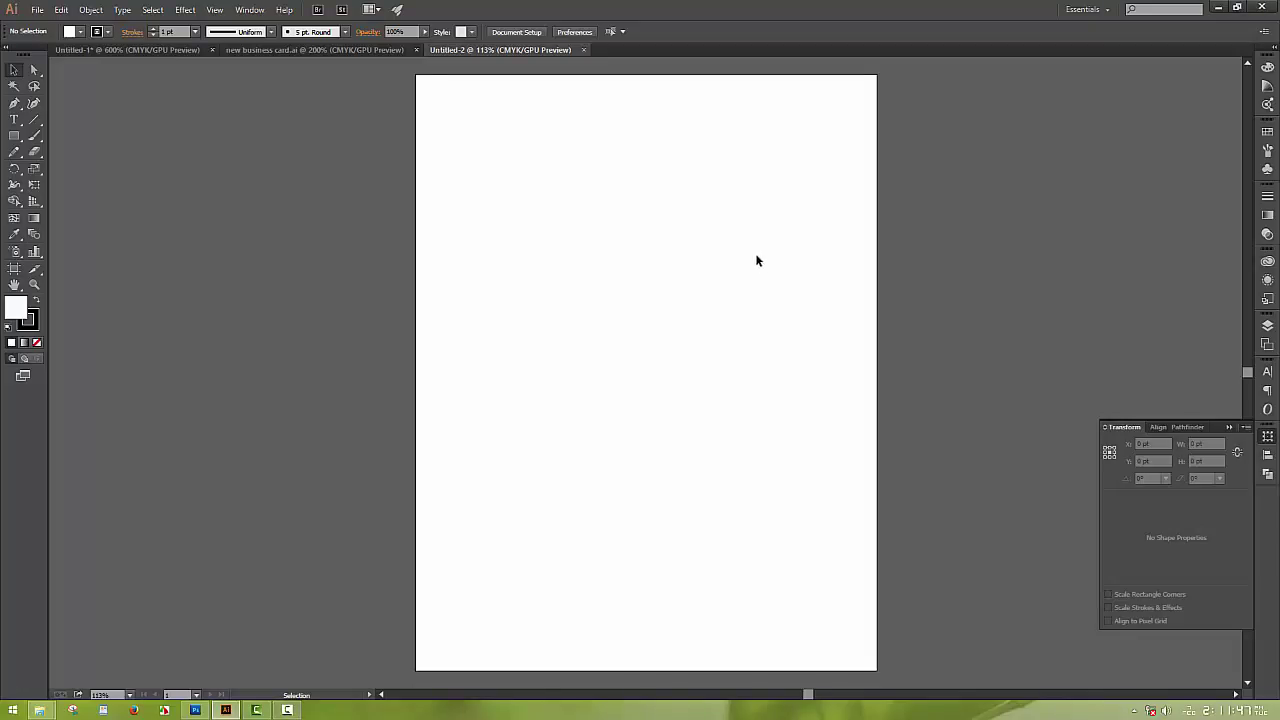
# Step: Zoom in on the artboard and show rulers measuring in inches
pyautogui.hotkey('ctrl', '+')
pyautogui.hotkey('ctrl', '+')
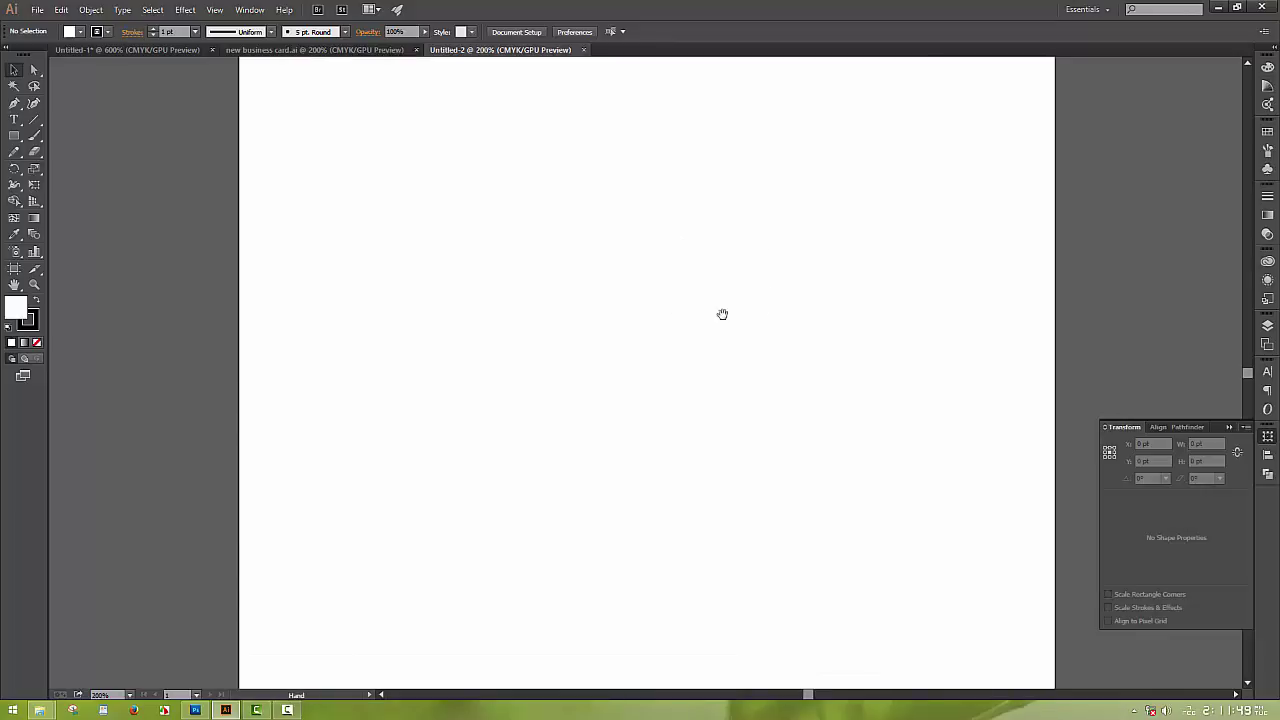
pyautogui.moveTo(720, 311)
pyautogui.mouseDown()
pyautogui.moveTo(492, 190)
pyautogui.moveTo(497, 226)
pyautogui.mouseUp()
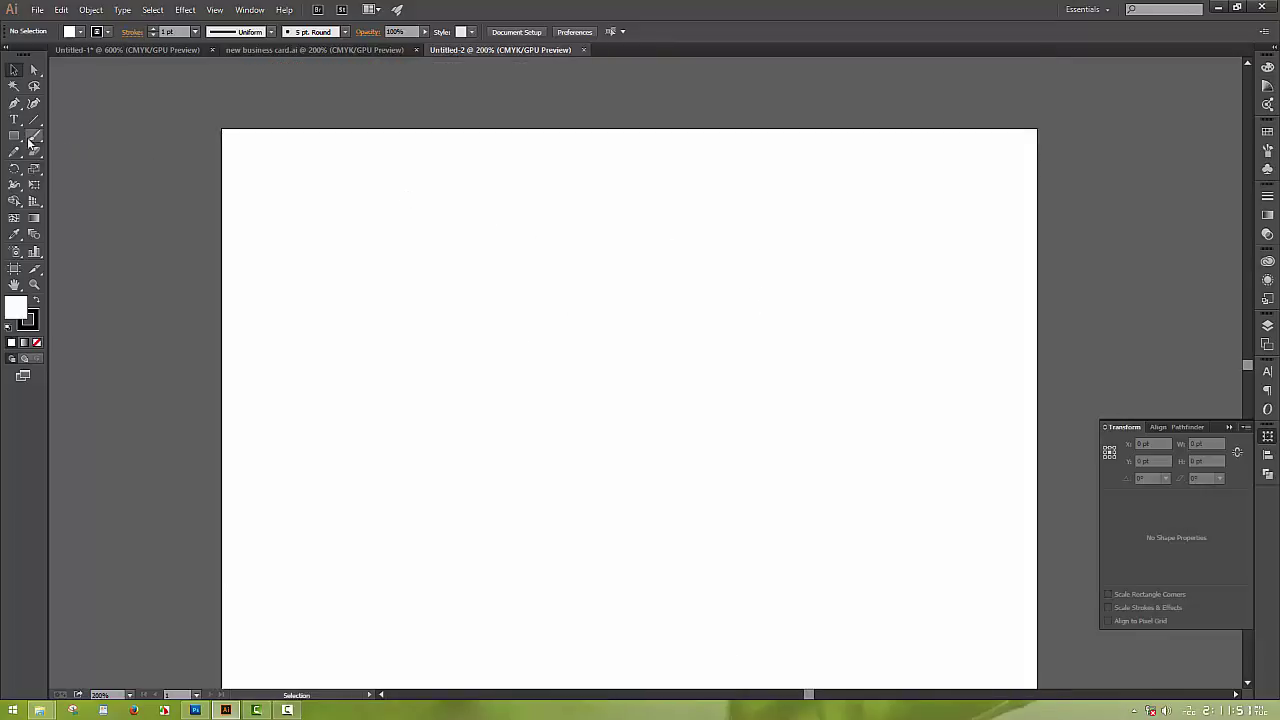
pyautogui.press('m')
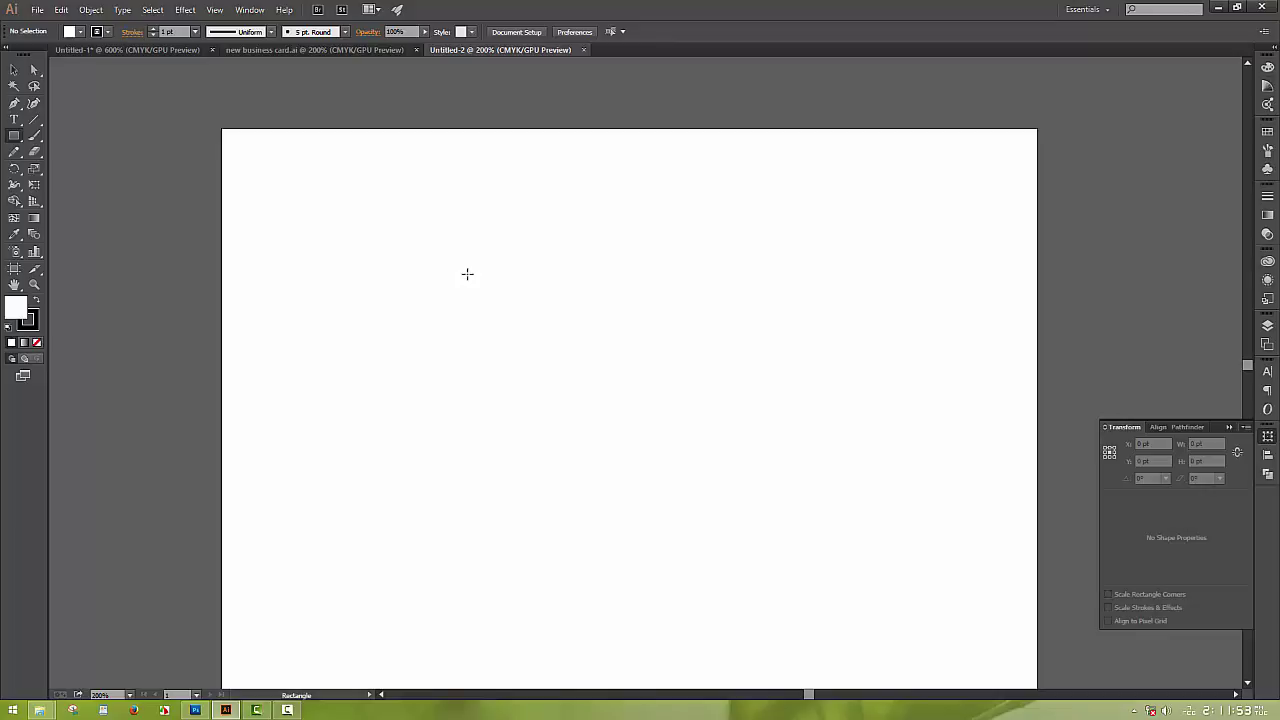
pyautogui.hotkey('ctrl', 'r')
pyautogui.rightClick(582, 63)
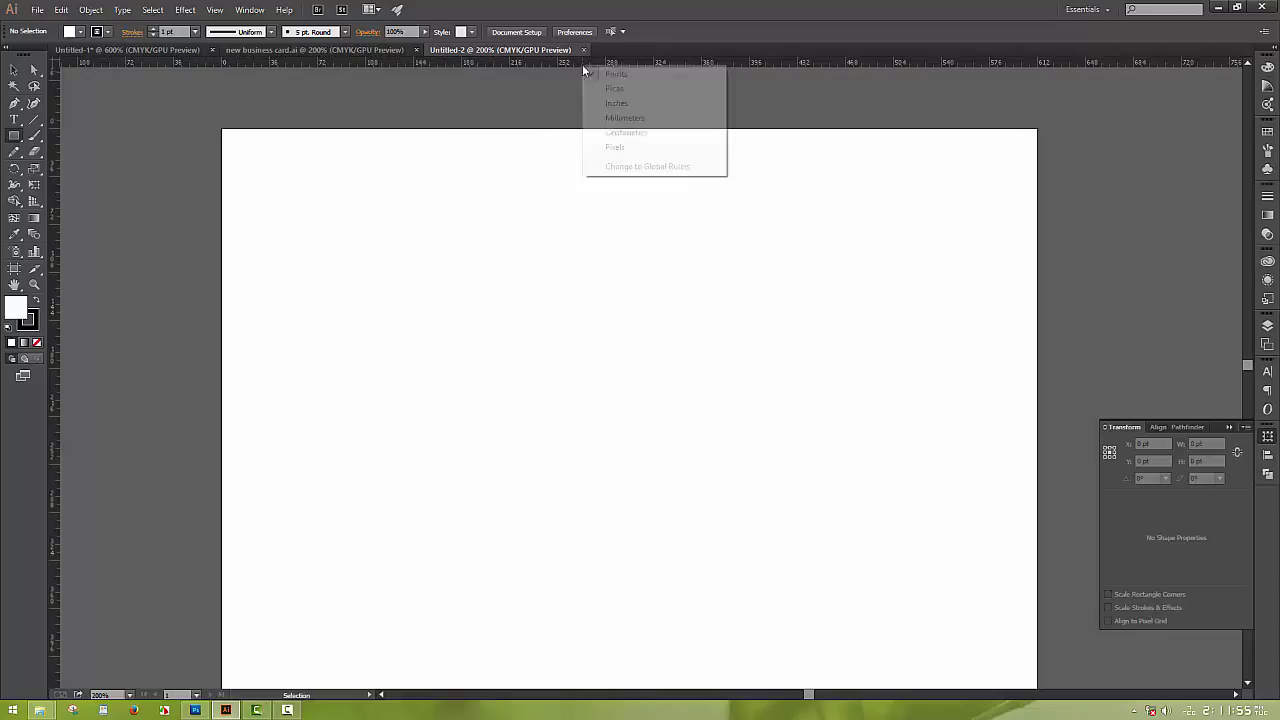
pyautogui.click(620, 104)
# Step: Create a 2 in wide by 3.3 in tall rectangle on the artboard
pyautogui.click(558, 218)
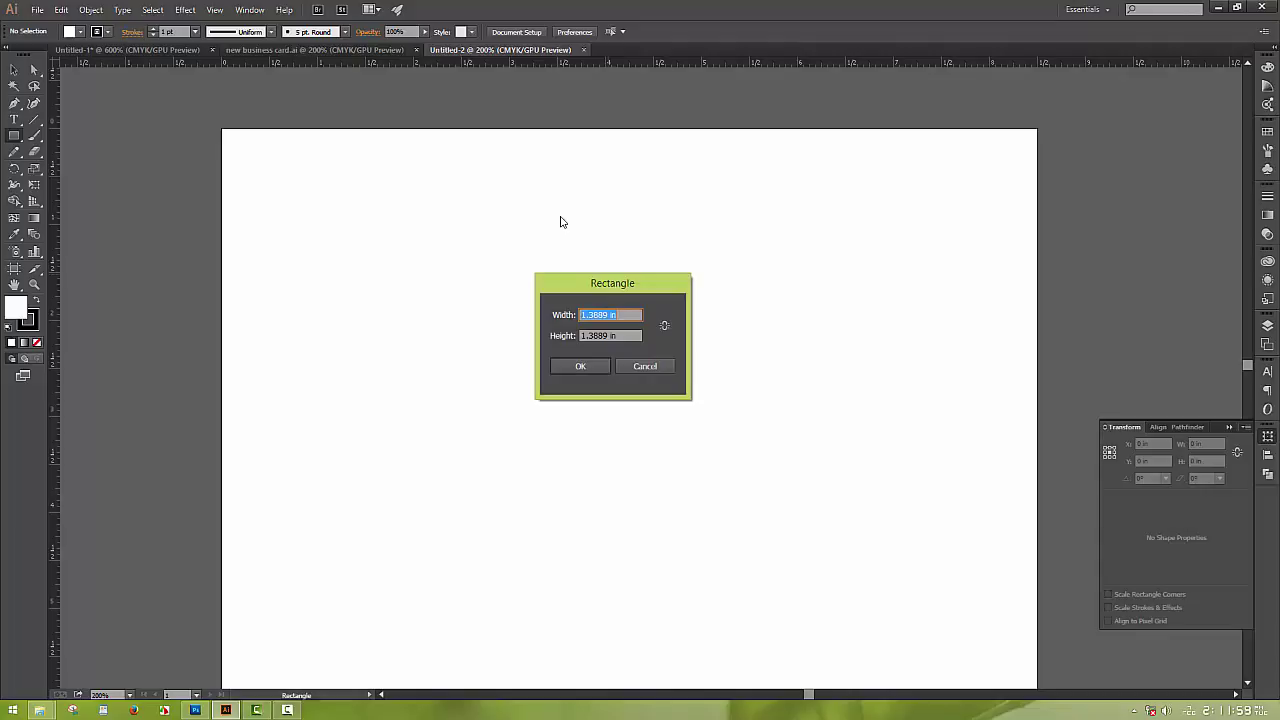
pyautogui.write('2')
pyautogui.press('Tab')
pyautogui.write('3.3')
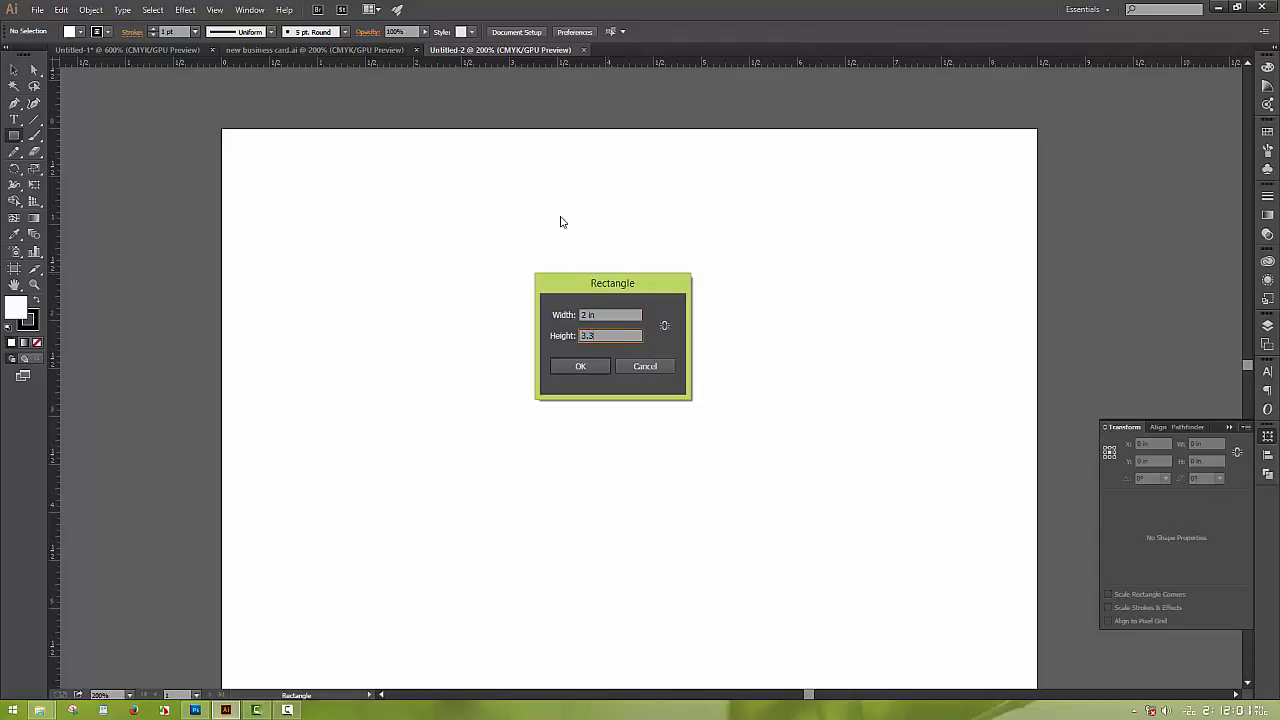
pyautogui.press('Return')
pyautogui.press('v')
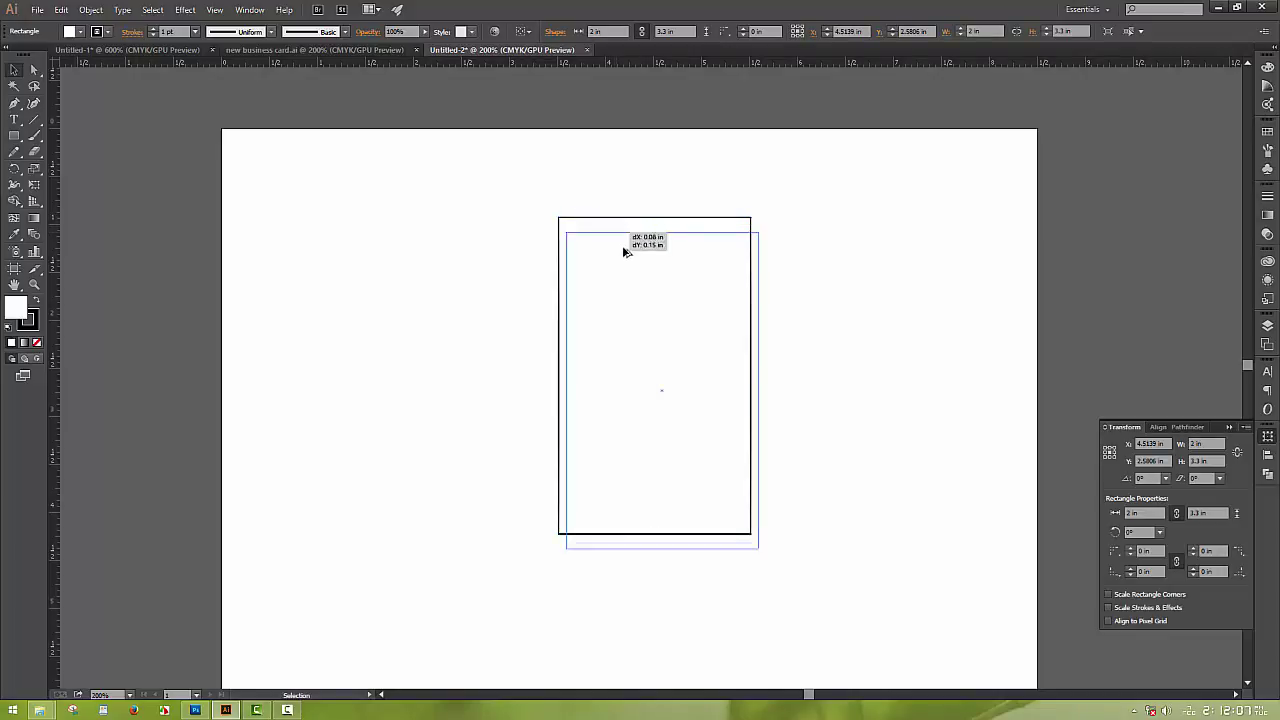
# Step: Duplicate the rectangle and align the copy exactly onto the original
pyautogui.moveTo(609, 220); pyautogui.dragTo(623, 251)
pyautogui.keyDown('shift'); pyautogui.click(629, 222); pyautogui.keyUp('shift')
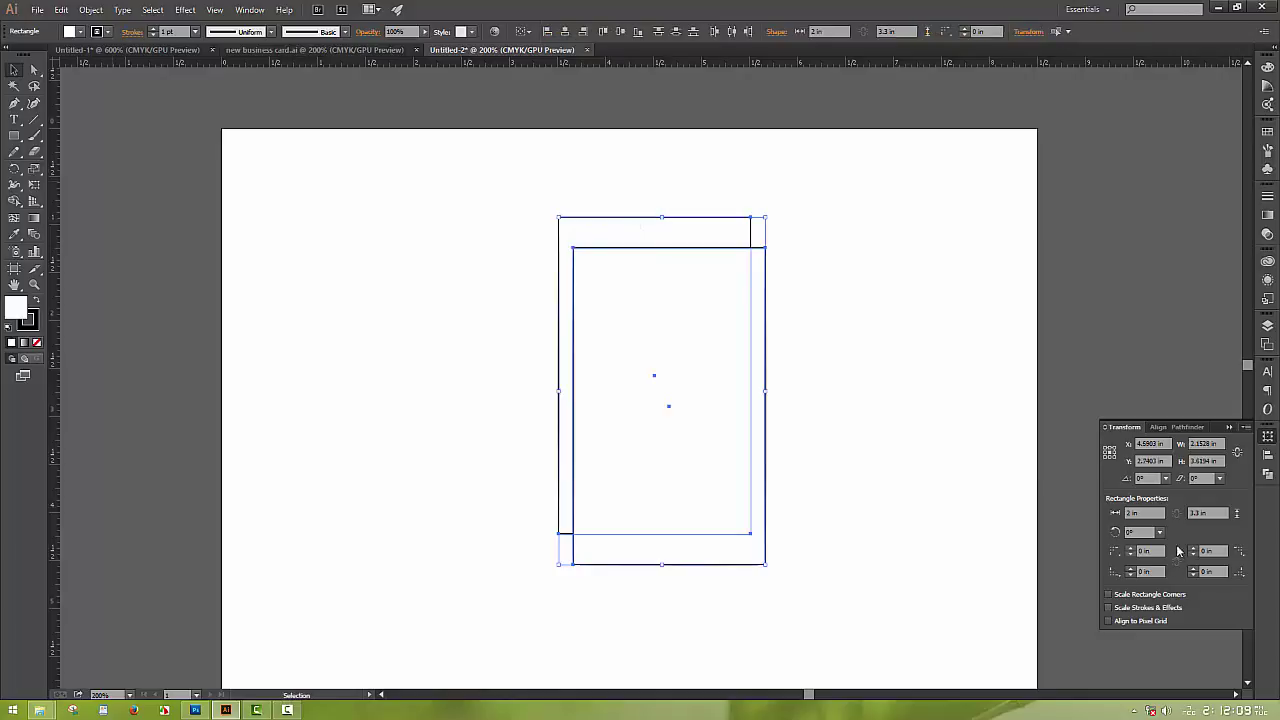
pyautogui.click(1267, 455)
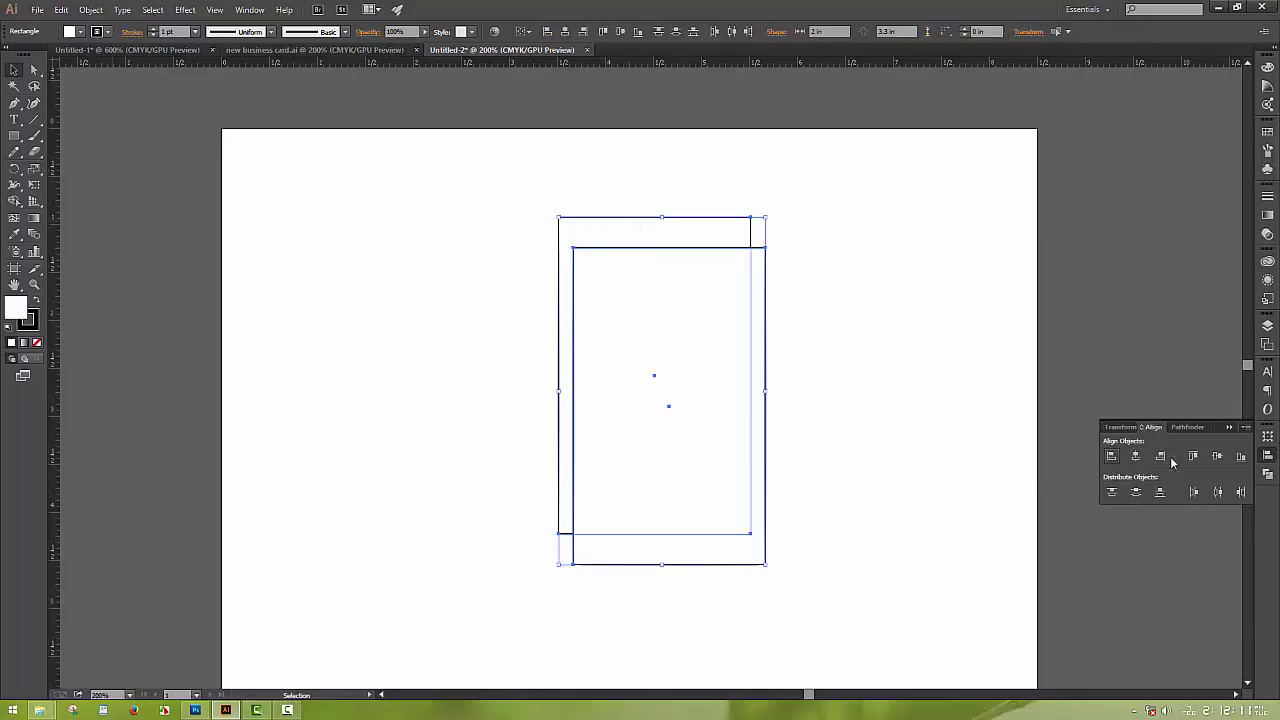
pyautogui.click(1194, 457)
pyautogui.click(802, 316)
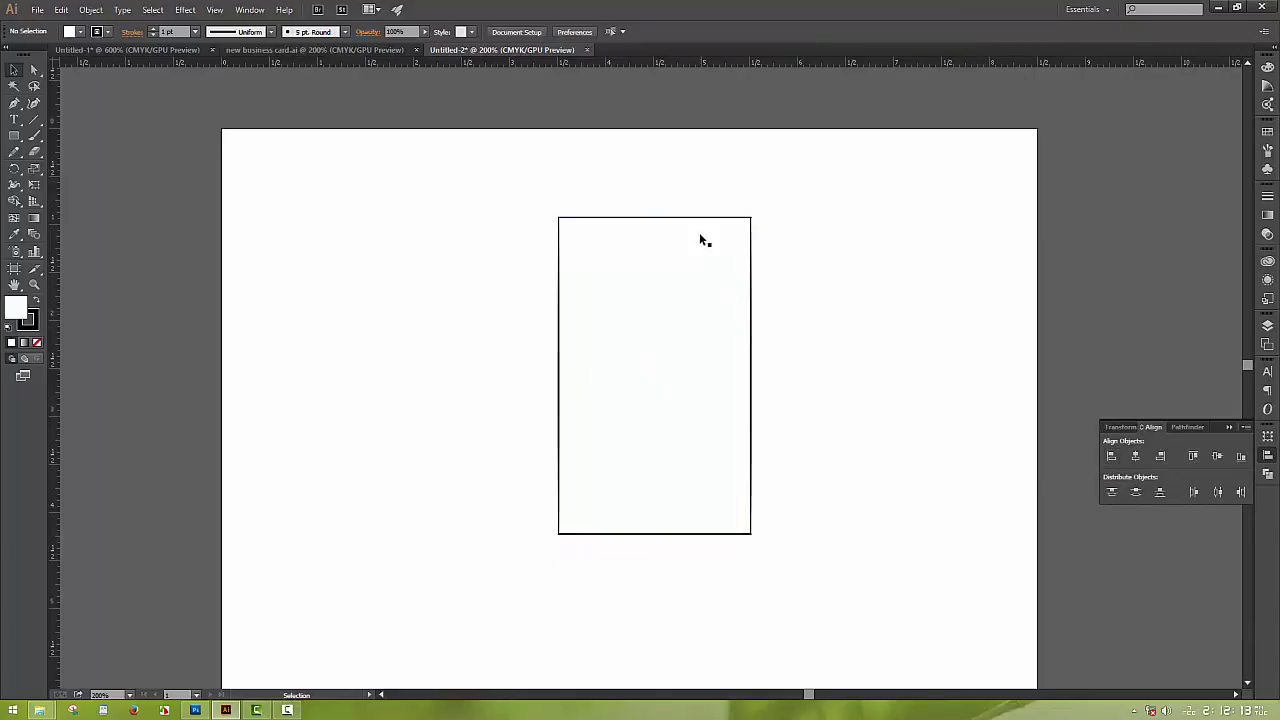
# Step: Resize the copy to 1.6 in wide by 2.9 in tall
pyautogui.click(698, 240)
pyautogui.click(1267, 436)
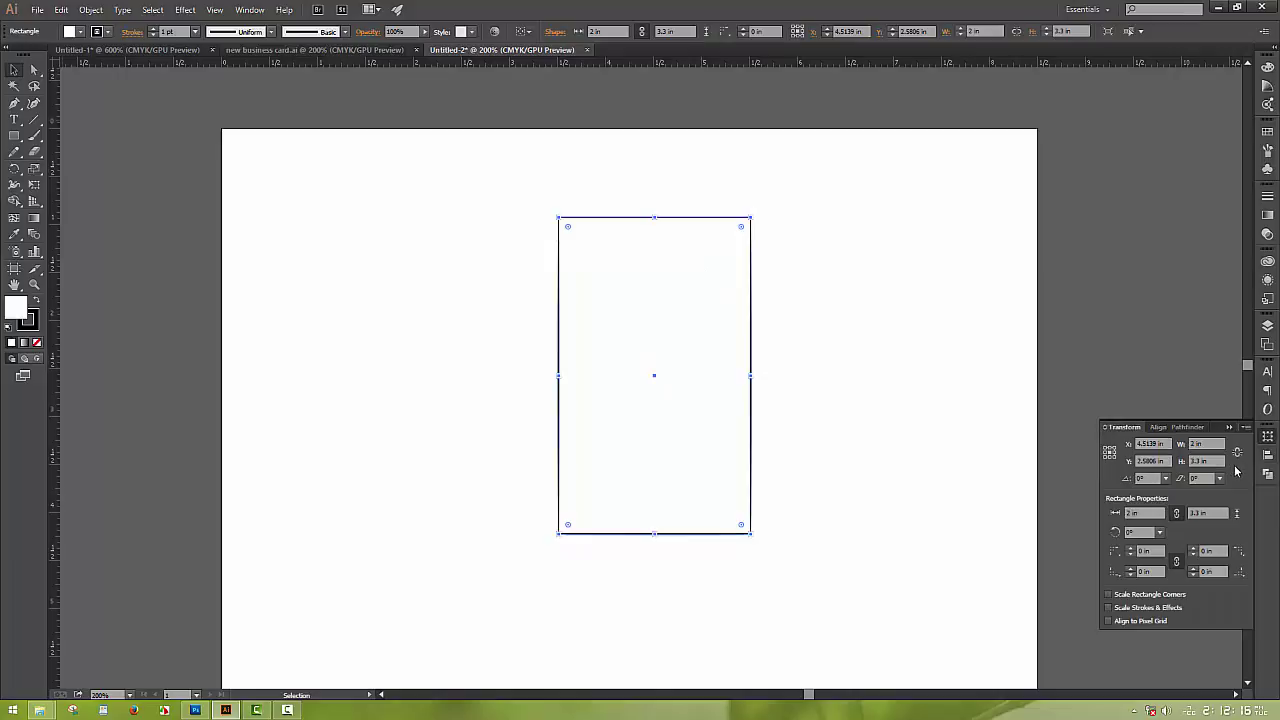
pyautogui.click(1212, 443)
pyautogui.write('1.6')
pyautogui.press('Tab')
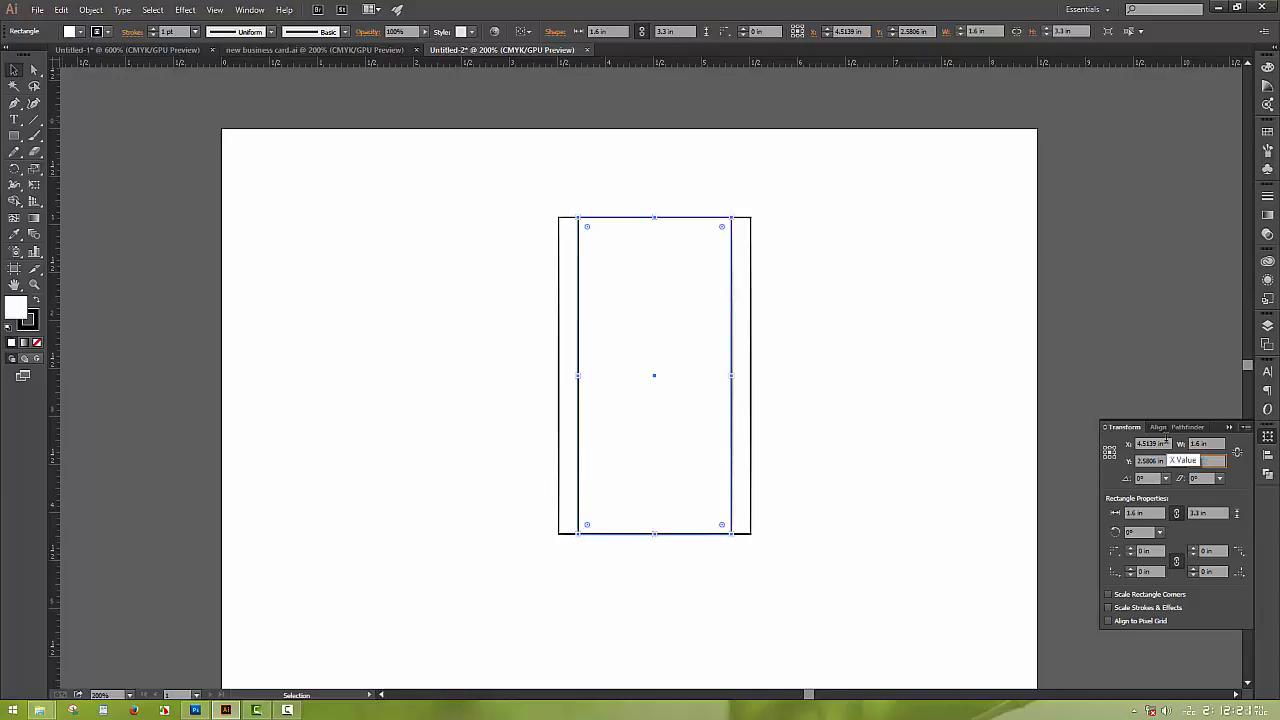
pyautogui.write('2.9')
pyautogui.press('Return')
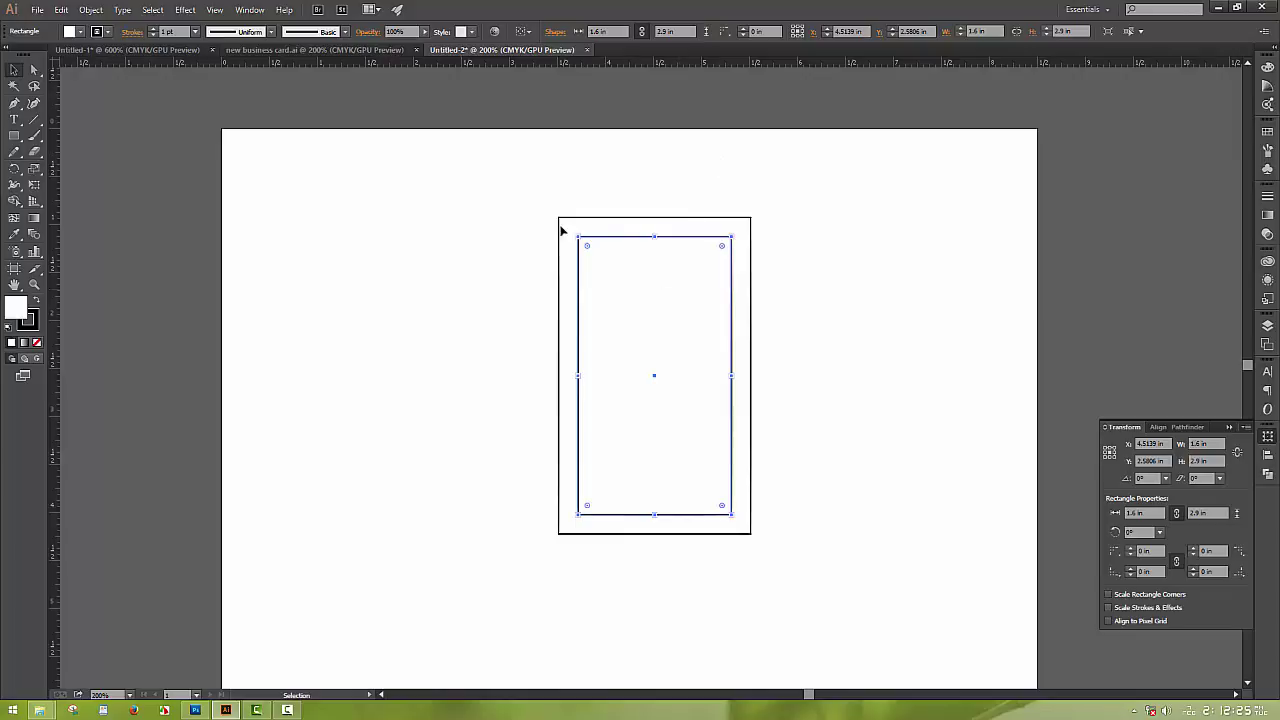
# Step: Convert both the outer and inner rectangles into guides
pyautogui.moveTo(535, 198); pyautogui.dragTo(587, 282)
pyautogui.rightClick(585, 277)
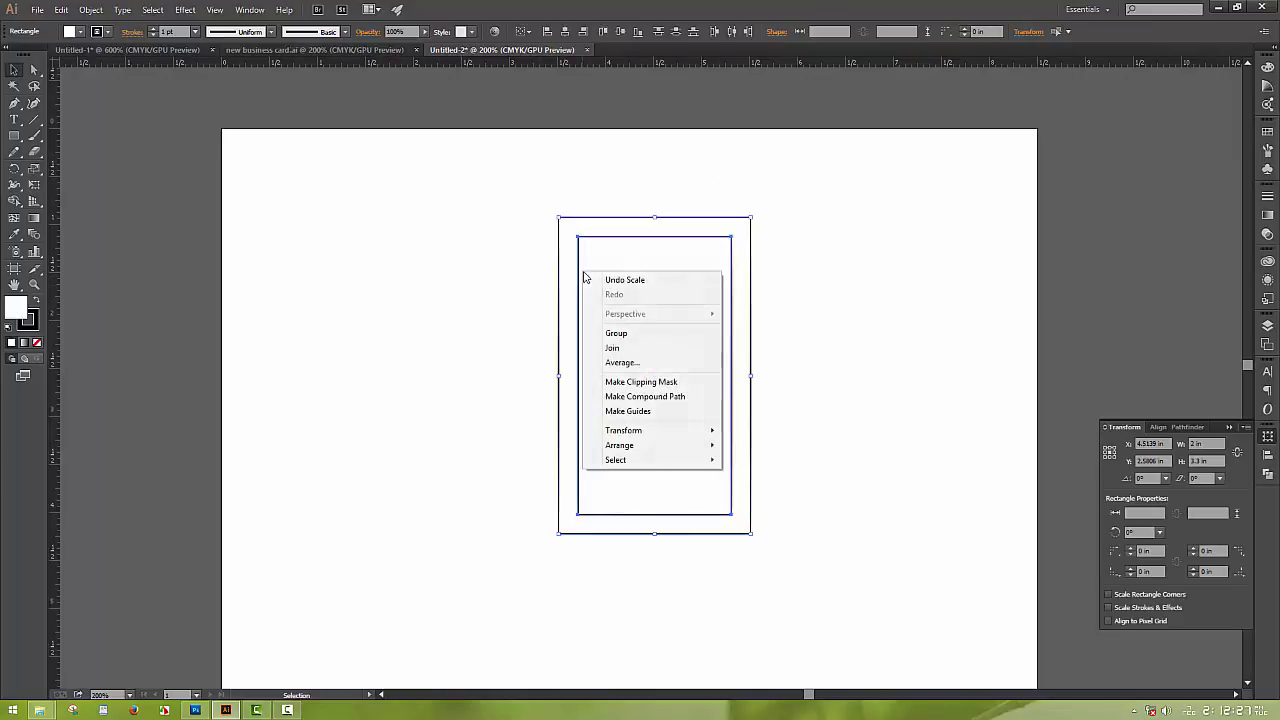
pyautogui.click(640, 411)
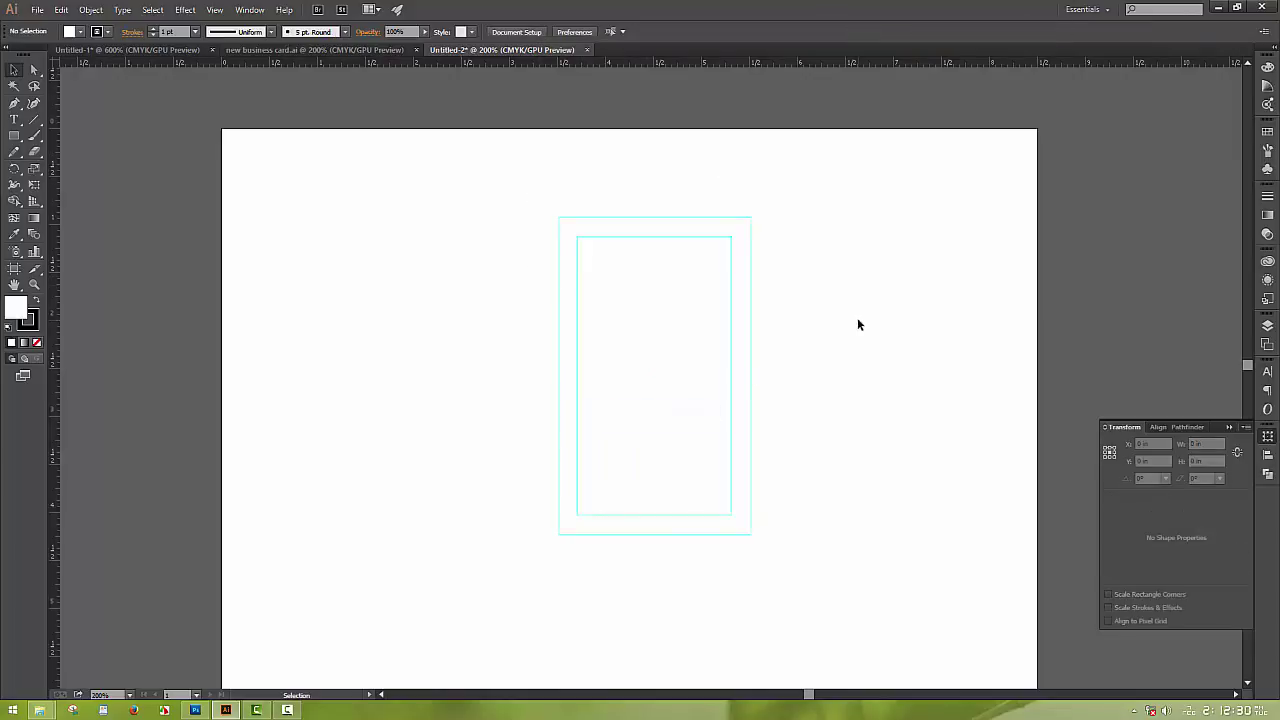
pyautogui.rightClick(857, 318)
pyautogui.click(816, 319)
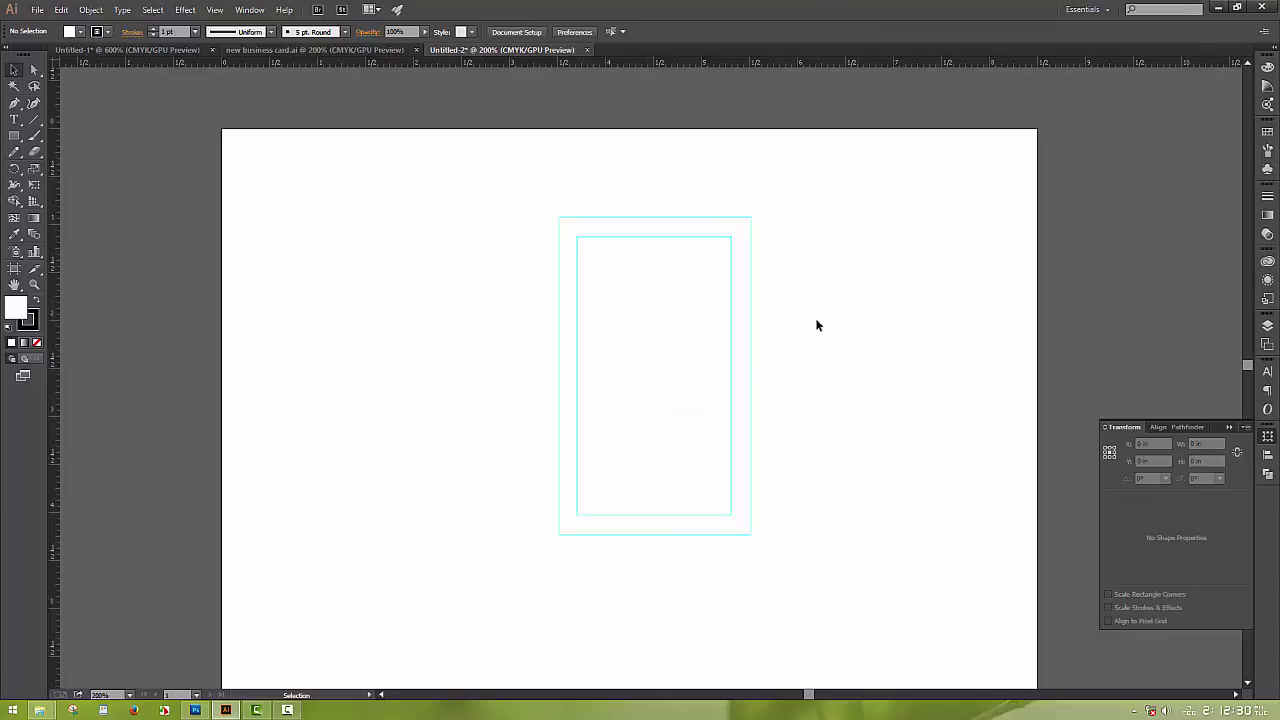
pyautogui.click(14, 135)
pyautogui.click(437, 240)
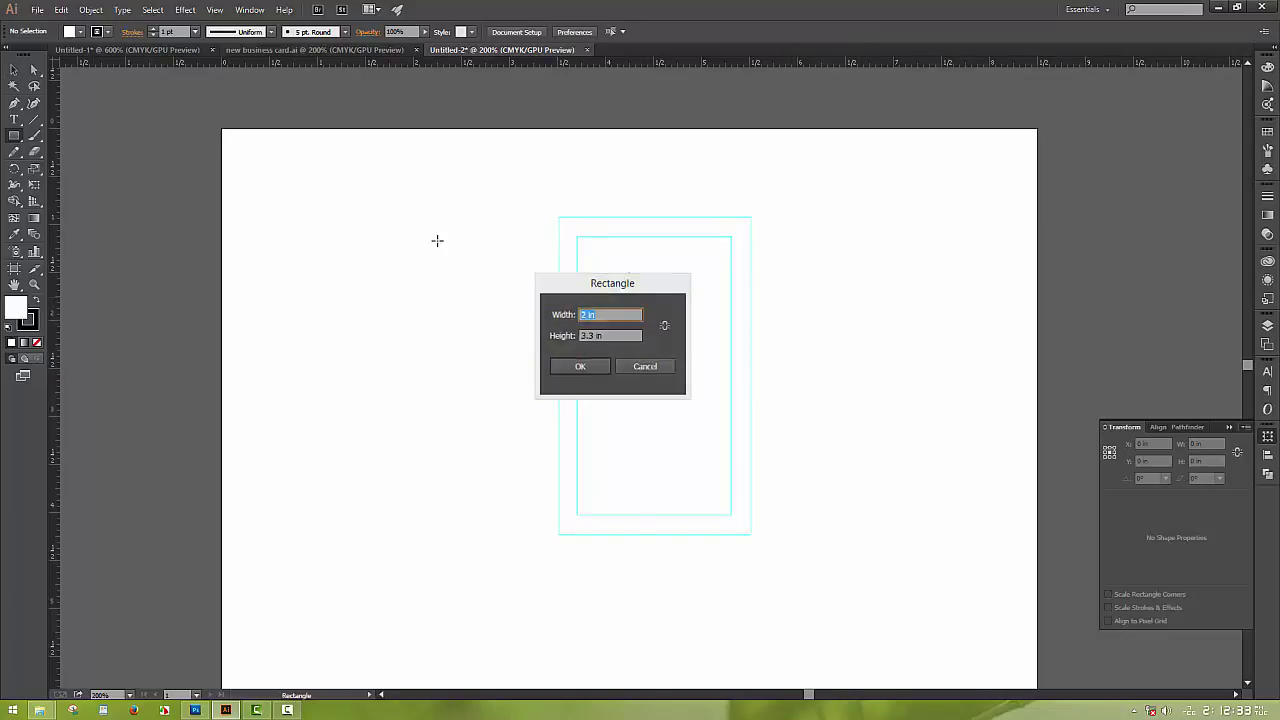
# Step: Create a new 2 × 3.3 in rectangle and snap it onto the outer guide
pyautogui.press('Return')
pyautogui.press('v')
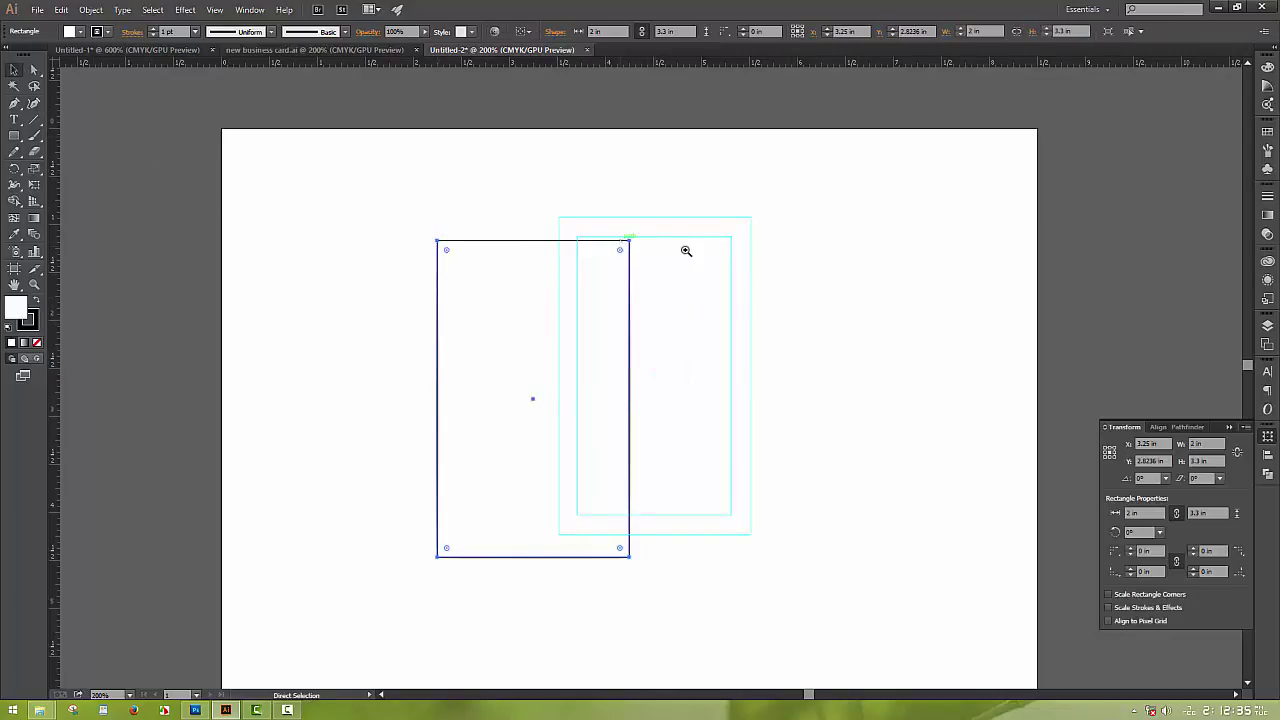
pyautogui.click(686, 250)
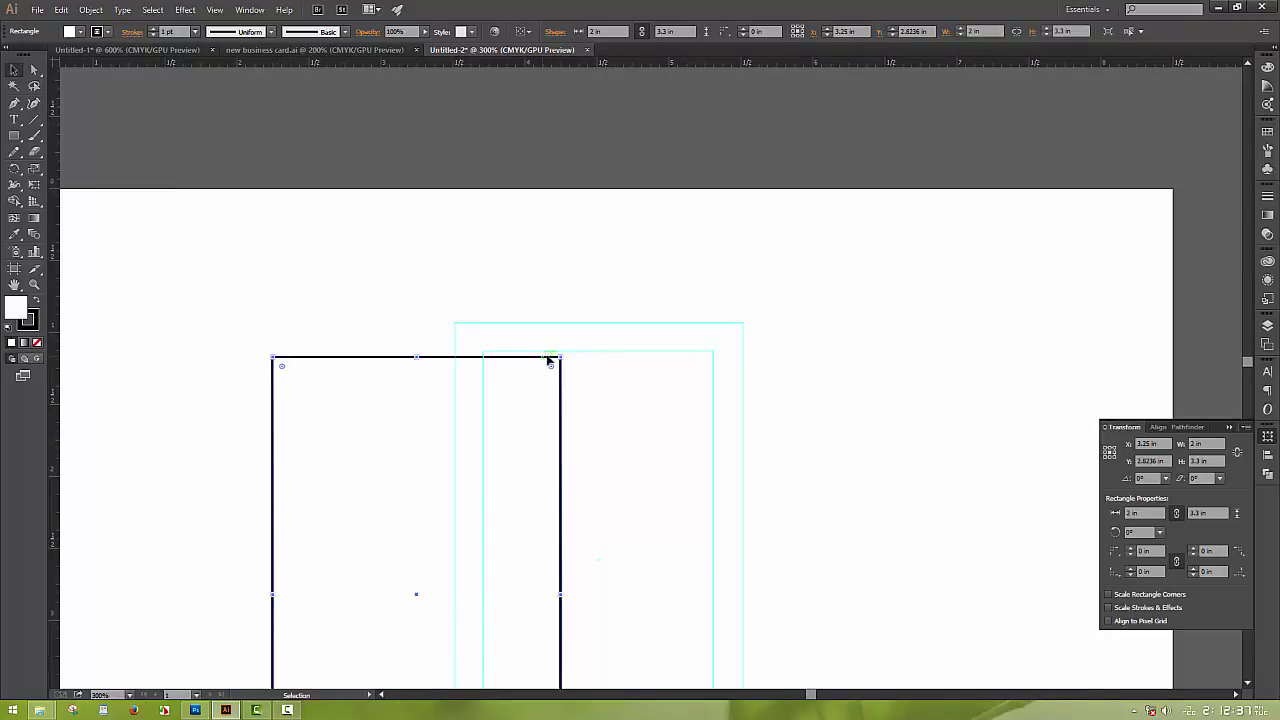
pyautogui.moveTo(551, 358)
pyautogui.mouseDown()
pyautogui.moveTo(724, 325)
pyautogui.moveTo(805, 284)
pyautogui.moveTo(782, 281)
pyautogui.mouseUp()
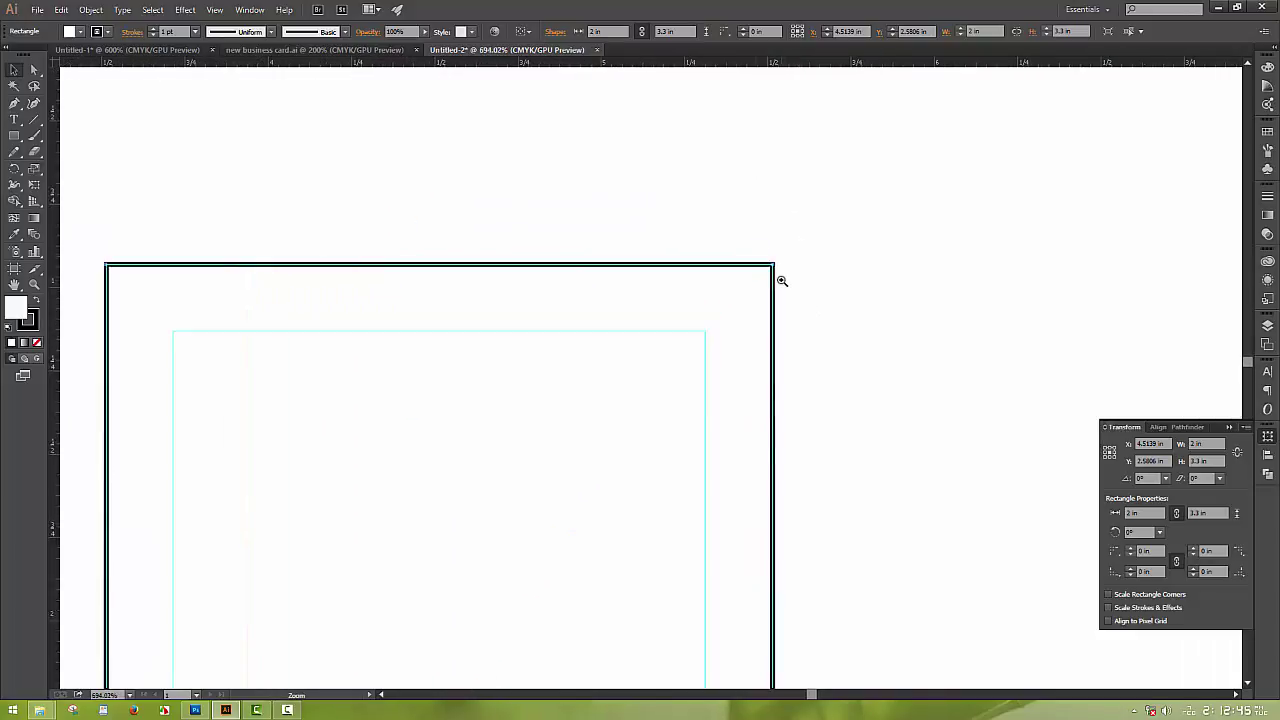
pyautogui.hotkey('ctrl', '-')
pyautogui.hotkey('ctrl', '-')
pyautogui.hotkey('ctrl', '-')
pyautogui.hotkey('ctrl', '-')
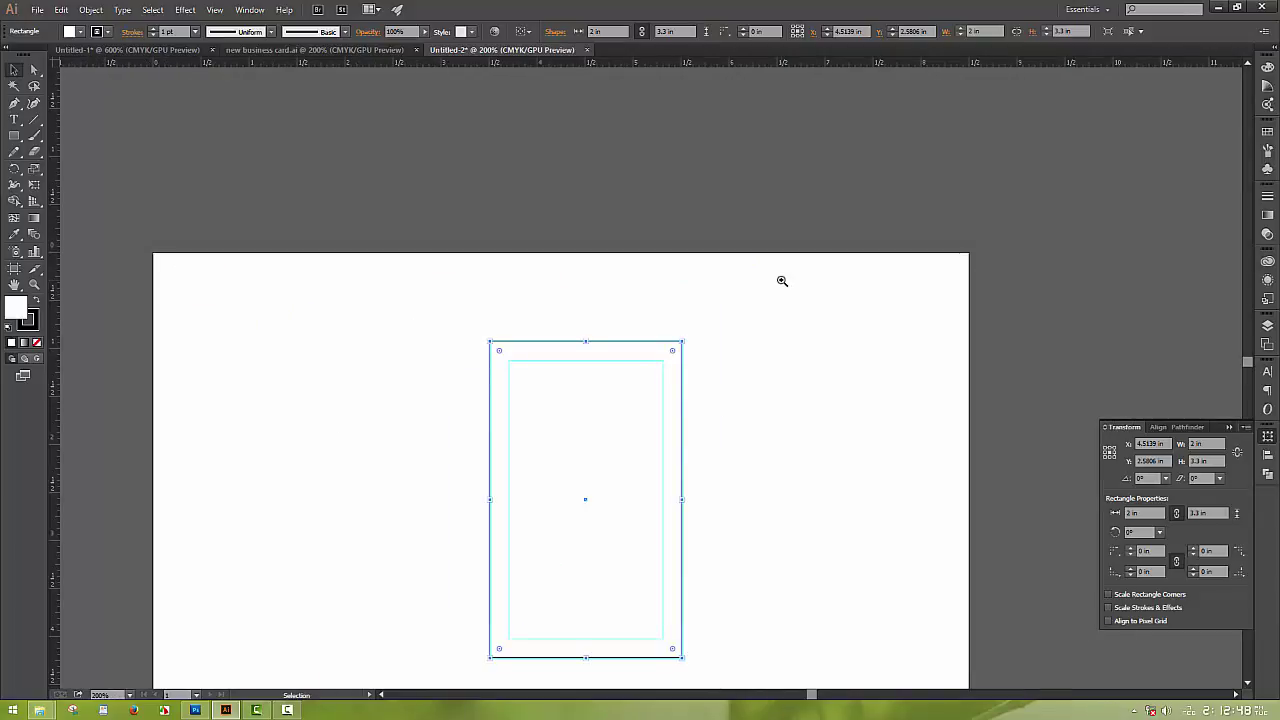
pyautogui.moveTo(783, 436); pyautogui.dragTo(761, 318)
pyautogui.hotkey('ctrl', '+')
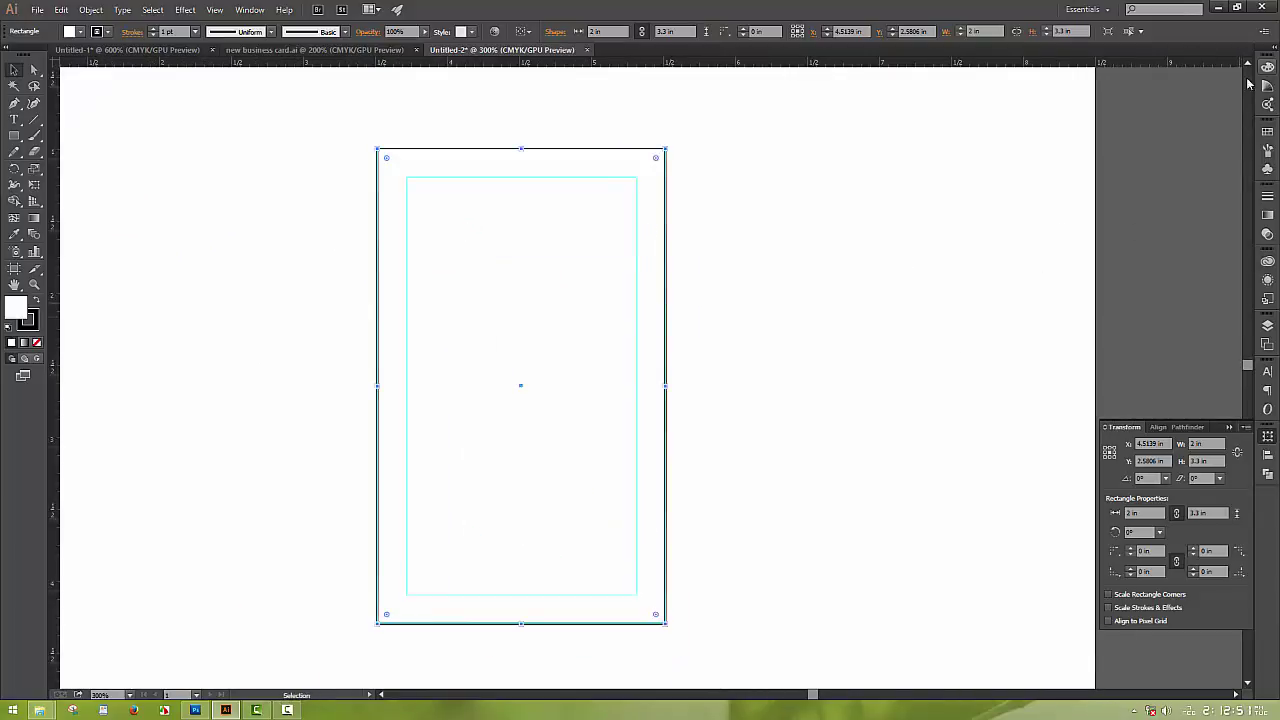
# Step: Give the rectangle no stroke and a solid black (K 100) fill
pyautogui.click(37, 342)
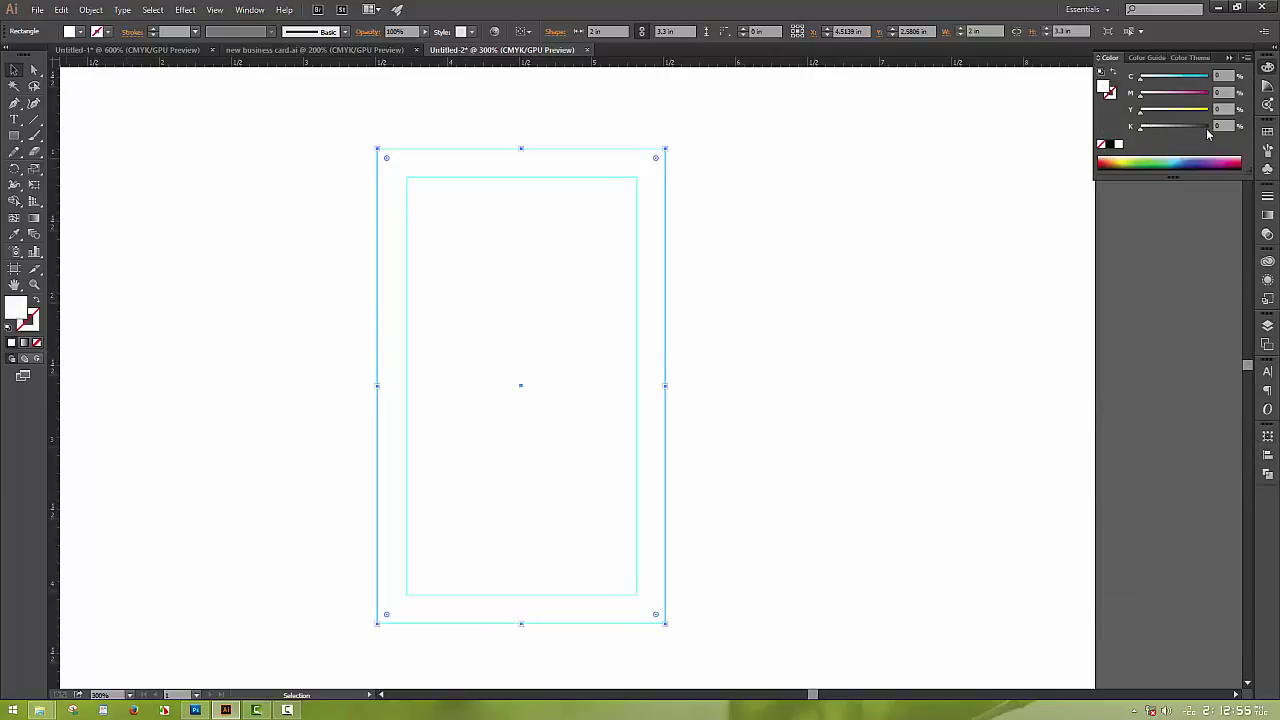
pyautogui.click(1208, 130)
pyautogui.click(831, 320)
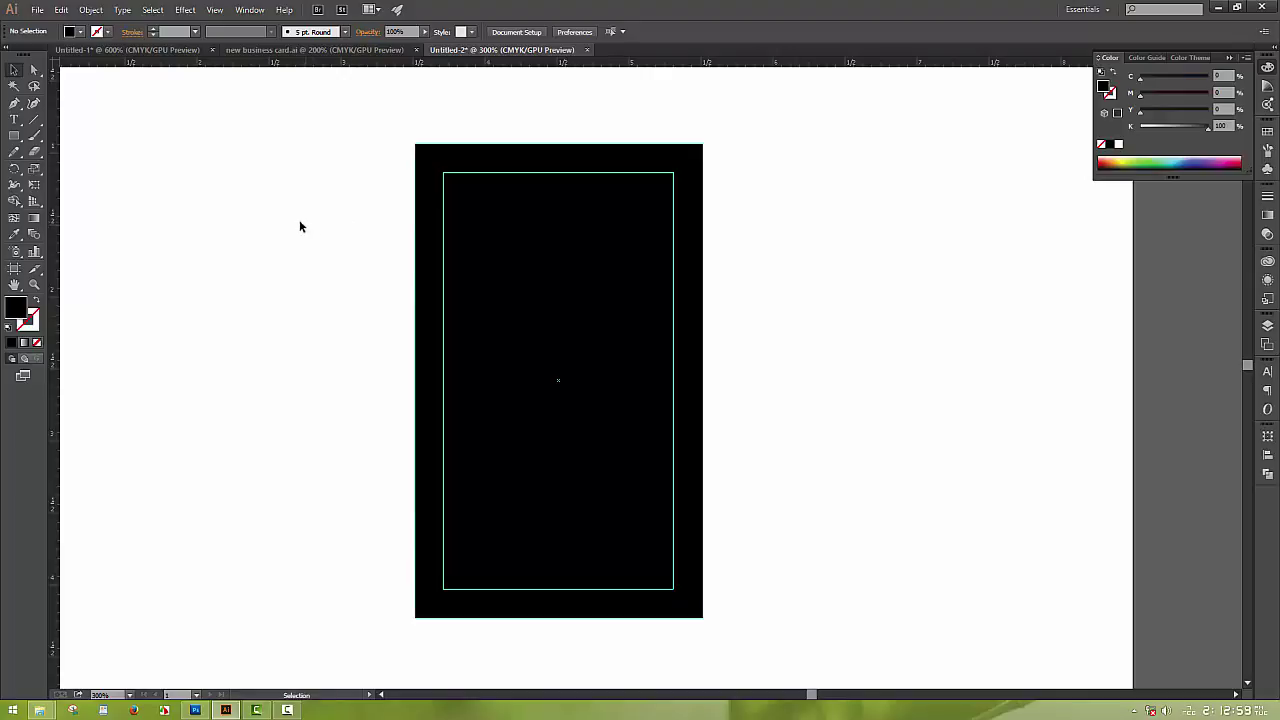
# Step: Start a pen path up the card's left edge, then undo the curved segment
pyautogui.click(14, 103)
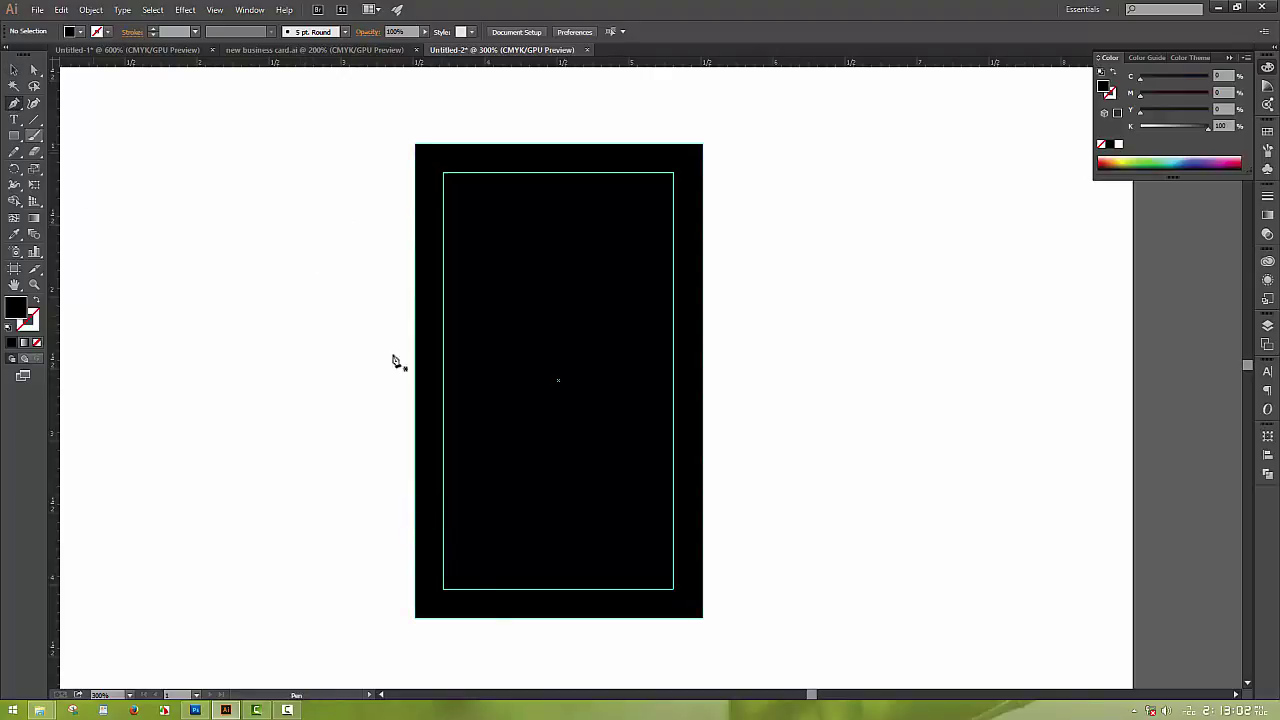
pyautogui.click(432, 622)
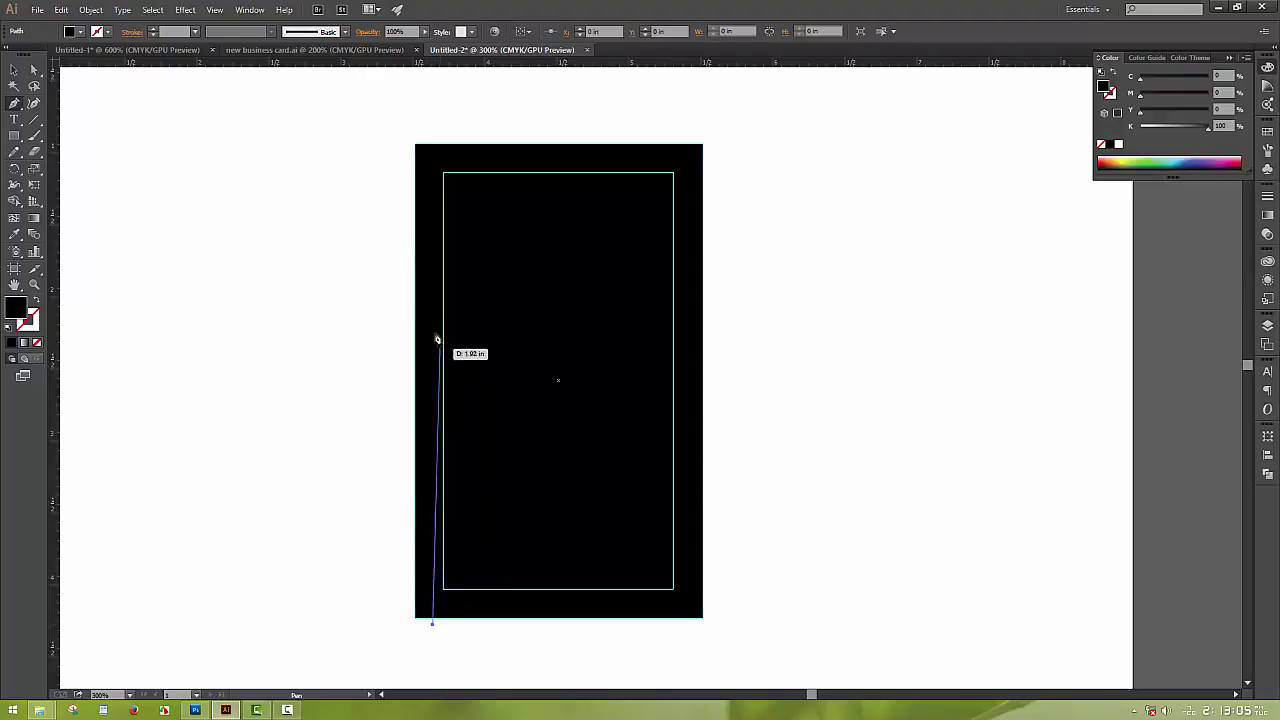
pyautogui.press('shift')
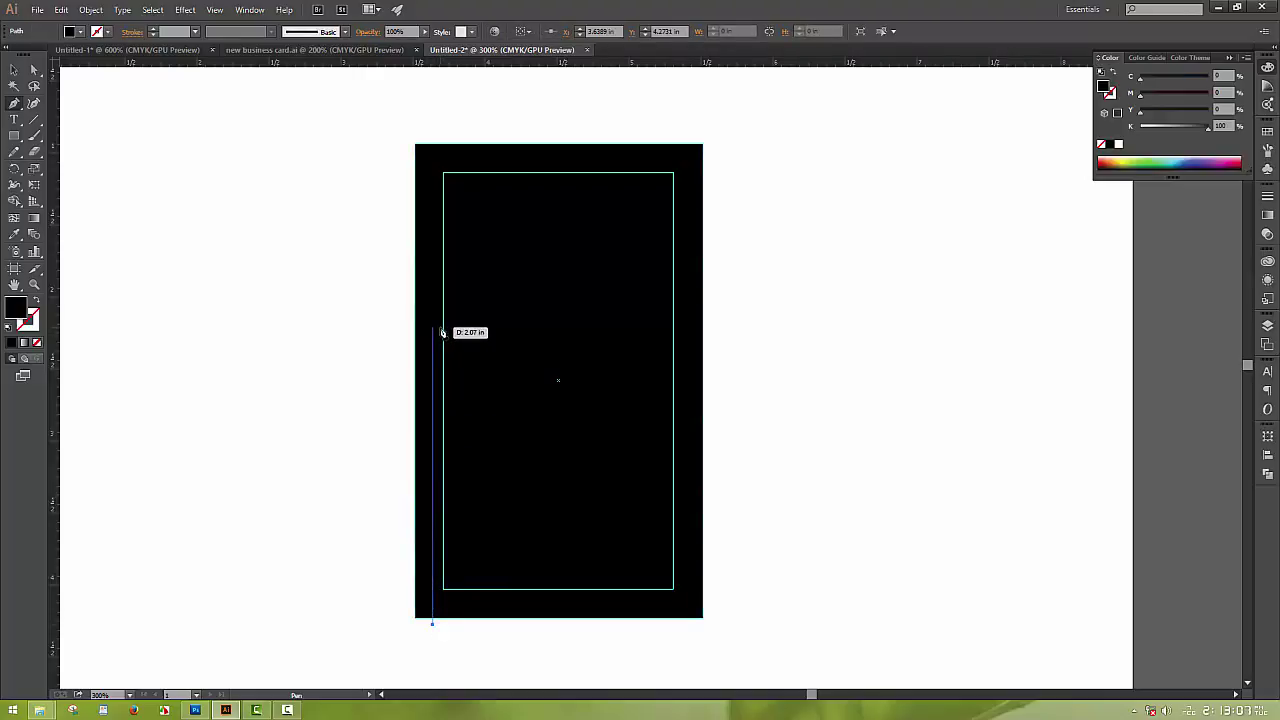
pyautogui.keyDown('shift'); pyautogui.click(441, 397); pyautogui.keyUp('shift')
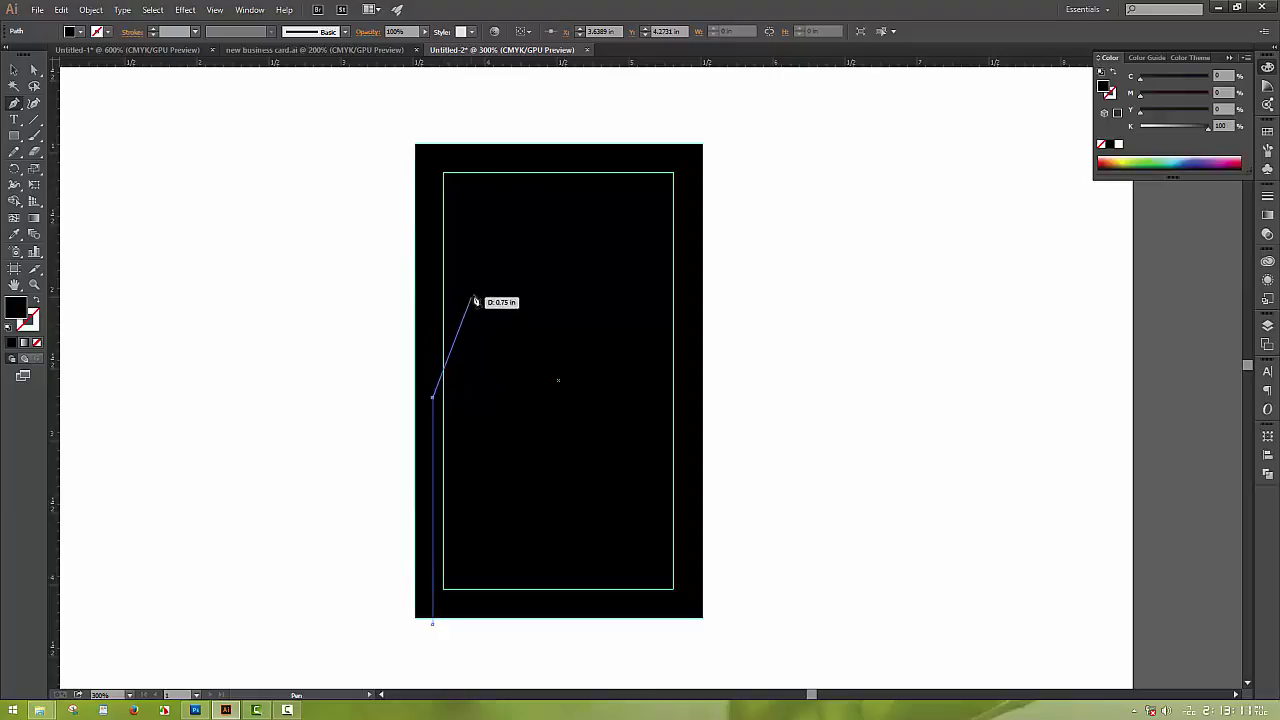
pyautogui.moveTo(476, 293); pyautogui.dragTo(512, 267)
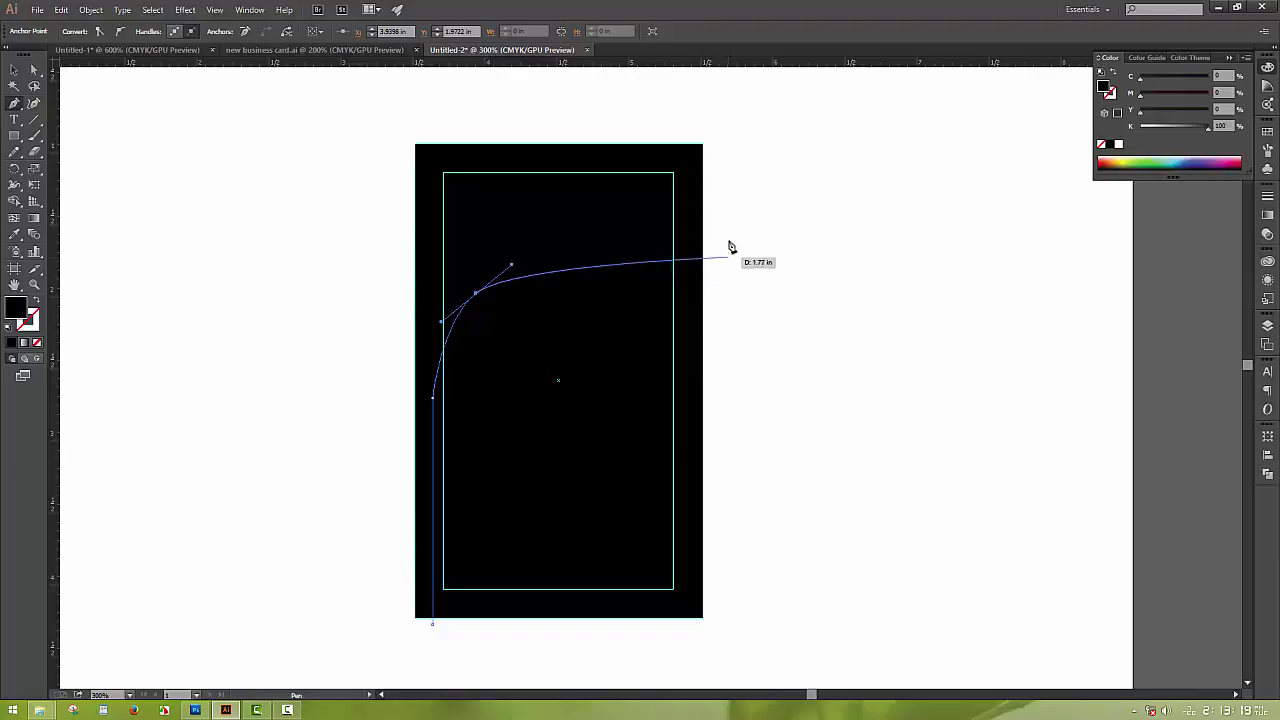
pyautogui.press('v')
pyautogui.hotkey('ctrl', 'z')
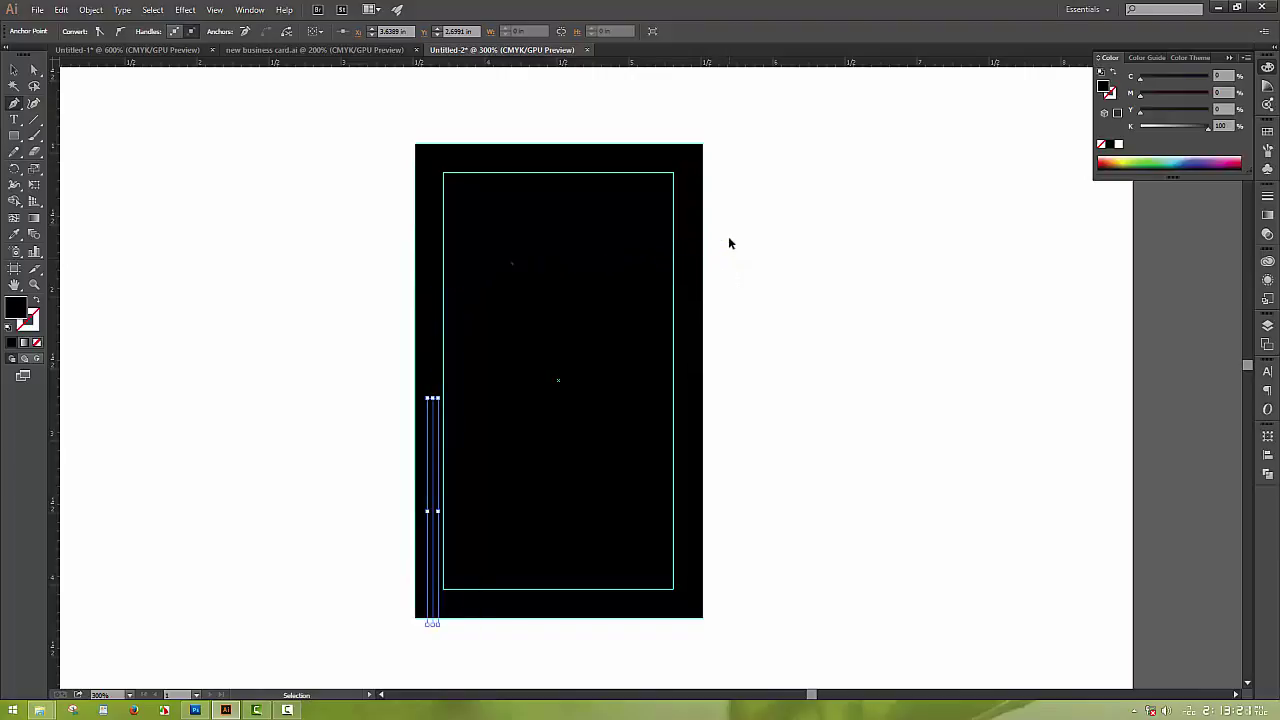
# Step: Redraw the pen curve from the bottom-left up and across past the right edge
pyautogui.press('p')
pyautogui.click(432, 624)
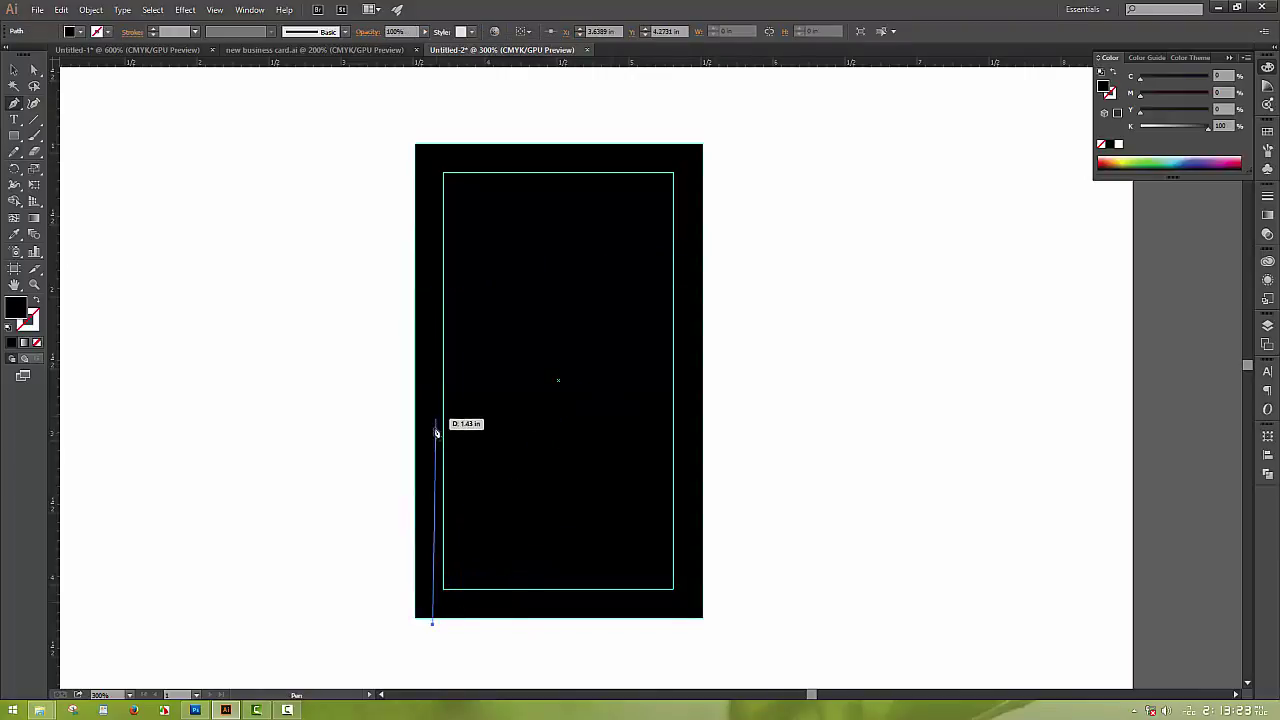
pyautogui.click(432, 427)
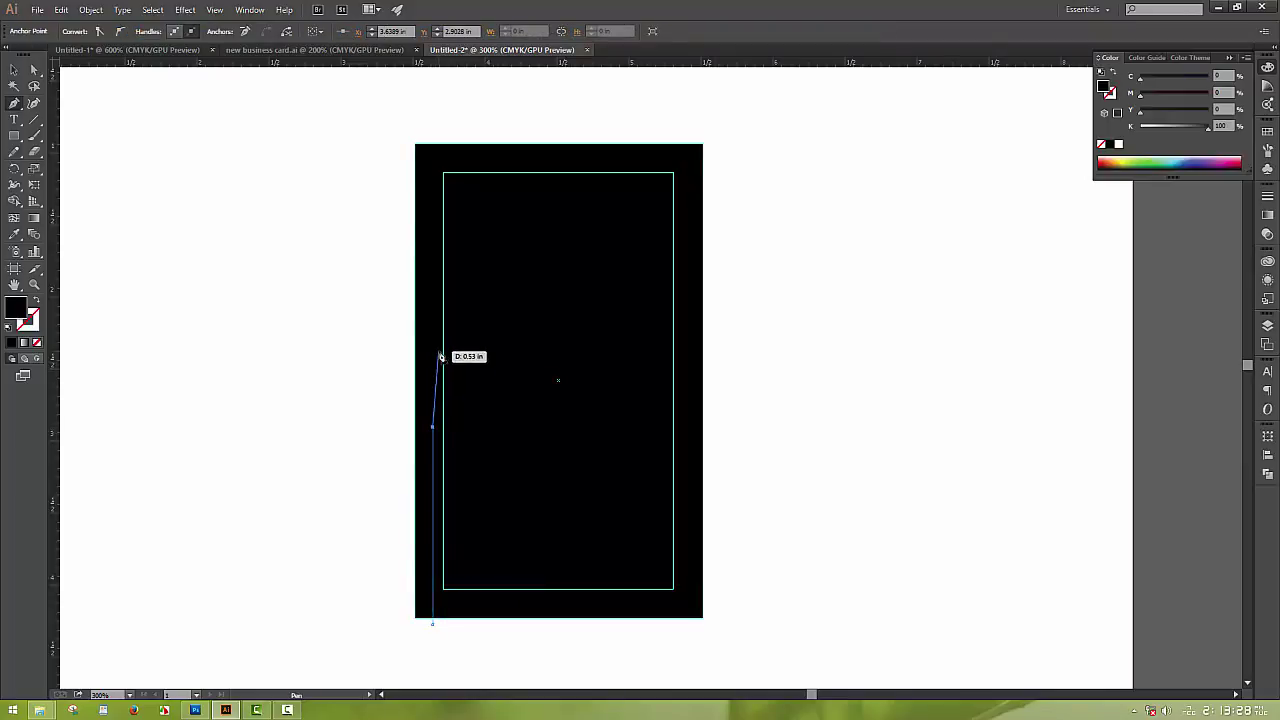
pyautogui.moveTo(437, 350)
pyautogui.mouseDown()
pyautogui.moveTo(447, 323)
pyautogui.moveTo(445, 335)
pyautogui.mouseUp()
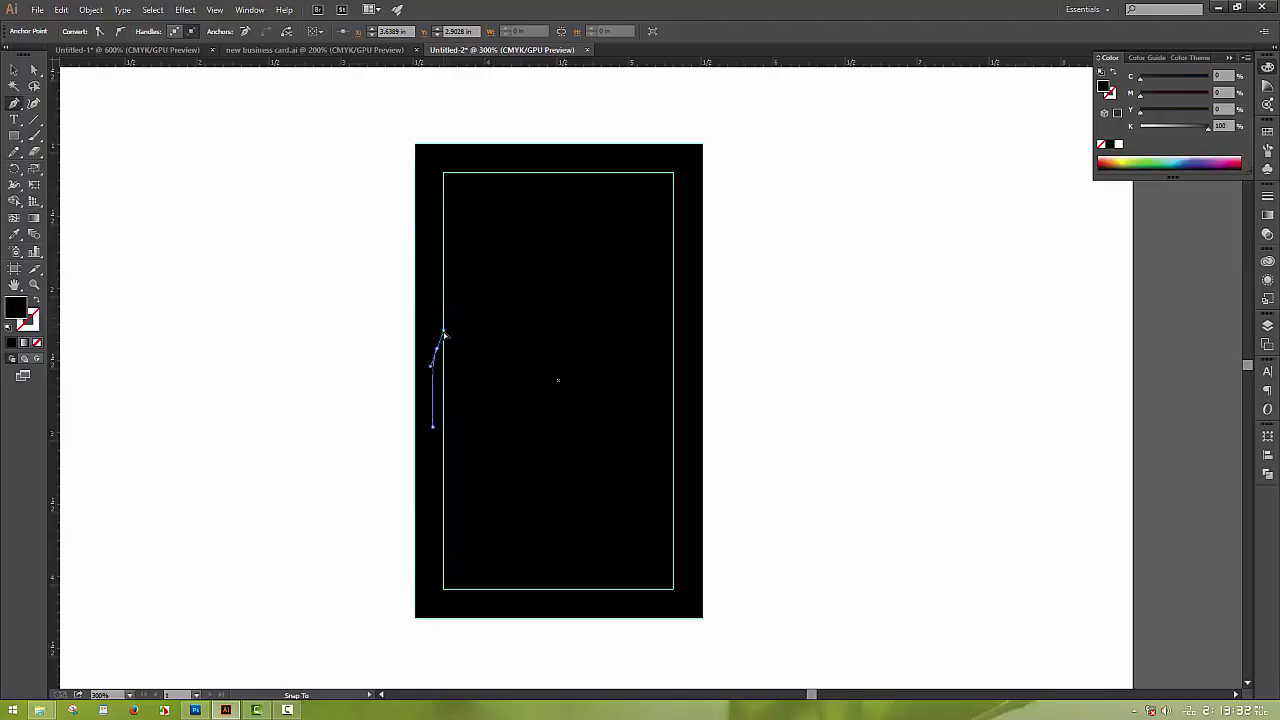
pyautogui.moveTo(525, 276); pyautogui.dragTo(720, 255)
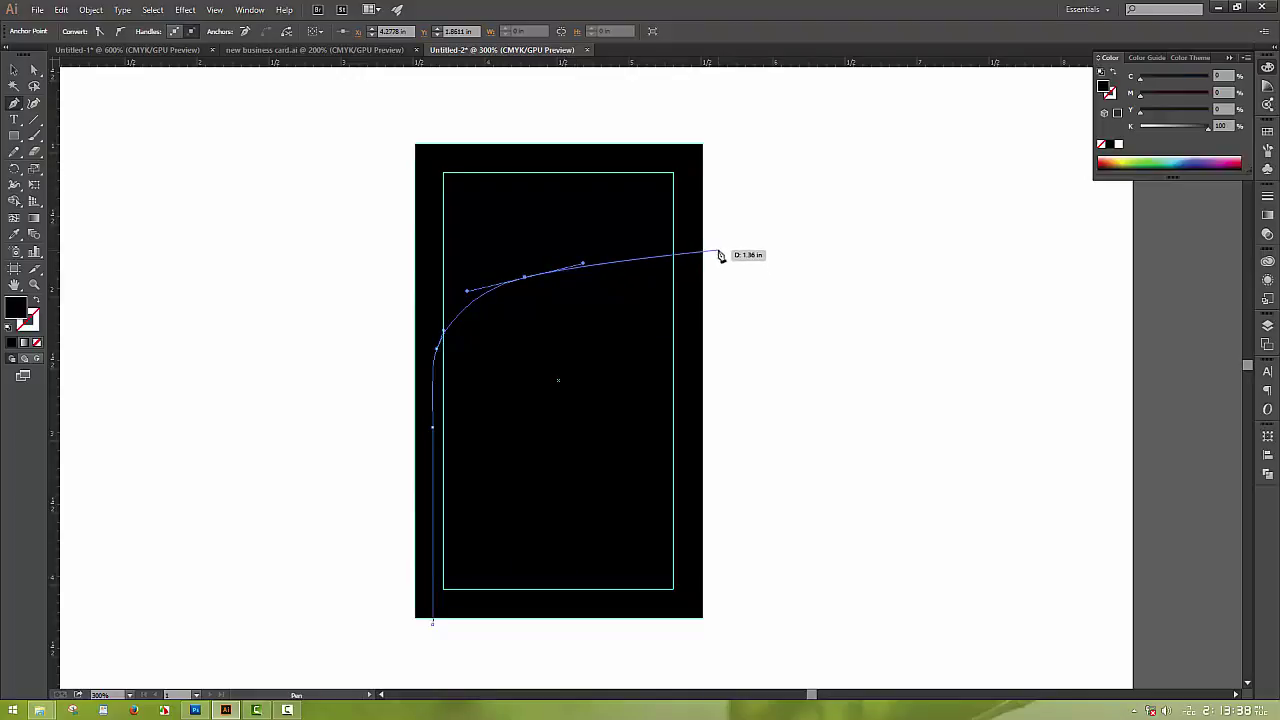
pyautogui.click(718, 251)
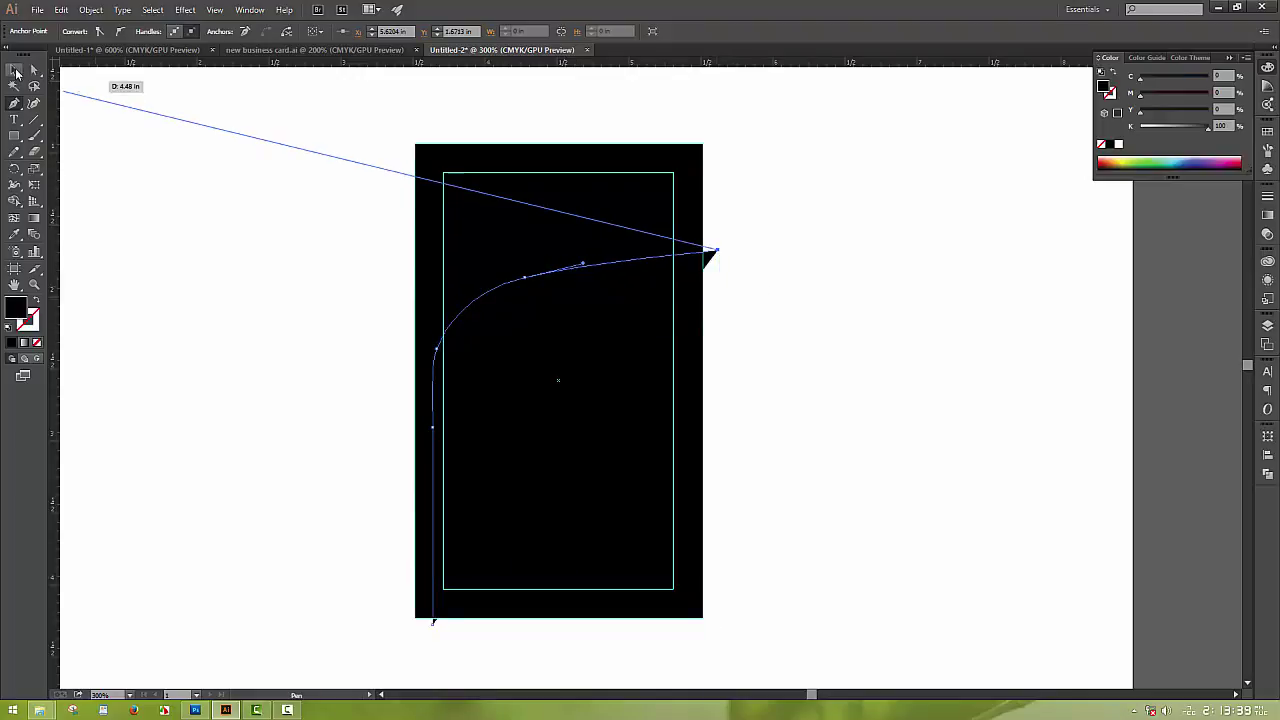
pyautogui.click(15, 71)
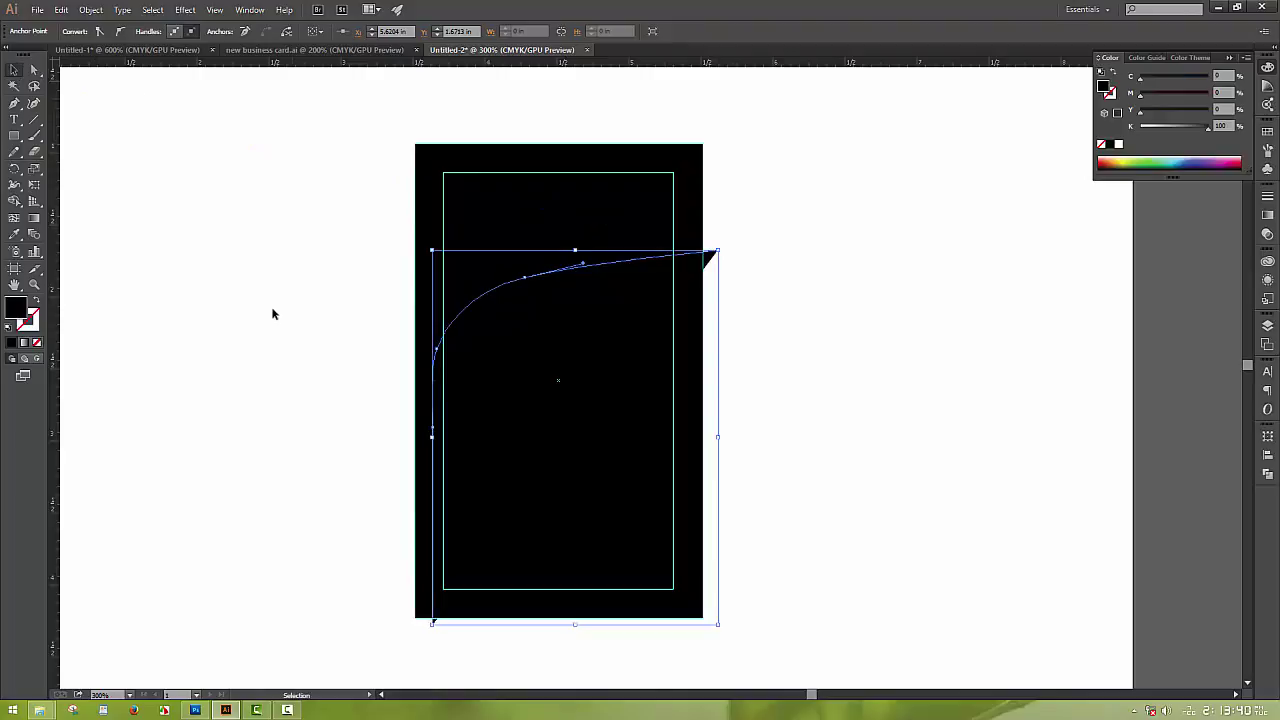
# Step: Give the curve a black stroke and no fill, and smooth its anchors
pyautogui.click(24, 343)
pyautogui.click(38, 344)
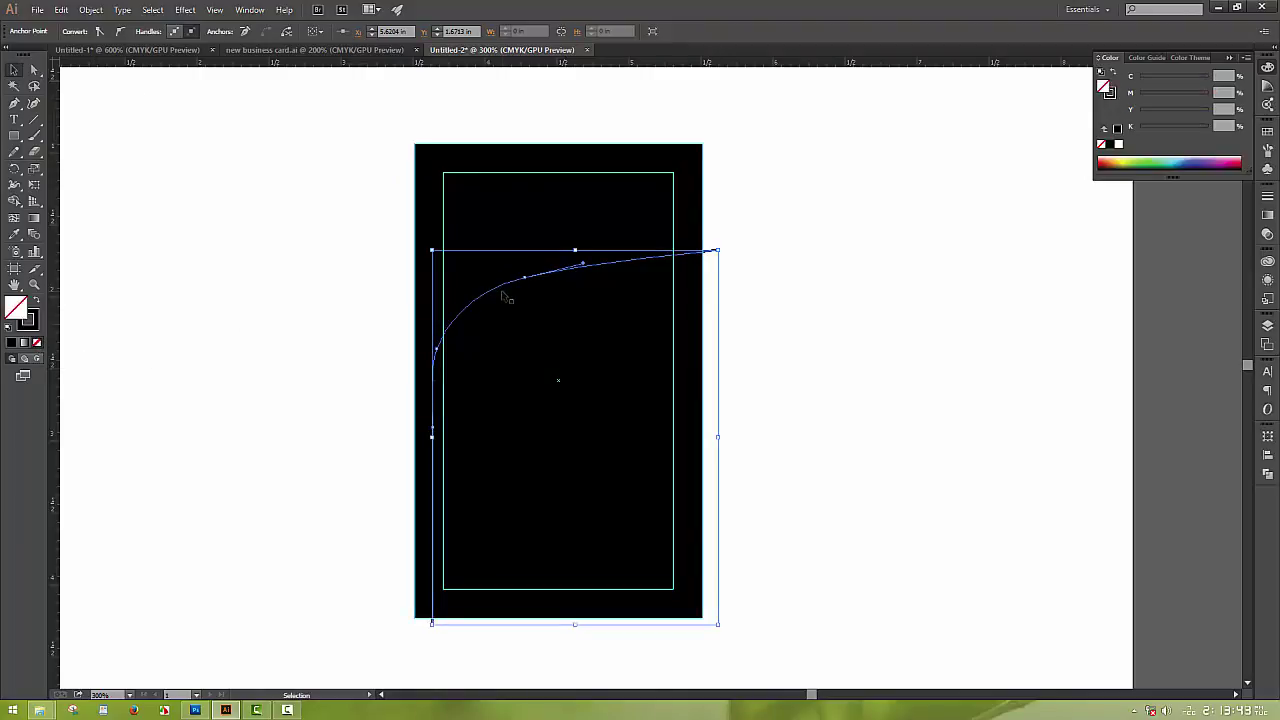
pyautogui.press('a')
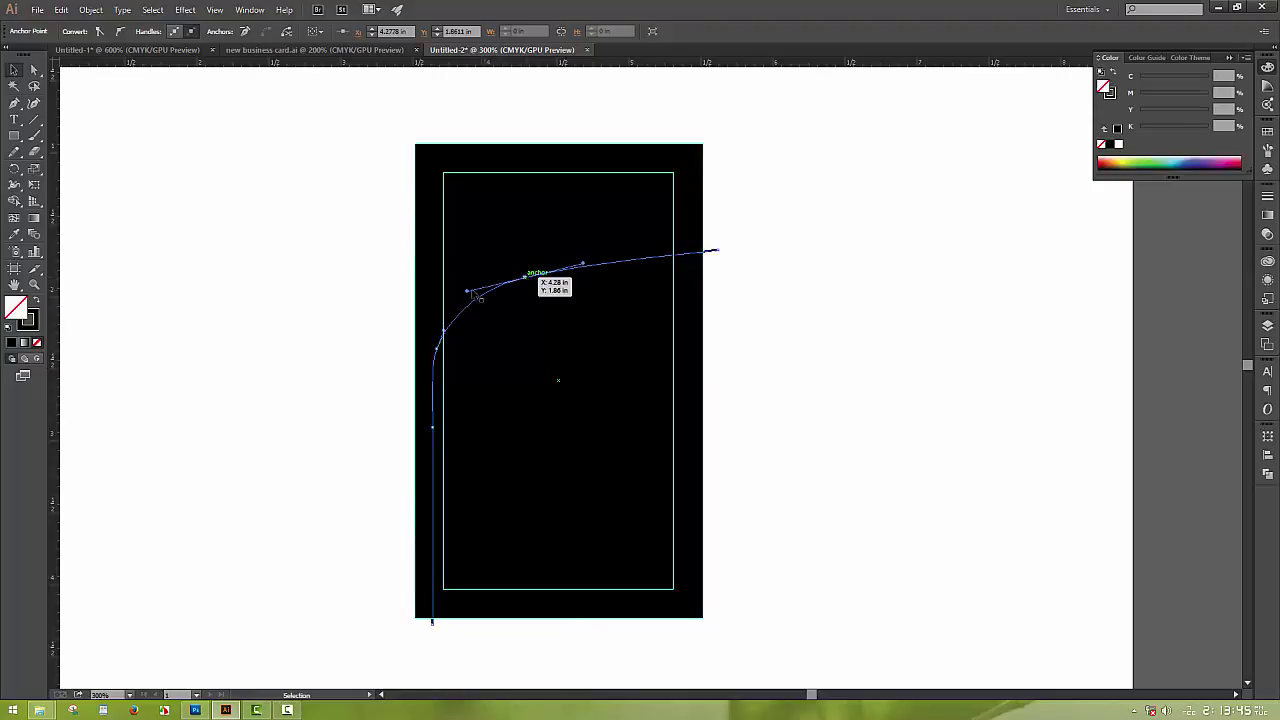
pyautogui.moveTo(467, 290); pyautogui.dragTo(461, 294)
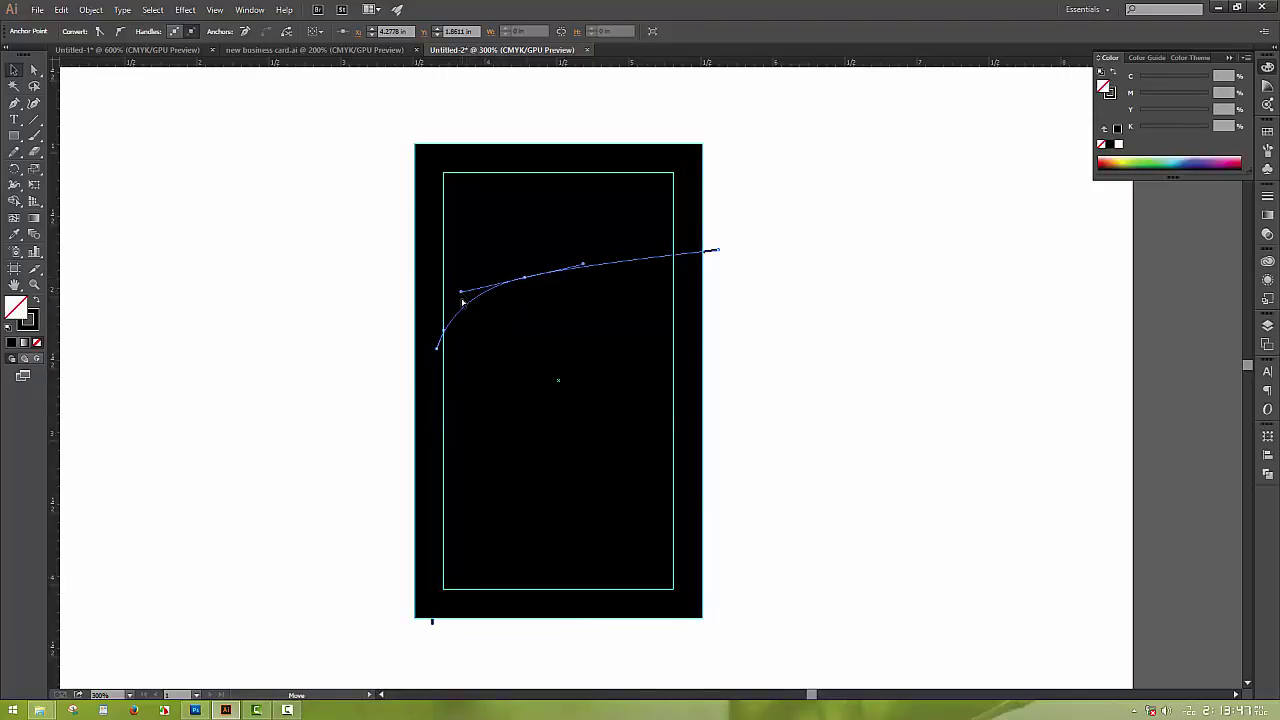
pyautogui.click(438, 345)
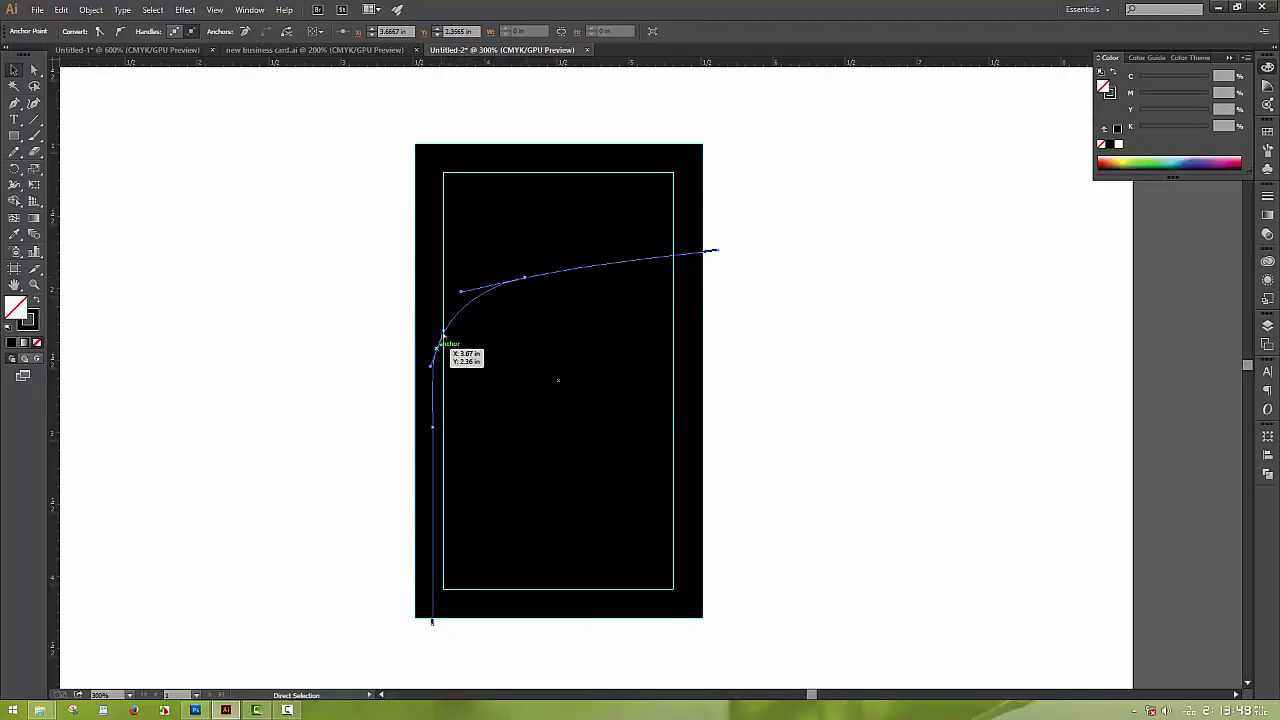
pyautogui.moveTo(439, 344); pyautogui.dragTo(446, 328)
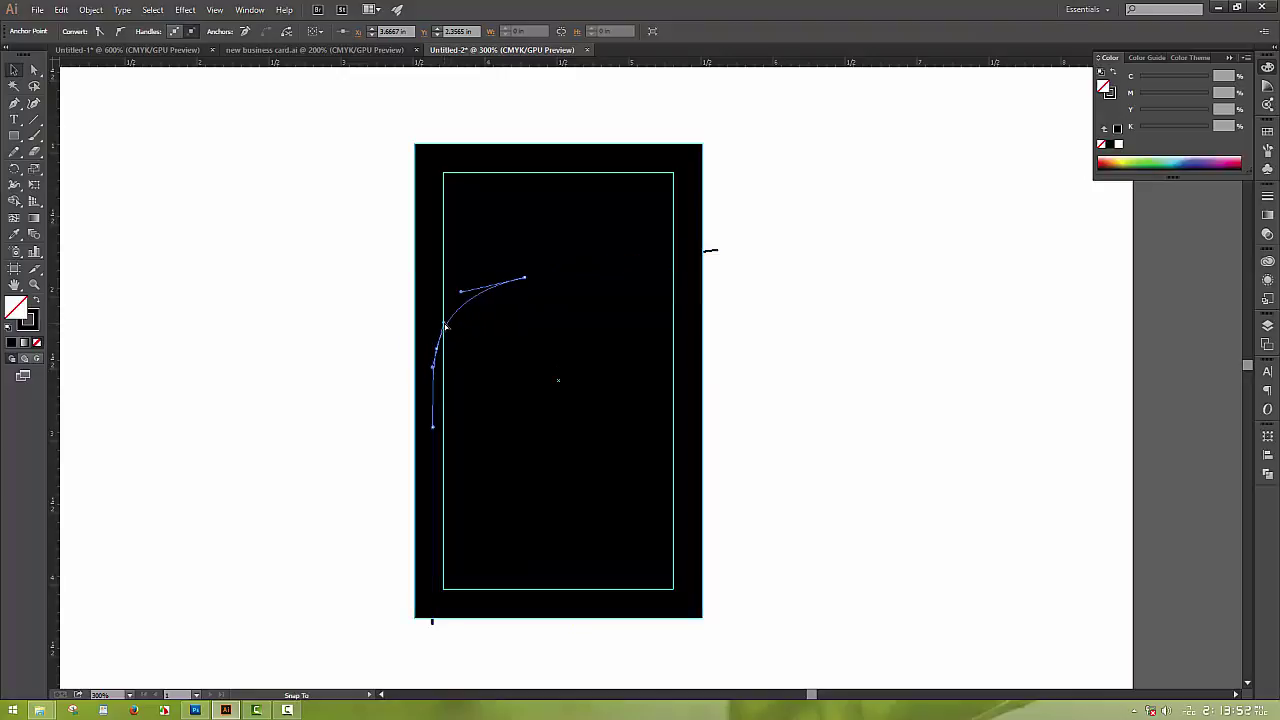
pyautogui.moveTo(446, 325); pyautogui.dragTo(446, 322)
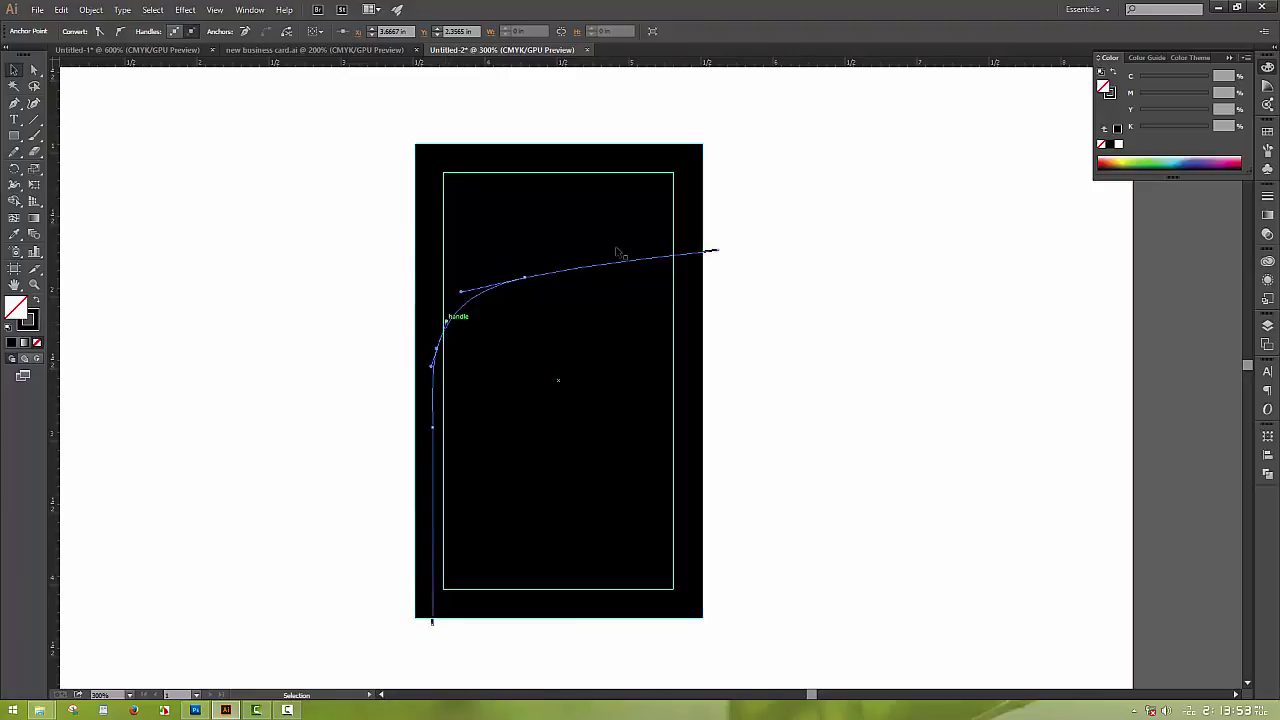
# Step: Divide the black card along the curve with Pathfinder and ungroup the pieces
pyautogui.press('v')
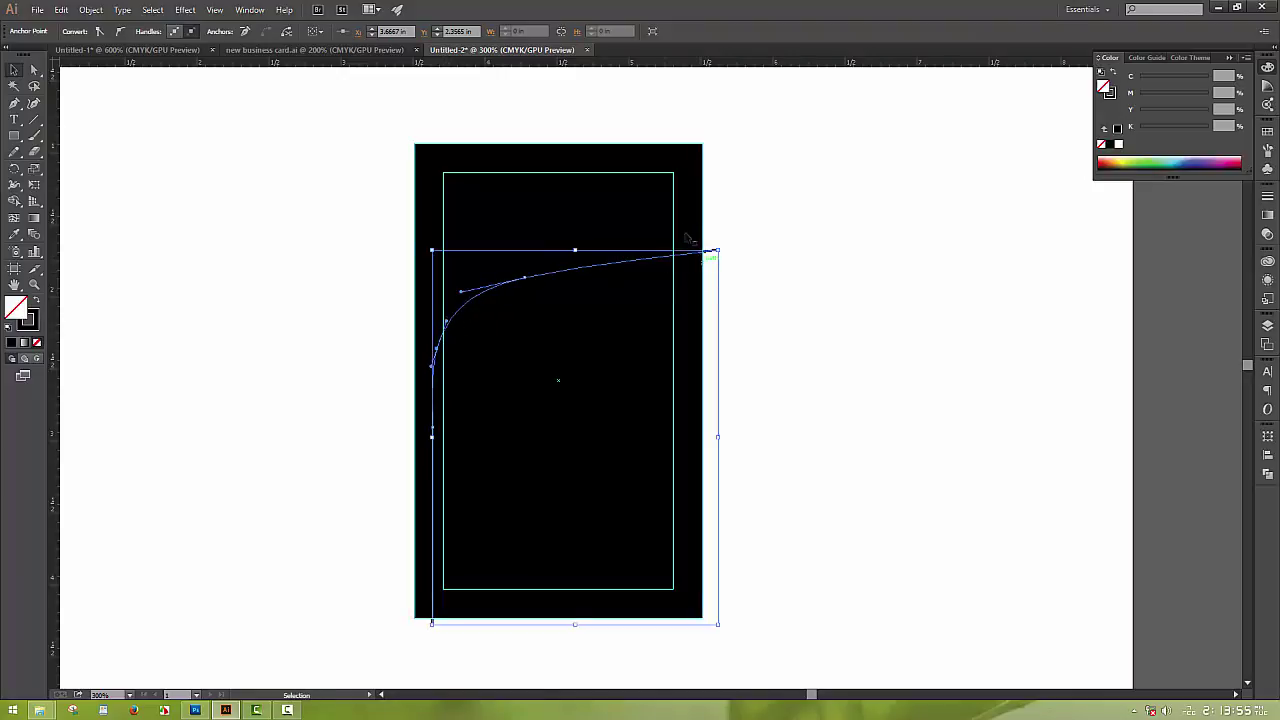
pyautogui.keyDown('shift'); pyautogui.click(686, 236); pyautogui.keyUp('shift')
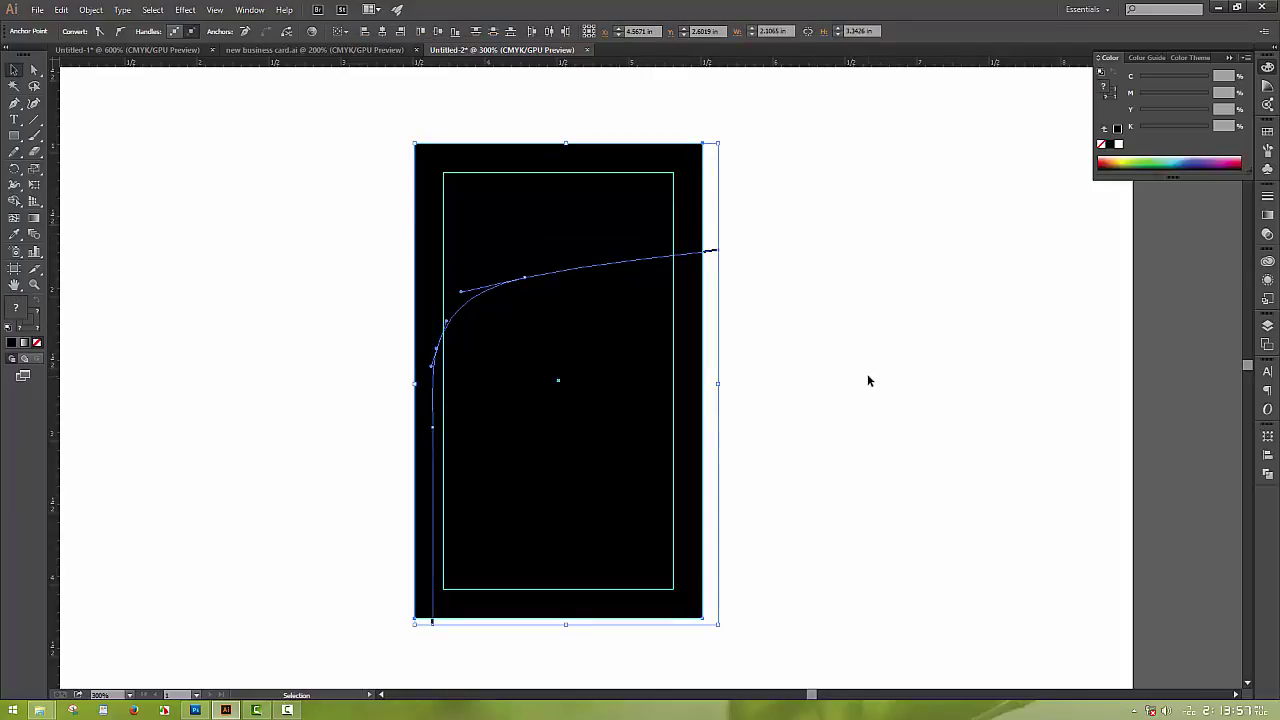
pyautogui.click(1268, 473)
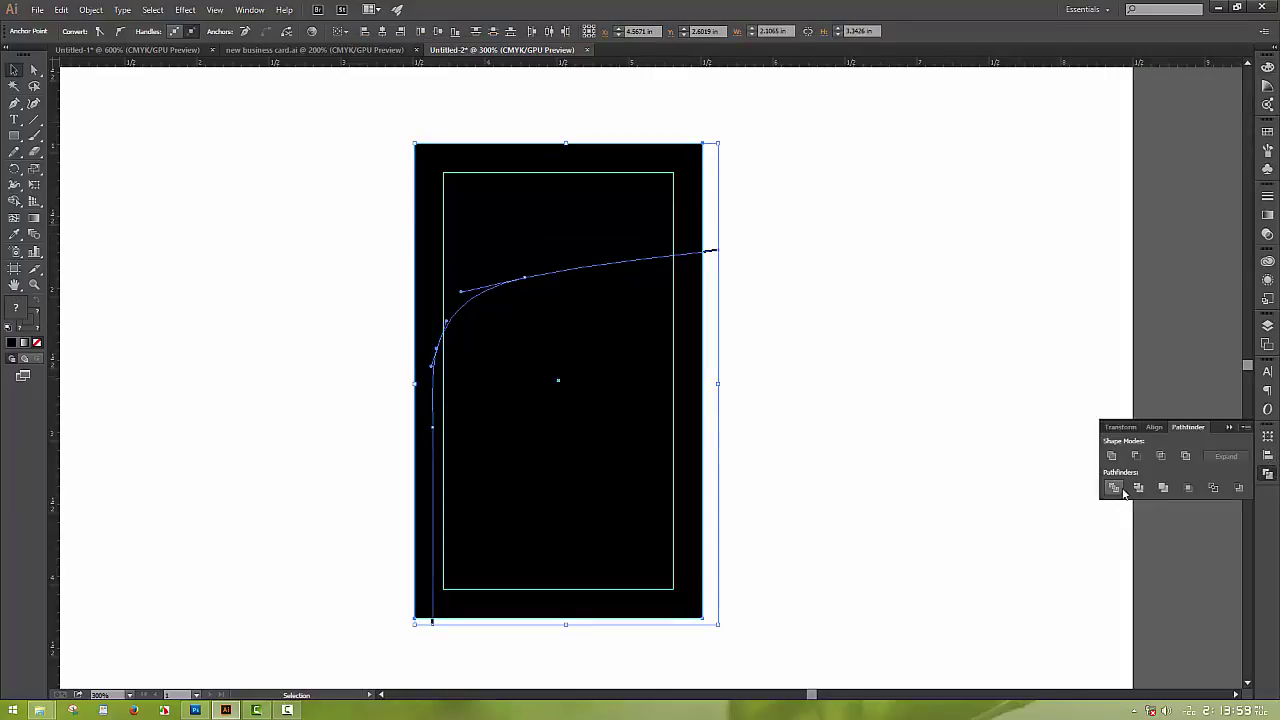
pyautogui.click(1113, 487)
pyautogui.rightClick(646, 376)
pyautogui.click(684, 451)
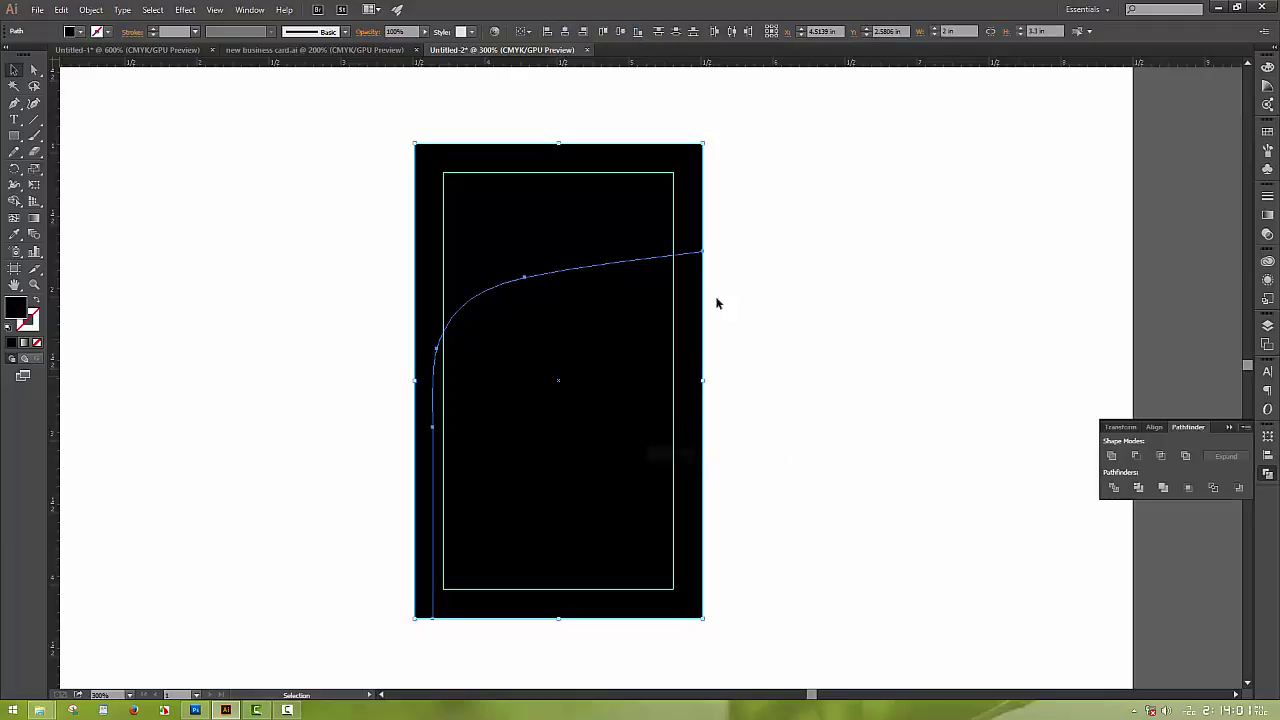
# Step: Pull the lower piece aside to check the split, then undo the move
pyautogui.click(803, 296)
pyautogui.moveTo(651, 334); pyautogui.dragTo(728, 377)
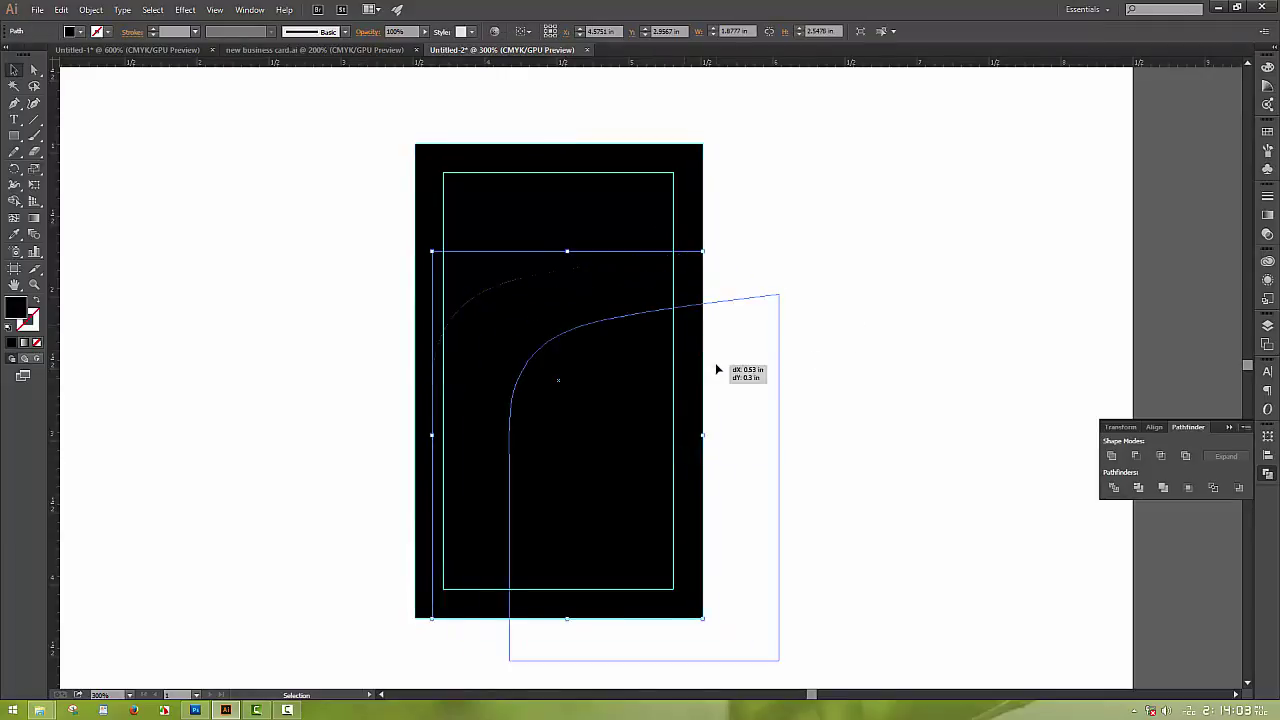
pyautogui.click(850, 358)
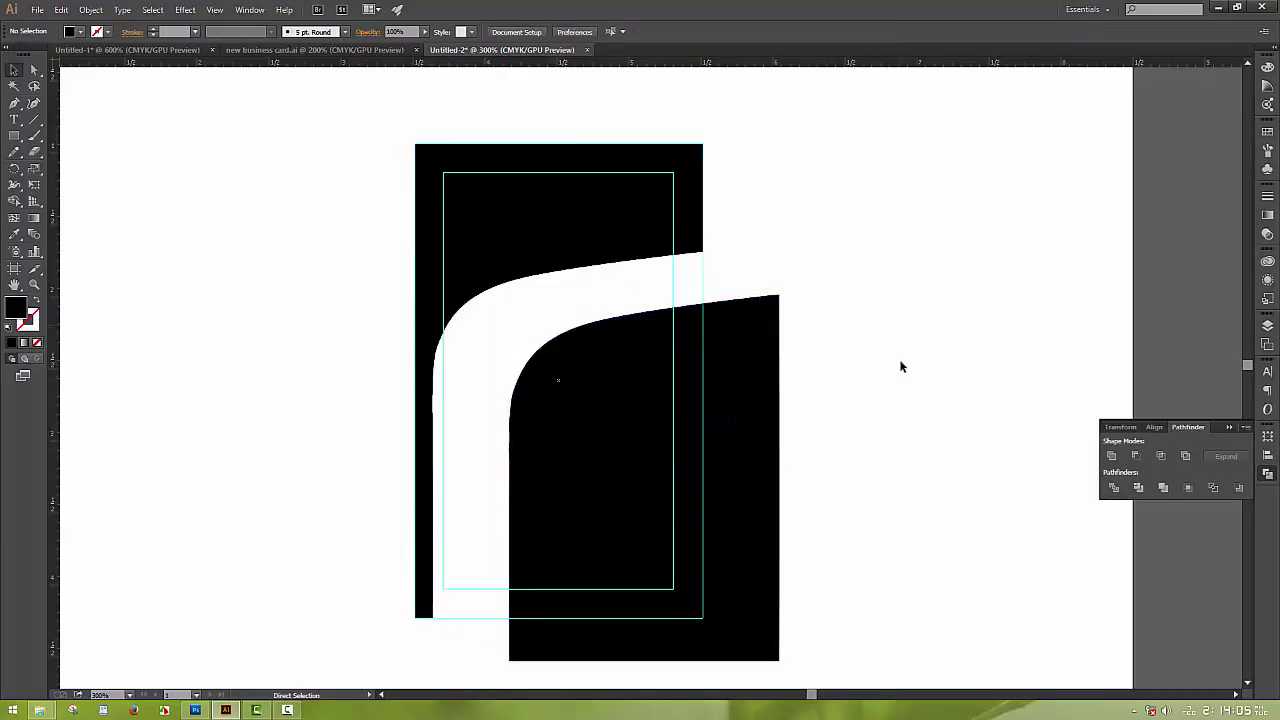
pyautogui.hotkey('ctrl', 'z')
# Step: Fill the lower card piece with CMYK golden yellow (C0 M30 Y100 K0)
pyautogui.click(1265, 97)
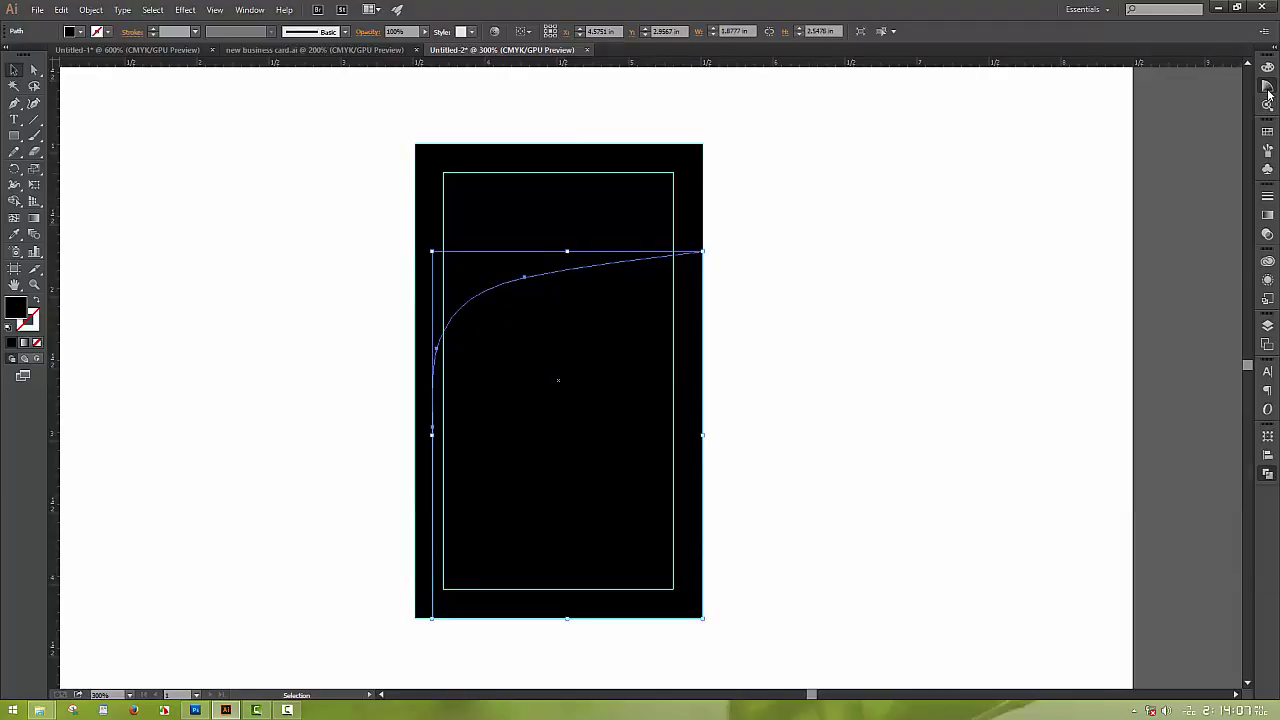
pyautogui.click(1266, 70)
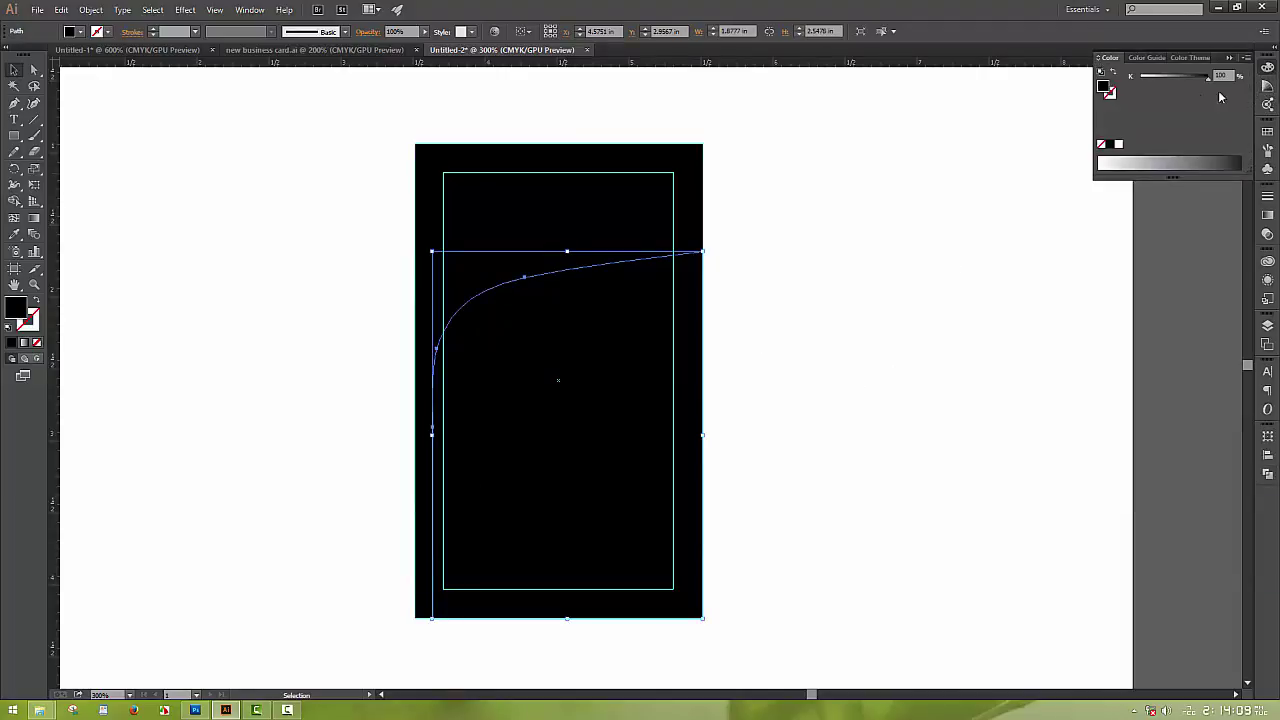
pyautogui.click(1246, 60)
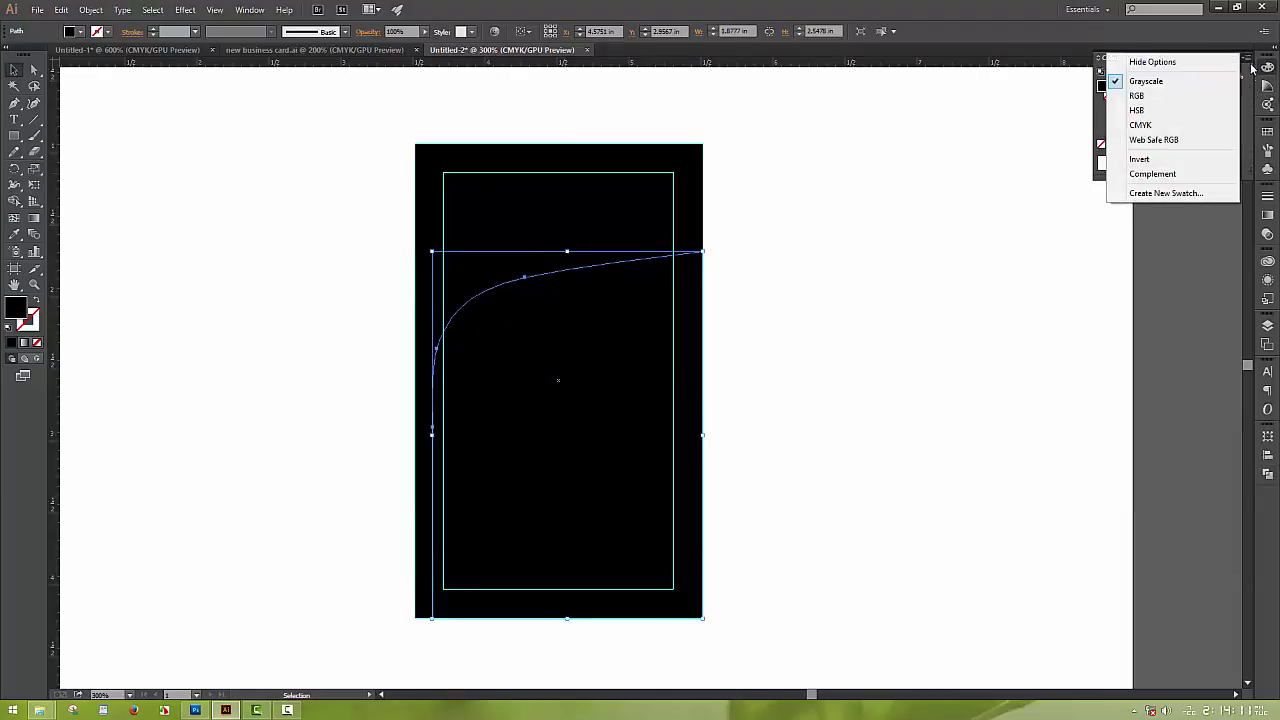
pyautogui.click(1180, 126)
pyautogui.moveTo(1184, 128); pyautogui.dragTo(1086, 124)
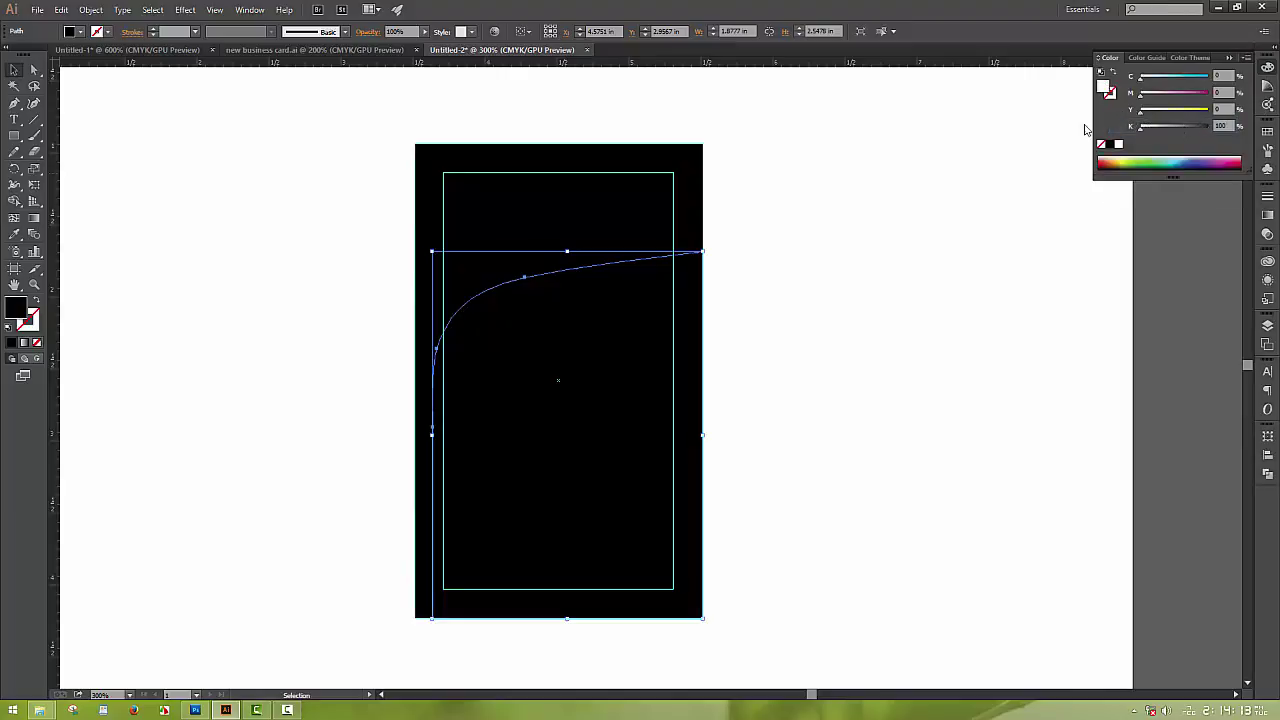
pyautogui.click(1205, 93)
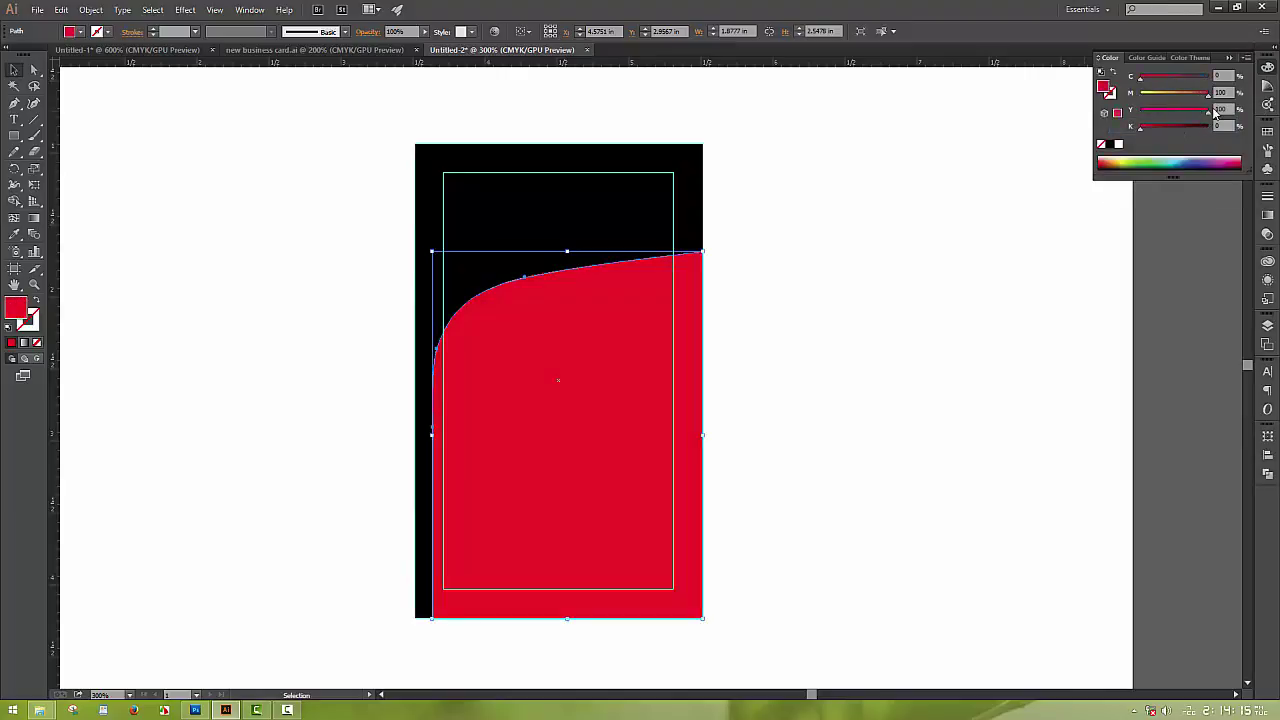
pyautogui.moveTo(1186, 95); pyautogui.dragTo(1162, 96)
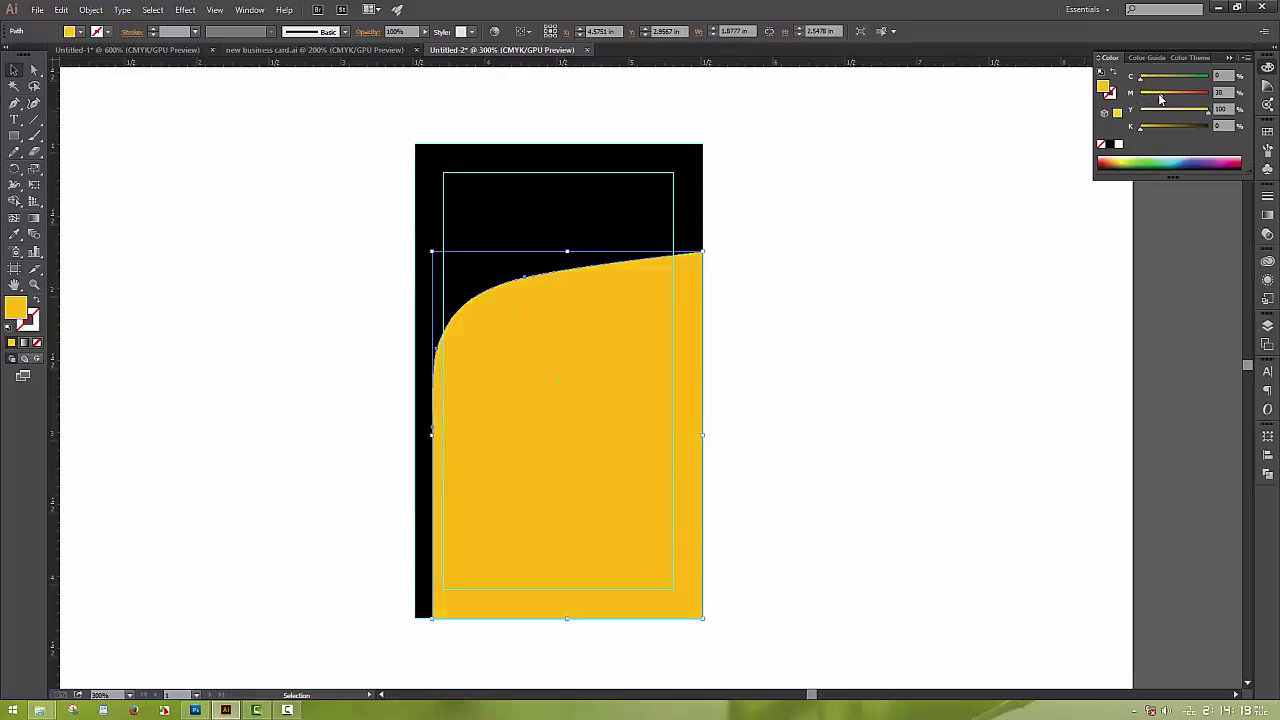
pyautogui.click(811, 269)
pyautogui.moveTo(811, 269); pyautogui.dragTo(875, 297)
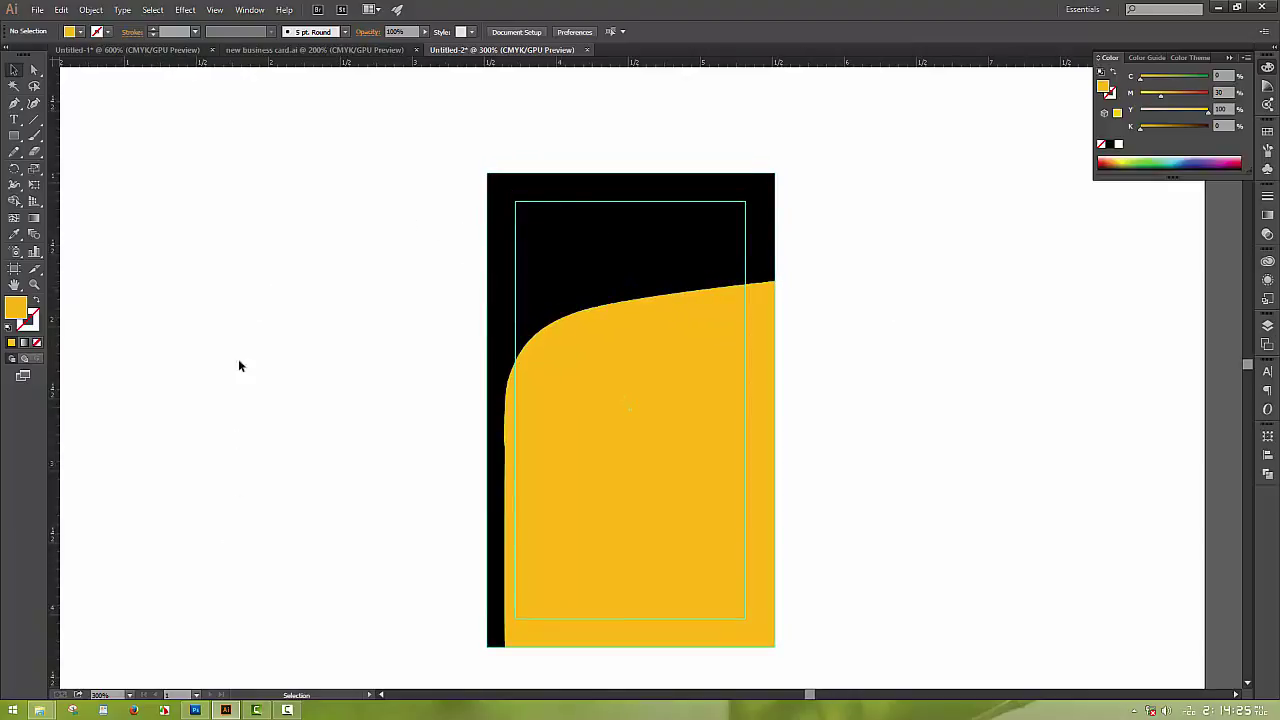
# Step: Open new.jpg from the Desktop as a document and select the photo
pyautogui.click(45, 14)
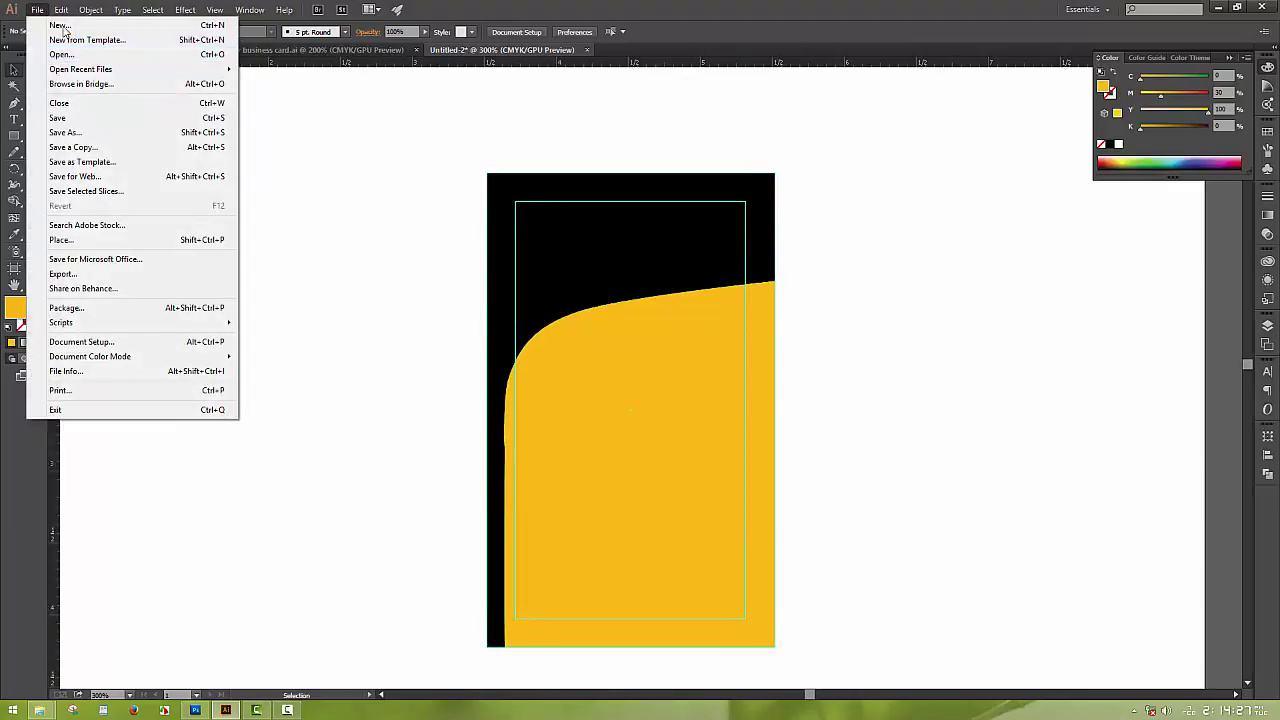
pyautogui.click(64, 26)
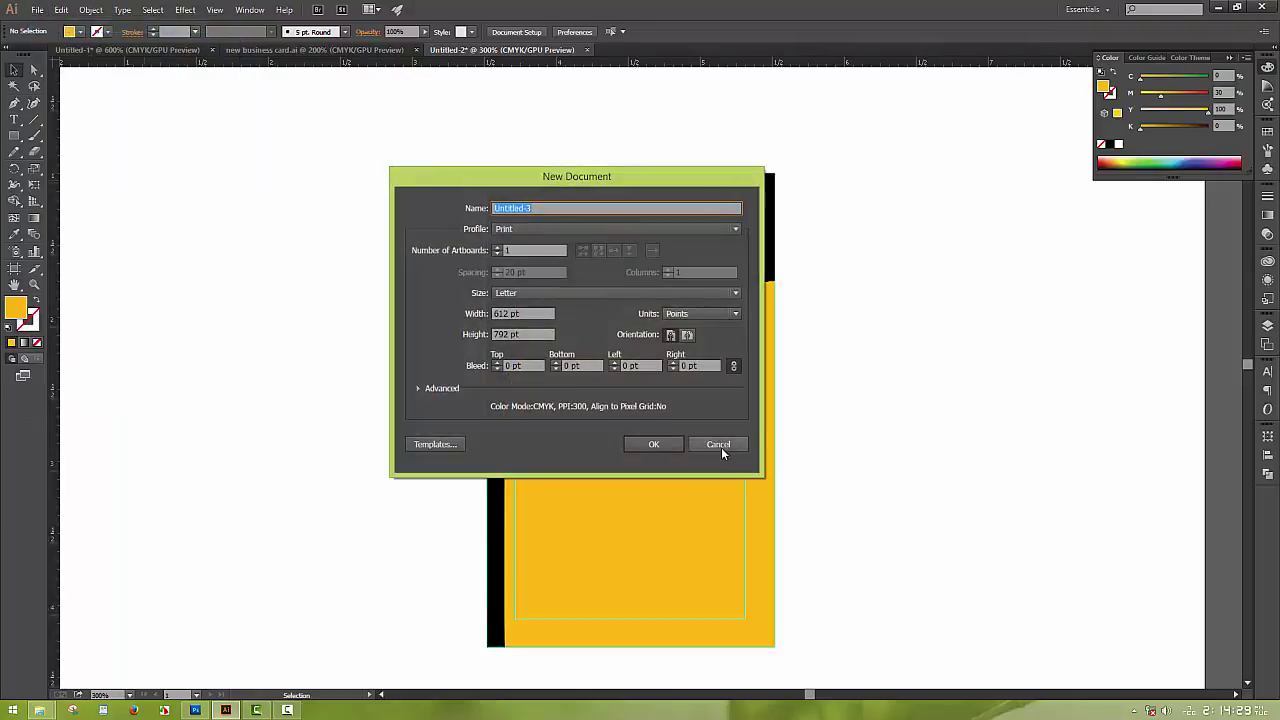
pyautogui.click(719, 444)
pyautogui.click(37, 10)
pyautogui.click(70, 55)
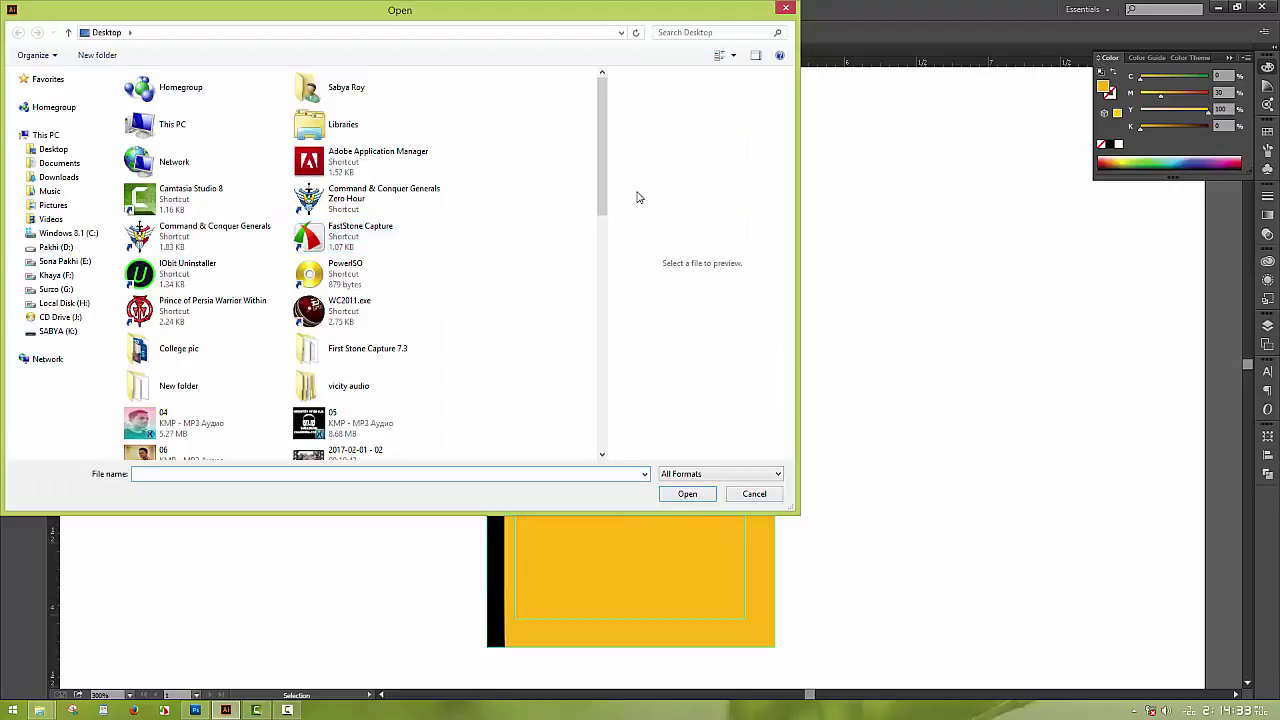
pyautogui.moveTo(603, 183); pyautogui.dragTo(602, 388)
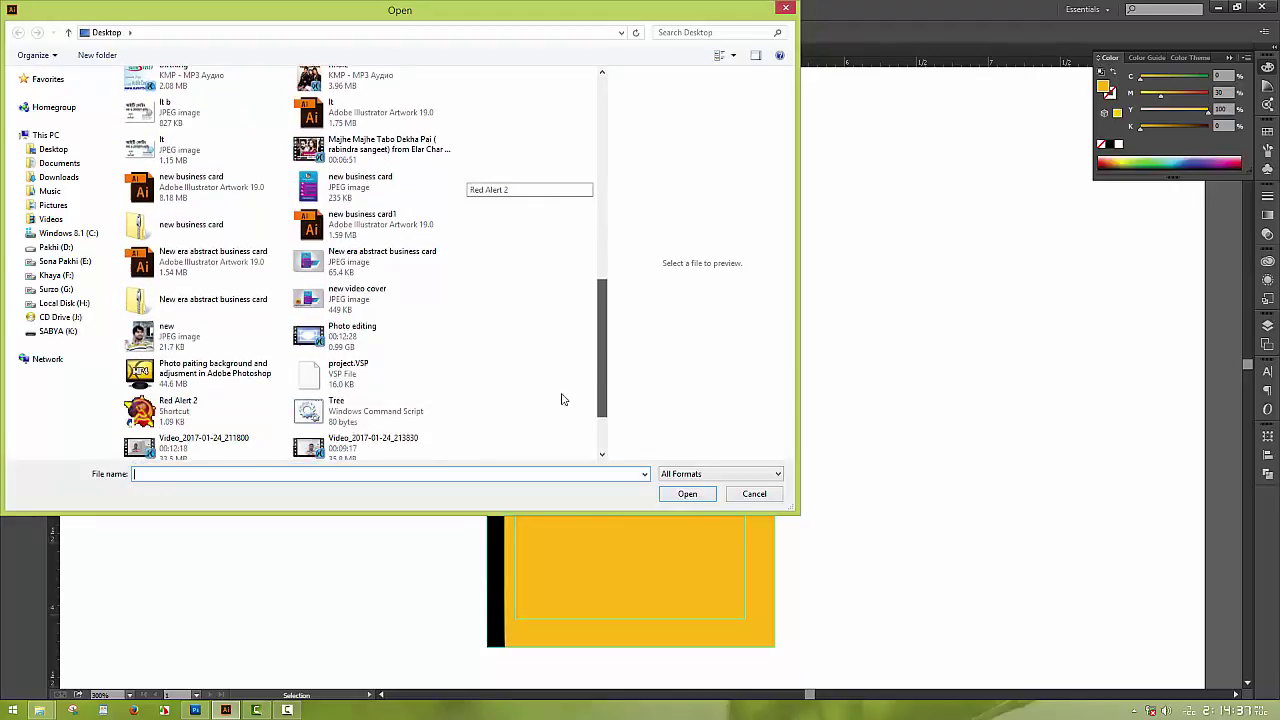
pyautogui.click(210, 342)
pyautogui.click(687, 494)
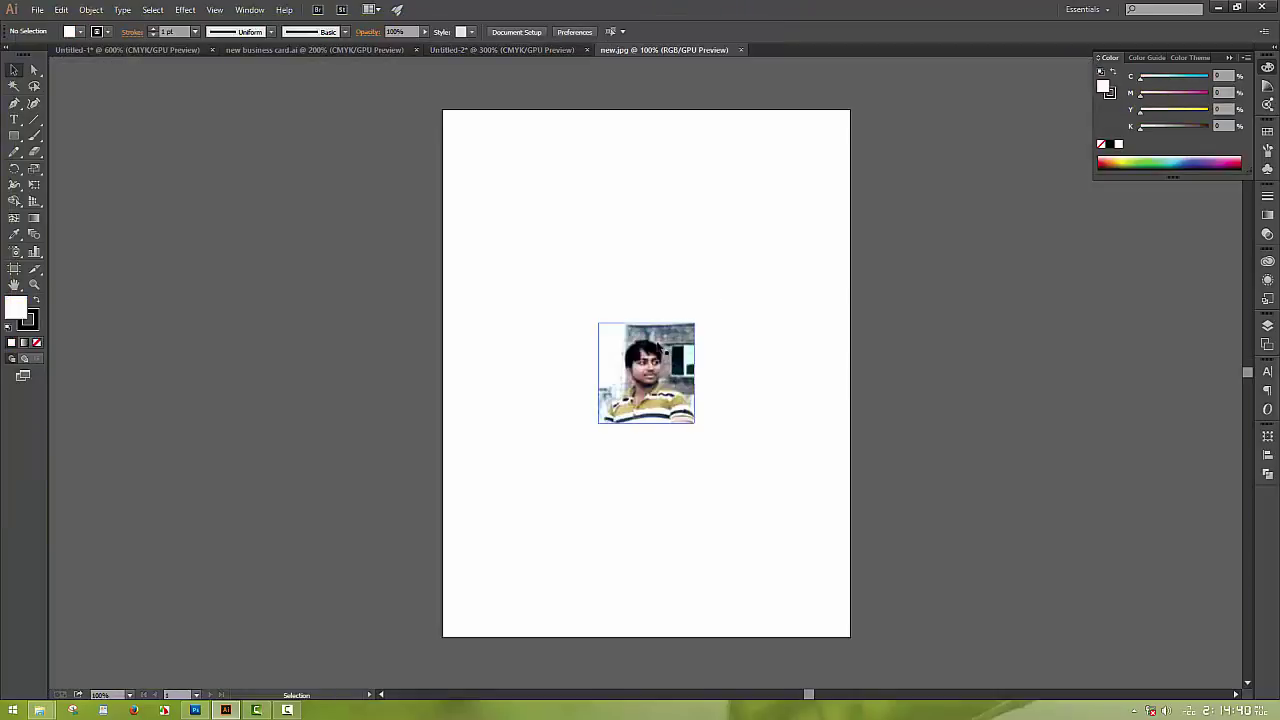
pyautogui.click(658, 346)
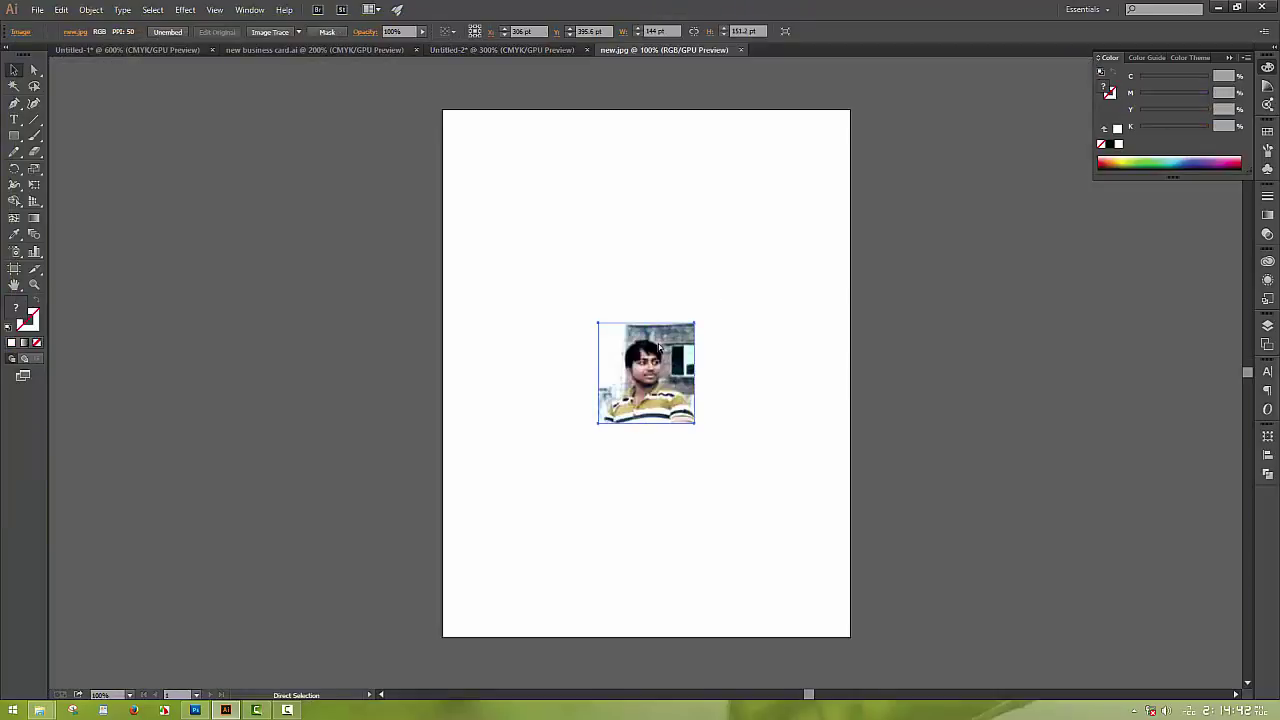
# Step: Copy the photo into Untitled-2, shrink it and move it to the top-left black area
pyautogui.hotkey('ctrl', '+')
pyautogui.hotkey('ctrl', 'w')
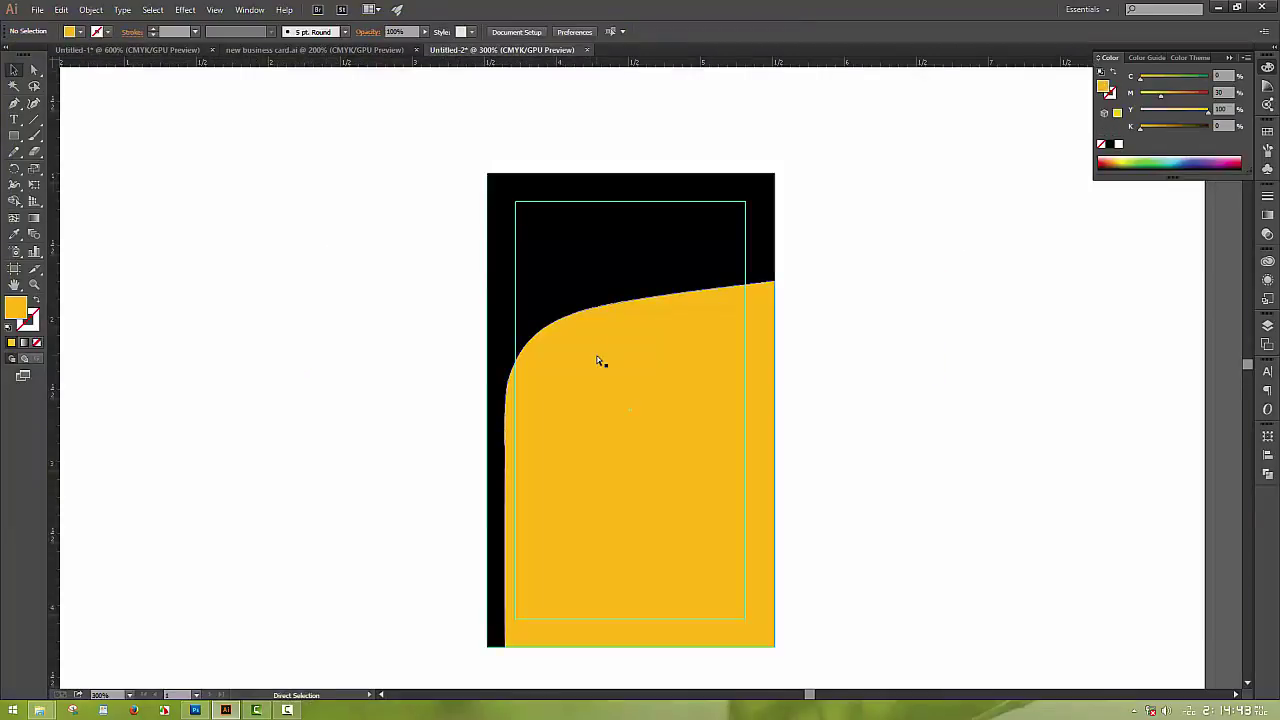
pyautogui.hotkey('ctrl', 'v')
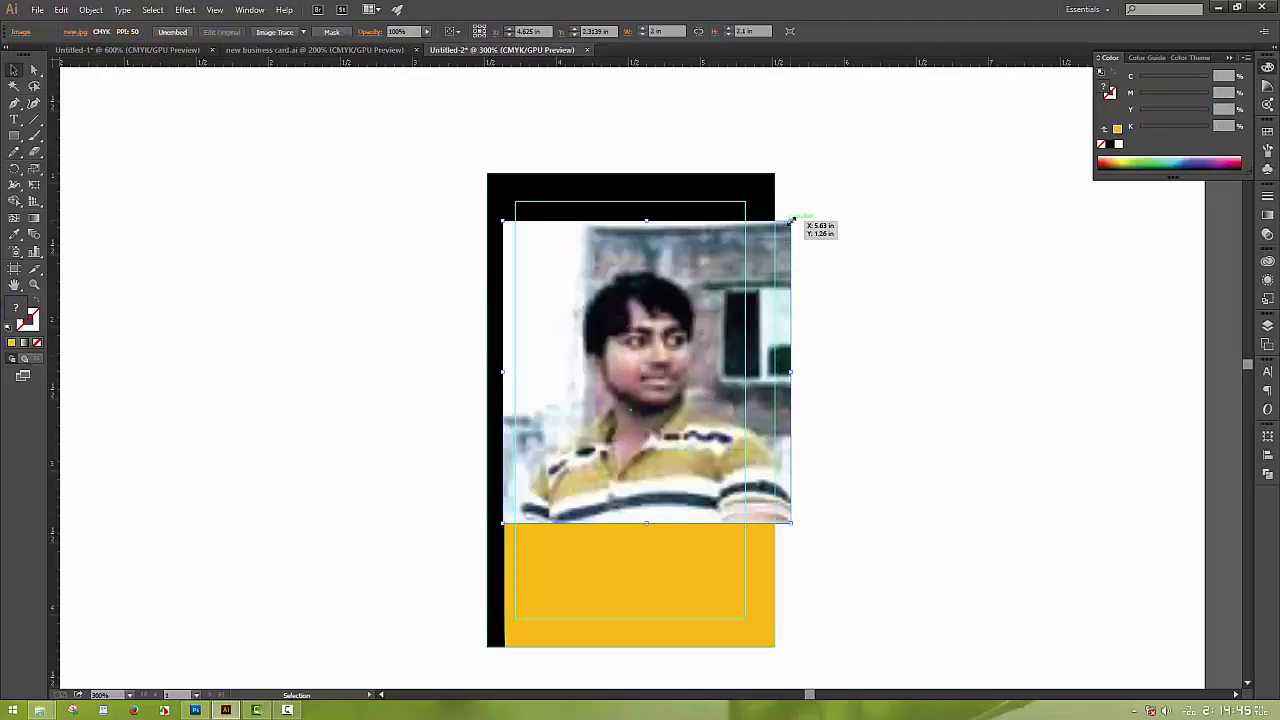
pyautogui.moveTo(789, 227); pyautogui.dragTo(713, 339)
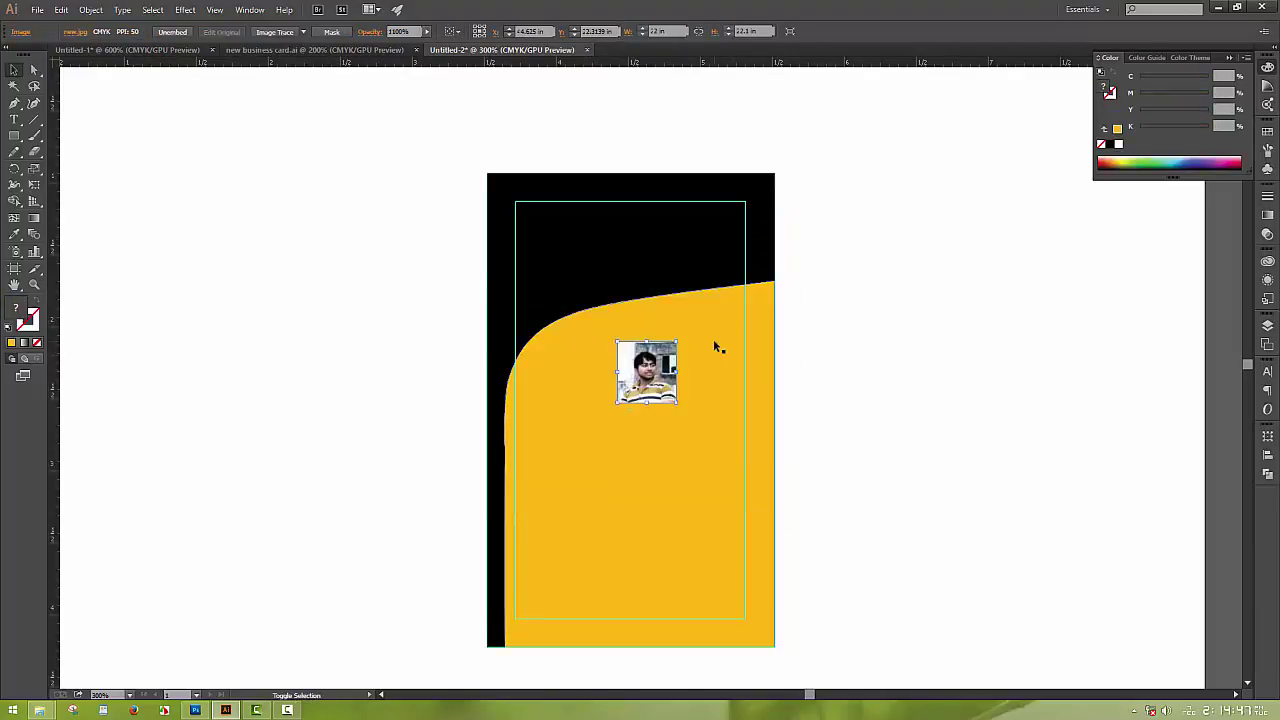
pyautogui.moveTo(648, 373); pyautogui.dragTo(547, 248)
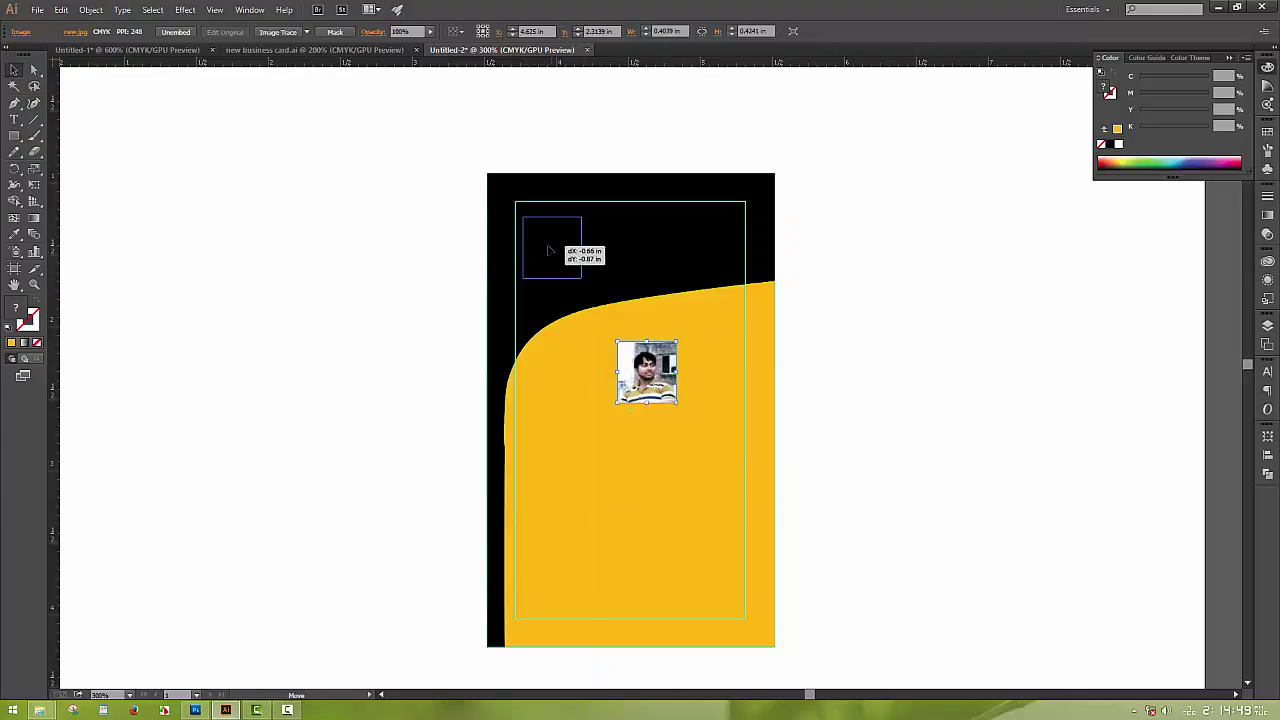
pyautogui.click(874, 283)
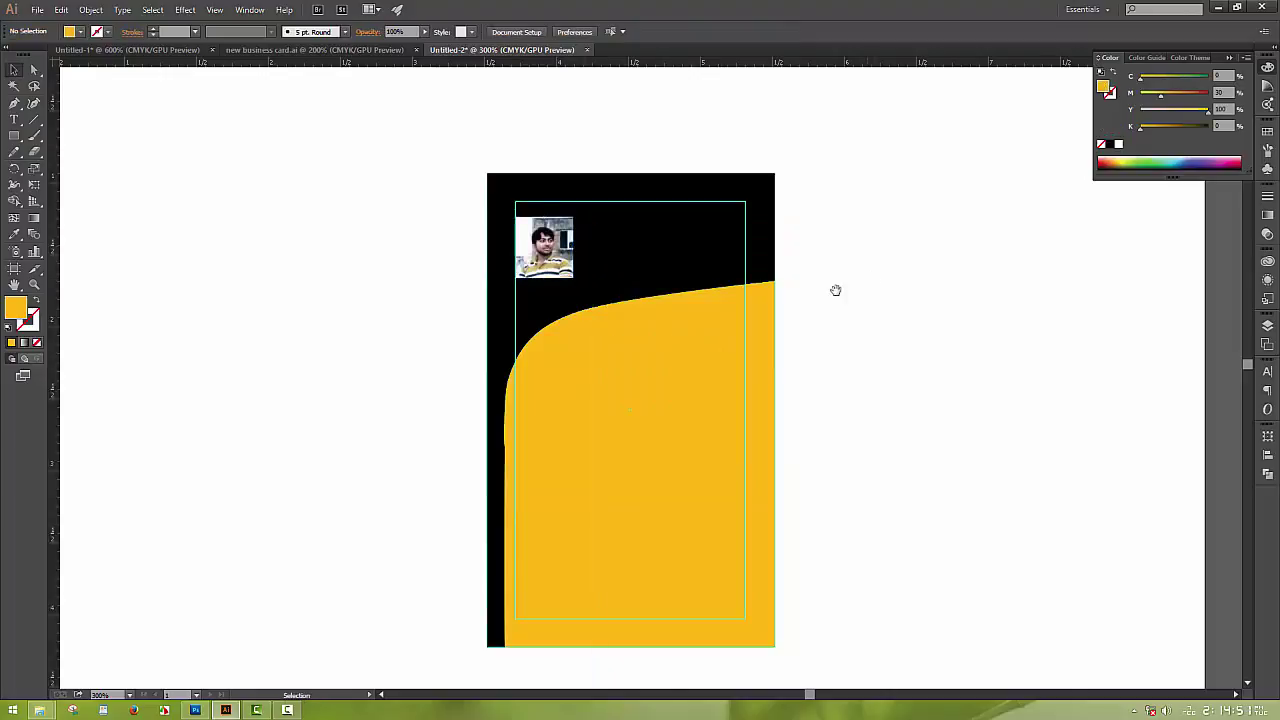
# Step: Fine-tune the thumbnail's position and size near the inner guide
pyautogui.click(557, 273)
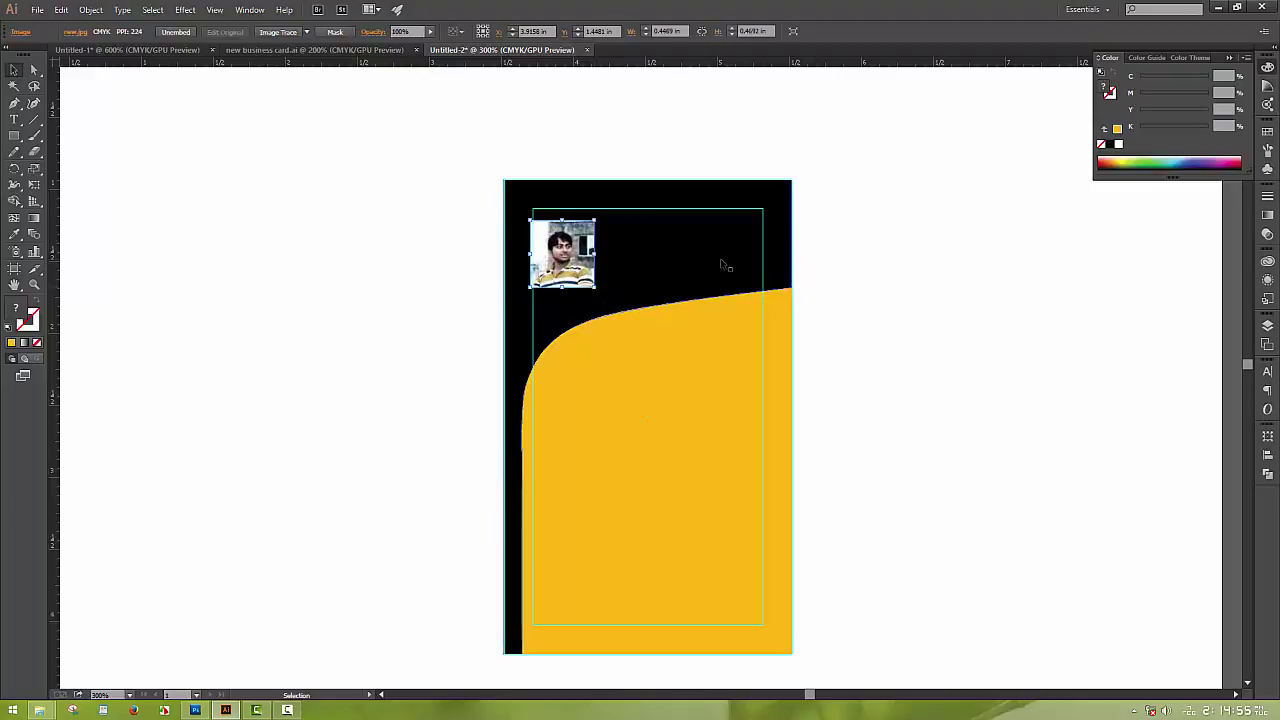
pyautogui.press('Right')
pyautogui.press('Right')
pyautogui.press('Right')
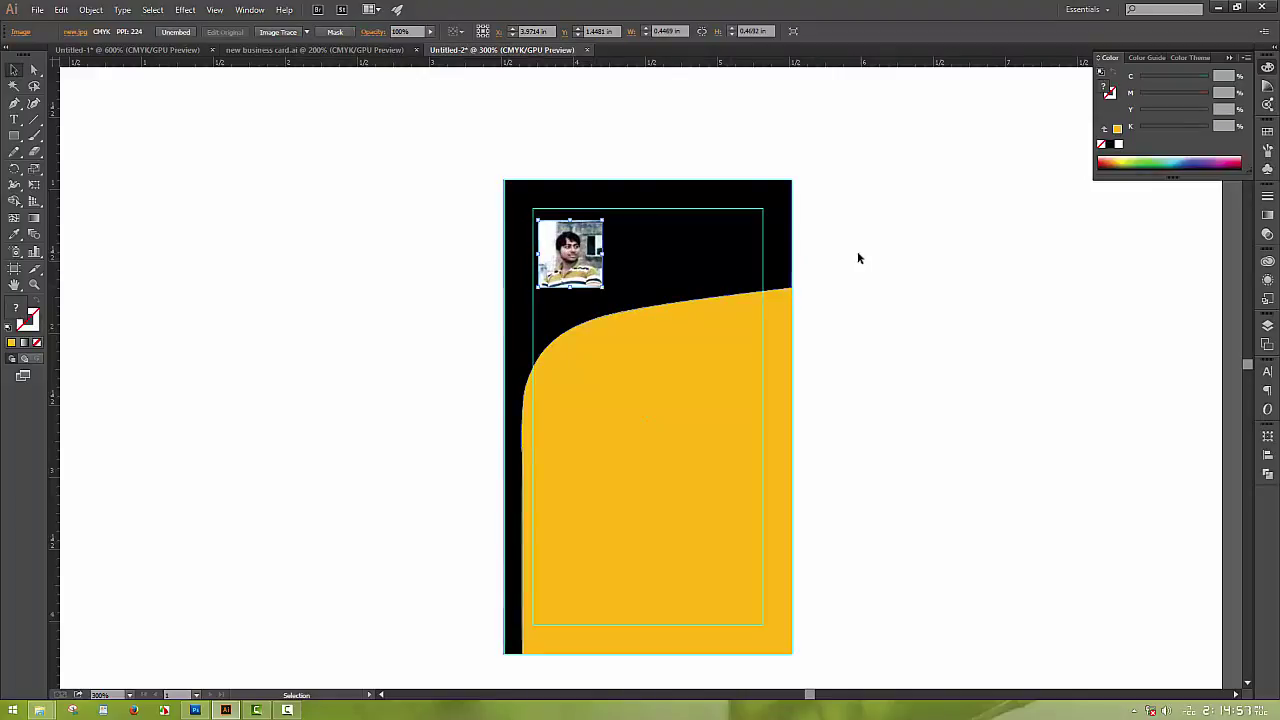
pyautogui.click(827, 261)
pyautogui.hotkey('ctrl', '=')
pyautogui.moveTo(514, 330); pyautogui.dragTo(589, 326)
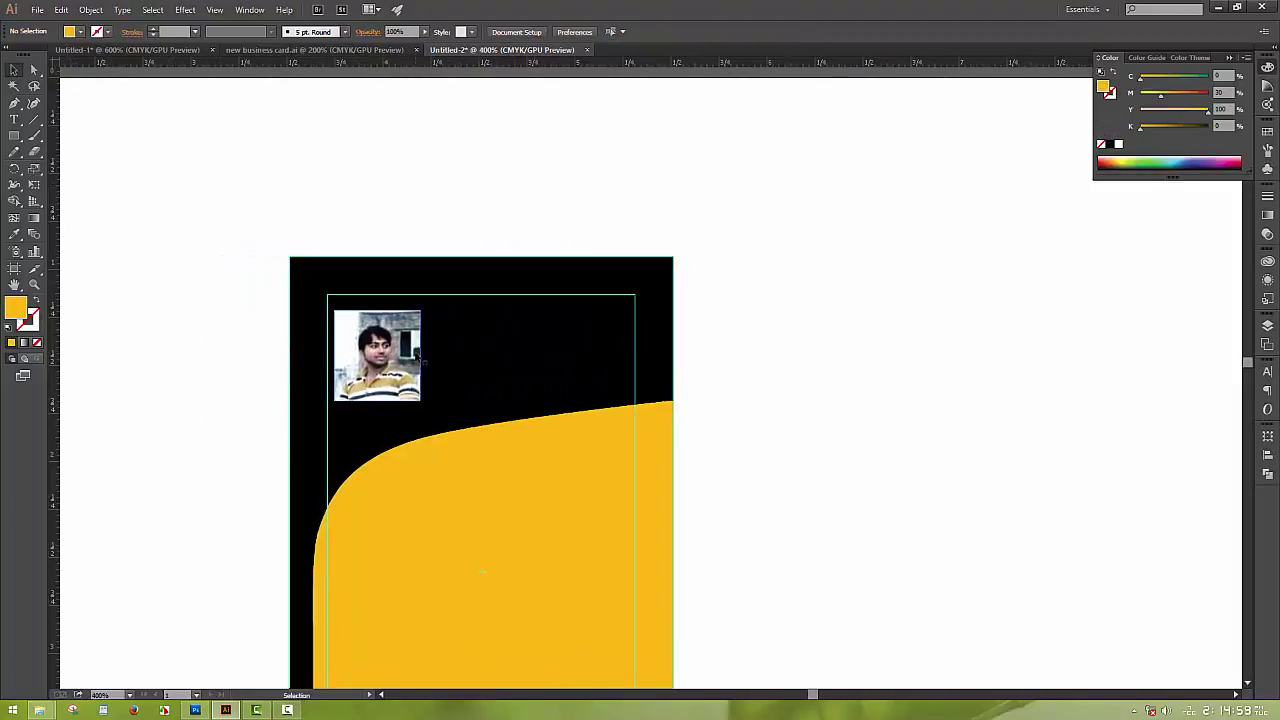
pyautogui.moveTo(415, 362); pyautogui.dragTo(418, 355)
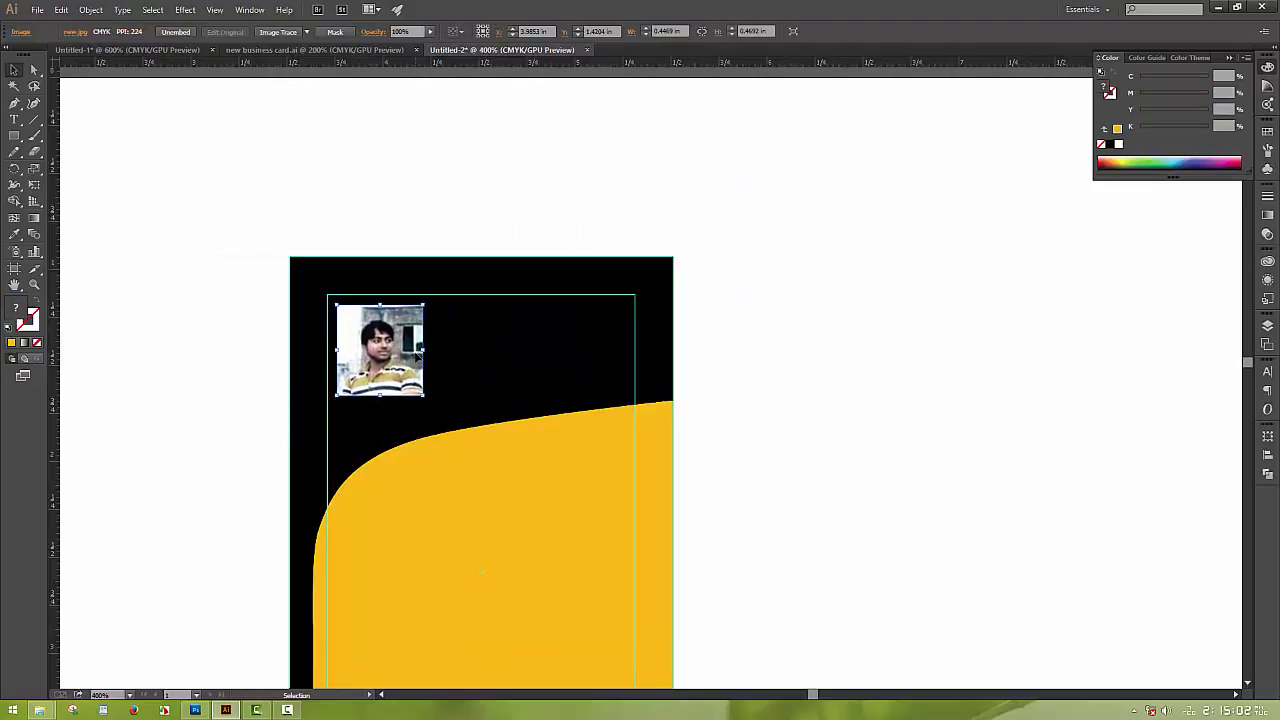
pyautogui.moveTo(423, 395); pyautogui.dragTo(438, 412)
pyautogui.click(717, 434)
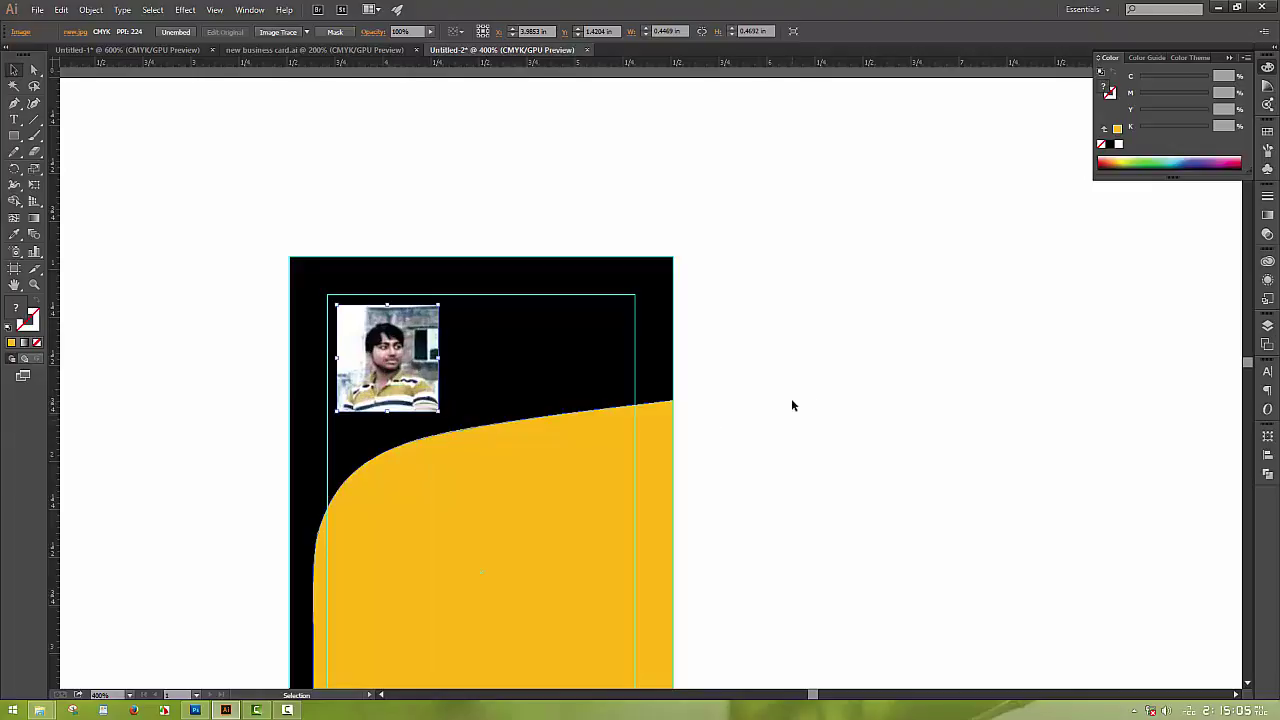
pyautogui.hscroll(-2, 757, 389)
# Step: Draw a rectangle over the portrait and clip the photo inside it (Ctrl+7)
pyautogui.click(14, 135)
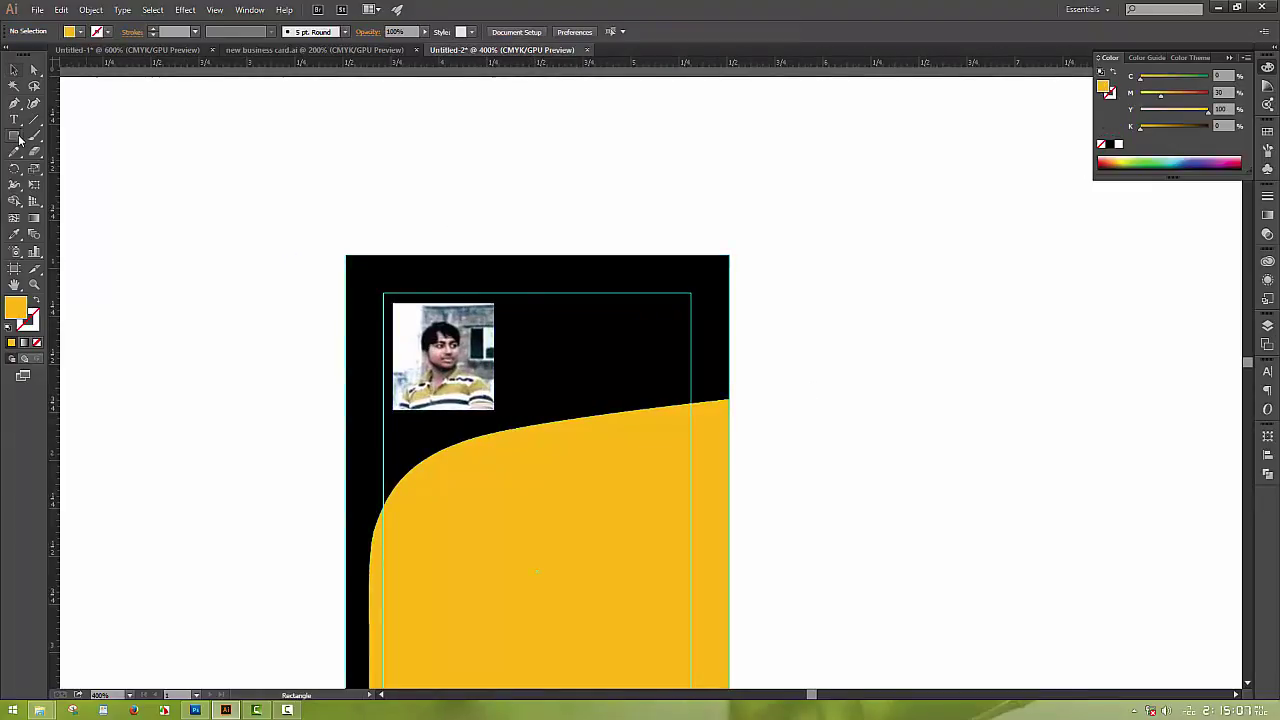
pyautogui.moveTo(390, 300); pyautogui.dragTo(501, 414)
pyautogui.press('v')
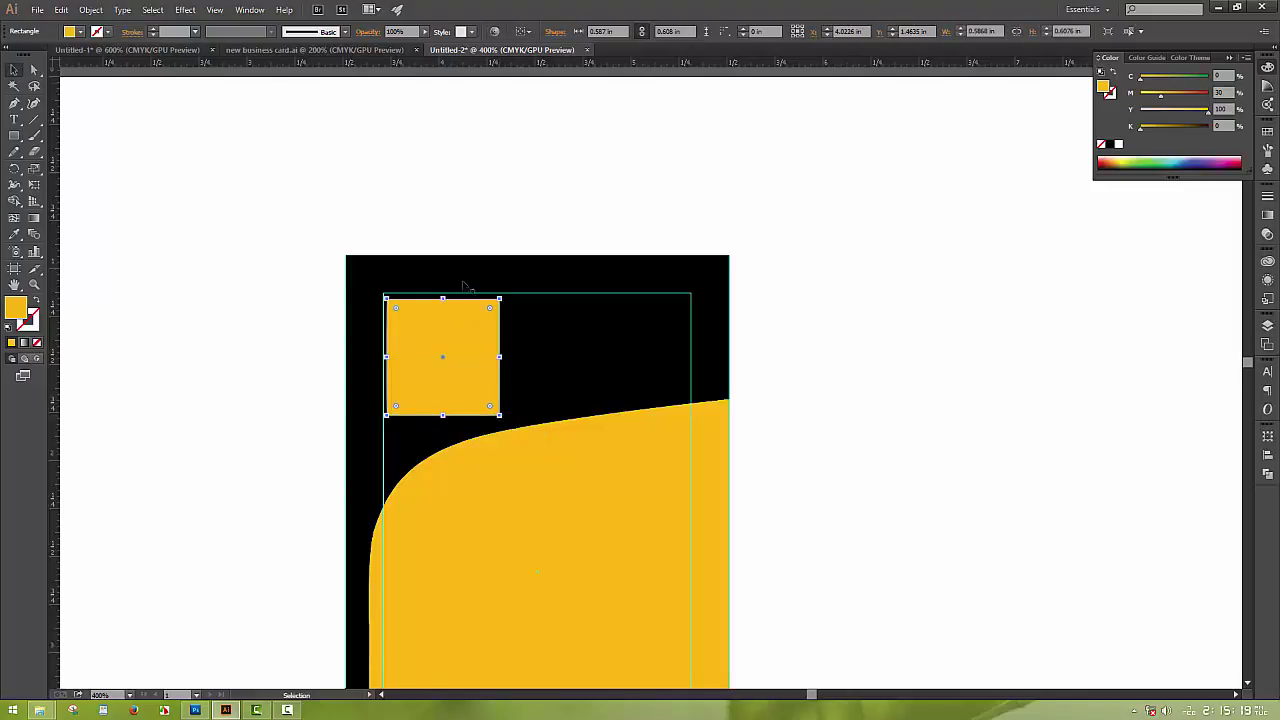
pyautogui.keyDown('shift'); pyautogui.click(568, 322); pyautogui.keyUp('shift')
pyautogui.hotkey('ctrl', '7')
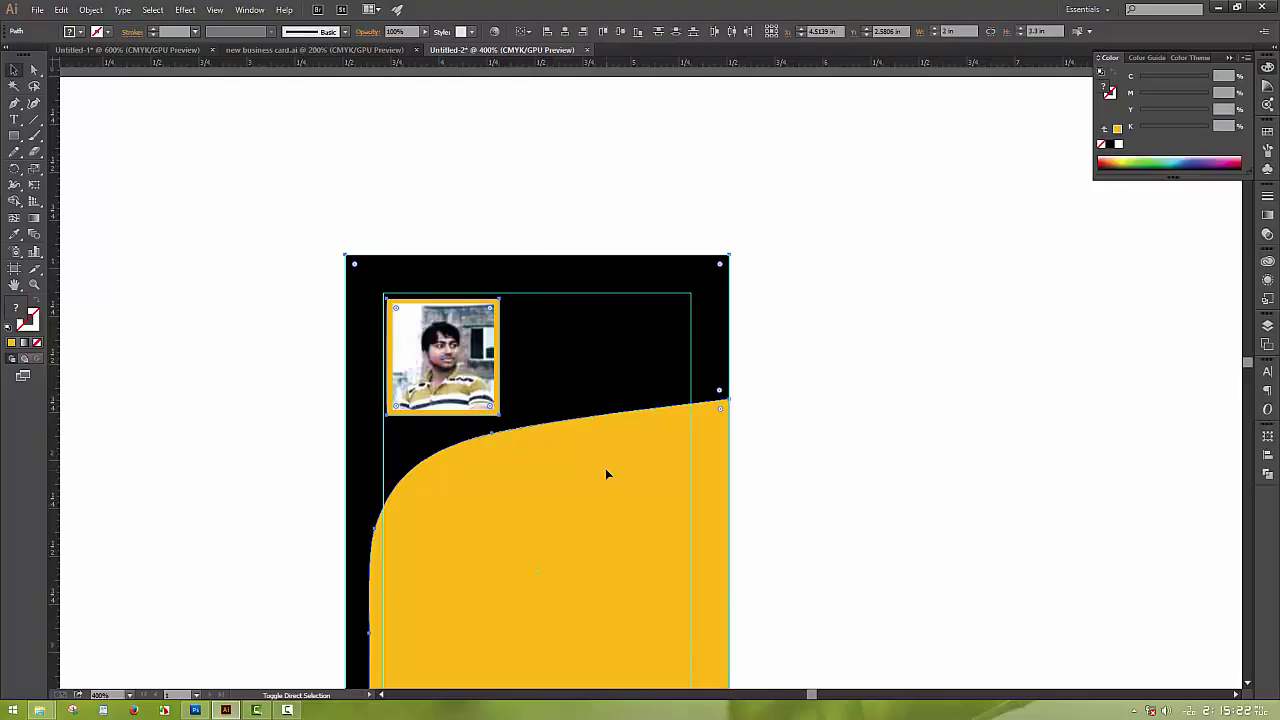
pyautogui.keyDown('shift'); pyautogui.click(651, 334); pyautogui.keyUp('shift')
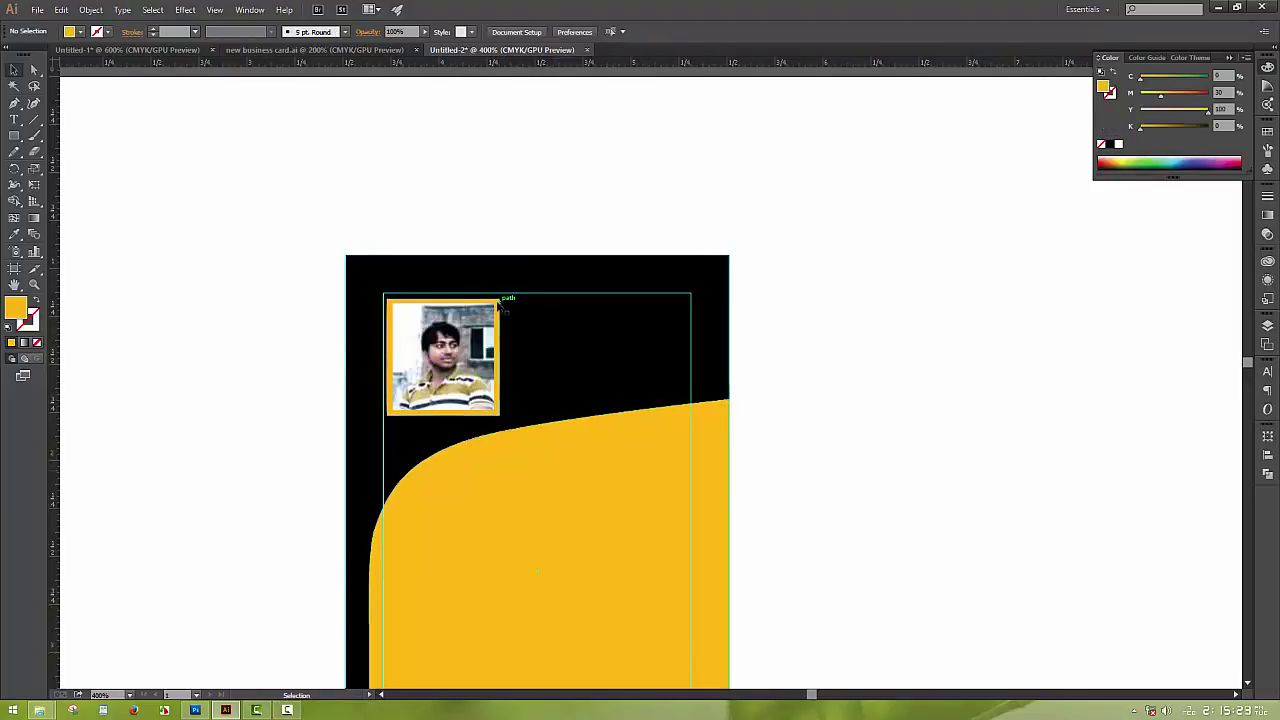
# Step: Set the photo frame's fill to black (K 100)
pyautogui.moveTo(1158, 97)
pyautogui.mouseDown()
pyautogui.moveTo(1140, 97)
pyautogui.moveTo(1140, 113)
pyautogui.mouseUp()
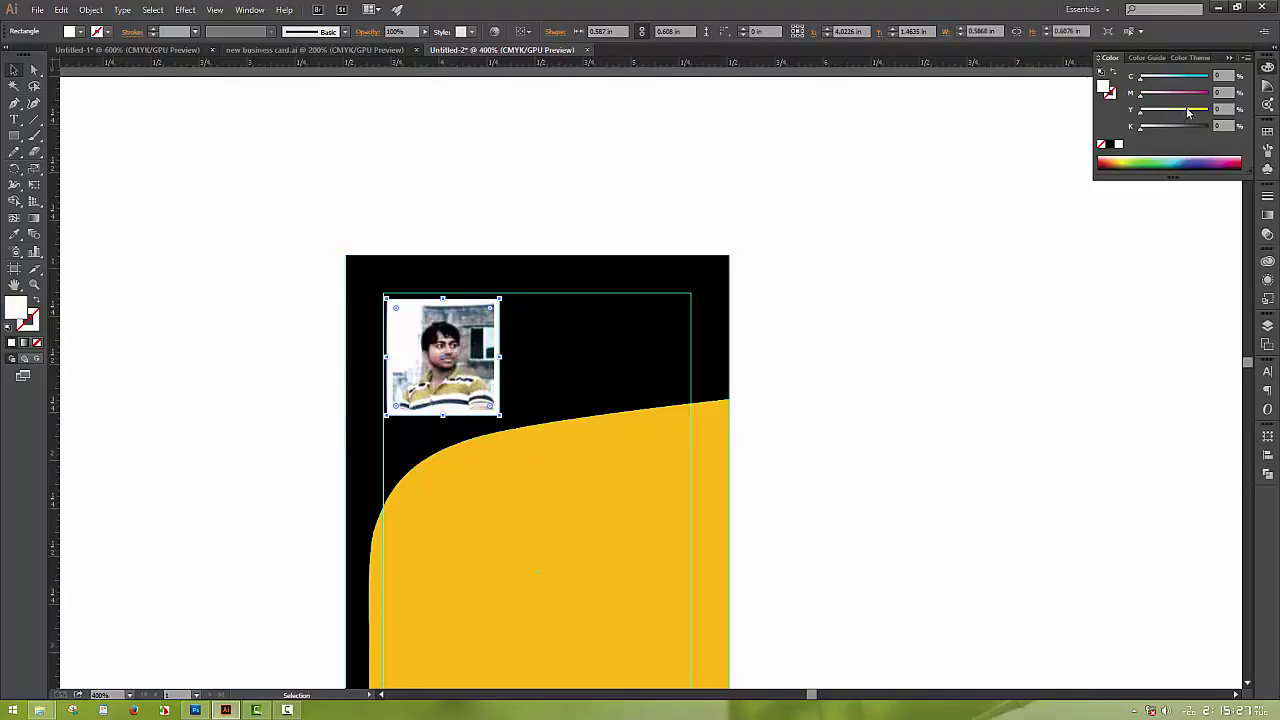
pyautogui.click(1206, 77)
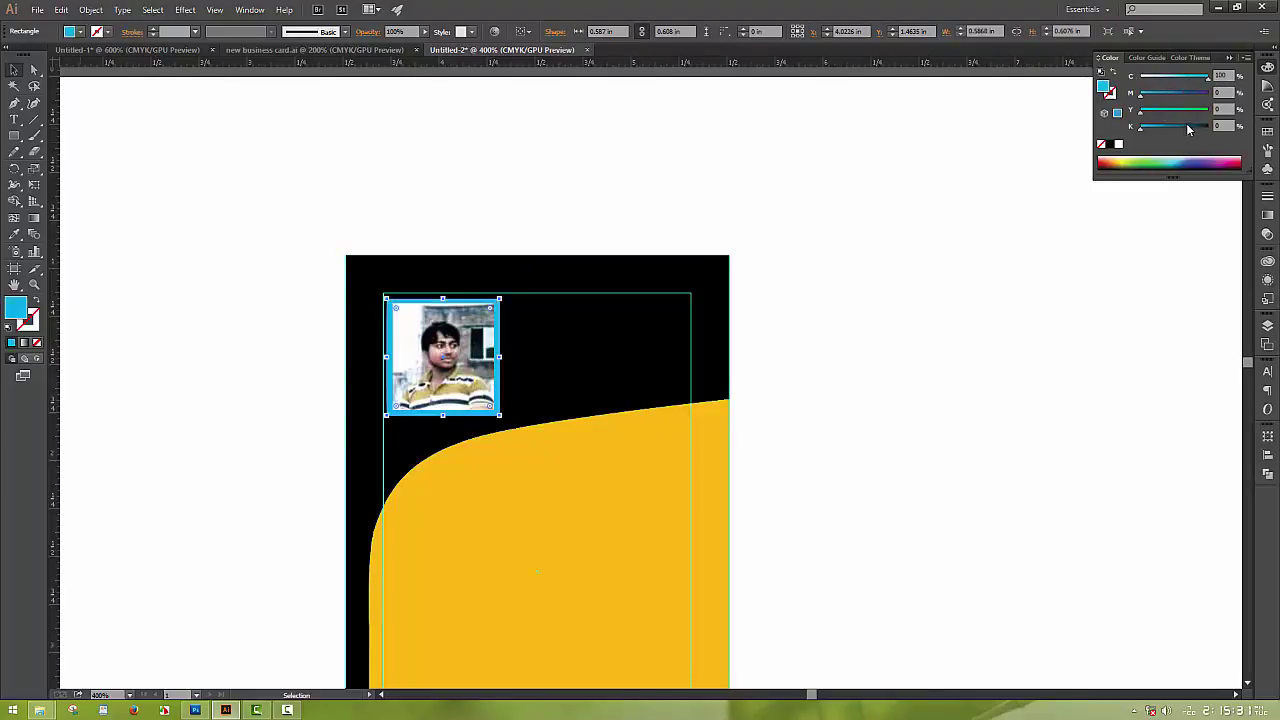
pyautogui.moveTo(1188, 128); pyautogui.dragTo(1210, 128)
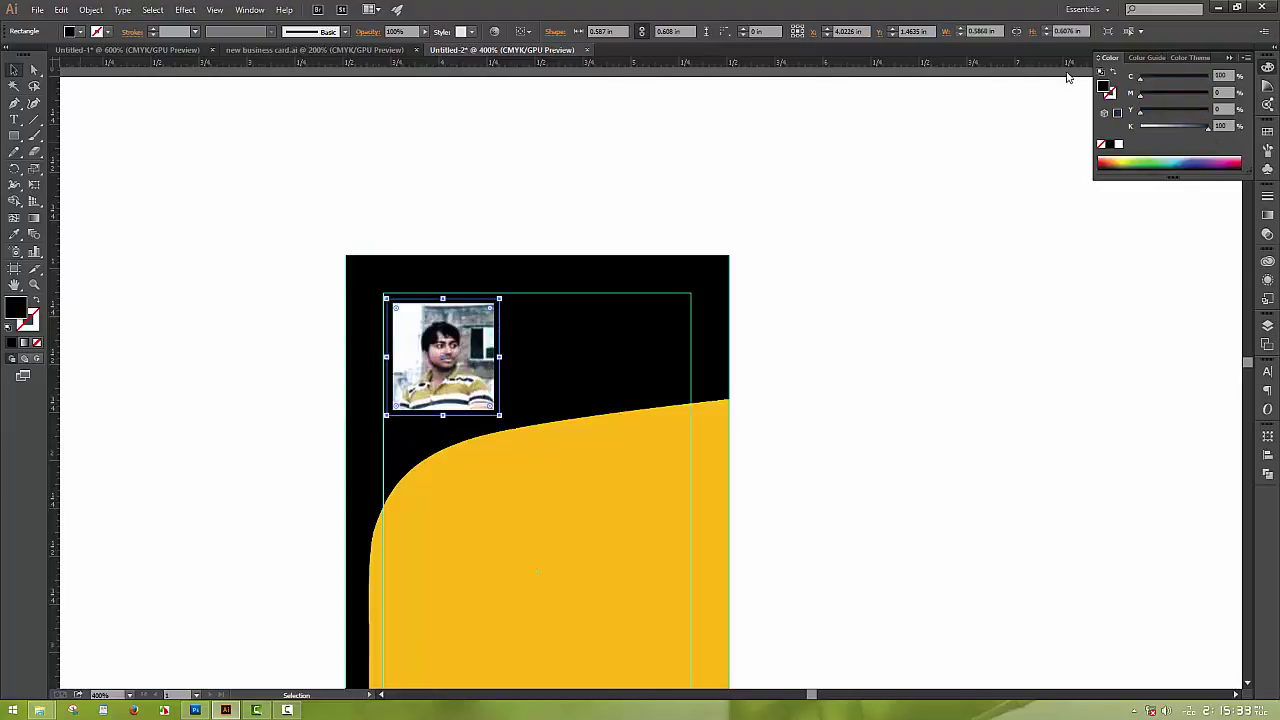
pyautogui.click(806, 277)
pyautogui.hscroll(-1, 671, 320)
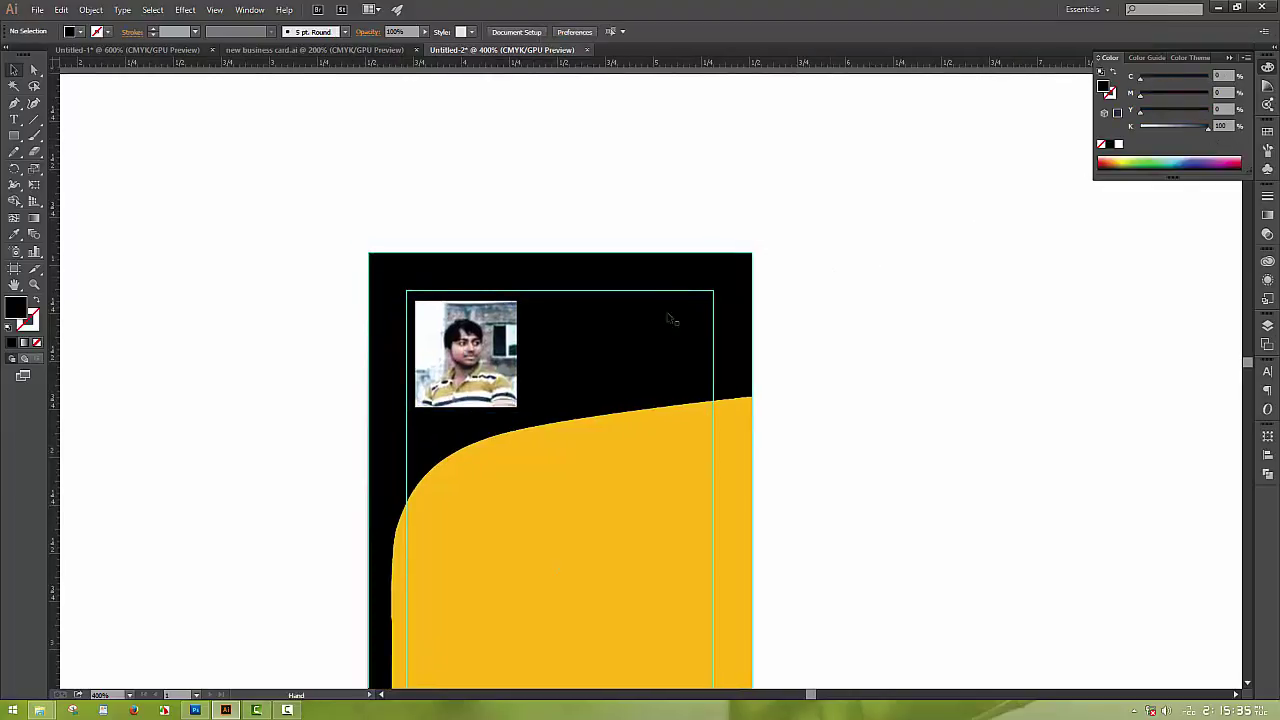
# Step: Give the photo frame a pure white stroke
pyautogui.click(528, 318)
pyautogui.click(522, 302)
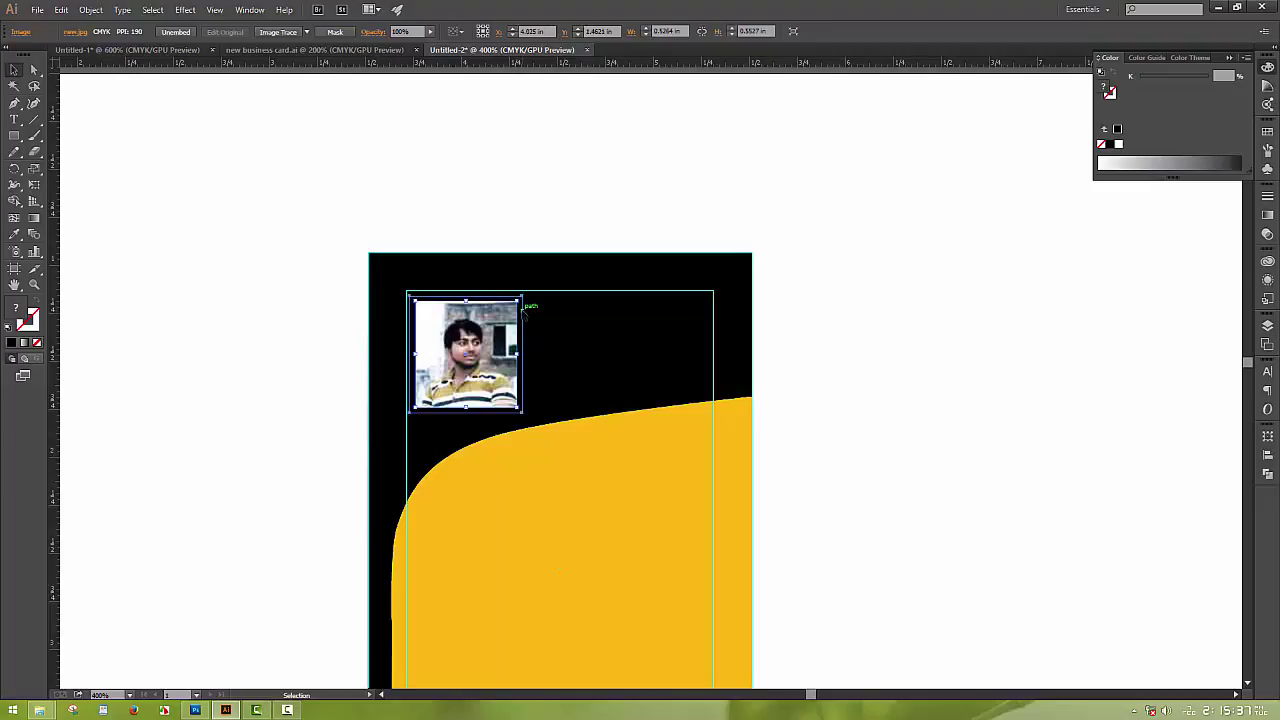
pyautogui.click(28, 320)
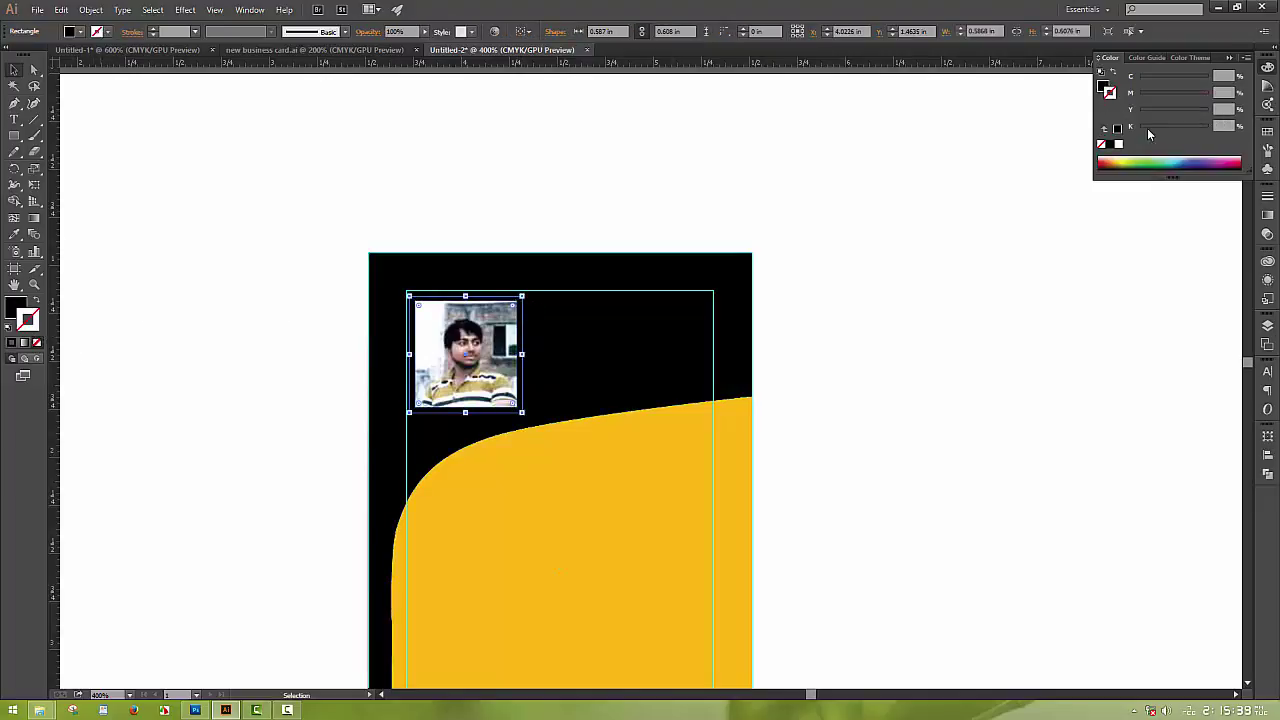
pyautogui.click(1221, 123)
pyautogui.moveTo(1186, 126); pyautogui.dragTo(1140, 125)
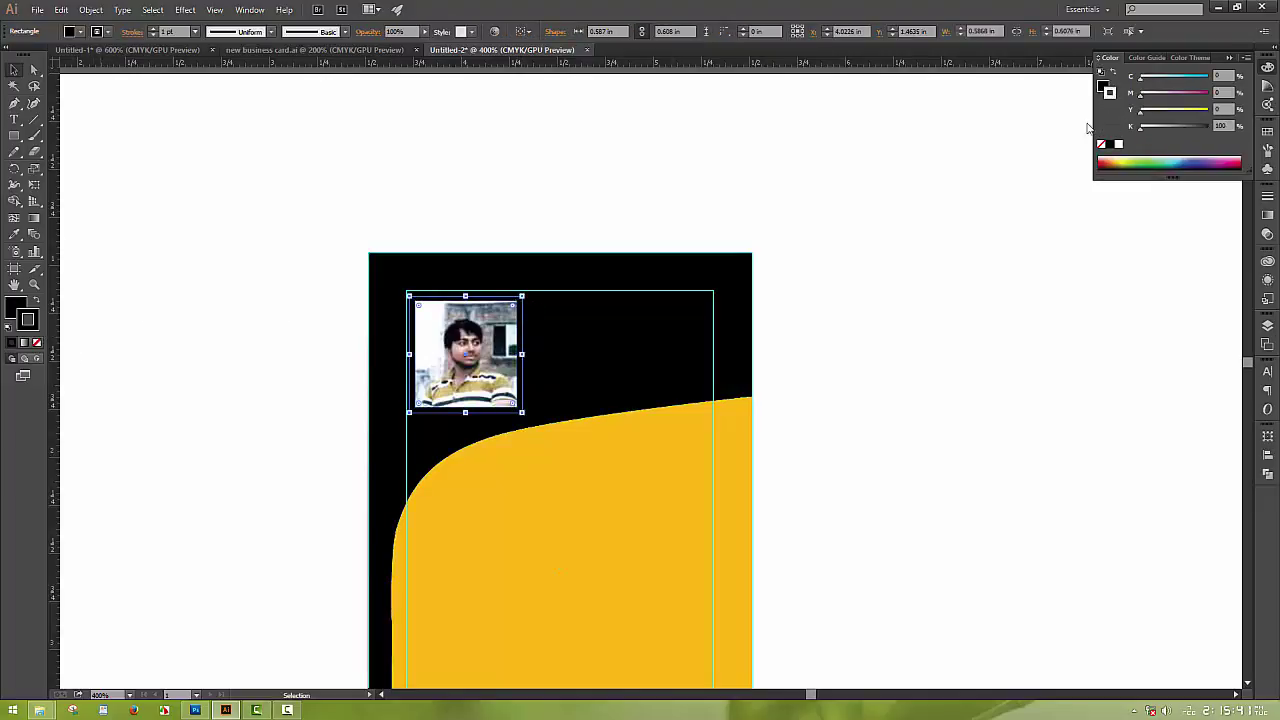
pyautogui.click(1010, 300)
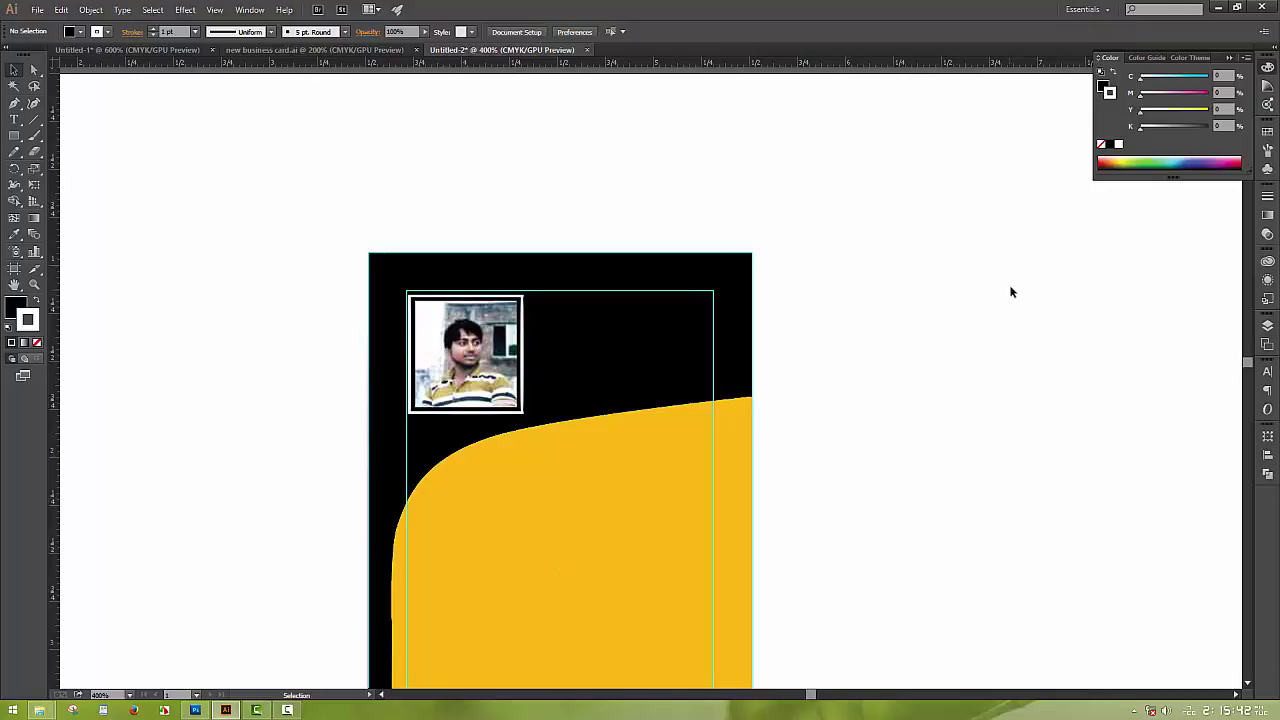
# Step: Reselect the framed portrait and check its alignment in the Align panel
pyautogui.click(521, 312)
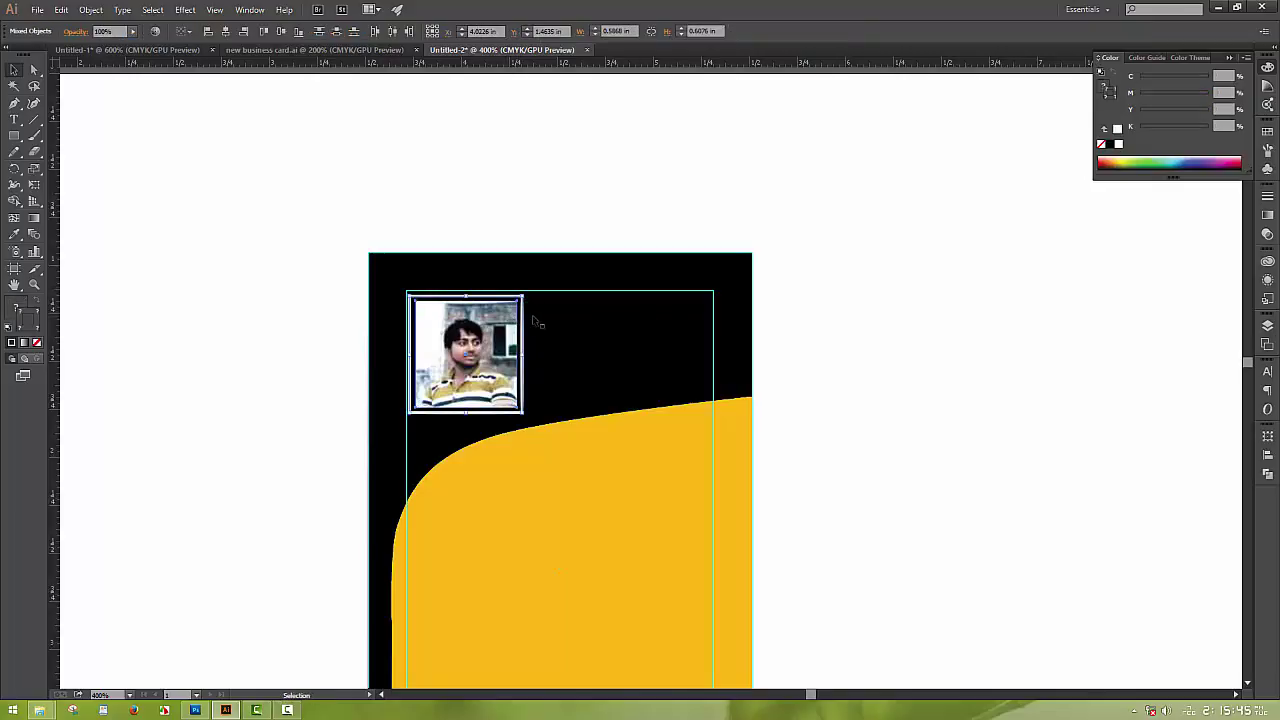
pyautogui.click(1267, 455)
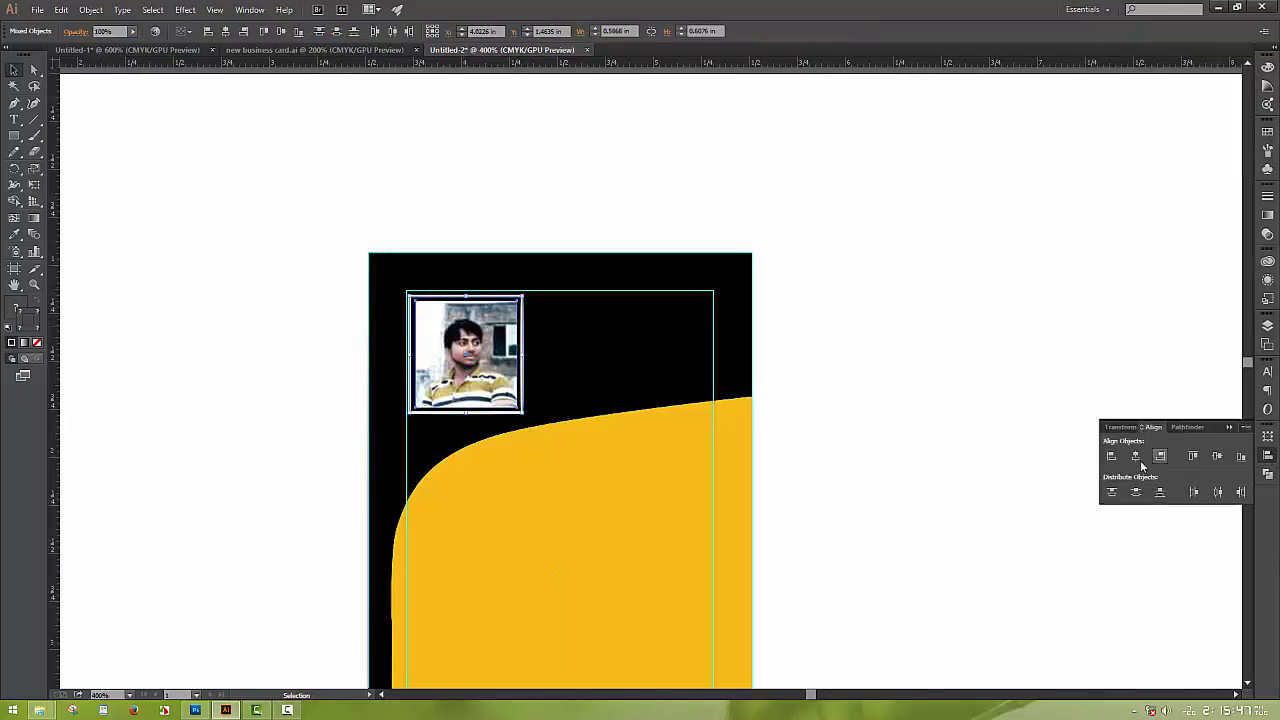
pyautogui.click(1005, 392)
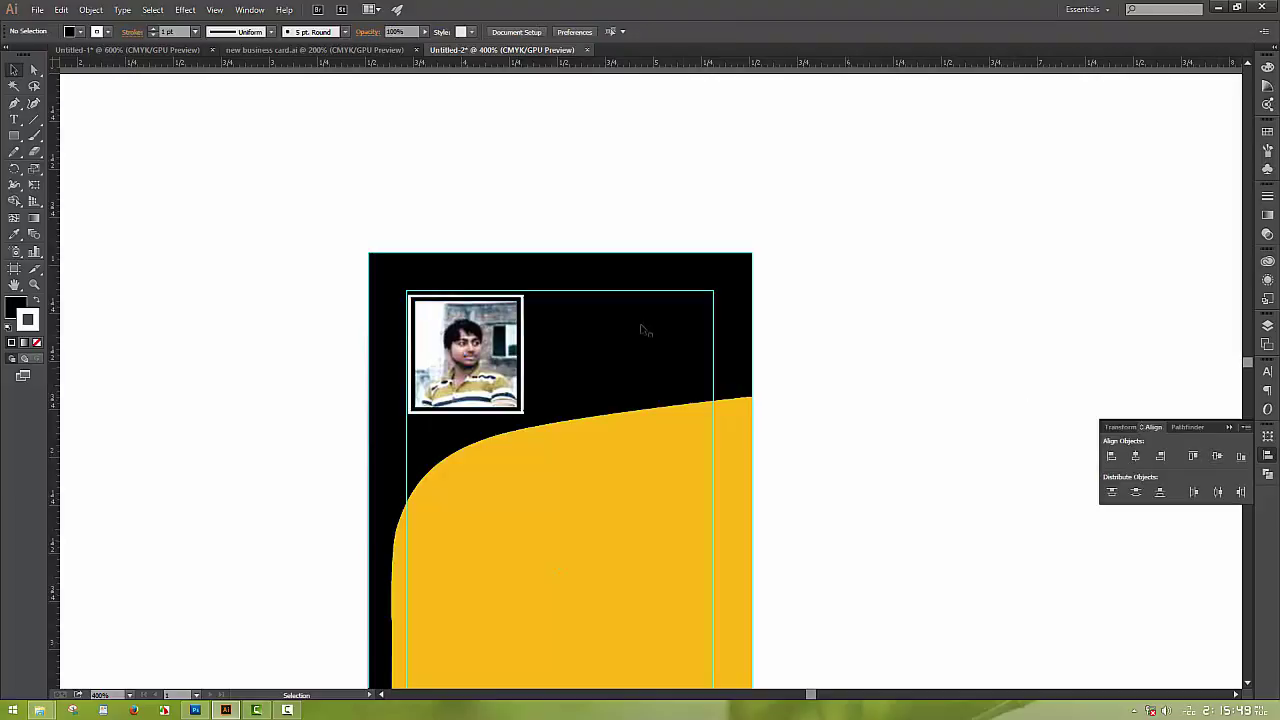
pyautogui.click(520, 300)
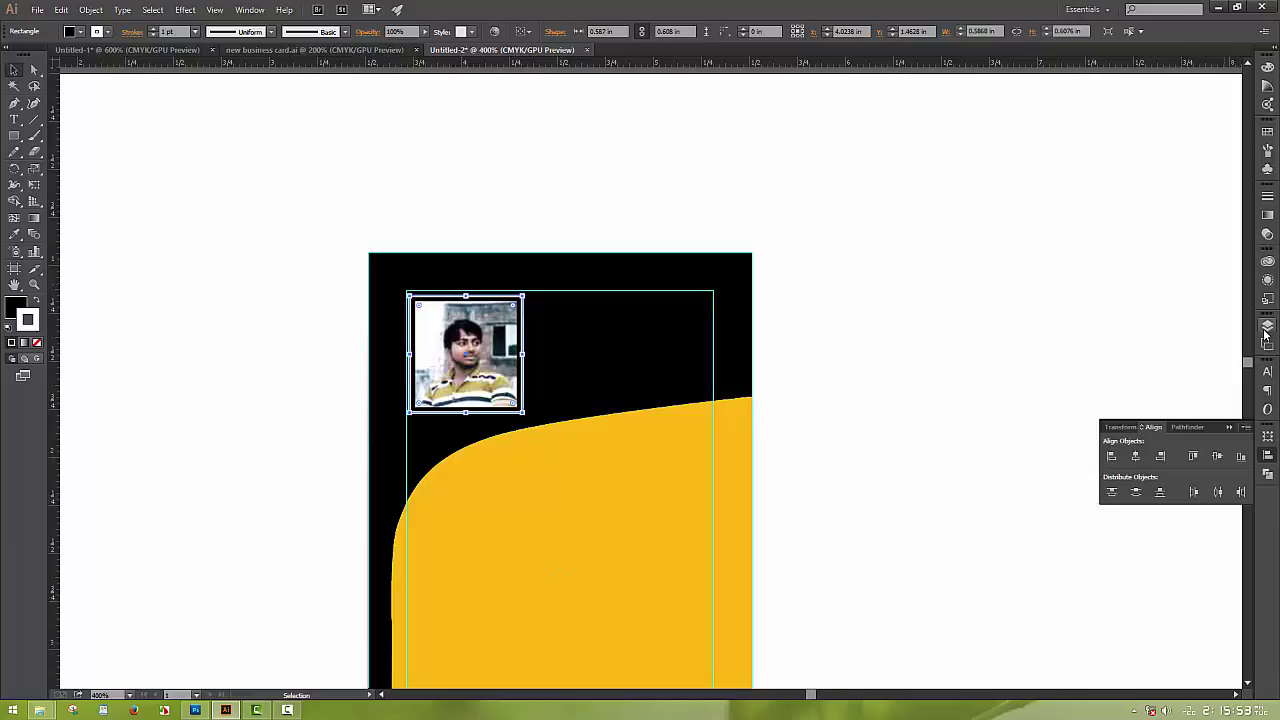
# Step: Try removing the photo frame's outline, undo it, and recentre the view
pyautogui.click(1267, 197)
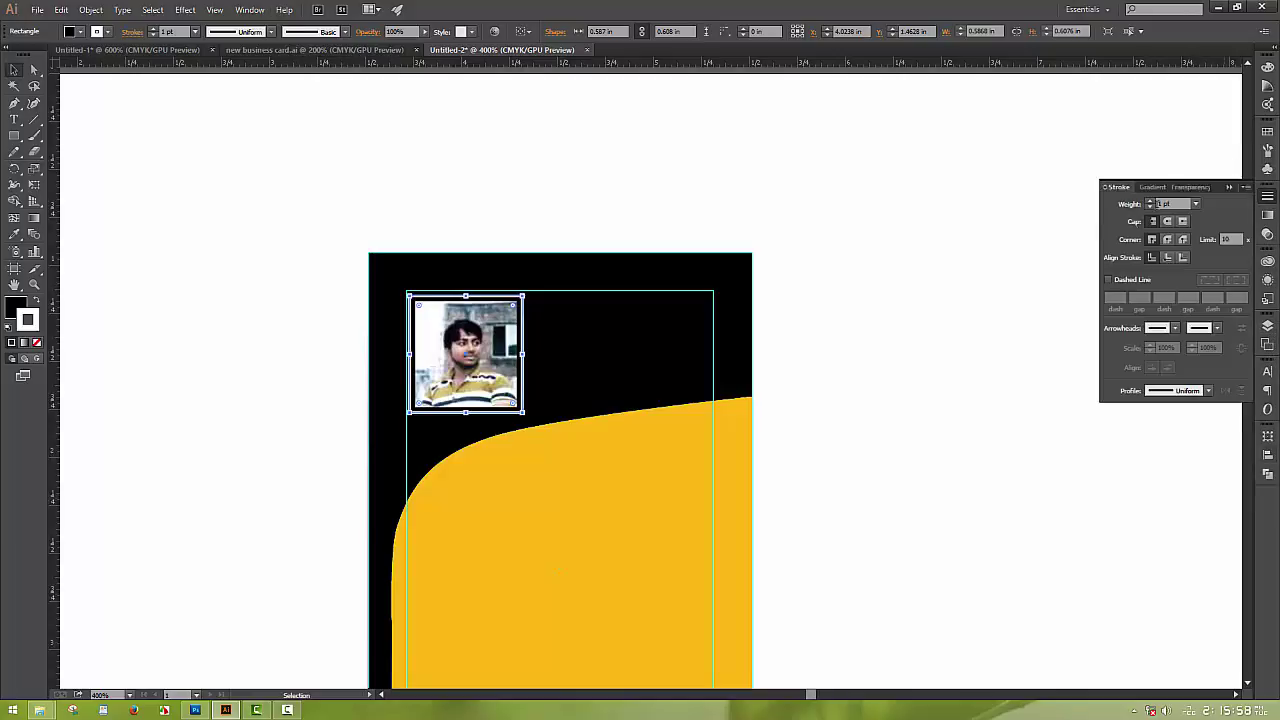
pyautogui.click(1151, 208)
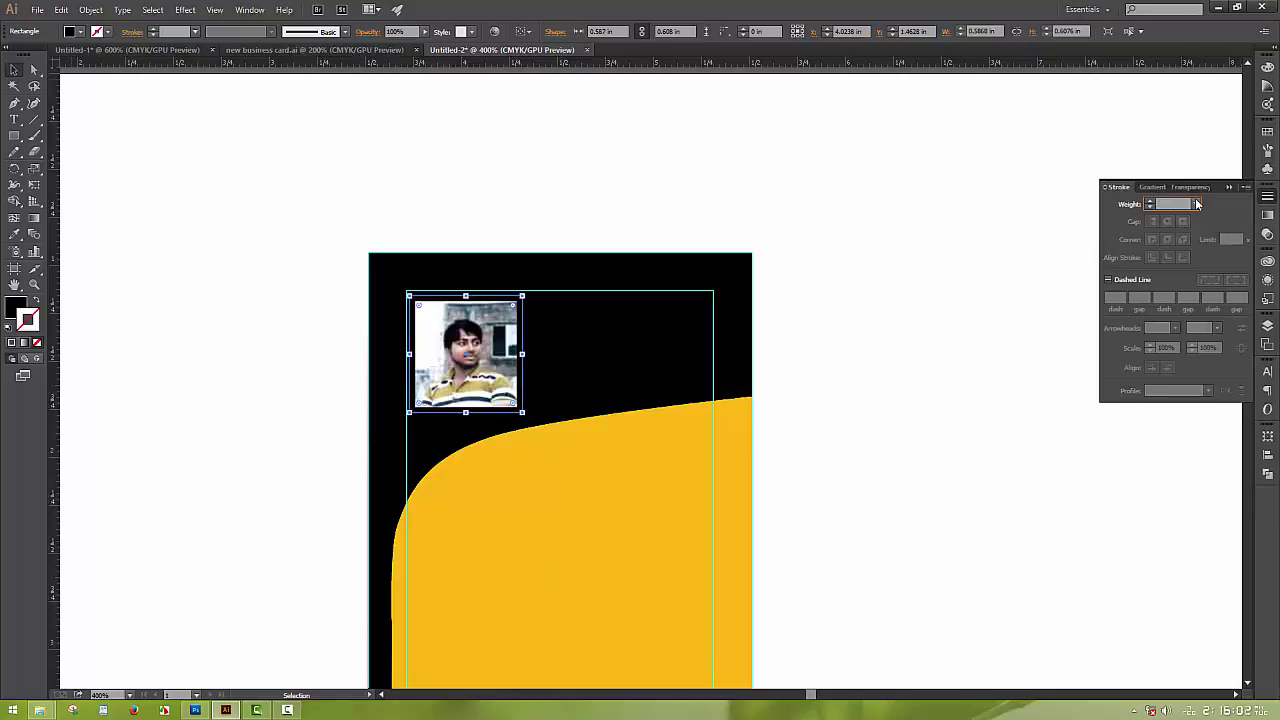
pyautogui.write('0.5')
pyautogui.hotkey('ctrl', 'z')
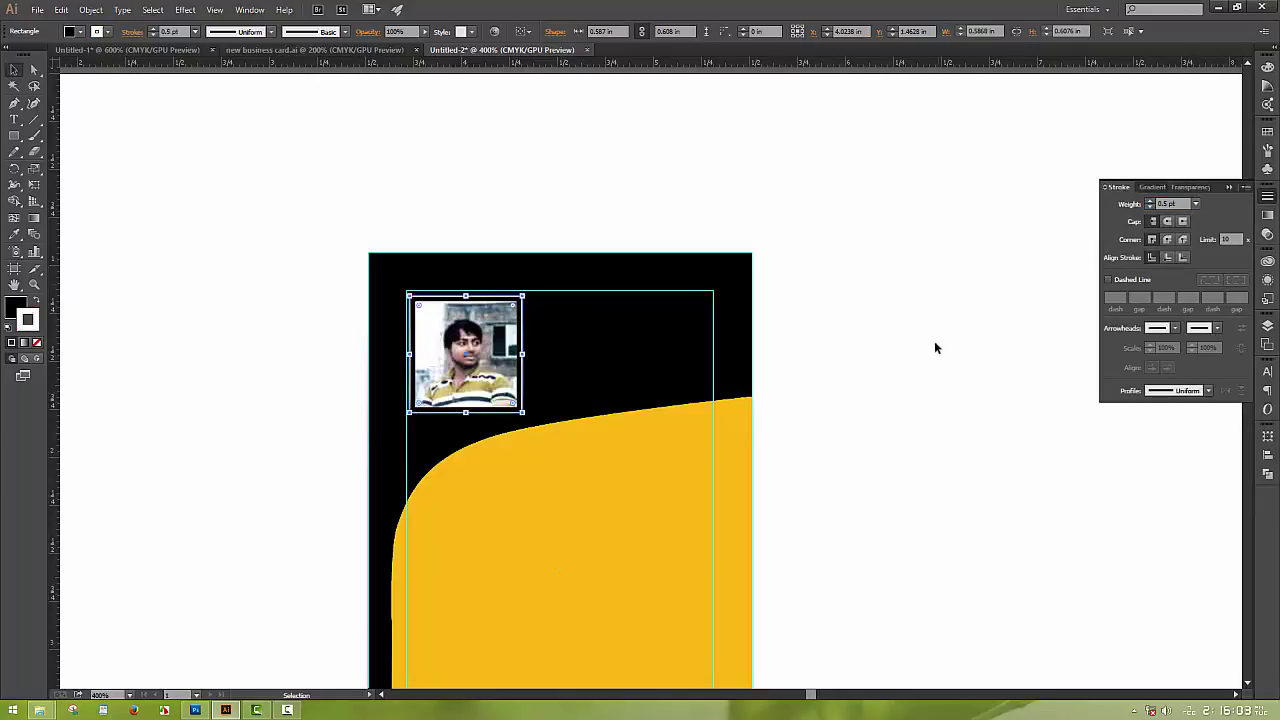
pyautogui.click(934, 347)
pyautogui.moveTo(860, 275); pyautogui.dragTo(888, 269)
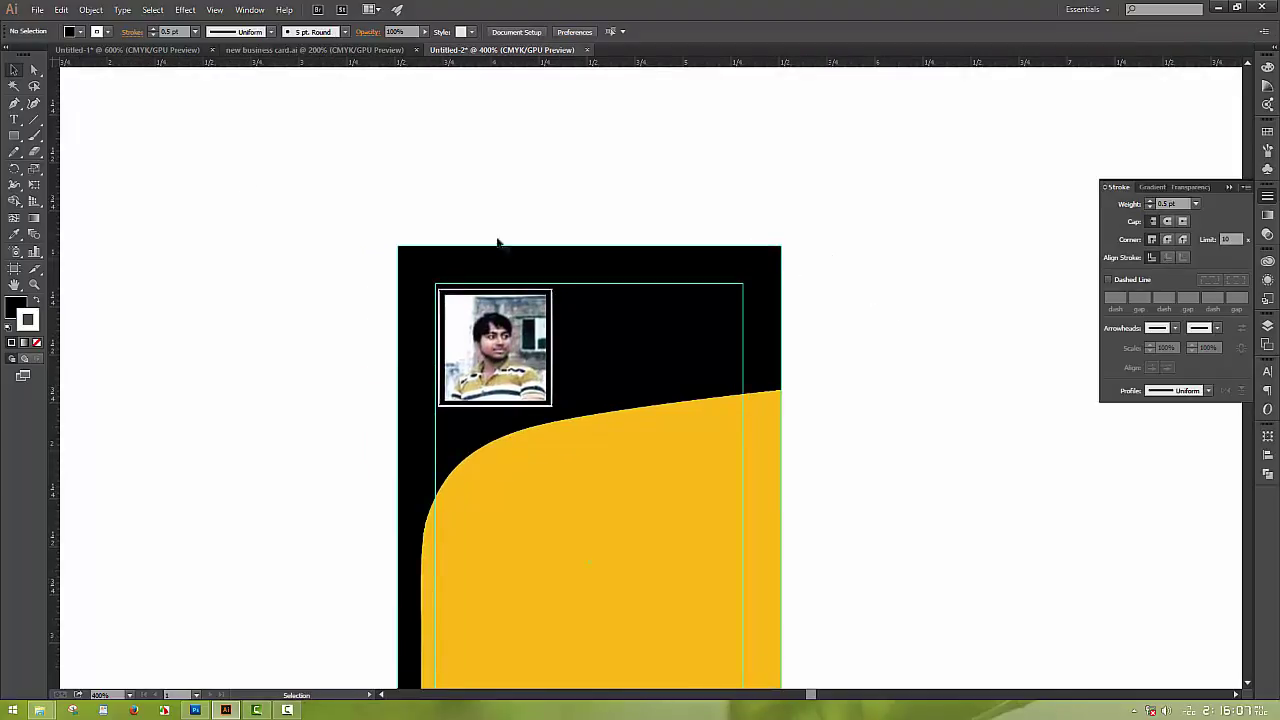
# Step: Type the cardholder's full name above the card and set it to Myriad Pro Bold
pyautogui.click(14, 119)
pyautogui.click(589, 204)
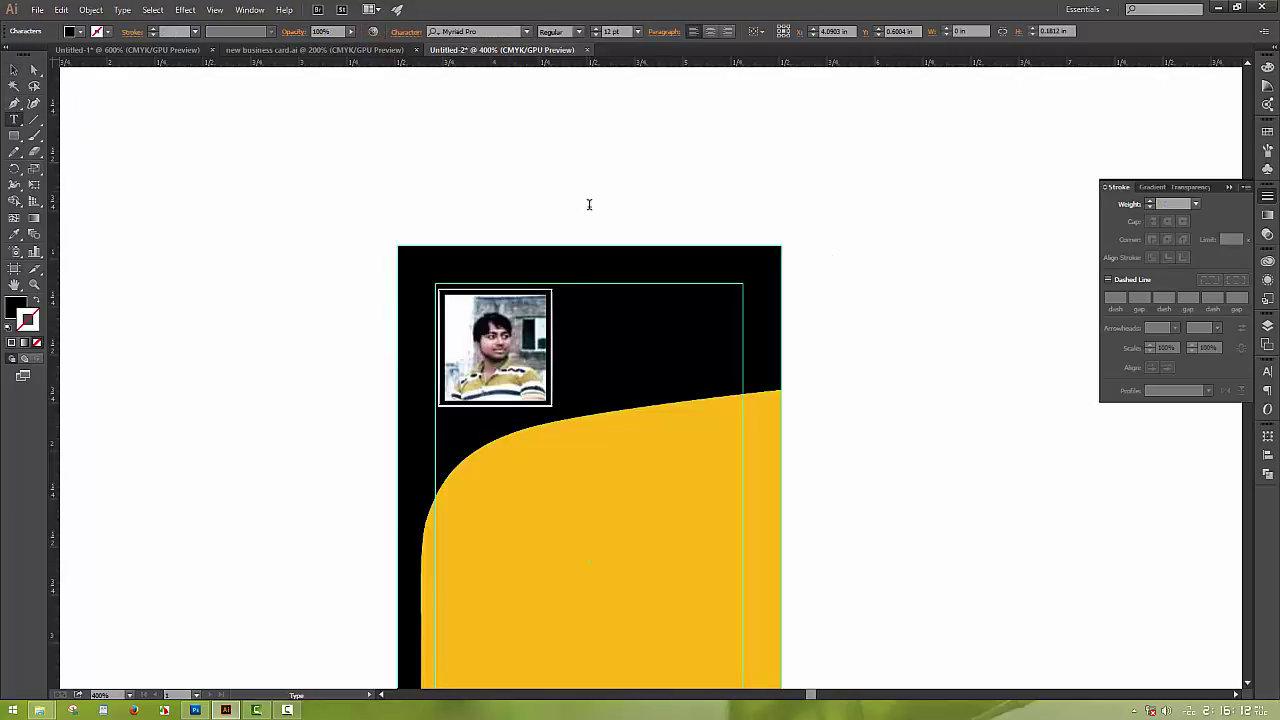
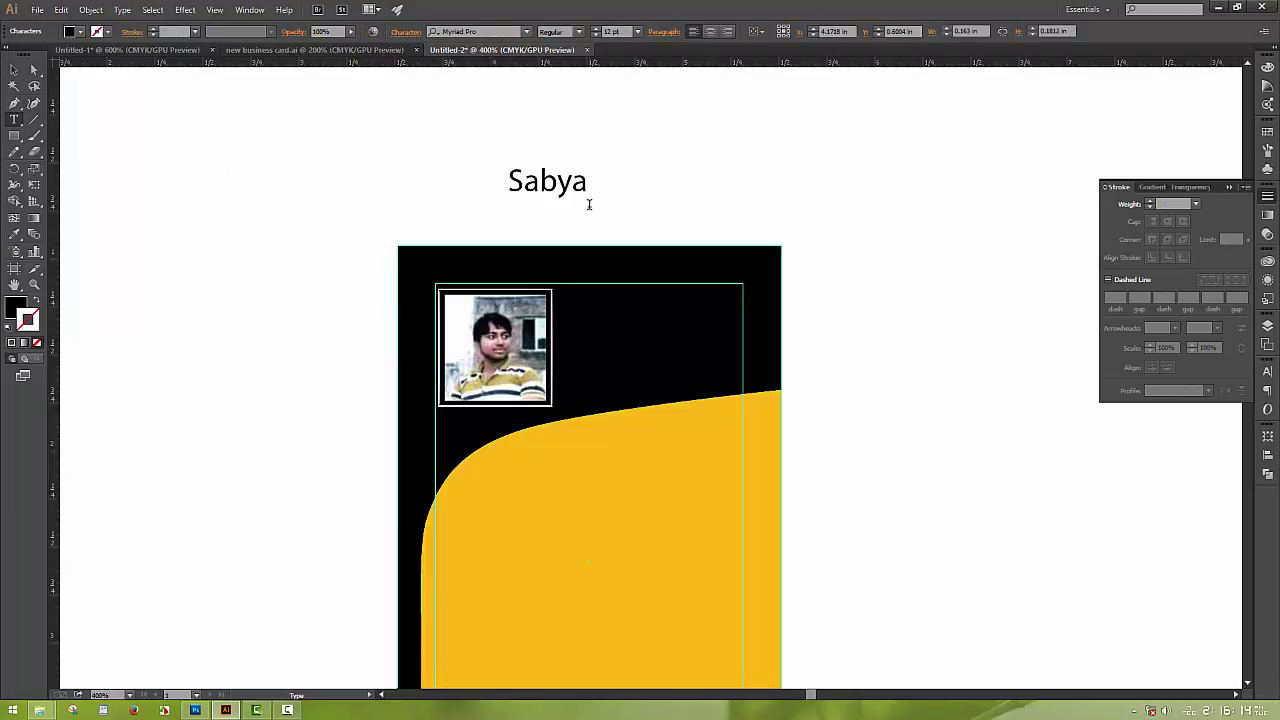
pyautogui.click(14, 69)
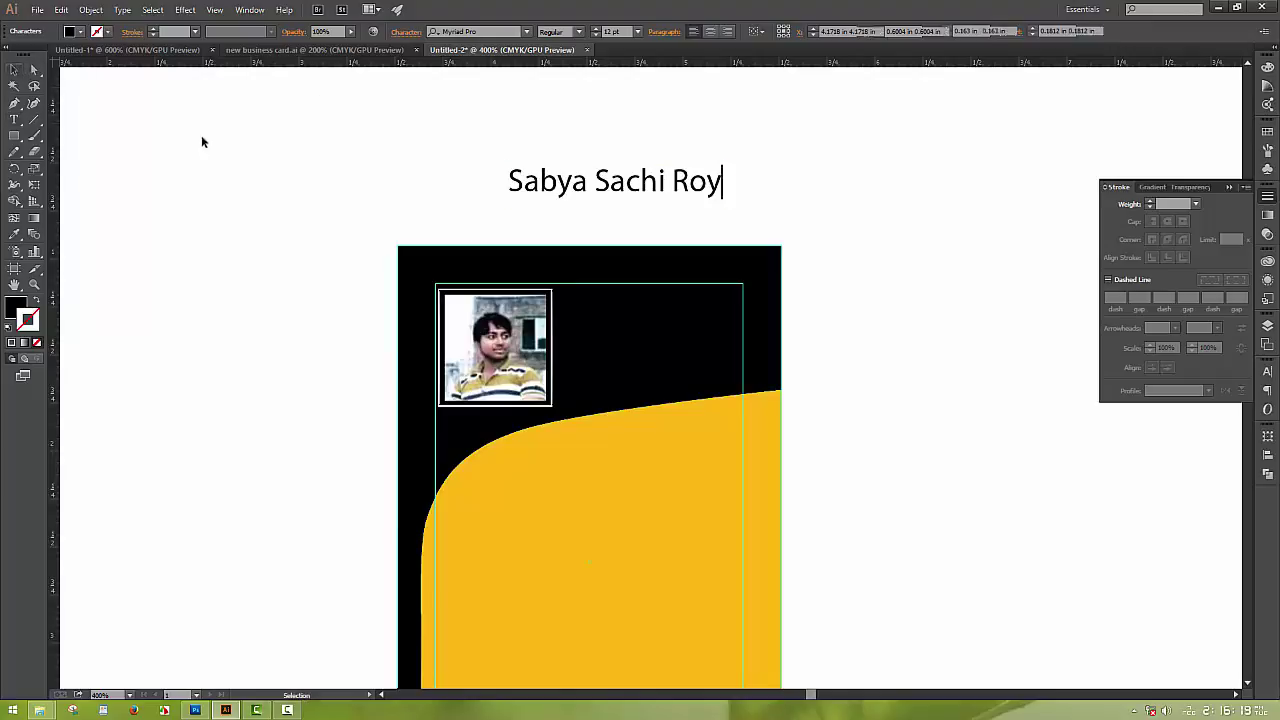
pyautogui.hotkey('ctrl', 't')
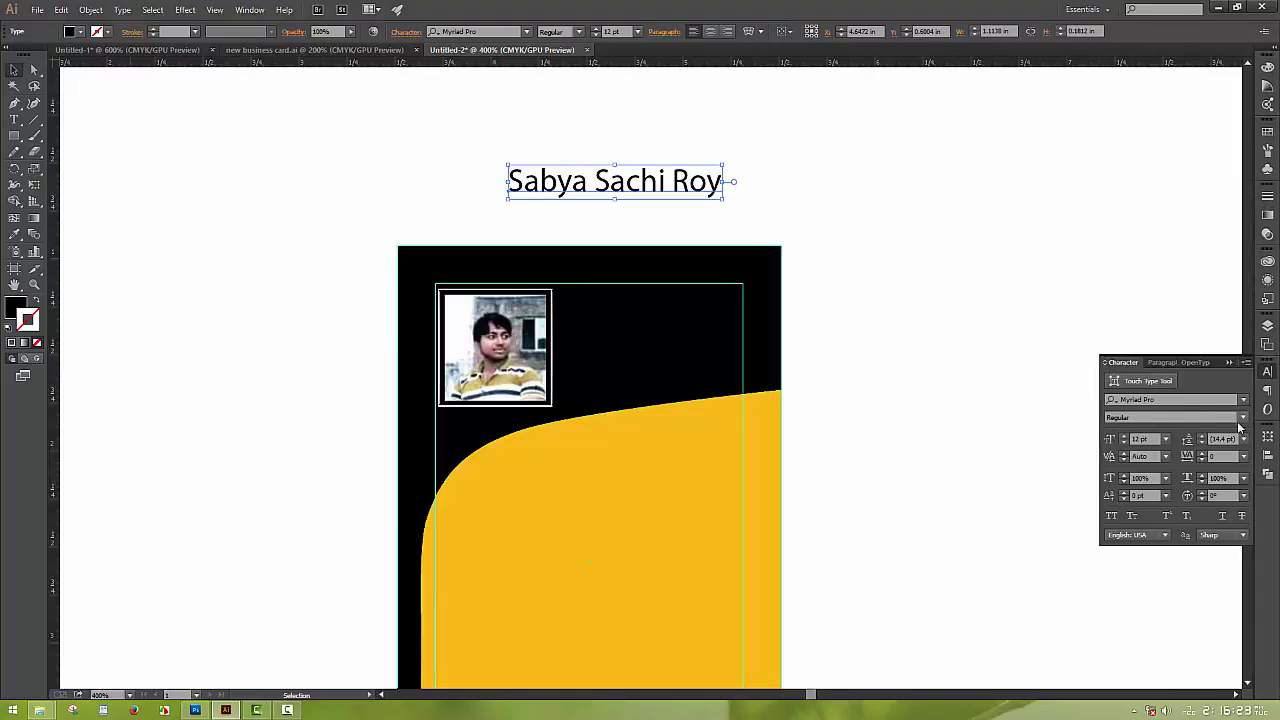
pyautogui.click(1239, 426)
pyautogui.click(1140, 551)
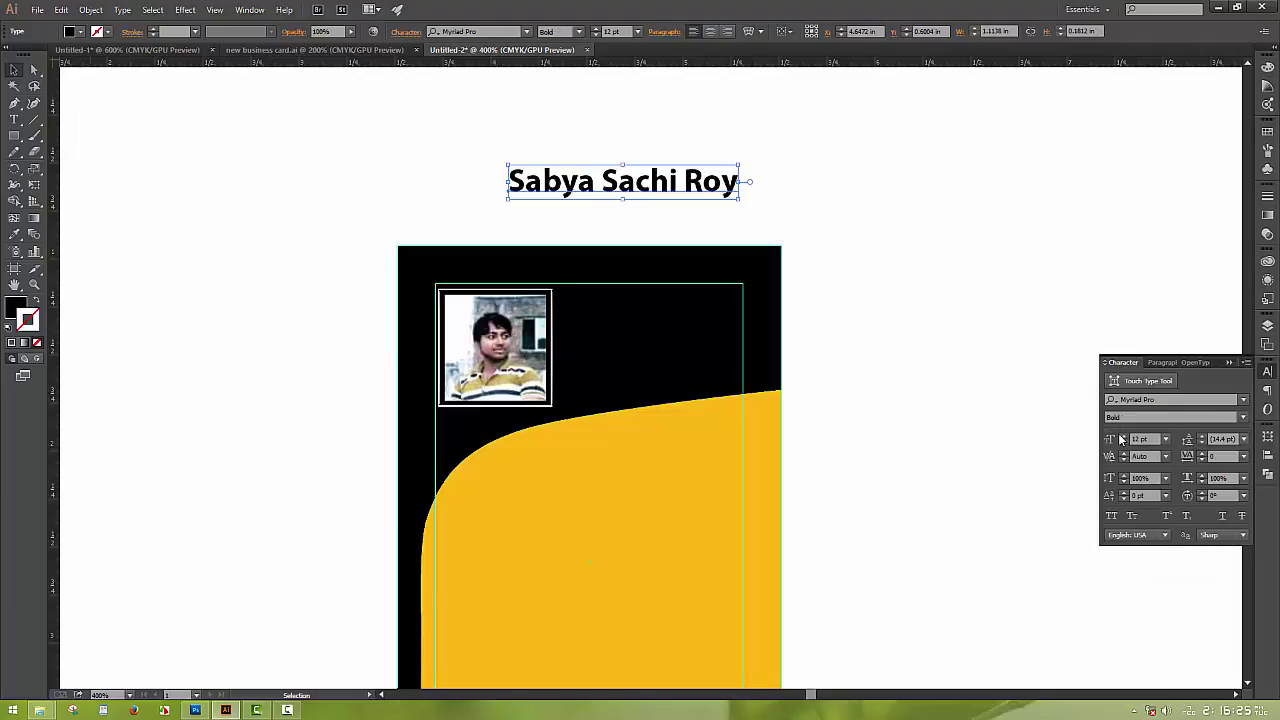
pyautogui.click(1266, 83)
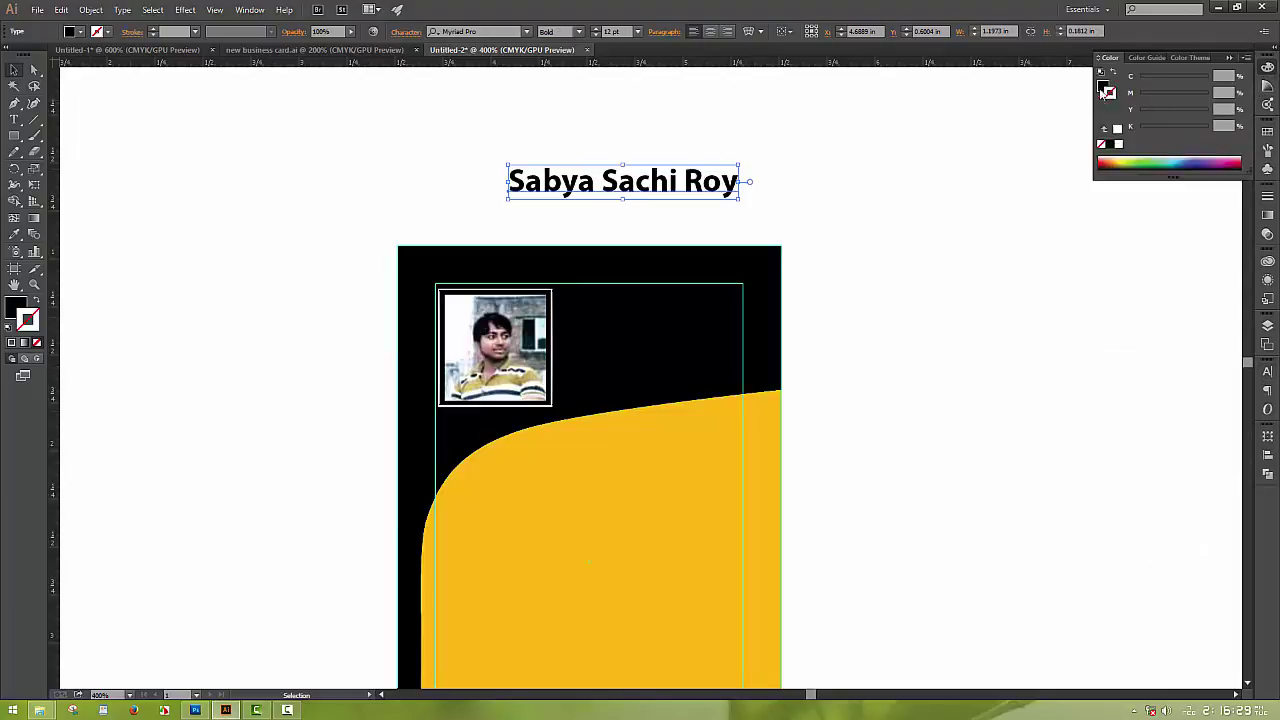
# Step: Make the name white and move it onto the card beside the photo
pyautogui.click(1104, 88)
pyautogui.click(1117, 143)
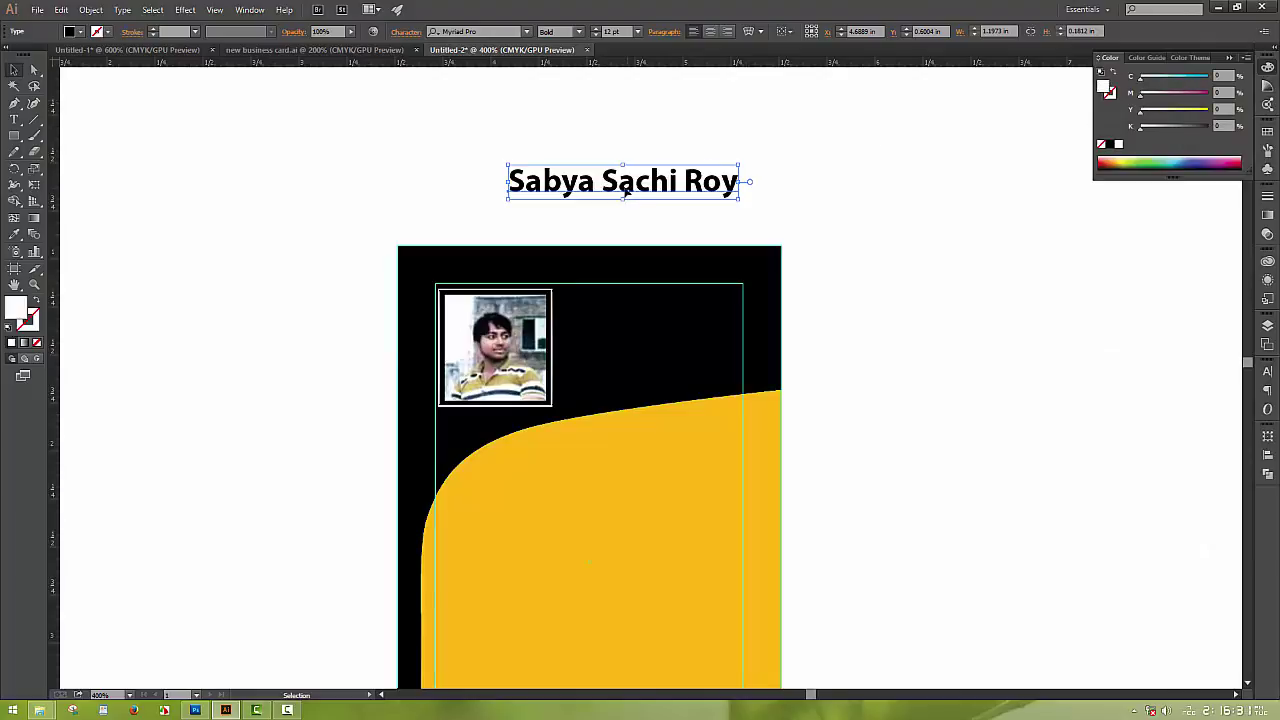
pyautogui.moveTo(626, 190); pyautogui.dragTo(681, 366)
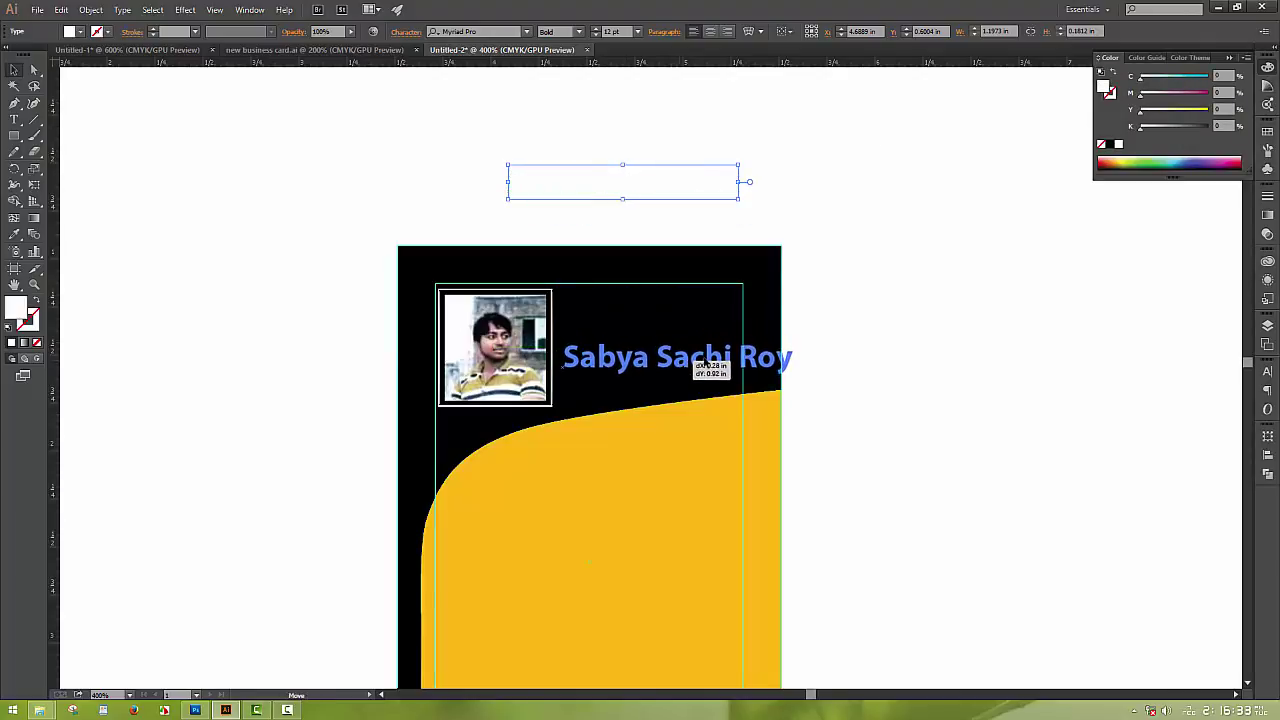
pyautogui.click(949, 320)
# Step: Shrink the photo to about 0.44 by 0.46 in and move the name closer to it
pyautogui.click(522, 330)
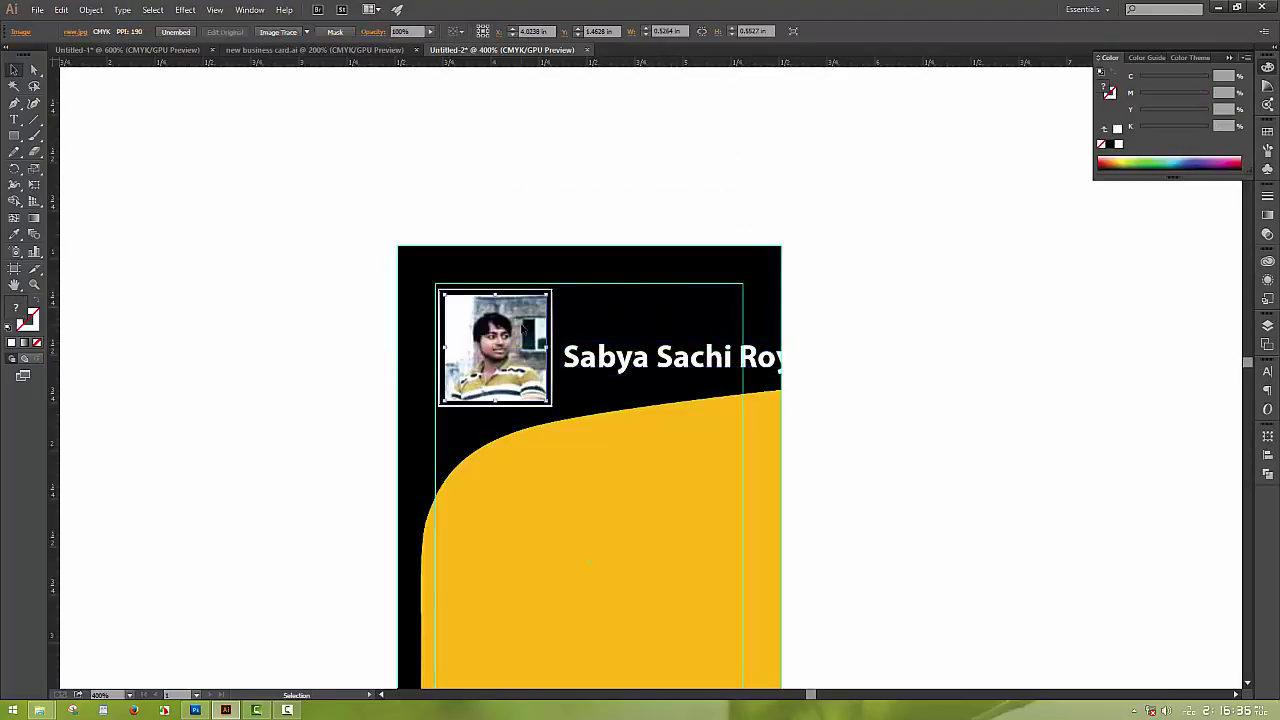
pyautogui.press('a')
pyautogui.press('Delete')
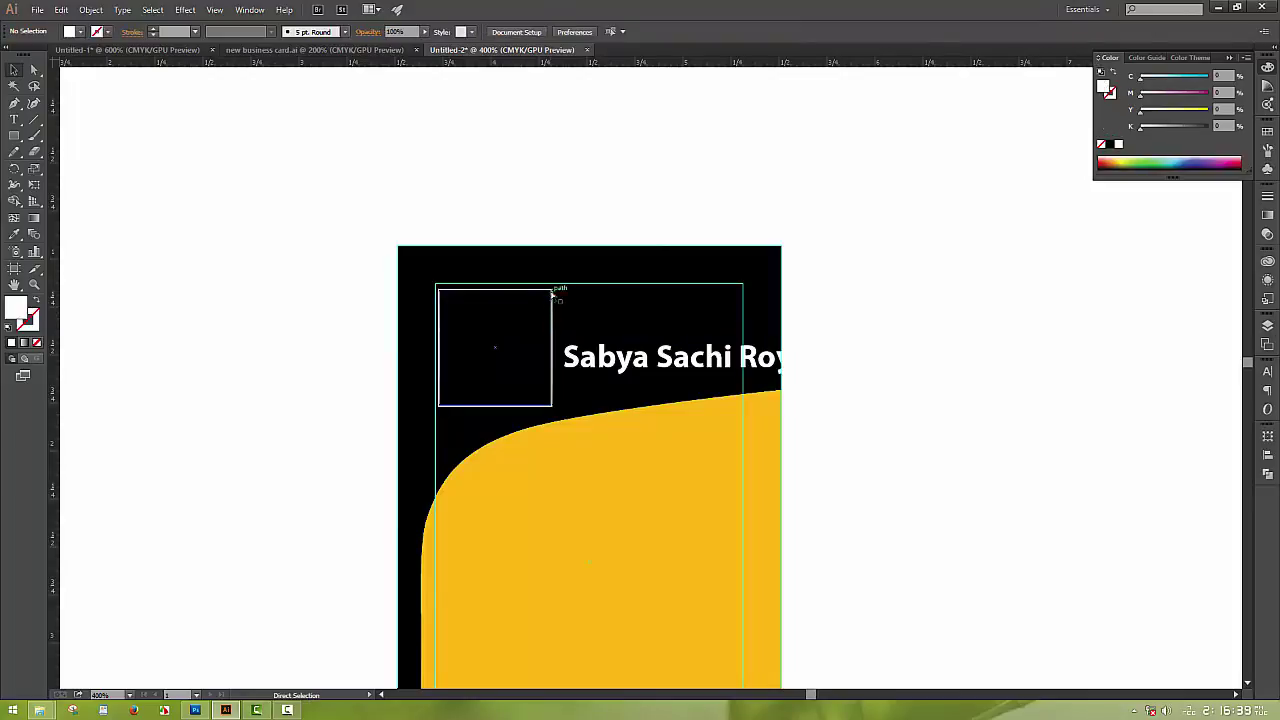
pyautogui.click(552, 293)
pyautogui.press('Delete')
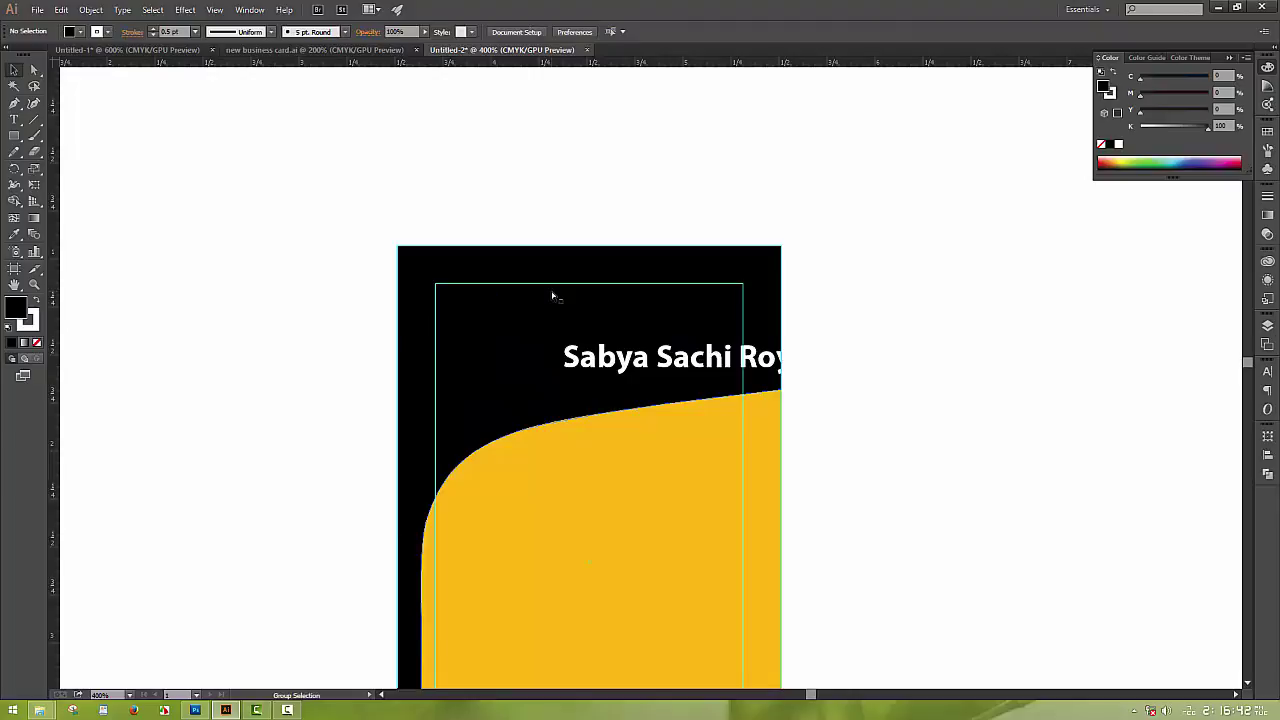
pyautogui.hotkey('ctrl', 'z')
pyautogui.hotkey('ctrl', 'z')
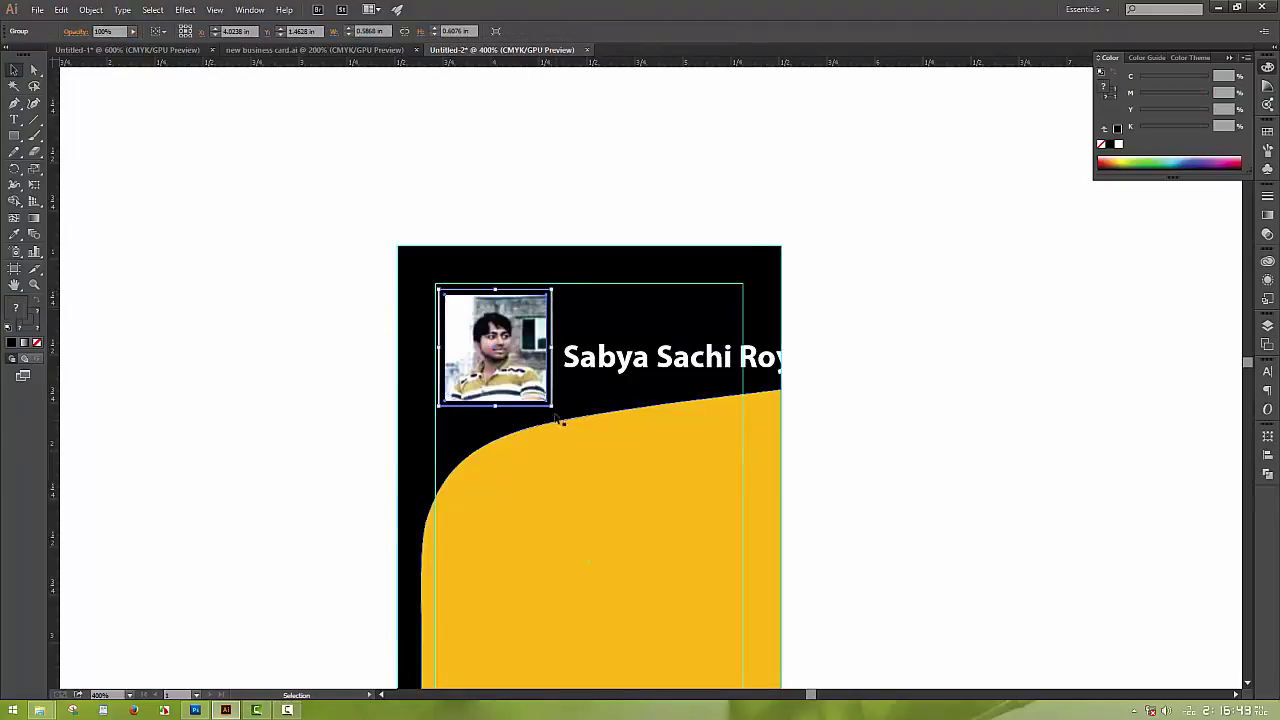
pyautogui.moveTo(551, 405); pyautogui.dragTo(523, 377)
pyautogui.click(560, 217)
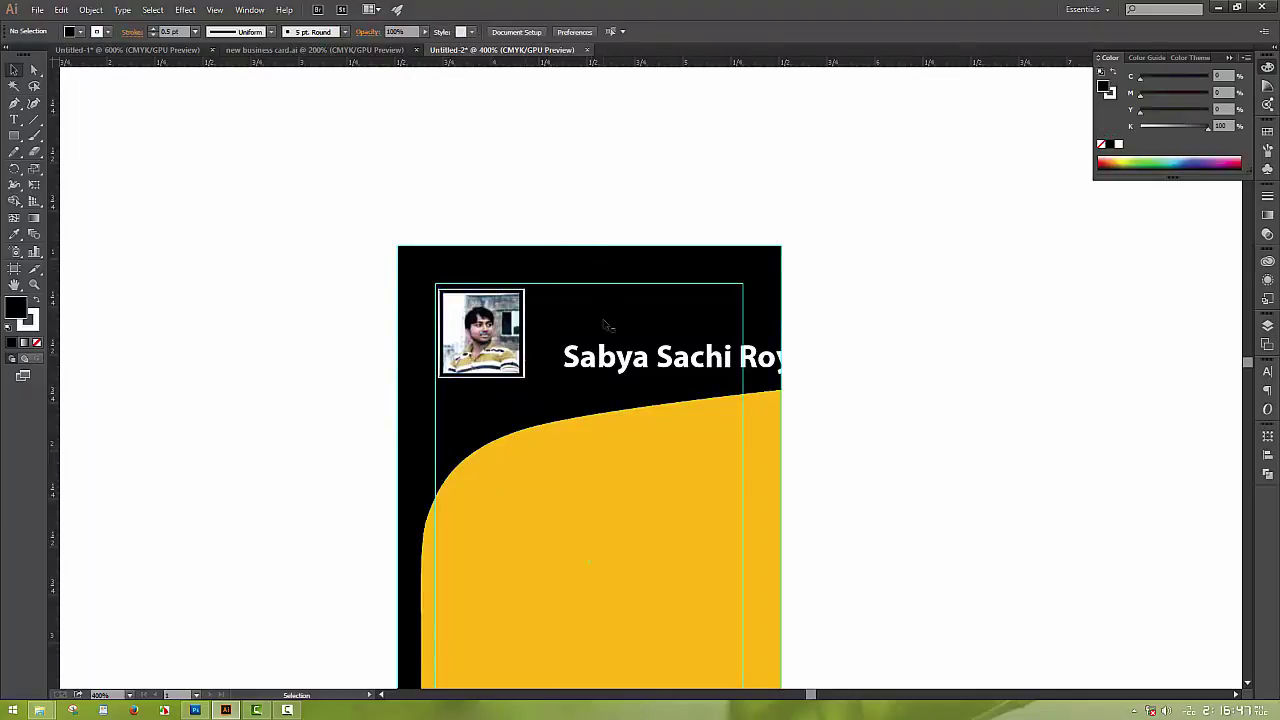
pyautogui.moveTo(601, 368); pyautogui.dragTo(570, 368)
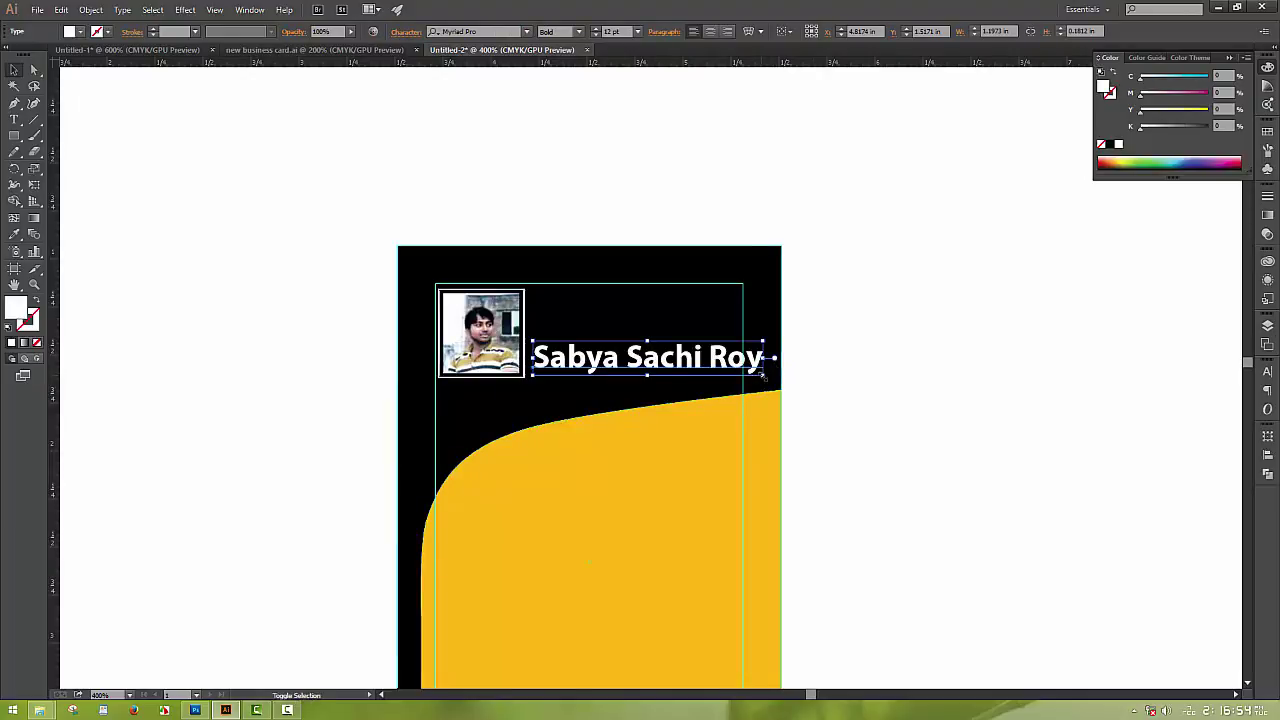
# Step: Scale the name text slightly smaller and nudge it upward
pyautogui.moveTo(763, 375); pyautogui.dragTo(697, 334)
pyautogui.click(820, 366)
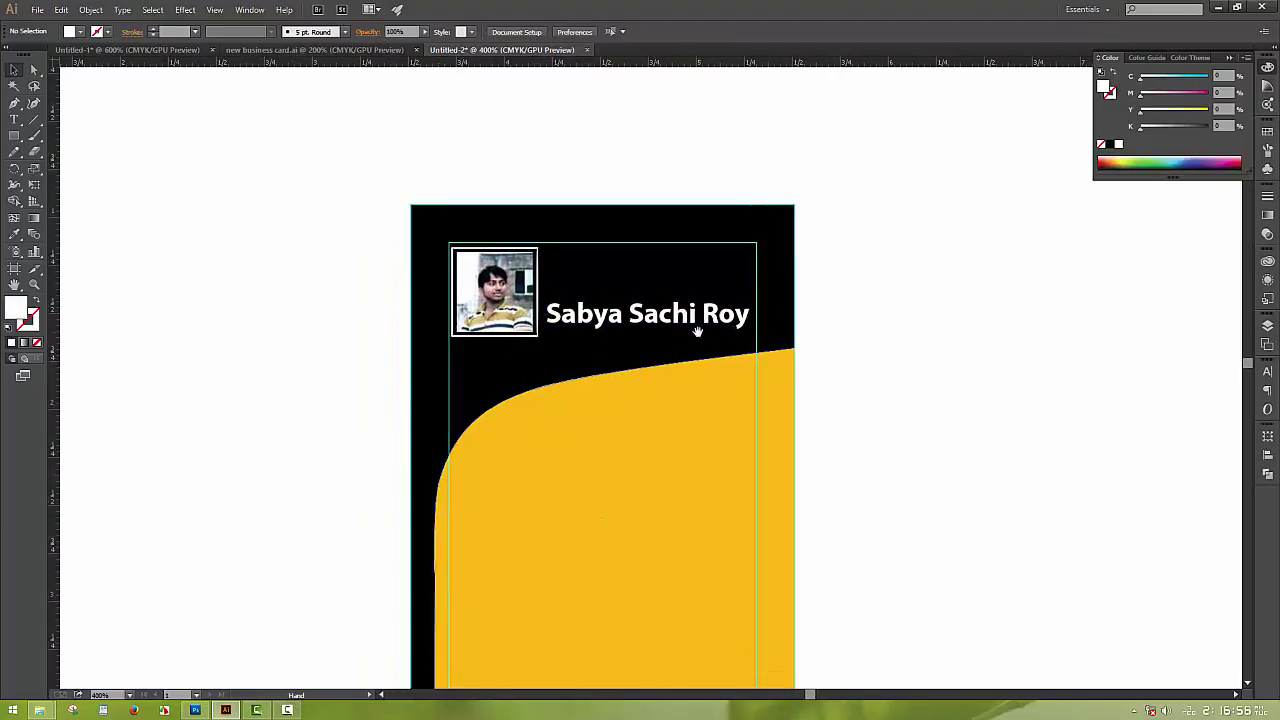
pyautogui.click(648, 316)
pyautogui.press('Up')
pyautogui.press('Up')
pyautogui.press('Up')
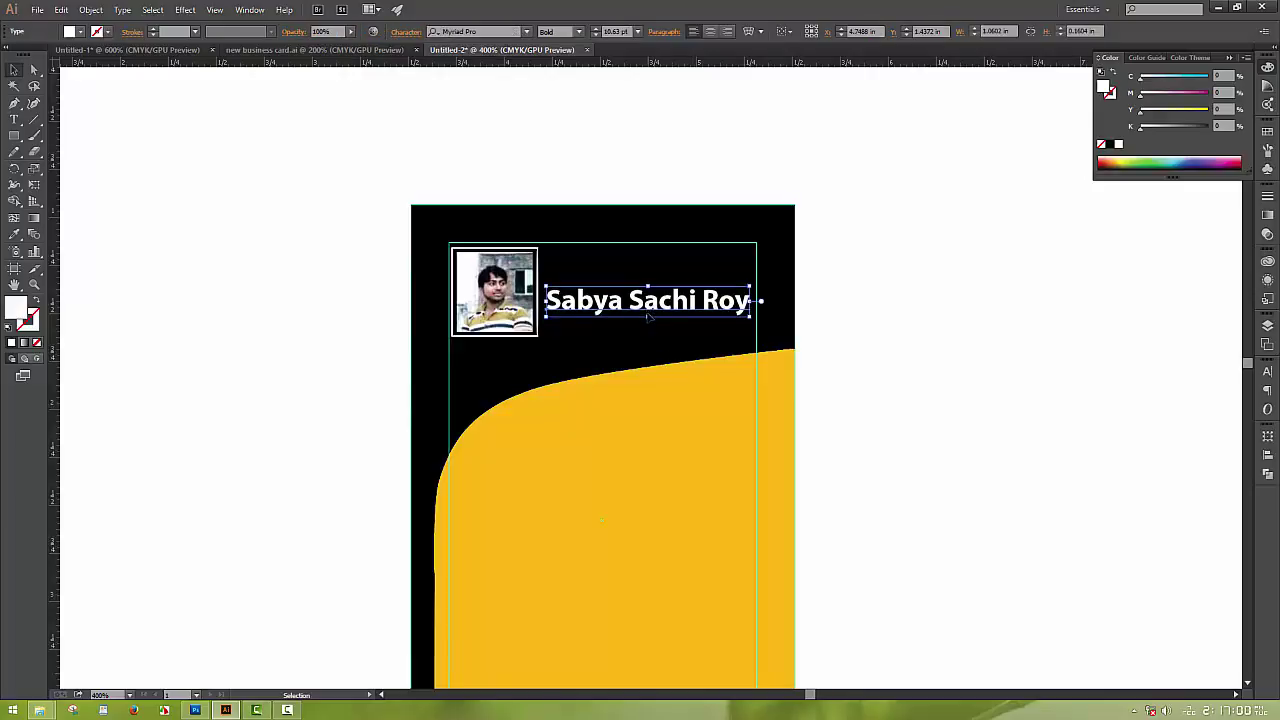
# Step: Duplicate the name onto a line below and retype it as 'CEO & Founder'
pyautogui.moveTo(648, 305); pyautogui.dragTo(648, 335)
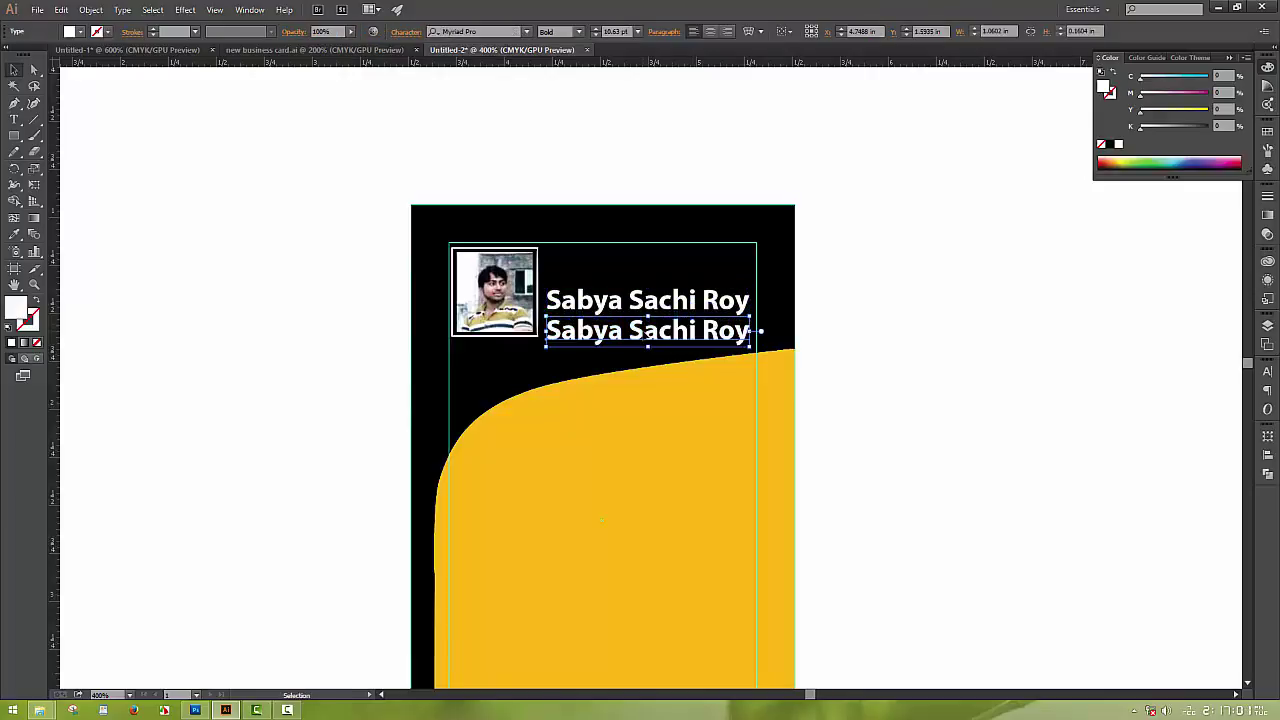
pyautogui.tripleClick(645, 330)
pyautogui.write('CEO ')
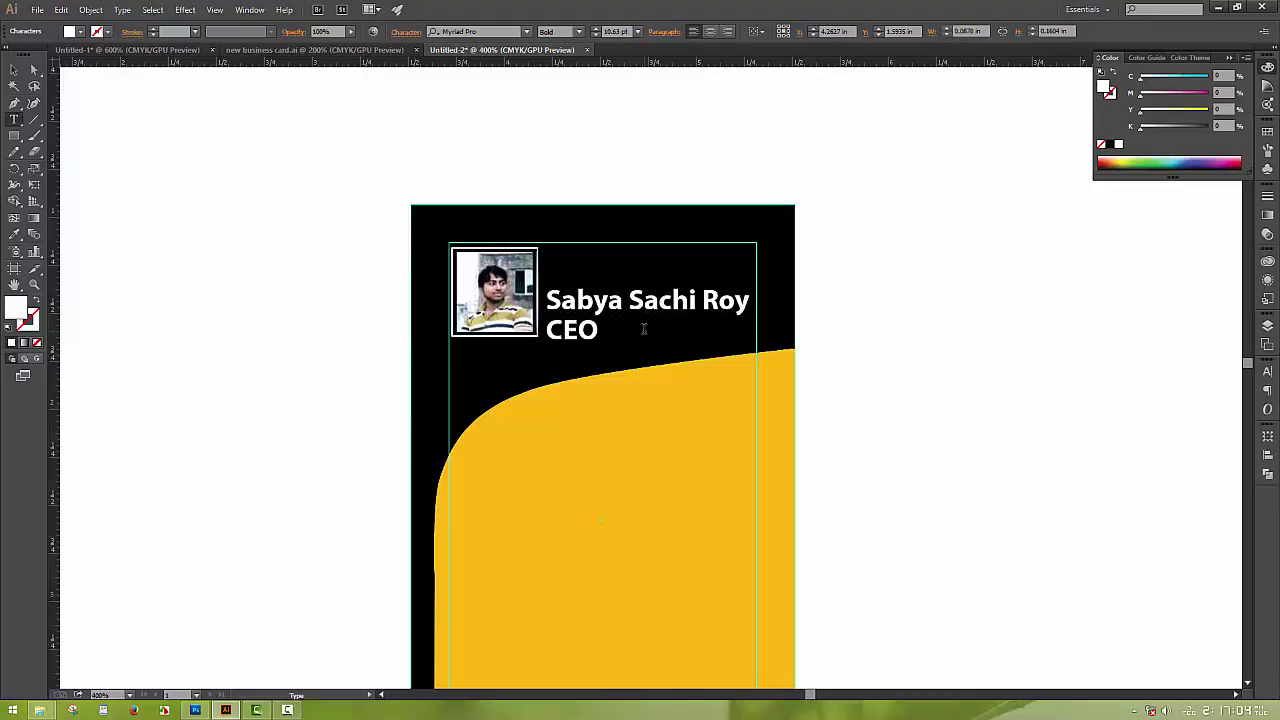
pyautogui.write('& Founder')
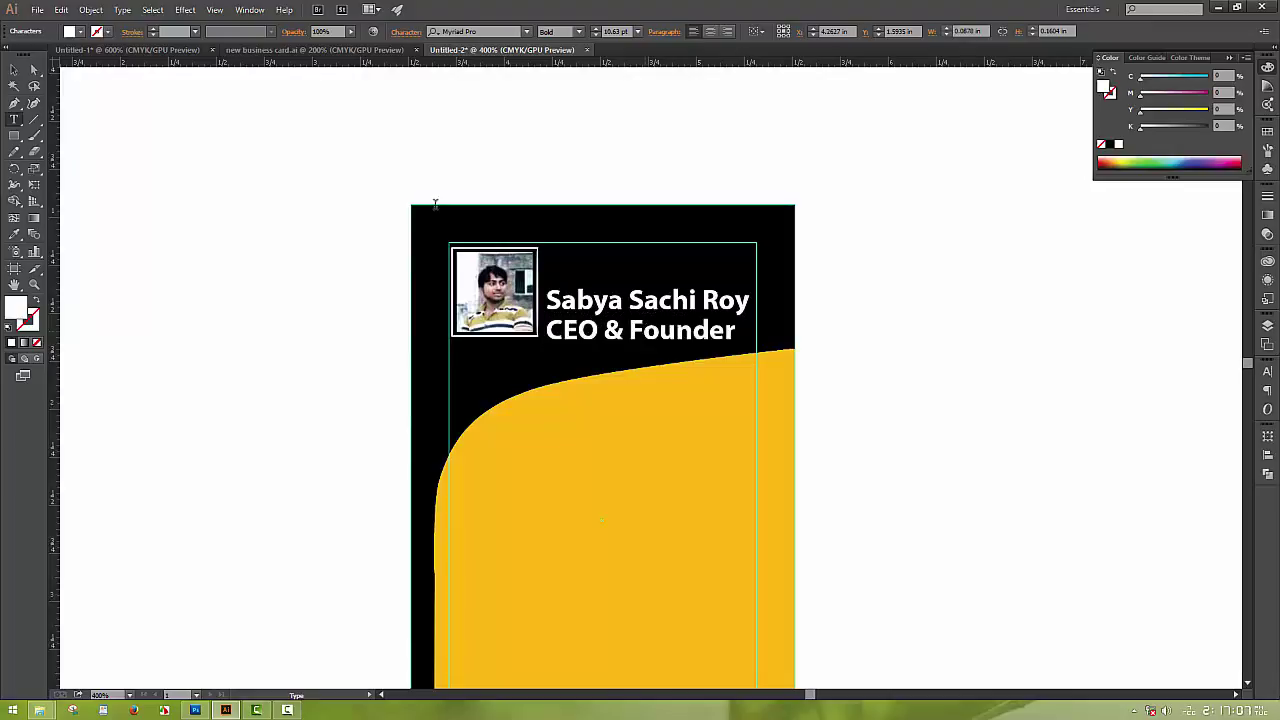
pyautogui.press('Escape')
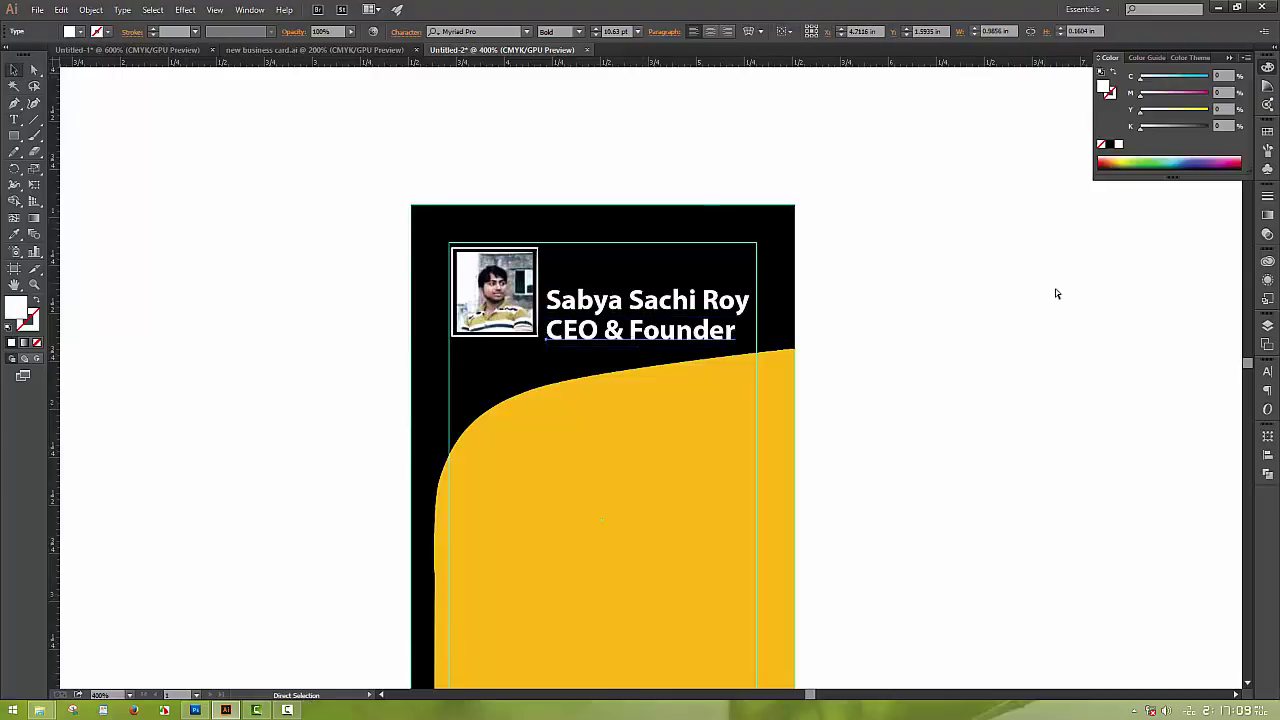
# Step: Set the 'CEO & Founder' title to 7 pt Regular and nudge it closer to the name
pyautogui.click(1267, 371)
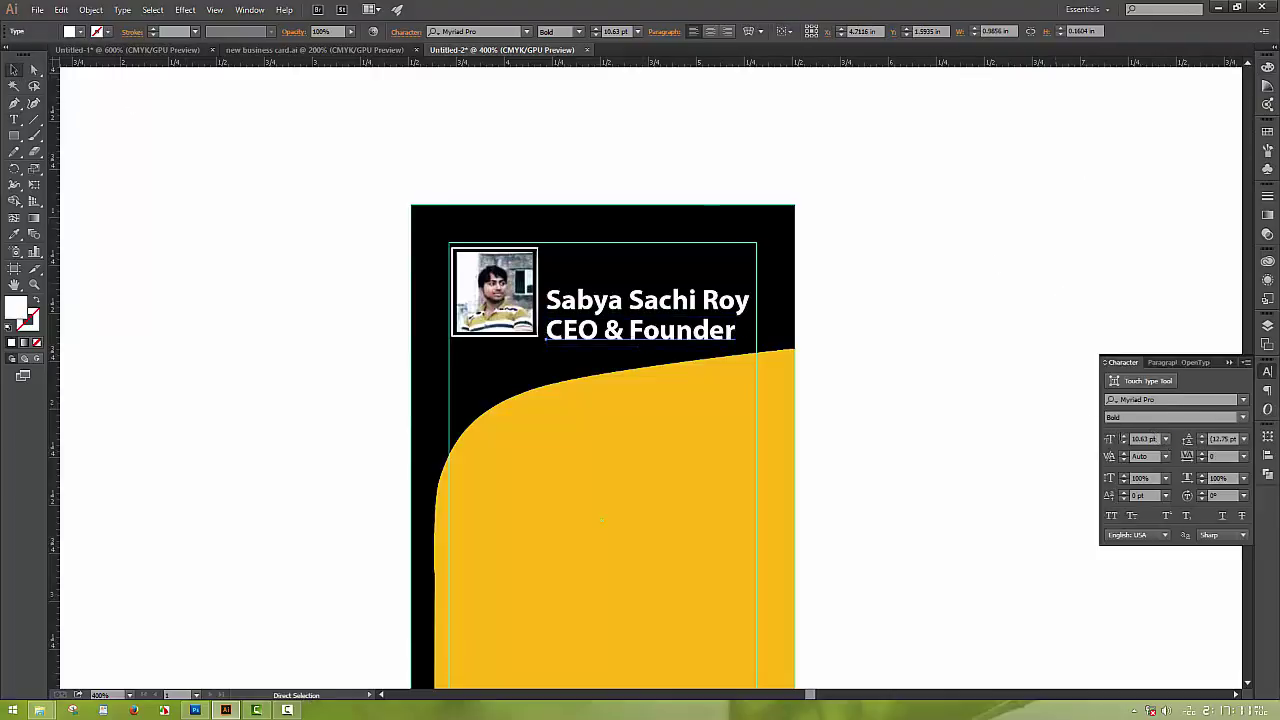
pyautogui.click(1100, 441)
pyautogui.write('7')
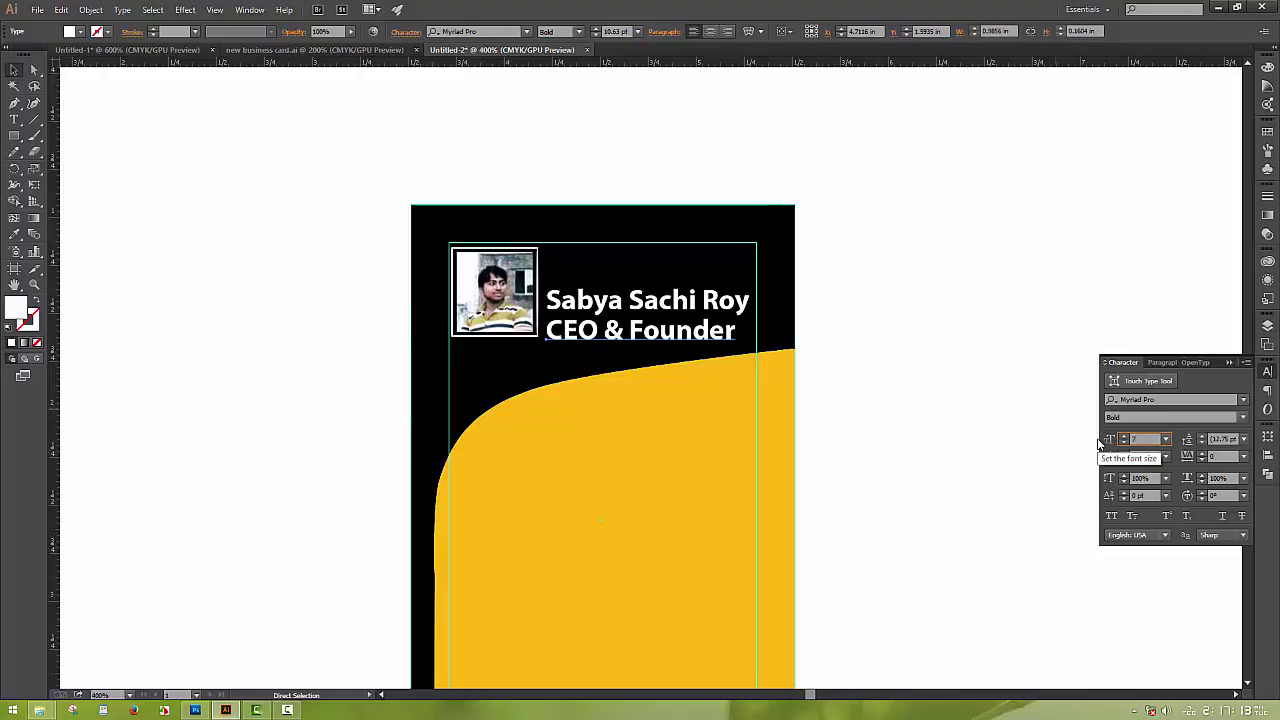
pyautogui.press('Return')
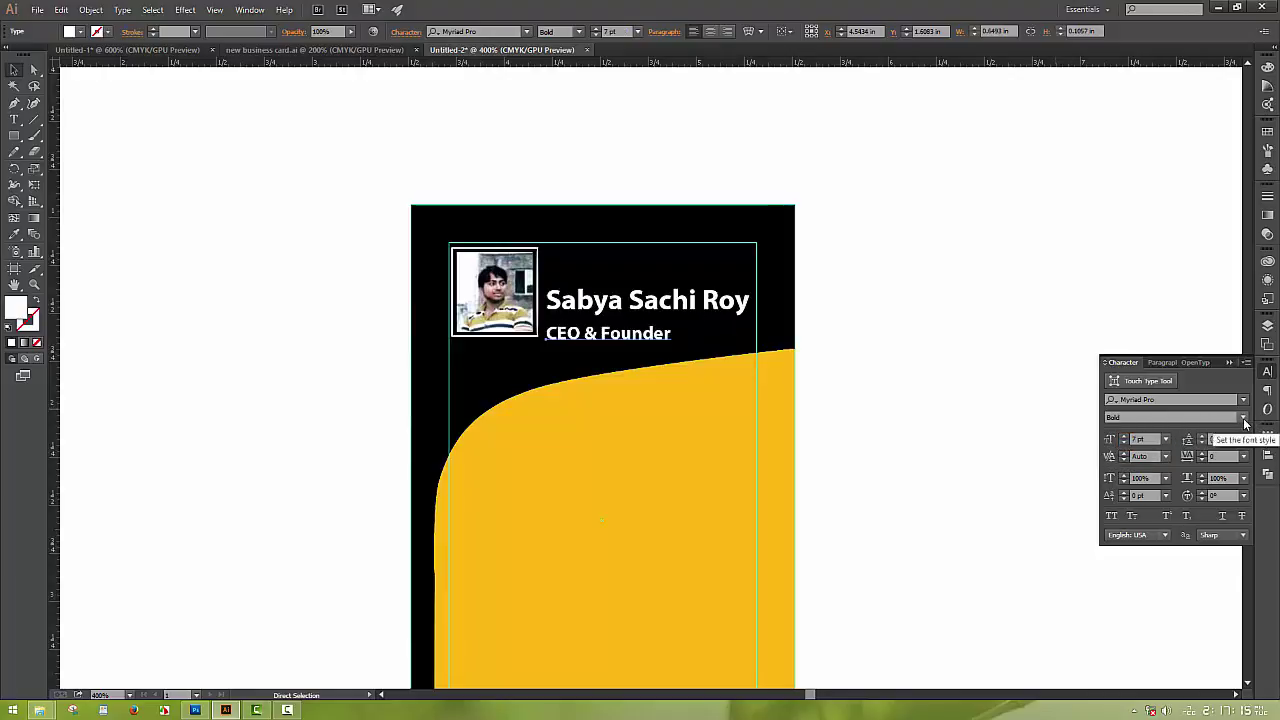
pyautogui.click(1245, 423)
pyautogui.click(1130, 489)
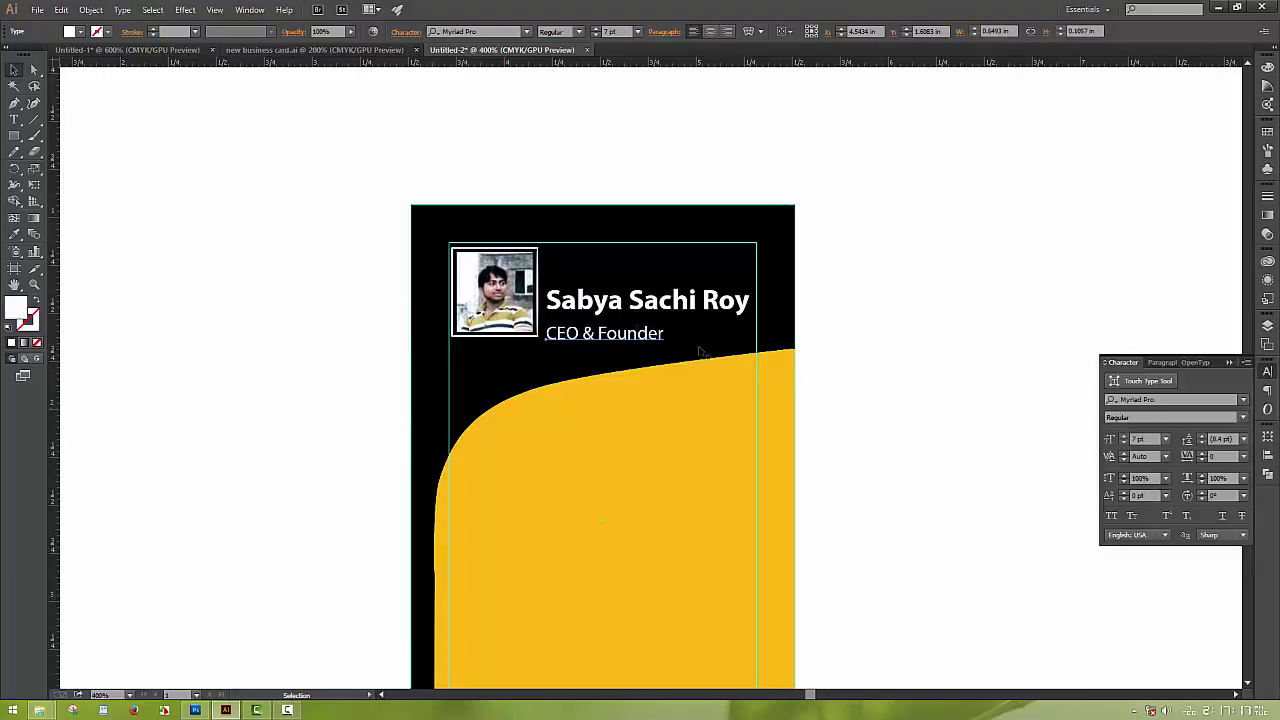
pyautogui.click(573, 333)
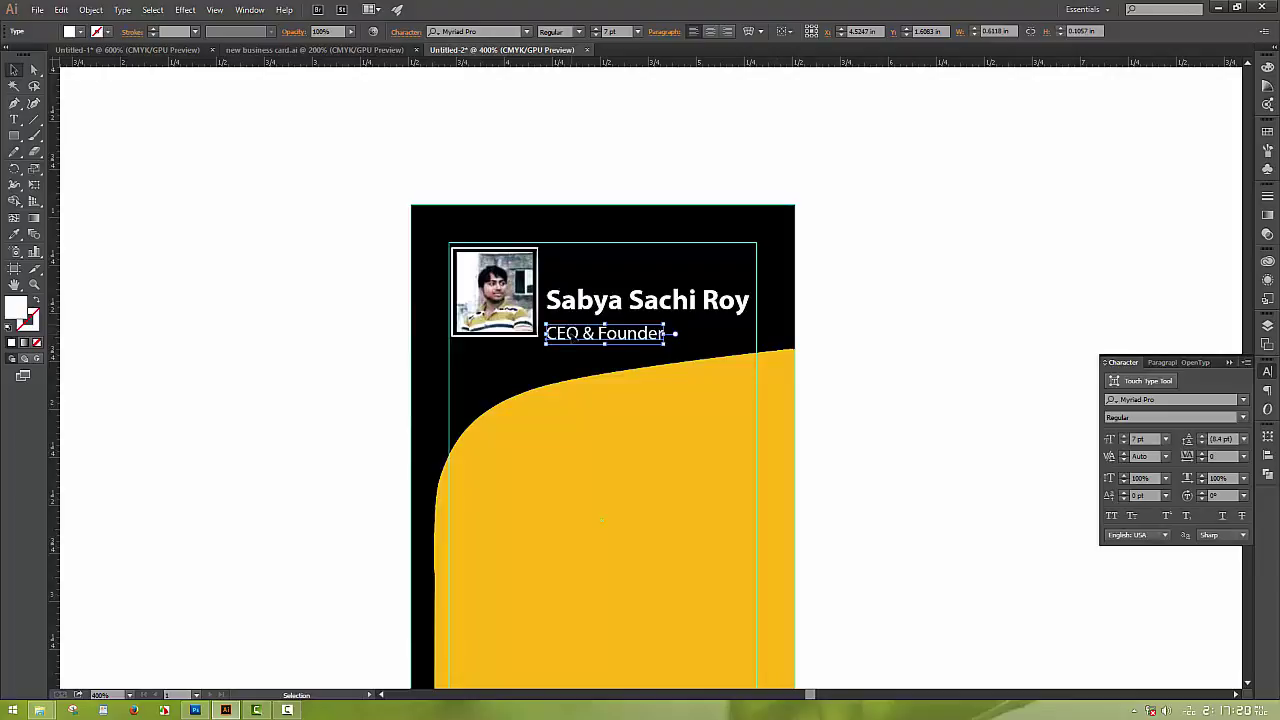
pyautogui.press('Up')
pyautogui.press('Up')
# Step: Select the name and title together and bring up the Align panel
pyautogui.click(889, 300)
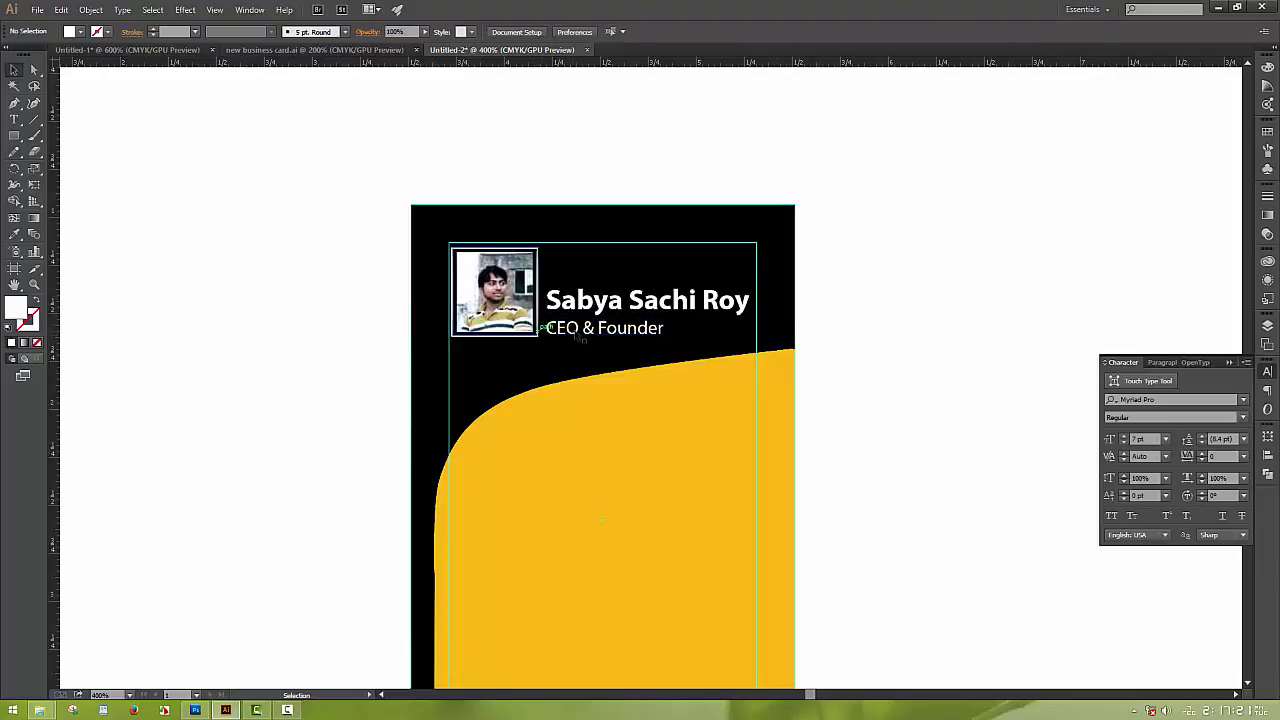
pyautogui.click(604, 328)
pyautogui.keyDown('shift'); pyautogui.click(647, 300); pyautogui.keyUp('shift')
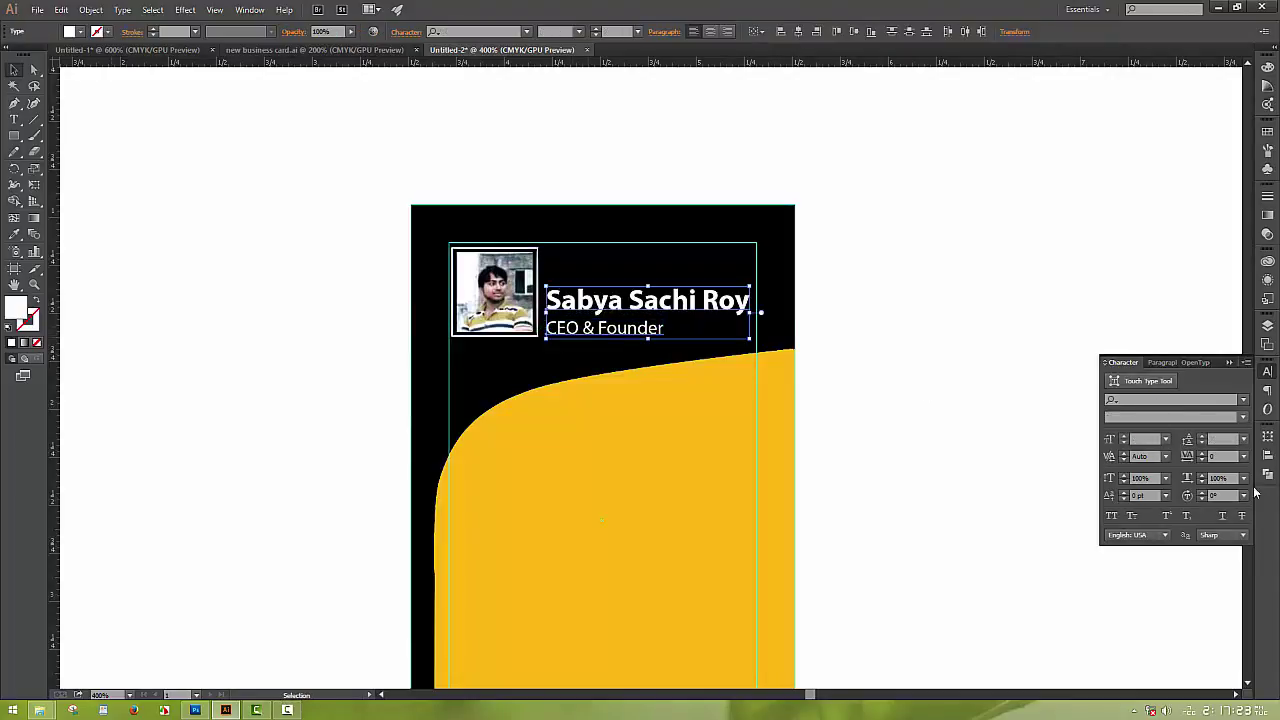
pyautogui.click(1267, 455)
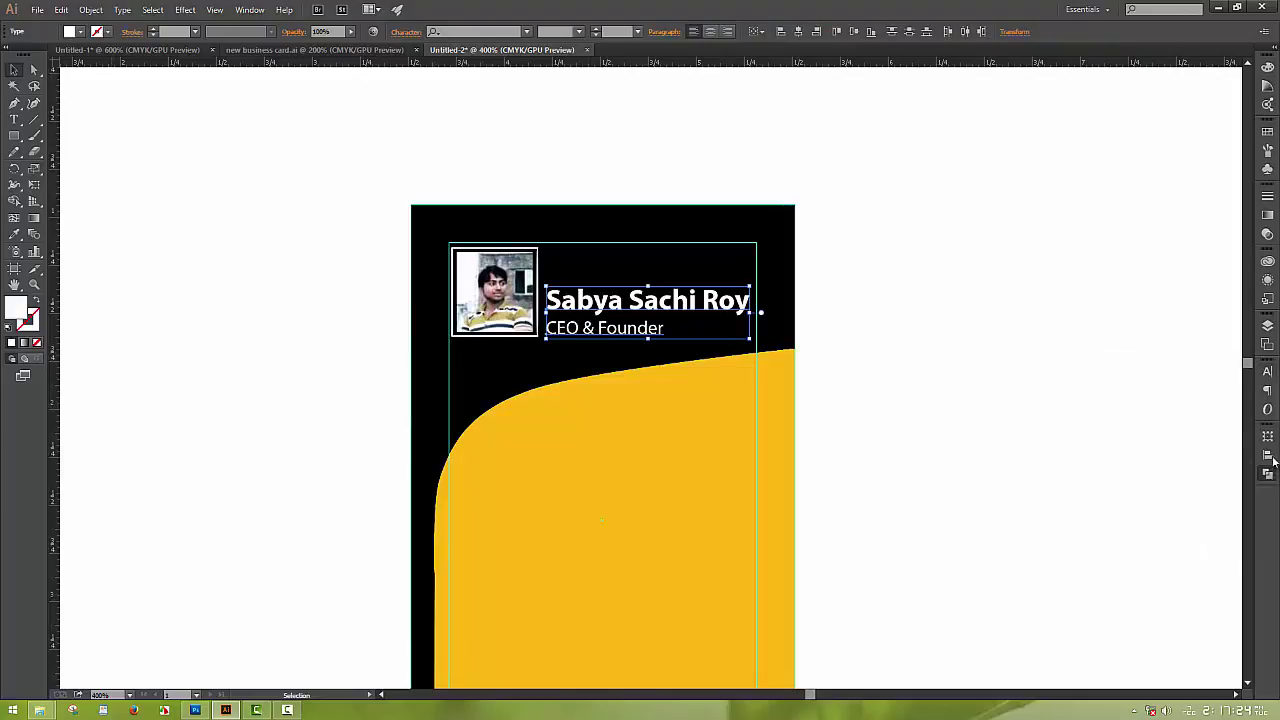
pyautogui.click(988, 419)
pyautogui.hotkey('ctrl', '-')
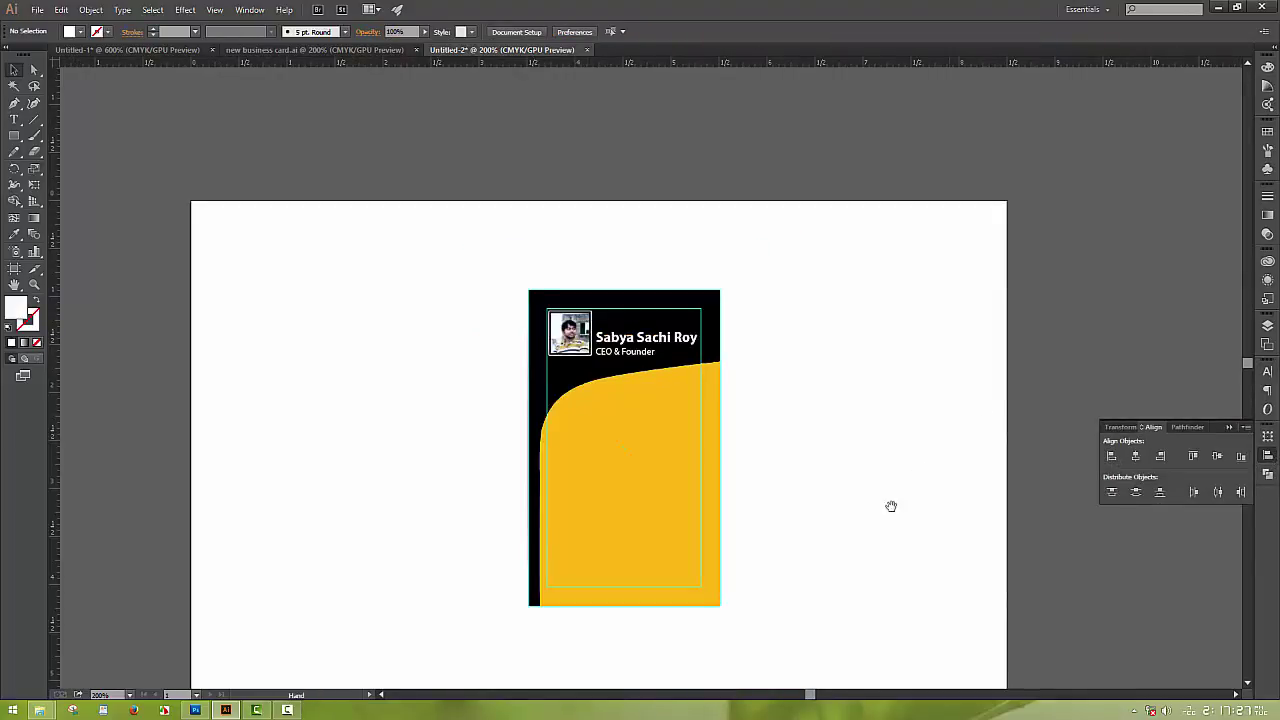
pyautogui.moveTo(891, 506); pyautogui.dragTo(886, 398)
pyautogui.scroll(7, 480, 177)
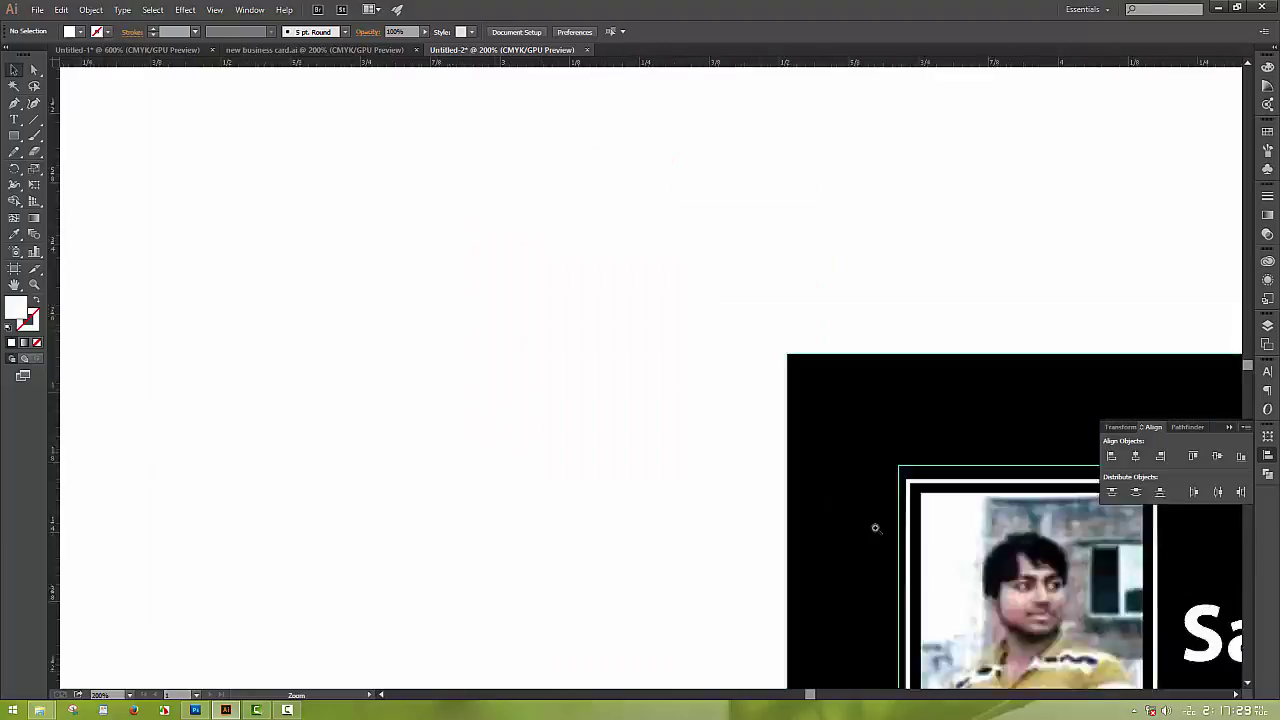
pyautogui.scroll(-8, 480, 177)
pyautogui.hotkey('ctrl', '+')
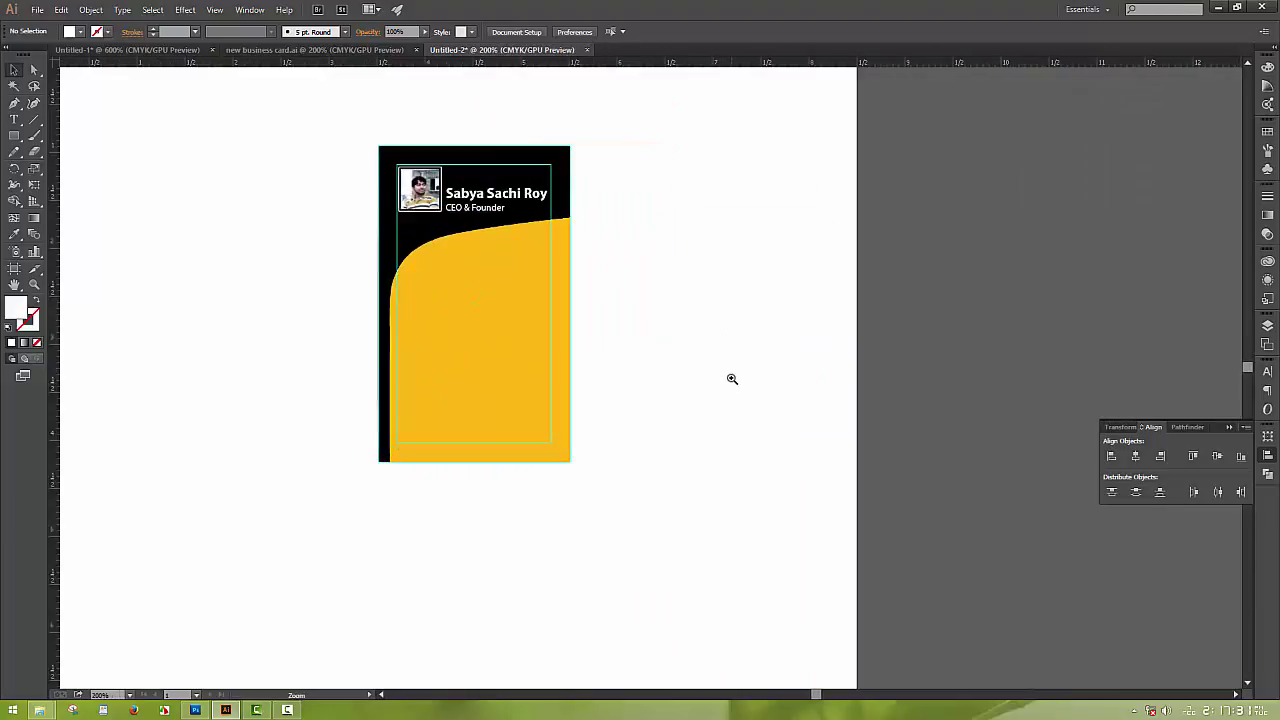
pyautogui.hotkey('ctrl', '+')
pyautogui.hotkey('ctrl', '+')
pyautogui.moveTo(457, 298); pyautogui.dragTo(625, 343)
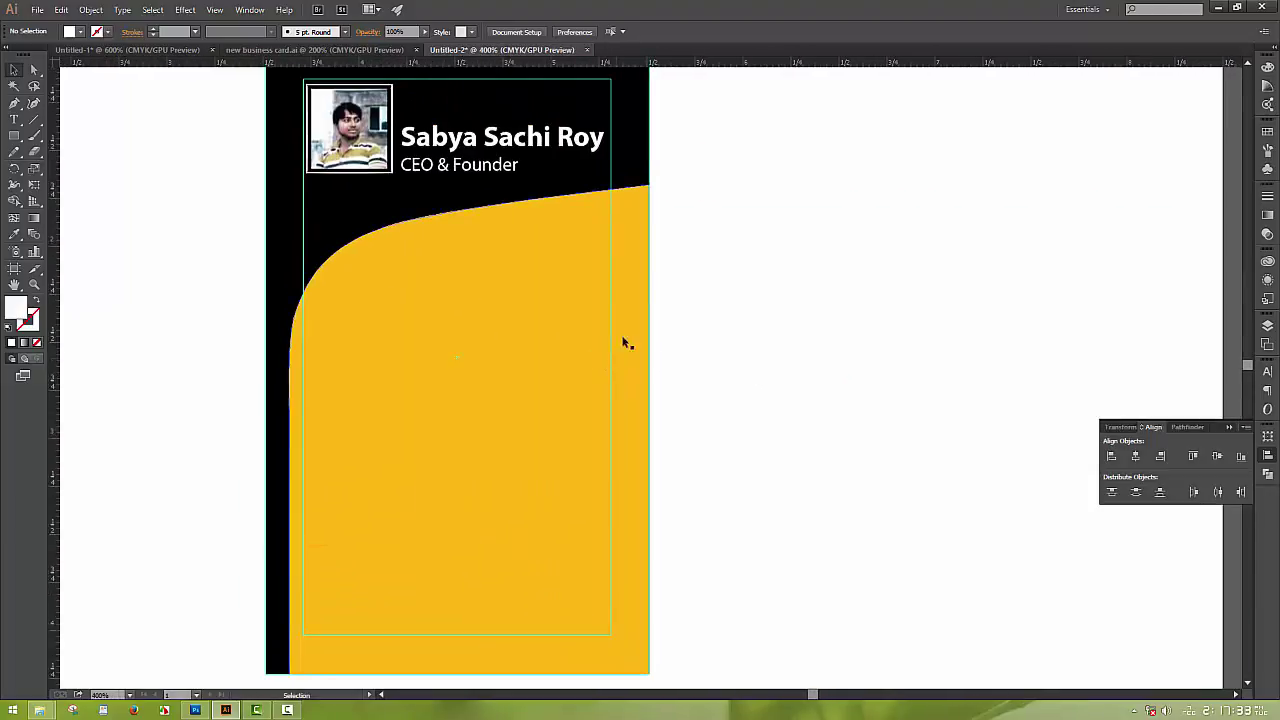
# Step: Copy the name down onto the yellow area and retype it as 'GlassyBlack.com'
pyautogui.click(578, 150)
pyautogui.moveTo(576, 144); pyautogui.dragTo(573, 280)
pyautogui.tripleClick(576, 281)
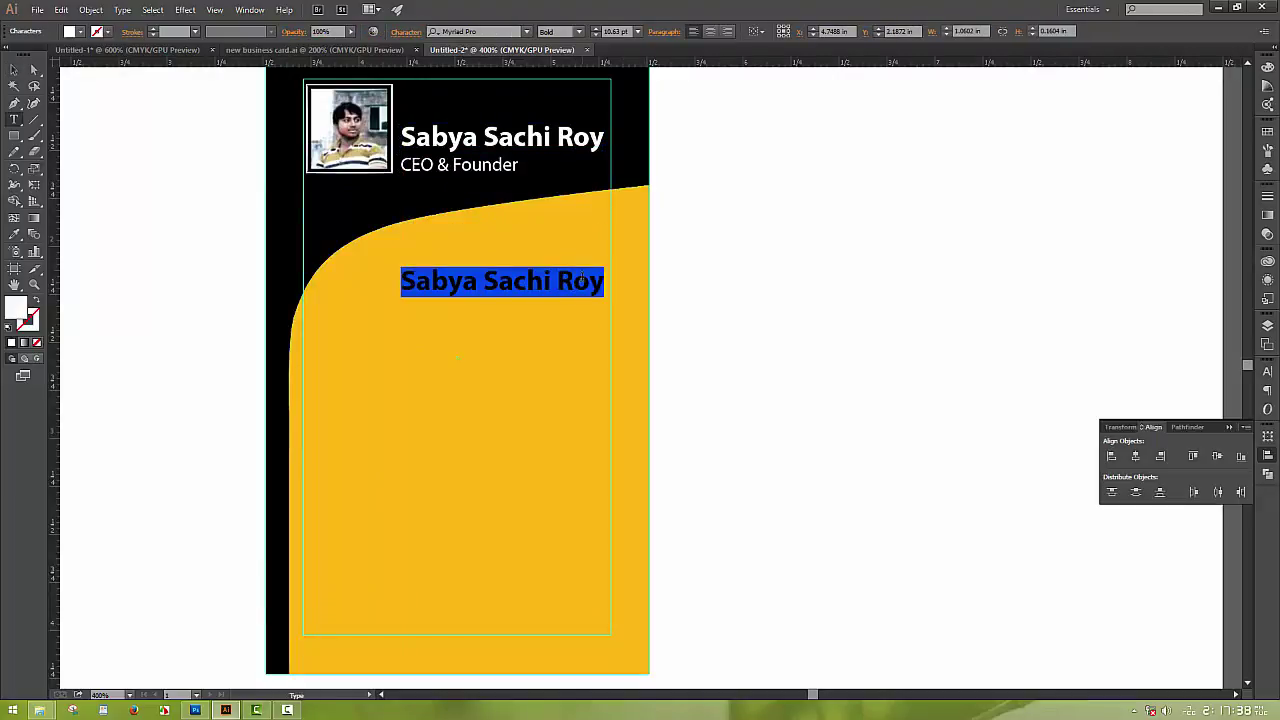
pyautogui.write('GlassyBla')
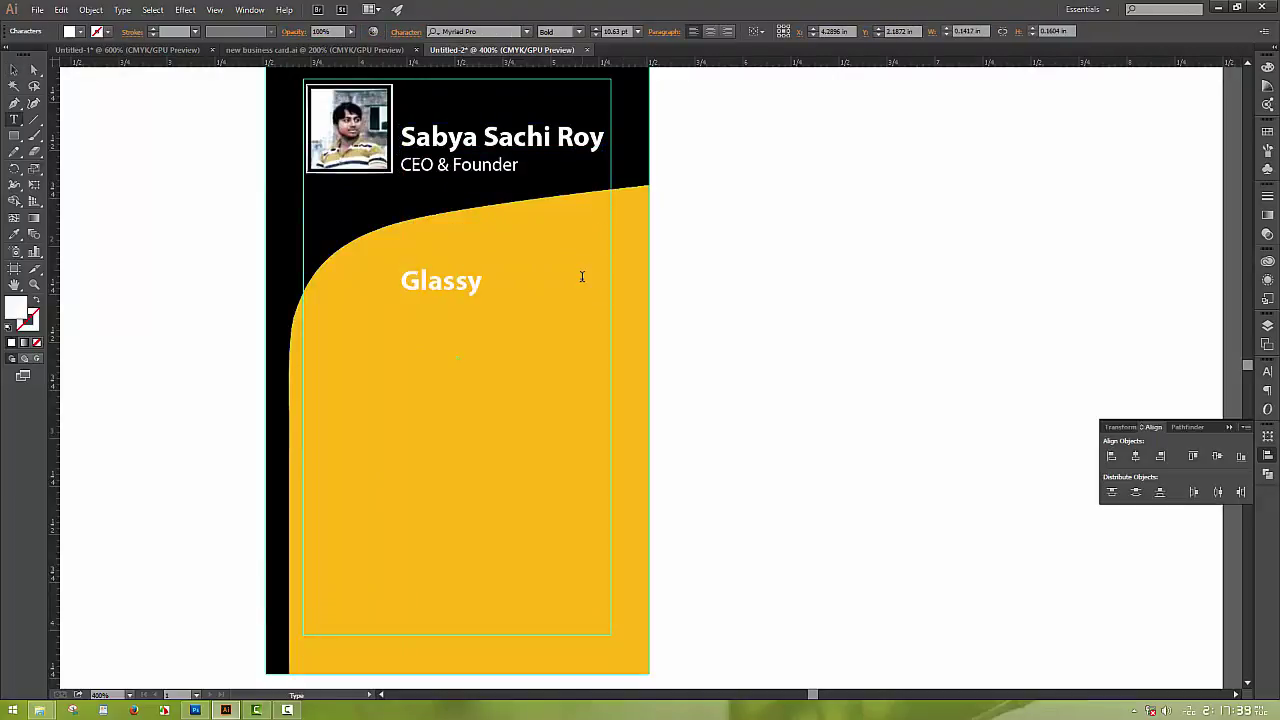
pyautogui.write('ck')
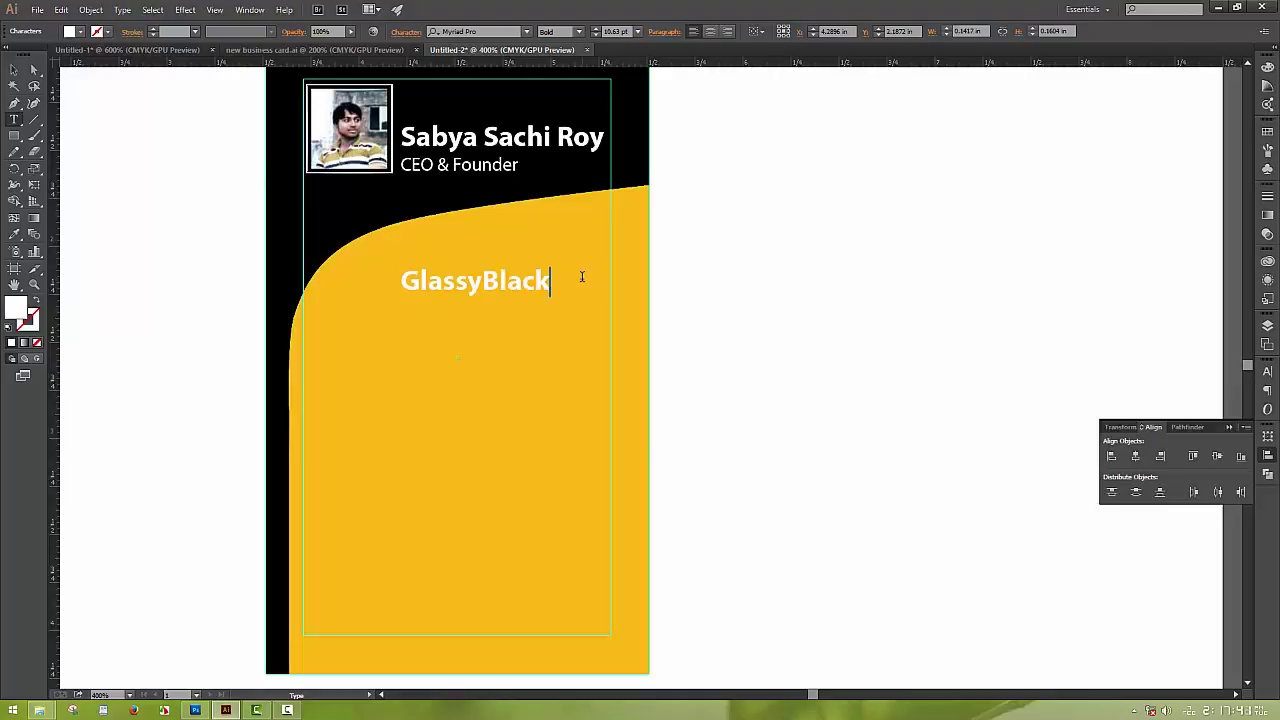
pyautogui.write('.com')
pyautogui.press('Escape')
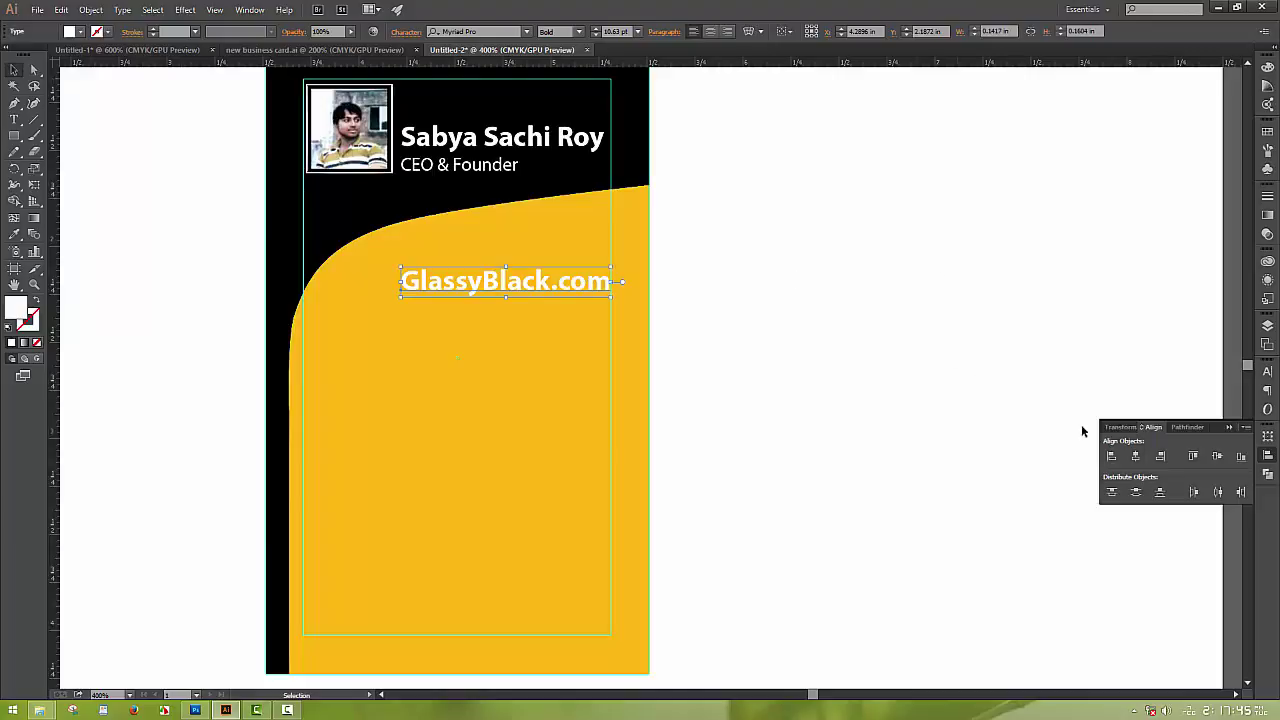
# Step: Set GlassyBlack.com to 12 pt and nudge it slightly left
pyautogui.press('a')
pyautogui.hotkey('ctrl', 't')
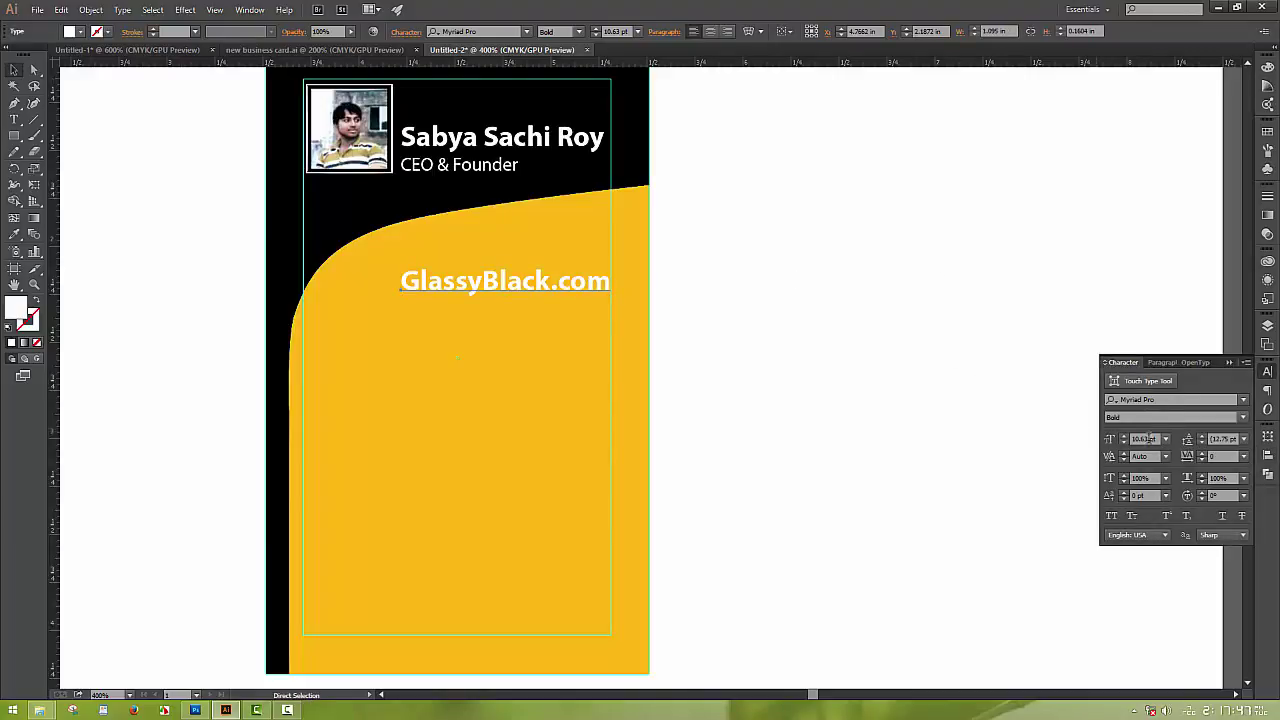
pyautogui.click(1150, 439)
pyautogui.write('12')
pyautogui.press('Return')
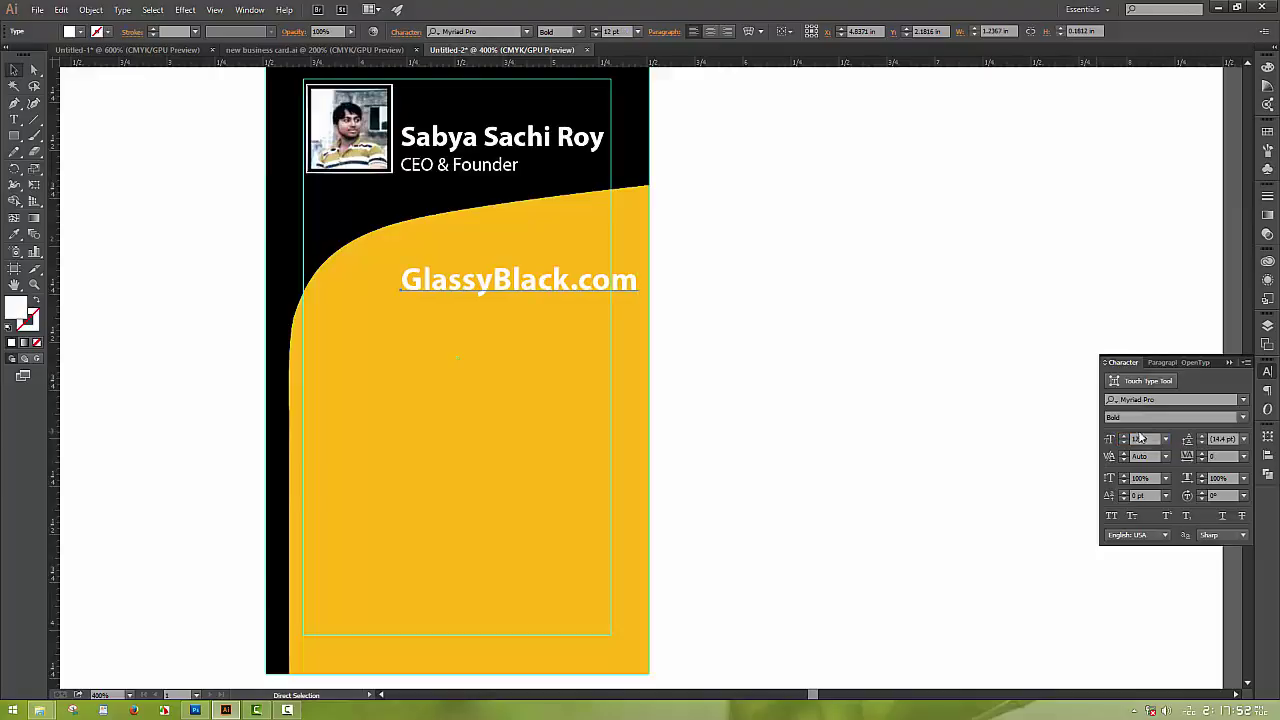
pyautogui.press('v')
pyautogui.press('Left')
pyautogui.press('Left')
pyautogui.press('Left')
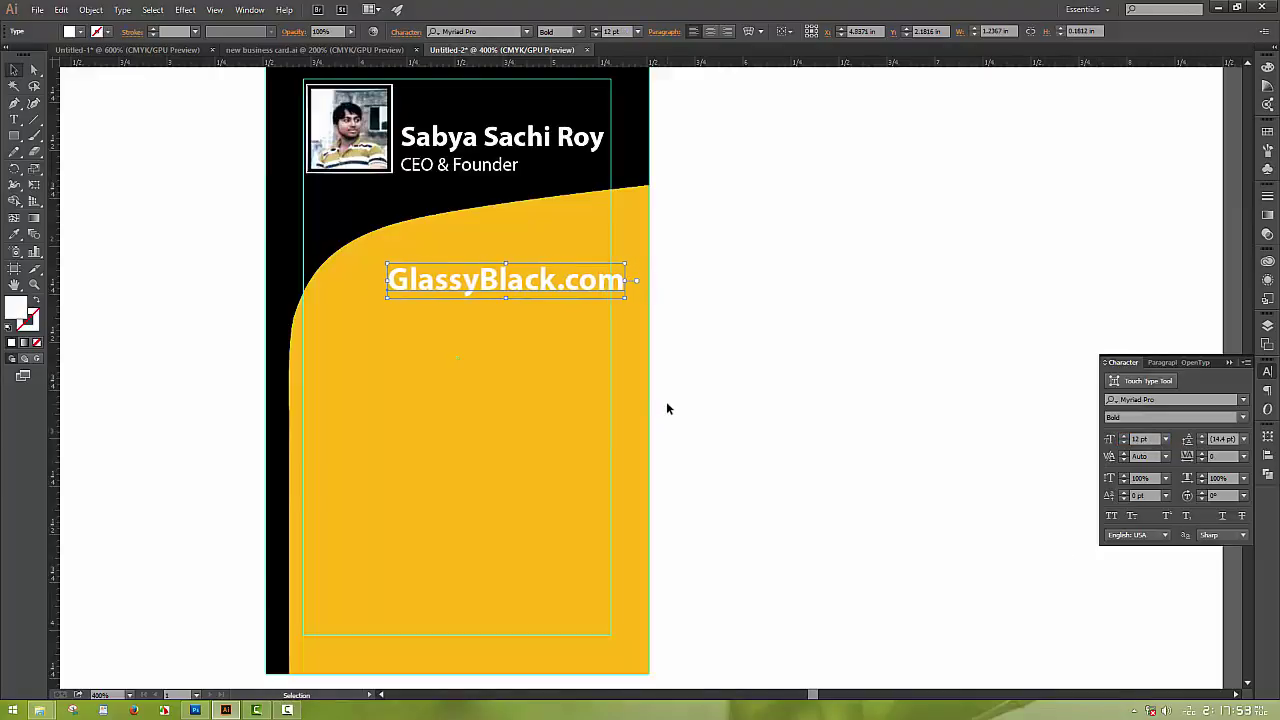
pyautogui.press('Left')
pyautogui.press('Left')
pyautogui.press('Left')
pyautogui.press('Left')
pyautogui.press('Left')
pyautogui.press('Left')
pyautogui.press('Left')
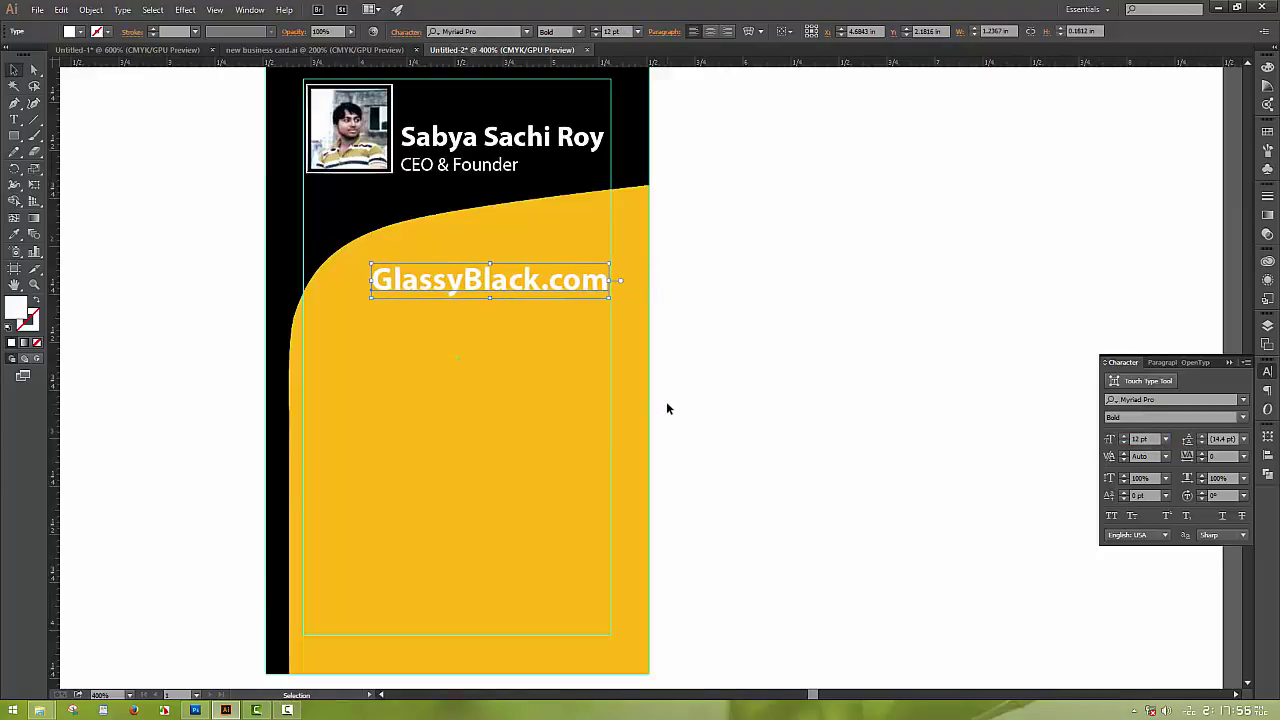
pyautogui.click(668, 408)
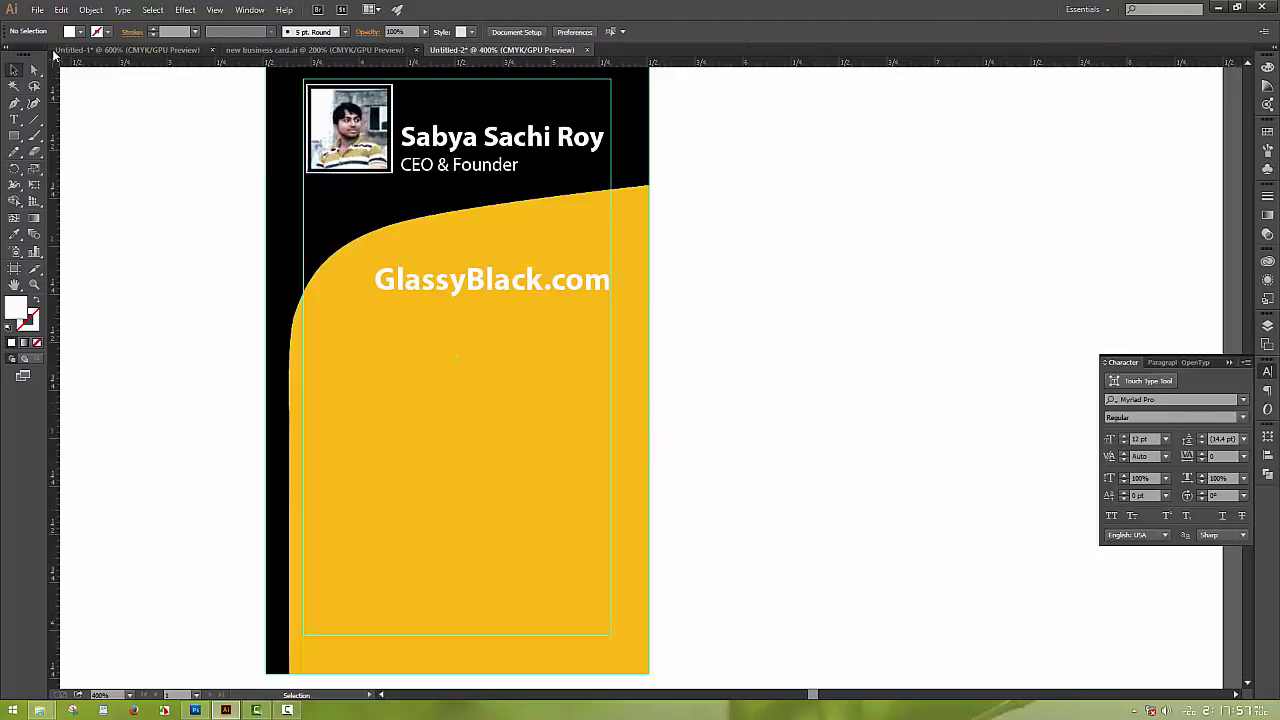
# Step: Open Mylogo Final2 from Surzo (G:) > All > Graphics > Illustrator
pyautogui.click(37, 10)
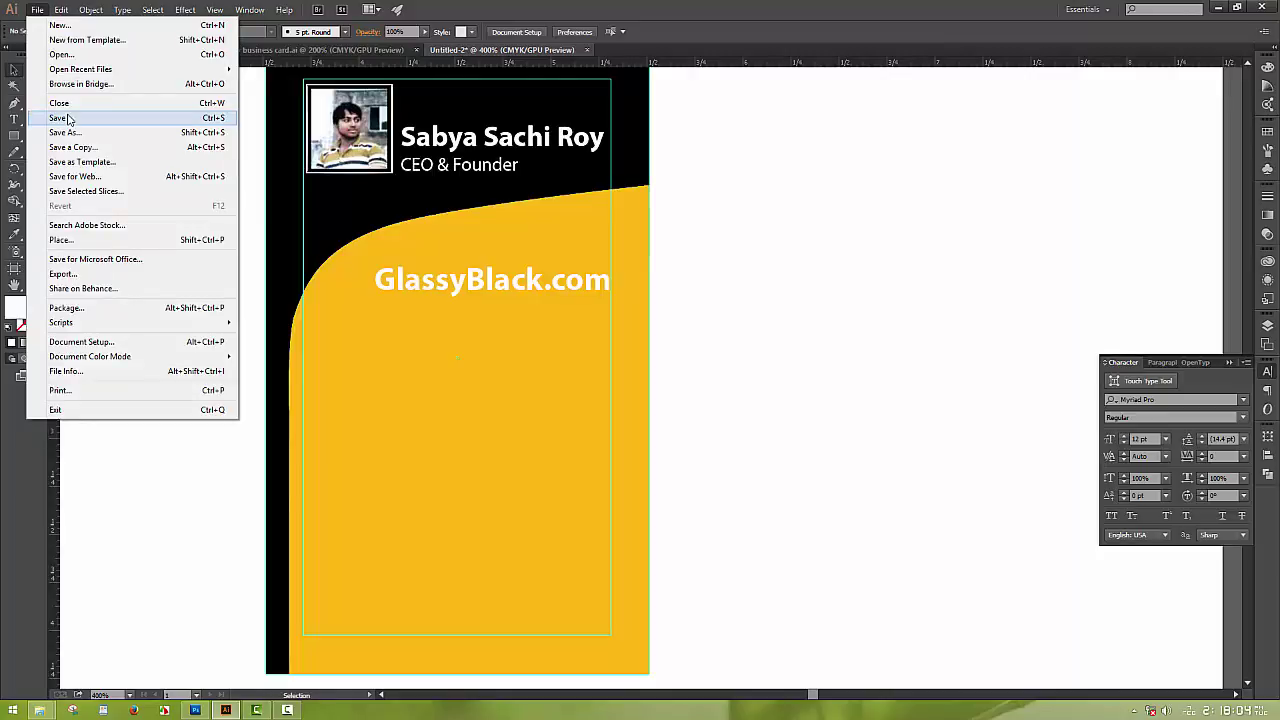
pyautogui.click(60, 54)
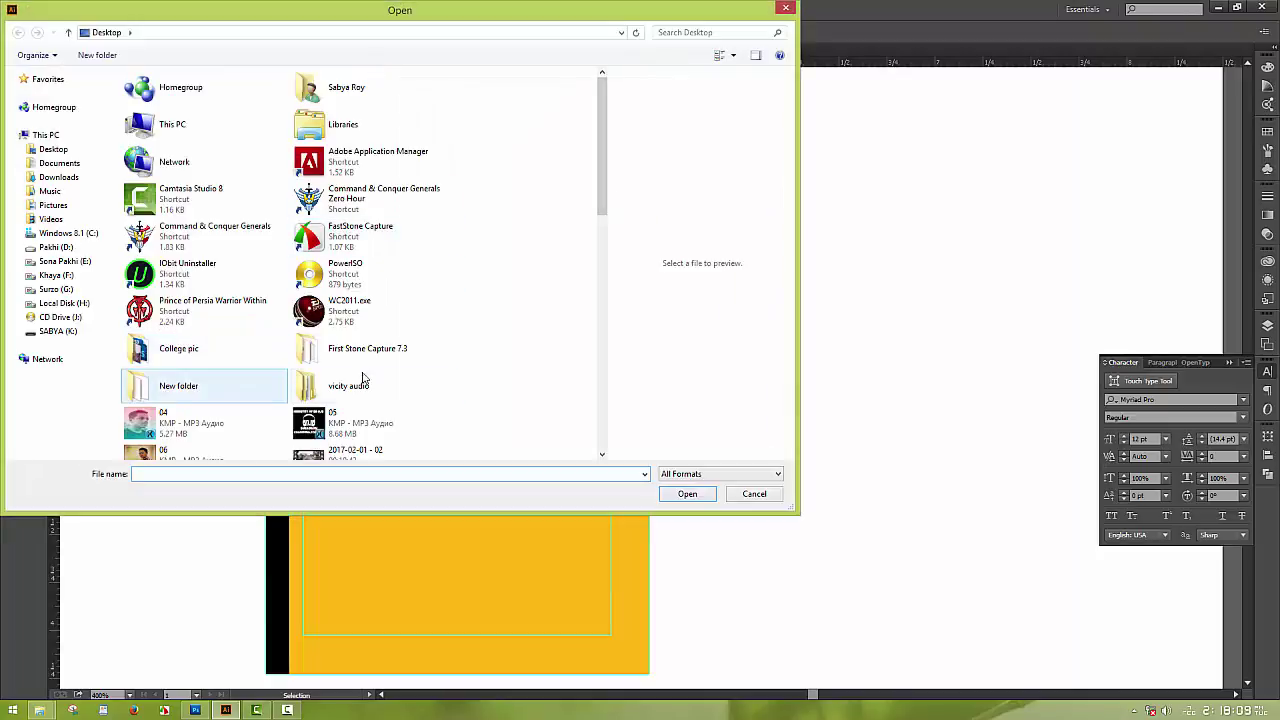
pyautogui.doubleClick(200, 126)
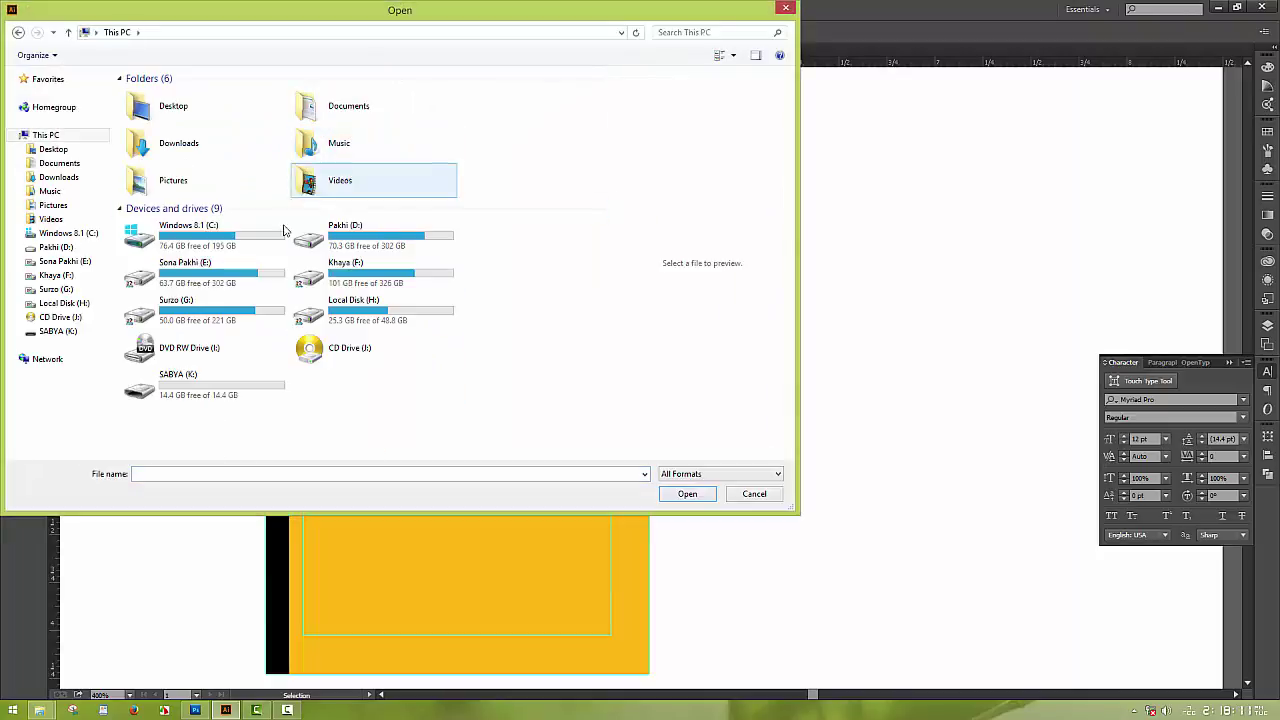
pyautogui.click(205, 272)
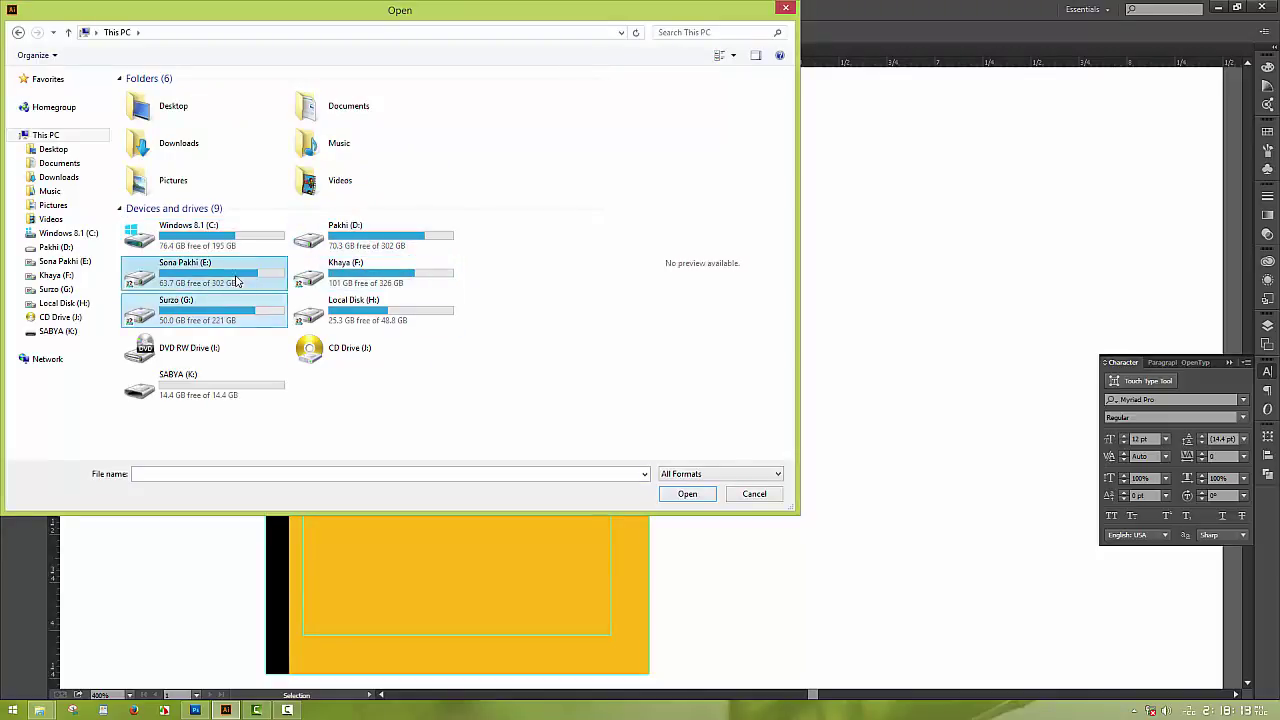
pyautogui.moveTo(205, 310)
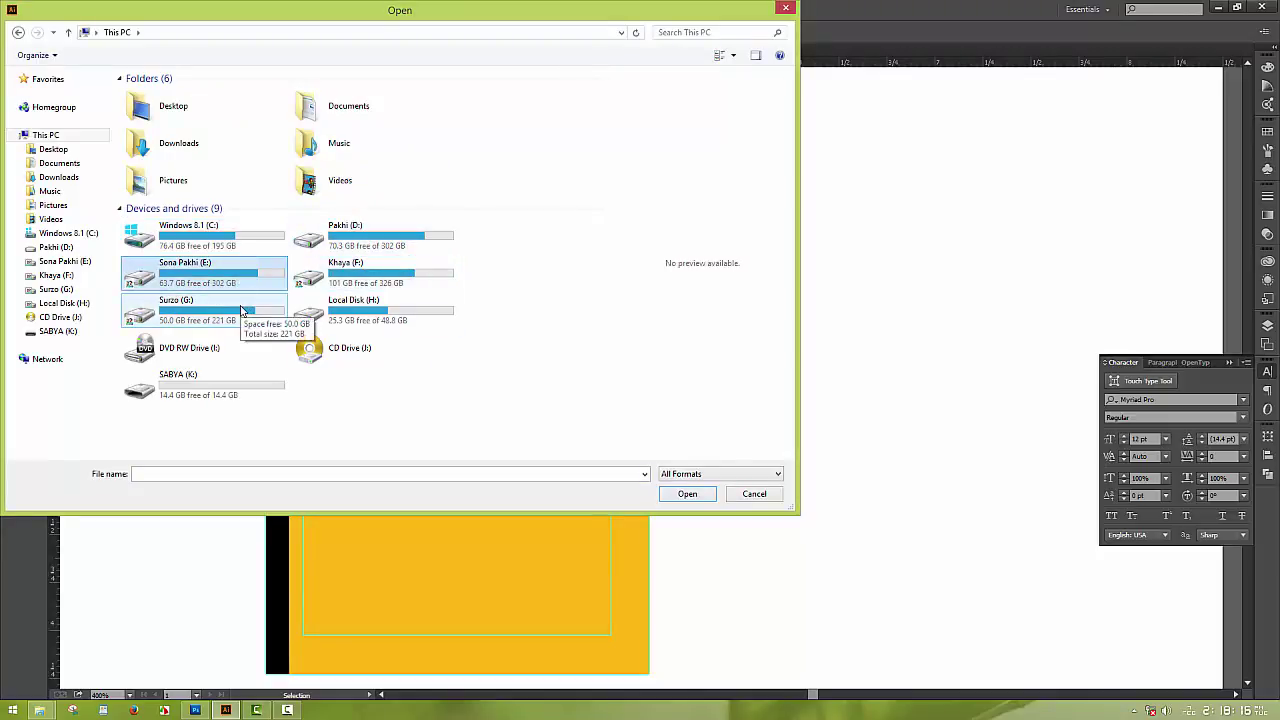
pyautogui.doubleClick(241, 312)
pyautogui.doubleClick(156, 96)
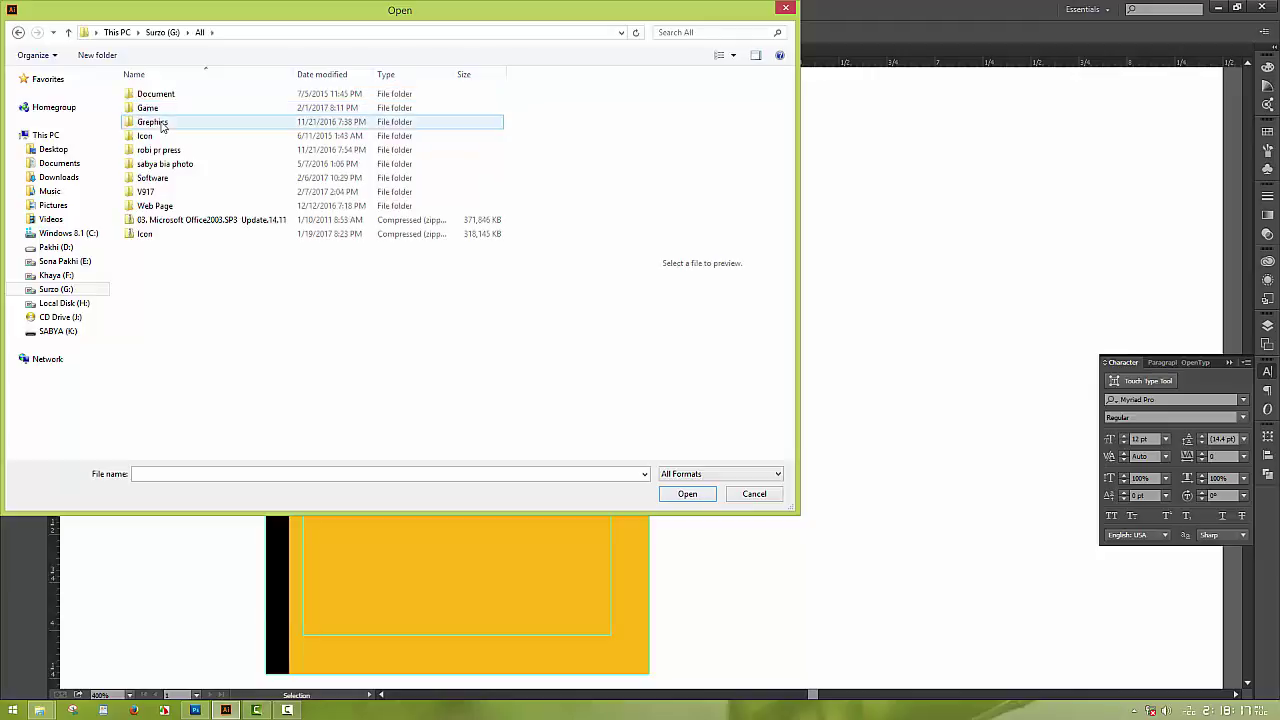
pyautogui.doubleClick(160, 122)
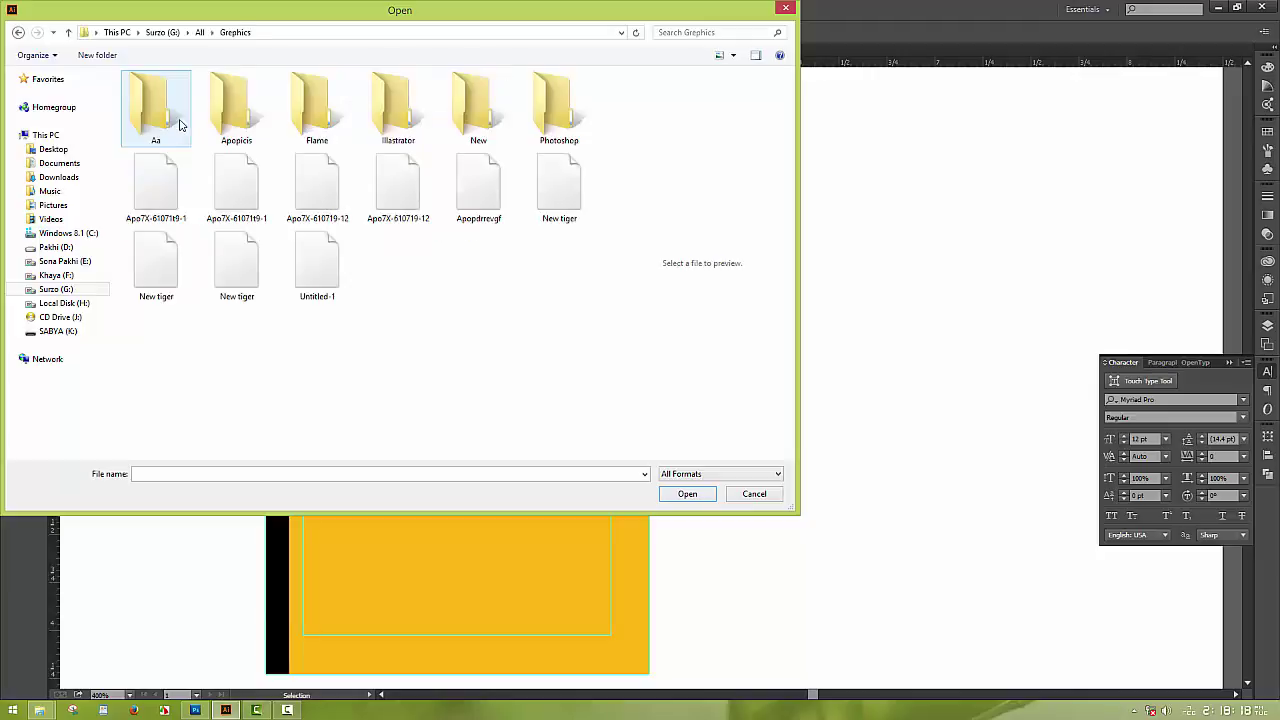
pyautogui.doubleClick(410, 116)
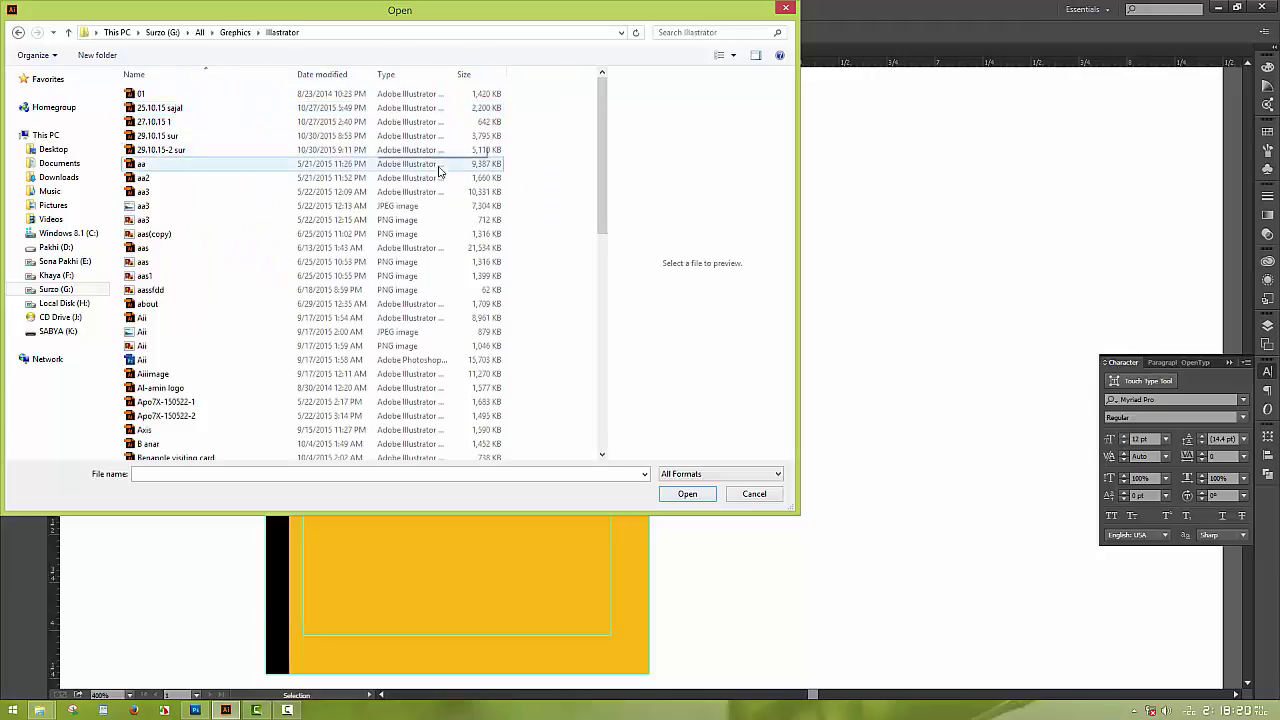
pyautogui.click(180, 334)
pyautogui.scroll(-10, 180, 334)
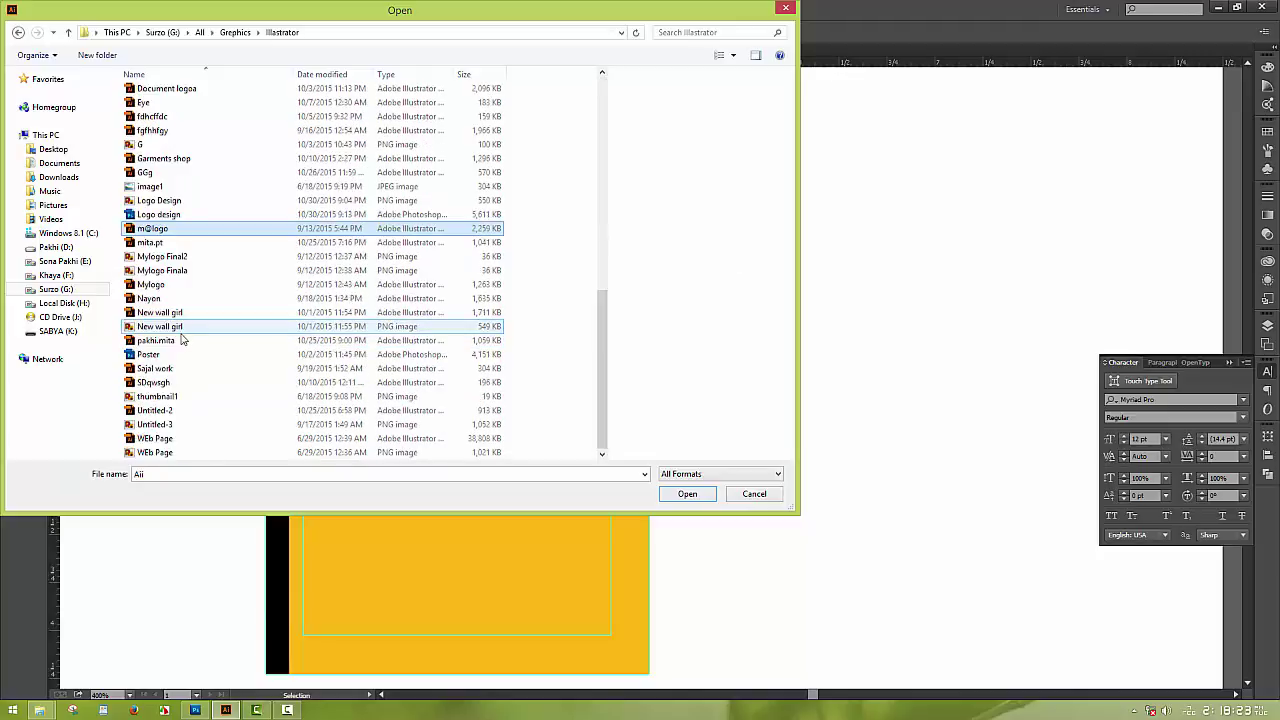
pyautogui.click(168, 229)
pyautogui.click(168, 256)
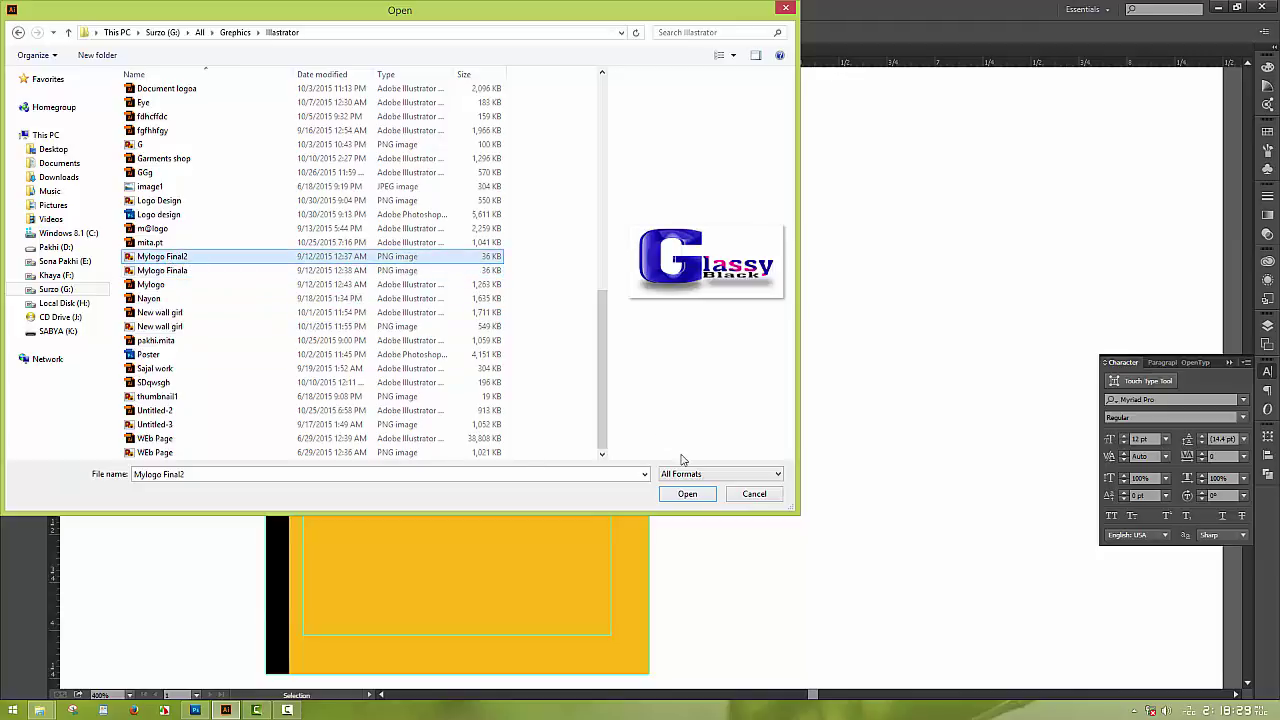
pyautogui.click(688, 494)
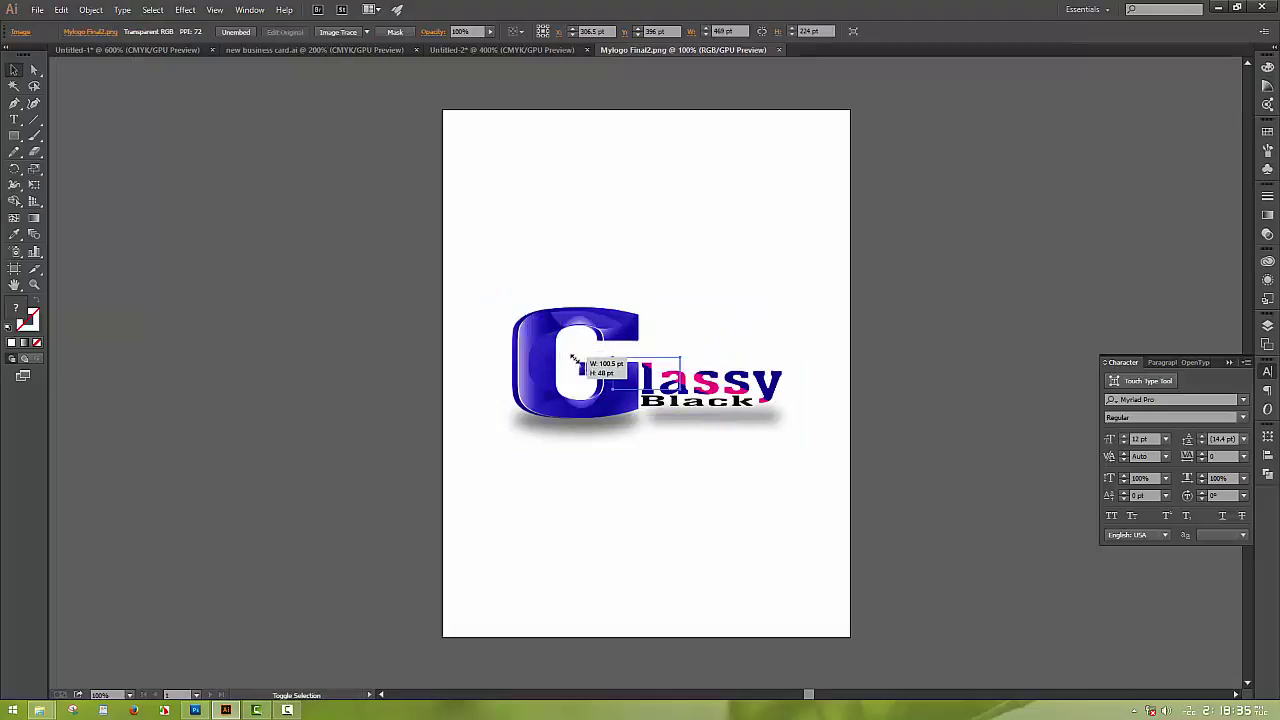
# Step: Take the Glassy Black logo, close its document without saving, and paste it onto the card
pyautogui.moveTo(501, 303); pyautogui.dragTo(612, 357)
pyautogui.hotkey('ctrl', 'w')
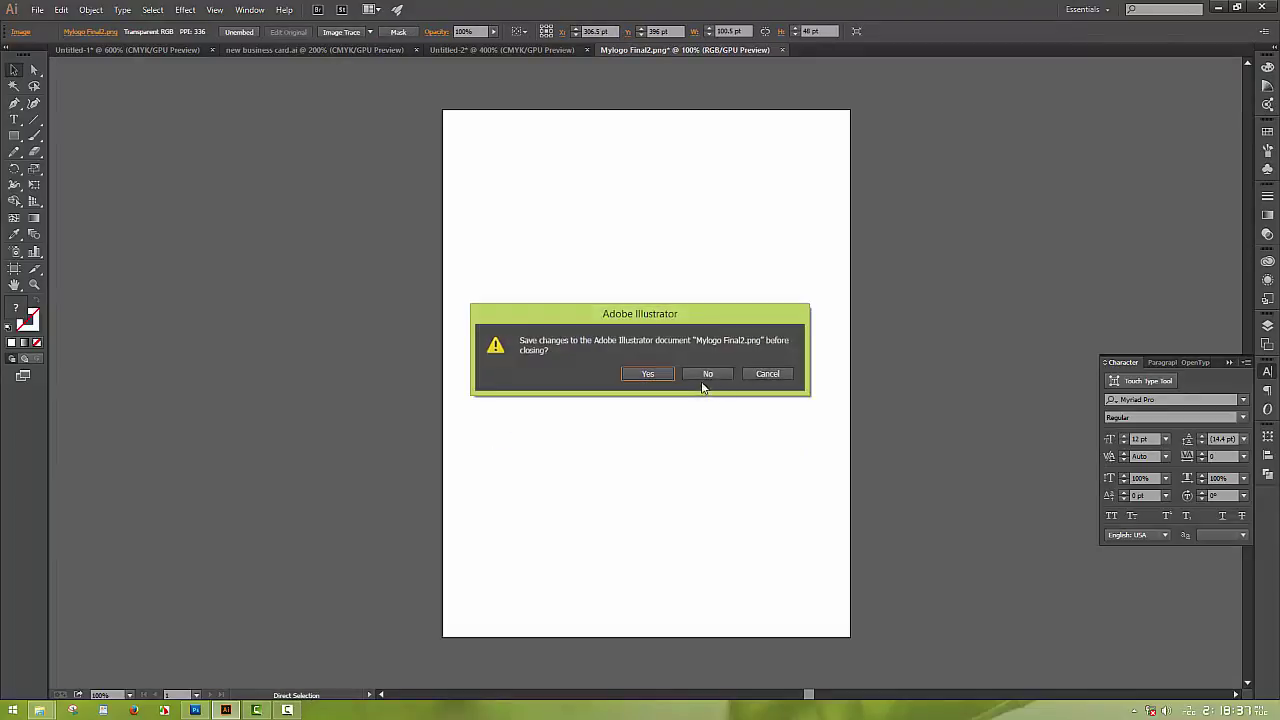
pyautogui.click(704, 377)
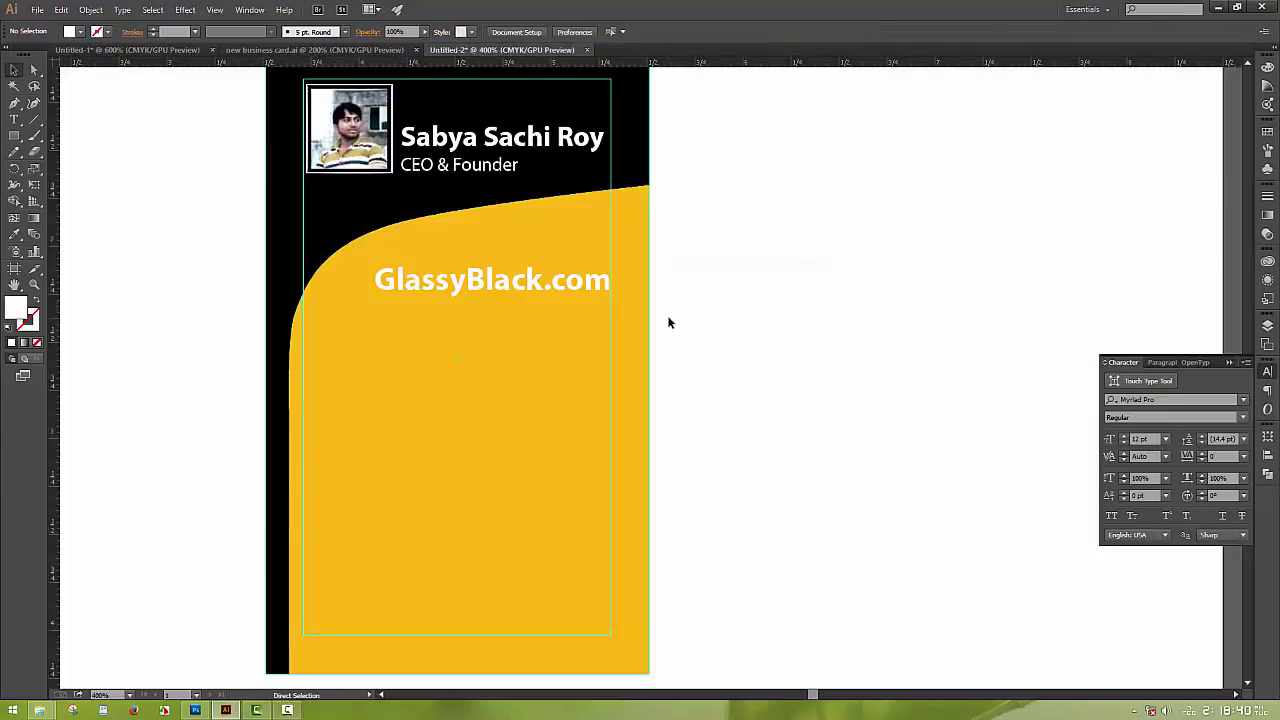
pyautogui.hotkey('ctrl', 'v')
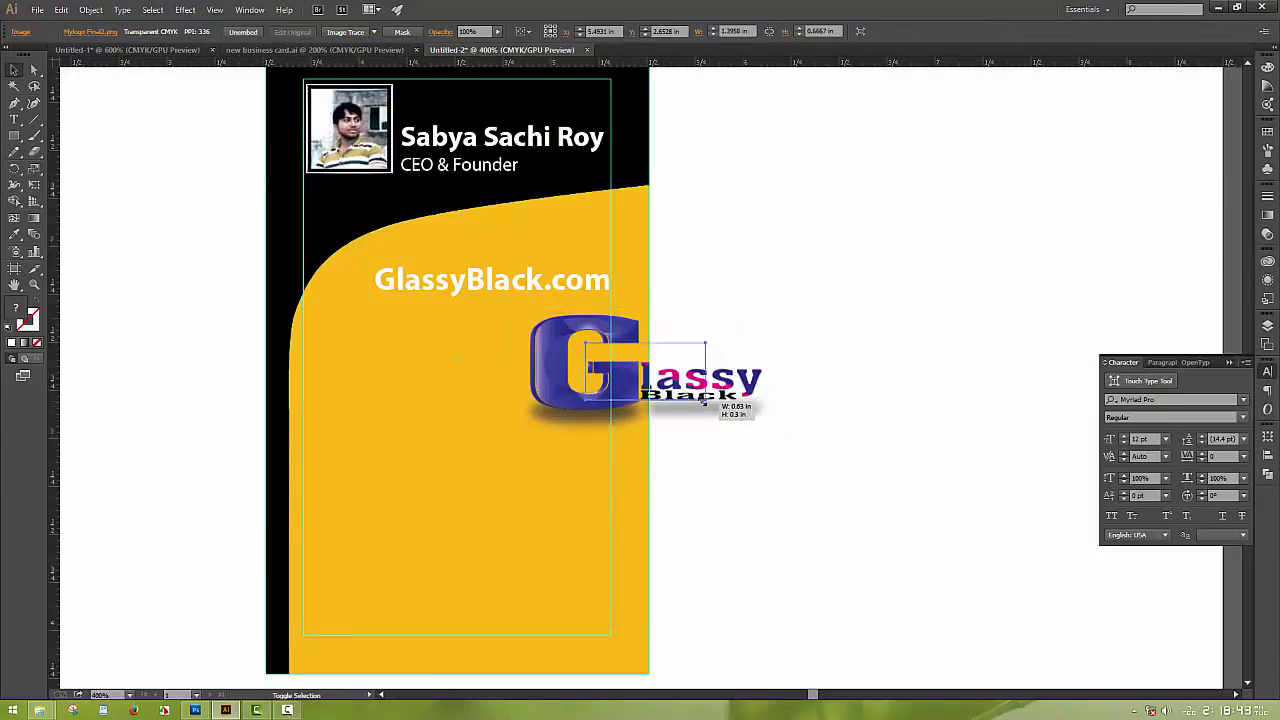
# Step: Shrink the logo and position it just above the GlassyBlack.com text
pyautogui.moveTo(777, 433); pyautogui.dragTo(686, 402)
pyautogui.moveTo(649, 352); pyautogui.dragTo(571, 221)
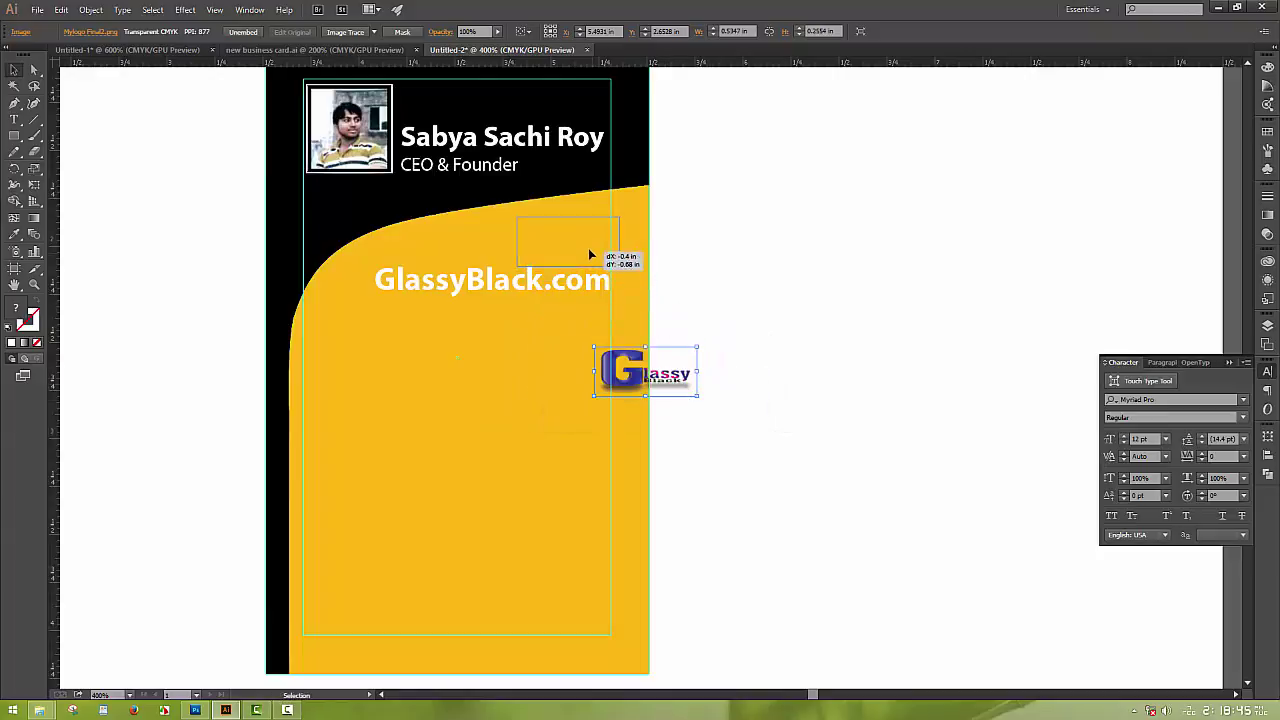
pyautogui.press('Down')
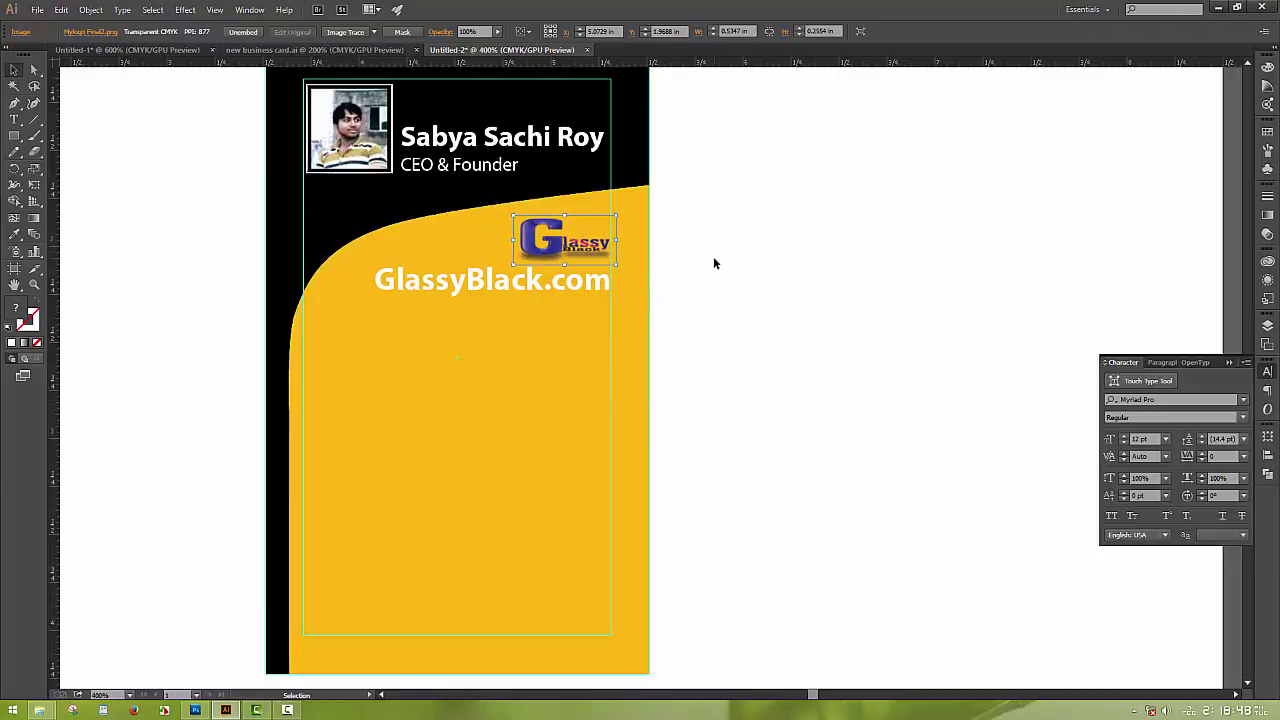
pyautogui.press('Left')
pyautogui.press('Down')
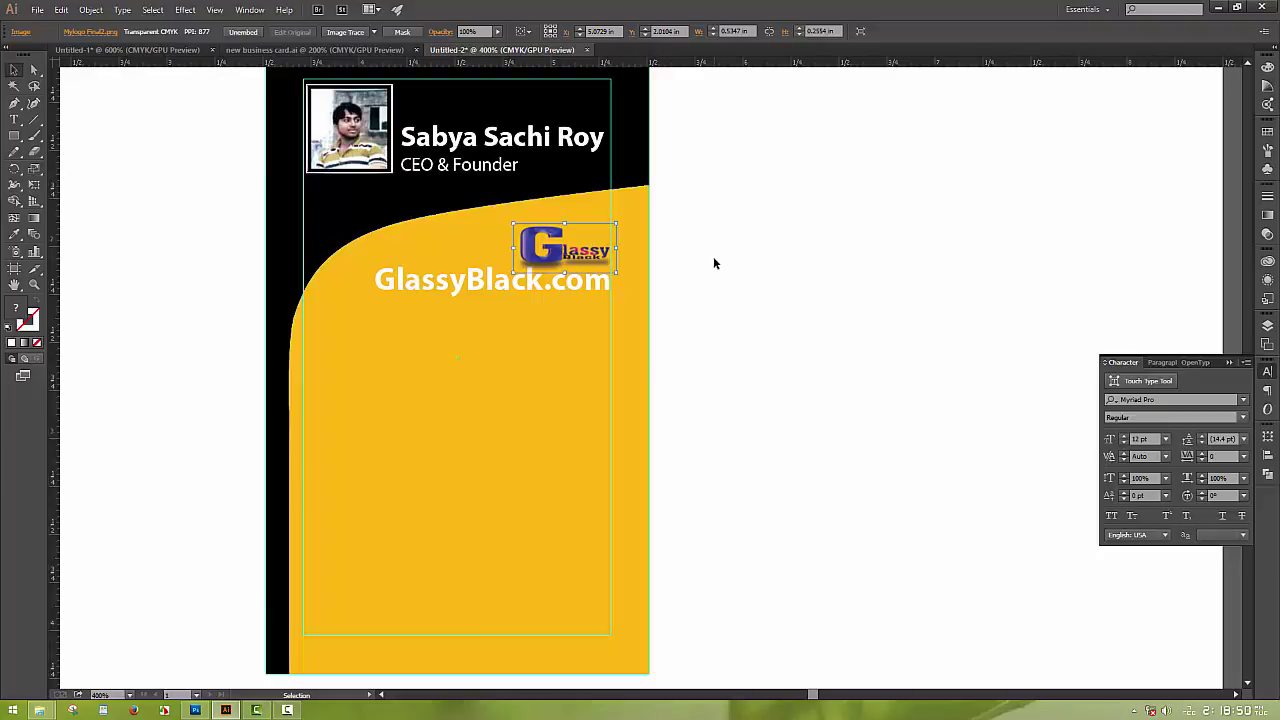
pyautogui.press('Return')
pyautogui.click(707, 456)
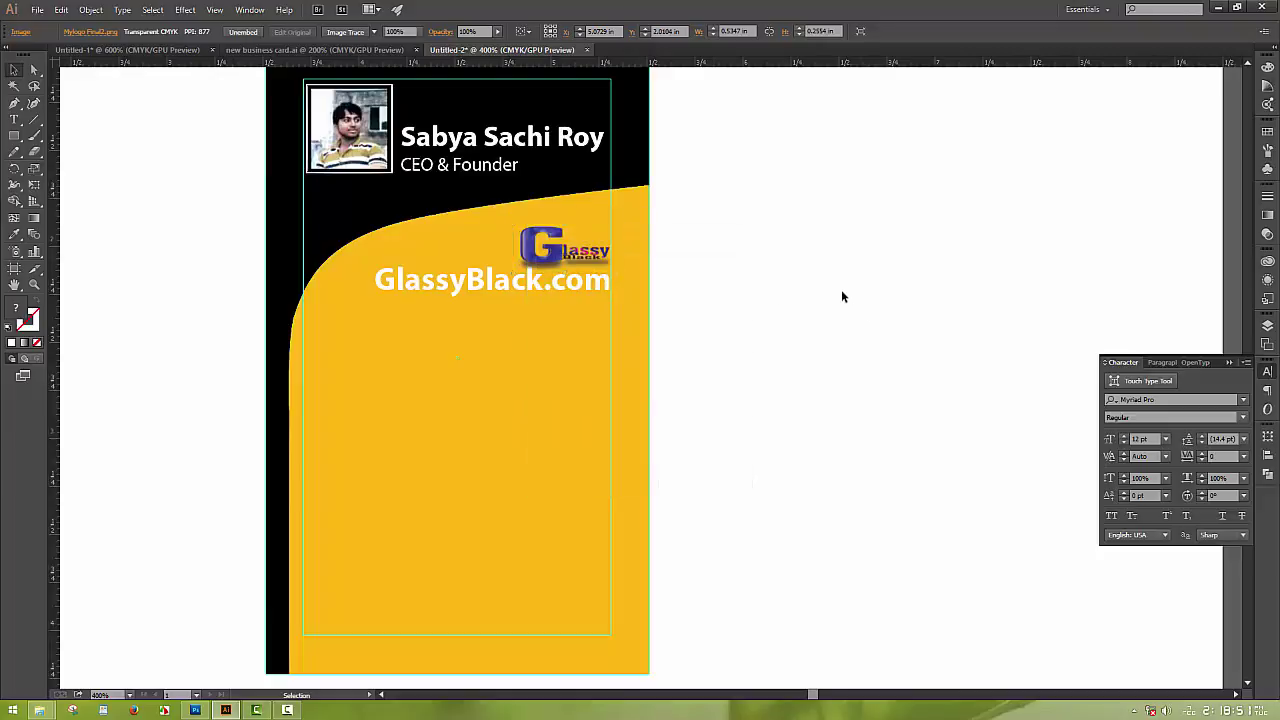
pyautogui.click(843, 294)
pyautogui.moveTo(746, 309); pyautogui.dragTo(808, 302)
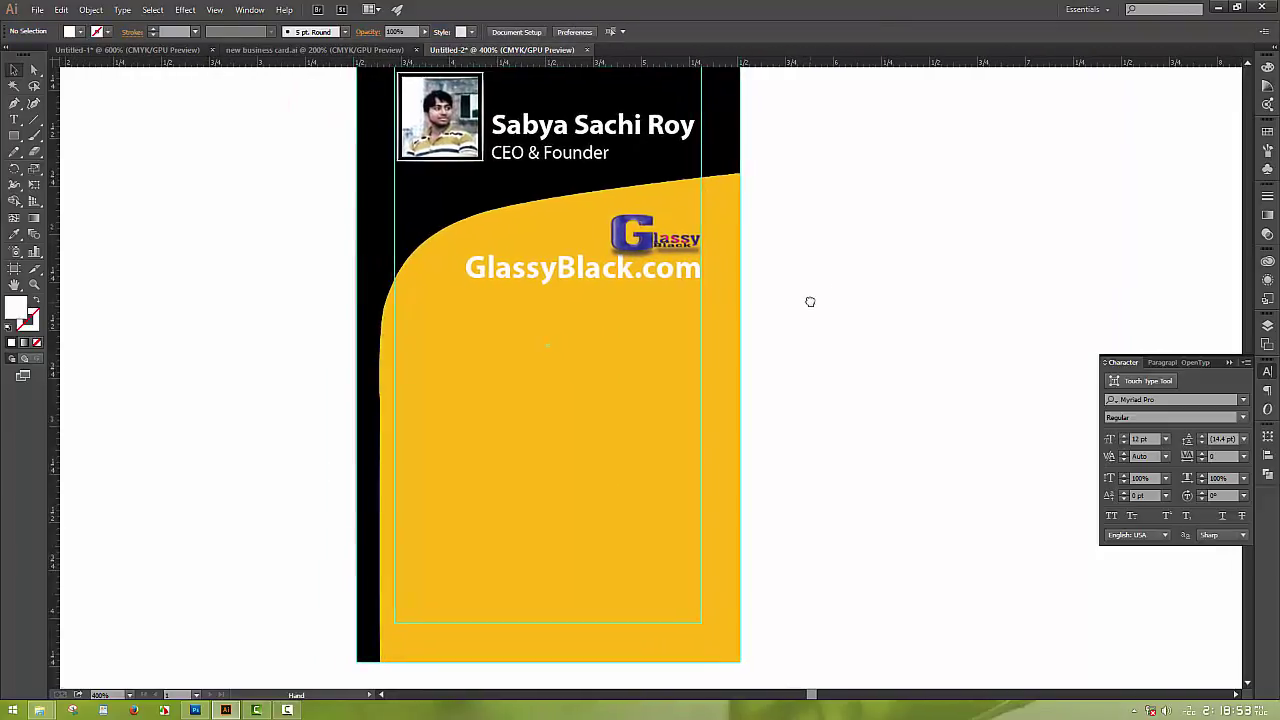
# Step: Ungroup the card artwork and the Skype and email icons in the blue and pink card
pyautogui.click(275, 50)
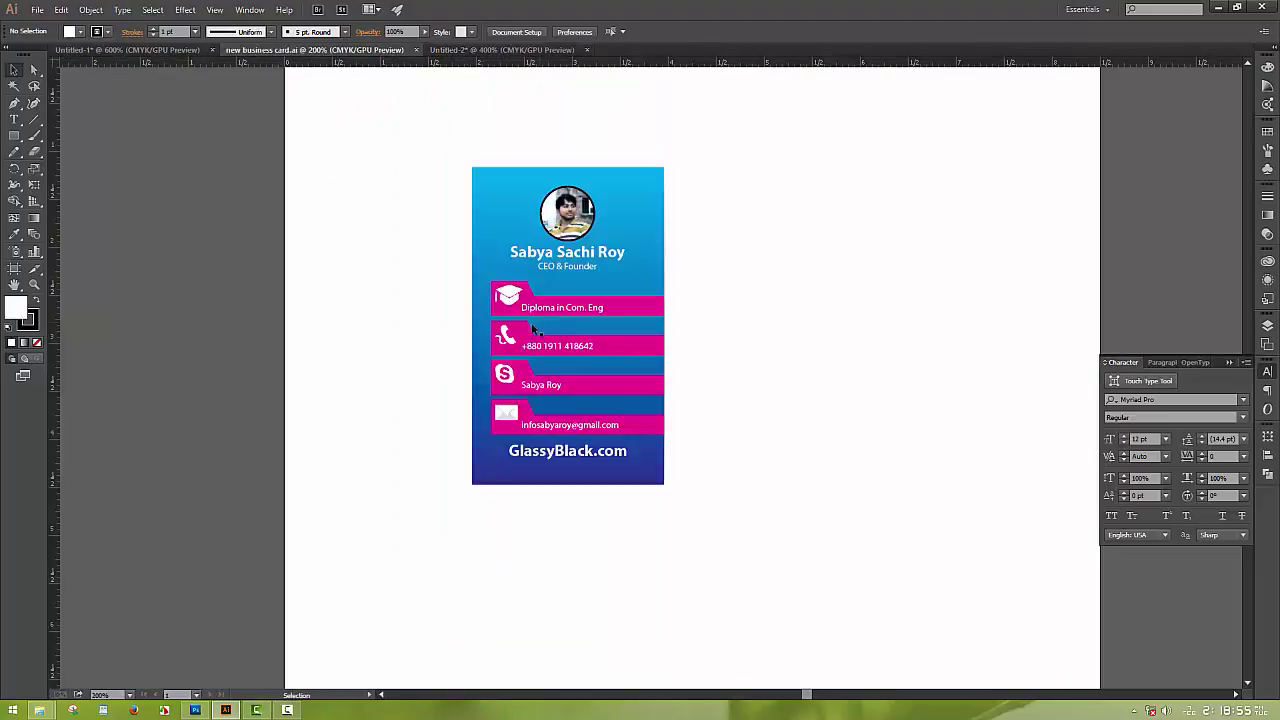
pyautogui.rightClick(510, 304)
pyautogui.click(548, 378)
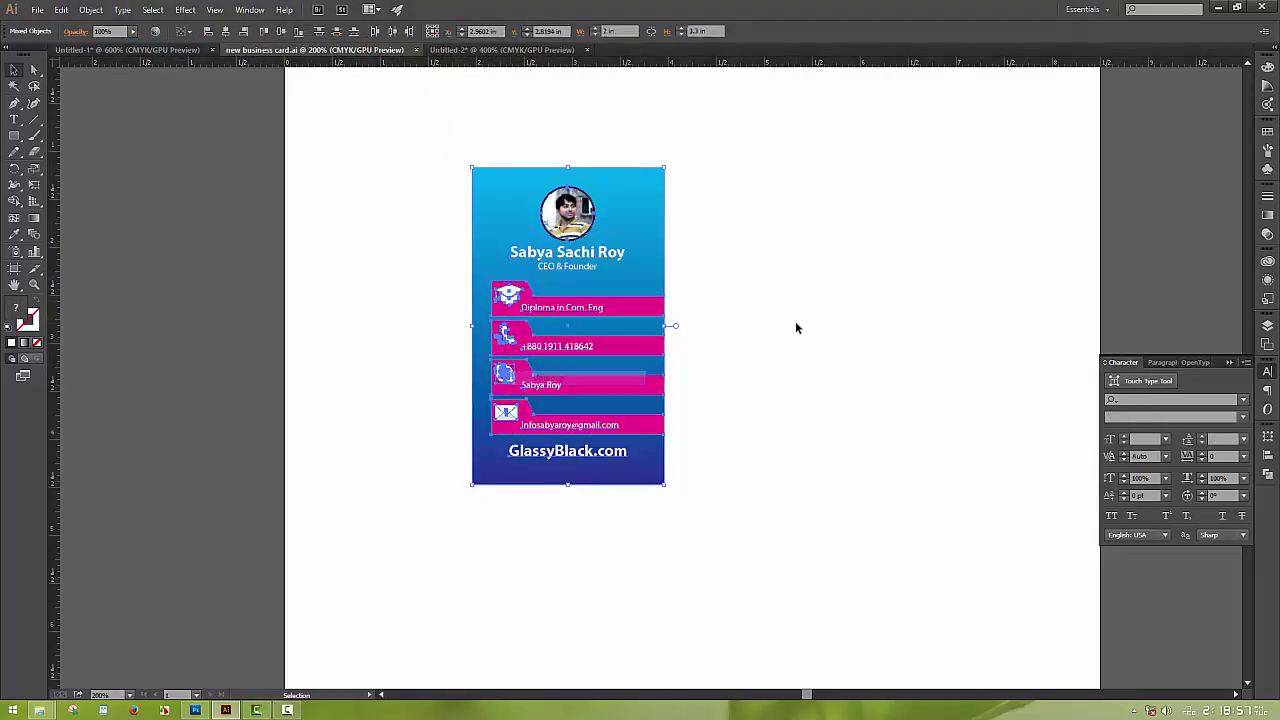
pyautogui.click(507, 316)
pyautogui.rightClick(503, 371)
pyautogui.click(548, 447)
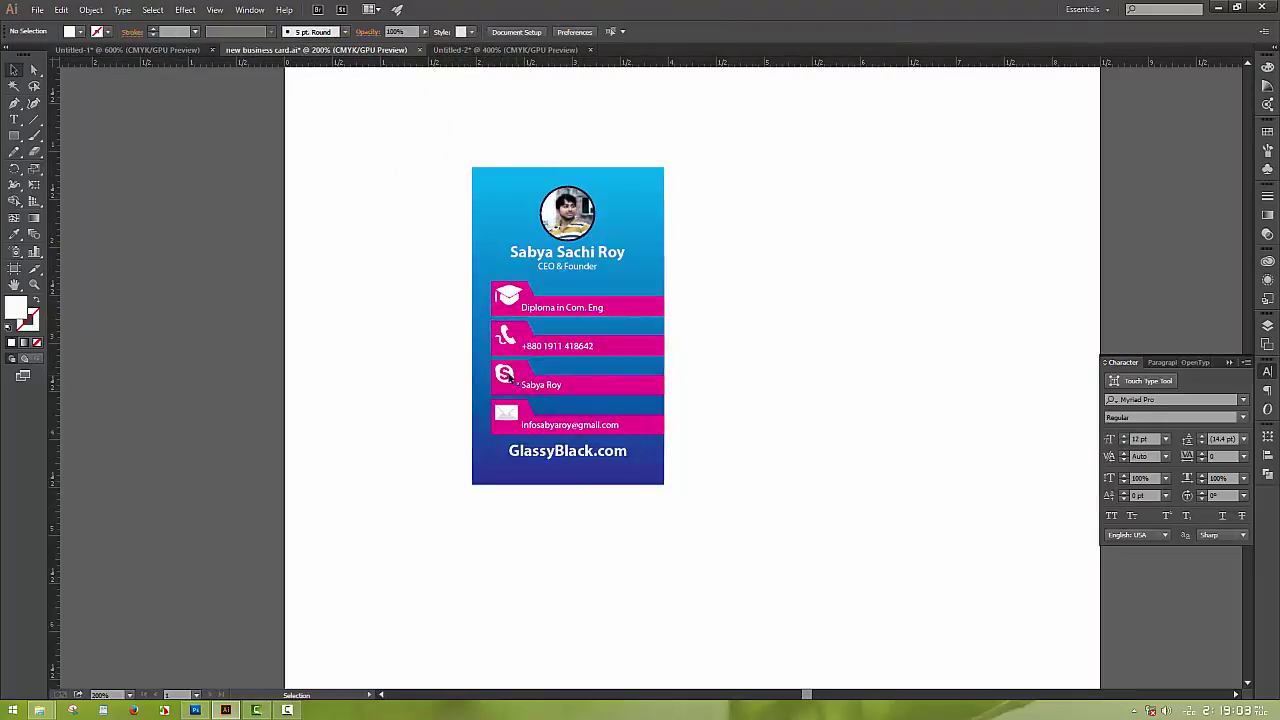
pyautogui.rightClick(510, 410)
pyautogui.click(545, 486)
# Step: Copy the four contact icons into the yellow card document, placed right of the card
pyautogui.click(127, 50)
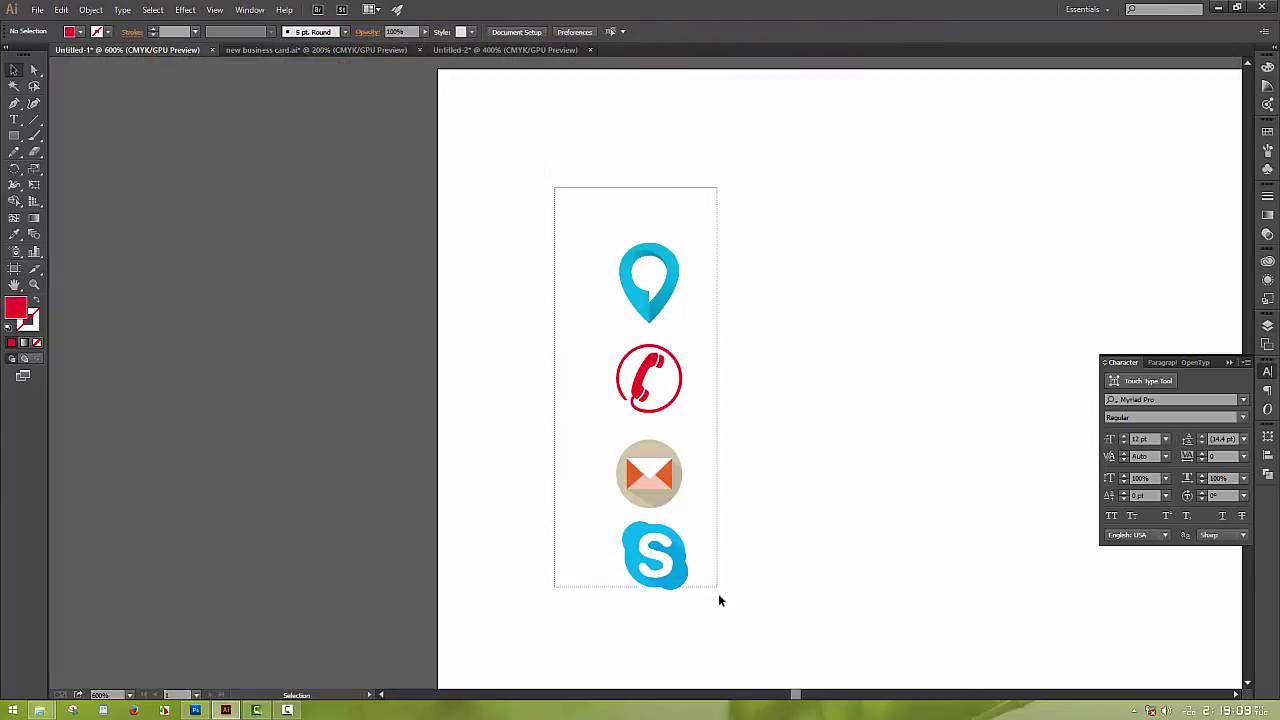
pyautogui.hotkey('ctrl', 'c')
pyautogui.hotkey('ctrl', 'shift', 'Tab')
pyautogui.hotkey('ctrl', 'v')
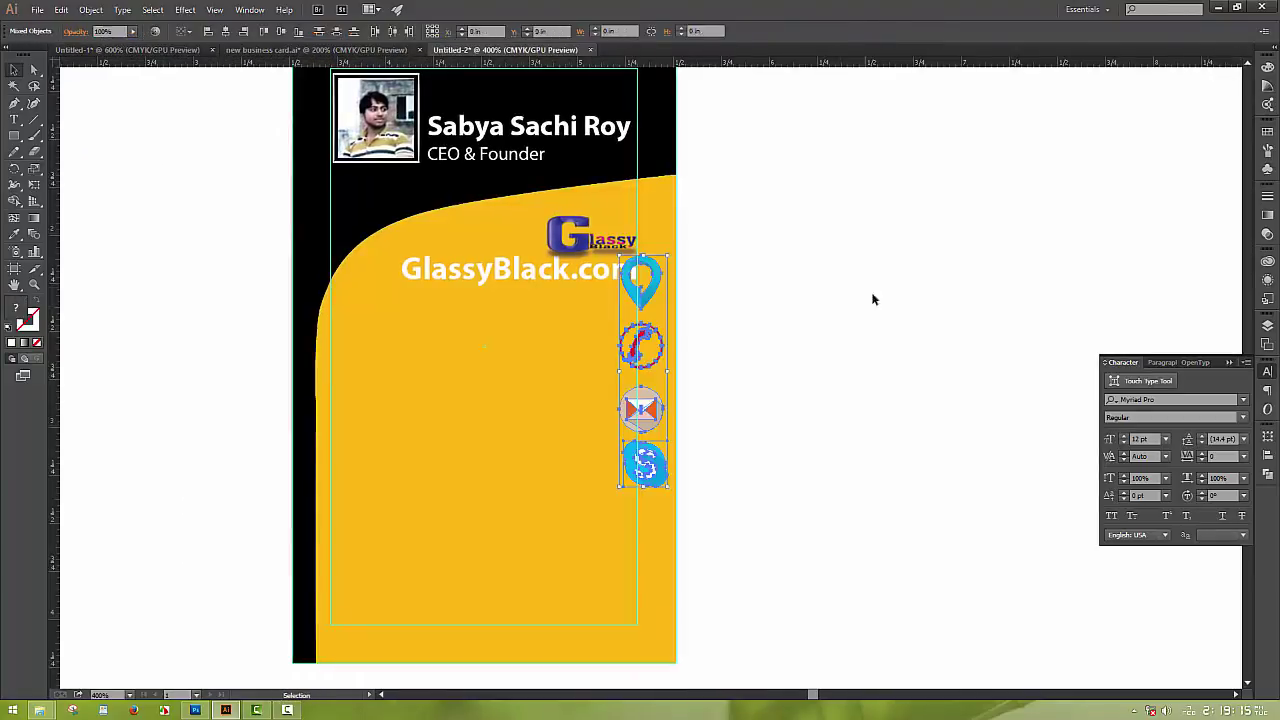
pyautogui.moveTo(777, 271); pyautogui.dragTo(940, 301)
pyautogui.scroll(5, 940, 301)
pyautogui.scroll(-3, 700, 320)
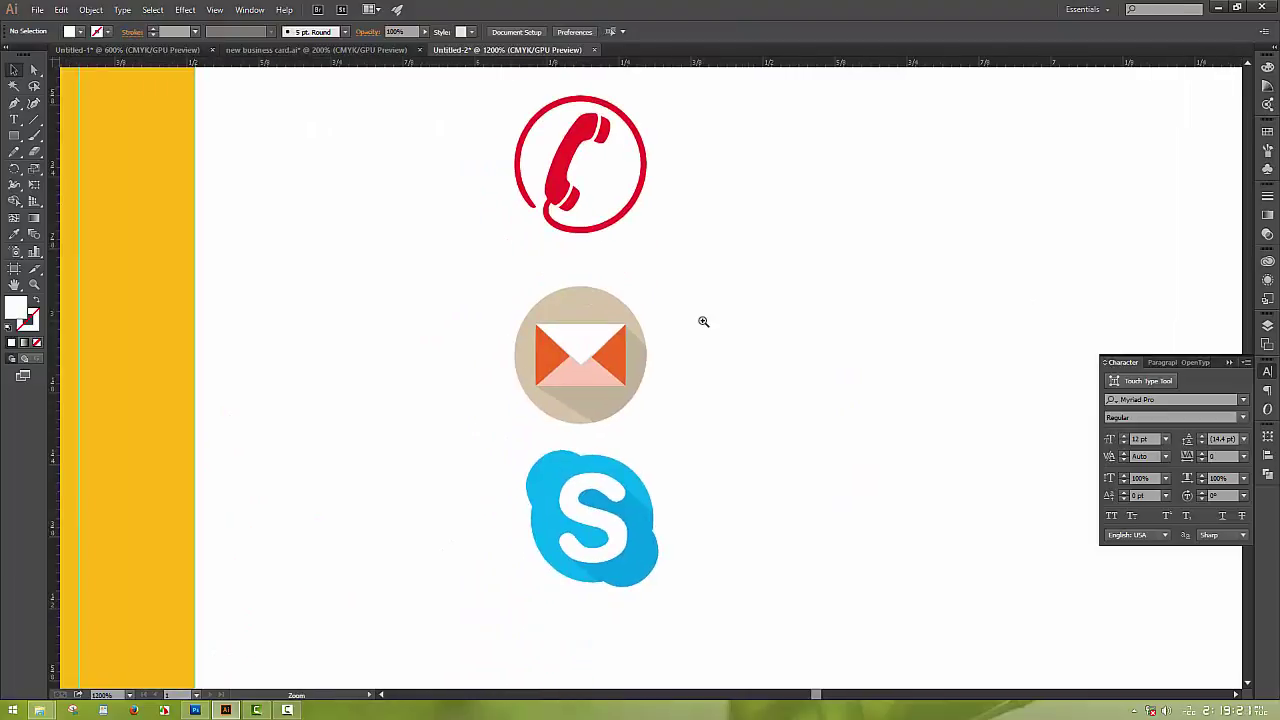
pyautogui.scroll(2, 630, 380)
# Step: Copy the pink Skype and envelope icons into the yellow card document
pyautogui.hotkey('ctrl', 'shift', 'Tab')
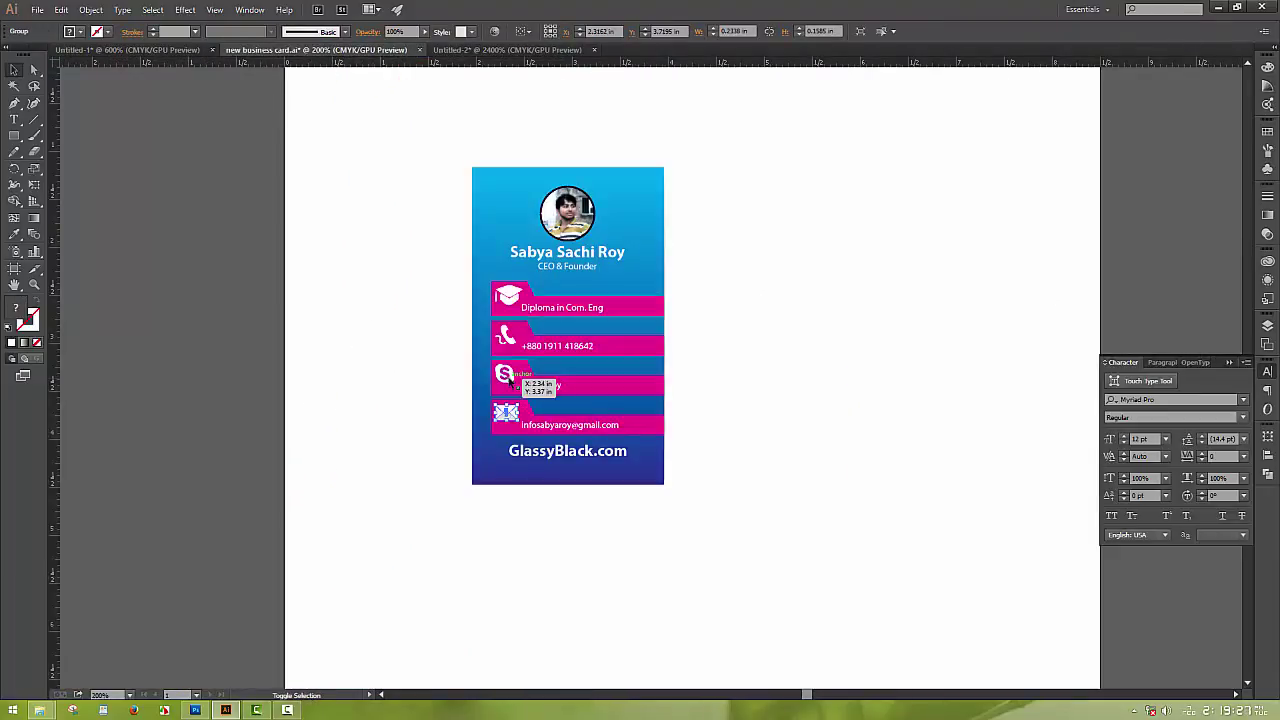
pyautogui.hotkey('ctrl', 'c')
pyautogui.hotkey('ctrl', 'Tab')
pyautogui.hotkey('ctrl', 'v')
# Step: Give the envelope's side flaps the mail icon's red-orange colour
pyautogui.click(477, 157)
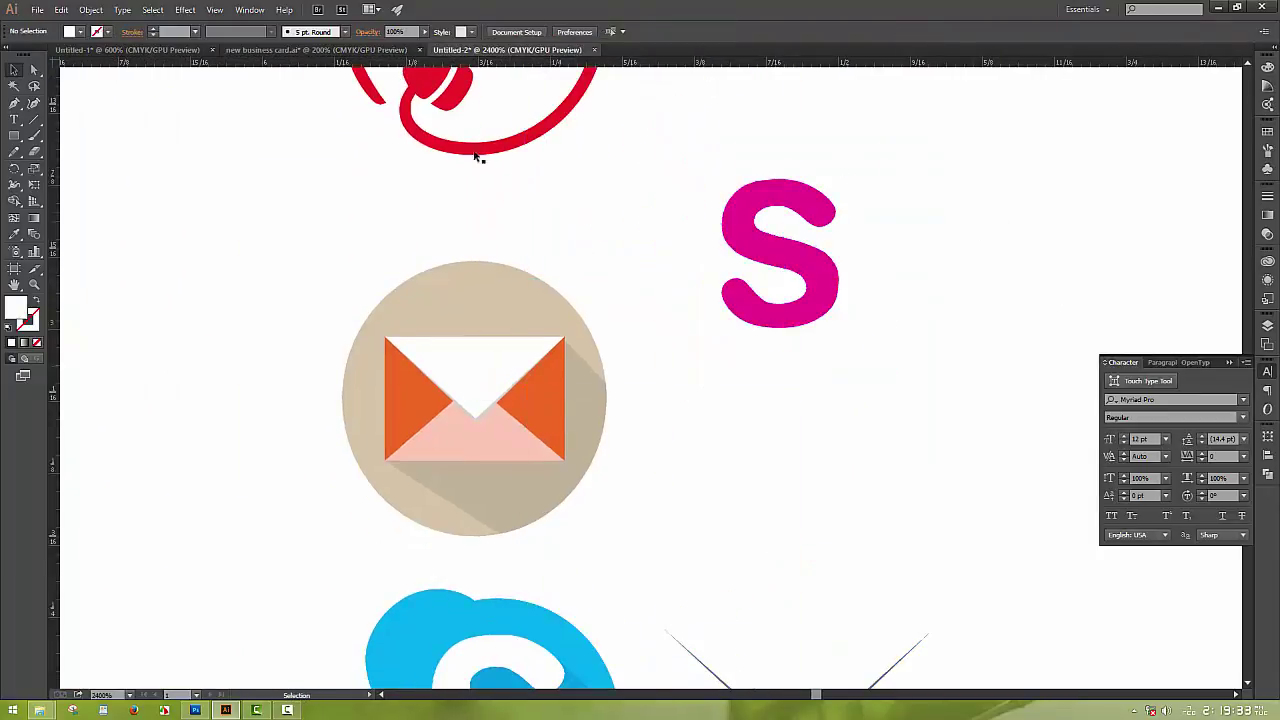
pyautogui.scroll(-5, 720, 340)
pyautogui.click(720, 420)
pyautogui.press('a')
pyautogui.click(744, 437)
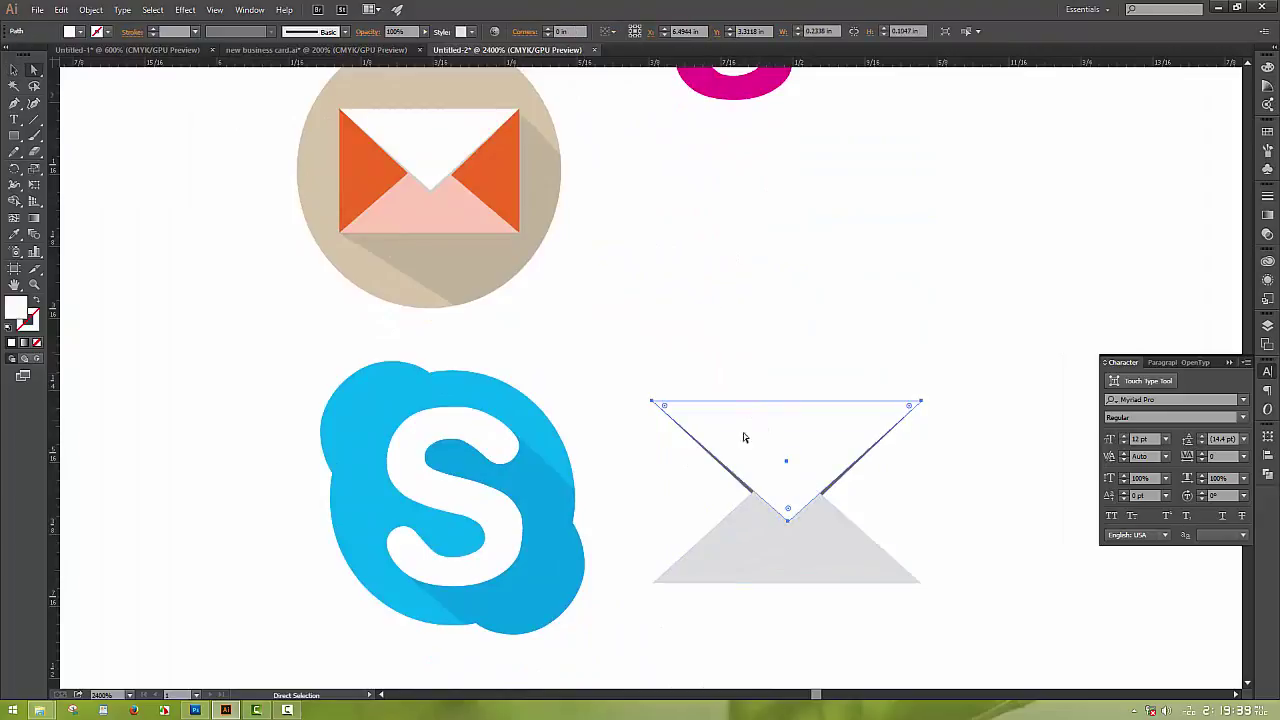
pyautogui.click(1267, 68)
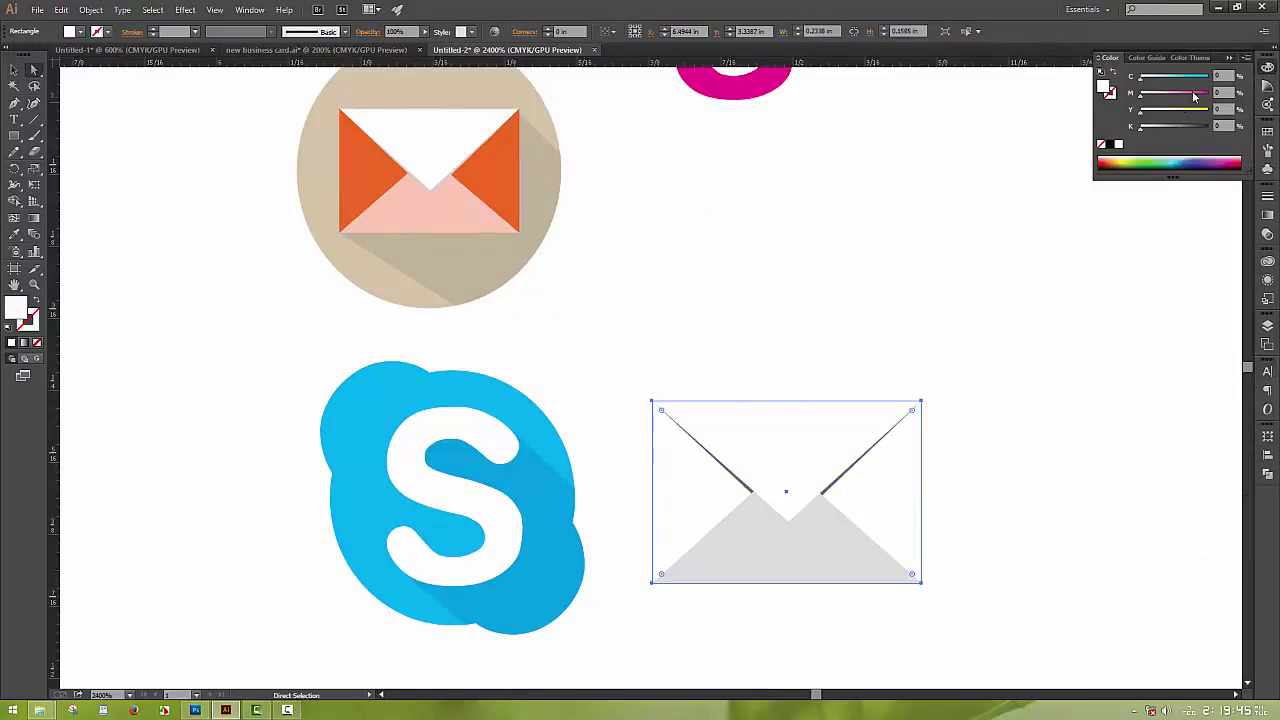
pyautogui.click(1174, 112)
pyautogui.moveTo(1193, 96)
pyautogui.mouseDown()
pyautogui.moveTo(1208, 93)
pyautogui.moveTo(1166, 92)
pyautogui.mouseUp()
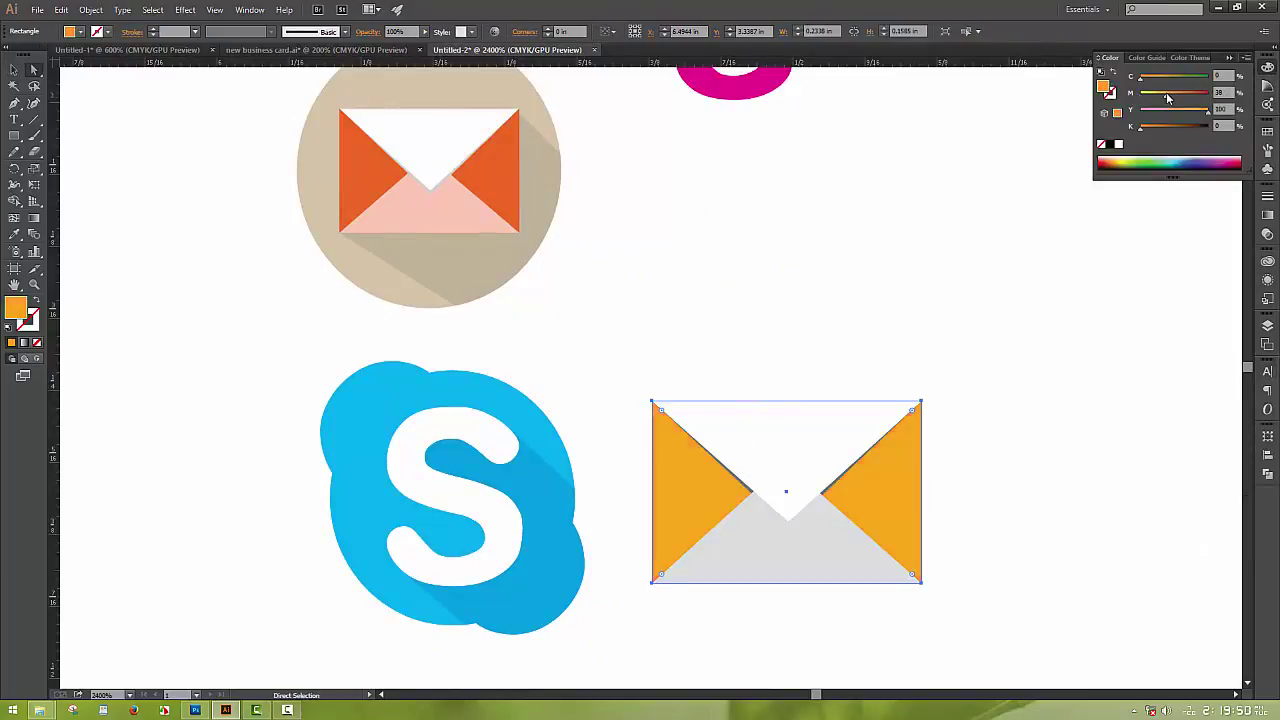
pyautogui.click(27, 237)
pyautogui.click(375, 165)
pyautogui.press('v')
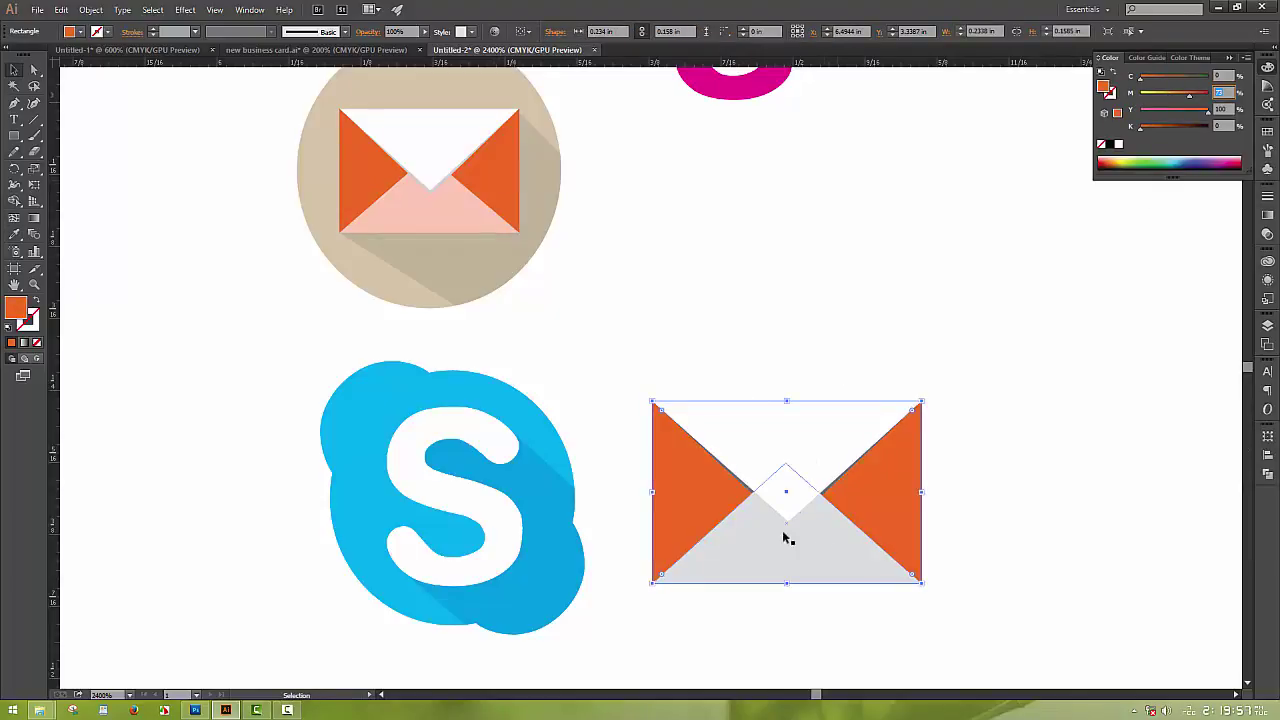
# Step: Give the envelope's grey bottom triangle the mail icon's pale pink
pyautogui.press('a')
pyautogui.click(819, 530)
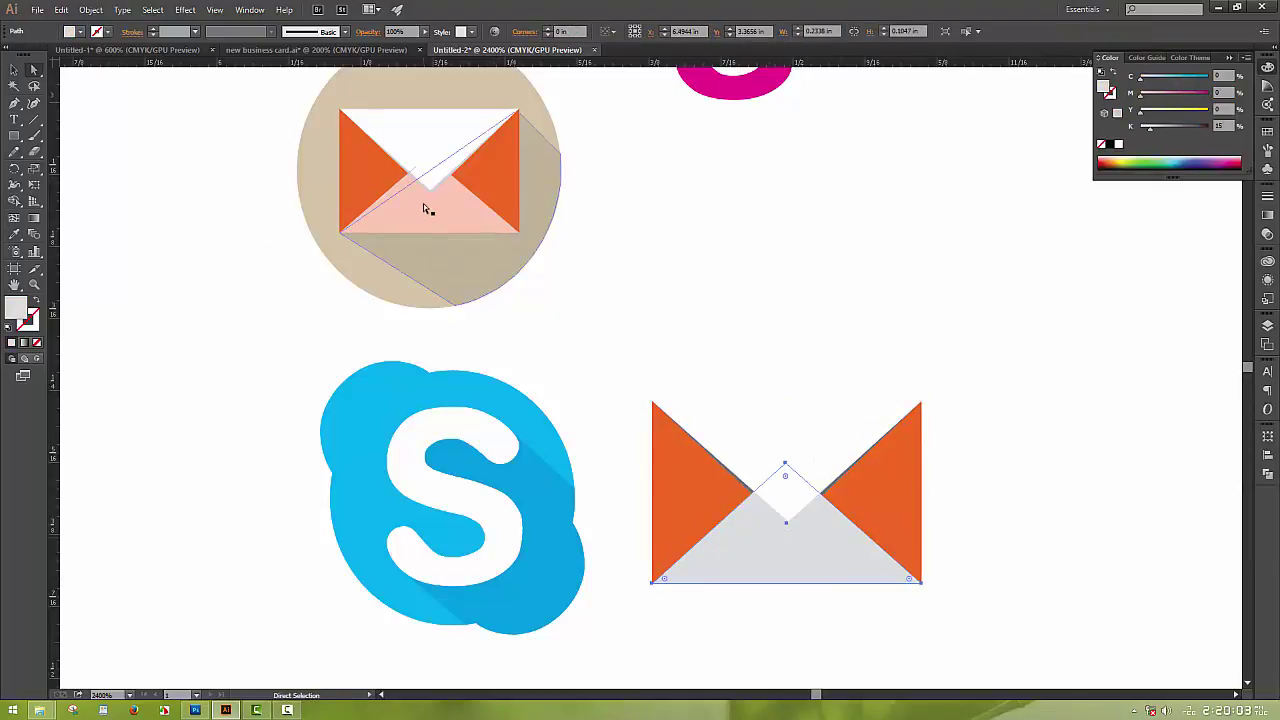
pyautogui.press('i')
pyautogui.click(423, 205)
pyautogui.press('v')
pyautogui.click(826, 394)
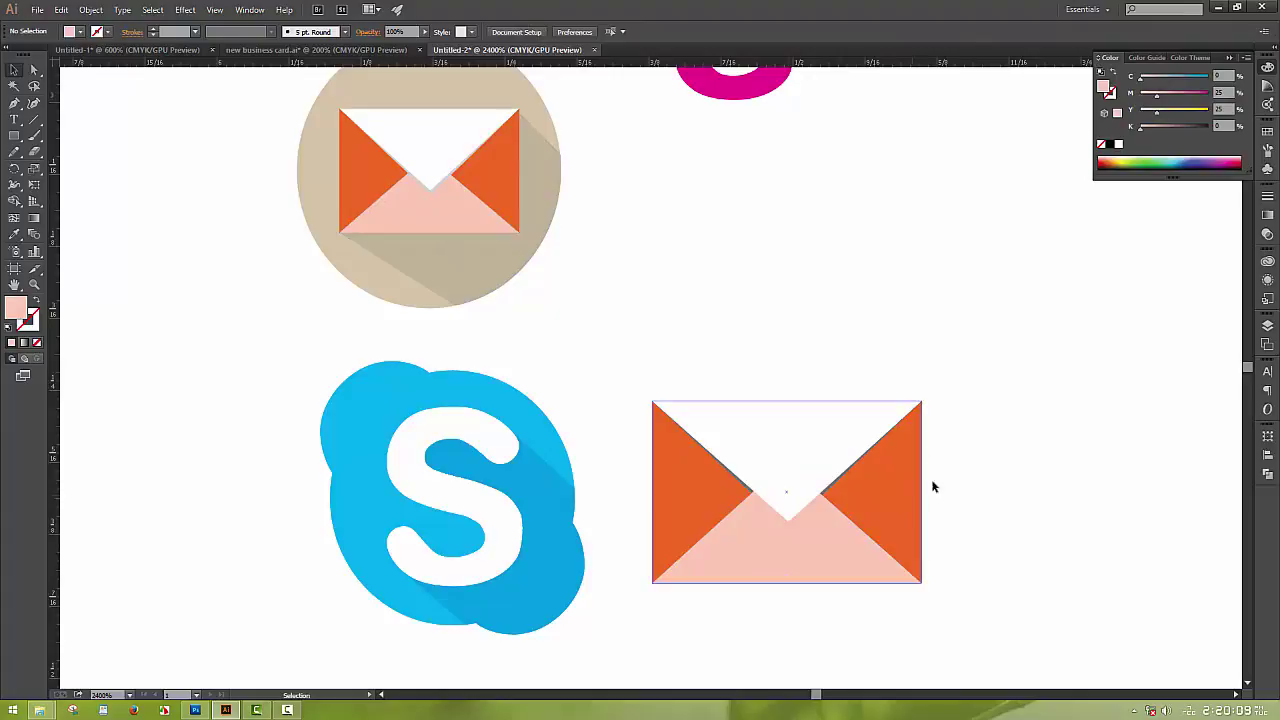
# Step: Shrink the recoloured envelope and place it beside the Skype icon
pyautogui.scroll(1, 592, 363)
pyautogui.hscroll(1, 592, 363)
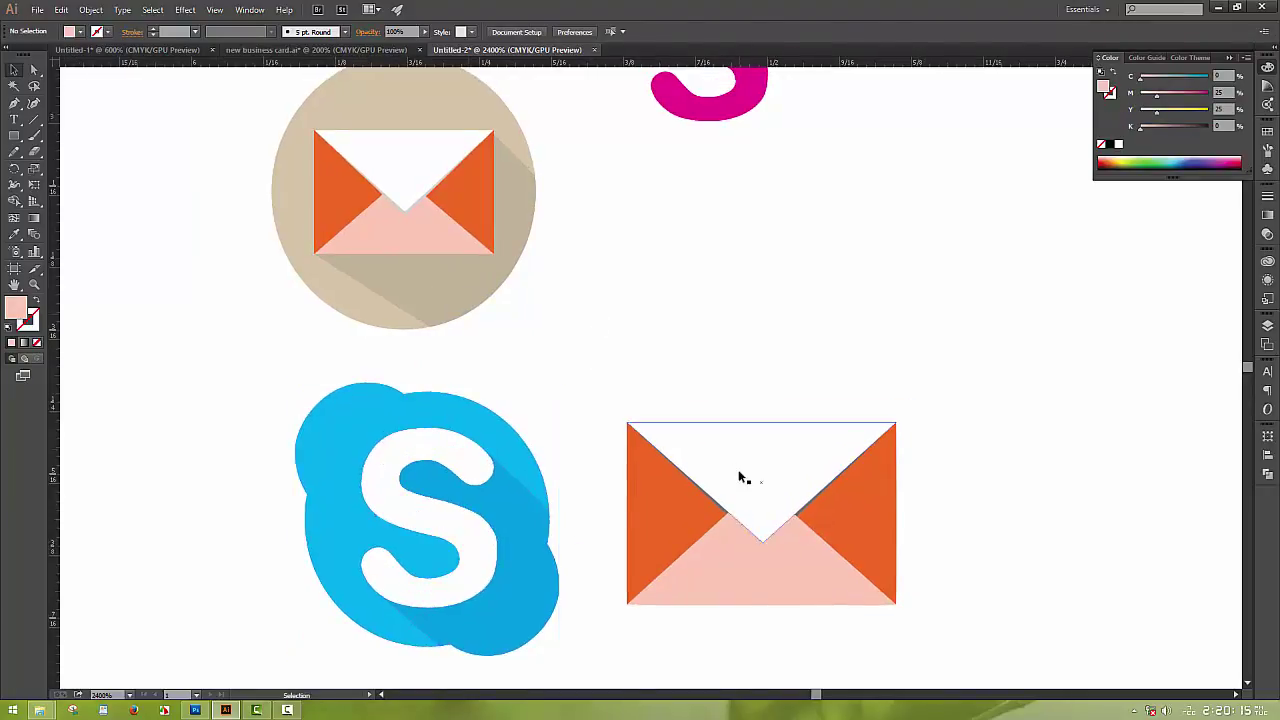
pyautogui.click(865, 521)
pyautogui.moveTo(898, 605); pyautogui.dragTo(837, 563)
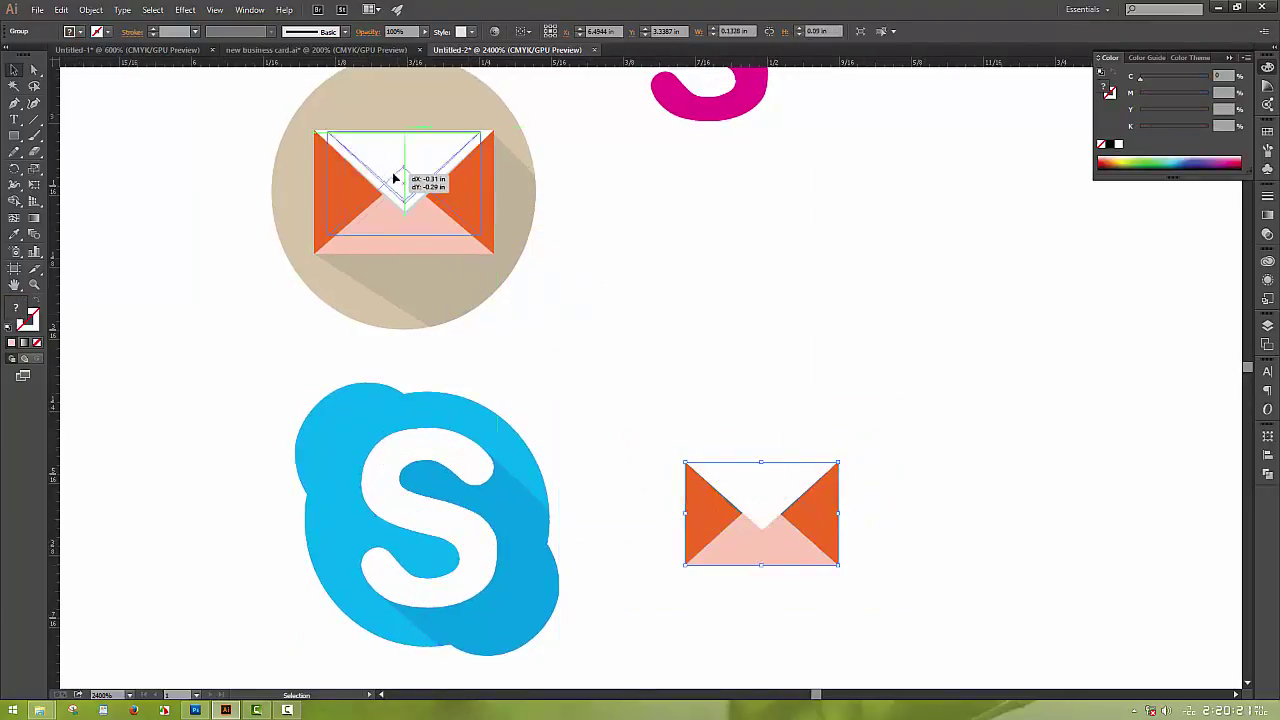
pyautogui.moveTo(760, 520); pyautogui.dragTo(401, 203)
pyautogui.moveTo(486, 243); pyautogui.dragTo(493, 253)
pyautogui.click(691, 469)
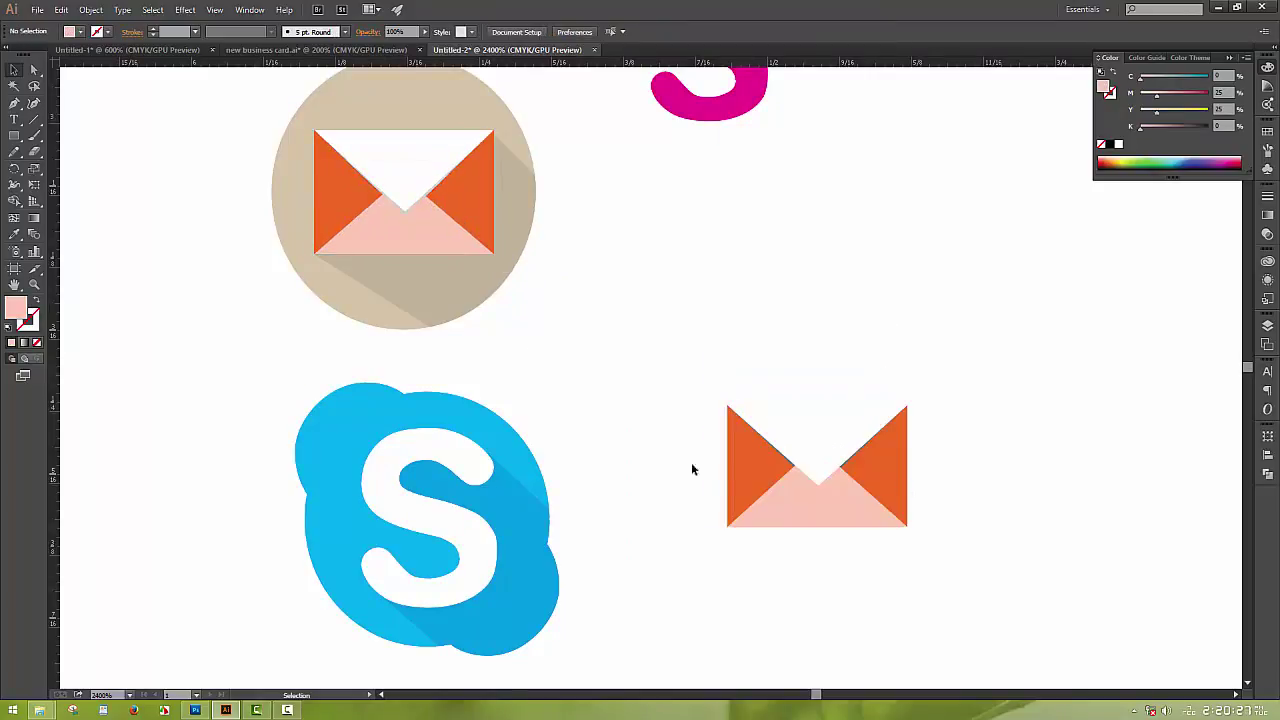
# Step: Draw a new circle for the second envelope and size it to 0.3
pyautogui.moveTo(14, 135); pyautogui.dragTo(70, 168)
pyautogui.click(680, 240)
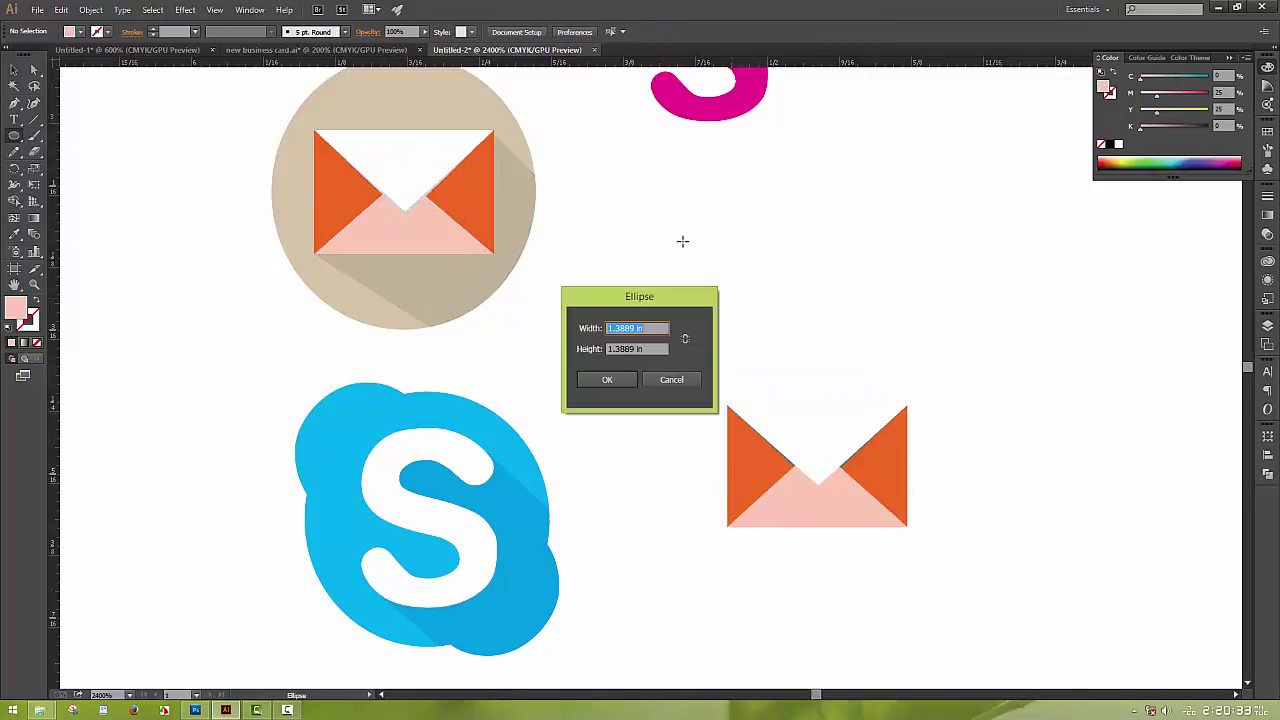
pyautogui.press('Return')
pyautogui.hotkey('ctrl', 'z')
pyautogui.click(703, 284)
pyautogui.write('0')
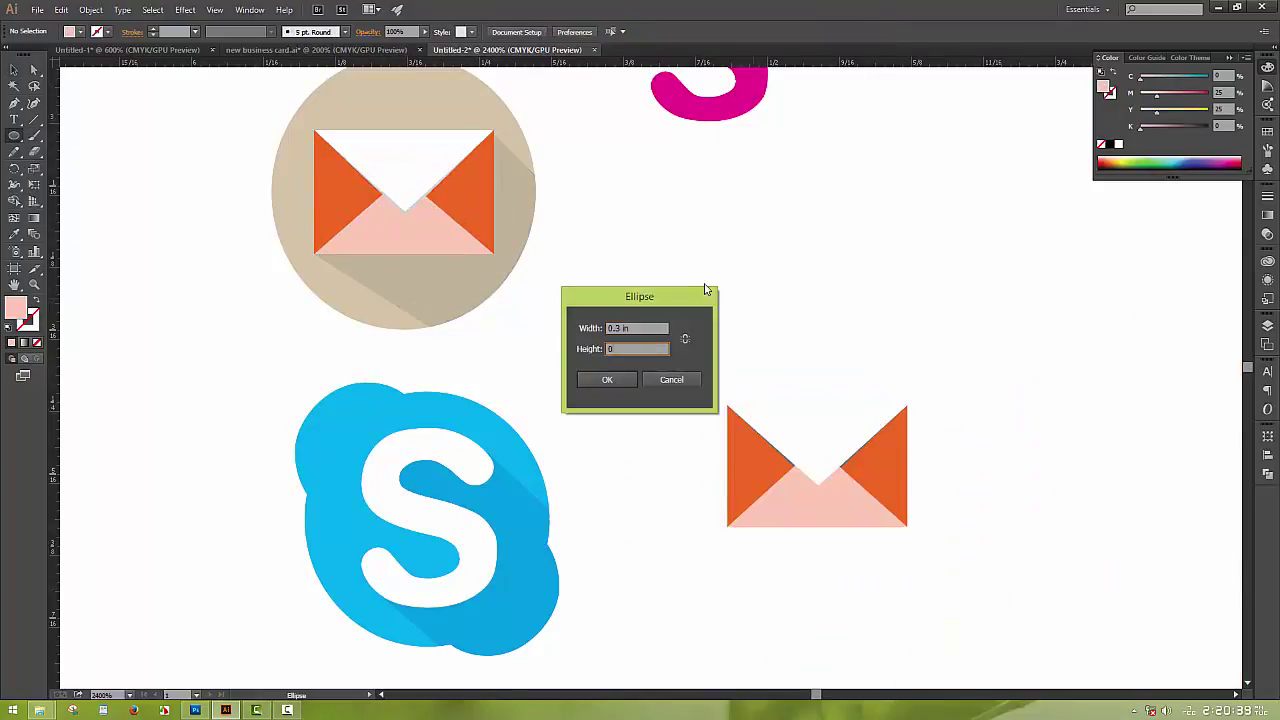
pyautogui.write('.3')
pyautogui.press('Return')
pyautogui.press('v')
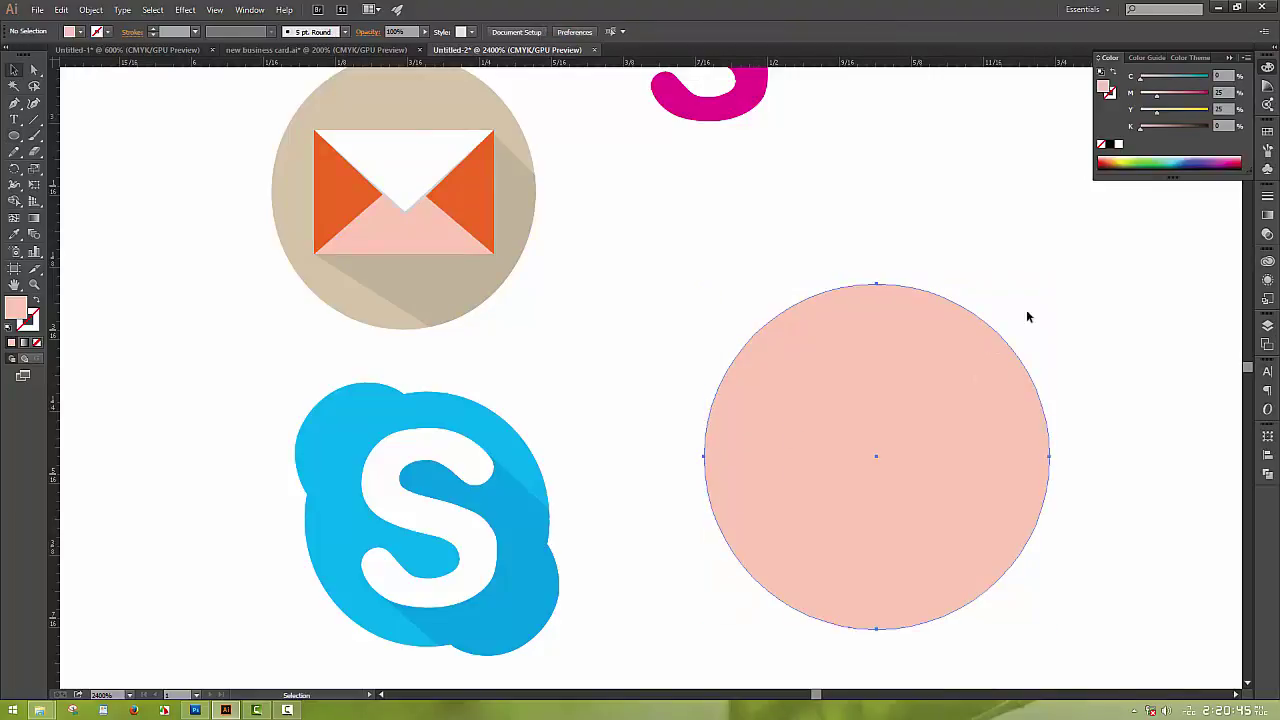
pyautogui.moveTo(1050, 285); pyautogui.dragTo(1006, 325)
# Step: Place the circle behind the envelope and centre the envelope on it
pyautogui.moveTo(908, 423); pyautogui.dragTo(856, 433)
pyautogui.hotkey('ctrl', 'f')
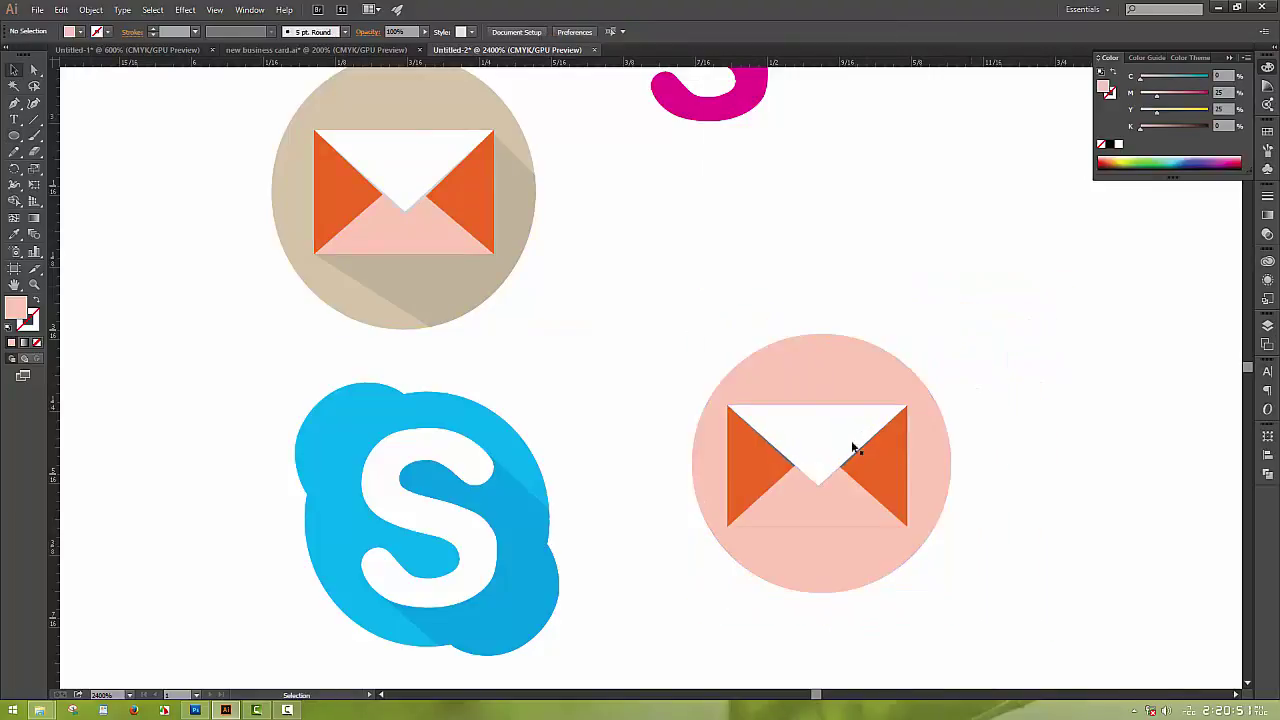
pyautogui.click(1266, 455)
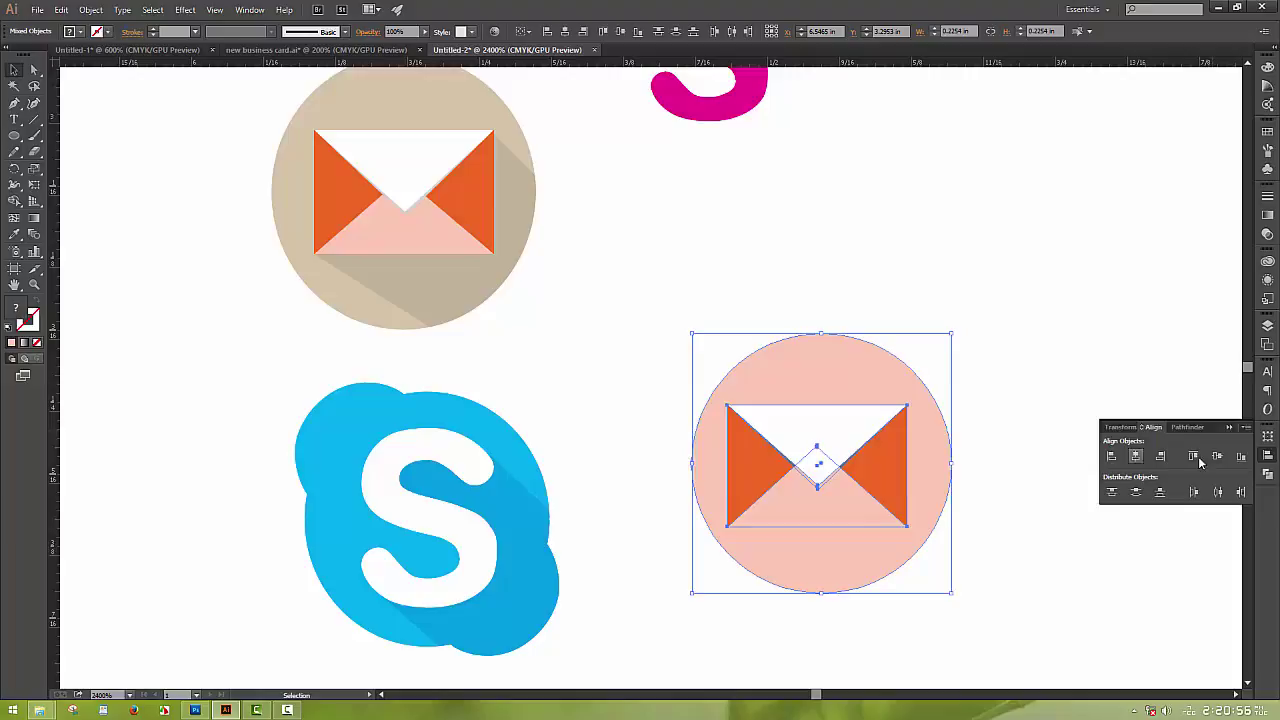
pyautogui.click(1085, 365)
pyautogui.click(929, 449)
# Step: Fill the circle with the first mail icon's beige, C 16 M 20 Y 34 K 0
pyautogui.click(480, 270)
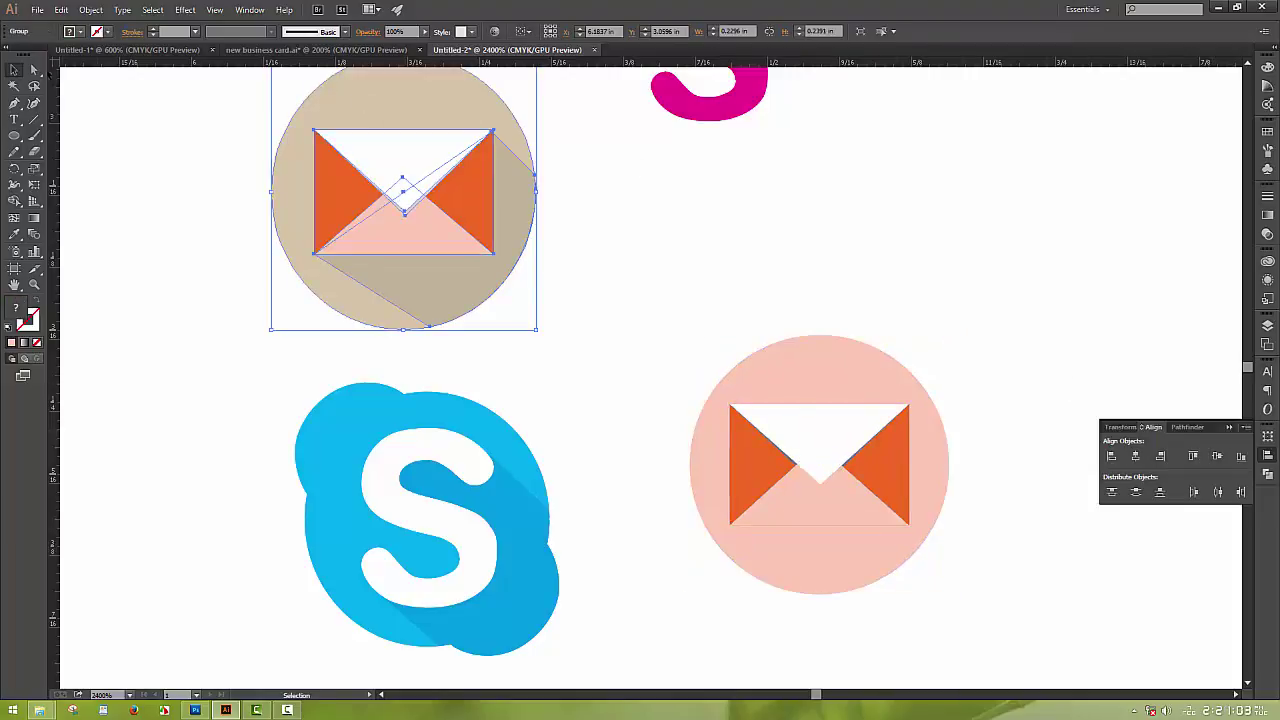
pyautogui.press('a')
pyautogui.click(437, 100)
pyautogui.click(1267, 67)
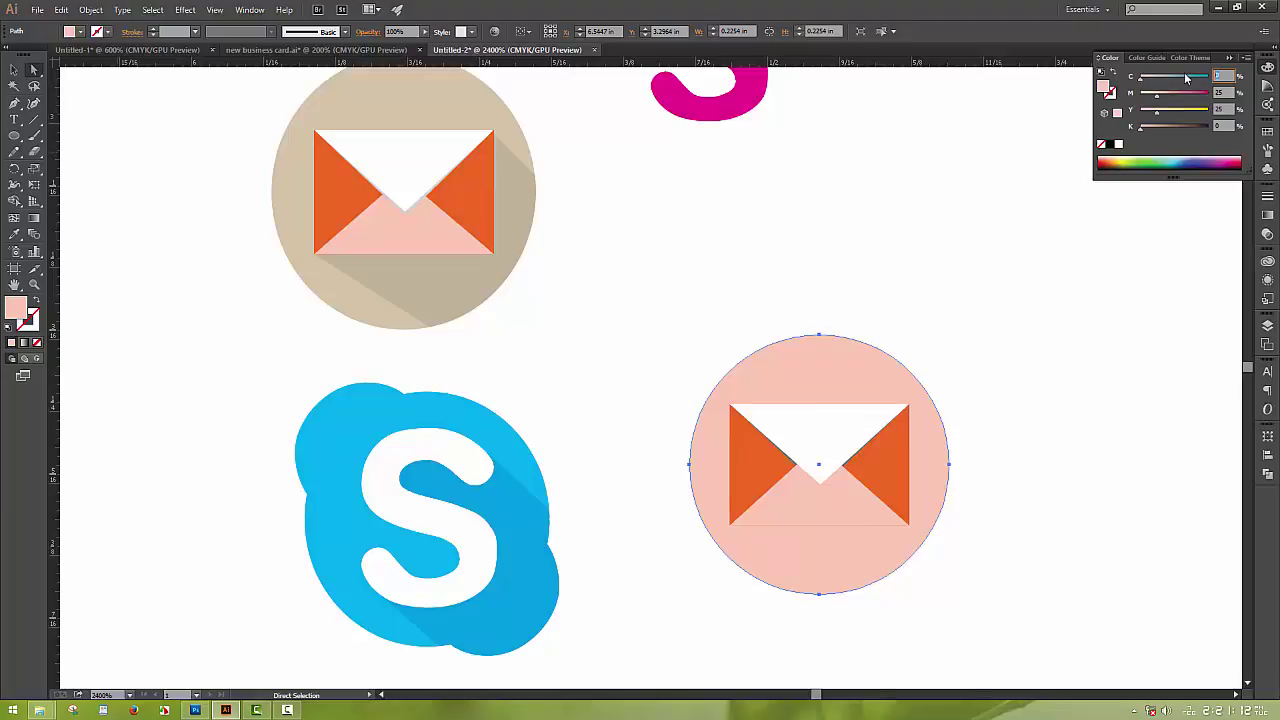
pyautogui.write('16')
pyautogui.press('Tab')
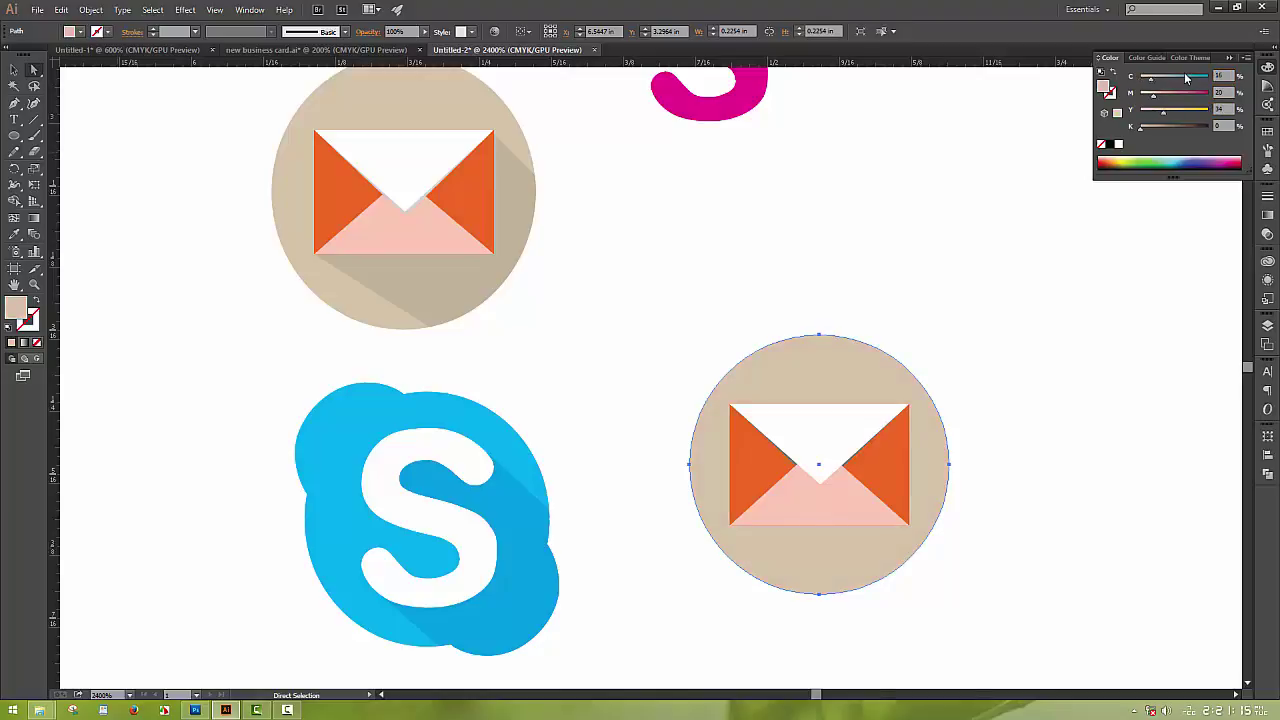
pyautogui.click(1015, 311)
# Step: Draw the long-shadow polygon from the envelope's corners out past the circle
pyautogui.click(660, 460)
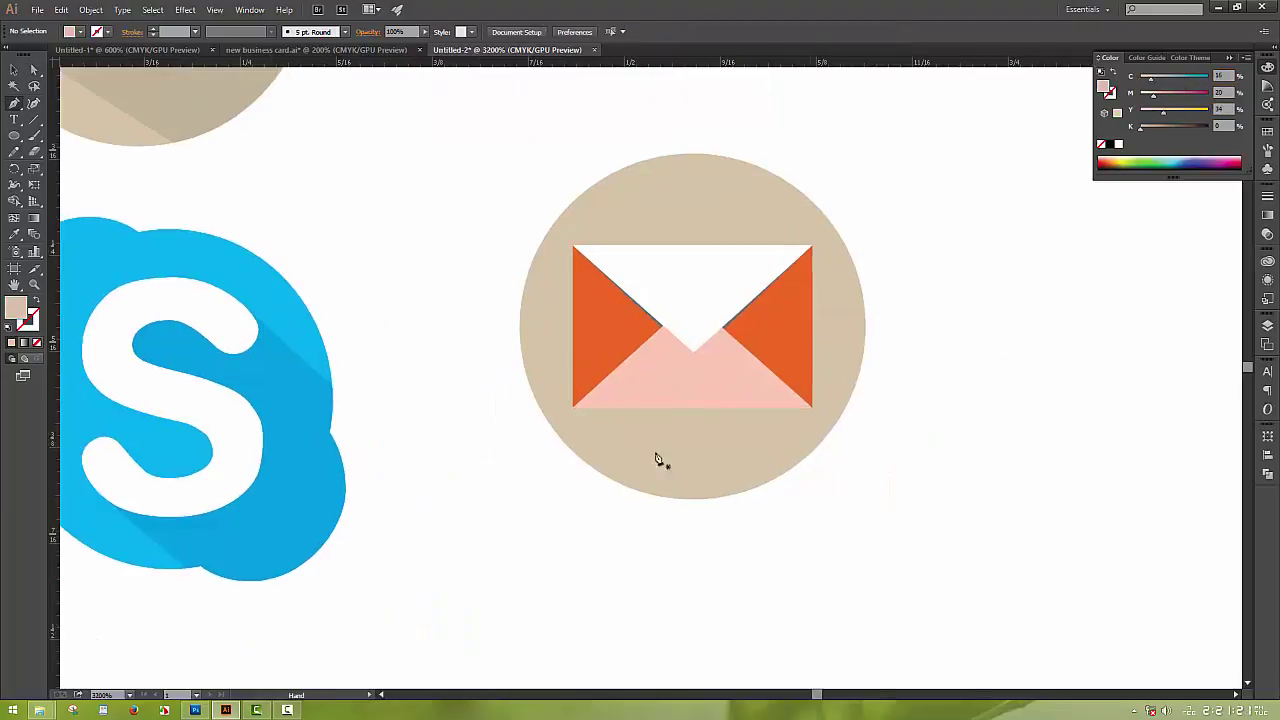
pyautogui.click(630, 404)
pyautogui.click(534, 372)
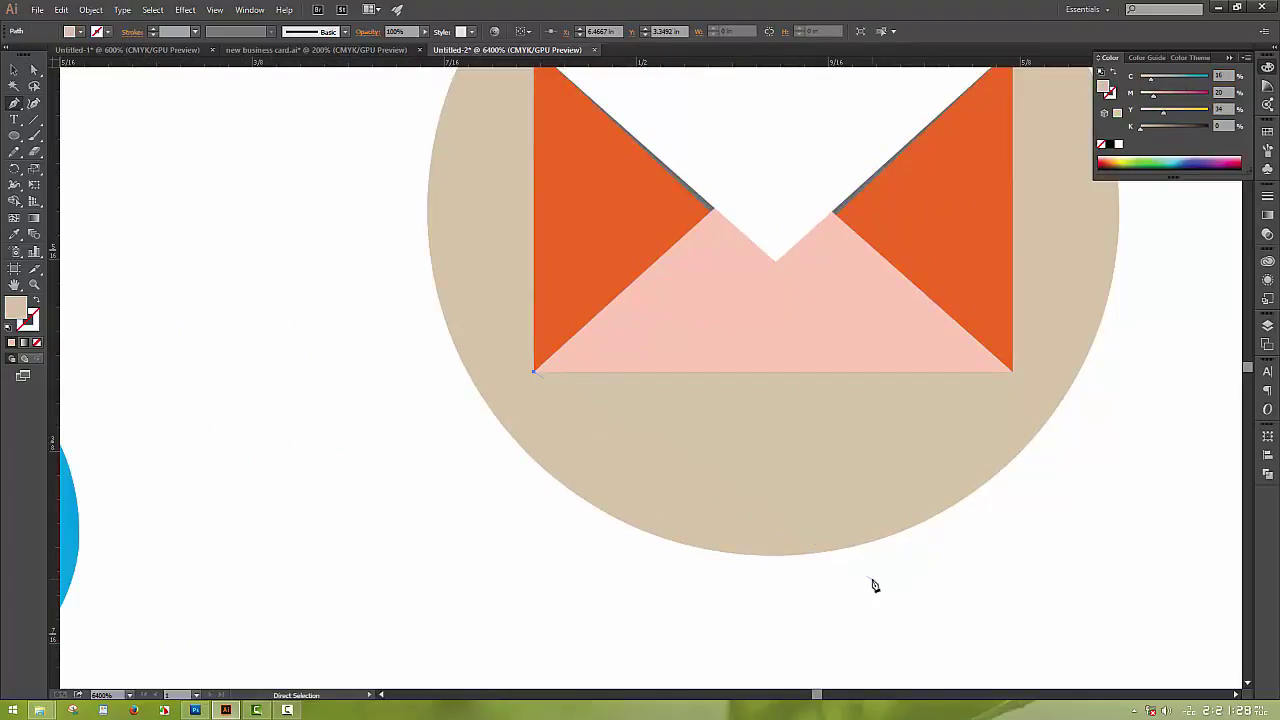
pyautogui.hotkey('ctrl', '-')
pyautogui.hotkey('ctrl', '-')
pyautogui.hotkey('ctrl', '+')
pyautogui.click(871, 556)
pyautogui.click(1114, 406)
pyautogui.click(1105, 284)
pyautogui.moveTo(968, 179); pyautogui.dragTo(948, 255)
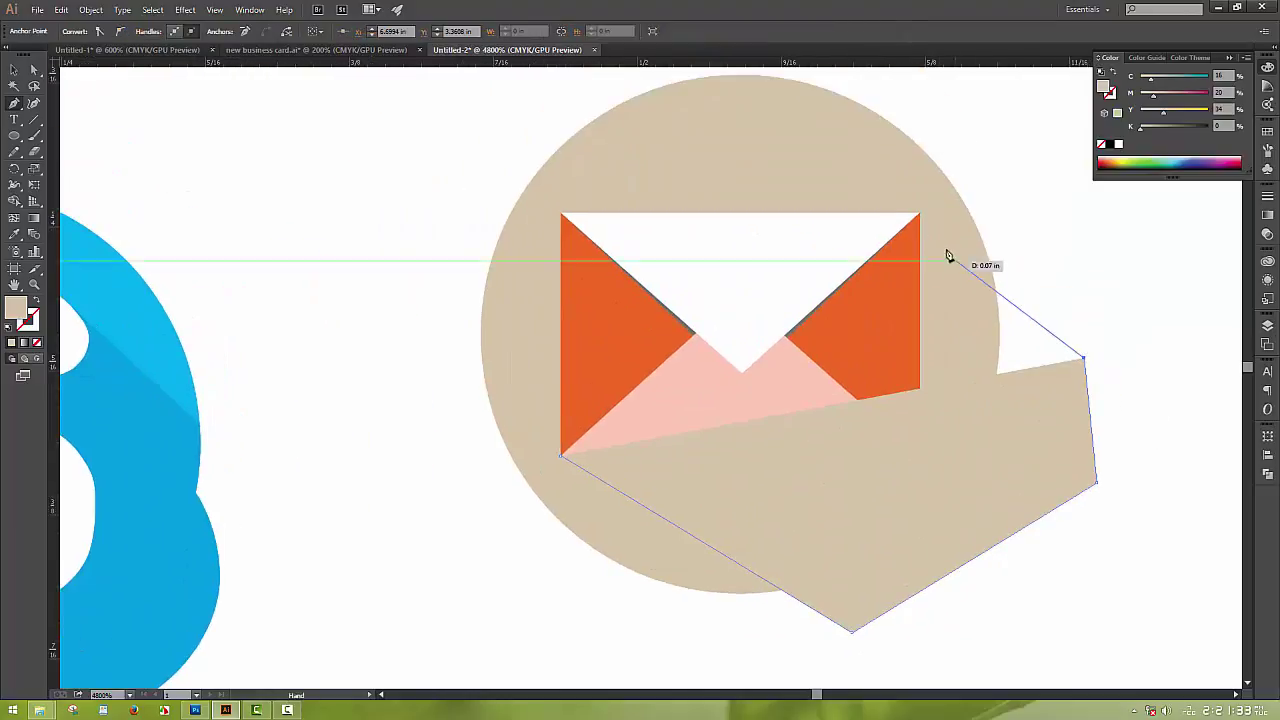
pyautogui.click(918, 214)
pyautogui.click(560, 456)
# Step: Paste a copy of the beige circle in place on top of the shadow
pyautogui.press('v')
pyautogui.click(810, 145)
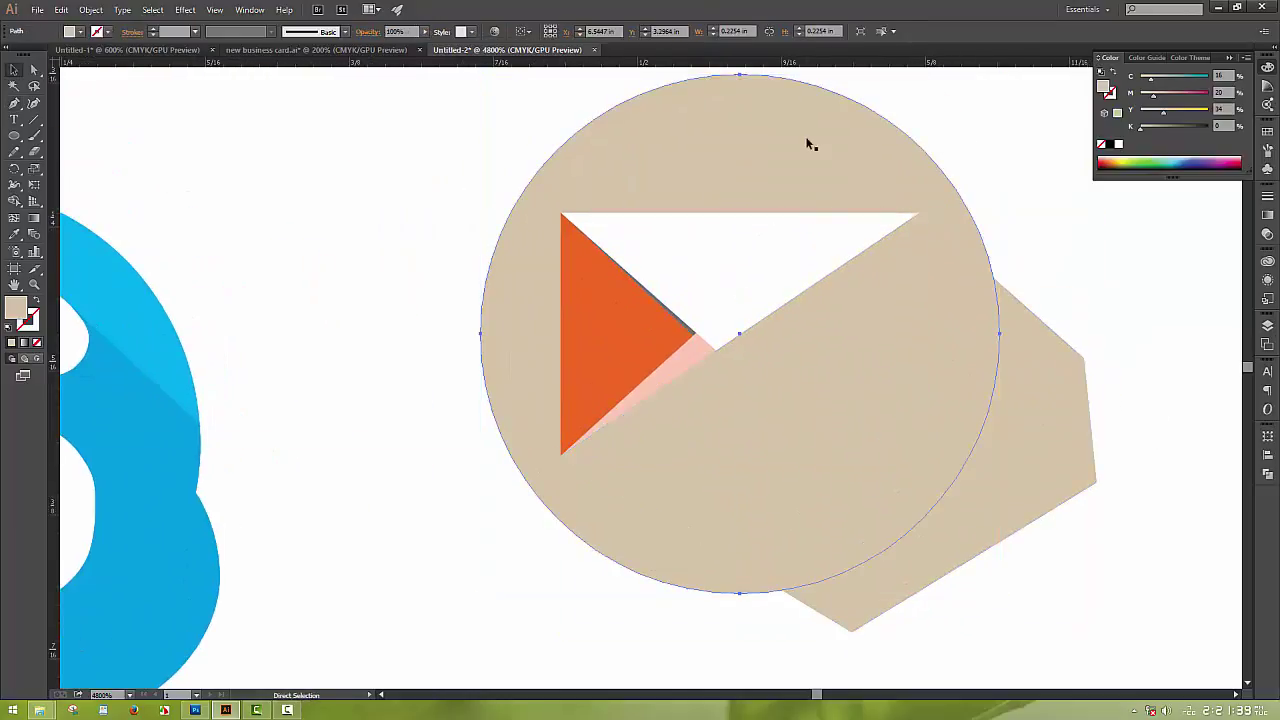
pyautogui.press('v')
pyautogui.hotkey('ctrl', 'shift', ']')
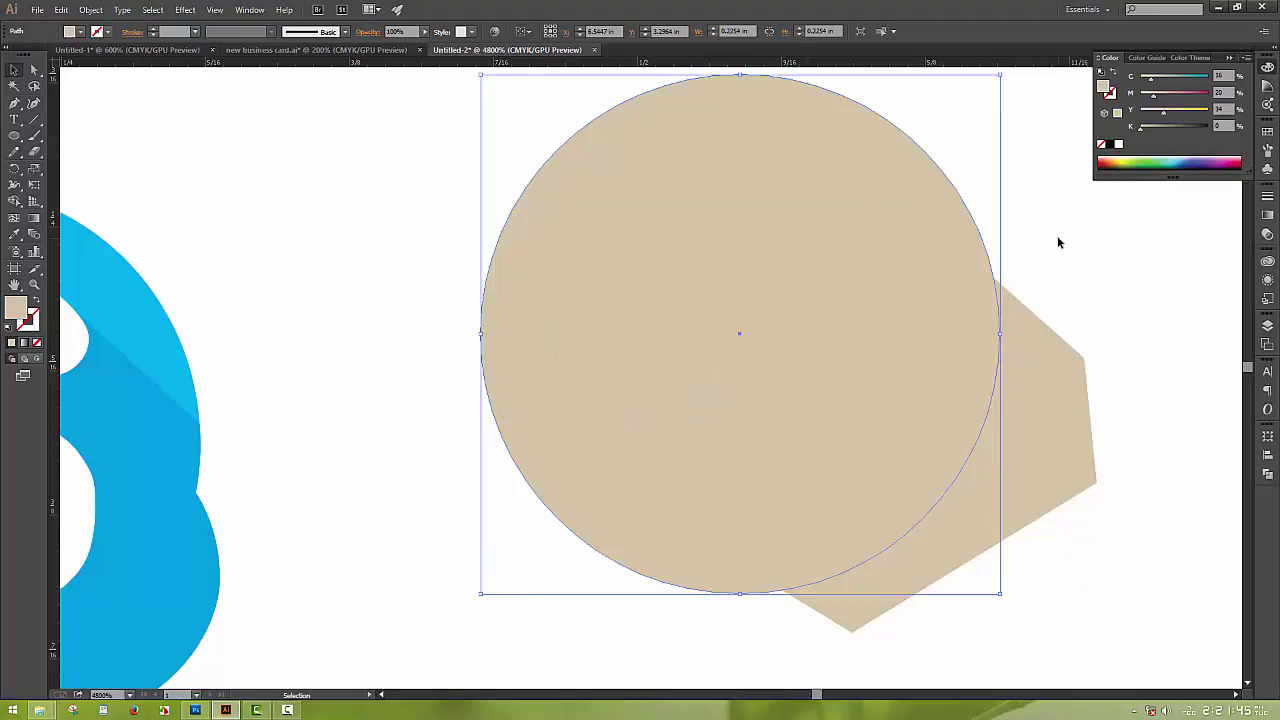
pyautogui.hotkey('ctrl', 'z')
pyautogui.hotkey('ctrl', 'z')
pyautogui.hotkey('ctrl', 'shift', 'z')
pyautogui.click(65, 12)
pyautogui.click(82, 74)
pyautogui.click(61, 10)
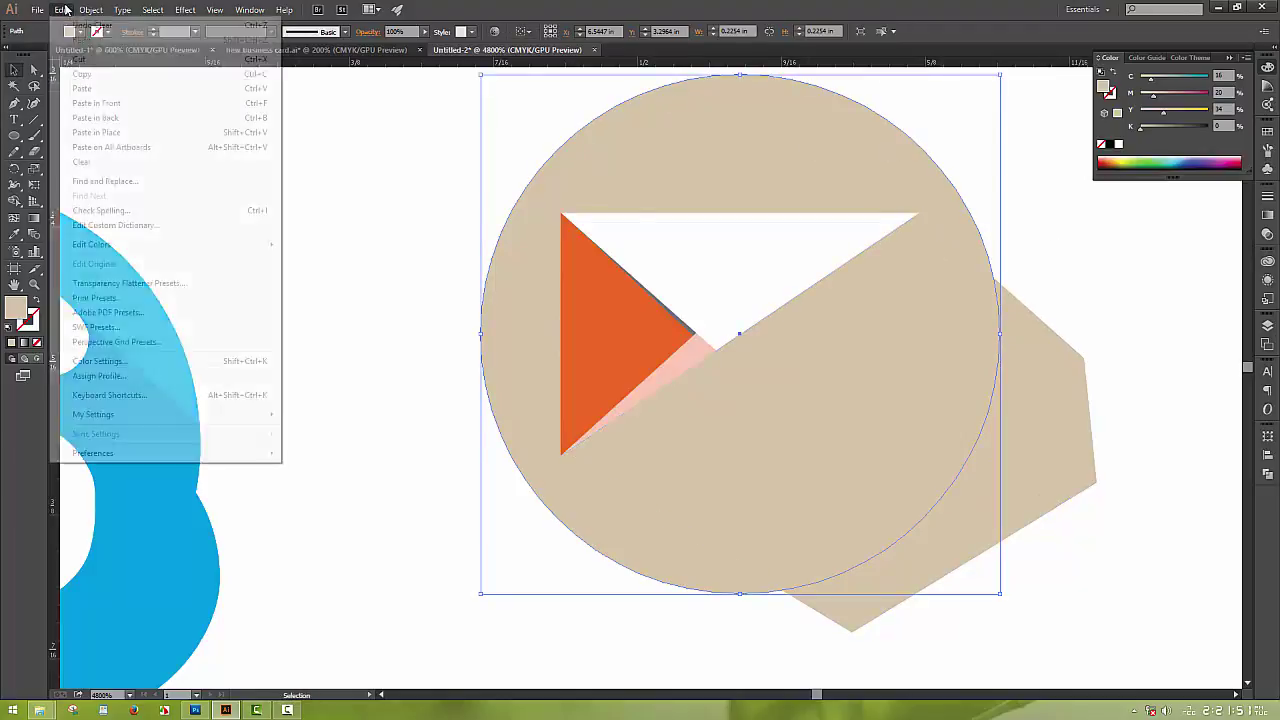
pyautogui.click(108, 137)
# Step: Pathfinder-divide the shadow by the circle copy, delete the outside piece, and send it backward
pyautogui.keyDown('shift'); pyautogui.click(1062, 362); pyautogui.keyUp('shift')
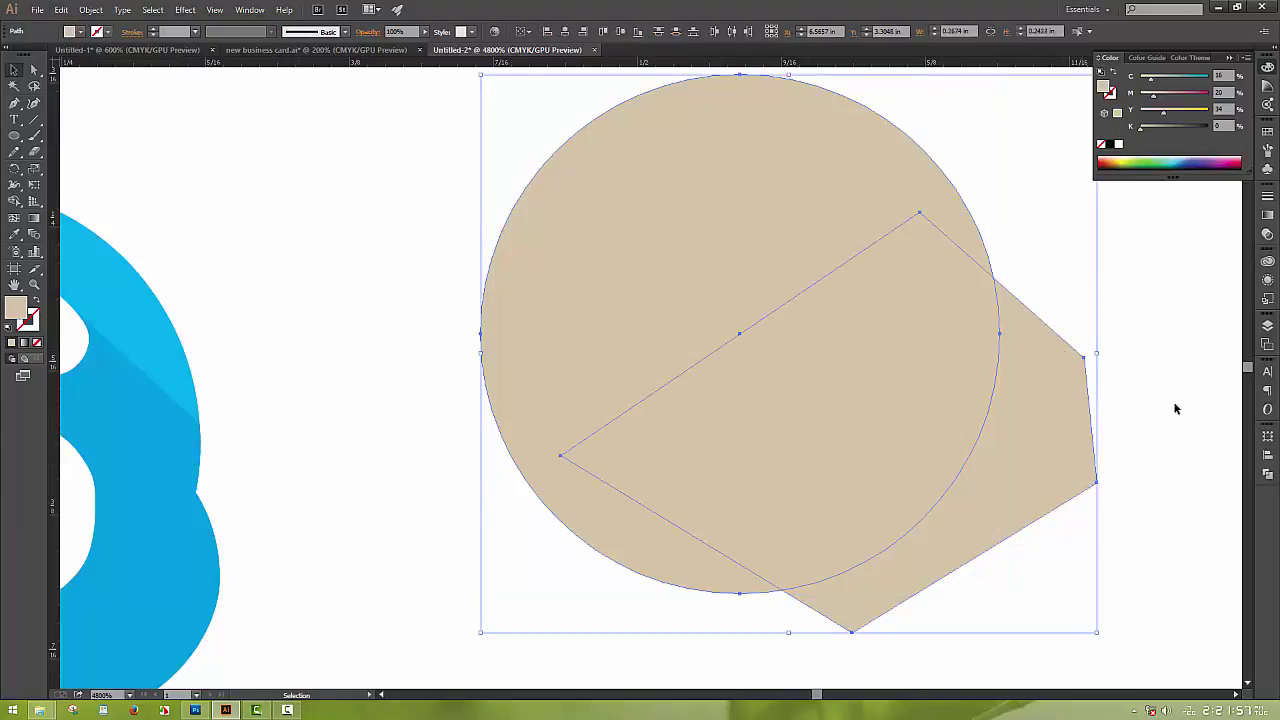
pyautogui.click(1267, 456)
pyautogui.rightClick(1049, 394)
pyautogui.click(1113, 487)
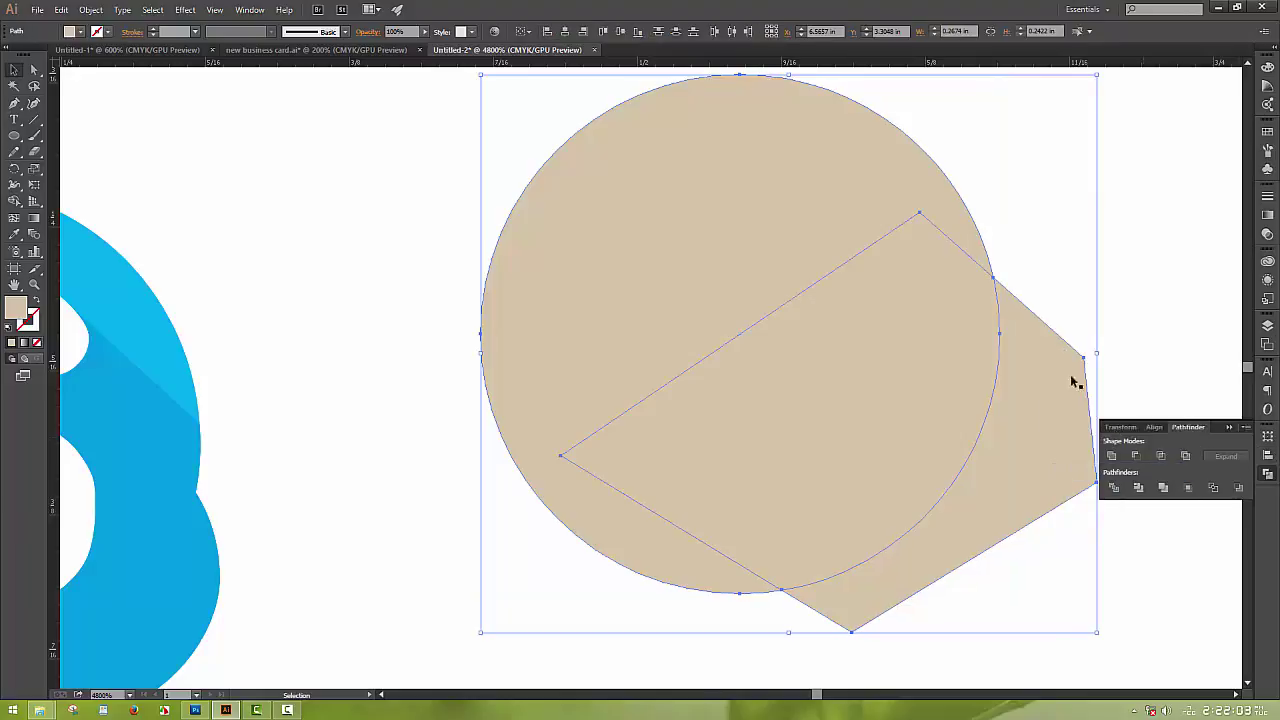
pyautogui.click(1066, 360)
pyautogui.press('Delete')
pyautogui.click(972, 300)
pyautogui.hotkey('ctrl', '[')
# Step: Cut and paste the envelope back in front of the clipped shadow
pyautogui.hotkey('ctrl', '-')
pyautogui.hotkey('ctrl', '-')
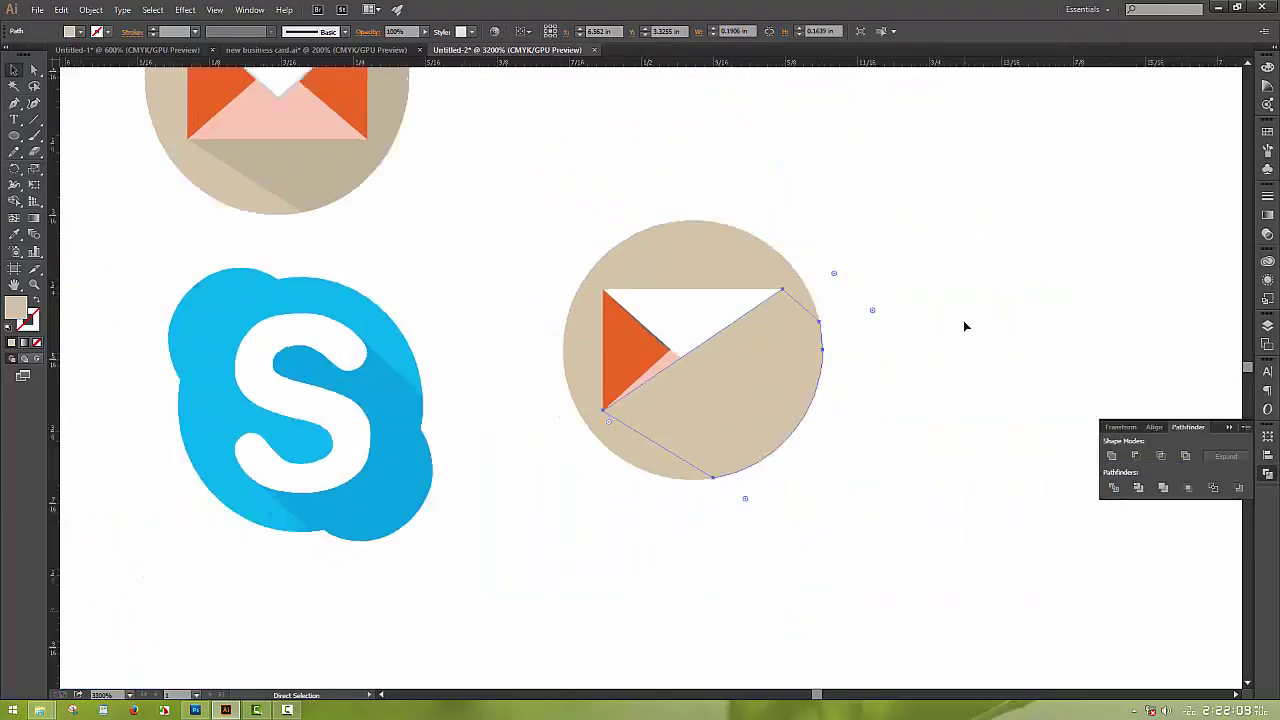
pyautogui.hotkey('ctrl', '-')
pyautogui.click(694, 330)
pyautogui.click(61, 9)
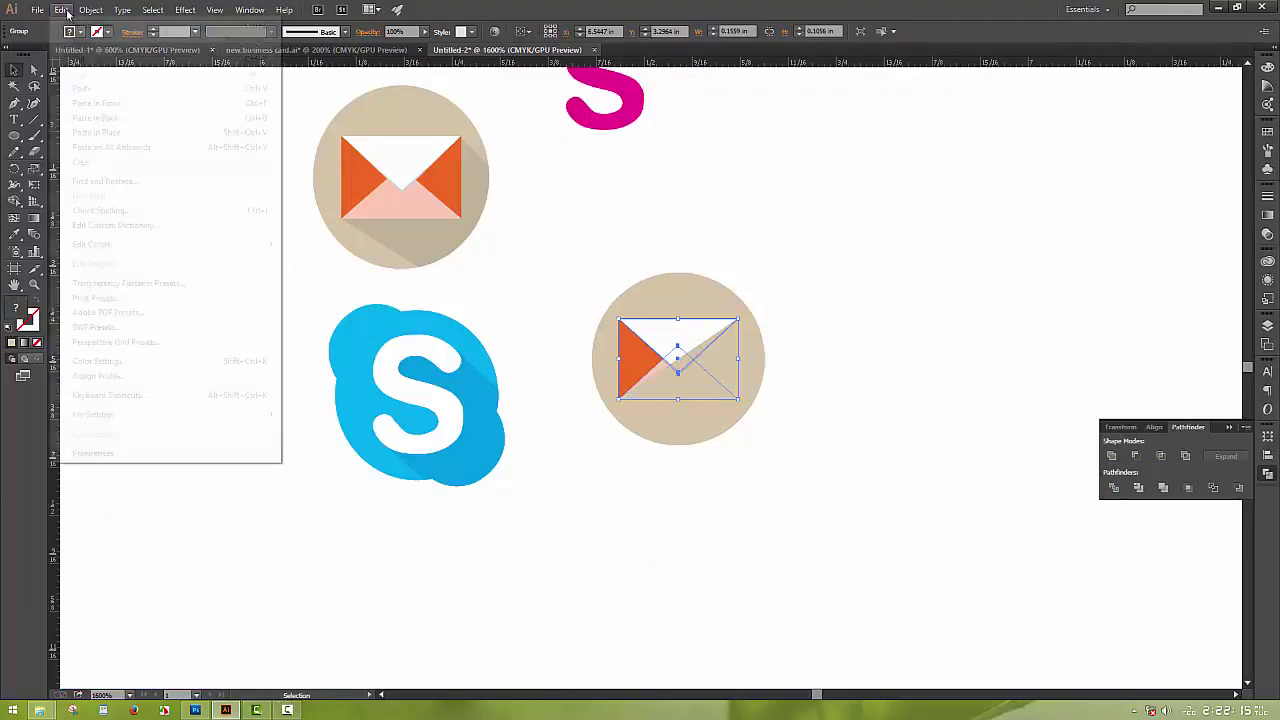
pyautogui.click(83, 74)
pyautogui.click(61, 10)
pyautogui.click(79, 59)
pyautogui.click(61, 9)
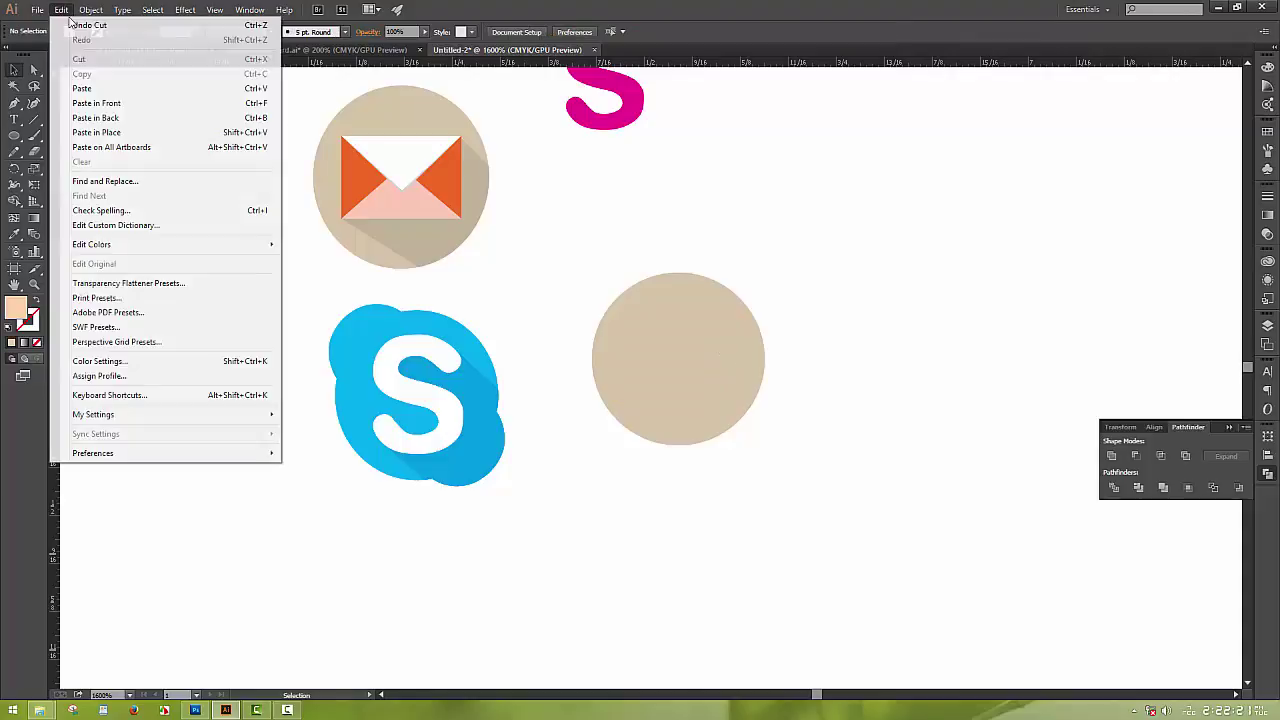
pyautogui.click(96, 103)
pyautogui.click(752, 360)
# Step: Darken the new shadow's black value to match the first mail icon
pyautogui.click(477, 190)
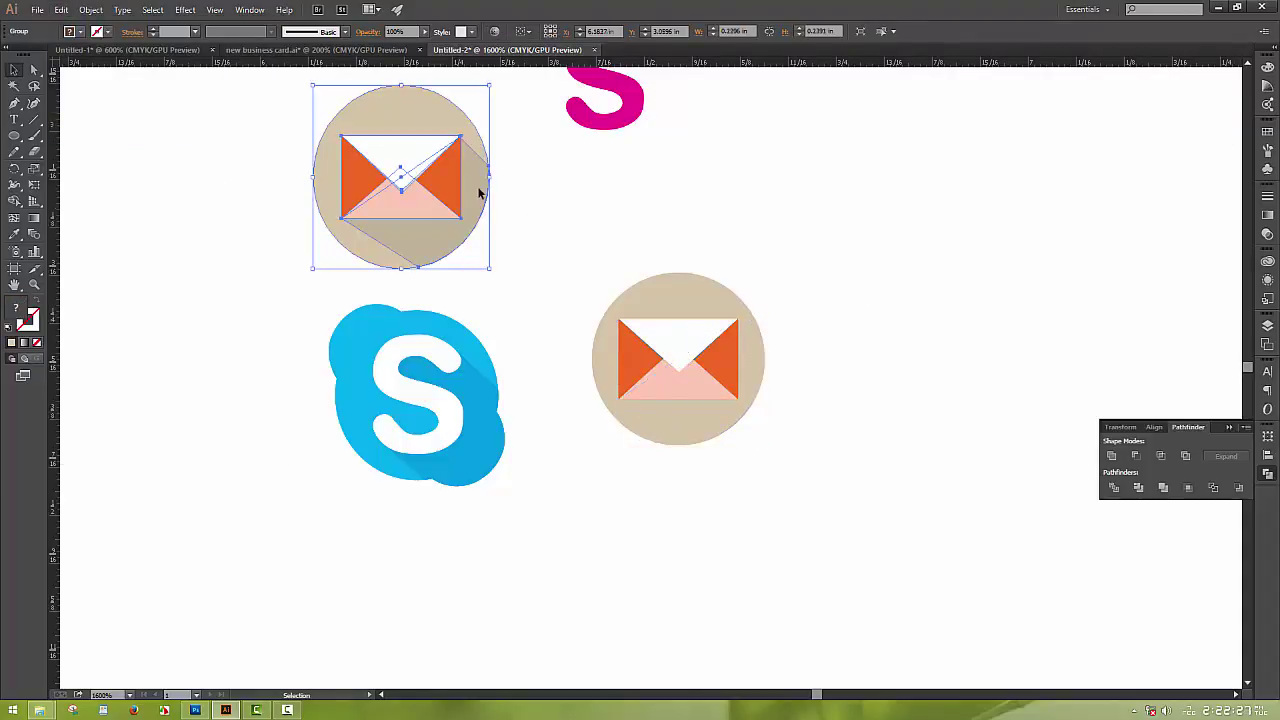
pyautogui.rightClick(510, 185)
pyautogui.click(540, 265)
pyautogui.click(1267, 67)
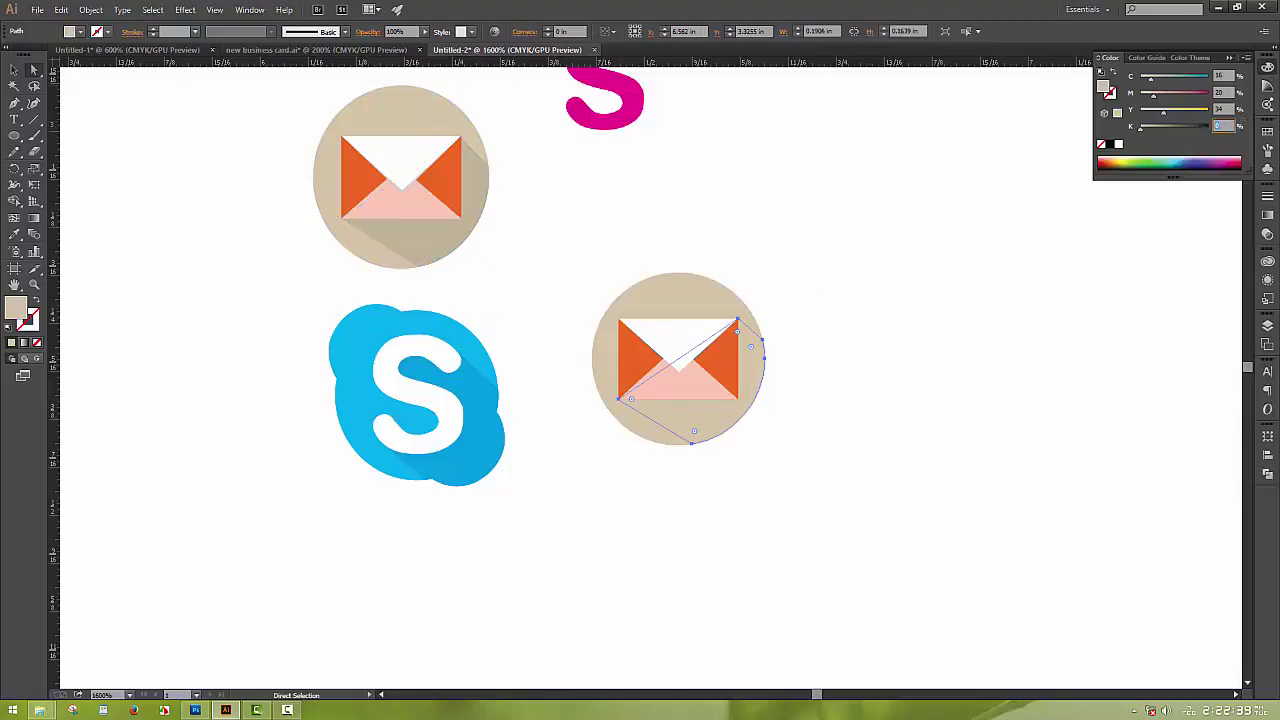
pyautogui.click(1024, 403)
pyautogui.scroll(2, 889, 351)
pyautogui.hotkey('ctrl', 'z')
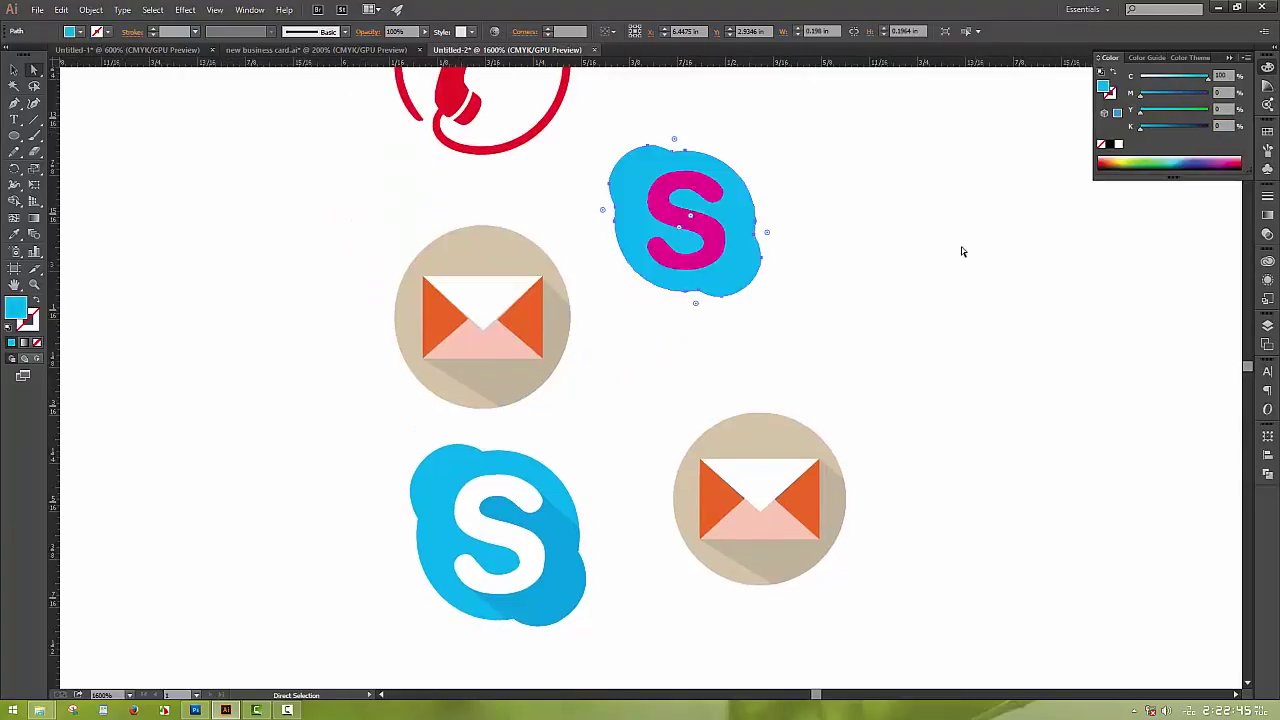
# Step: Fill the second Skype icon's pink S with white
pyautogui.click(690, 215)
pyautogui.click(1118, 143)
pyautogui.click(774, 354)
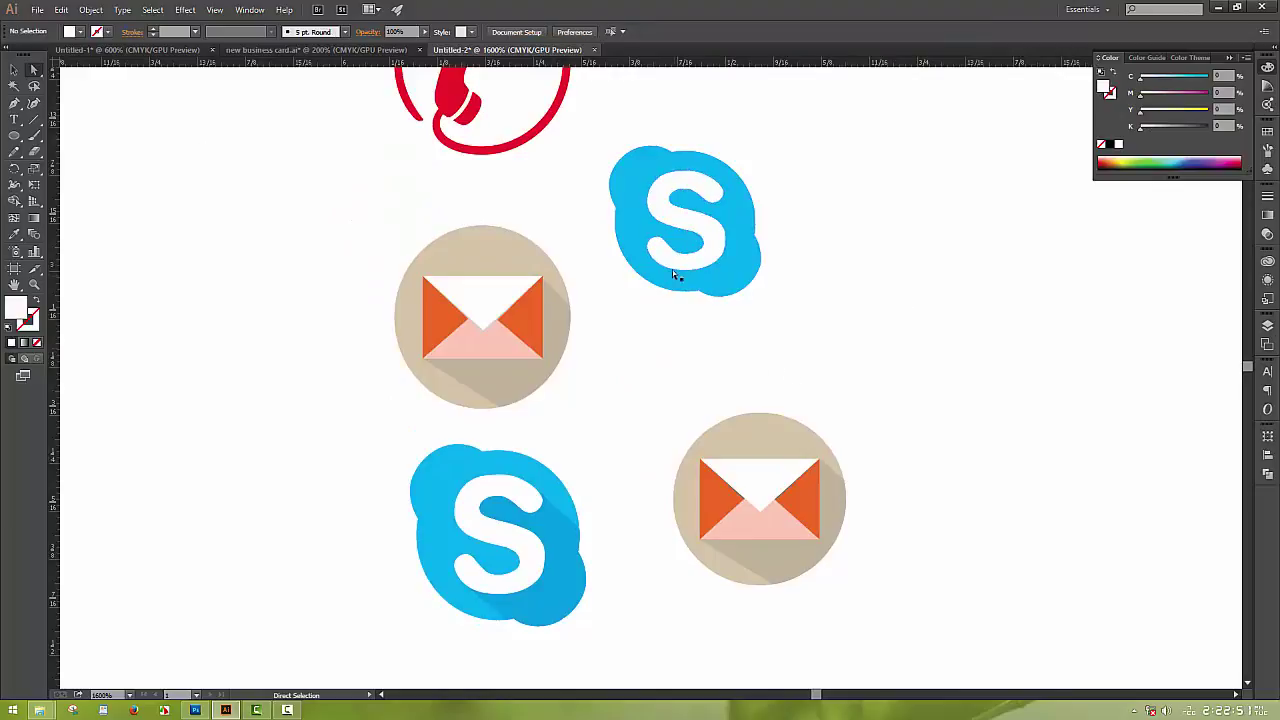
pyautogui.press('p')
pyautogui.hotkey('ctrl', '+')
pyautogui.hotkey('ctrl', '+')
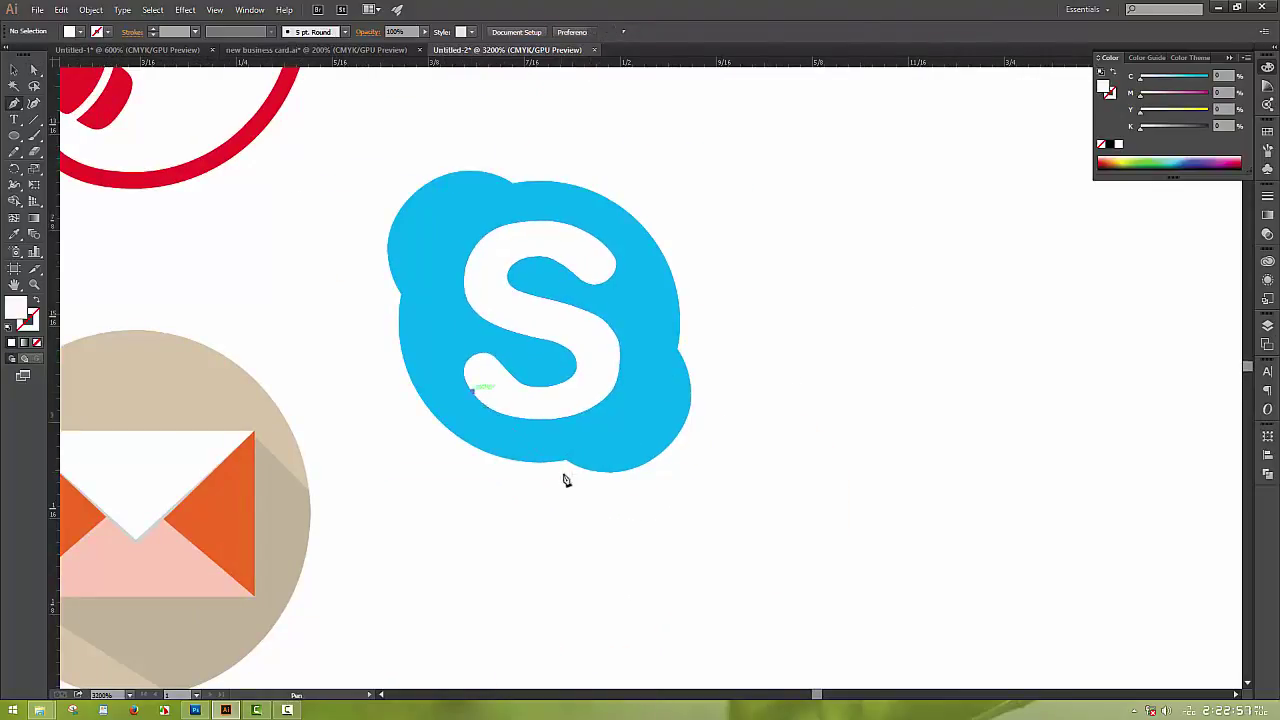
# Step: Draw the Skype long-shadow outline, tracing the S's edge and extending past the icon
pyautogui.click(573, 496)
pyautogui.click(700, 493)
pyautogui.click(723, 410)
pyautogui.click(777, 357)
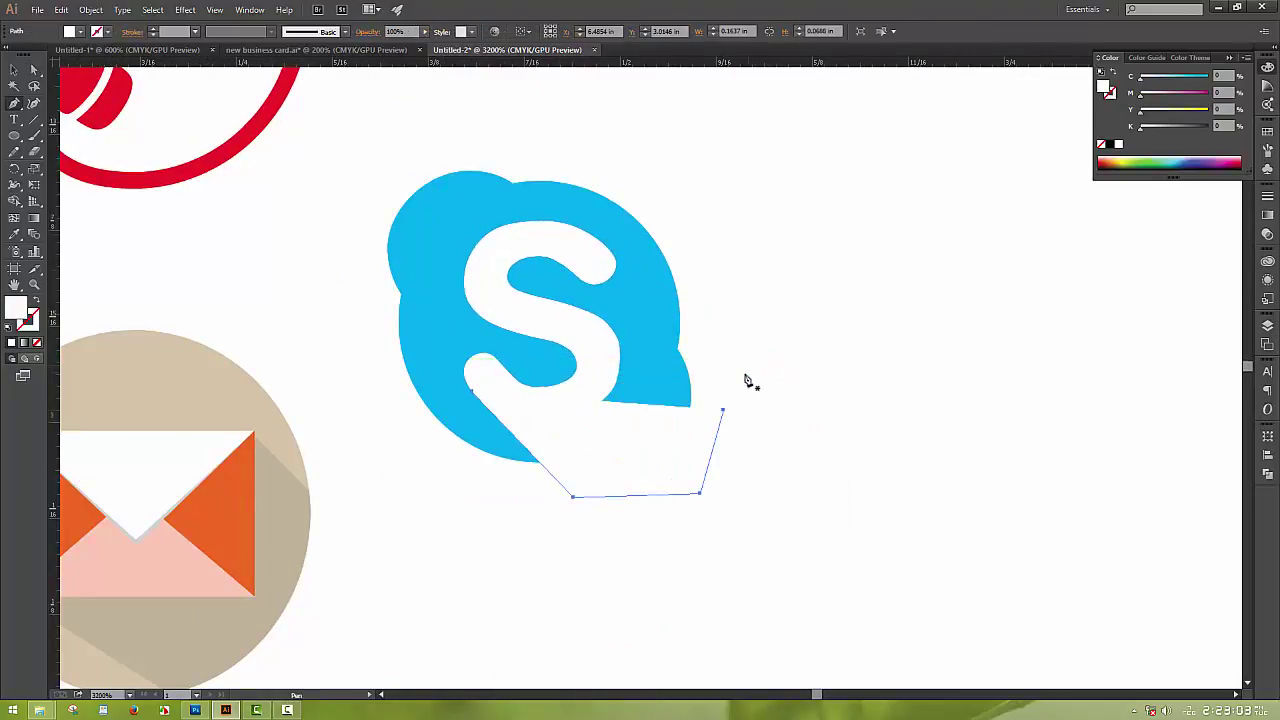
pyautogui.moveTo(744, 373); pyautogui.dragTo(597, 244)
pyautogui.click(551, 235)
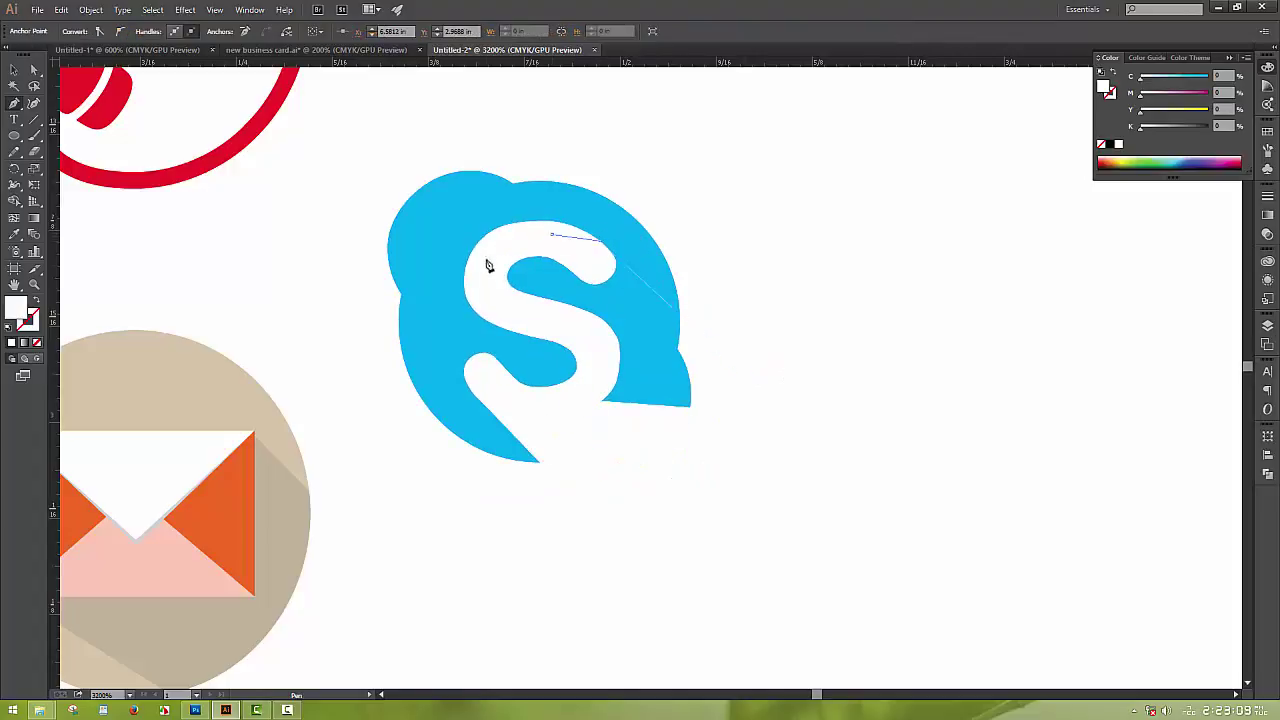
pyautogui.click(486, 268)
pyautogui.click(509, 309)
pyautogui.click(578, 336)
pyautogui.click(597, 368)
pyautogui.click(572, 398)
pyautogui.click(494, 398)
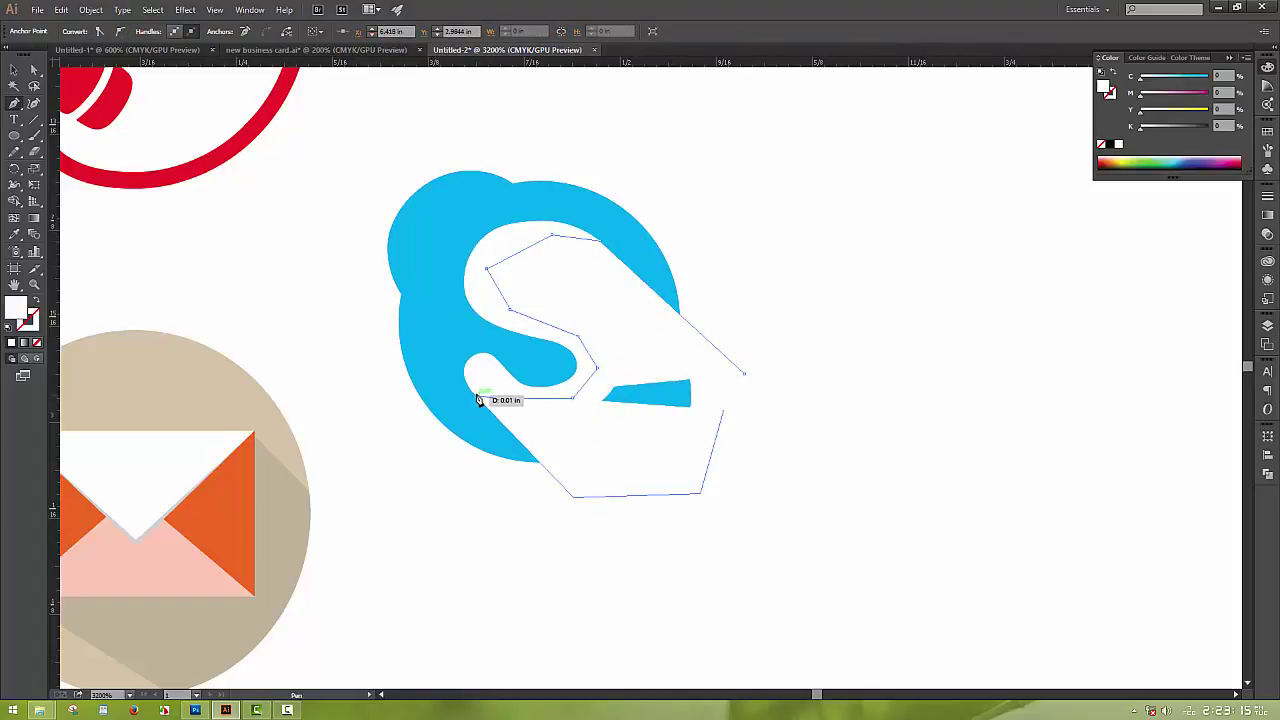
pyautogui.click(475, 394)
pyautogui.click(745, 378)
# Step: Pathfinder-divide the blue shape by the outline and darken the shadow piece's blue
pyautogui.keyDown('shift'); pyautogui.click(480, 183); pyautogui.keyUp('shift')
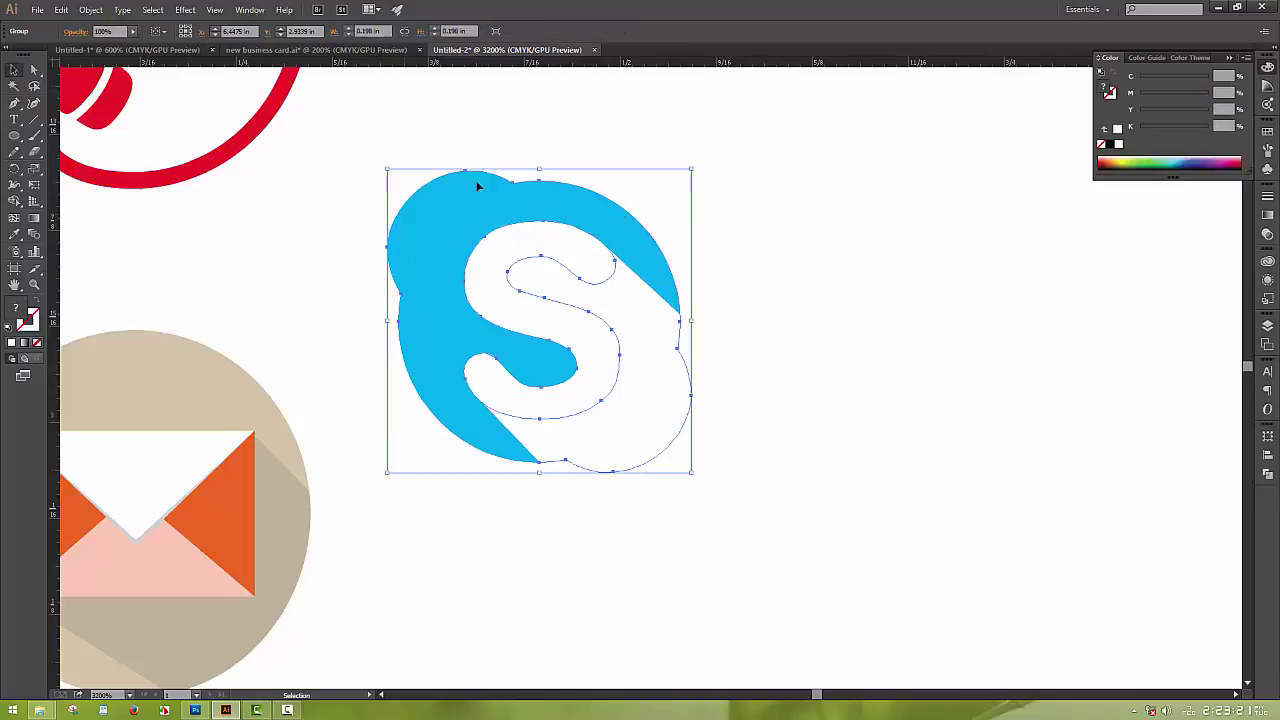
pyautogui.click(62, 10)
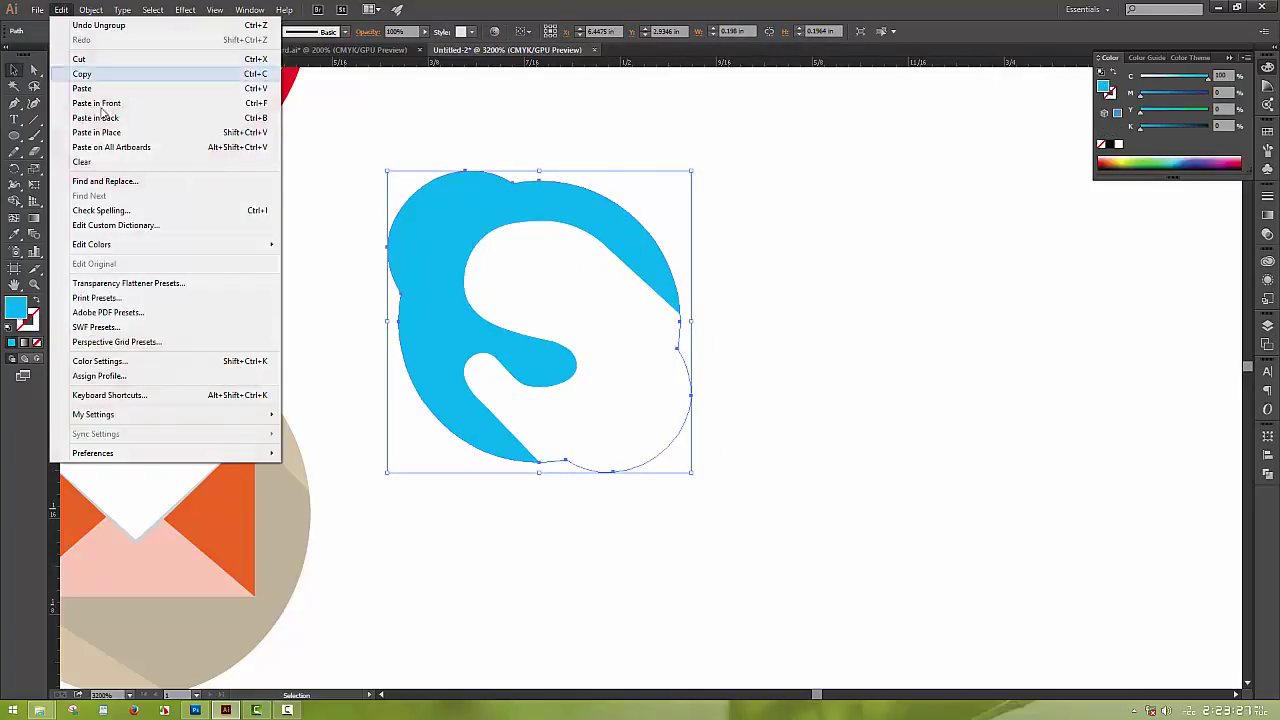
pyautogui.click(90, 26)
pyautogui.hotkey('ctrl', 'shift', 'F9')
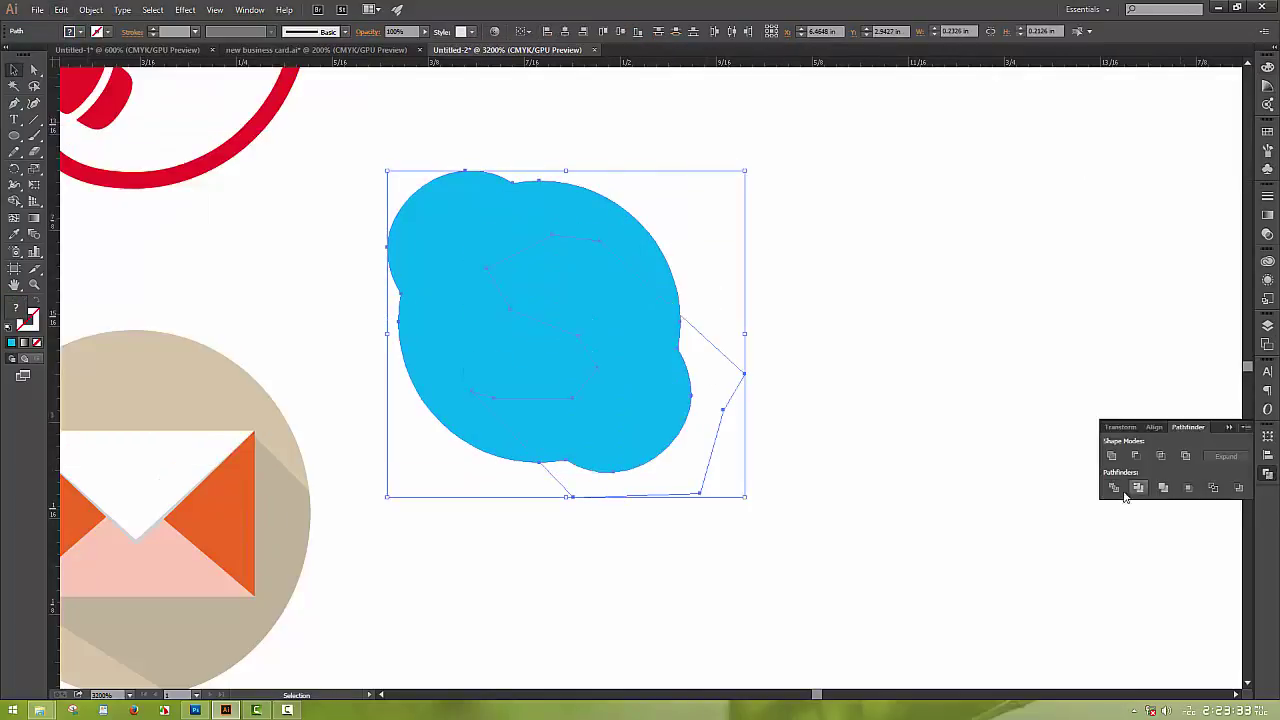
pyautogui.click(731, 368)
pyautogui.click(557, 220)
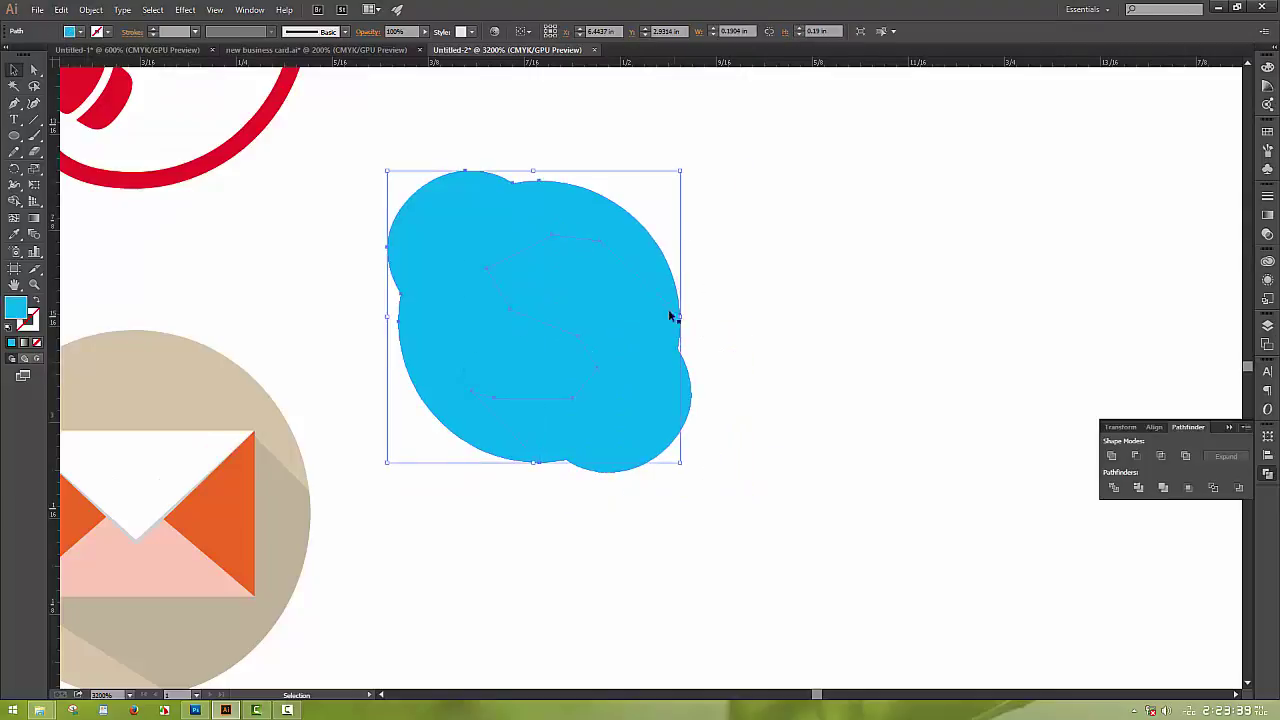
pyautogui.click(1135, 455)
pyautogui.click(1268, 67)
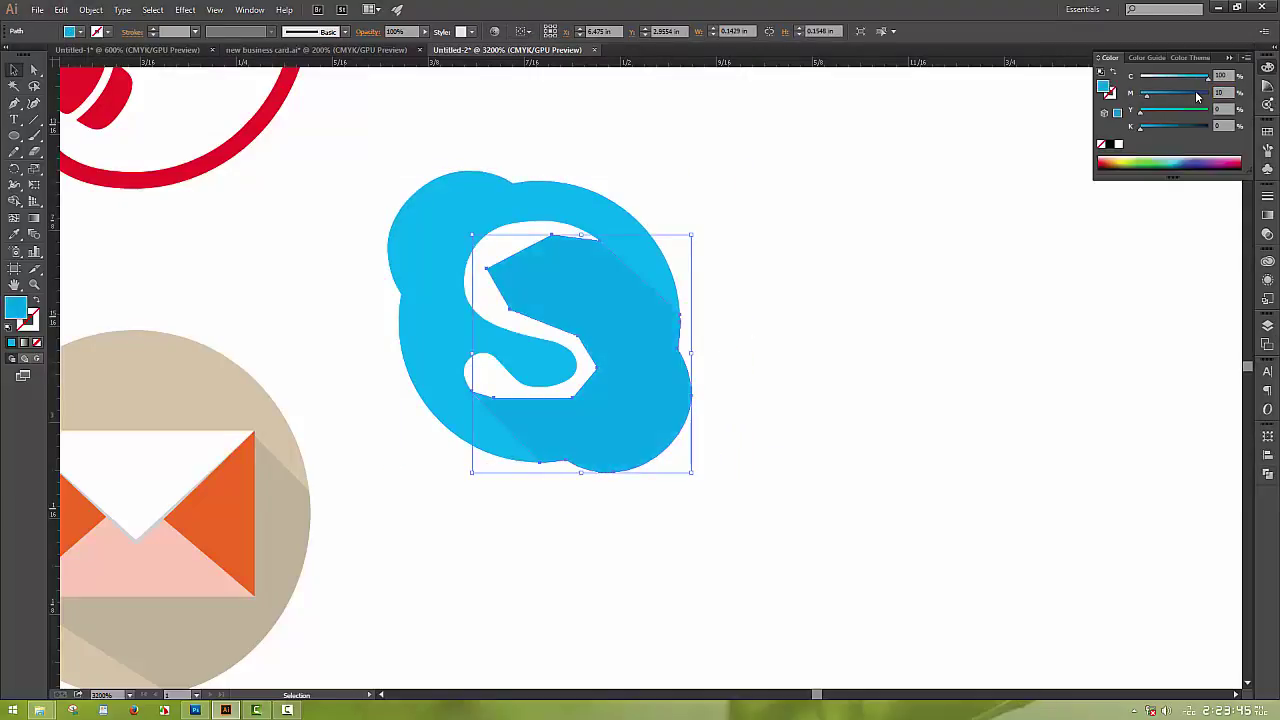
# Step: Compare against the first Skype icon and undo a stray path edit
pyautogui.hotkey('ctrl', '-')
pyautogui.scroll(-3, 820, 437)
pyautogui.click(474, 537)
pyautogui.press('a')
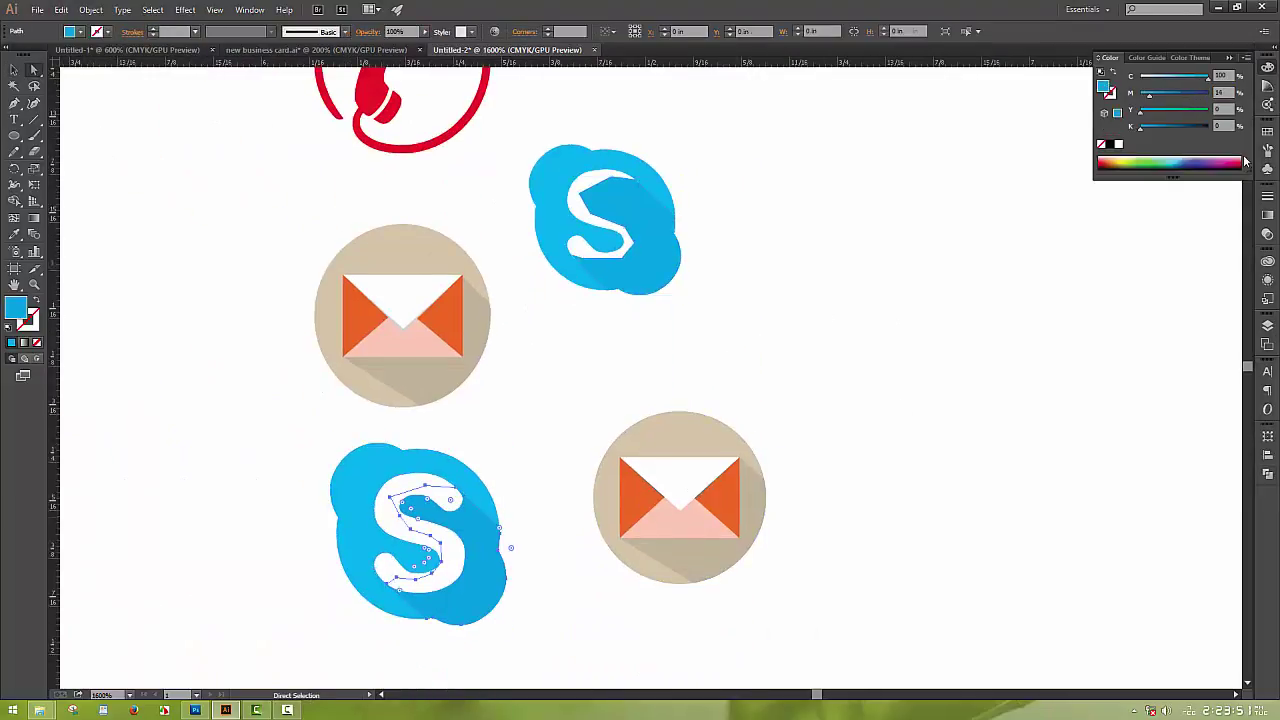
pyautogui.click(632, 249)
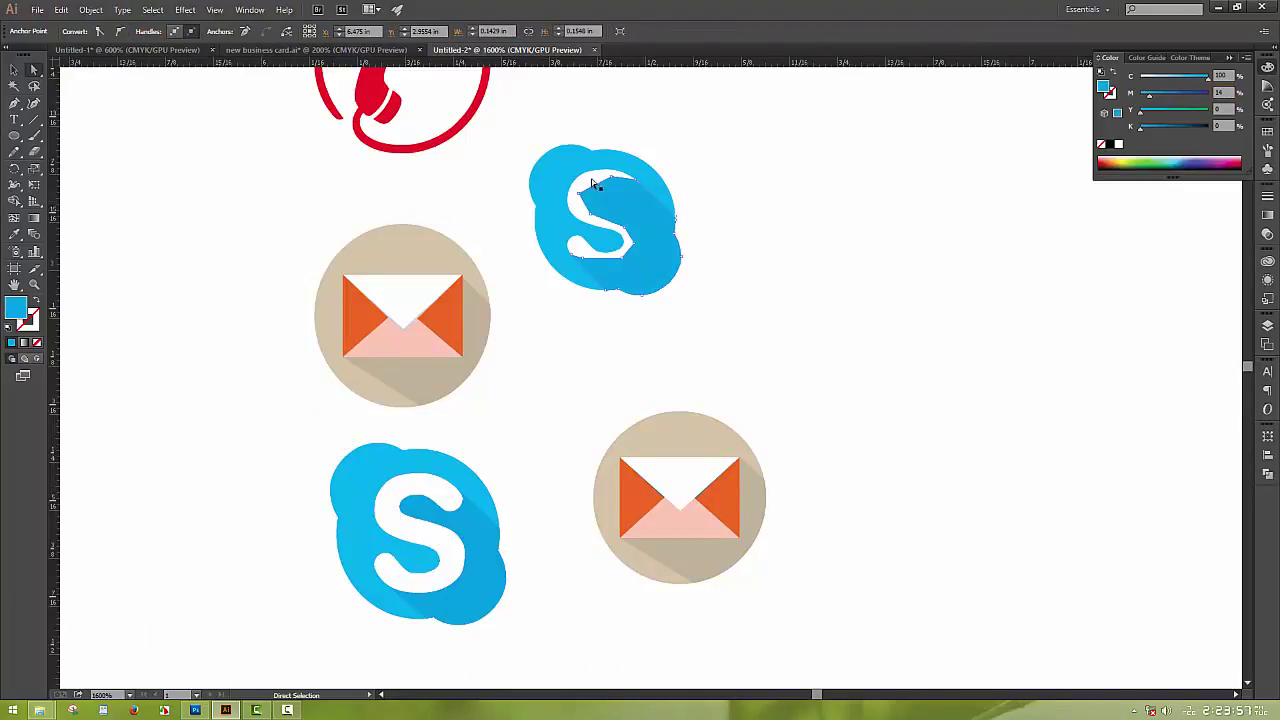
pyautogui.press('v')
pyautogui.hotkey('ctrl', 'z')
# Step: Move the second Skype icon beside the upper envelope and resize it to match
pyautogui.hscroll(-3, 829, 263)
pyautogui.click(836, 278)
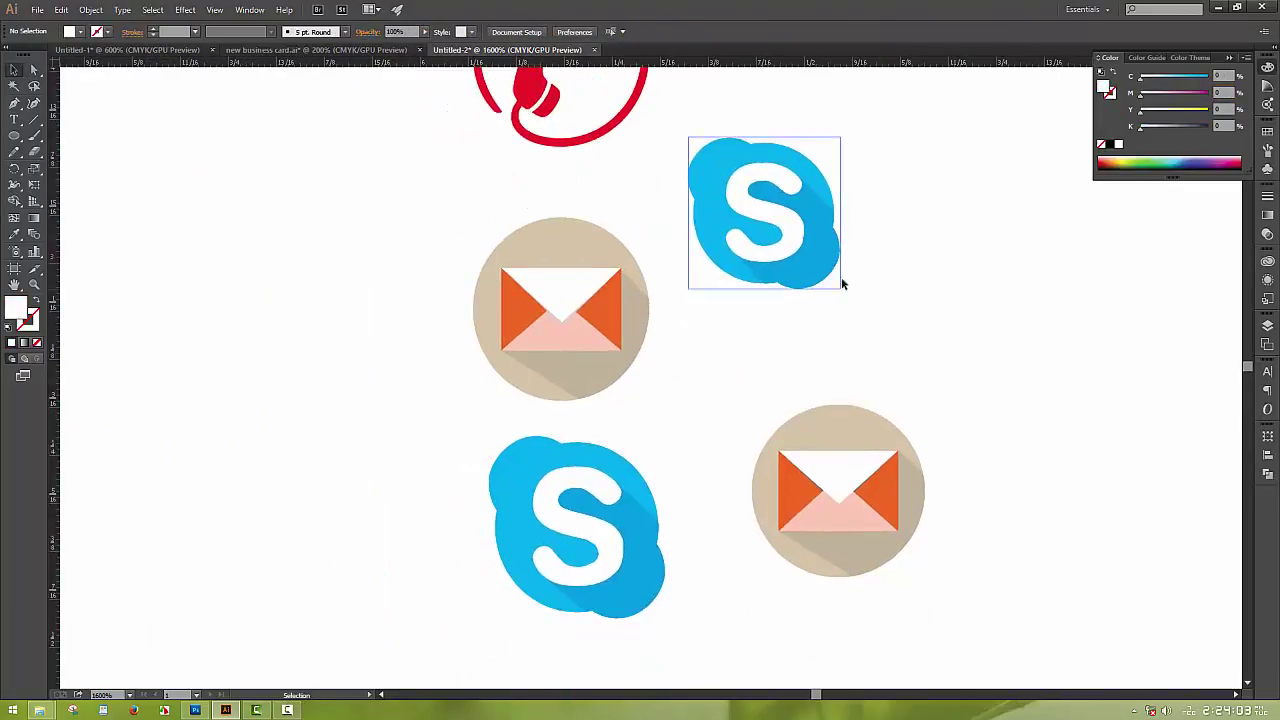
pyautogui.moveTo(757, 193); pyautogui.dragTo(862, 281)
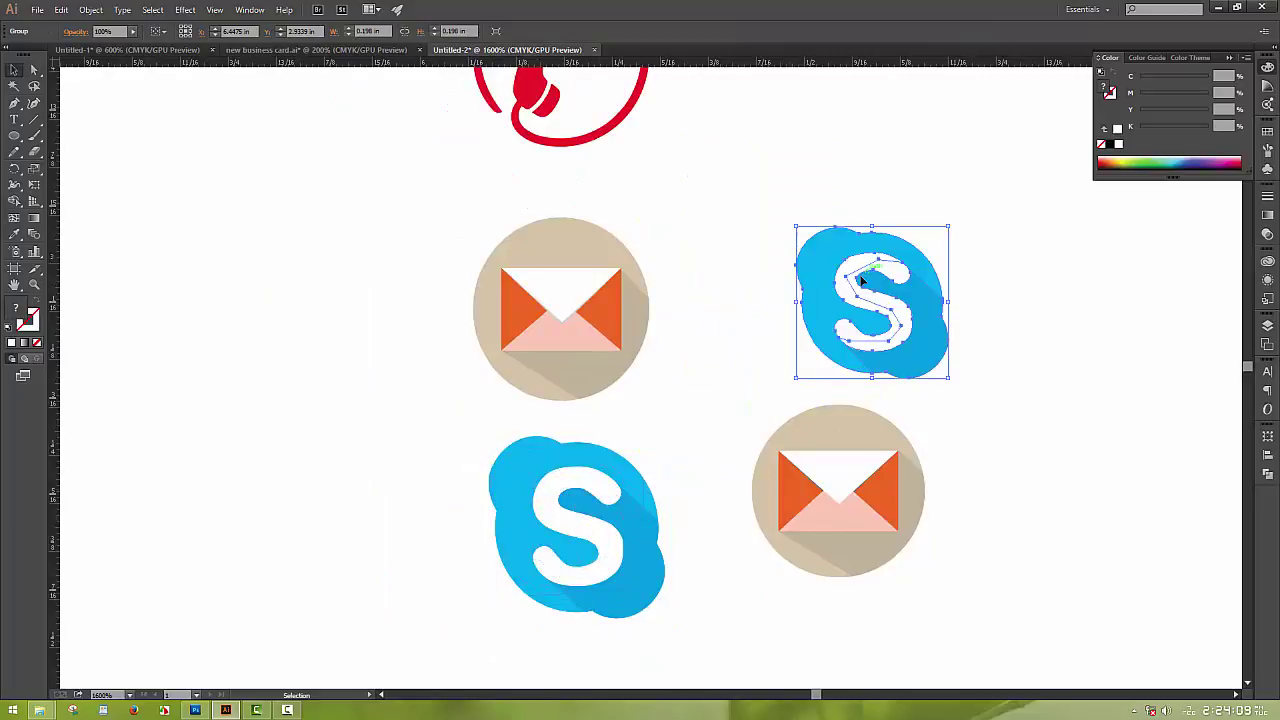
pyautogui.click(880, 430)
pyautogui.click(1267, 458)
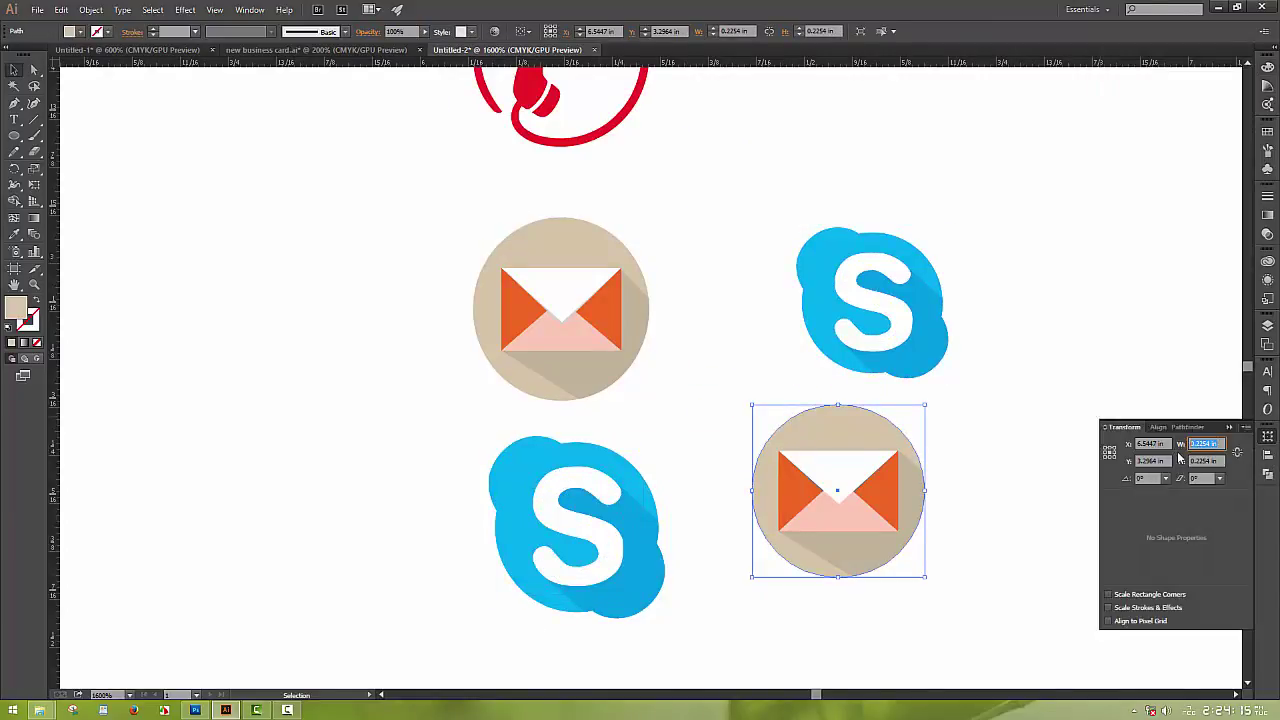
pyautogui.press('v')
pyautogui.click(940, 345)
pyautogui.press('Return')
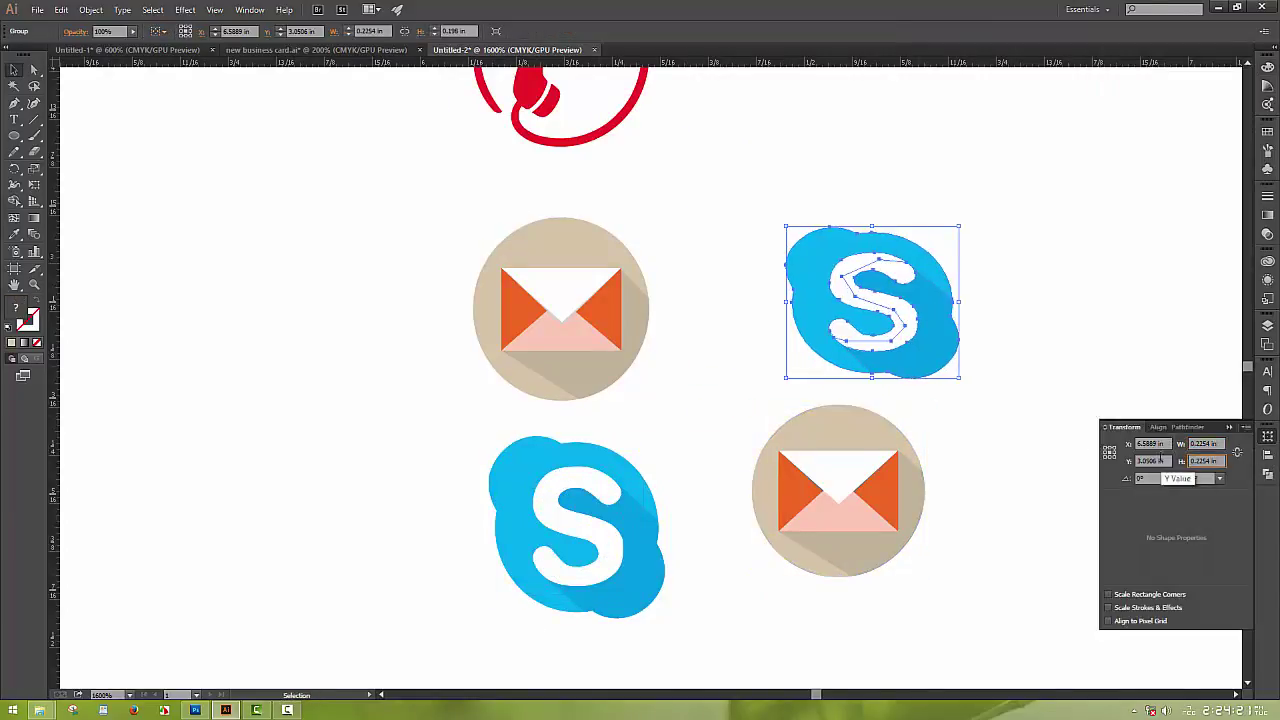
pyautogui.press('a')
pyautogui.click(860, 510)
pyautogui.press('v')
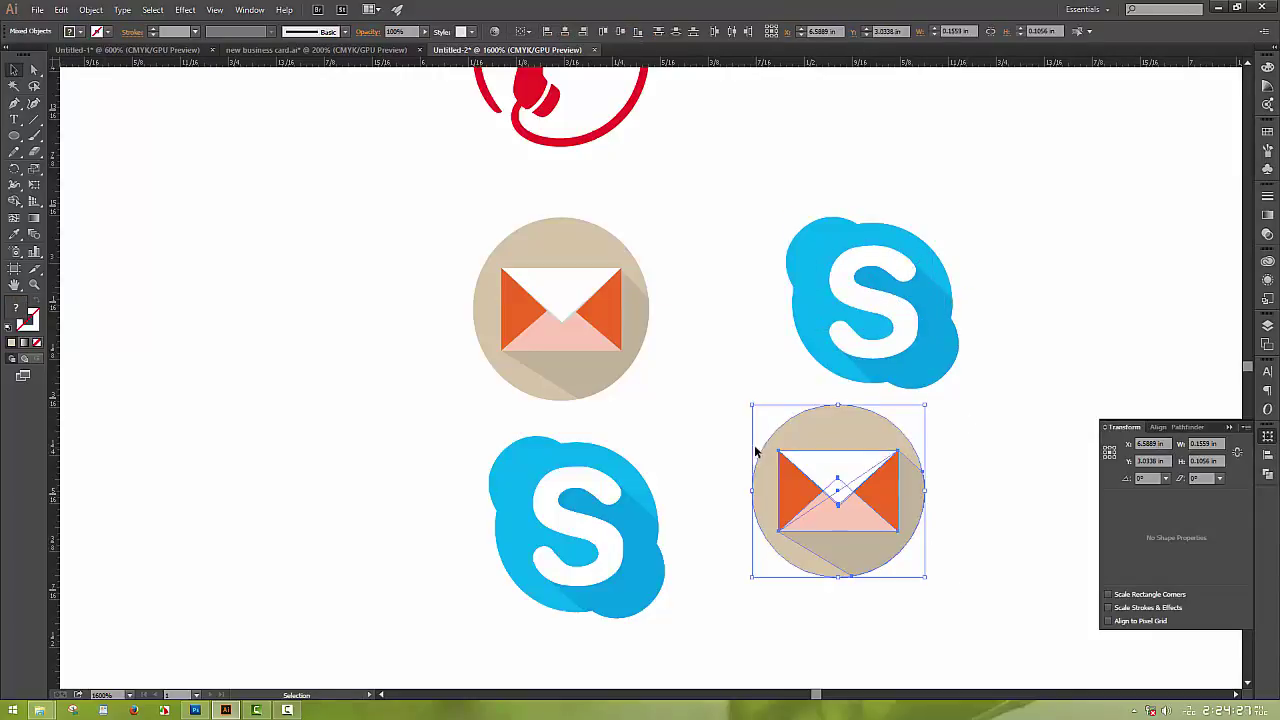
pyautogui.moveTo(840, 491); pyautogui.dragTo(875, 308)
pyautogui.hotkey('ctrl', 'z')
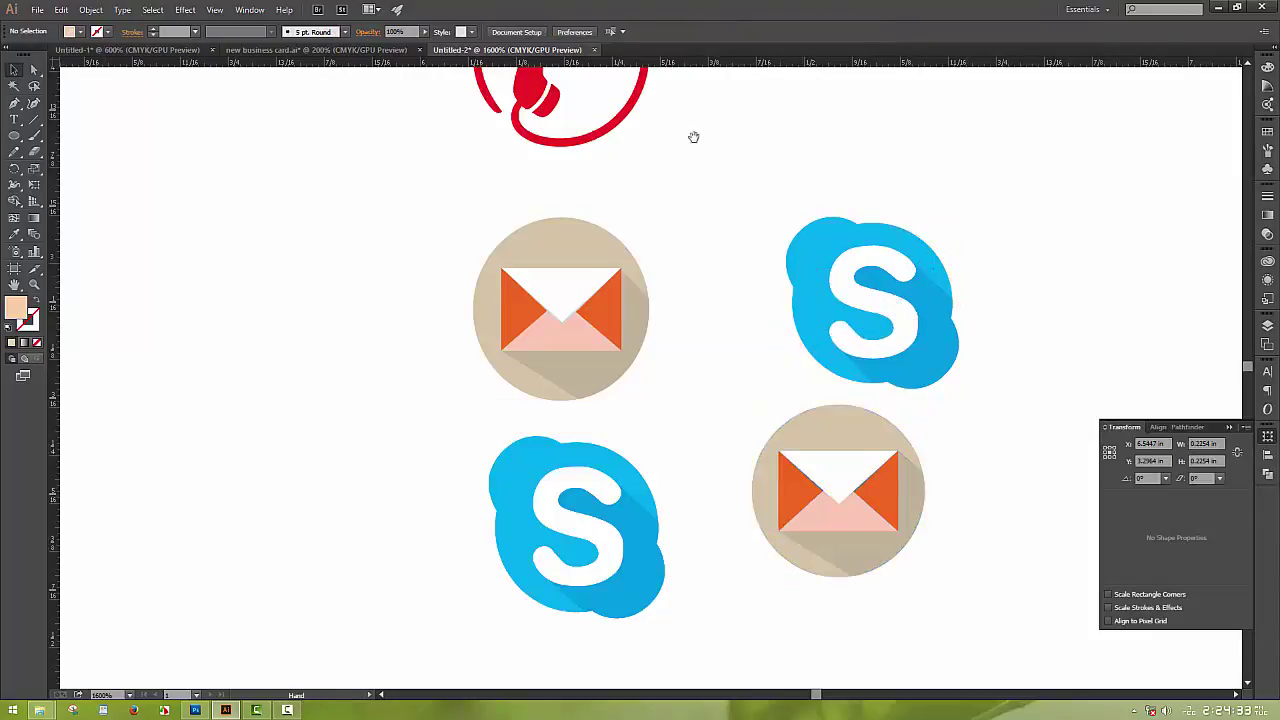
# Step: Draw a red circle right of the phone icon, sized 0.2254 in
pyautogui.scroll(3, 481, 217)
pyautogui.hotkey('ctrl', '=')
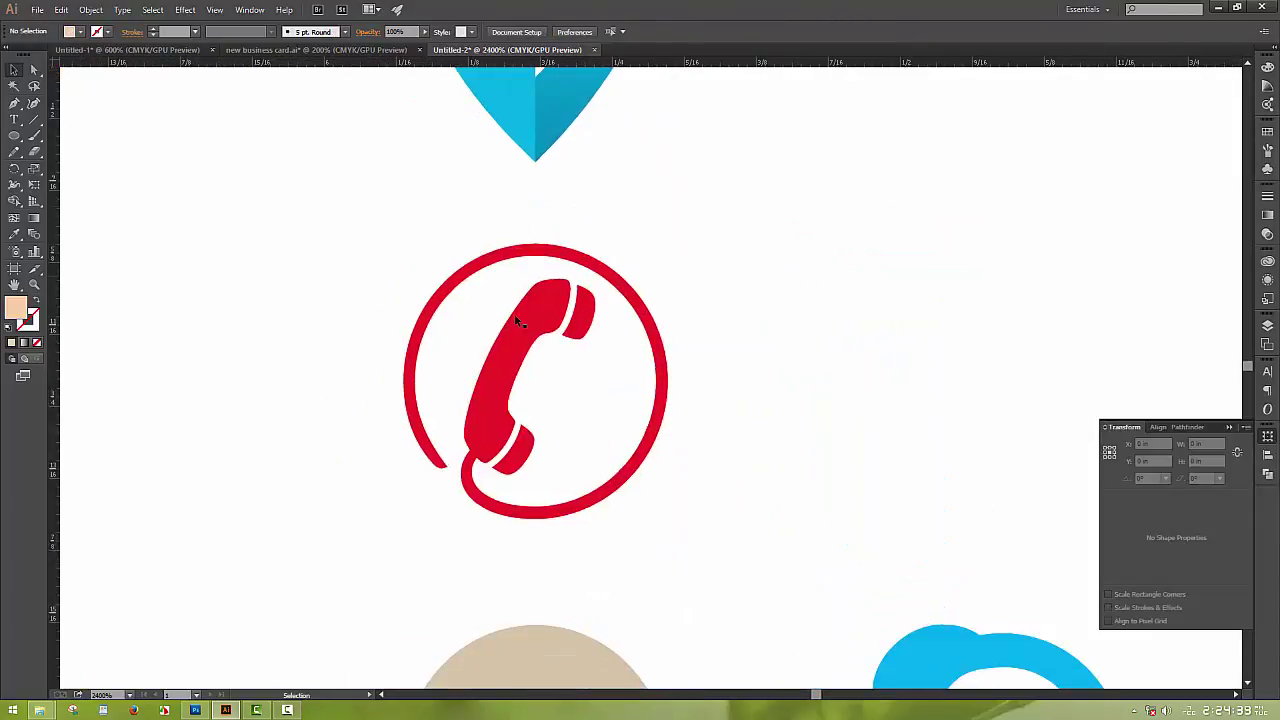
pyautogui.click(517, 322)
pyautogui.press('l')
pyautogui.moveTo(734, 266); pyautogui.dragTo(1080, 609)
pyautogui.press('v')
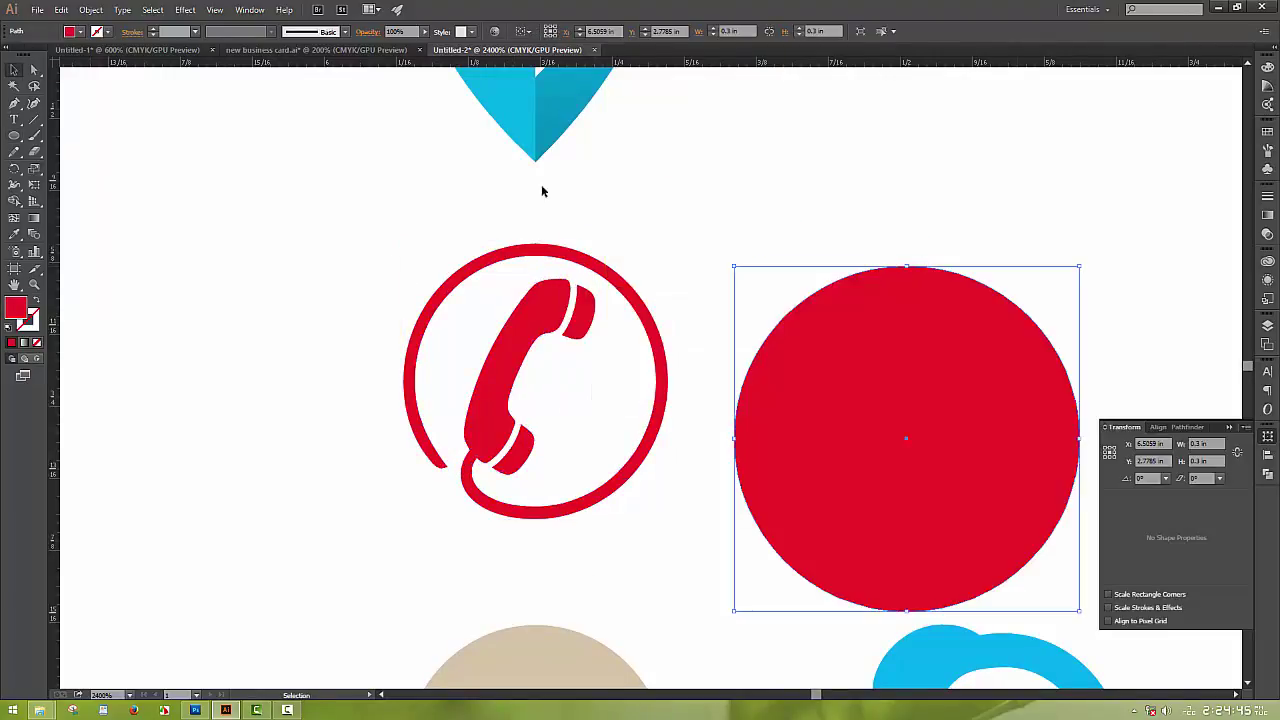
pyautogui.click(1195, 461)
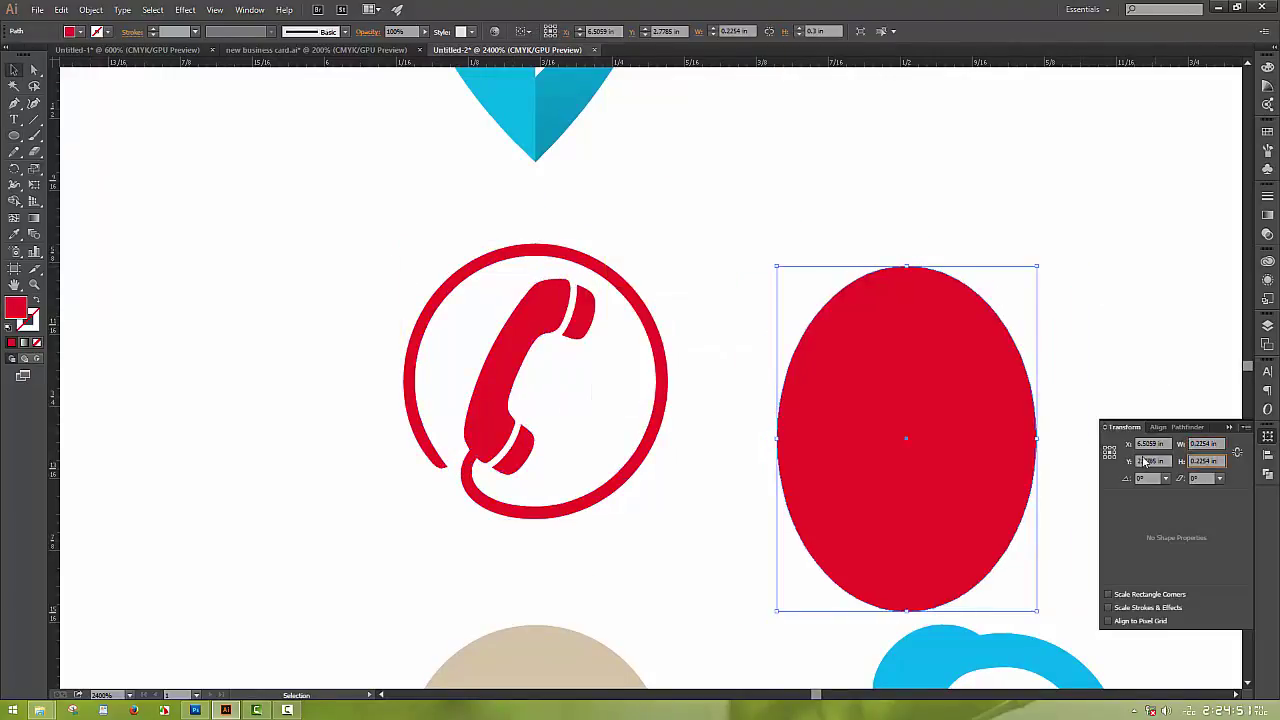
pyautogui.write('0.2254')
pyautogui.press('Return')
# Step: Paste a smaller copy in place and Minus Front it to make a red ring
pyautogui.click(61, 9)
pyautogui.click(85, 71)
pyautogui.click(61, 9)
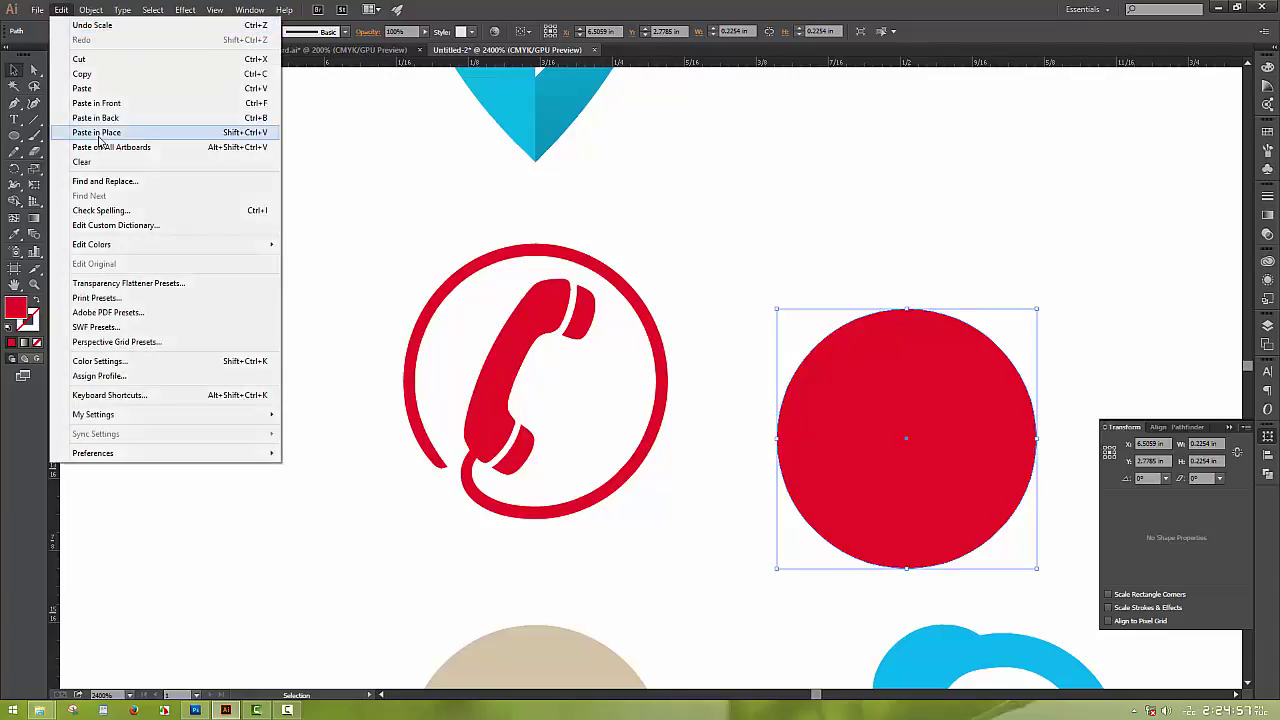
pyautogui.click(100, 131)
pyautogui.moveTo(1035, 312); pyautogui.dragTo(1024, 322)
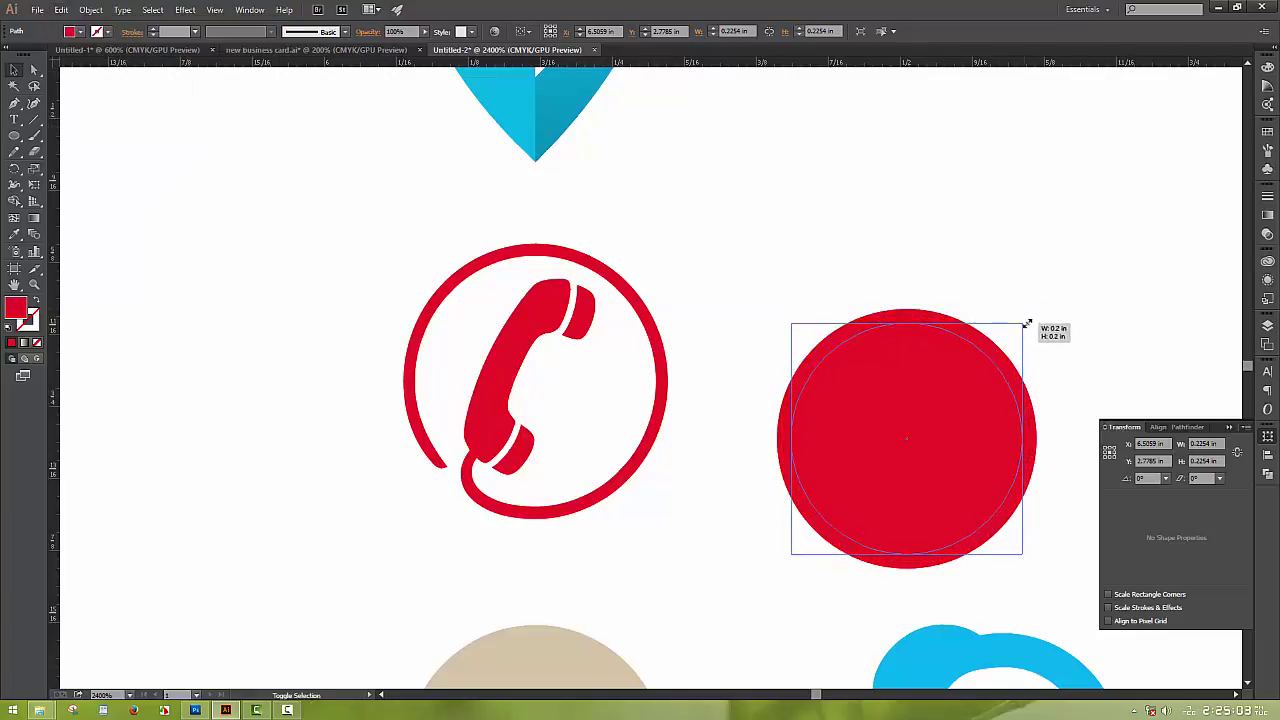
pyautogui.hotkey('shift', 'ctrl', 'F9')
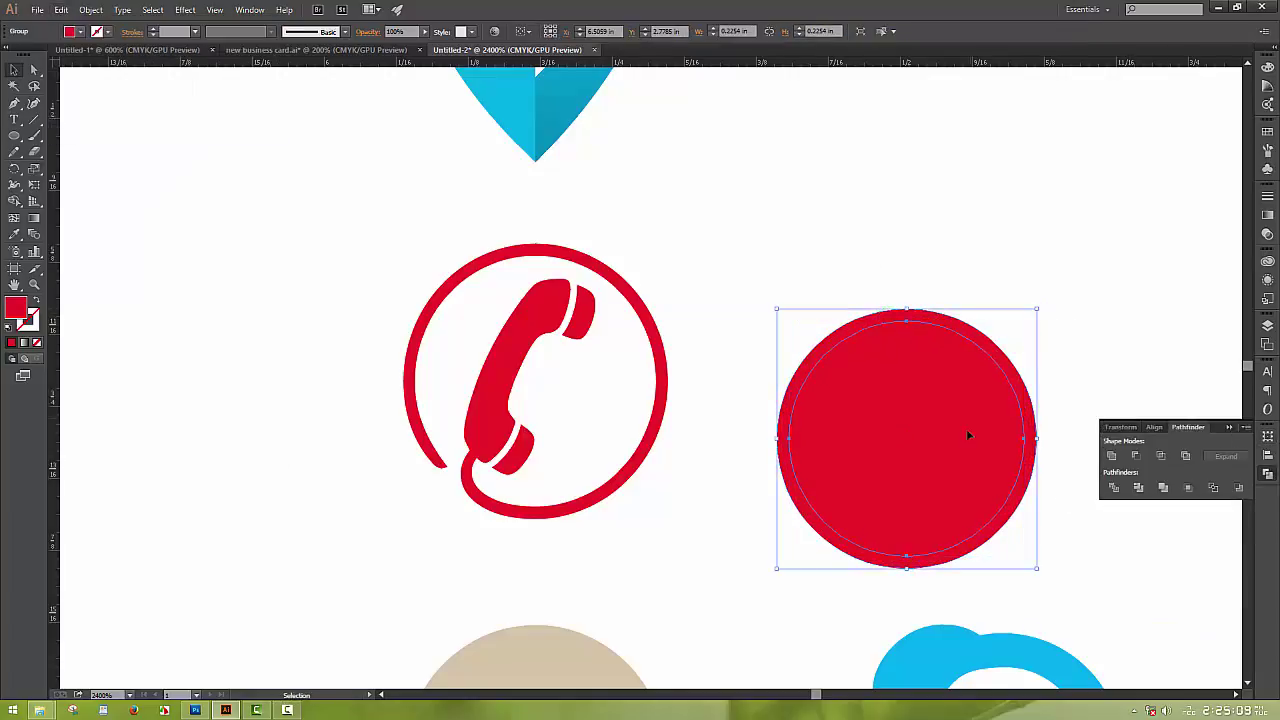
pyautogui.click(1135, 456)
pyautogui.click(923, 382)
# Step: Zoom in on the red phone icon and clear the selection before tracing
pyautogui.scroll(1, 695, 387)
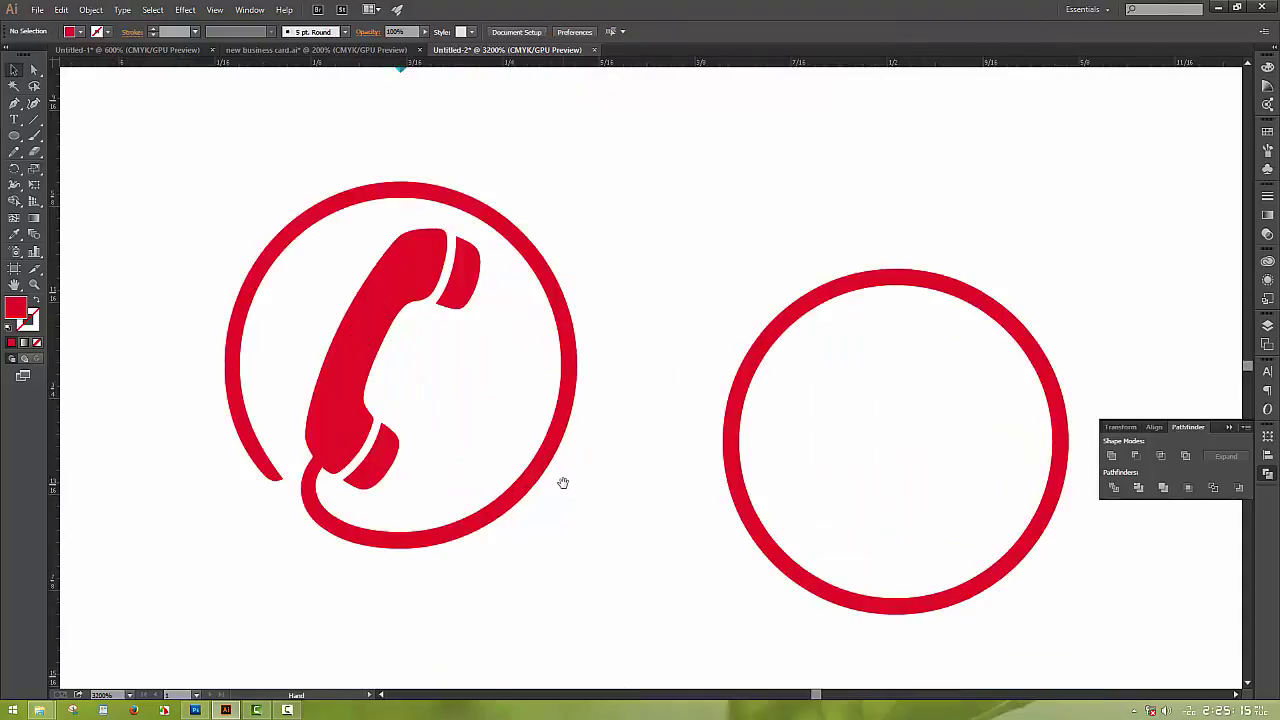
pyautogui.scroll(1, 583, 360)
pyautogui.scroll(1, 400, 420)
pyautogui.click(294, 451)
pyautogui.hotkey('ctrl', 'shift', 'a')
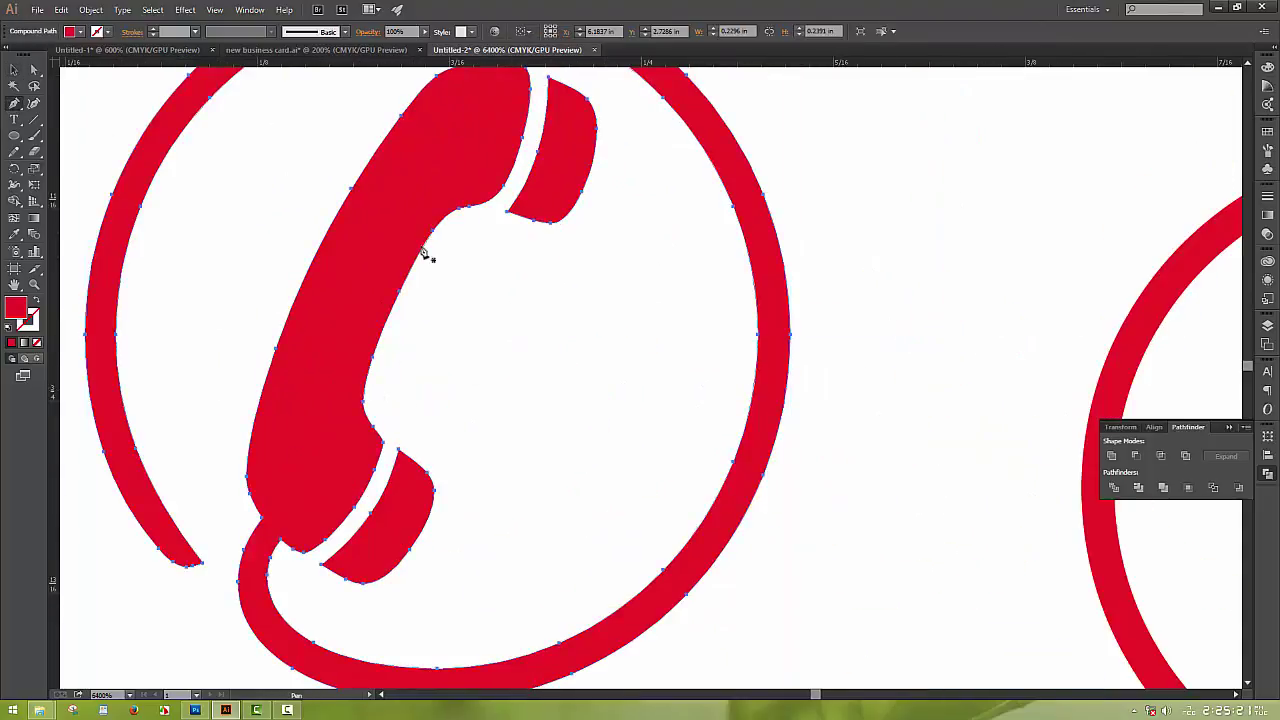
pyautogui.scroll(1, 305, 512)
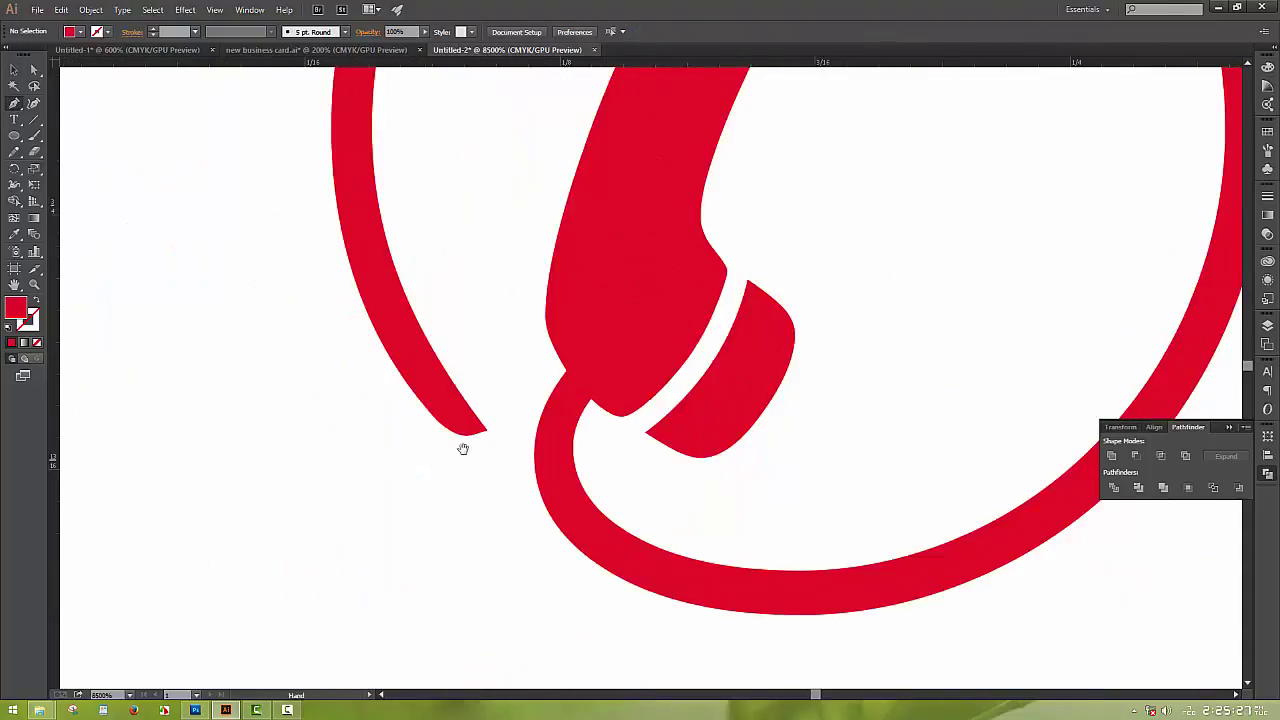
# Step: Pen-trace the handset's outer edge up and around its top corner with curved anchors
pyautogui.moveTo(534, 470); pyautogui.dragTo(524, 423)
pyautogui.scroll(1, 524, 423)
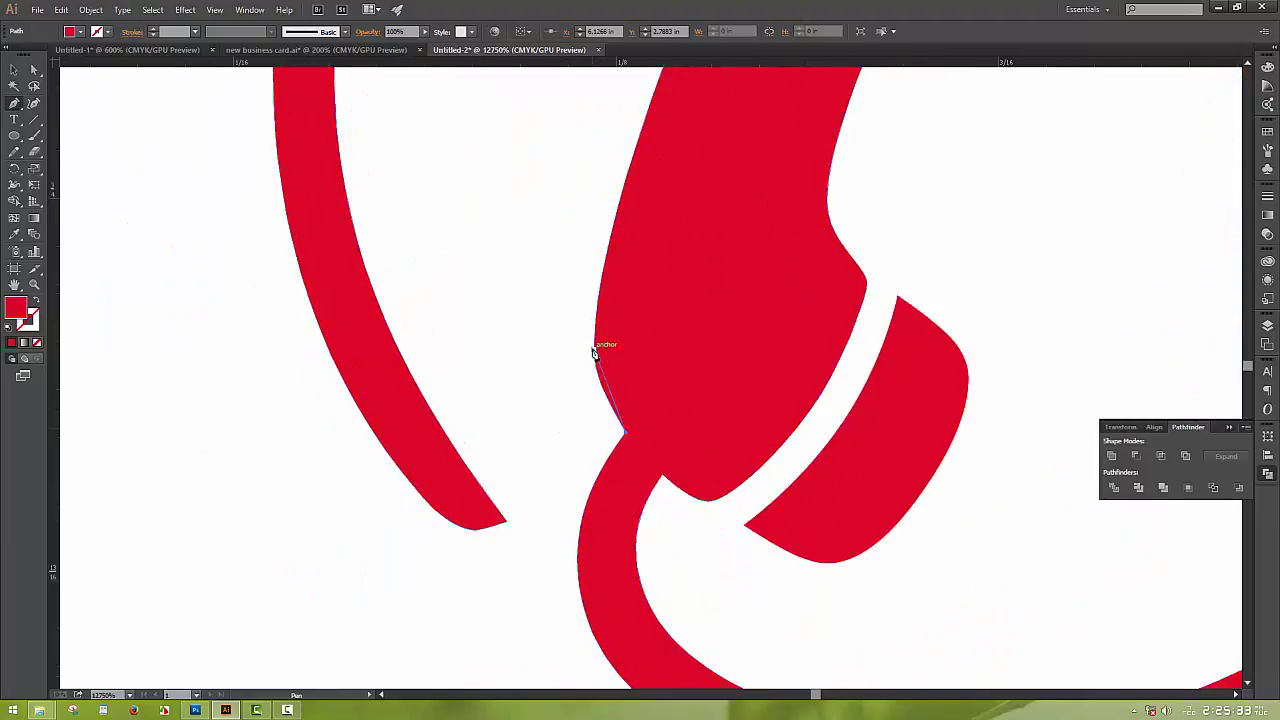
pyautogui.moveTo(631, 191)
pyautogui.mouseDown()
pyautogui.moveTo(617, 326)
pyautogui.moveTo(668, 180)
pyautogui.moveTo(623, 363)
pyautogui.mouseUp()
pyautogui.click(724, 189)
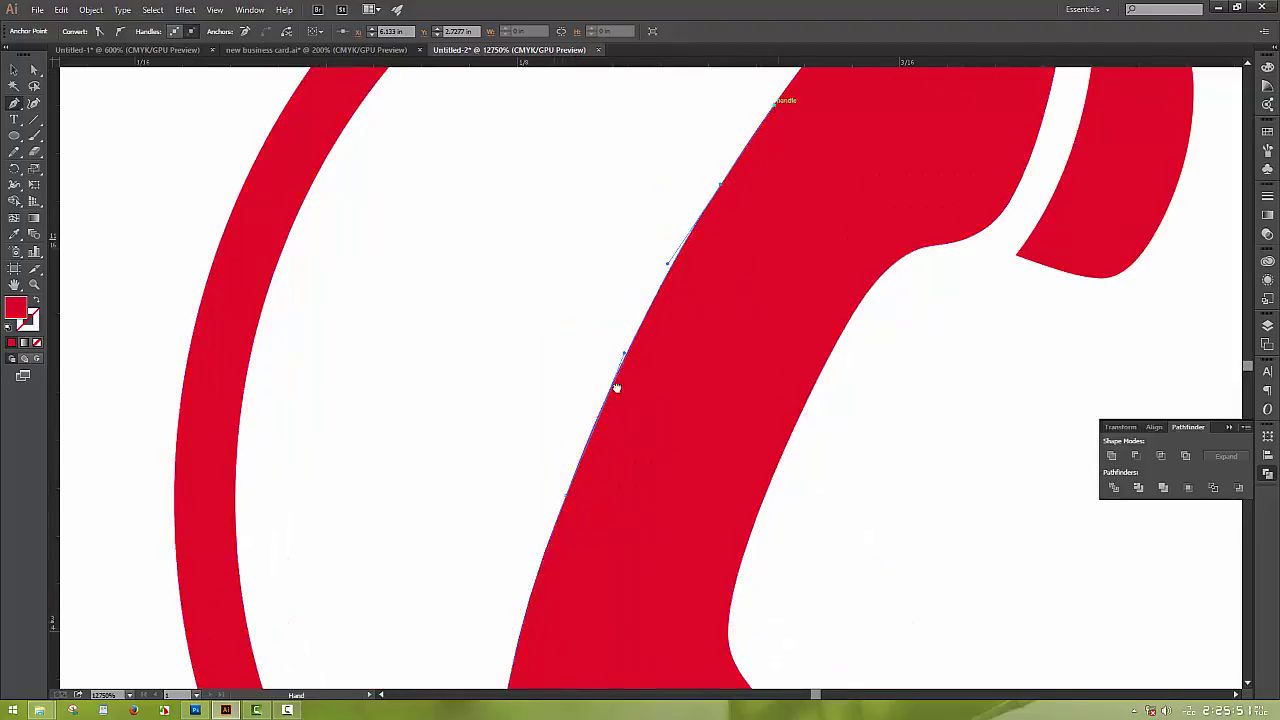
pyautogui.moveTo(786, 94); pyautogui.dragTo(593, 437)
pyautogui.moveTo(665, 339); pyautogui.dragTo(692, 313)
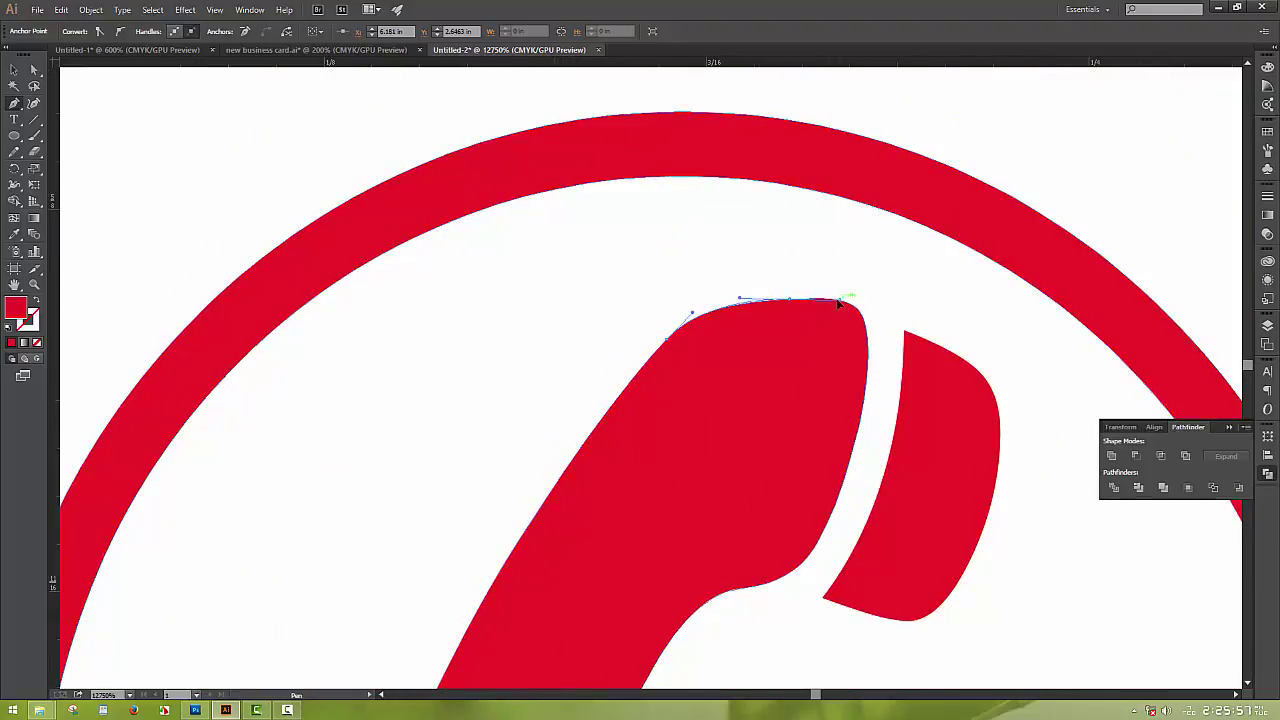
pyautogui.click(867, 324)
# Step: Set the path's fill to None and continue anchors down the handset's inner curve
pyautogui.click(845, 489)
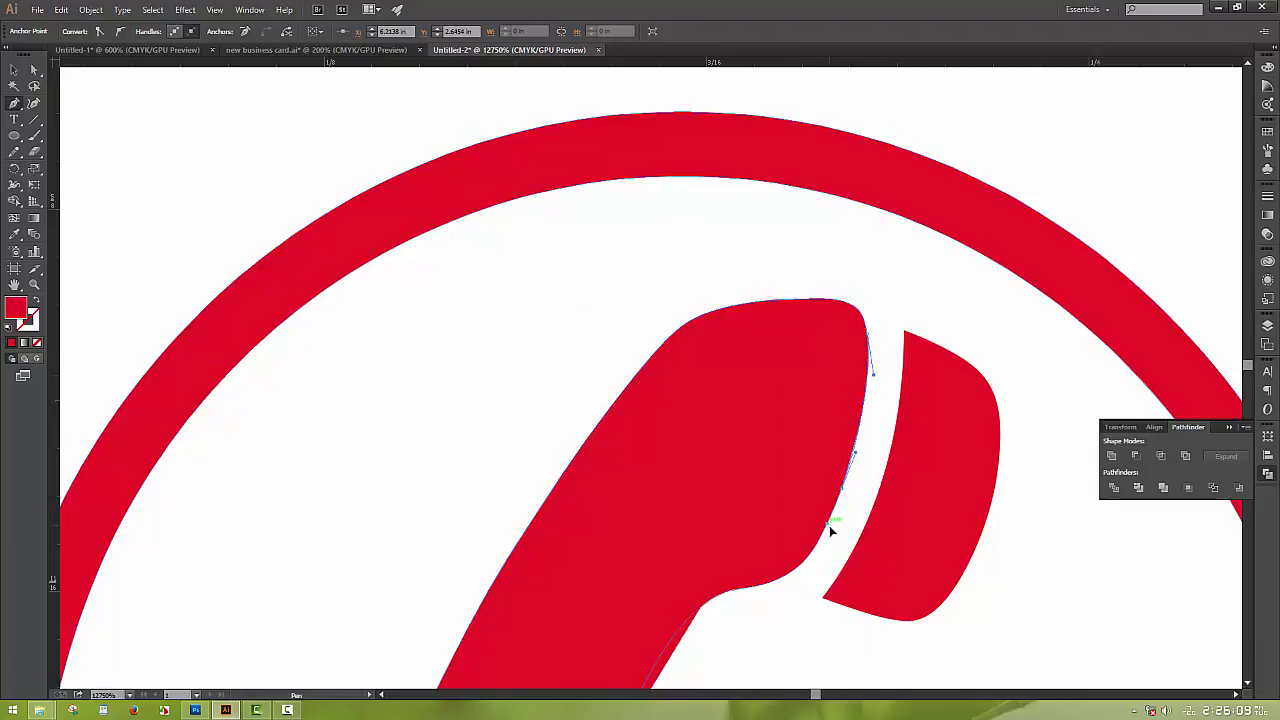
pyautogui.click(37, 342)
pyautogui.click(785, 578)
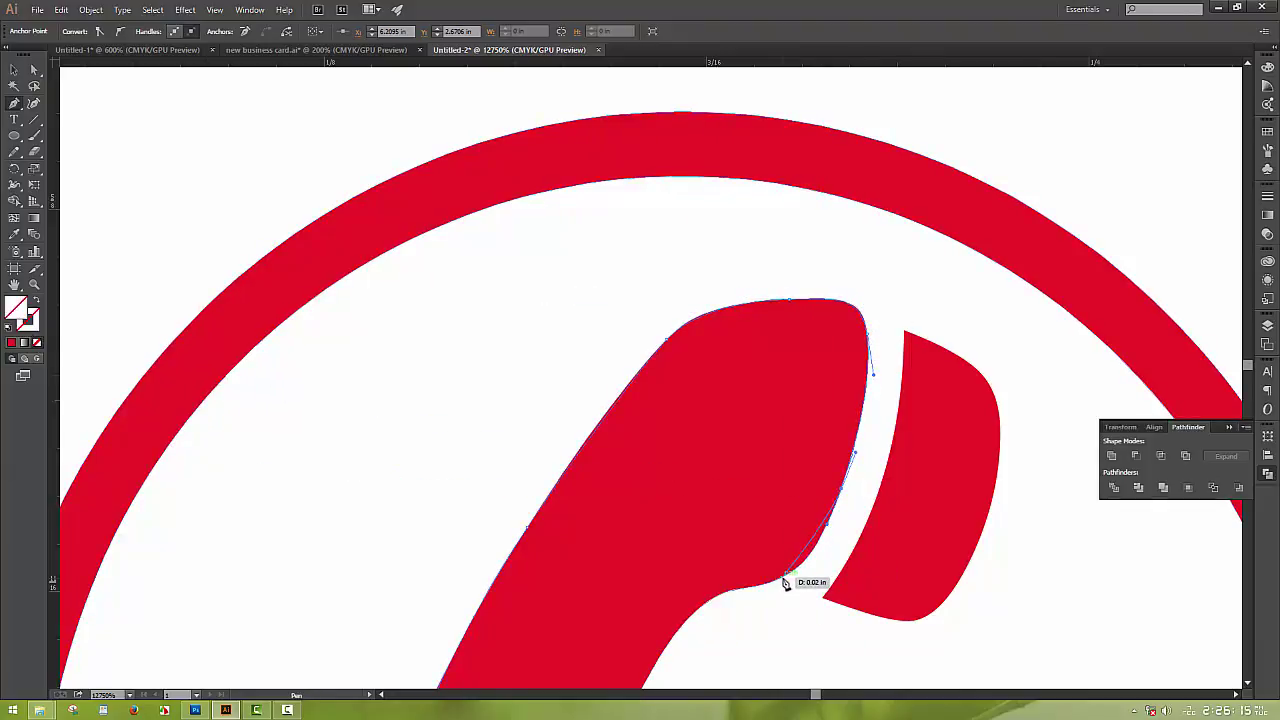
pyautogui.scroll(1, 785, 583)
pyautogui.moveTo(785, 583)
pyautogui.mouseDown()
pyautogui.moveTo(608, 331)
pyautogui.moveTo(533, 339)
pyautogui.mouseUp()
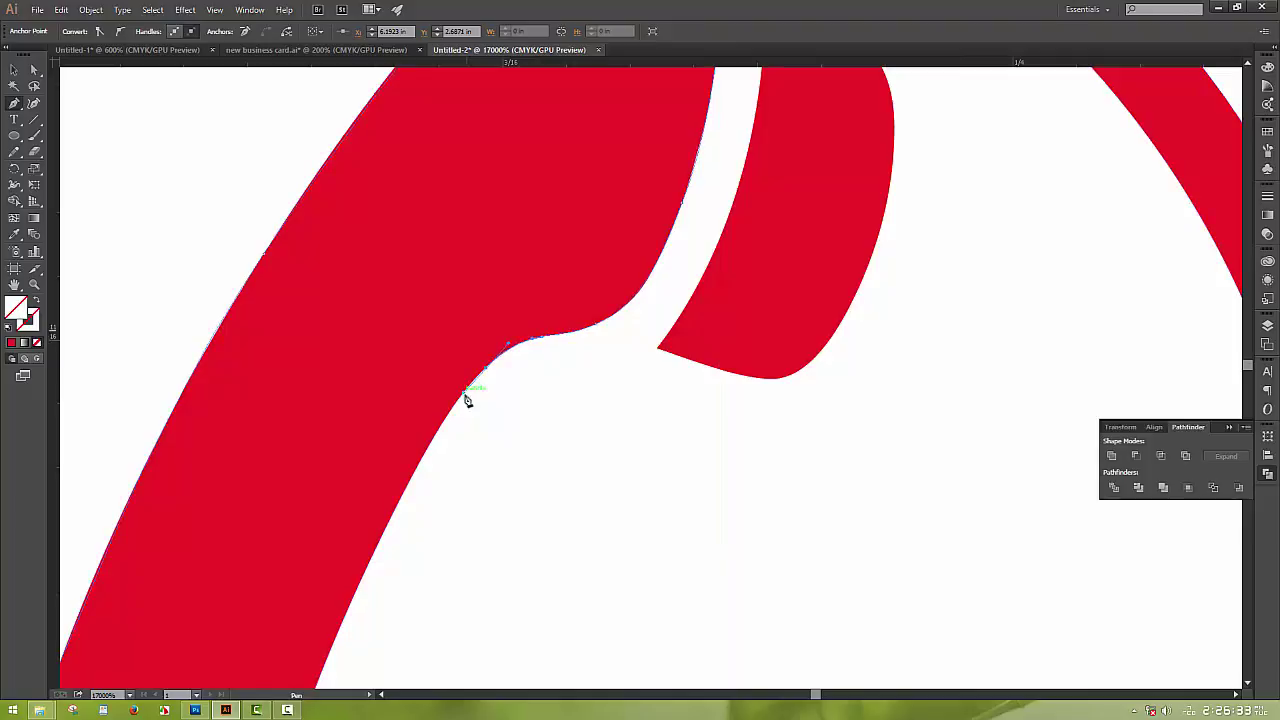
pyautogui.scroll(-3, 466, 391)
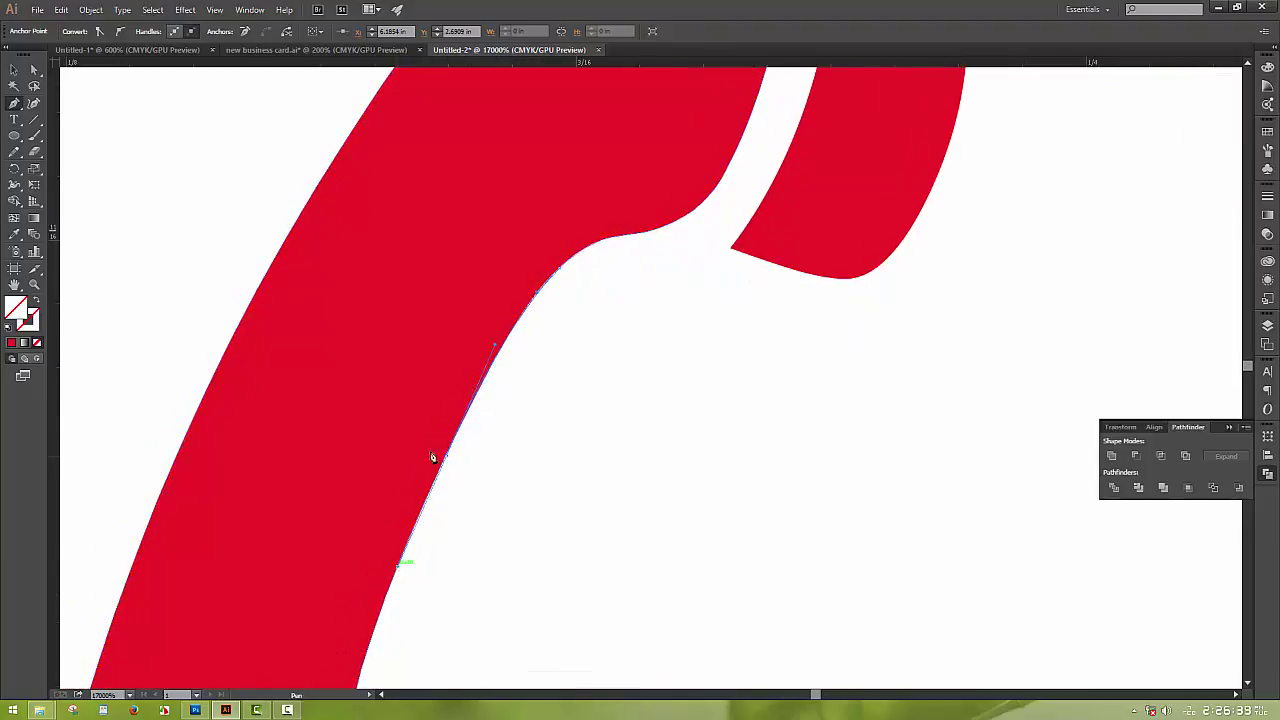
pyautogui.scroll(-5, 433, 457)
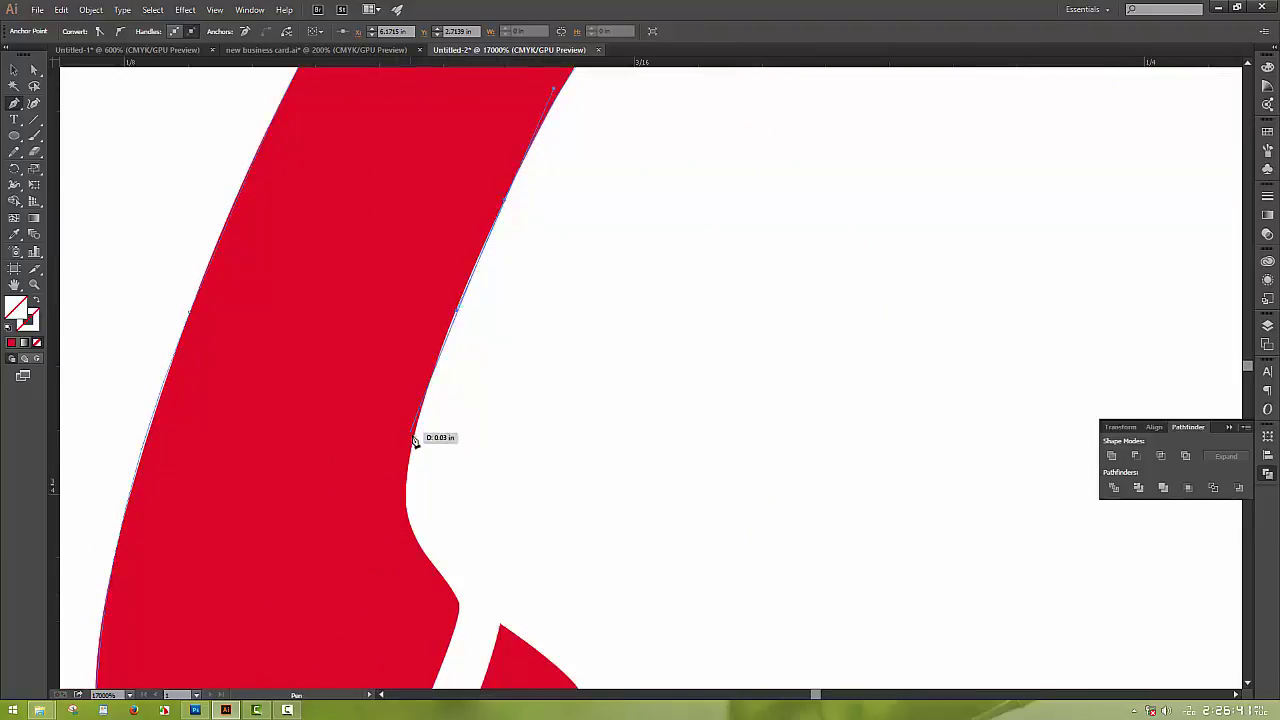
pyautogui.click(424, 555)
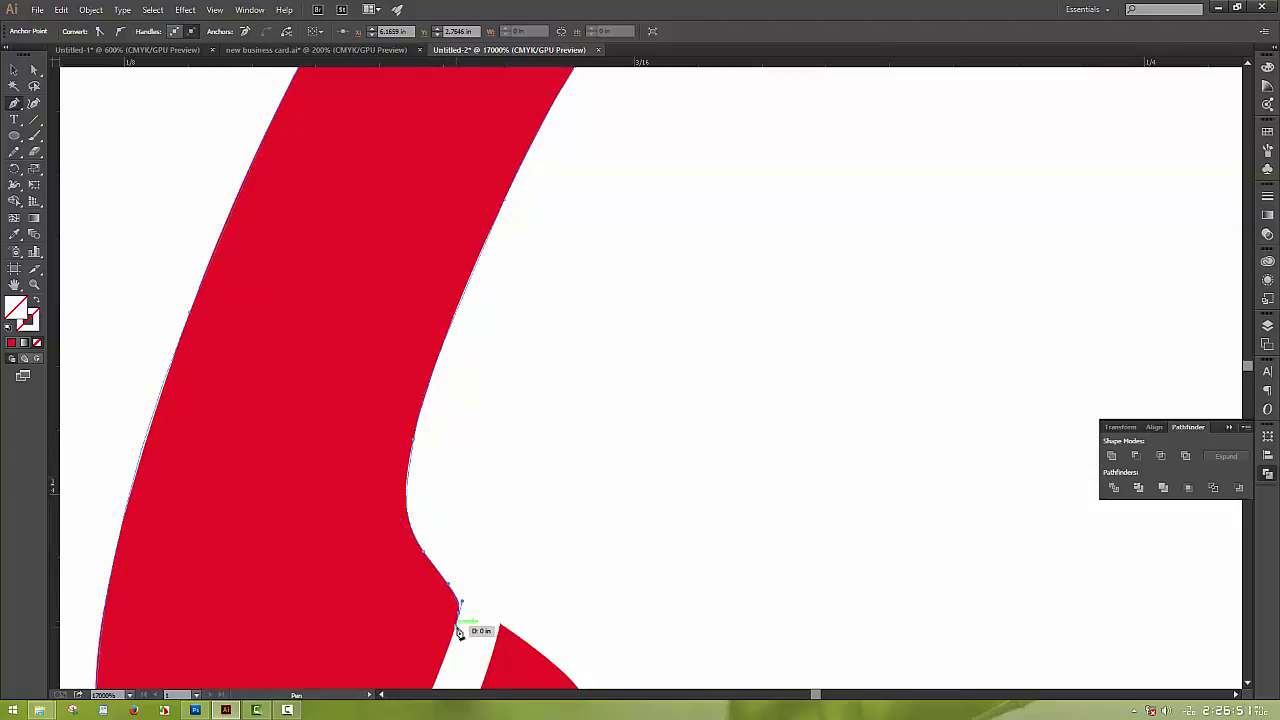
pyautogui.scroll(-6, 626, 314)
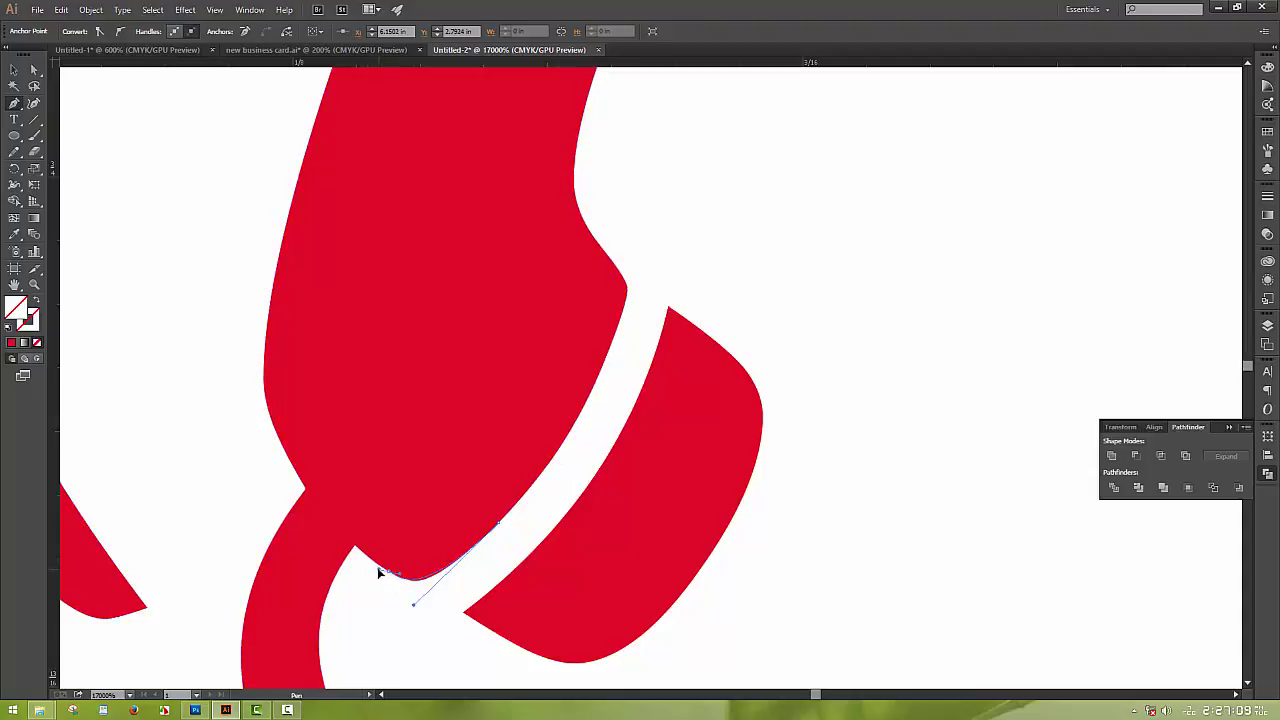
# Step: Continue the pen path along the phone cord's inner curve from its traced endpoint
pyautogui.click(358, 550)
pyautogui.scroll(-3, 355, 500)
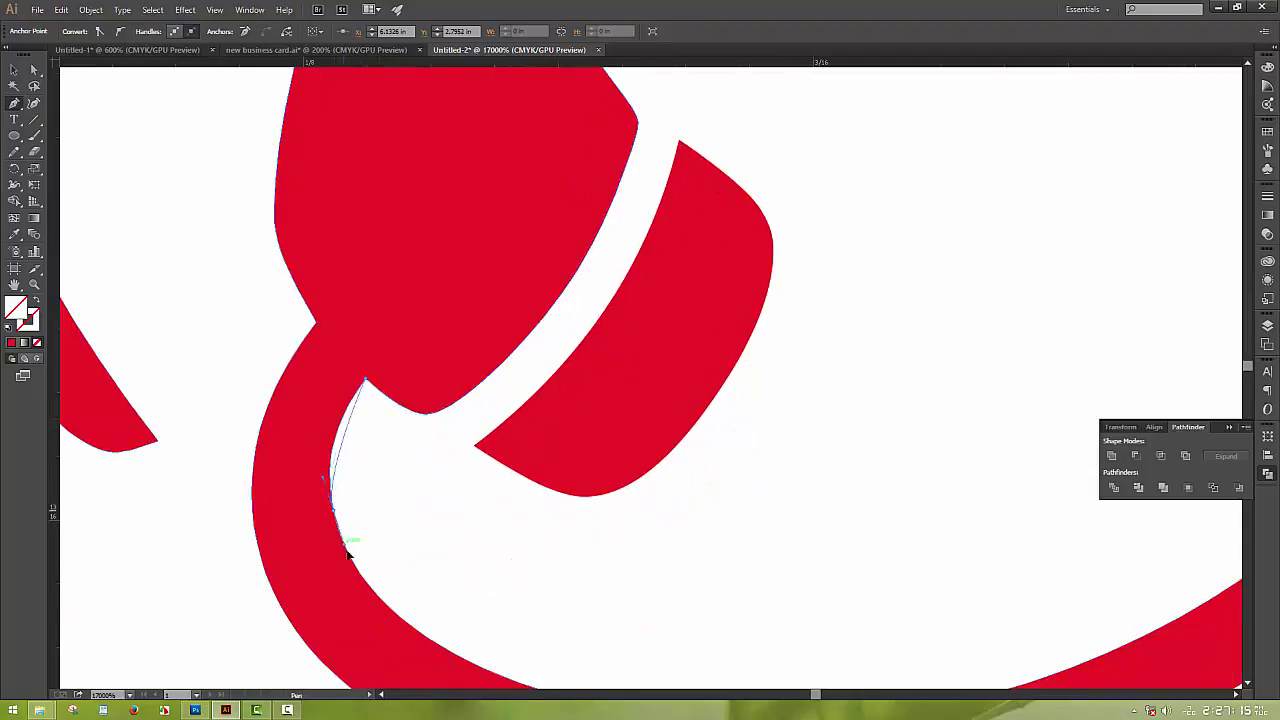
pyautogui.click(351, 580)
pyautogui.click(386, 611)
pyautogui.click(419, 631)
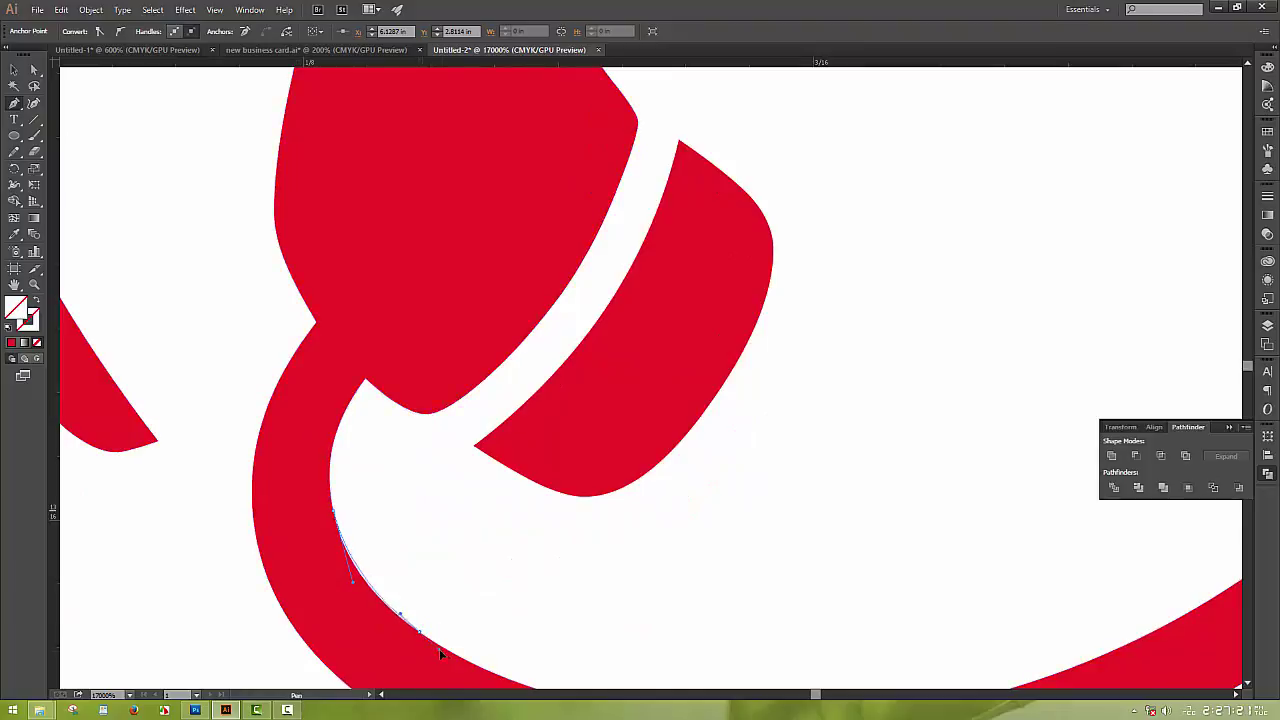
pyautogui.click(452, 655)
pyautogui.click(492, 675)
pyautogui.scroll(-3, 470, 600)
pyautogui.moveTo(434, 498); pyautogui.dragTo(471, 506)
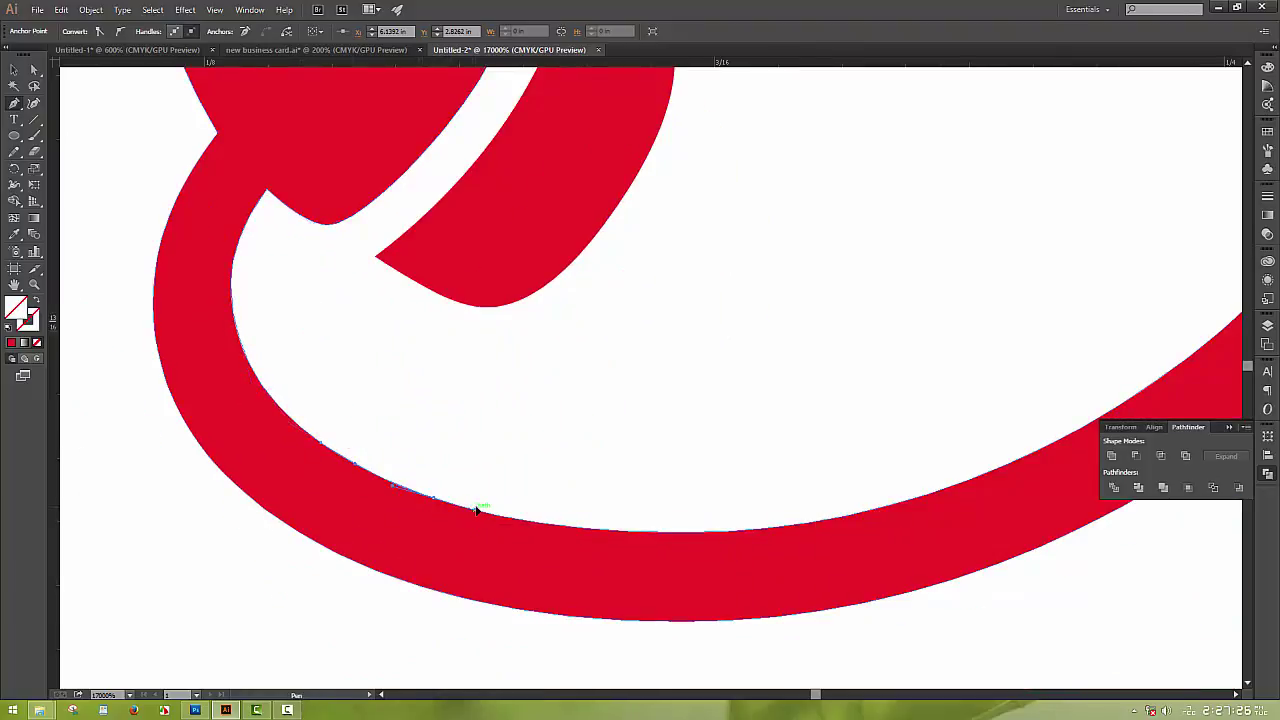
pyautogui.click(403, 580)
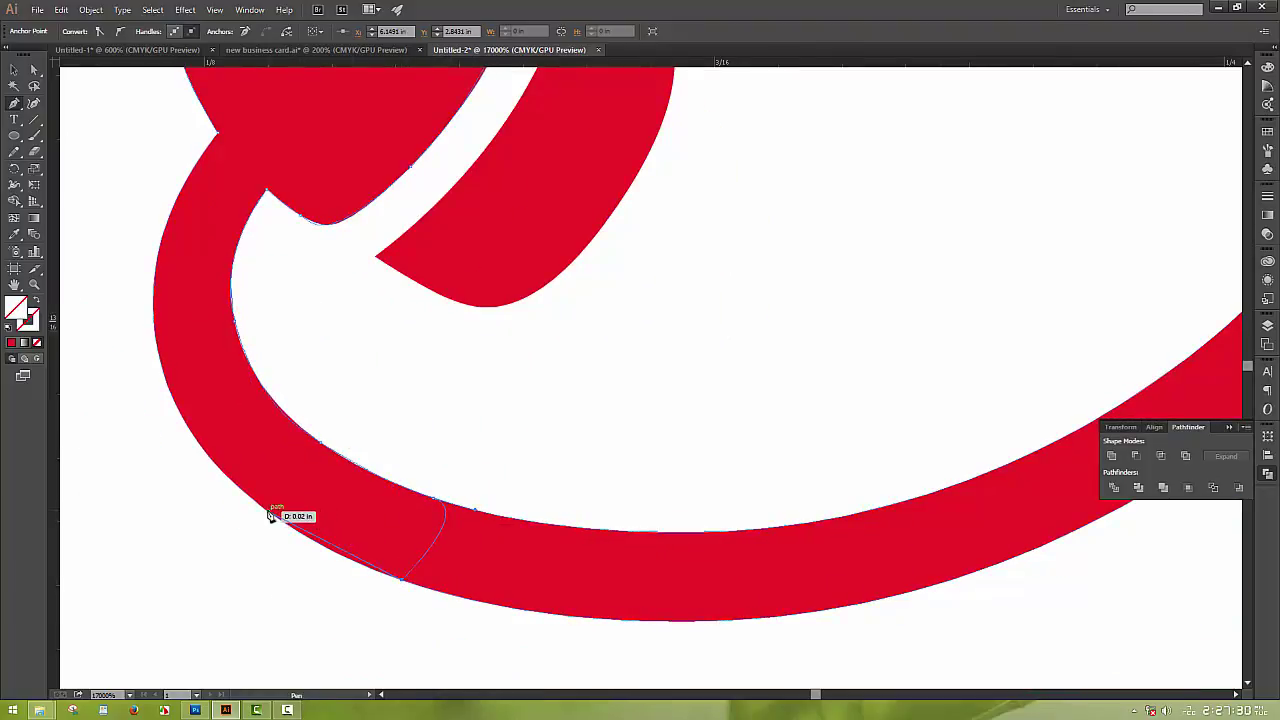
# Step: Trace the cord's outer edge with curved anchors up to where it meets the handset
pyautogui.click(221, 471)
pyautogui.moveTo(188, 441); pyautogui.dragTo(163, 380)
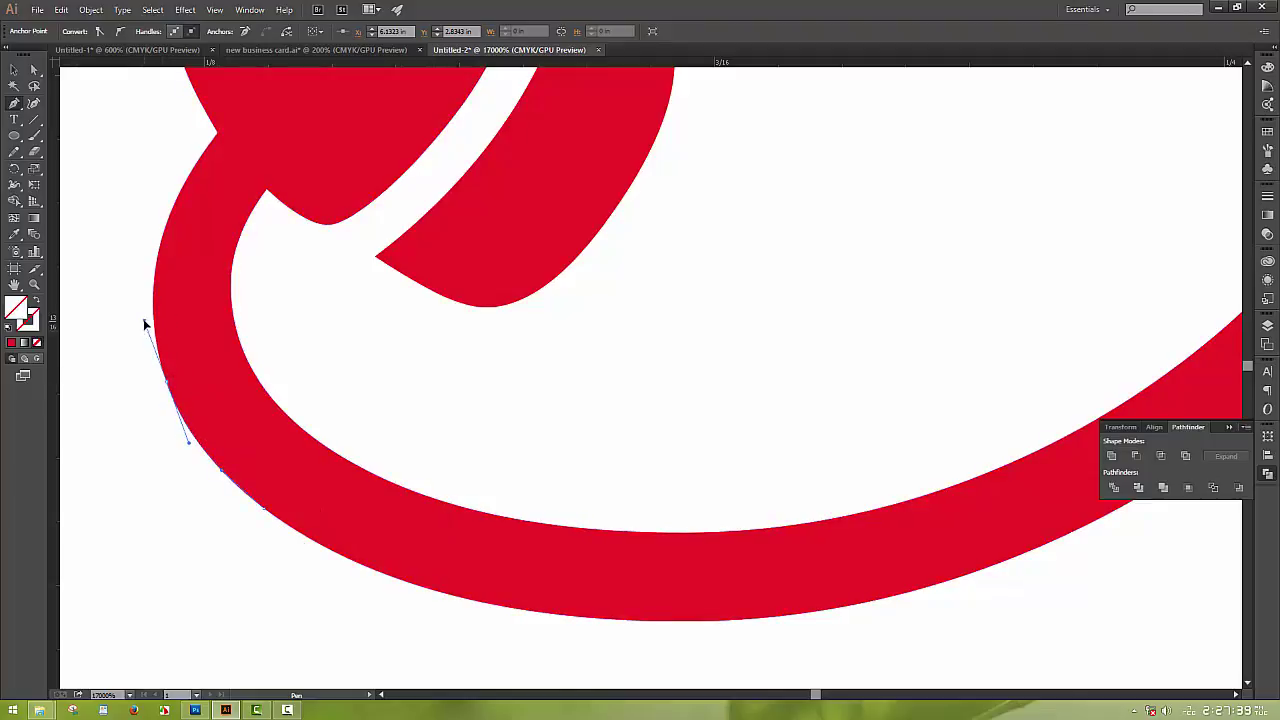
pyautogui.click(144, 324)
pyautogui.moveTo(160, 240); pyautogui.dragTo(291, 414)
pyautogui.click(291, 412)
pyautogui.click(303, 376)
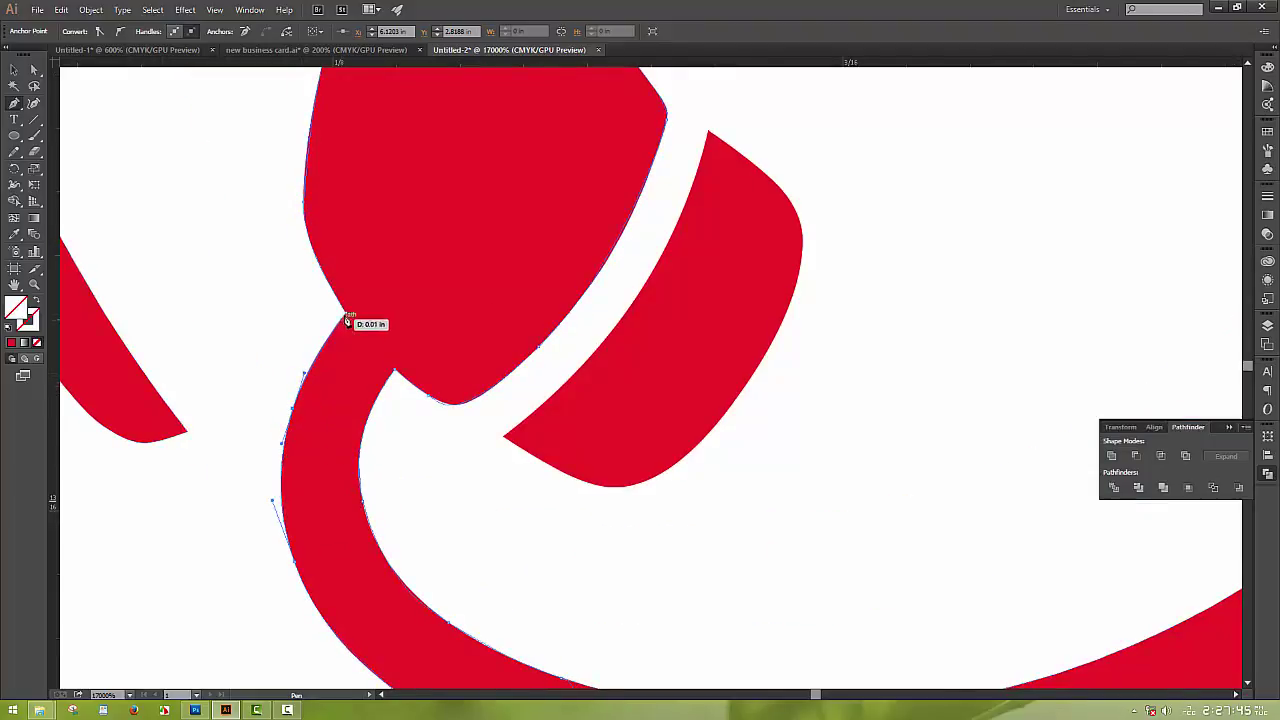
pyautogui.moveTo(346, 320); pyautogui.dragTo(358, 302)
# Step: Draw a closed outline around the handset's lower earpiece
pyautogui.click(505, 437)
pyautogui.click(670, 235)
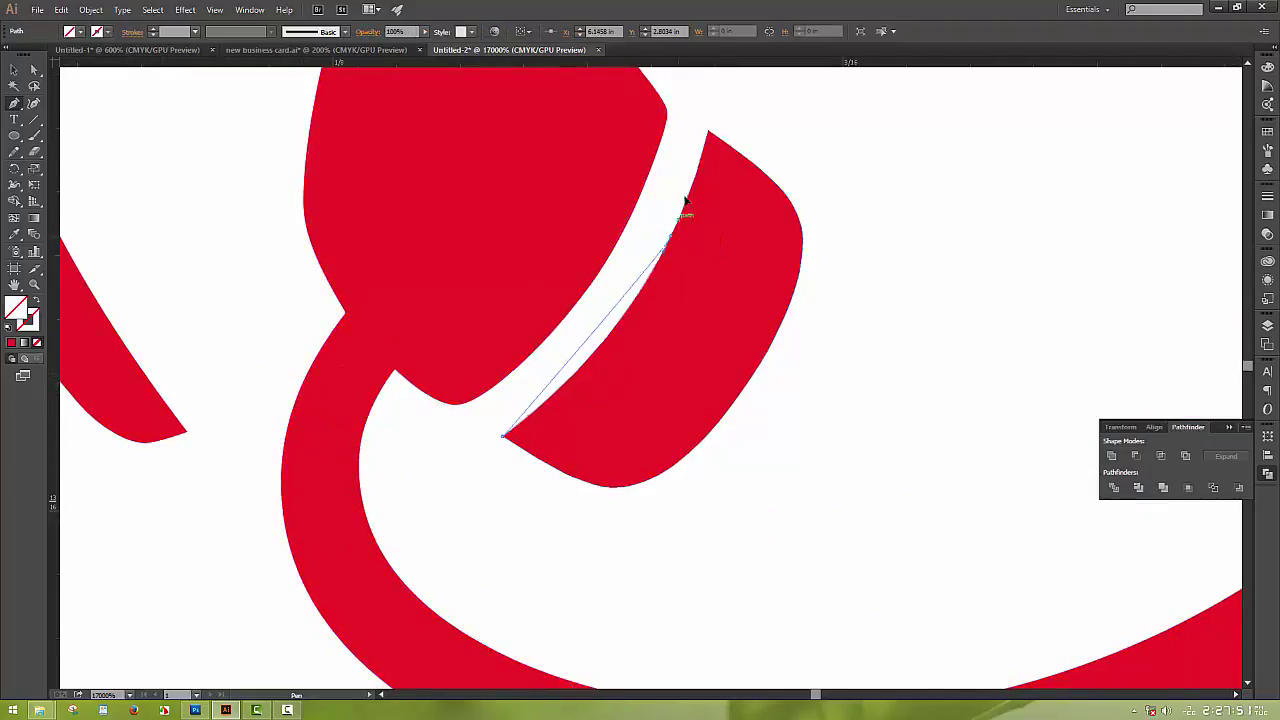
pyautogui.click(709, 130)
pyautogui.click(708, 131)
pyautogui.click(788, 194)
pyautogui.click(804, 213)
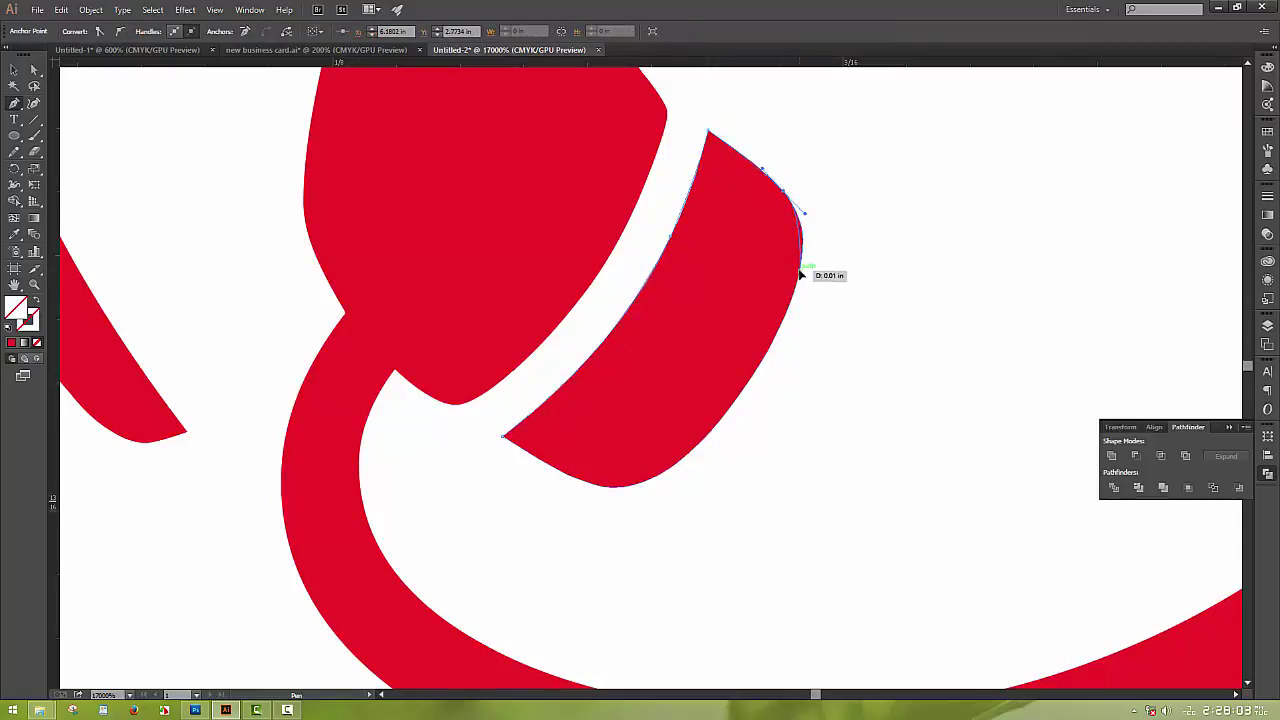
pyautogui.click(795, 296)
pyautogui.moveTo(706, 440)
pyautogui.mouseDown()
pyautogui.moveTo(655, 485)
pyautogui.moveTo(670, 487)
pyautogui.moveTo(607, 491)
pyautogui.mouseUp()
pyautogui.moveTo(505, 439); pyautogui.dragTo(457, 395)
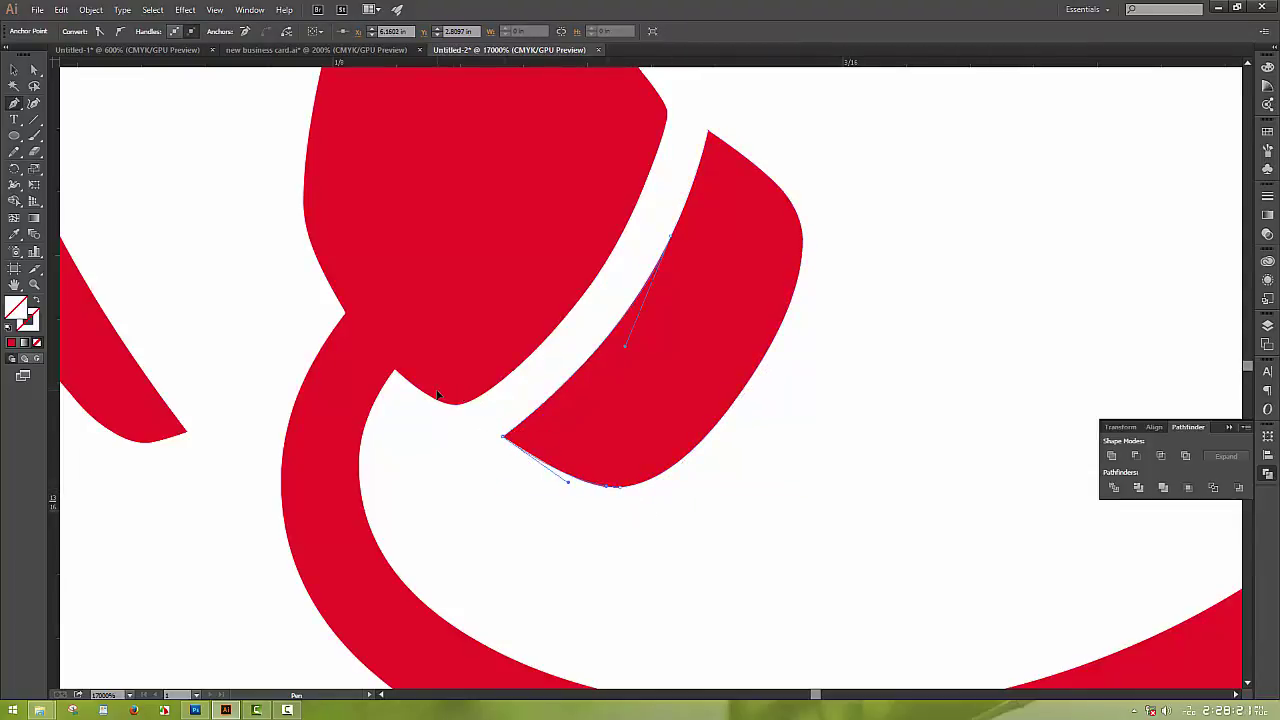
# Step: Duplicate the lower earpiece outline up onto the handset's upper earpiece
pyautogui.press('v')
pyautogui.click(969, 294)
pyautogui.hotkey('ctrl', '-')
pyautogui.hotkey('ctrl', '-')
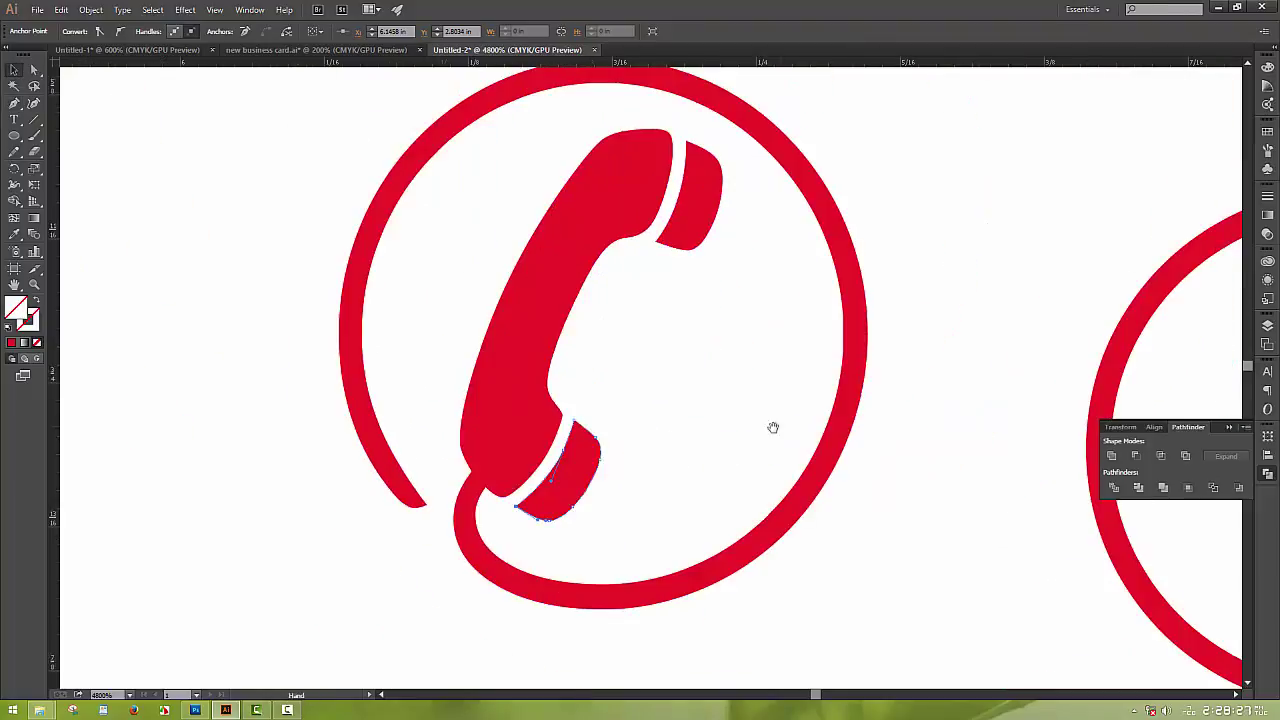
pyautogui.moveTo(603, 446)
pyautogui.mouseDown()
pyautogui.moveTo(686, 305)
pyautogui.moveTo(737, 171)
pyautogui.mouseUp()
pyautogui.hotkey('ctrl', '+')
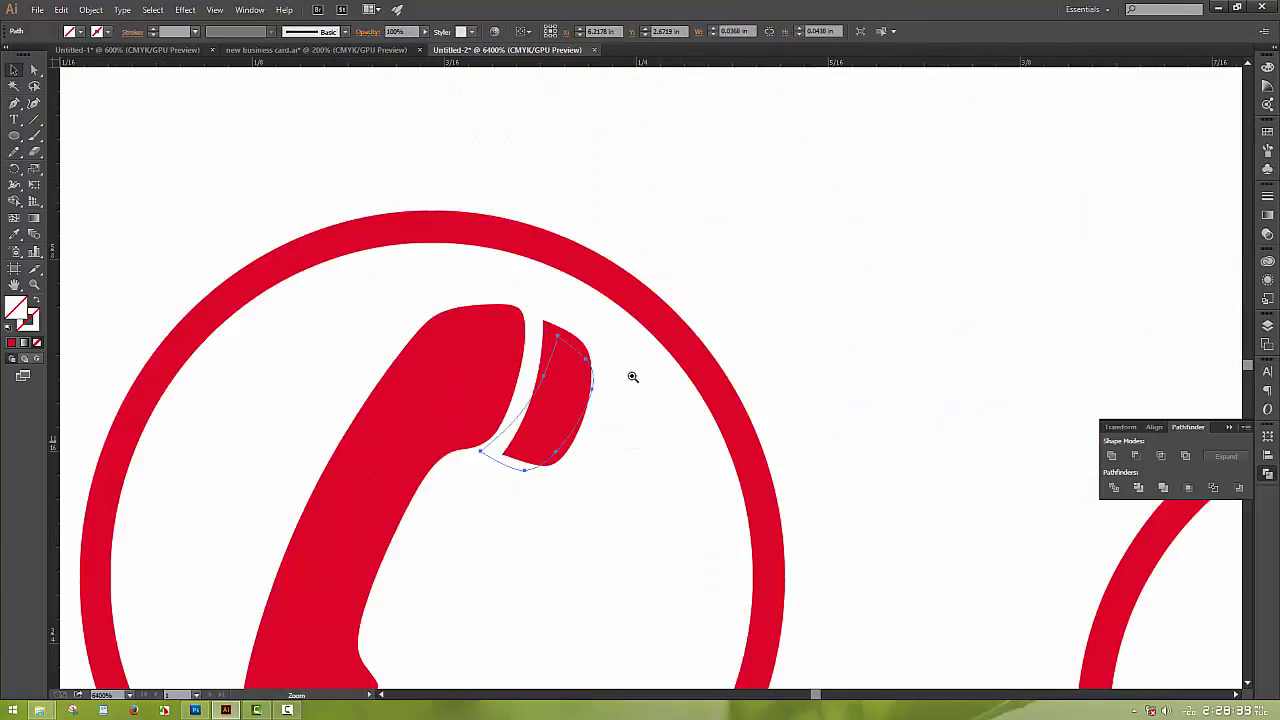
pyautogui.hotkey('ctrl', '+')
# Step: Rotate and shift the copied outline until it lines up over the upper earpiece
pyautogui.moveTo(567, 197); pyautogui.dragTo(517, 169)
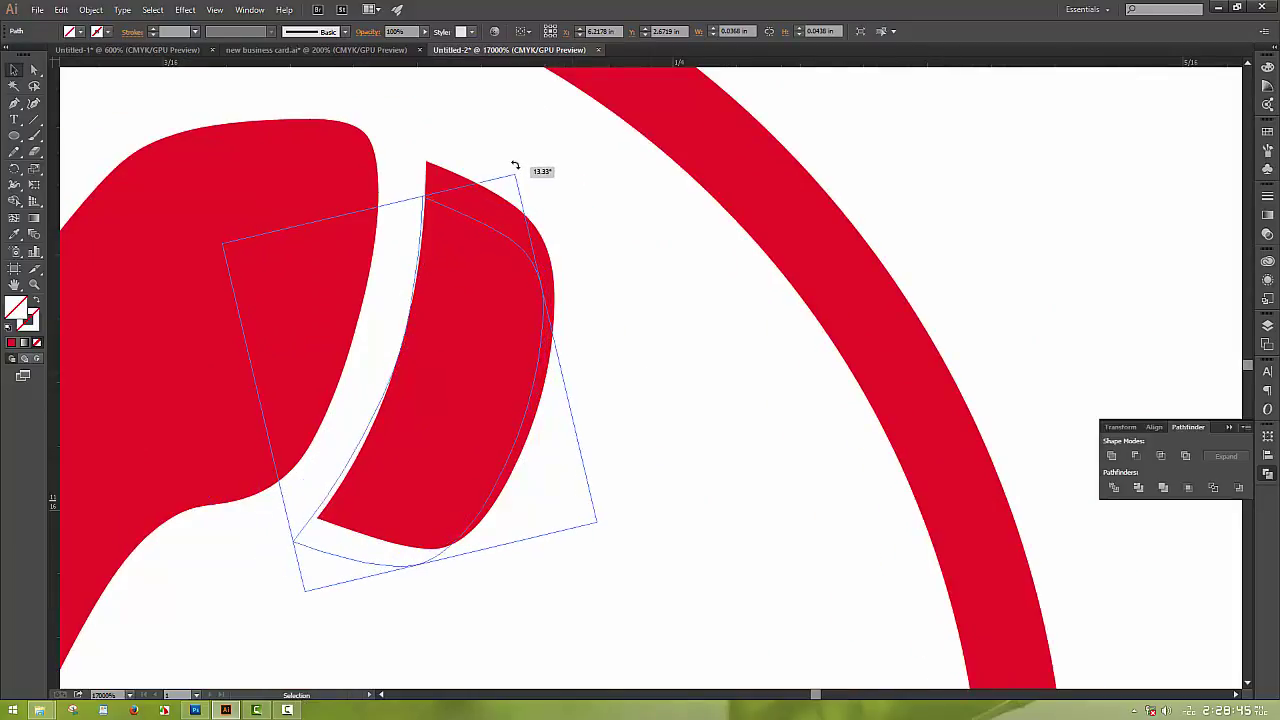
pyautogui.moveTo(465, 203)
pyautogui.mouseDown()
pyautogui.moveTo(578, 168)
pyautogui.moveTo(453, 176)
pyautogui.mouseUp()
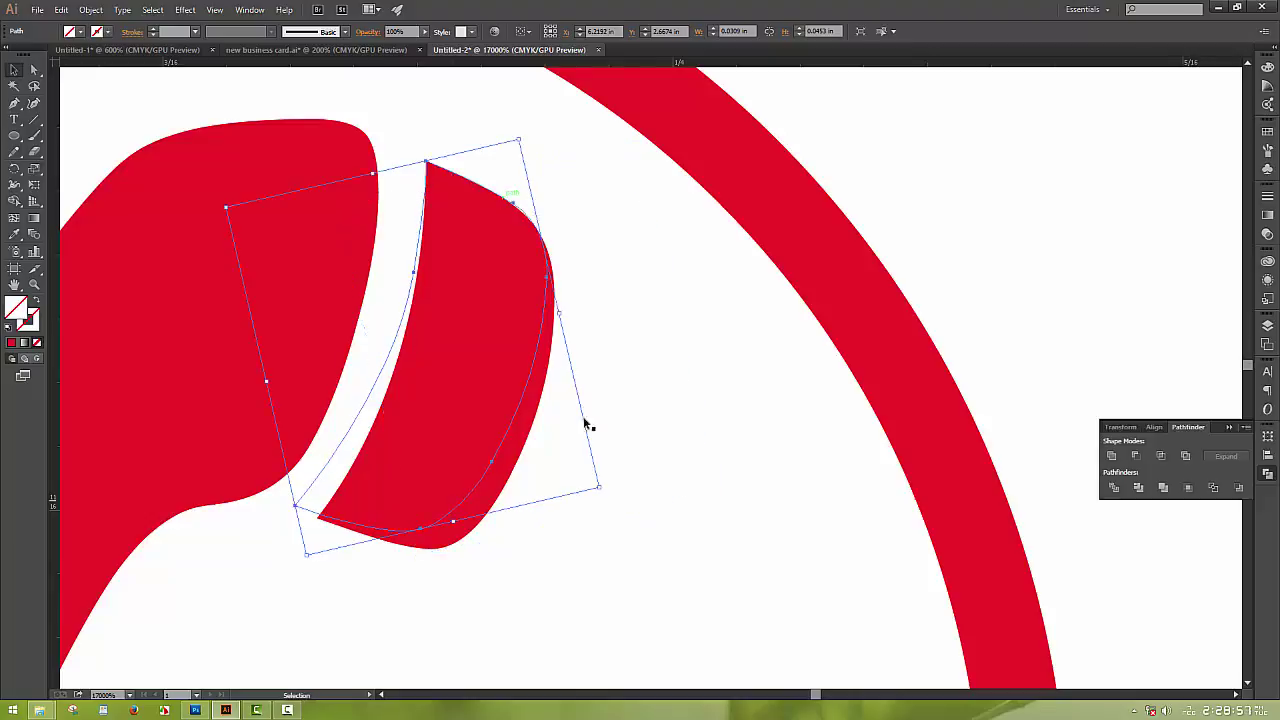
pyautogui.moveTo(605, 490); pyautogui.dragTo(628, 484)
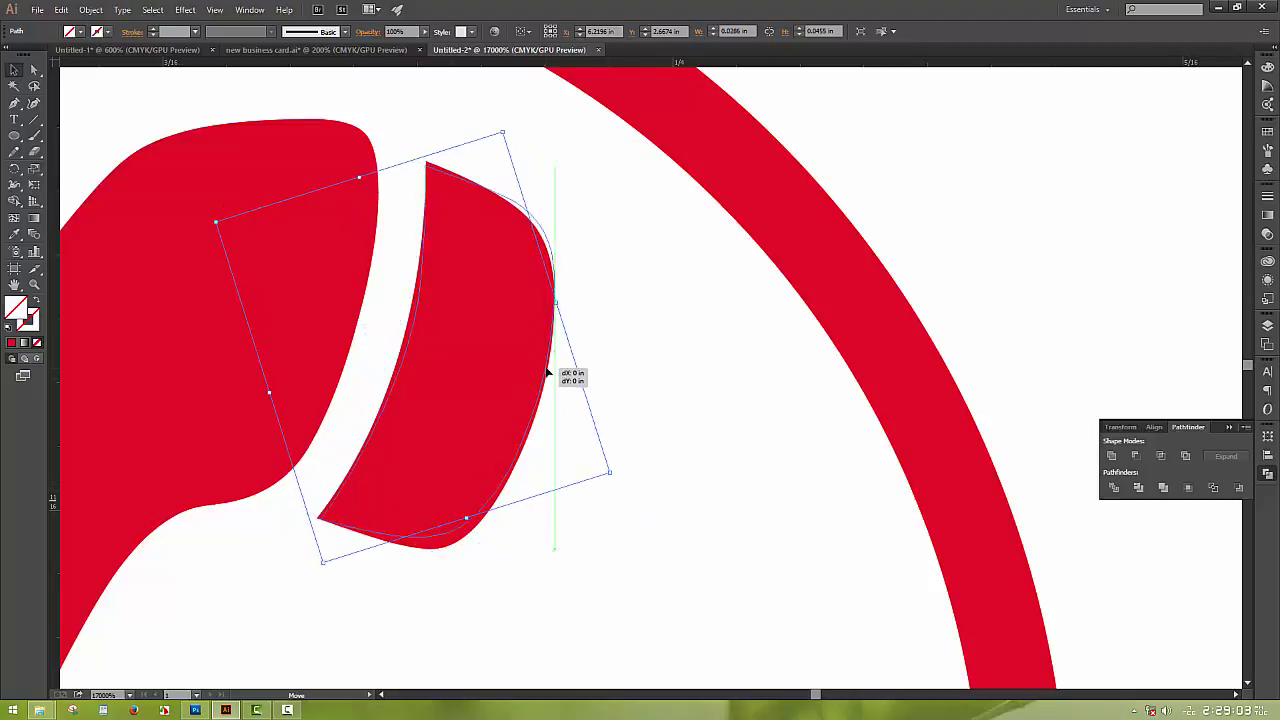
pyautogui.moveTo(534, 366); pyautogui.dragTo(554, 374)
pyautogui.moveTo(537, 137); pyautogui.dragTo(520, 138)
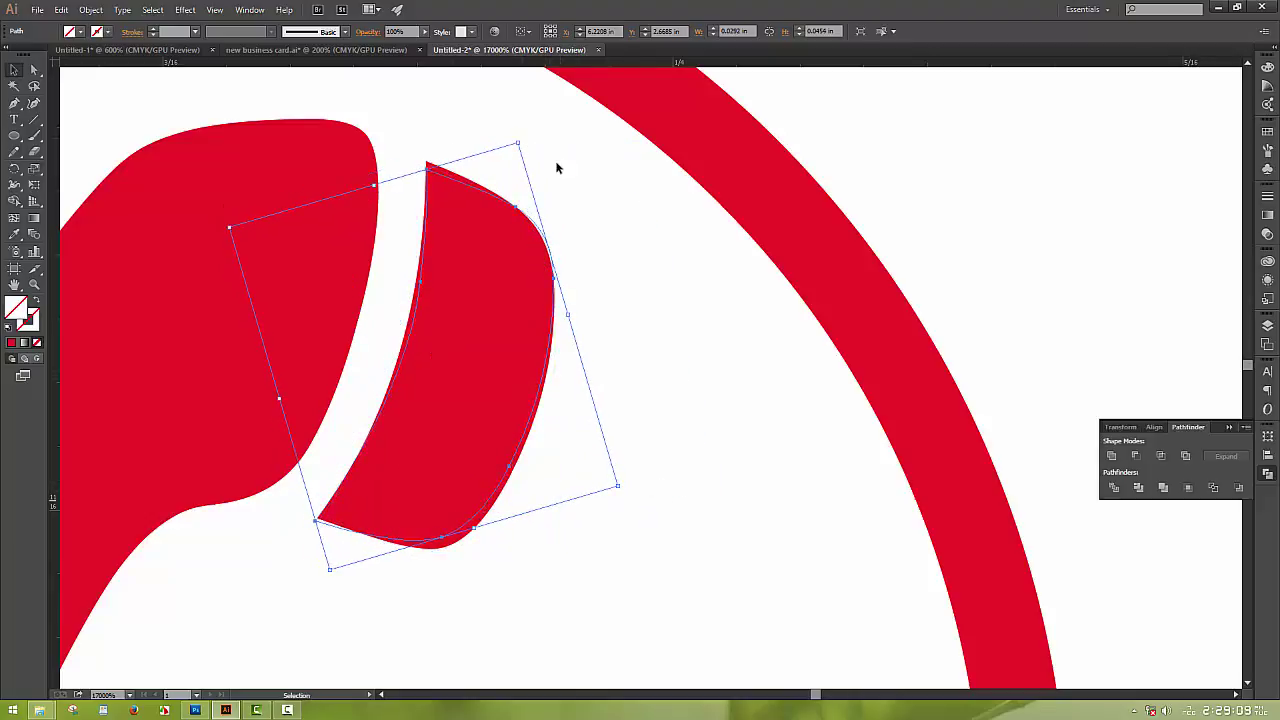
pyautogui.click(489, 109)
# Step: Reshape the copy's top corner, left and bottom edges with Direct Selection to hug the earpiece
pyautogui.click(429, 166)
pyautogui.press('a')
pyautogui.hotkey('ctrl', '+')
pyautogui.click(566, 277)
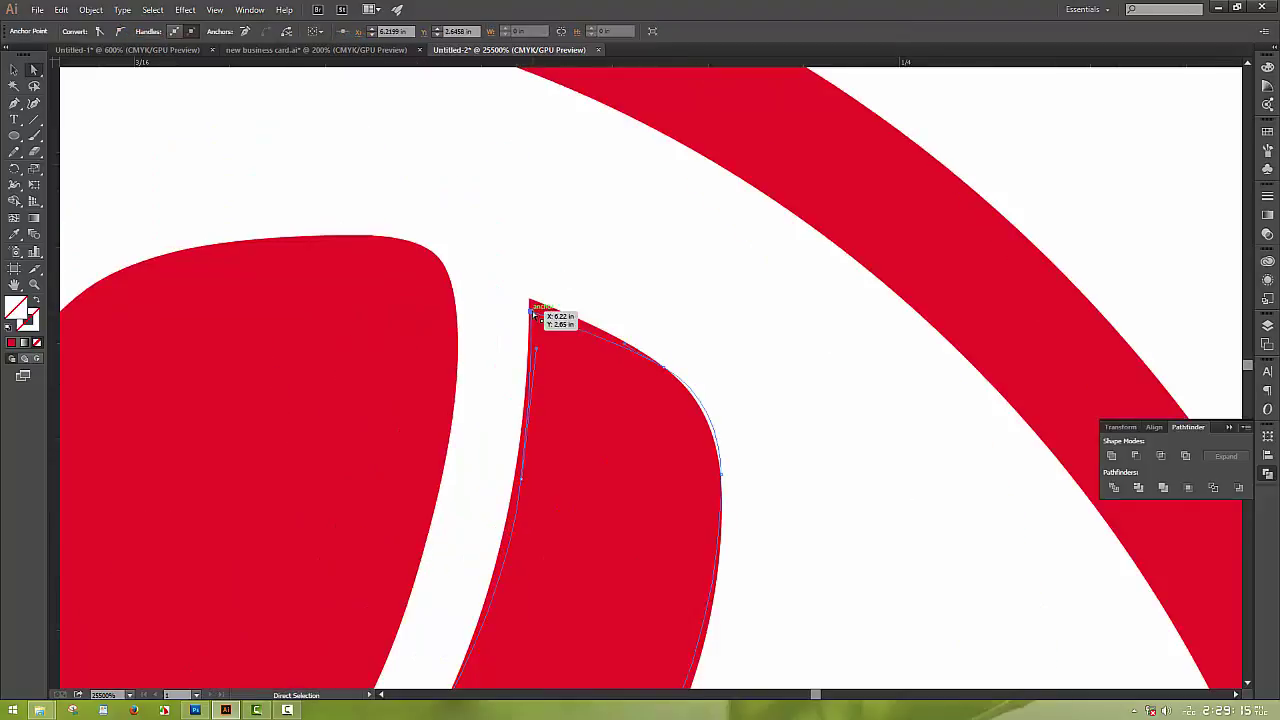
pyautogui.click(624, 342)
pyautogui.scroll(-3, 665, 467)
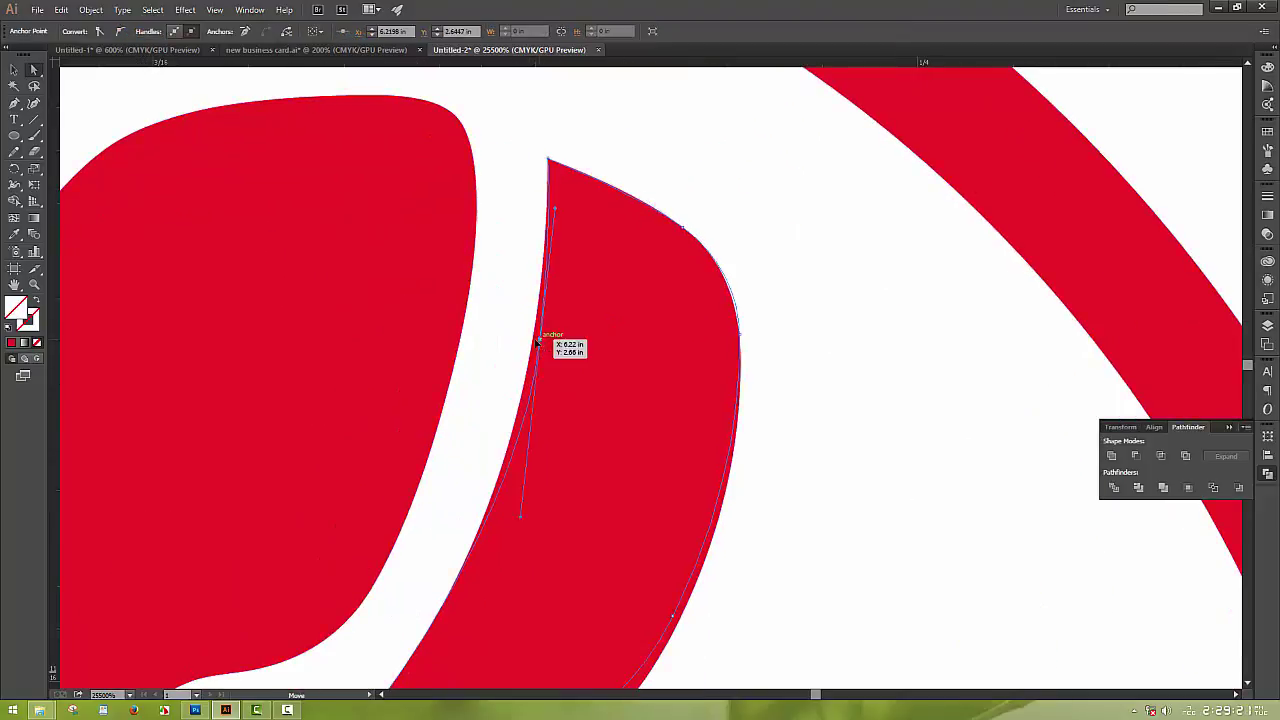
pyautogui.scroll(-5, 560, 340)
pyautogui.moveTo(602, 318); pyautogui.dragTo(604, 330)
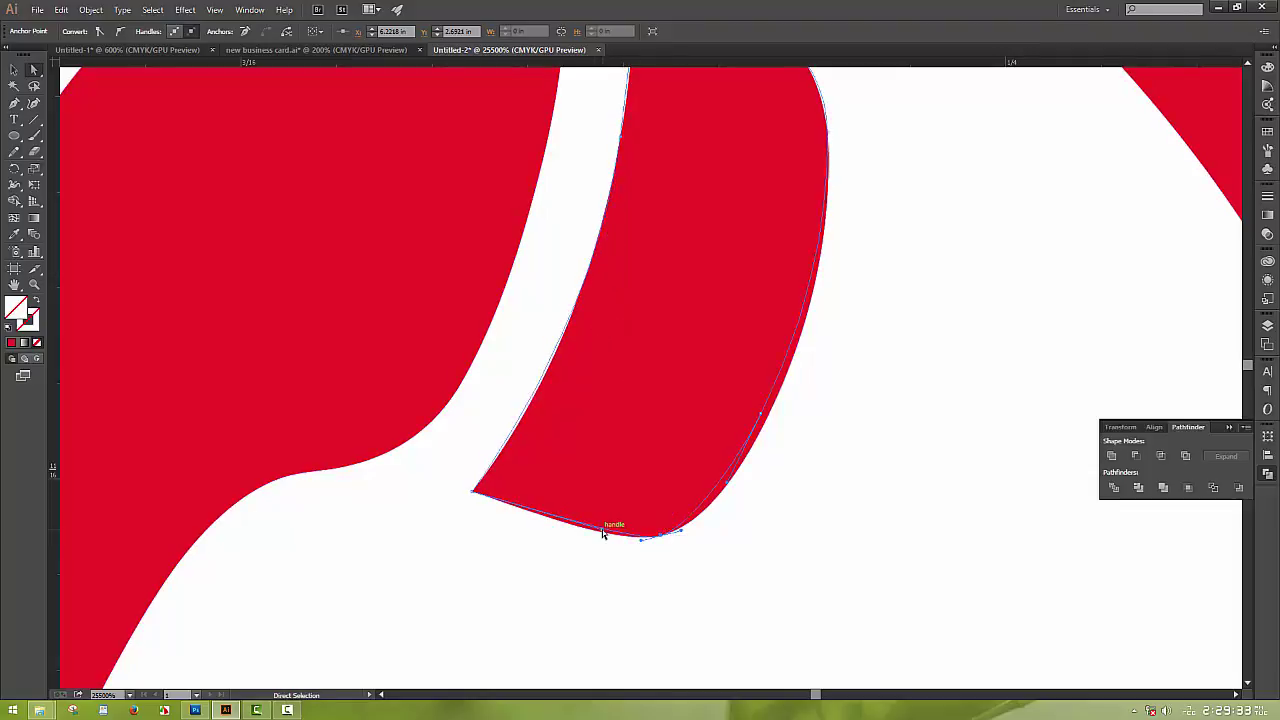
pyautogui.moveTo(595, 538); pyautogui.dragTo(688, 533)
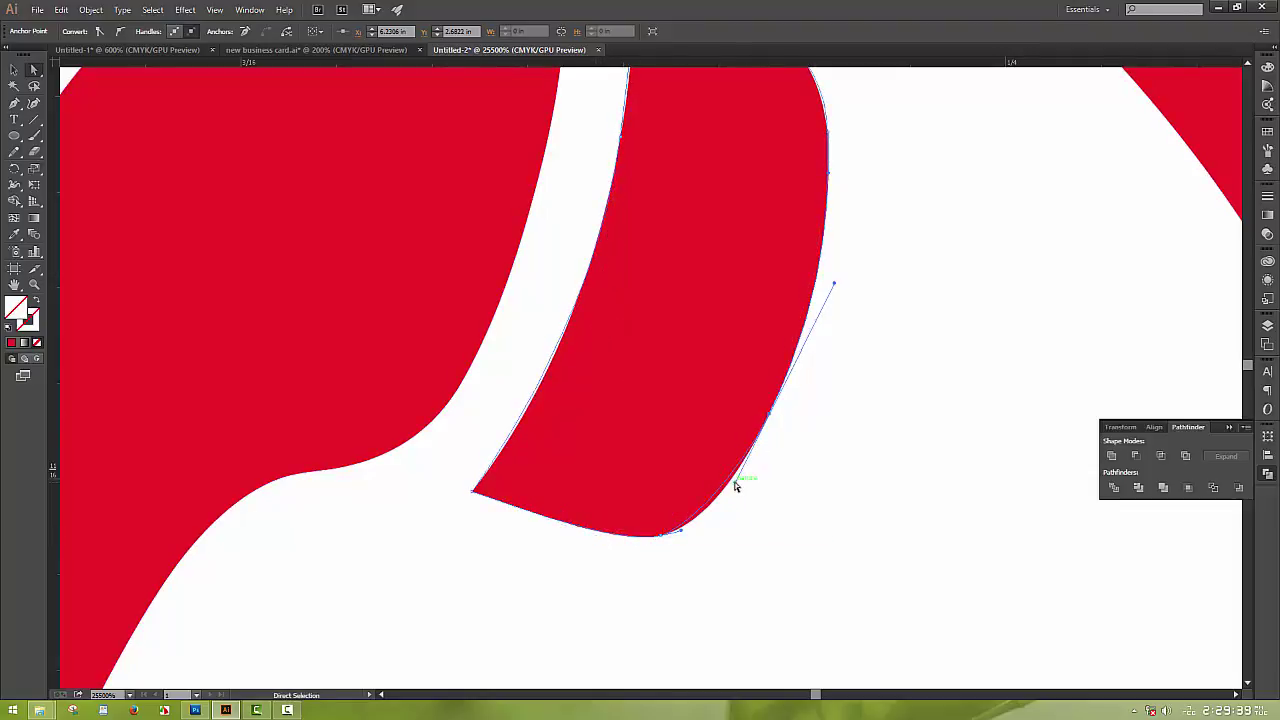
pyautogui.scroll(5, 792, 374)
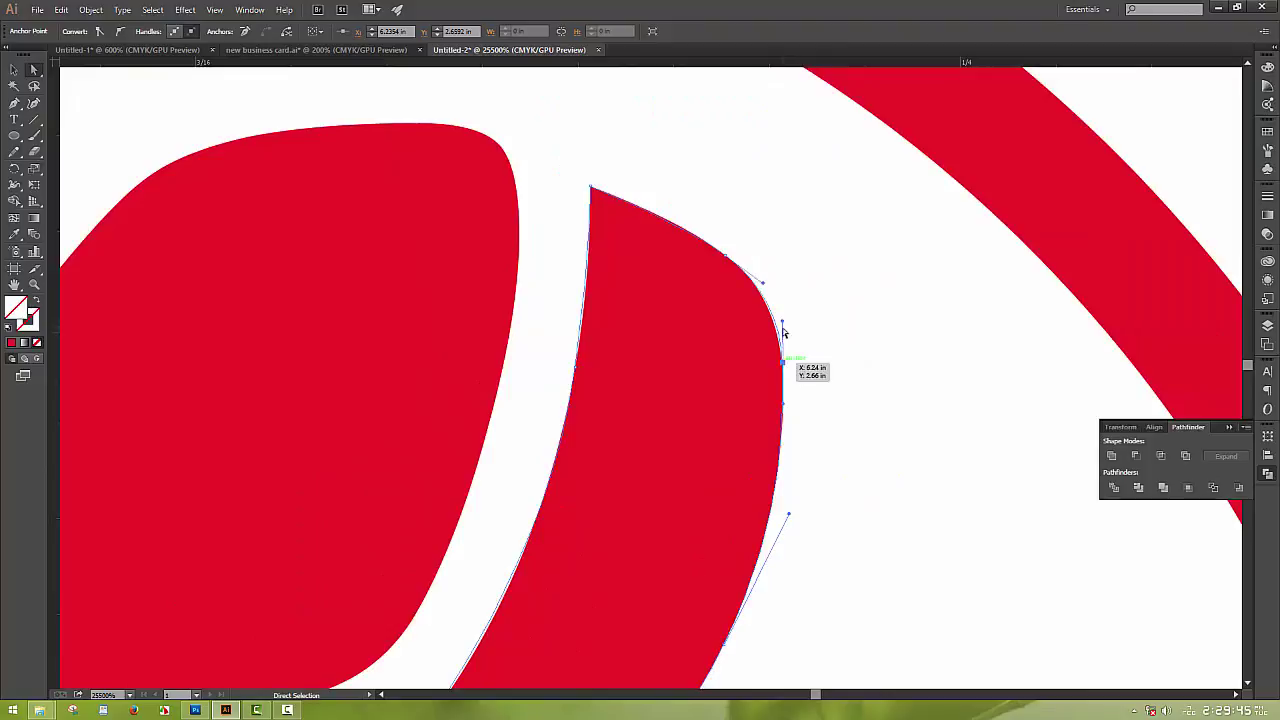
pyautogui.hotkey('ctrl', '-')
pyautogui.hotkey('ctrl', '-')
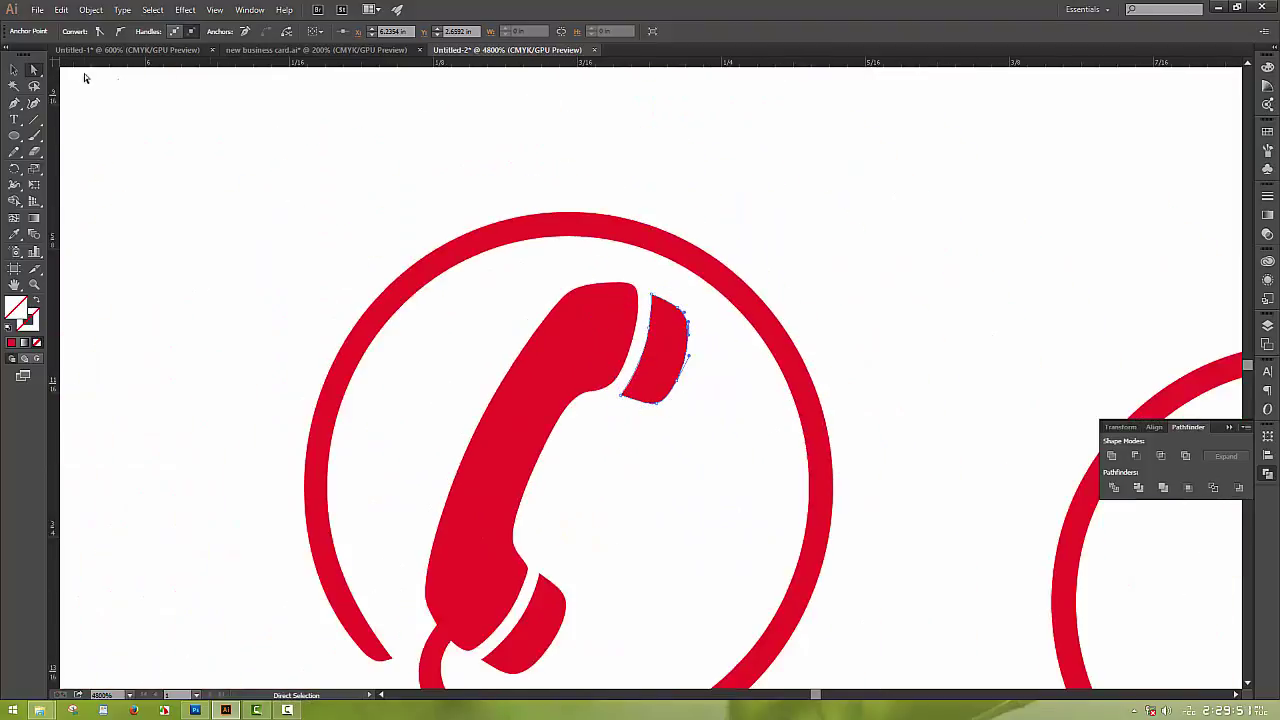
# Step: Select the traced phone handset, then copy and paste it
pyautogui.press('v')
pyautogui.click(623, 300)
pyautogui.scroll(-3, 620, 440)
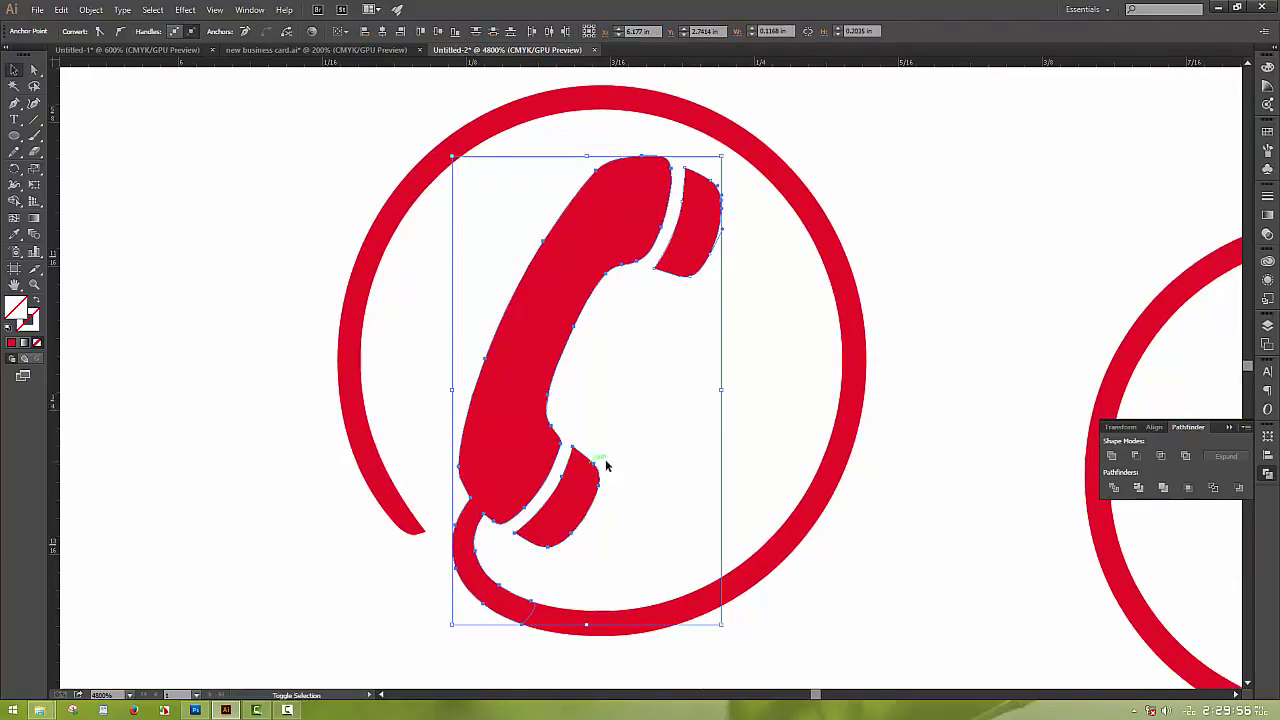
pyautogui.click(541, 363)
pyautogui.hscroll(5, 660, 343)
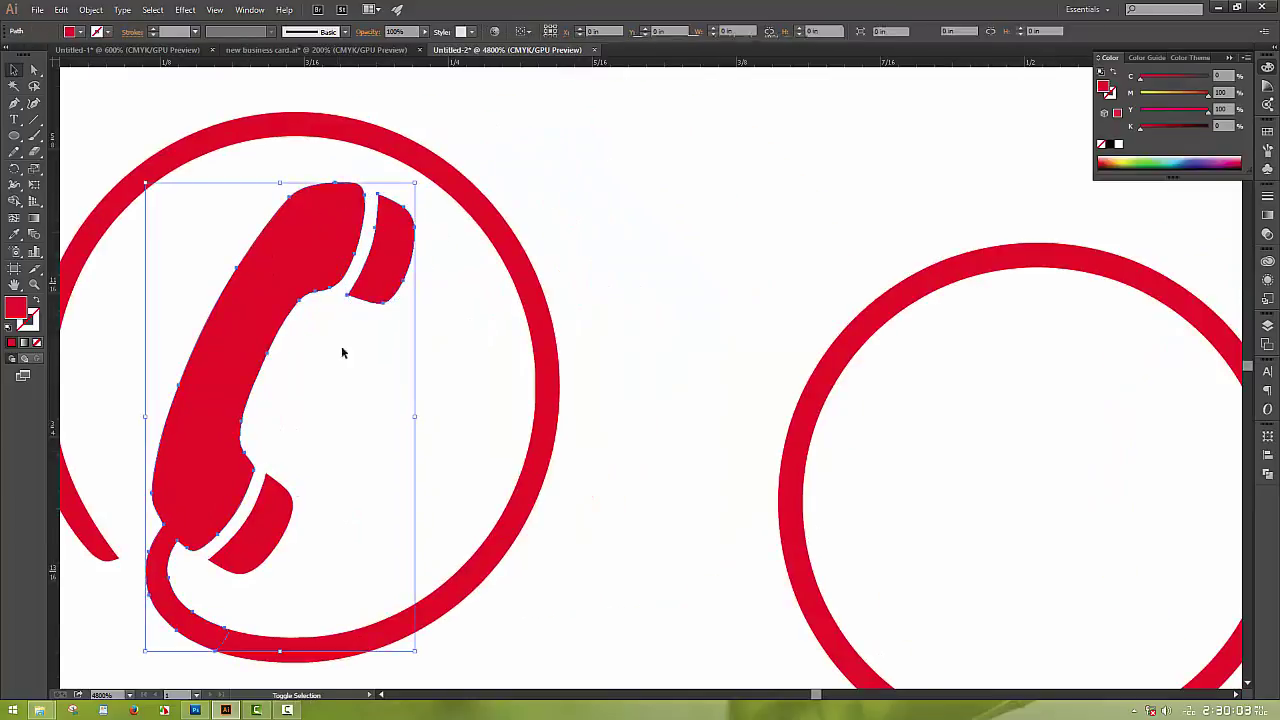
pyautogui.hotkey('ctrl', 'c')
pyautogui.scroll(-2, 628, 314)
pyautogui.hscroll(5, 628, 314)
pyautogui.hotkey('ctrl', 'v')
# Step: Move the pasted handset into the right circle, enlarge it slightly and centre it
pyautogui.moveTo(681, 230); pyautogui.dragTo(765, 272)
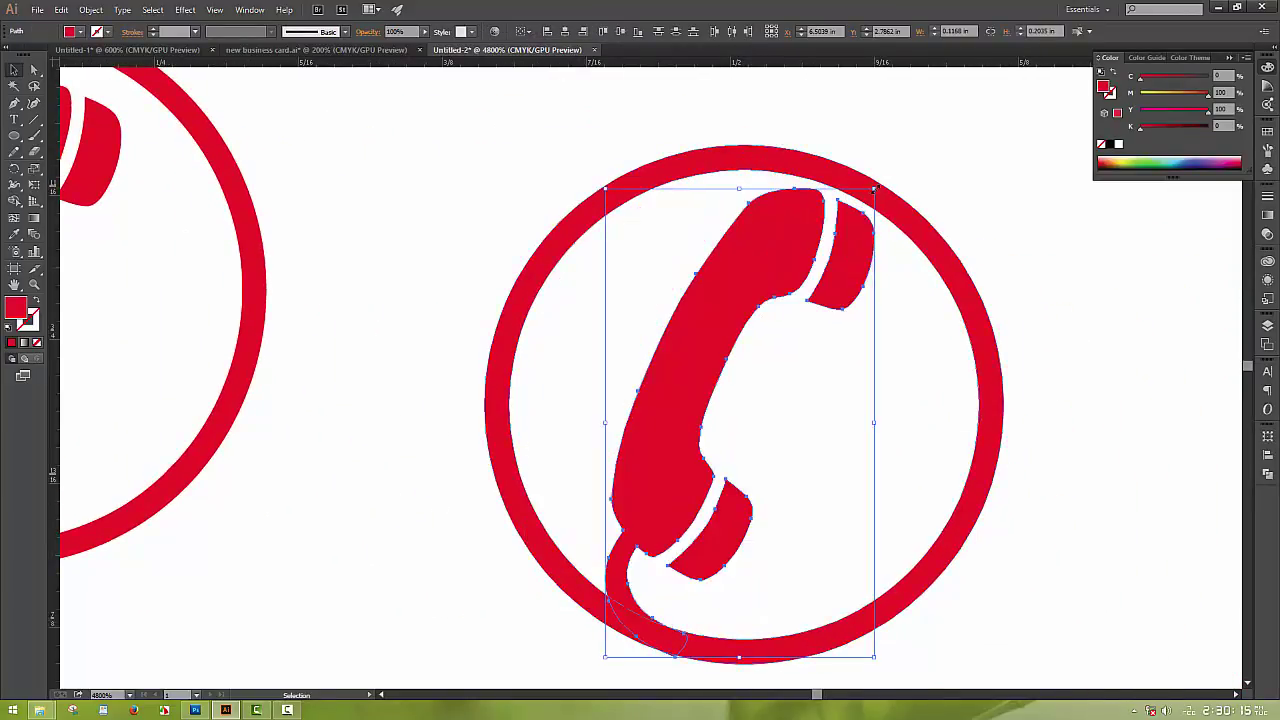
pyautogui.moveTo(707, 321)
pyautogui.mouseDown()
pyautogui.moveTo(785, 271)
pyautogui.moveTo(855, 319)
pyautogui.moveTo(807, 333)
pyautogui.moveTo(835, 345)
pyautogui.mouseUp()
pyautogui.hotkey('ctrl', '-')
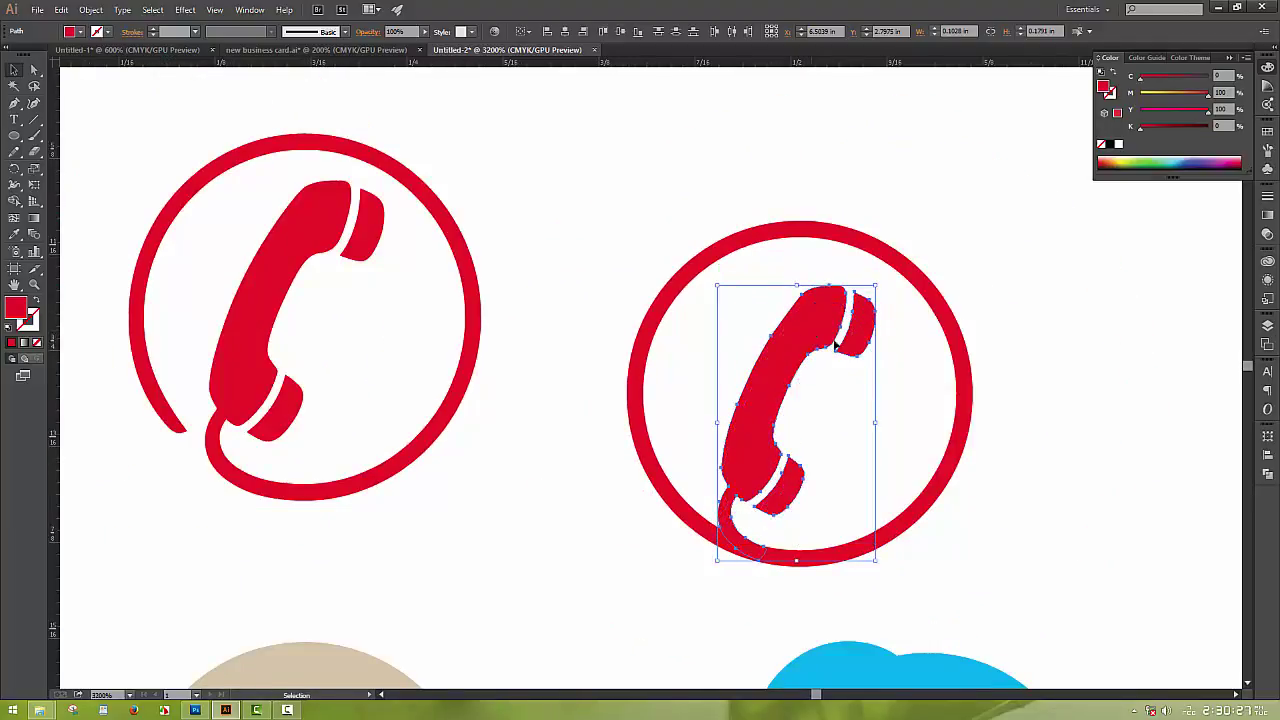
pyautogui.moveTo(876, 287); pyautogui.dragTo(880, 279)
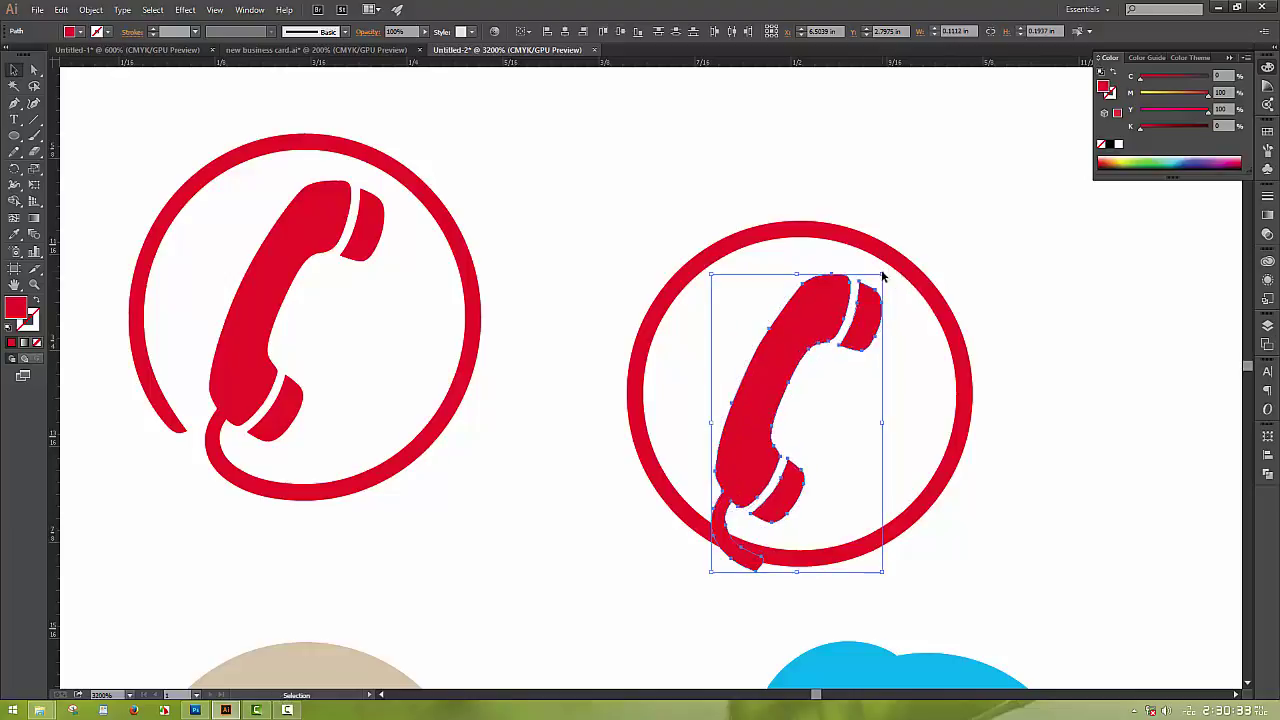
pyautogui.press('Up')
pyautogui.moveTo(789, 343)
pyautogui.mouseDown()
pyautogui.moveTo(797, 357)
pyautogui.moveTo(801, 332)
pyautogui.mouseUp()
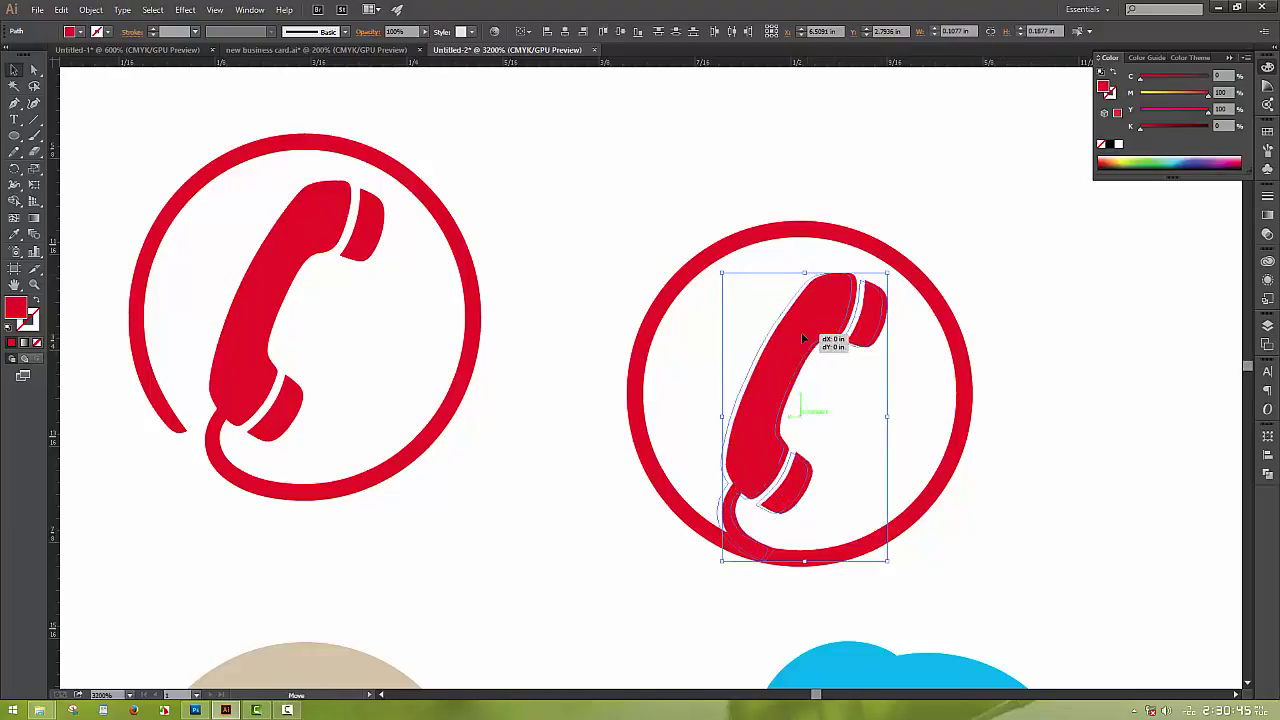
pyautogui.click(941, 470)
pyautogui.hotkey('ctrl', '+')
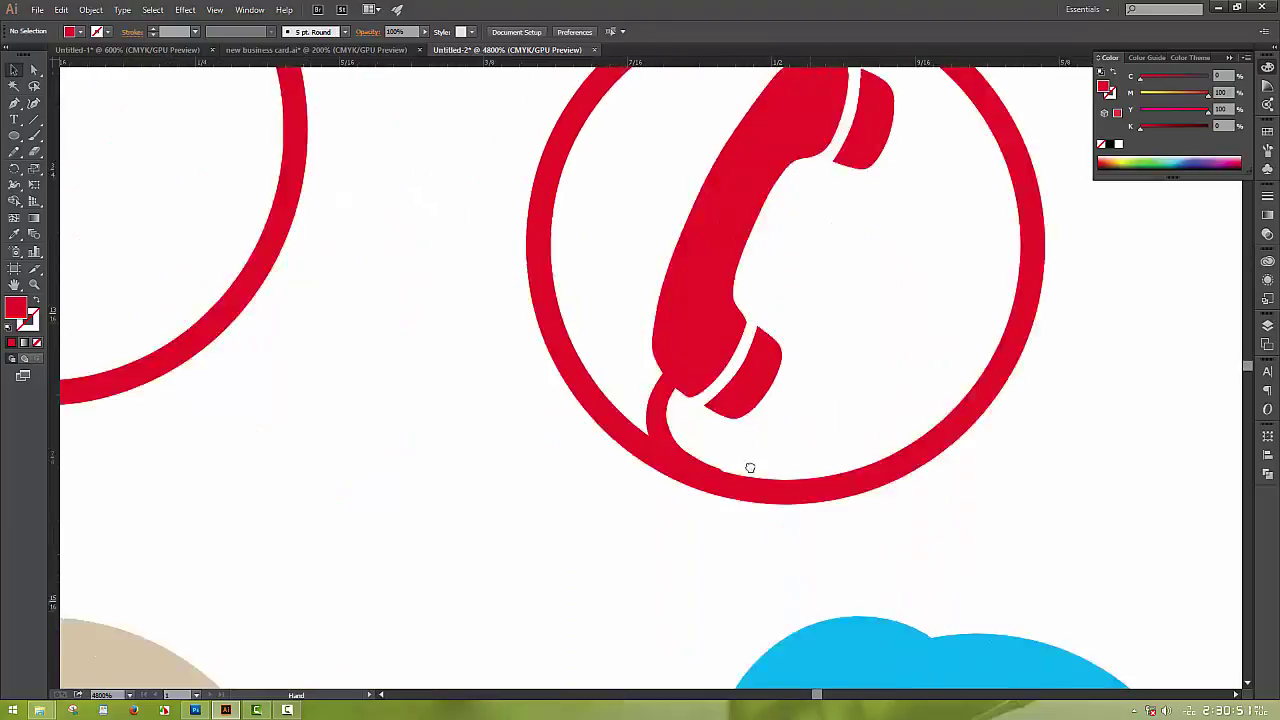
pyautogui.click(749, 466)
# Step: Draw a cutting line across the right ring's lower left and divide the ring along it
pyautogui.press('p')
pyautogui.click(790, 445)
pyautogui.click(742, 493)
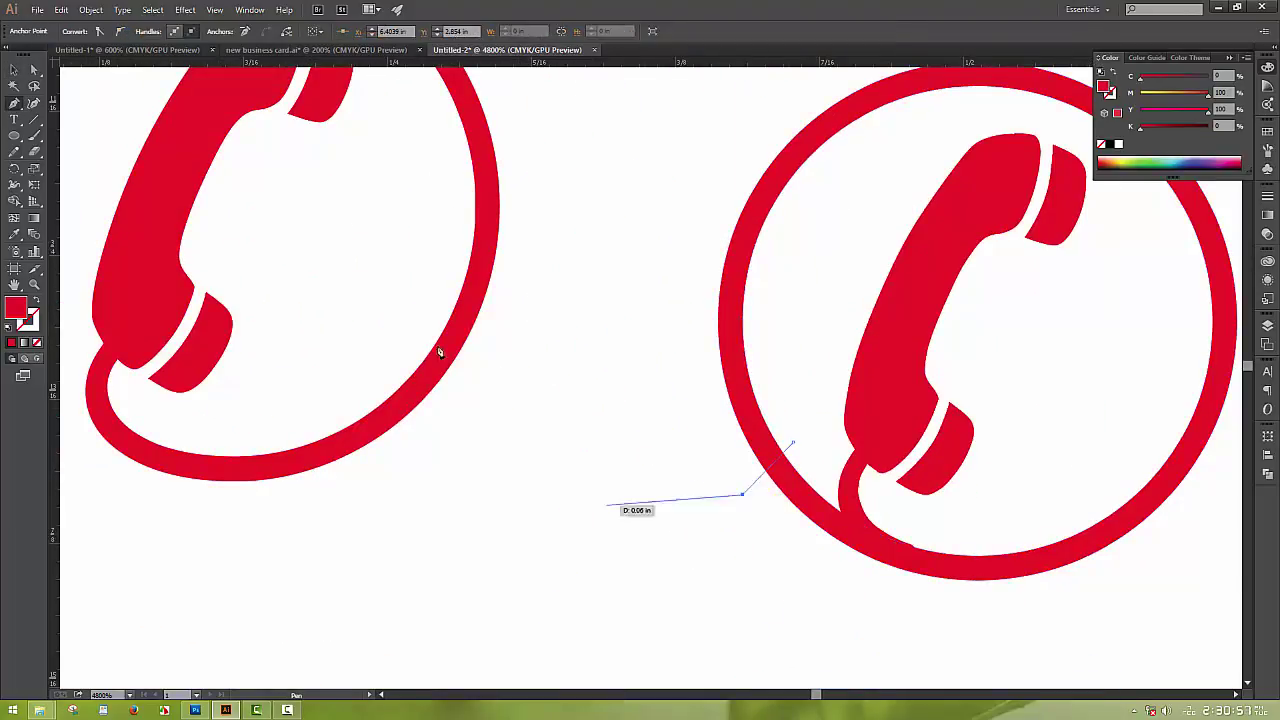
pyautogui.press('v')
pyautogui.moveTo(786, 443); pyautogui.dragTo(743, 491)
pyautogui.click(1267, 473)
pyautogui.click(1127, 492)
pyautogui.rightClick(786, 466)
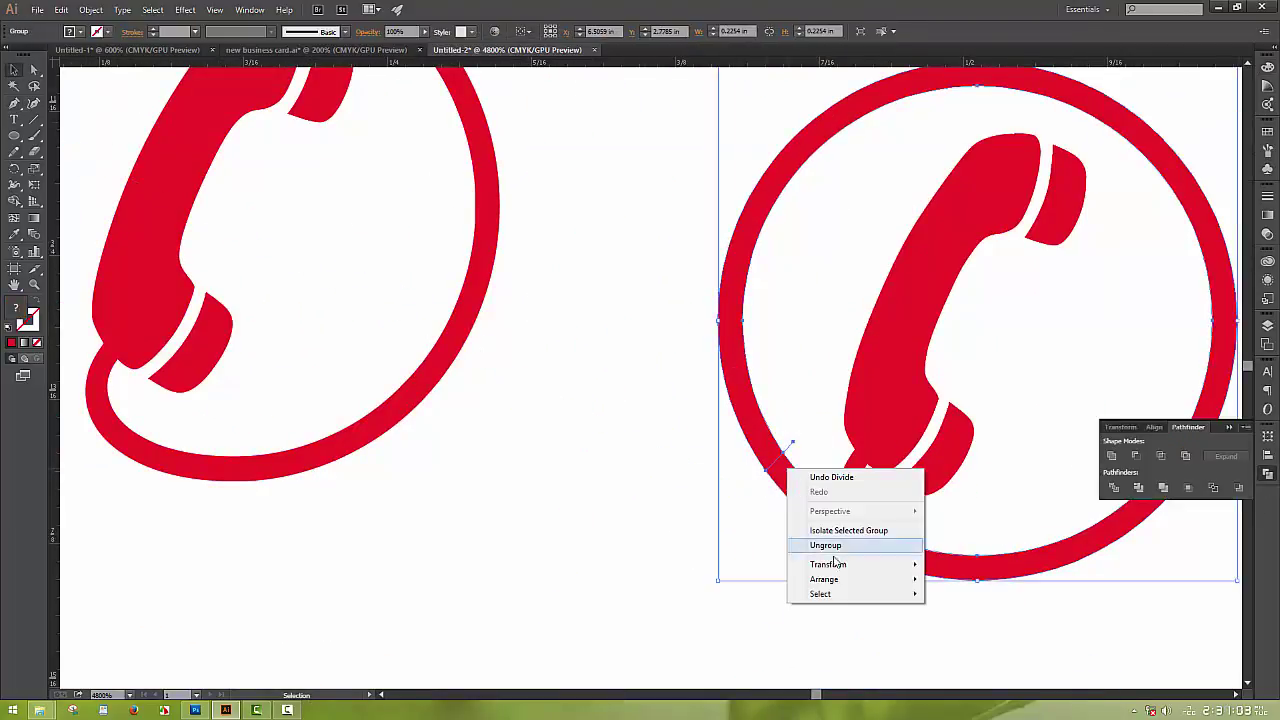
pyautogui.click(829, 543)
pyautogui.click(33, 70)
pyautogui.click(786, 460)
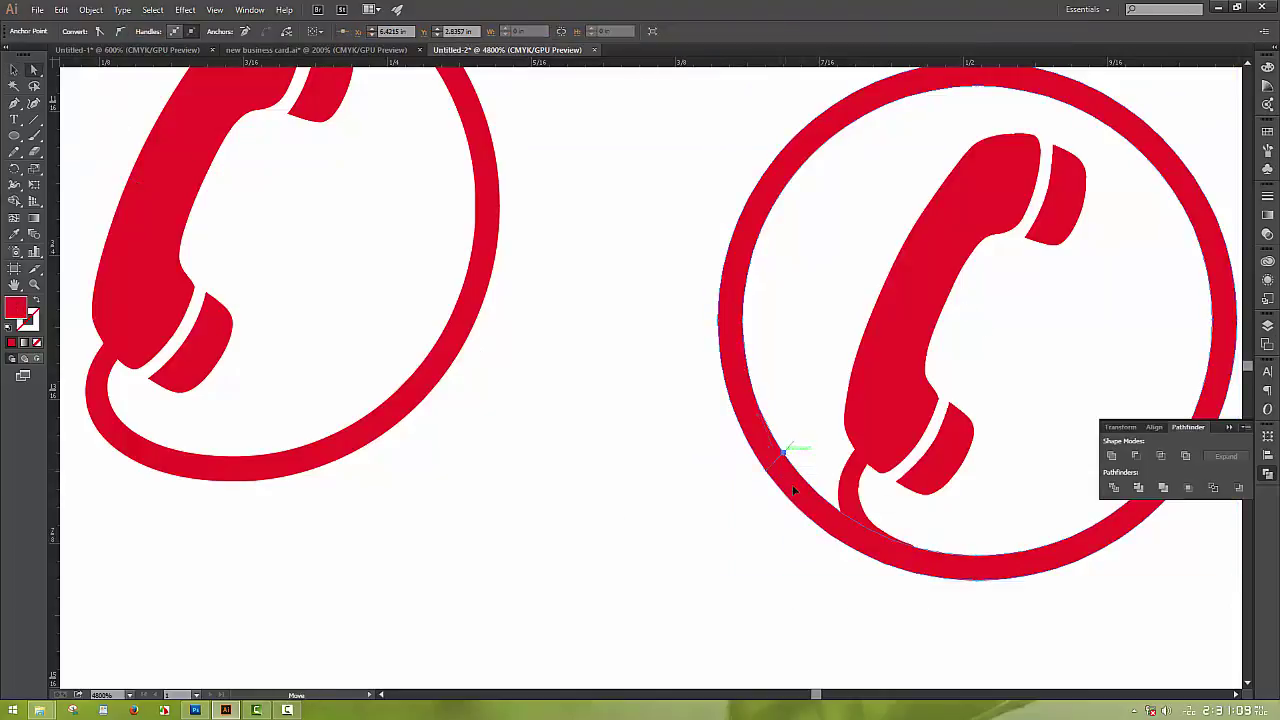
# Step: Drag the divided ring's anchors to open the gap and reshape its lower curve
pyautogui.moveTo(783, 455)
pyautogui.mouseDown()
pyautogui.moveTo(792, 469)
pyautogui.moveTo(778, 458)
pyautogui.mouseUp()
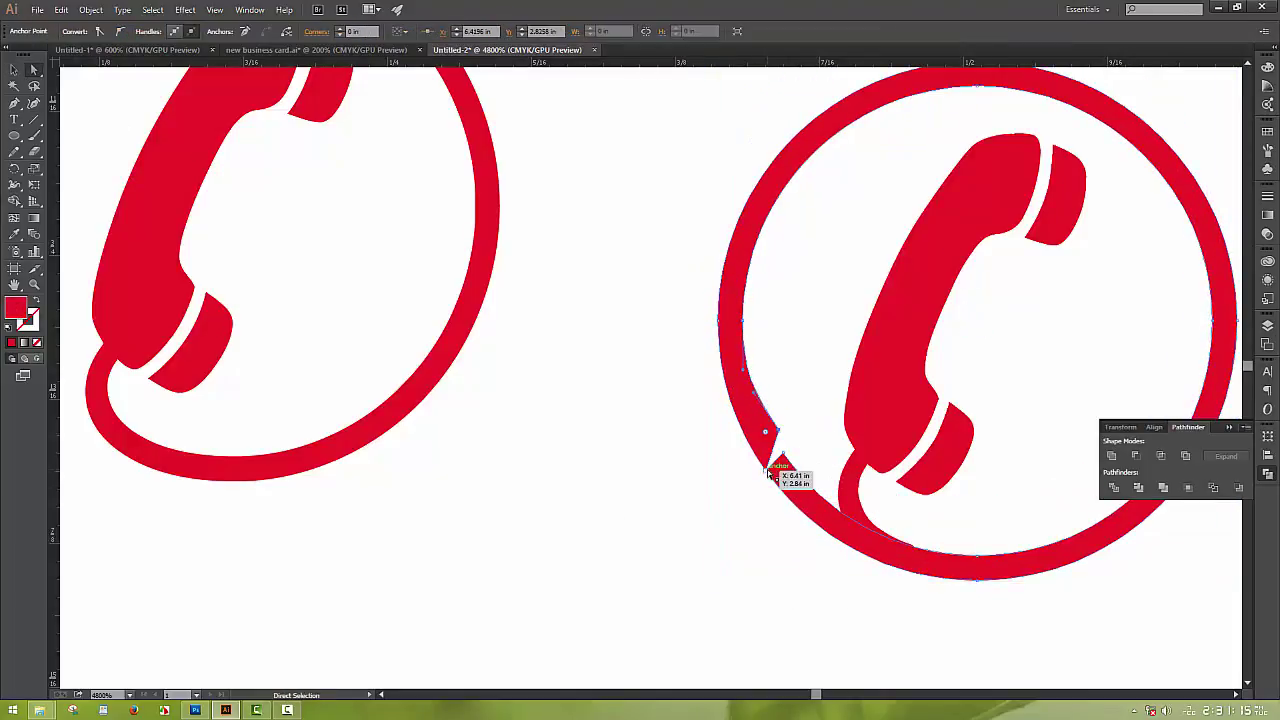
pyautogui.scroll(2, 729, 506)
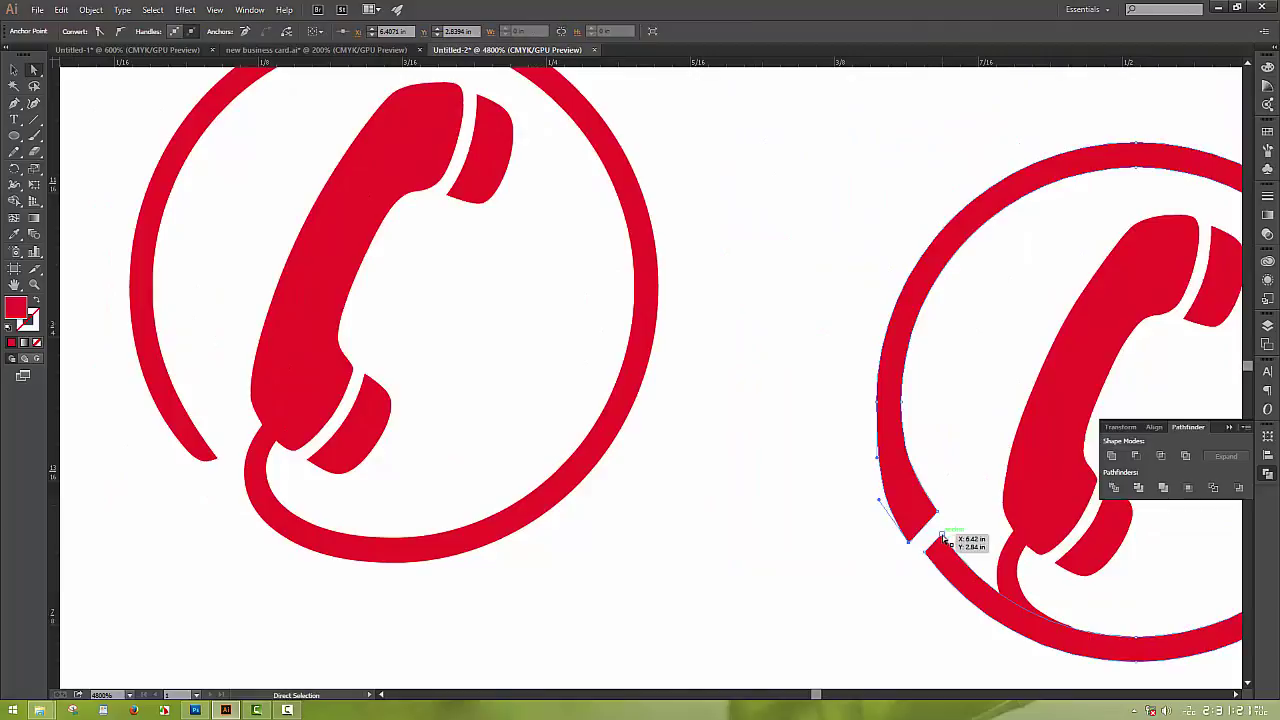
pyautogui.moveTo(942, 535); pyautogui.dragTo(1005, 600)
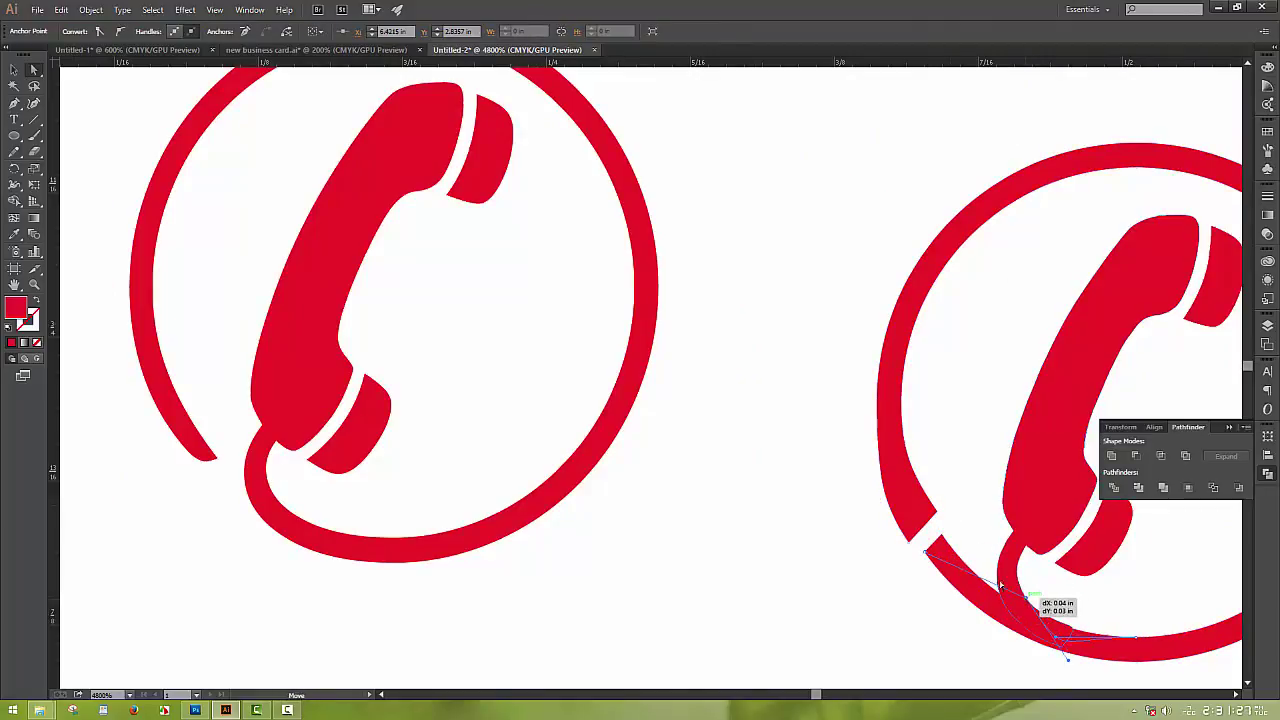
pyautogui.scroll(2, 1099, 615)
pyautogui.scroll(2, 723, 377)
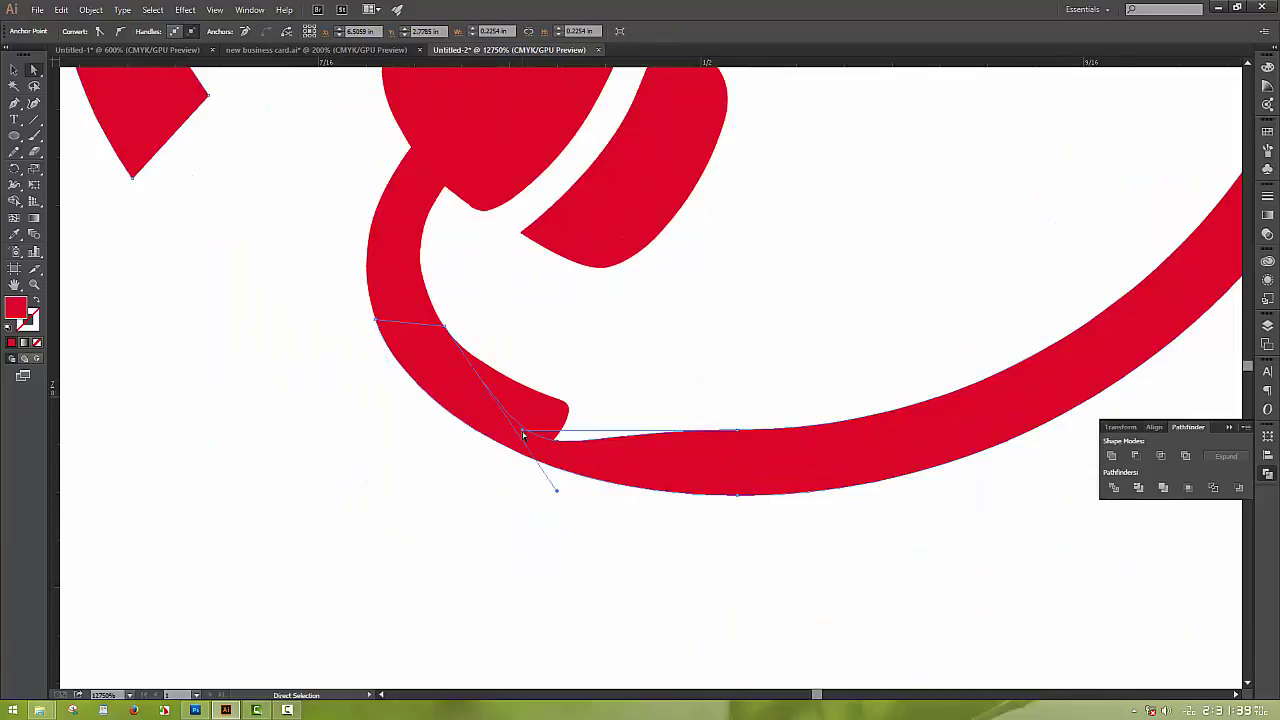
pyautogui.moveTo(523, 434); pyautogui.dragTo(738, 434)
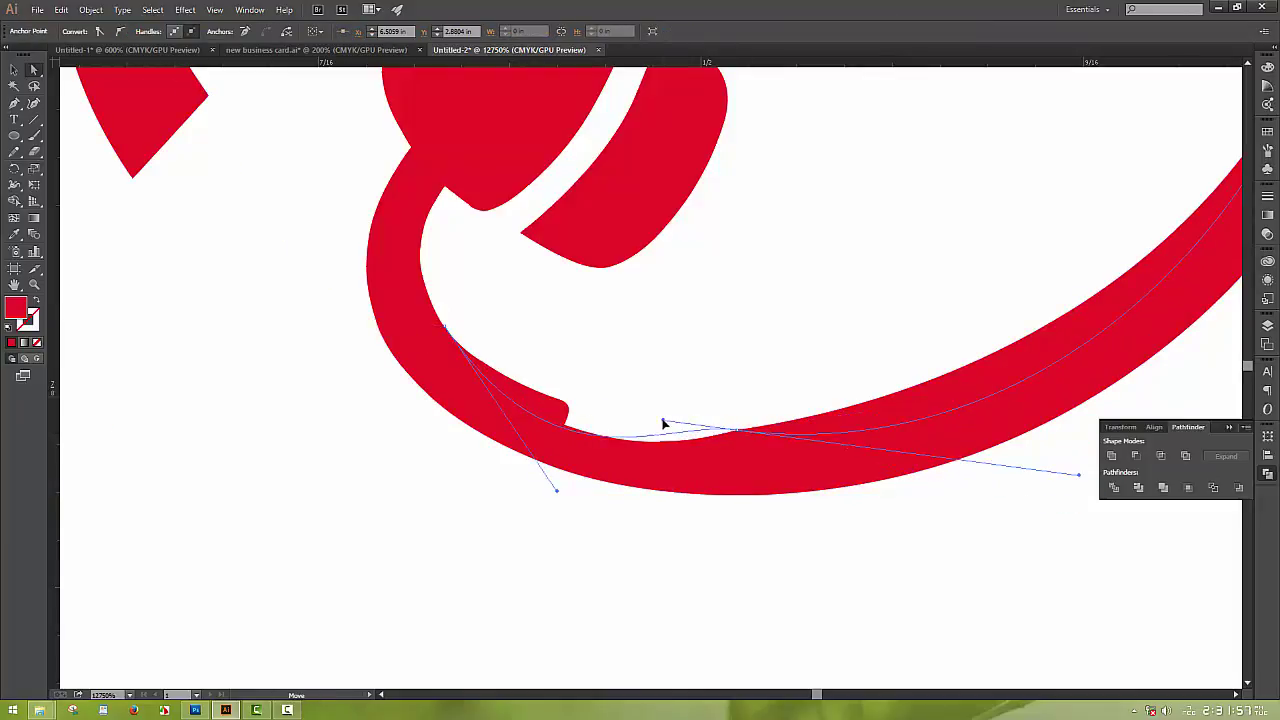
pyautogui.moveTo(738, 434); pyautogui.dragTo(663, 438)
pyautogui.moveTo(557, 490)
pyautogui.mouseDown()
pyautogui.moveTo(559, 437)
pyautogui.moveTo(585, 436)
pyautogui.mouseUp()
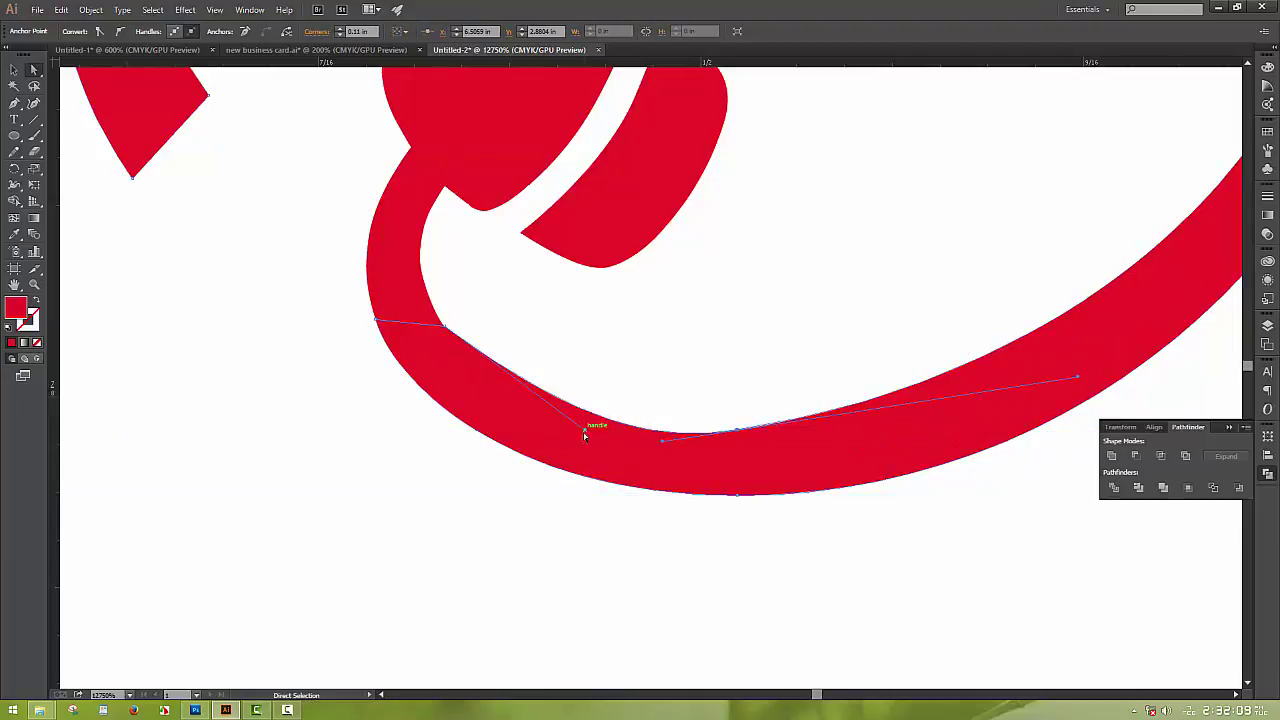
pyautogui.click(482, 353)
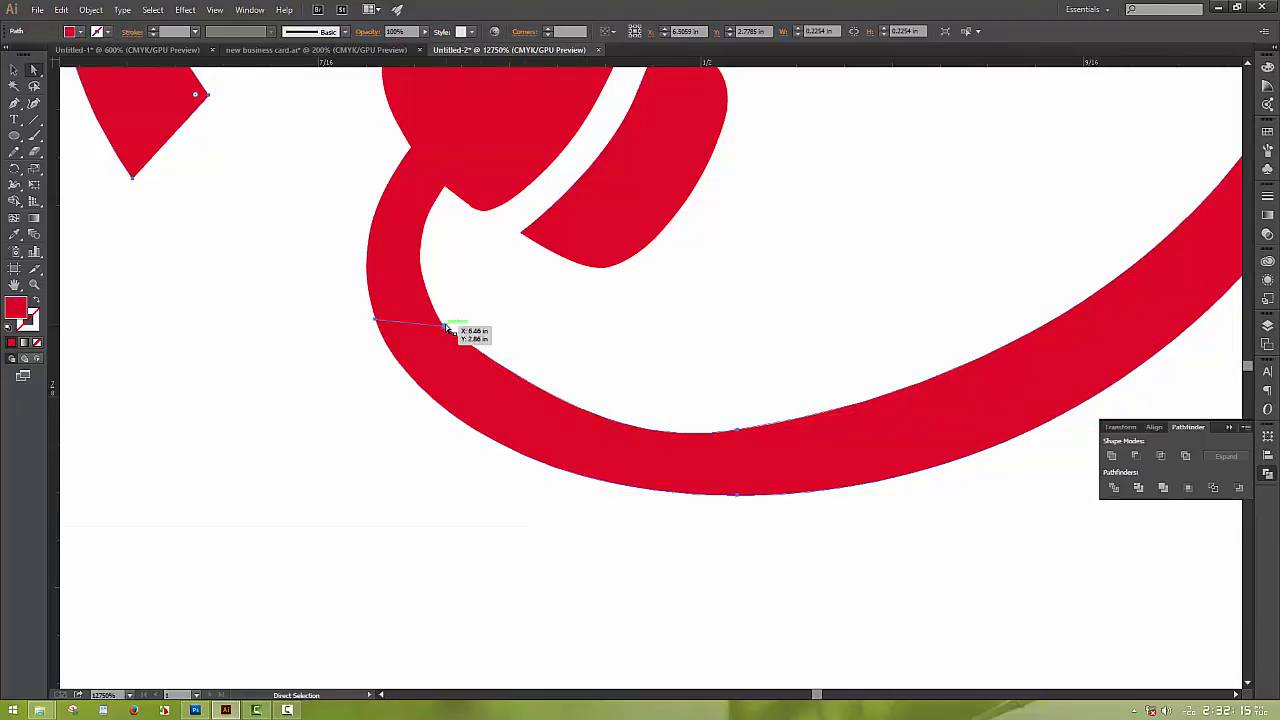
# Step: Smooth the curve where the cord joins the ring
pyautogui.click(446, 326)
pyautogui.moveTo(487, 383); pyautogui.dragTo(480, 371)
pyautogui.click(522, 330)
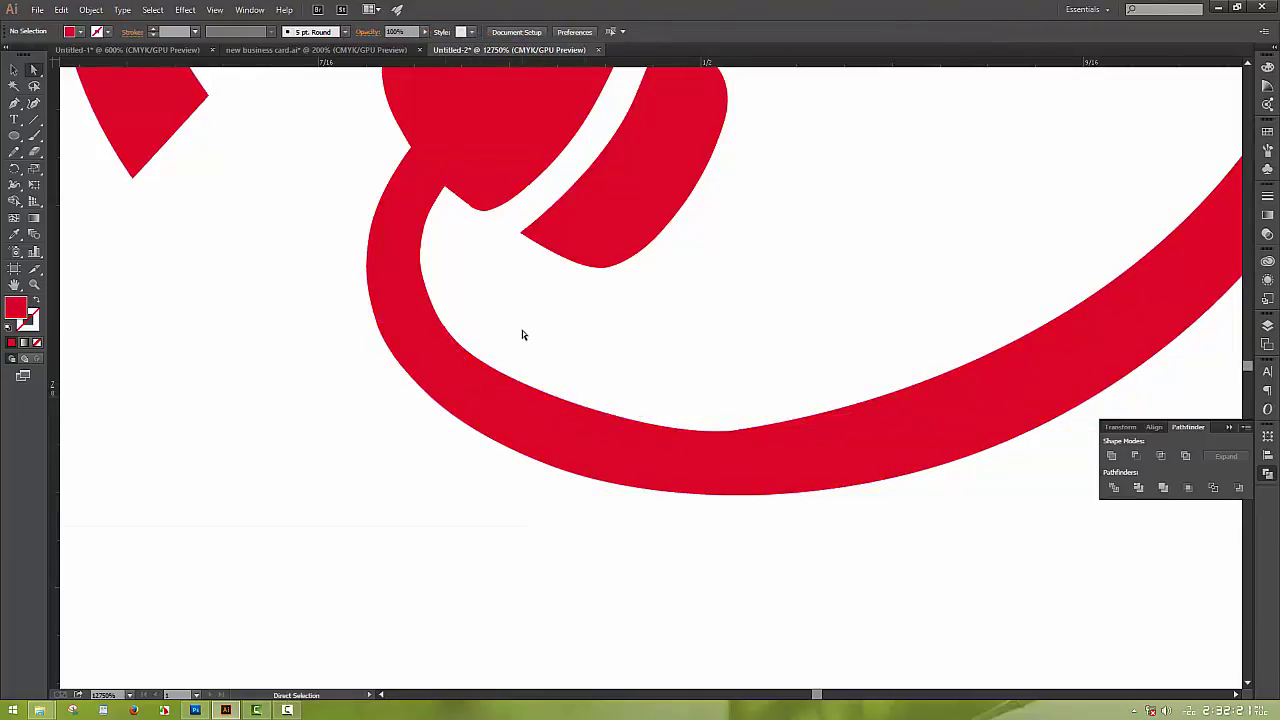
pyautogui.hotkey('ctrl', '-')
pyautogui.hotkey('ctrl', '-')
pyautogui.hscroll(5, 700, 454)
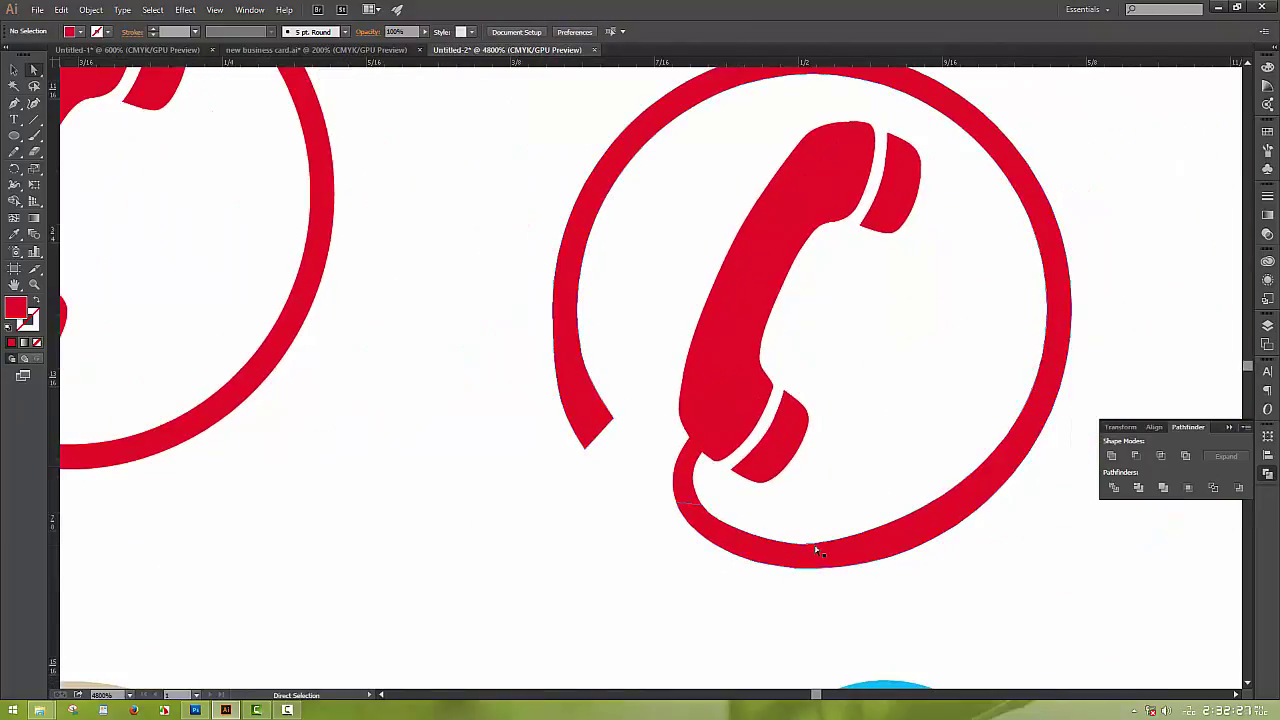
# Step: Adjust the second ring's lower curve at its bottom anchor
pyautogui.click(814, 551)
pyautogui.keyDown('ctrl'); pyautogui.click(631, 380); pyautogui.keyUp('ctrl')
pyautogui.hotkey('ctrl', '0')
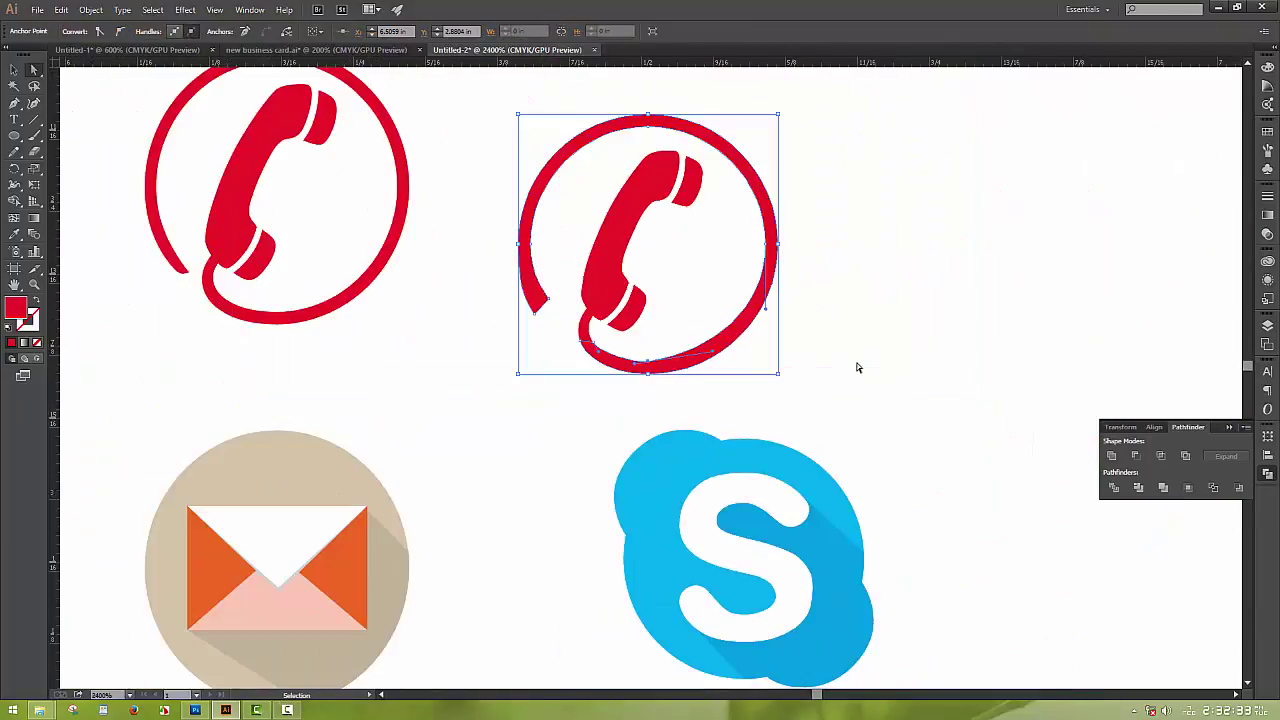
pyautogui.scroll(5, 737, 371)
pyautogui.moveTo(605, 437); pyautogui.dragTo(611, 450)
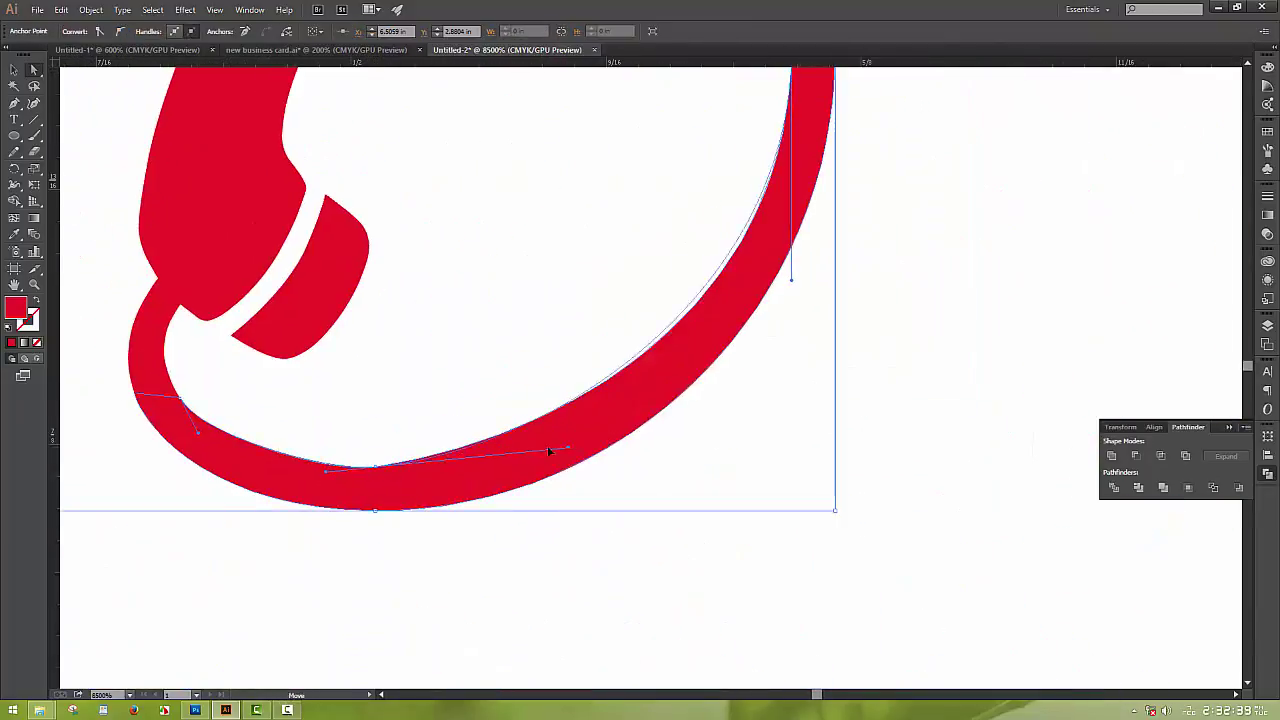
pyautogui.click(942, 415)
pyautogui.scroll(-3, 942, 415)
pyautogui.scroll(-3, 942, 415)
pyautogui.scroll(3, 623, 391)
pyautogui.scroll(2, 630, 440)
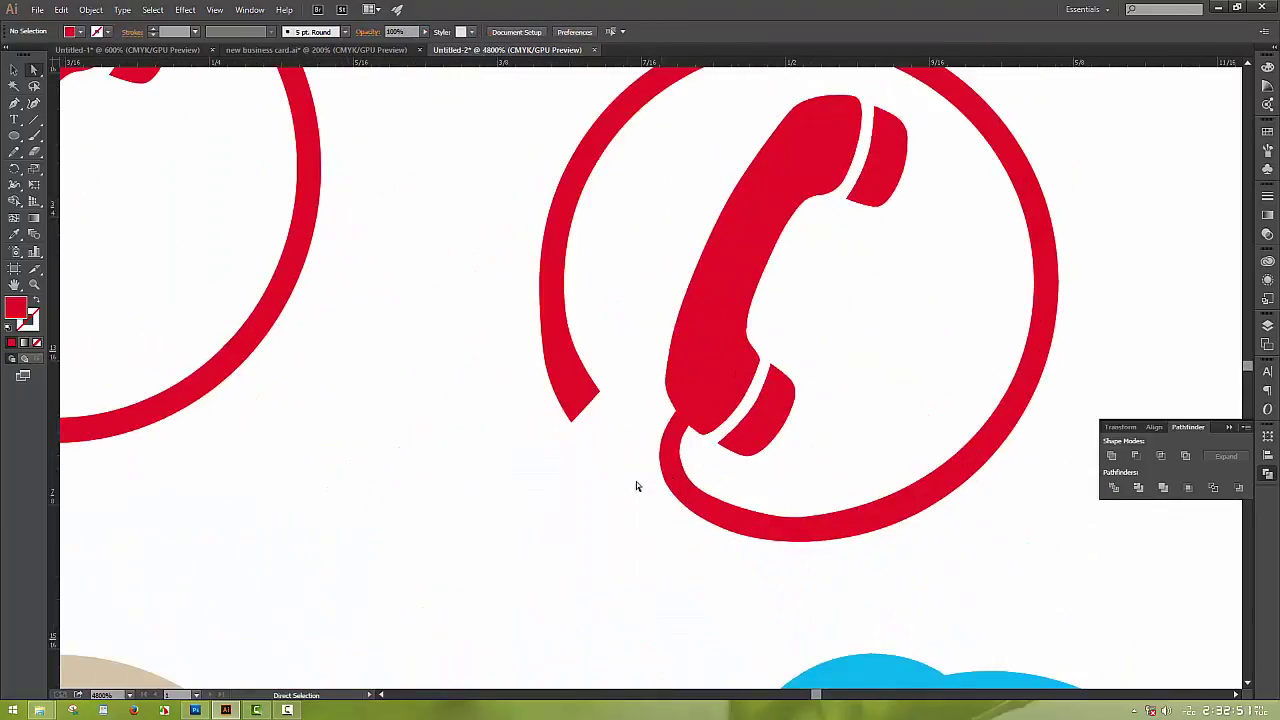
# Step: Move the ring's cut-end point down and right to begin the taper
pyautogui.click(600, 409)
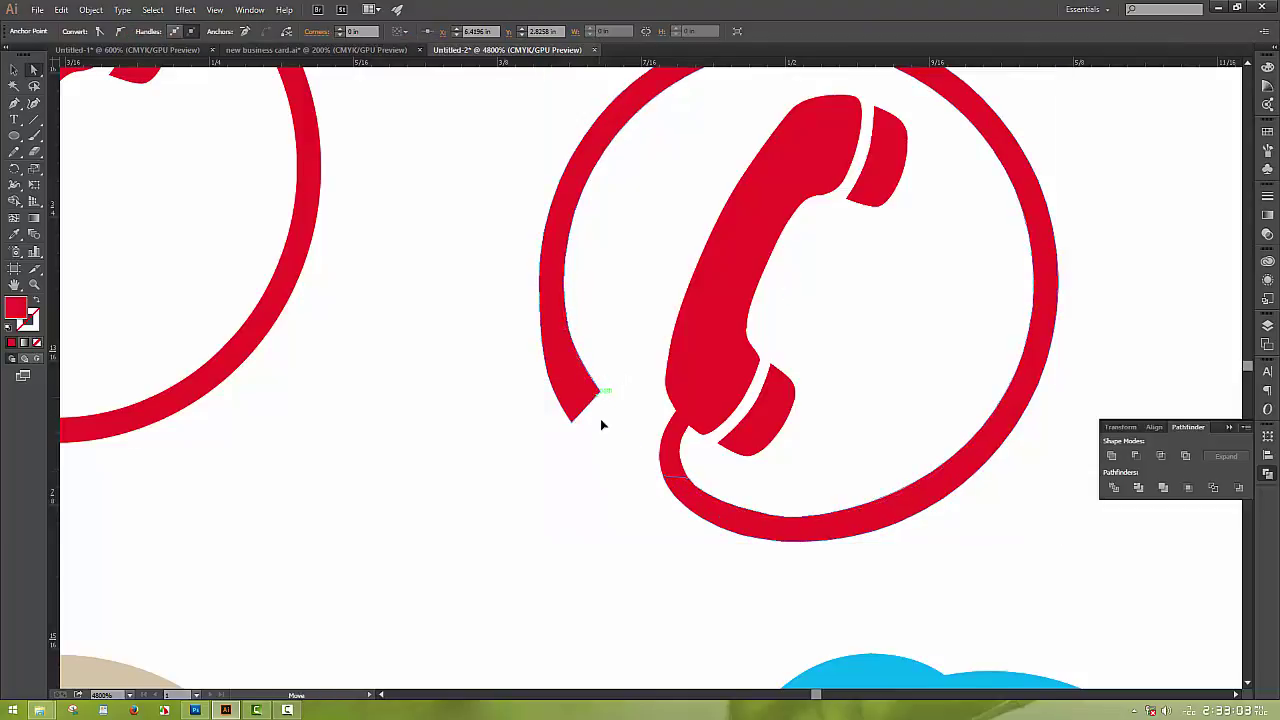
pyautogui.moveTo(601, 412)
pyautogui.mouseDown()
pyautogui.moveTo(623, 451)
pyautogui.moveTo(600, 451)
pyautogui.moveTo(686, 493)
pyautogui.mouseUp()
pyautogui.press('v')
pyautogui.press('a')
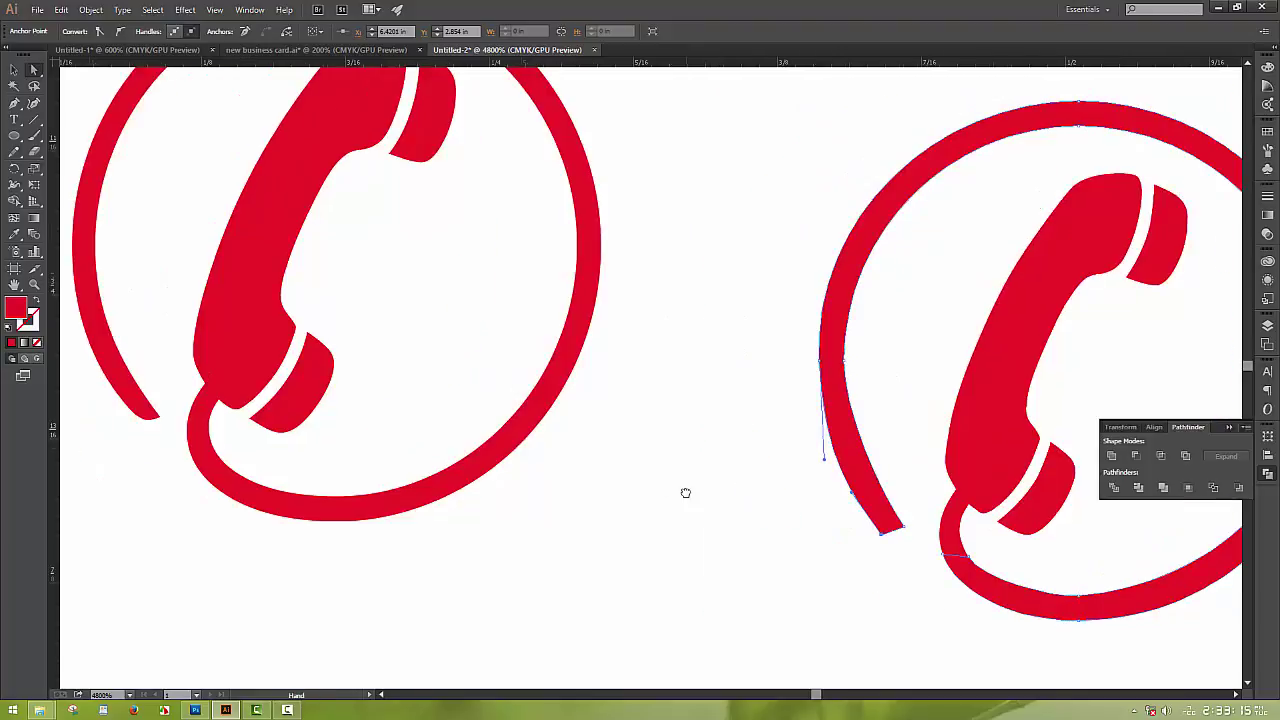
pyautogui.click(902, 556)
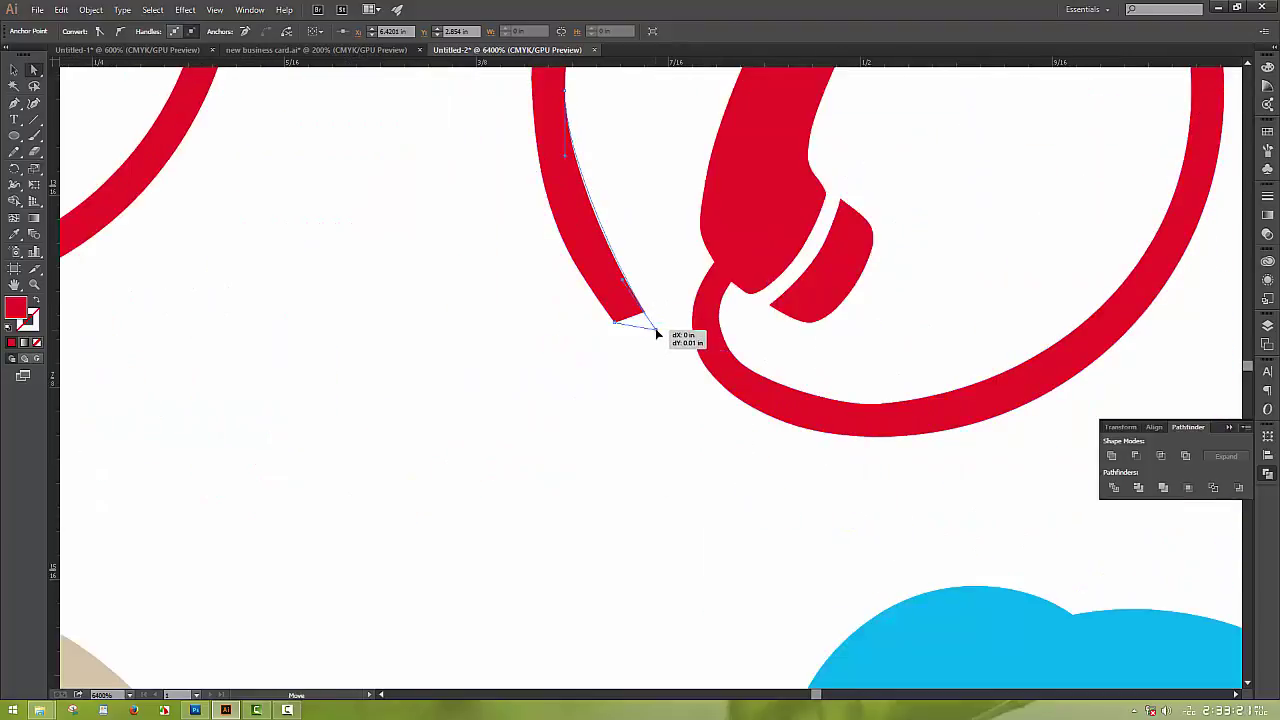
pyautogui.moveTo(645, 316); pyautogui.dragTo(655, 328)
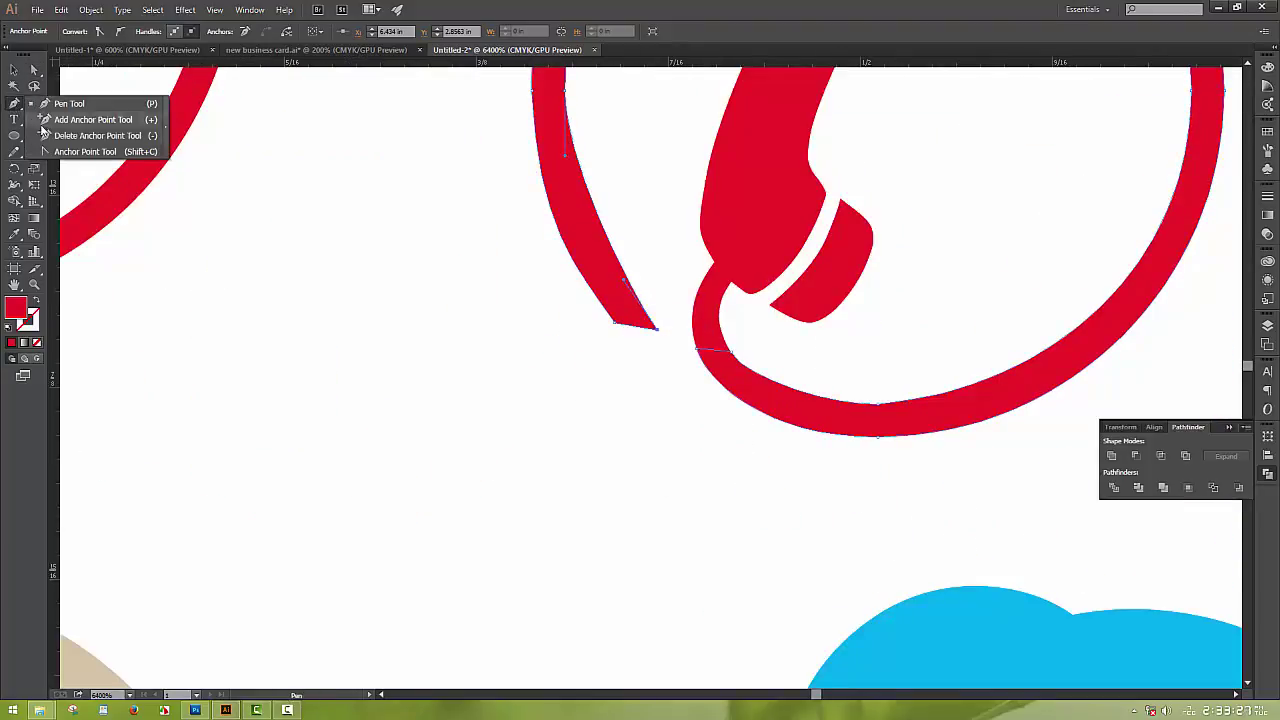
# Step: Pull curve handles from the ring's cut end with the Anchor Point tool
pyautogui.moveTo(17, 107); pyautogui.dragTo(86, 153)
pyautogui.moveTo(616, 322)
pyautogui.mouseDown()
pyautogui.moveTo(628, 338)
pyautogui.moveTo(632, 305)
pyautogui.mouseUp()
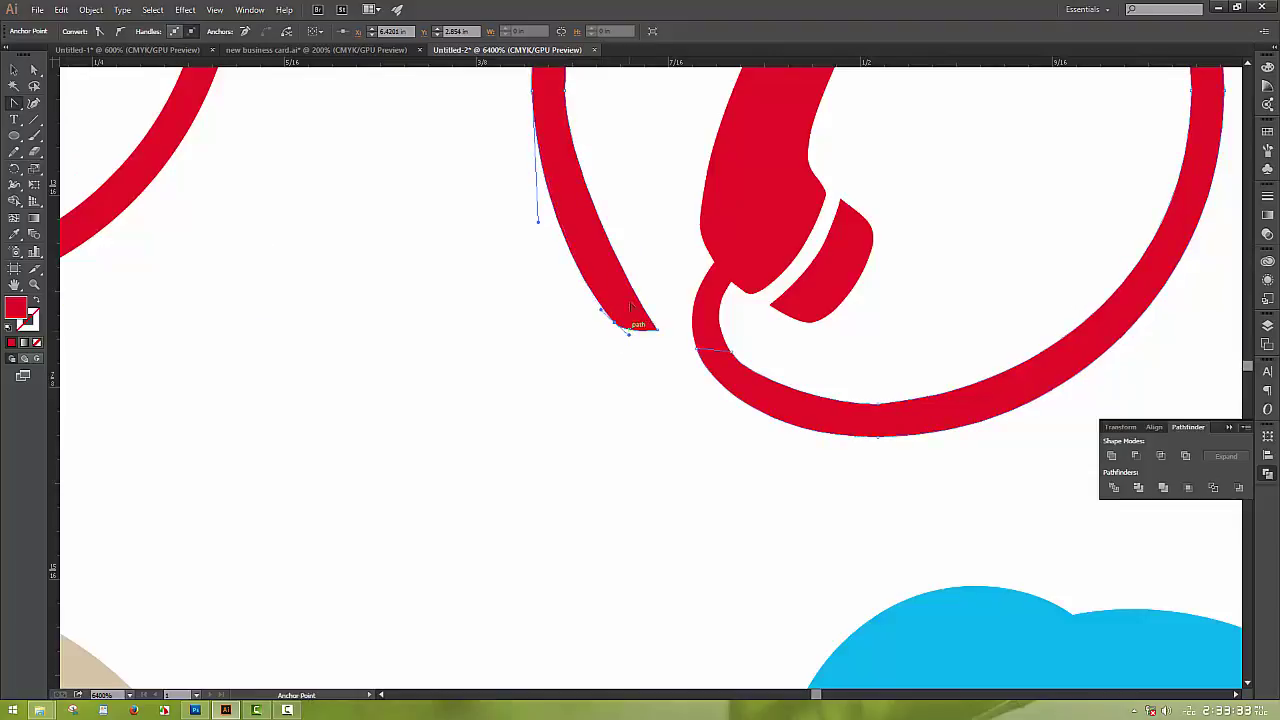
pyautogui.scroll(2, 226, 163)
pyautogui.press('v')
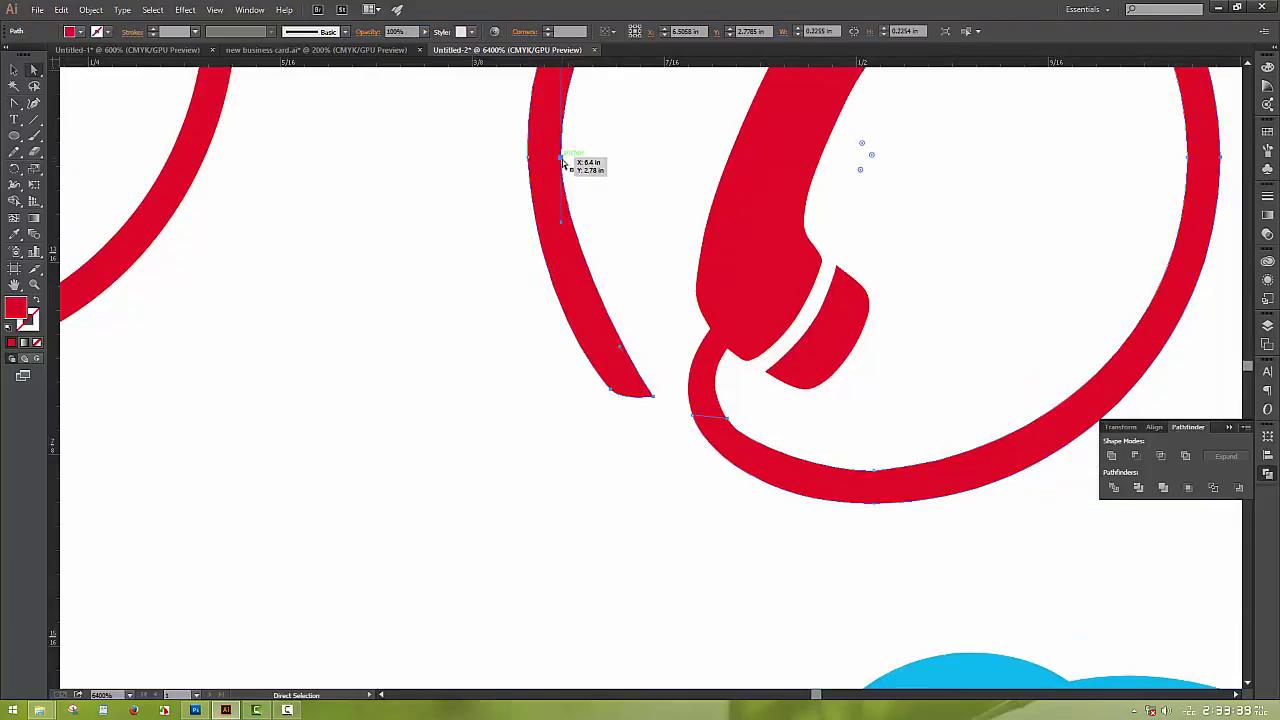
pyautogui.scroll(-1, 637, 266)
pyautogui.scroll(-2, 477, 366)
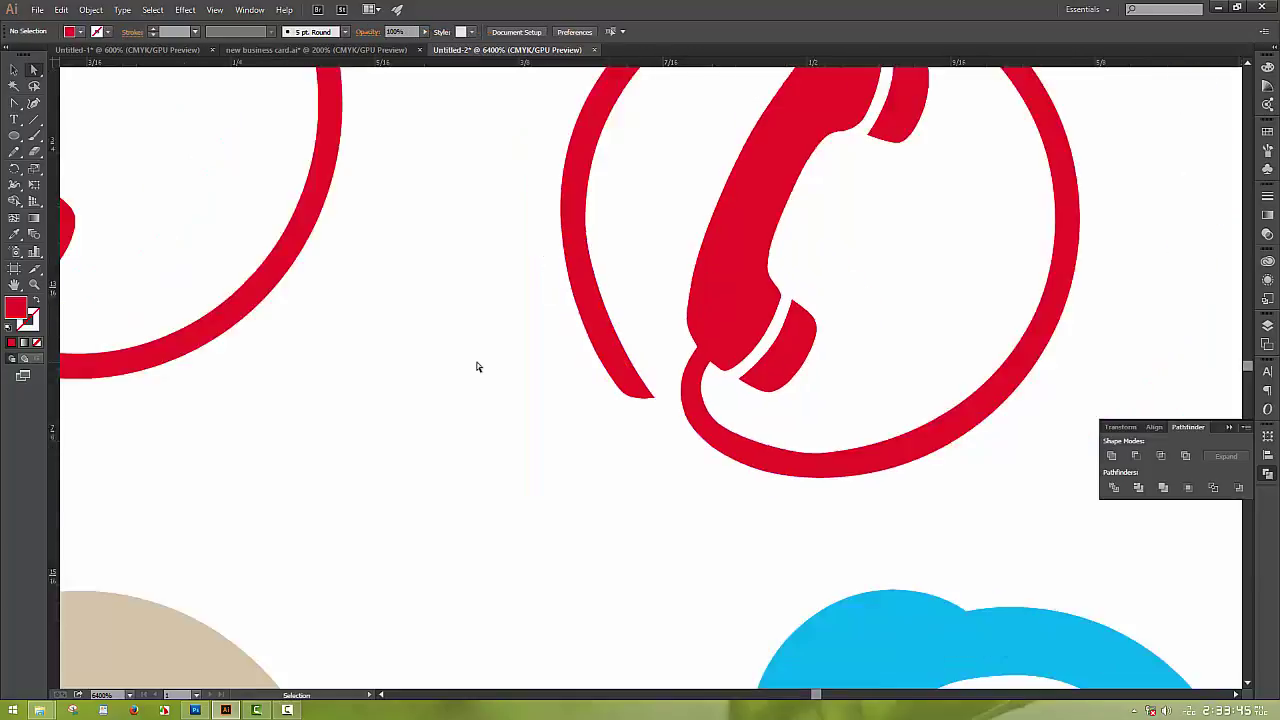
pyautogui.scroll(-2, 503, 377)
pyautogui.scroll(2, 689, 344)
pyautogui.scroll(1, 614, 506)
pyautogui.scroll(1, 623, 457)
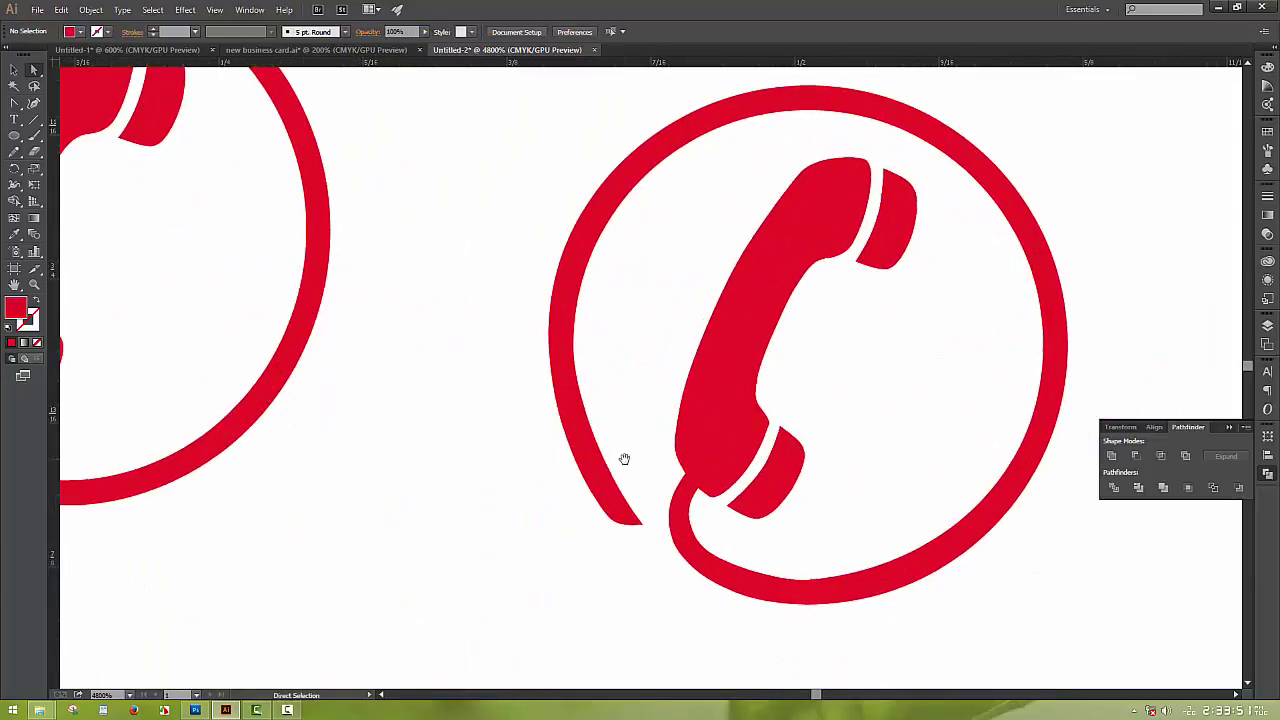
pyautogui.scroll(1, 655, 418)
# Step: Refine the curve and handles near the ring's end into a tapered tip
pyautogui.press('a')
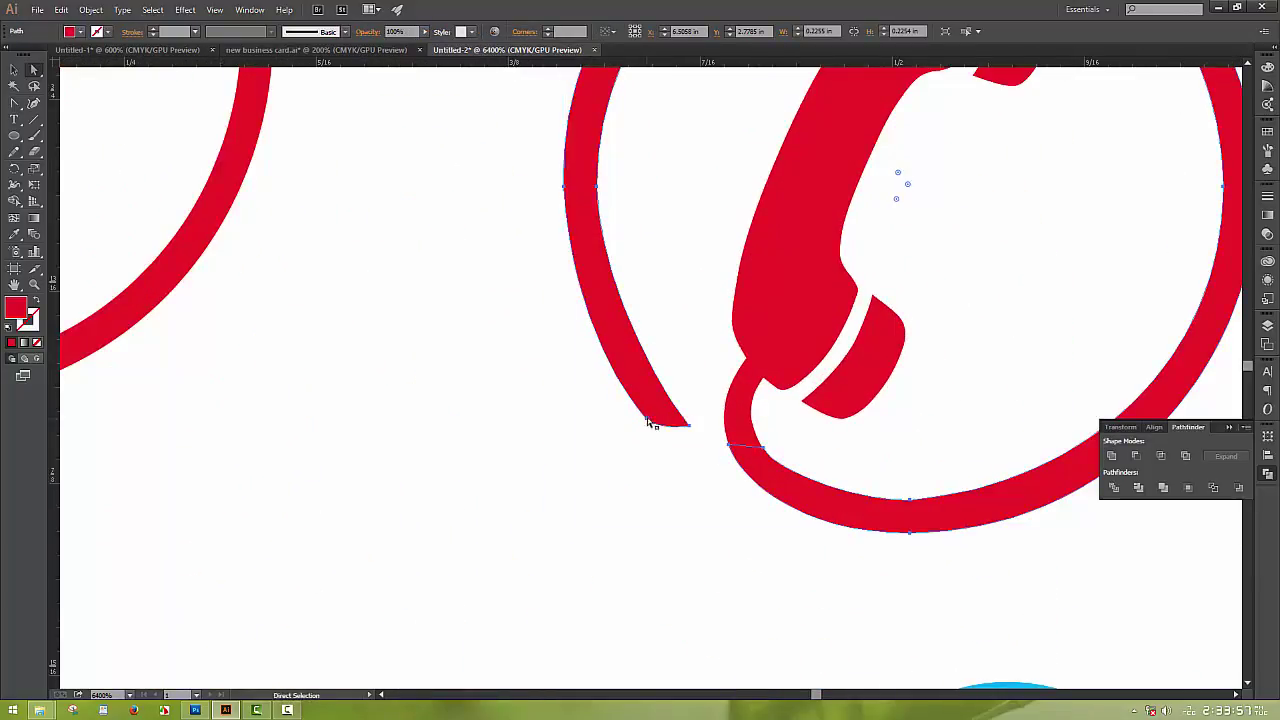
pyautogui.click(651, 422)
pyautogui.moveTo(609, 398); pyautogui.dragTo(612, 350)
pyautogui.moveTo(563, 195); pyautogui.dragTo(570, 317)
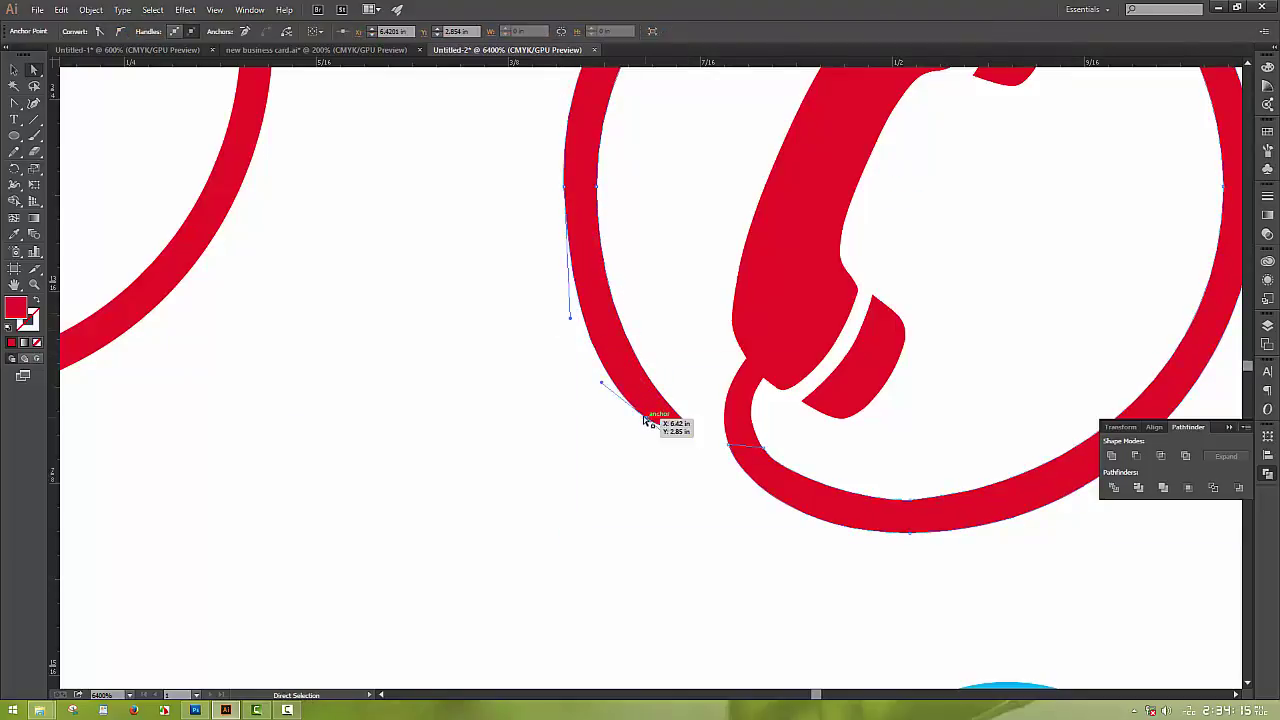
pyautogui.click(540, 349)
pyautogui.hotkey('ctrl', '0')
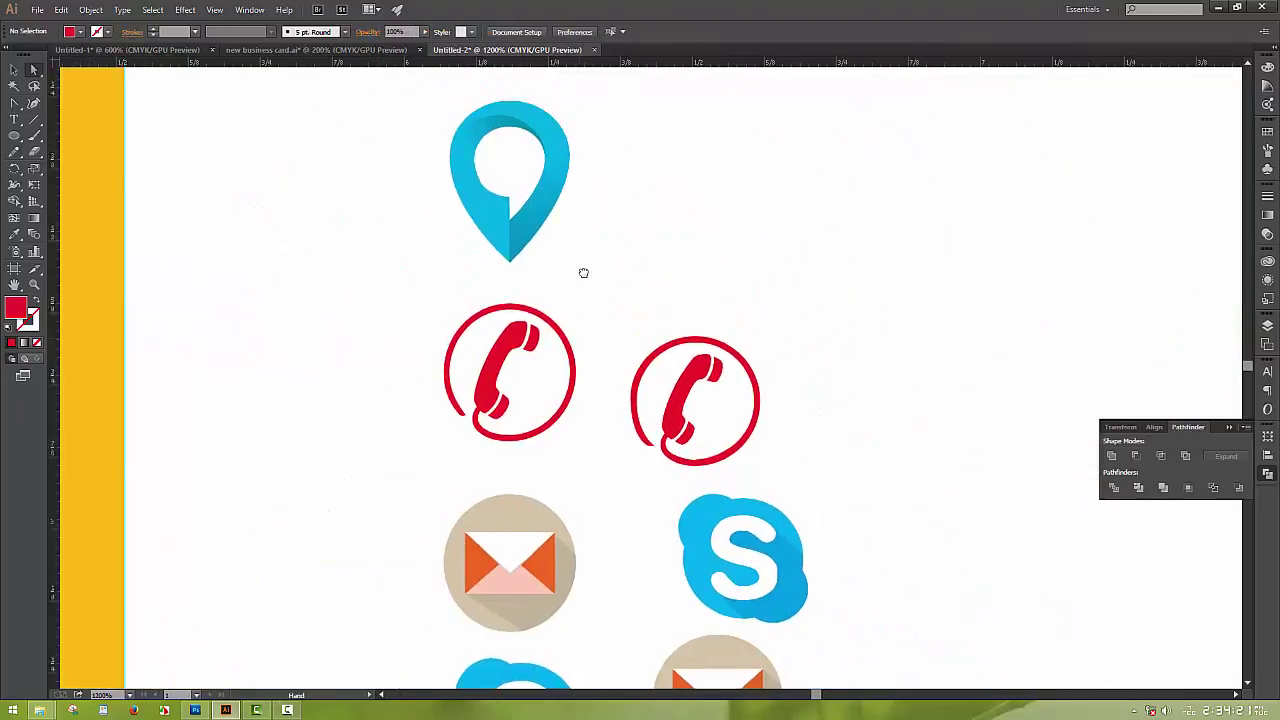
# Step: Sample the pin's blue and draw an ellipse matching the pin's rounded top
pyautogui.moveTo(583, 274)
pyautogui.mouseDown()
pyautogui.moveTo(643, 418)
pyautogui.moveTo(674, 277)
pyautogui.mouseUp()
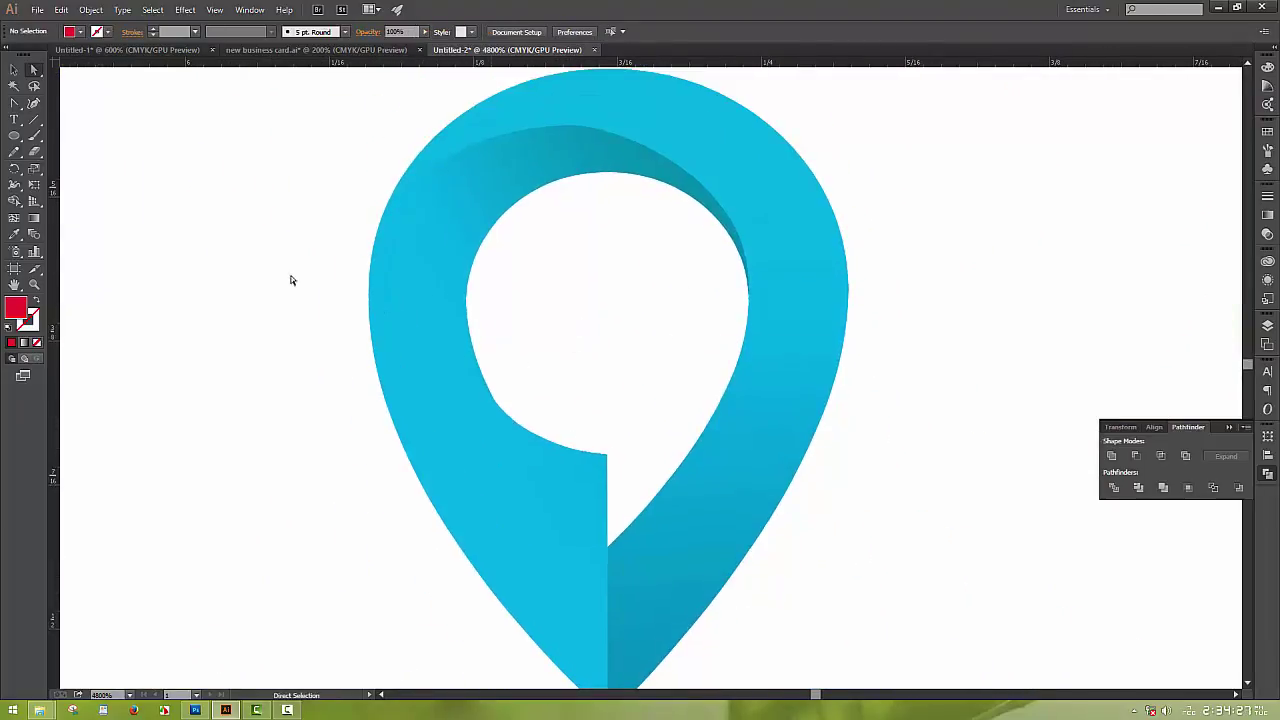
pyautogui.click(492, 216)
pyautogui.moveTo(592, 171); pyautogui.dragTo(568, 160)
pyautogui.hotkey('ctrl', 'z')
pyautogui.click(294, 186)
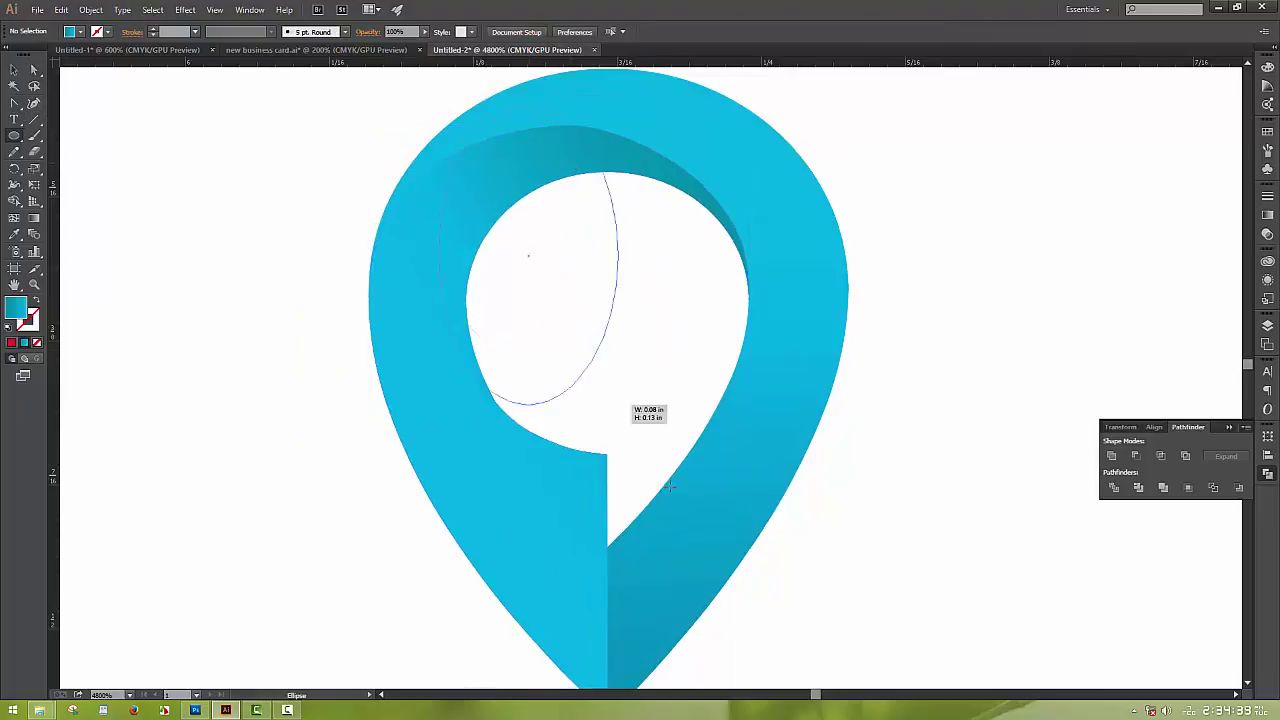
pyautogui.moveTo(668, 487); pyautogui.dragTo(846, 470)
pyautogui.press('v')
pyautogui.moveTo(428, 288); pyautogui.dragTo(369, 286)
pyautogui.moveTo(609, 107); pyautogui.dragTo(626, 148)
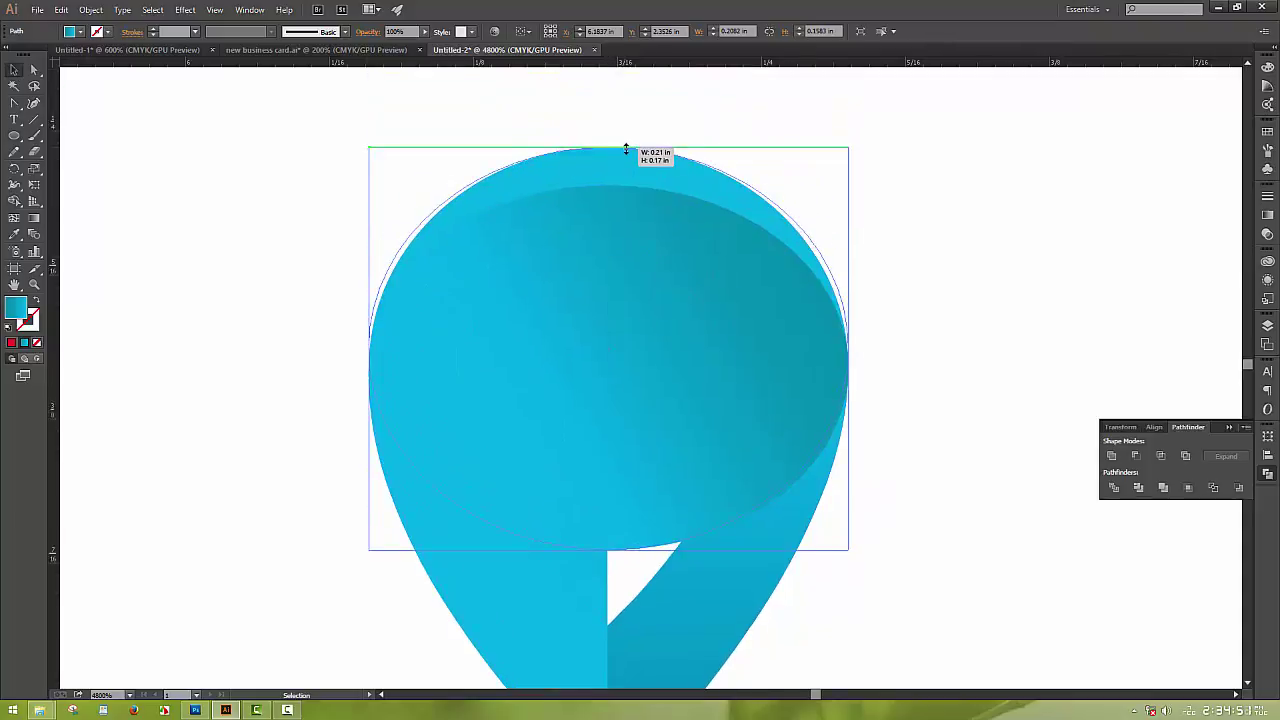
pyautogui.scroll(-1, 603, 266)
# Step: Pull the ellipse's bottom anchor down into a sharp-cornered teardrop point
pyautogui.press('a')
pyautogui.moveTo(600, 517)
pyautogui.mouseDown()
pyautogui.moveTo(641, 343)
pyautogui.moveTo(640, 587)
pyautogui.mouseUp()
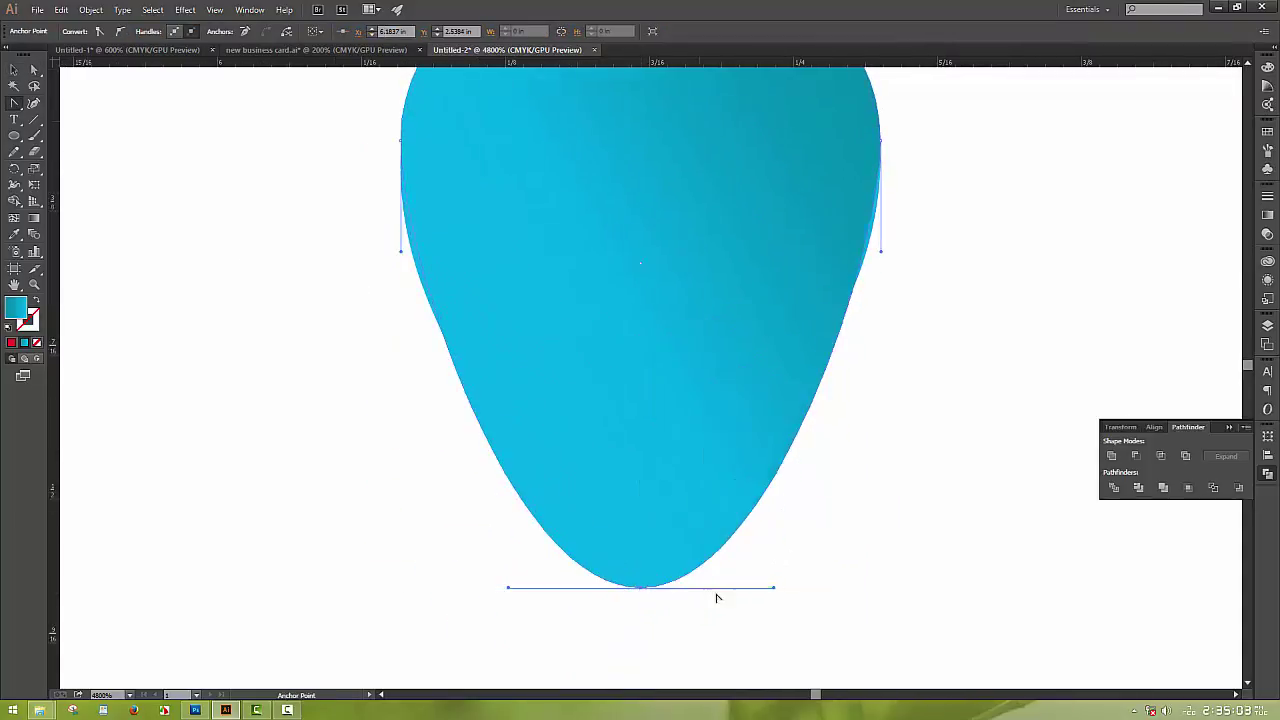
pyautogui.click(640, 587)
pyautogui.click(34, 70)
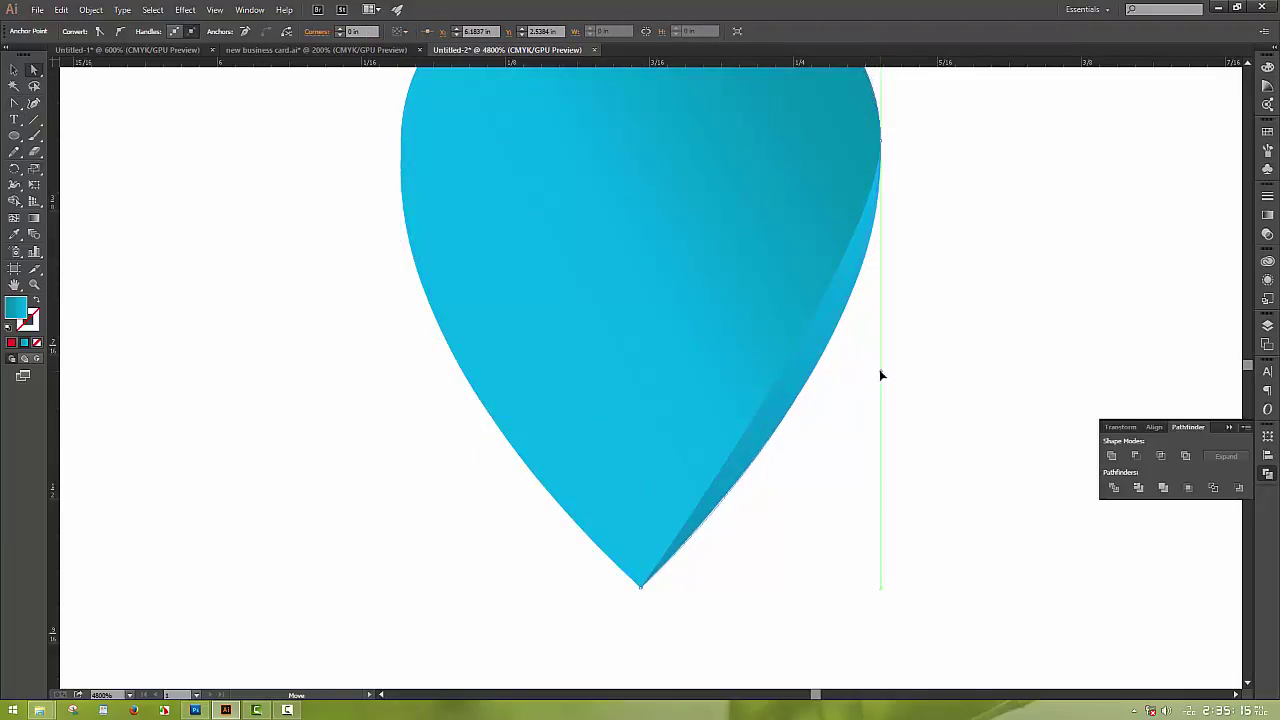
pyautogui.moveTo(880, 375); pyautogui.dragTo(891, 357)
pyautogui.press('v')
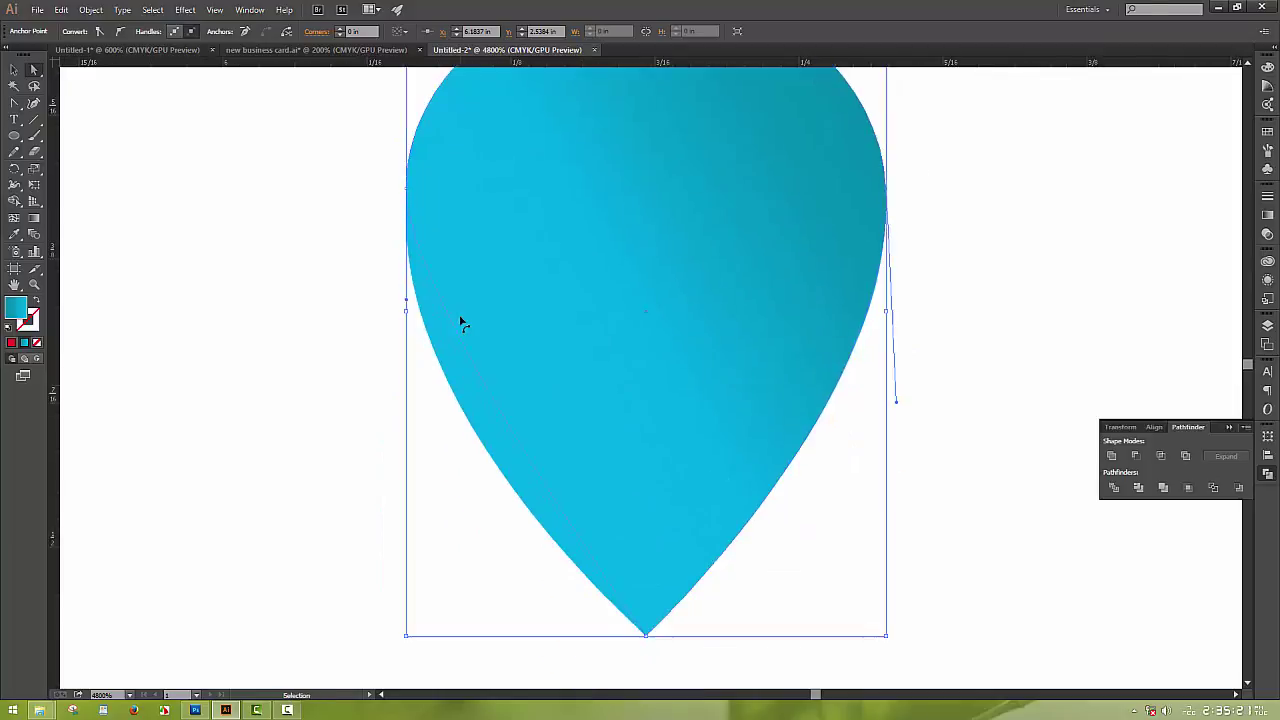
pyautogui.scroll(-1, 462, 322)
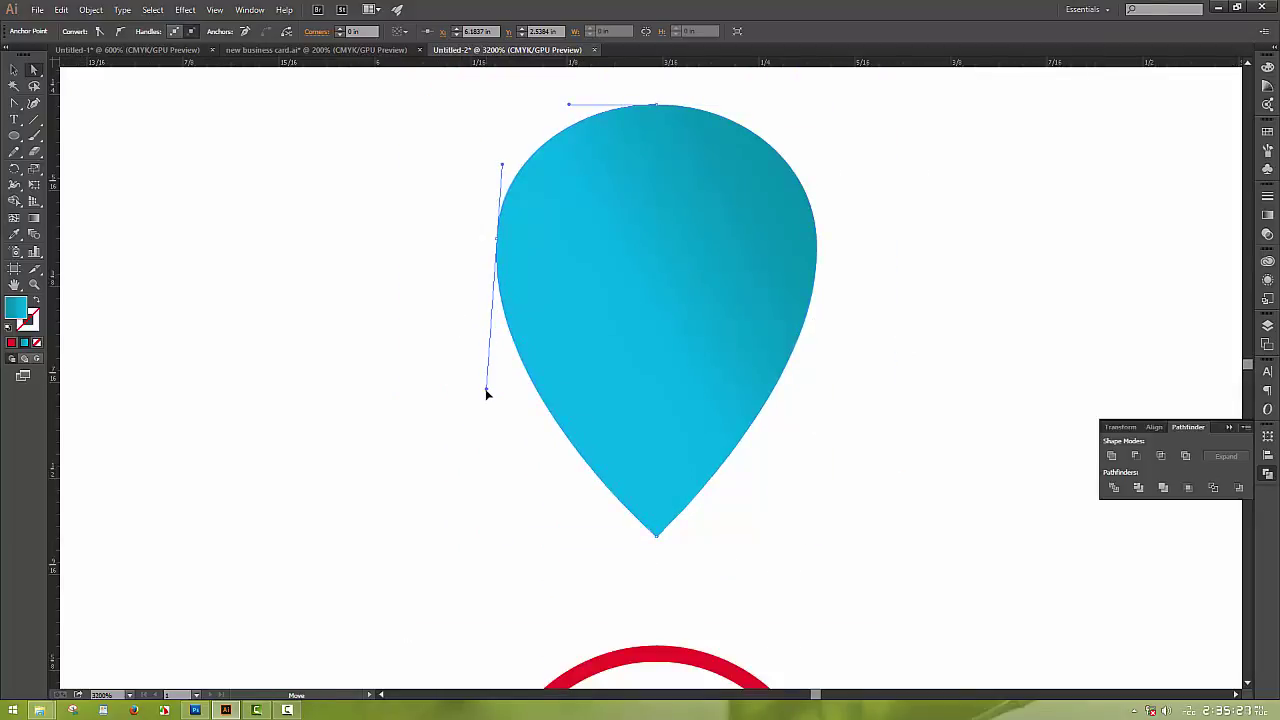
# Step: Duplicate the teardrop off the cut-out pin and scale the copy down smaller
pyautogui.click(14, 70)
pyautogui.moveTo(649, 217)
pyautogui.mouseDown()
pyautogui.moveTo(1000, 223)
pyautogui.moveTo(730, 232)
pyautogui.mouseUp()
pyautogui.moveTo(428, 240)
pyautogui.mouseDown()
pyautogui.moveTo(290, 236)
pyautogui.moveTo(860, 277)
pyautogui.moveTo(711, 209)
pyautogui.mouseUp()
pyautogui.moveTo(906, 116)
pyautogui.mouseDown()
pyautogui.moveTo(849, 196)
pyautogui.moveTo(855, 161)
pyautogui.mouseUp()
# Step: Center the small teardrop in the large one and subtract it to form a ring
pyautogui.moveTo(778, 220); pyautogui.dragTo(762, 234)
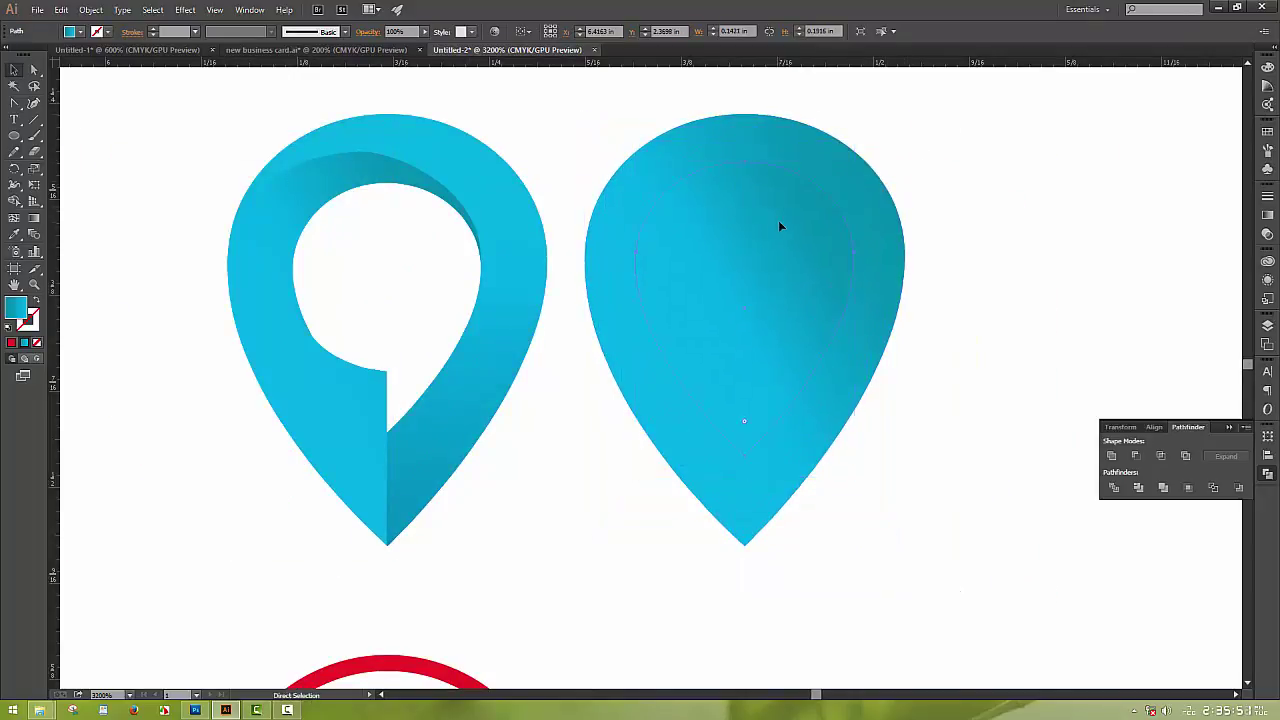
pyautogui.keyDown('shift'); pyautogui.click(866, 240); pyautogui.keyUp('shift')
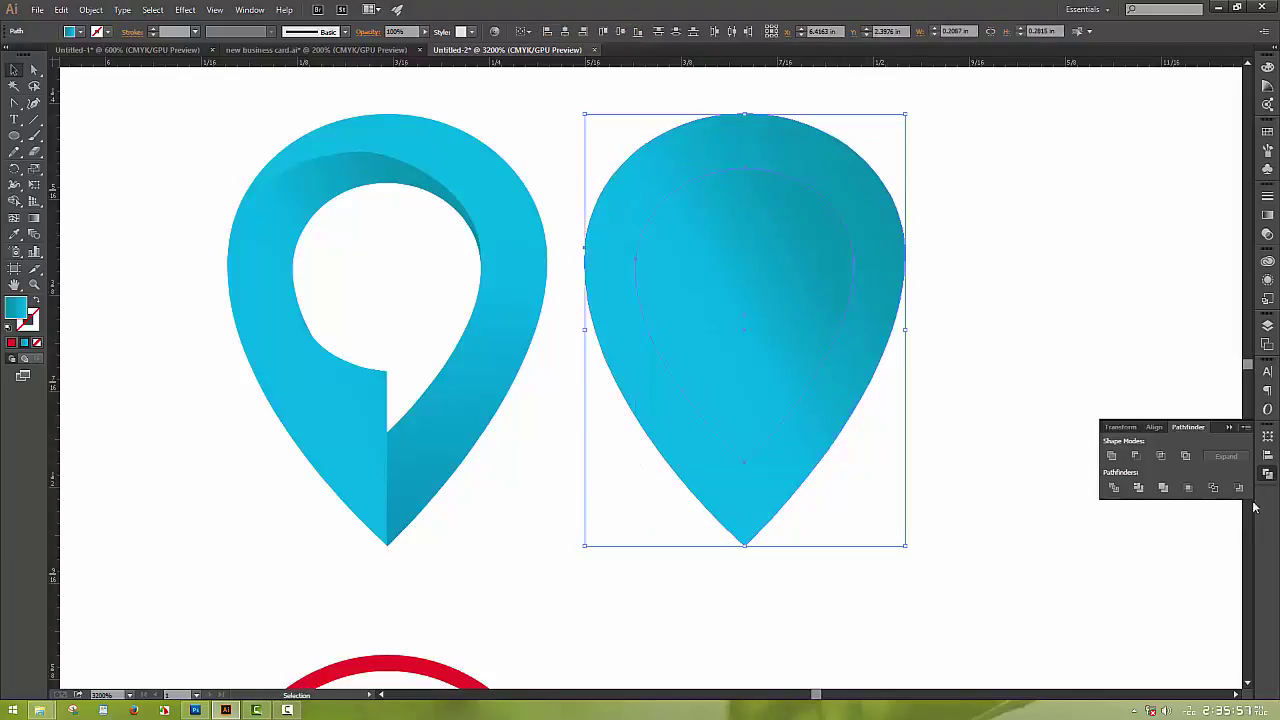
pyautogui.hotkey('ctrl', 'g')
pyautogui.hotkey('ctrl', '8')
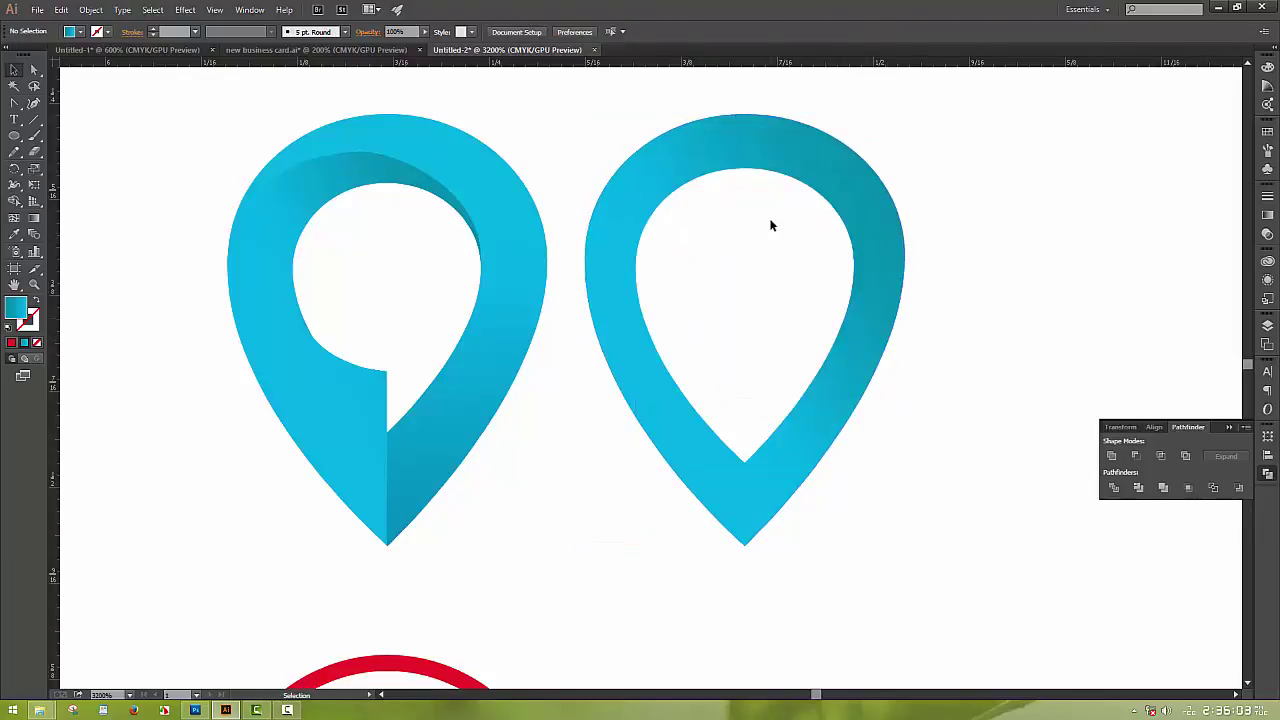
pyautogui.moveTo(900, 214); pyautogui.dragTo(943, 211)
# Step: Apply the left pin's blue gradient to the ring with the Eyedropper
pyautogui.click(14, 234)
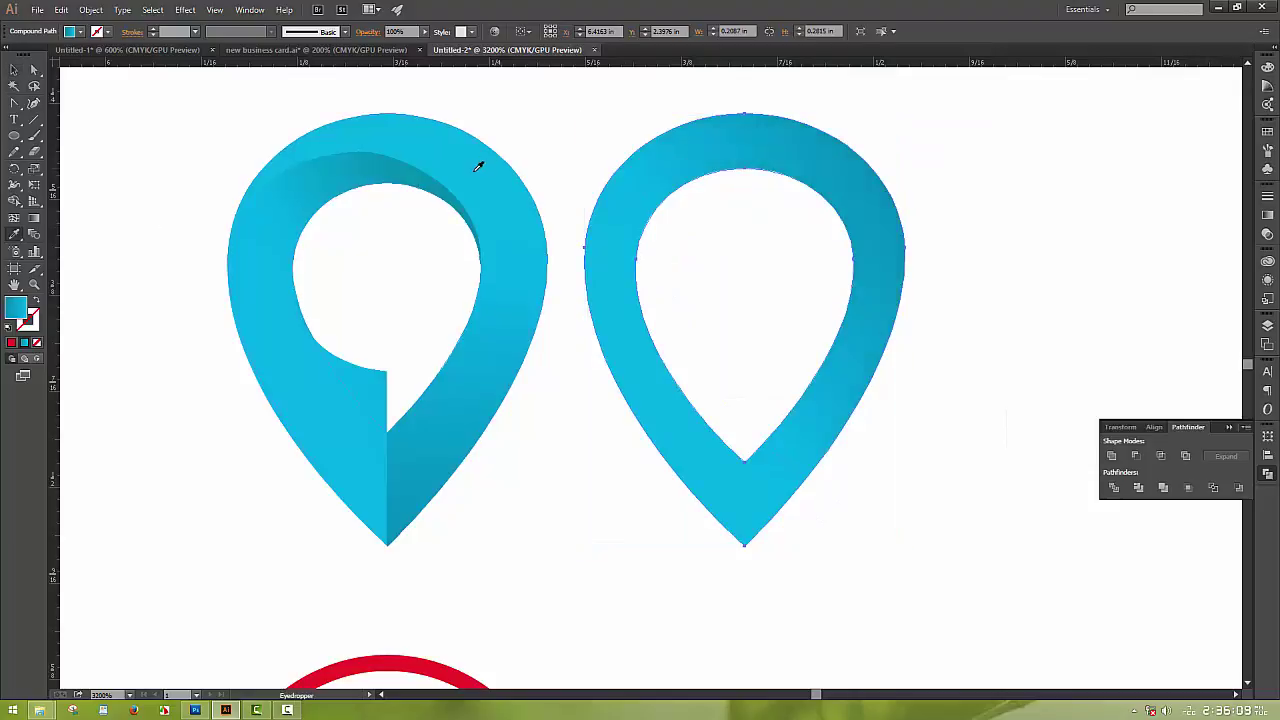
pyautogui.click(444, 206)
pyautogui.press('v')
pyautogui.click(338, 175)
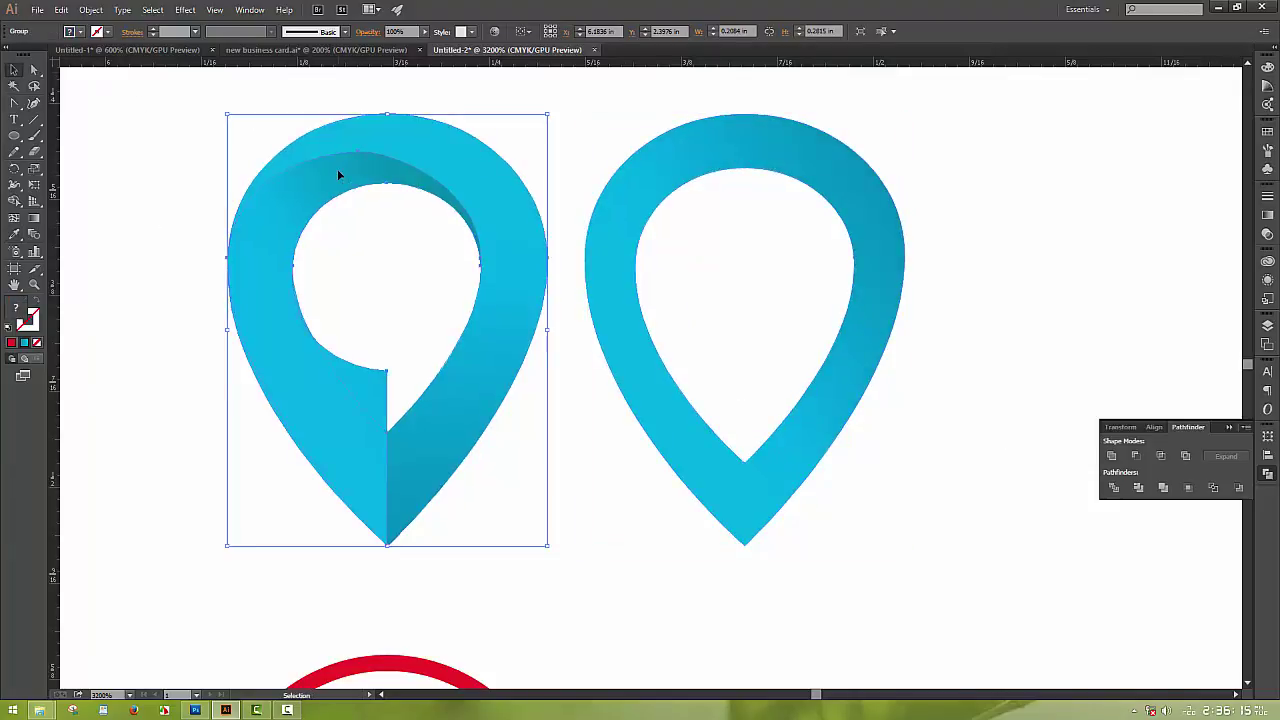
pyautogui.click(623, 315)
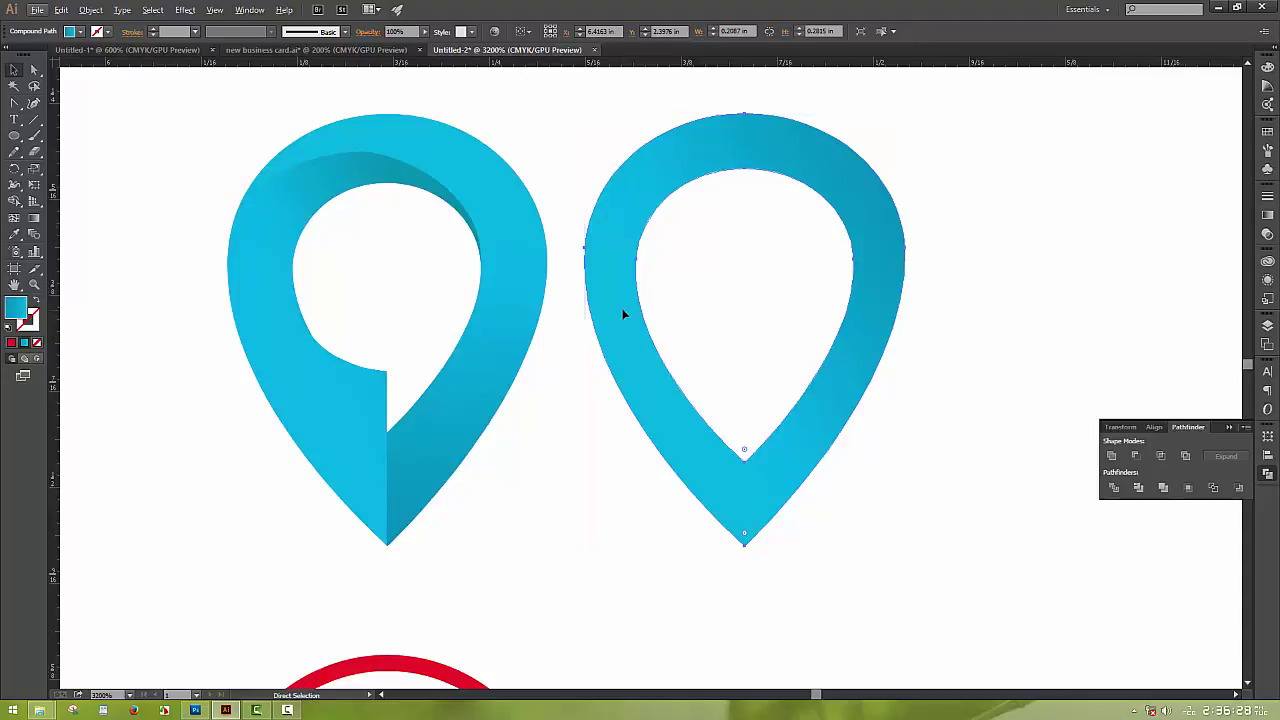
pyautogui.click(61, 9)
pyautogui.click(1011, 224)
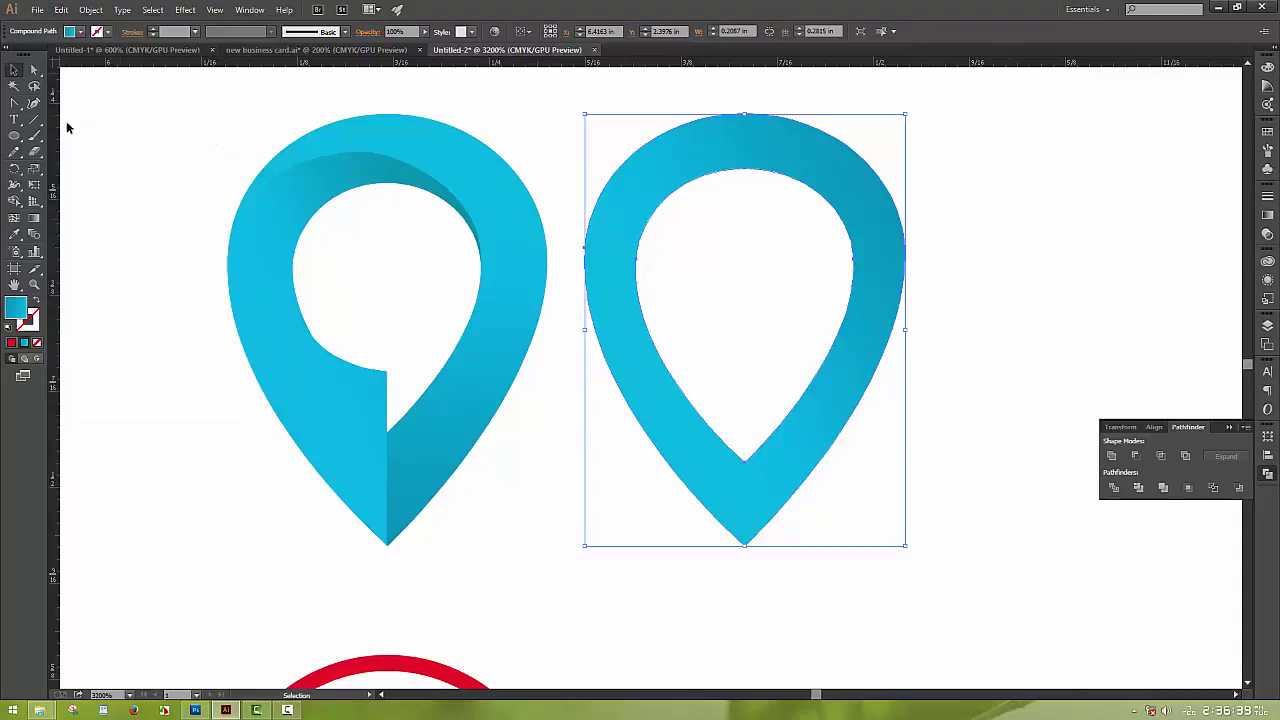
pyautogui.click(14, 103)
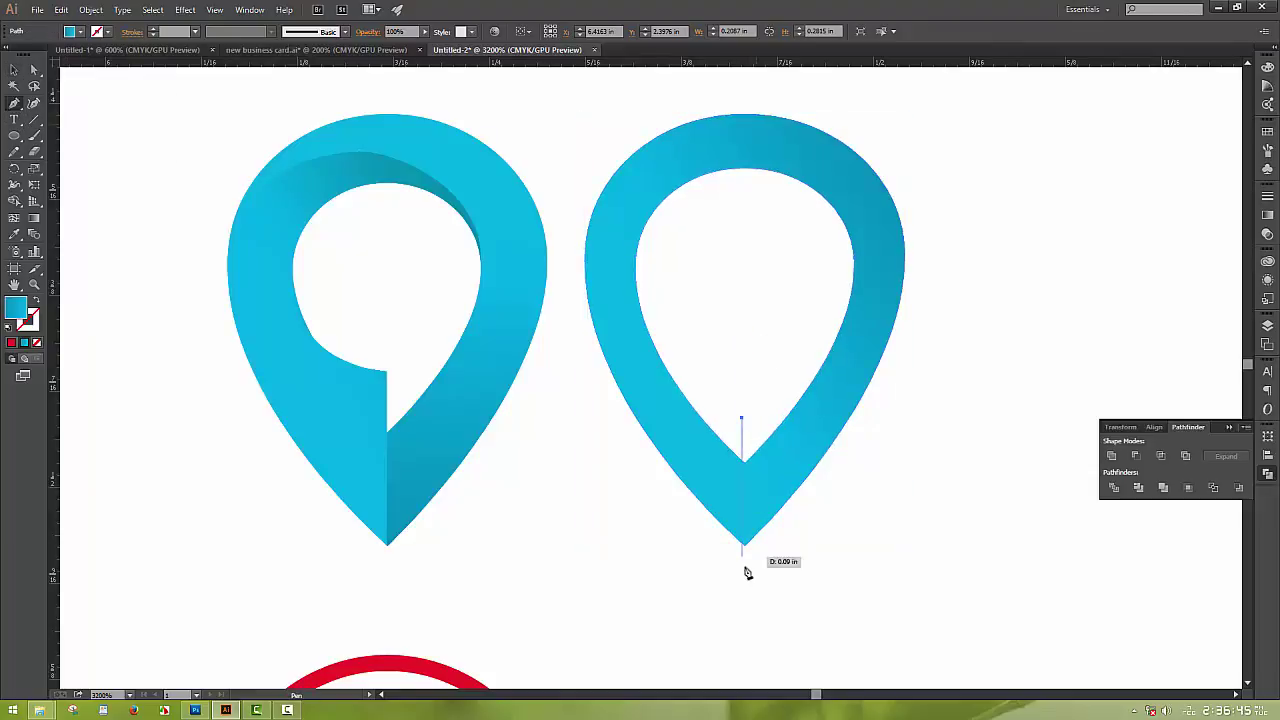
# Step: Cut the ring with a vertical and a horizontal line, dividing and ungrouping the pieces
pyautogui.click(744, 427)
pyautogui.click(744, 598)
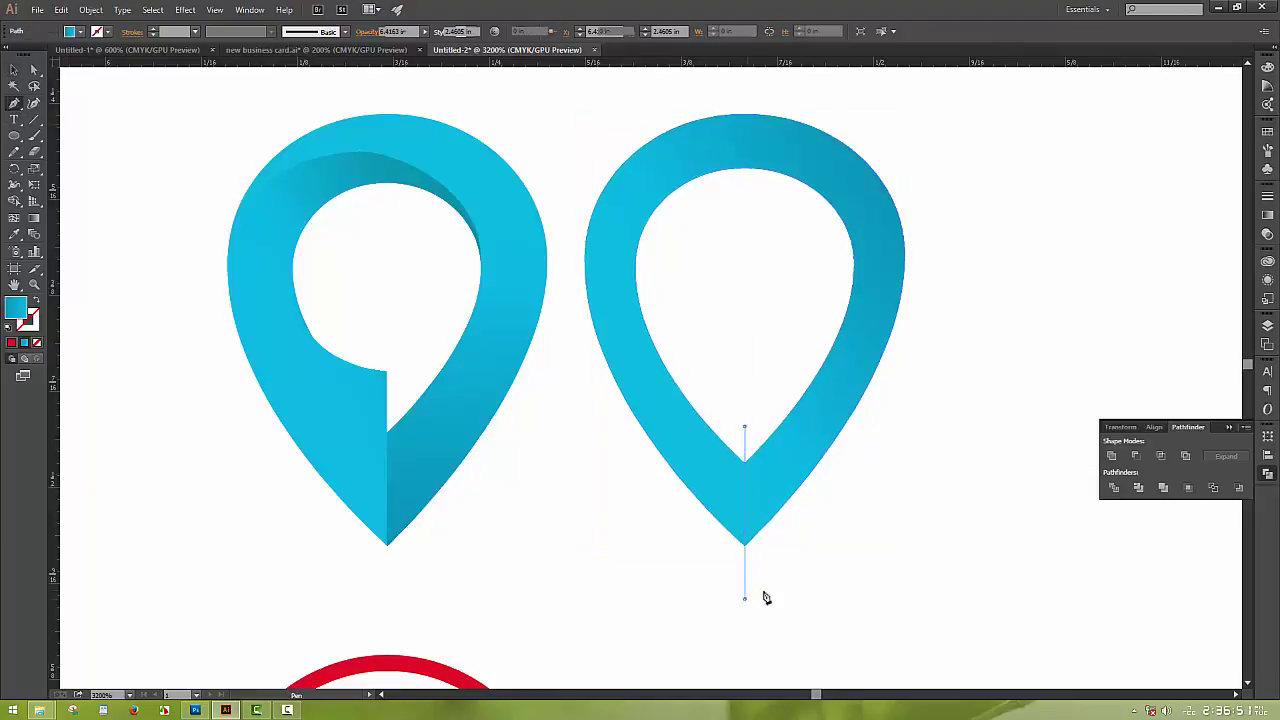
pyautogui.press('v')
pyautogui.click(826, 289)
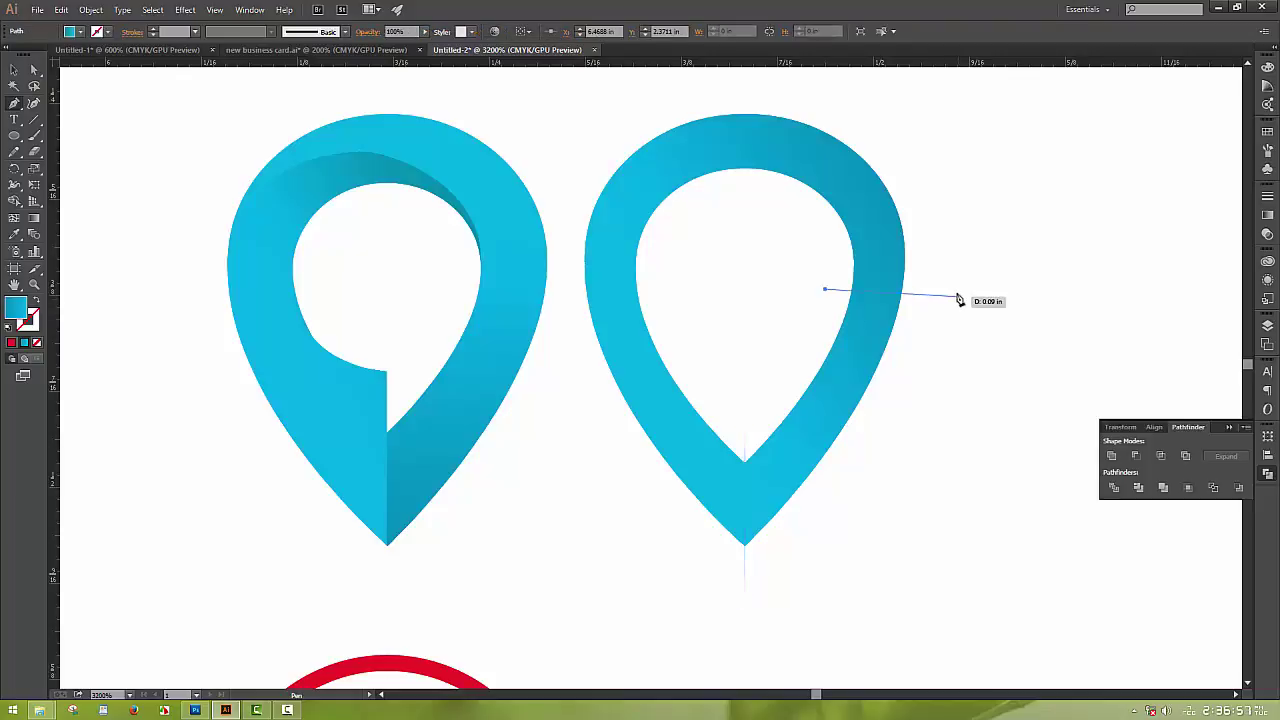
pyautogui.click(957, 289)
pyautogui.click(14, 69)
pyautogui.moveTo(792, 570); pyautogui.dragTo(683, 575)
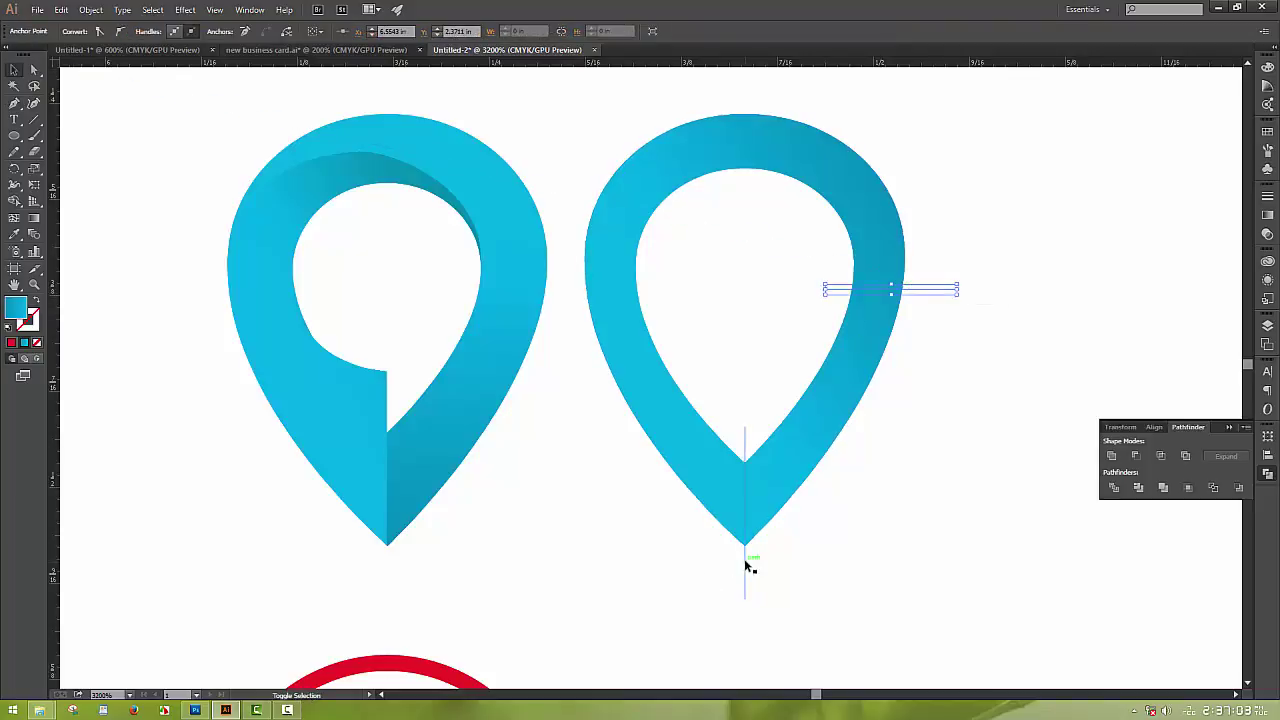
pyautogui.keyDown('shift'); pyautogui.click(700, 400); pyautogui.keyUp('shift')
pyautogui.click(1113, 487)
pyautogui.rightClick(871, 331)
pyautogui.click(925, 405)
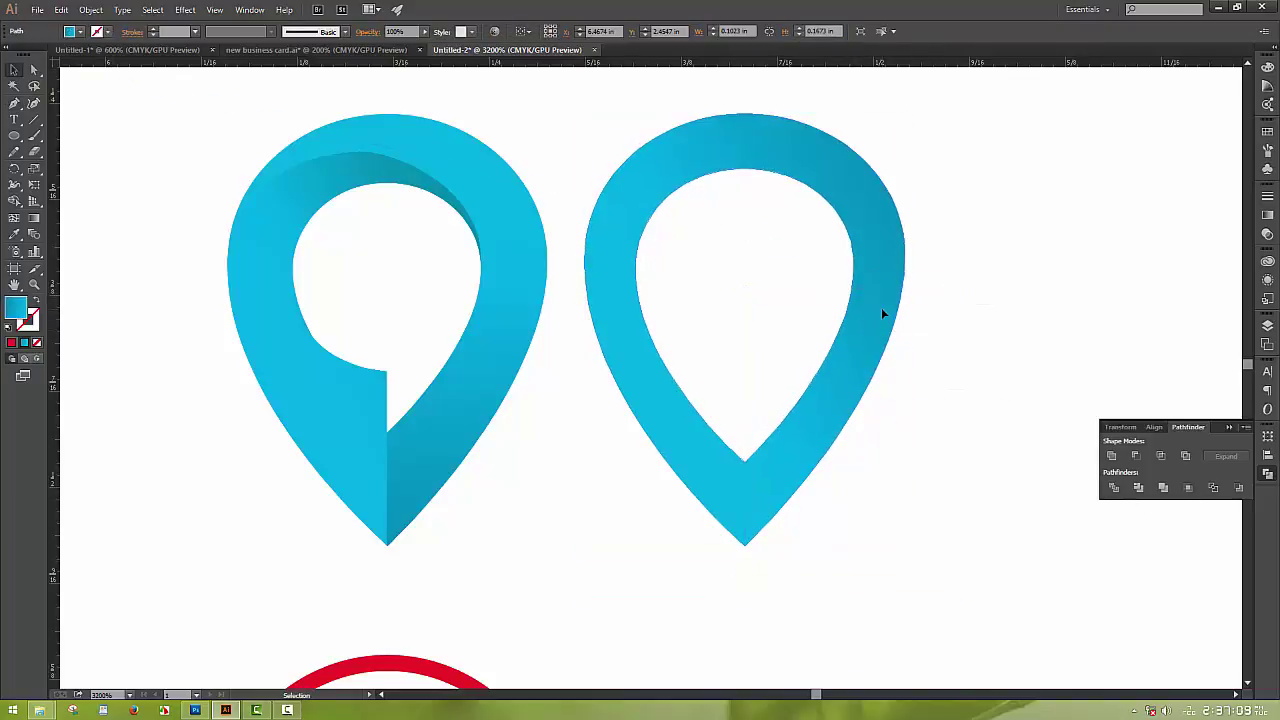
# Step: Pull the inner bottom anchor up into a notch and delete the extra inner-right anchor
pyautogui.click(711, 446)
pyautogui.press('a')
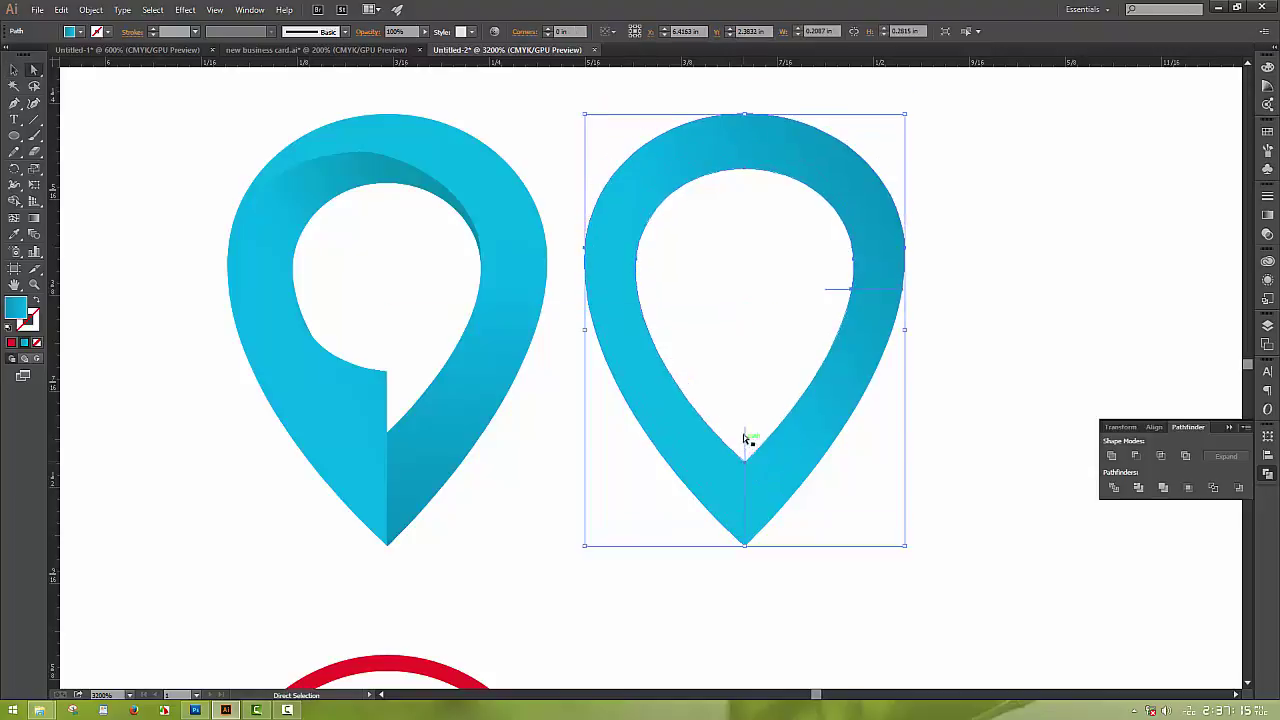
pyautogui.moveTo(744, 461); pyautogui.dragTo(745, 404)
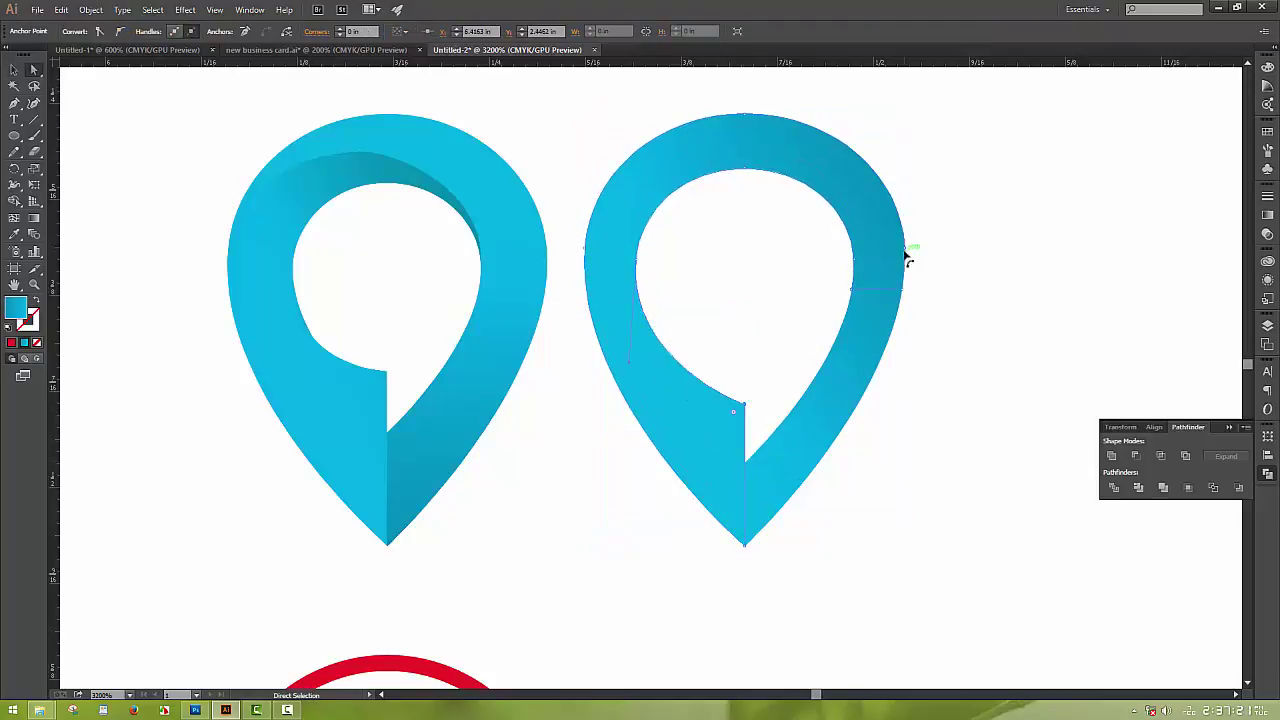
pyautogui.press('p')
pyautogui.click(908, 254)
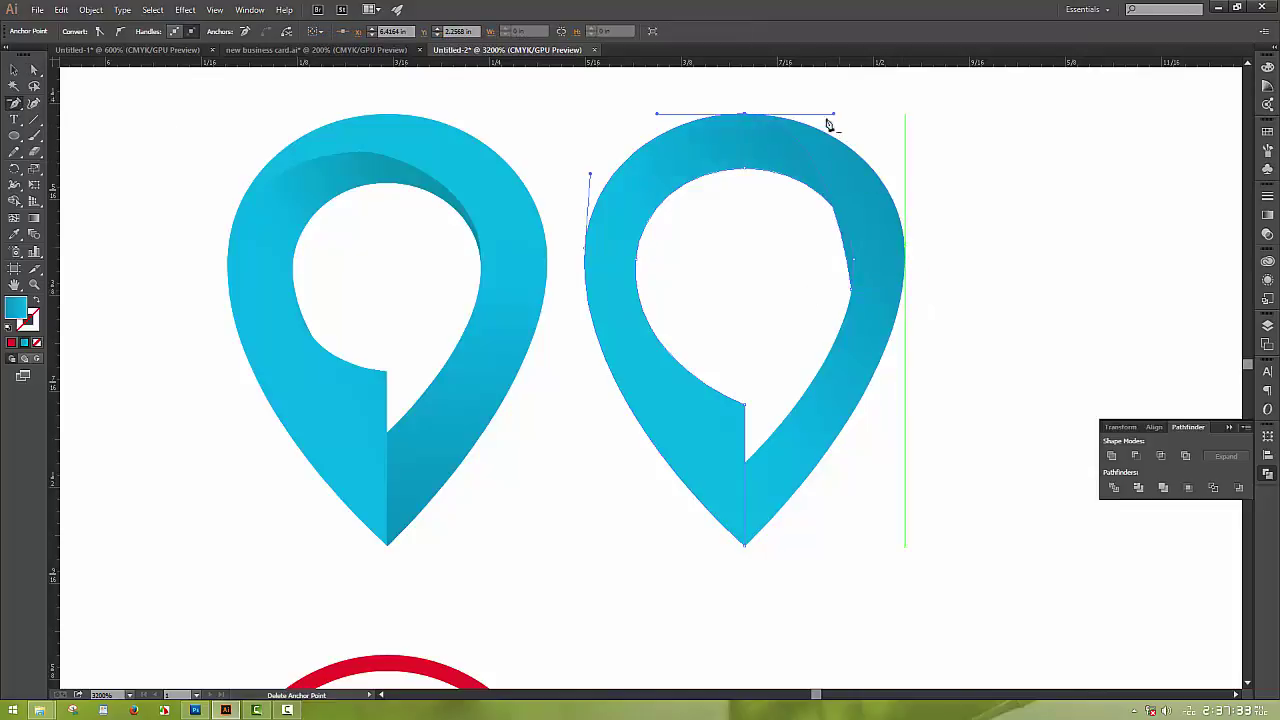
pyautogui.press('a')
pyautogui.moveTo(842, 114); pyautogui.dragTo(898, 145)
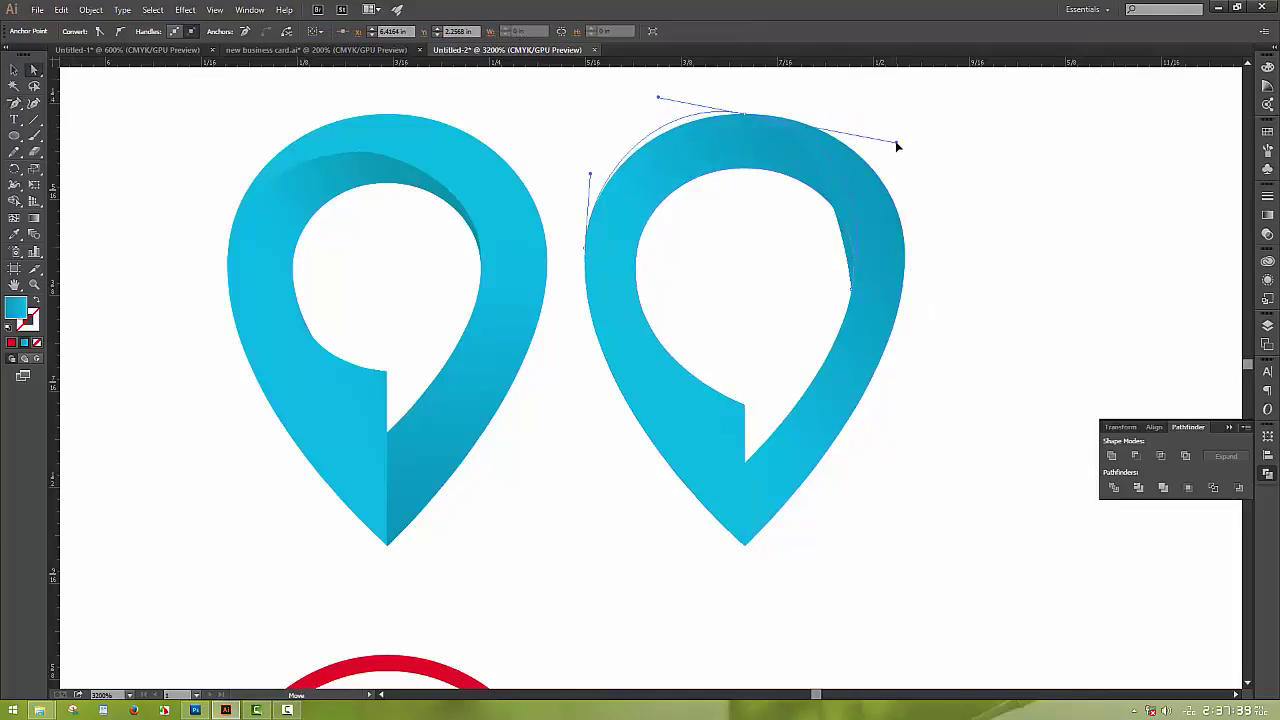
pyautogui.hotkey('ctrl', 'z')
# Step: Align the top anchor with the left pin and smooth the top and outer curves
pyautogui.moveTo(746, 116); pyautogui.dragTo(752, 149)
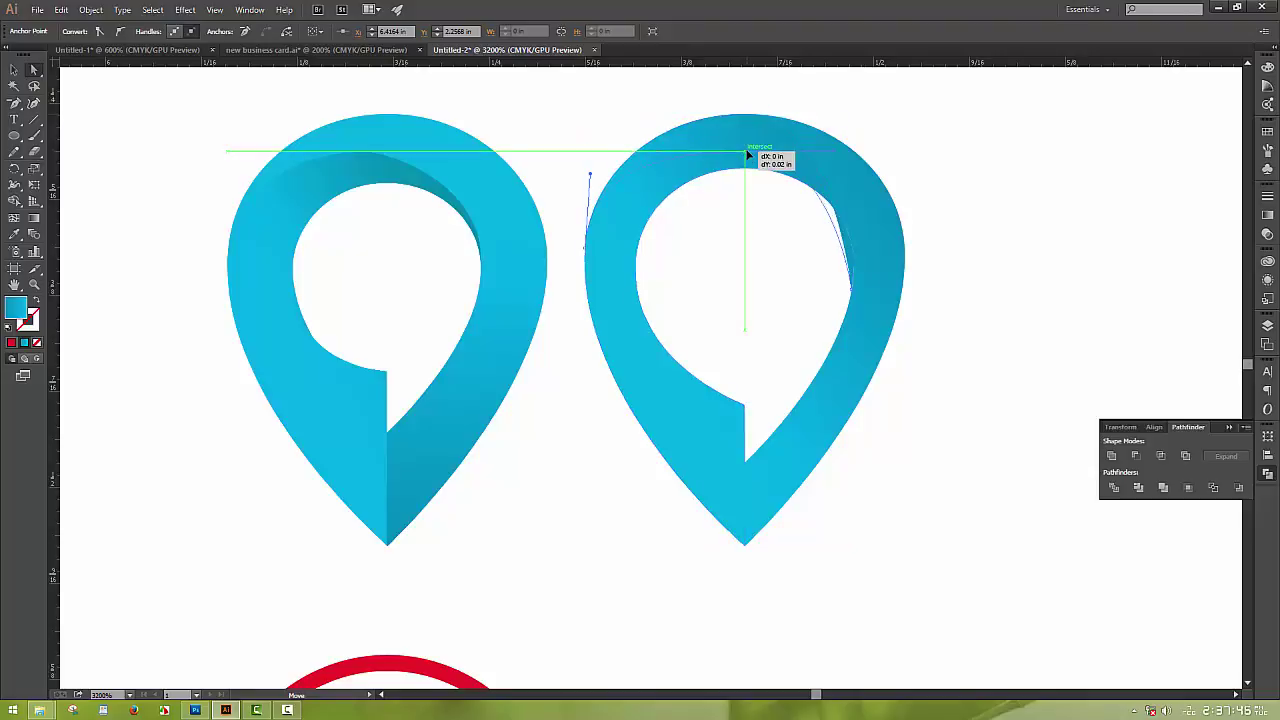
pyautogui.moveTo(843, 144); pyautogui.dragTo(900, 158)
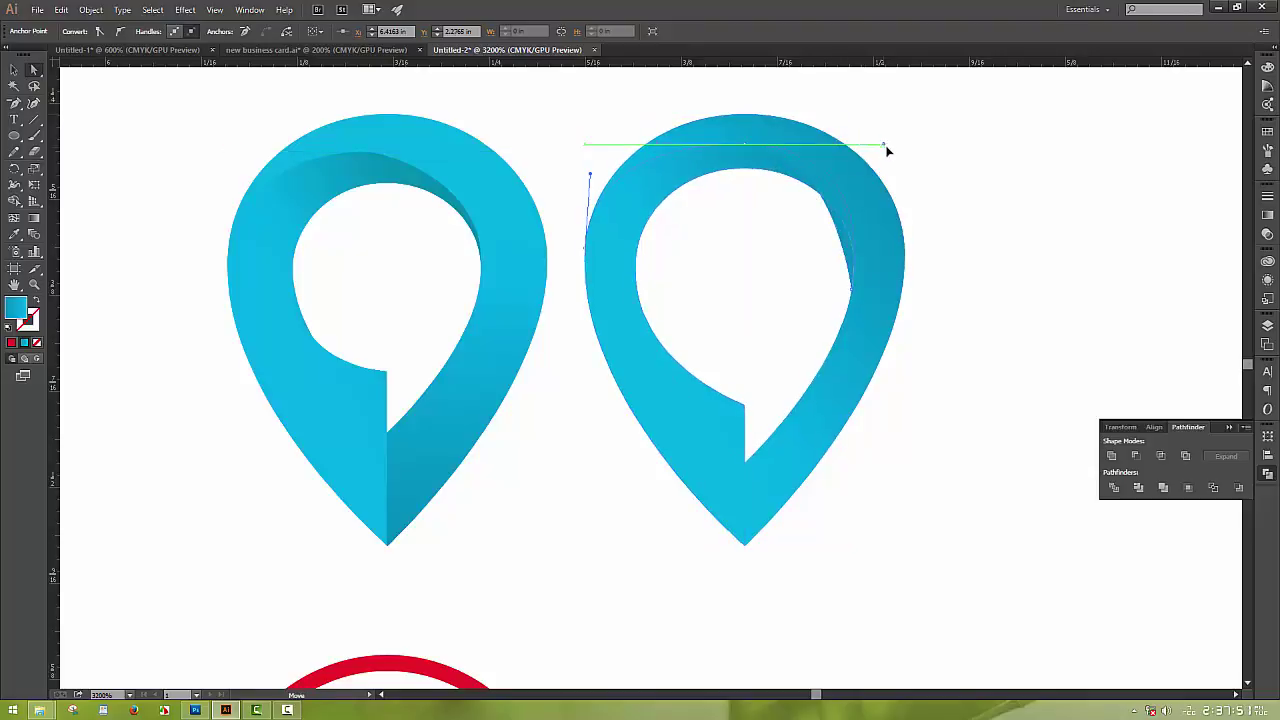
pyautogui.moveTo(590, 175); pyautogui.dragTo(588, 190)
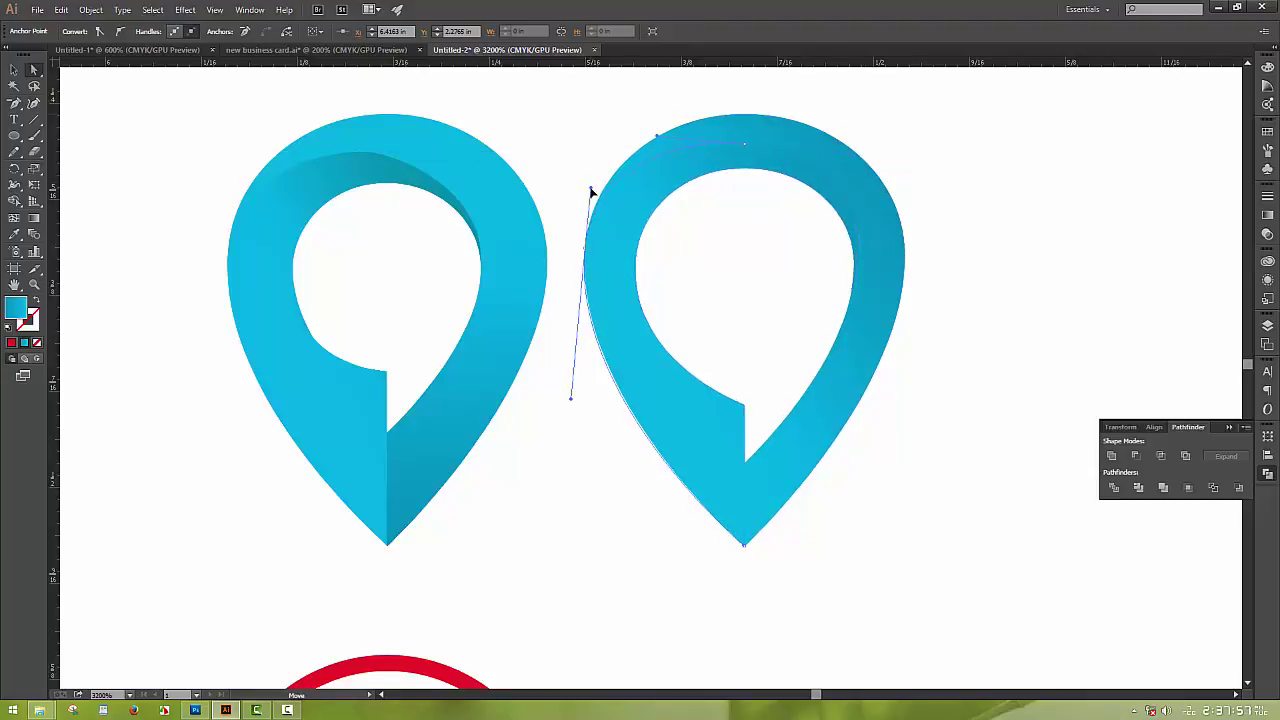
pyautogui.press('v')
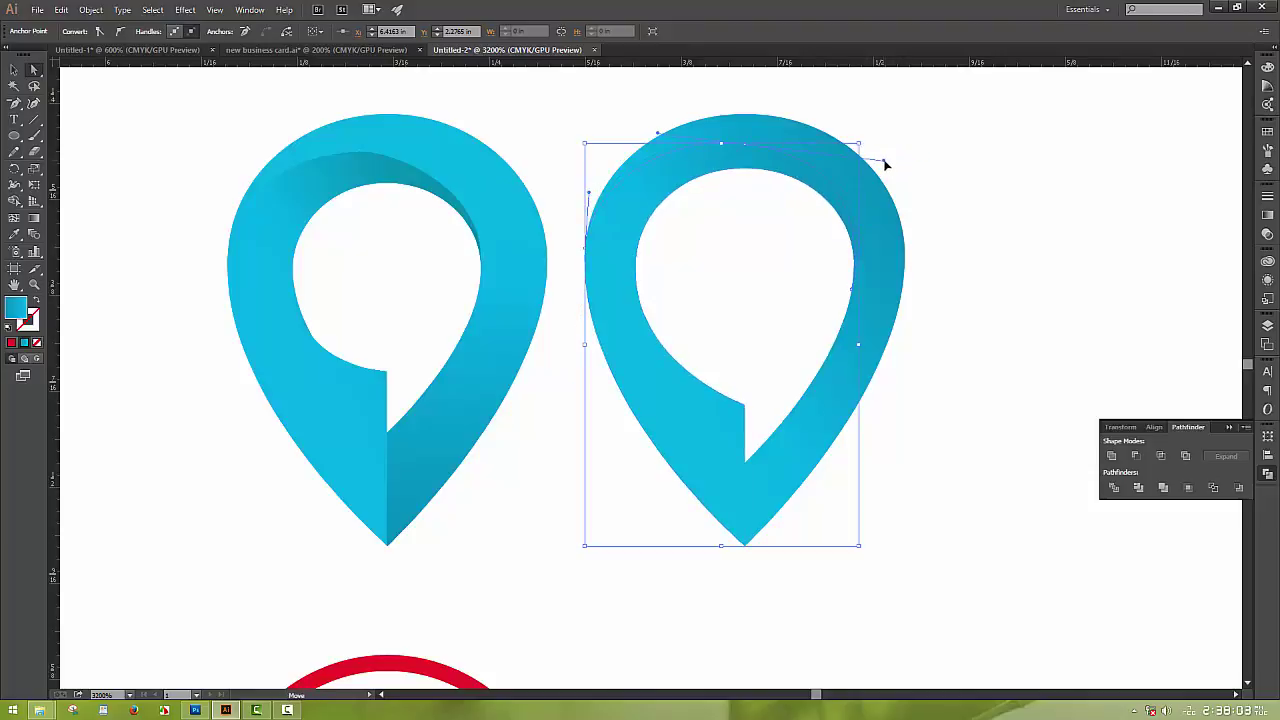
pyautogui.click(1002, 196)
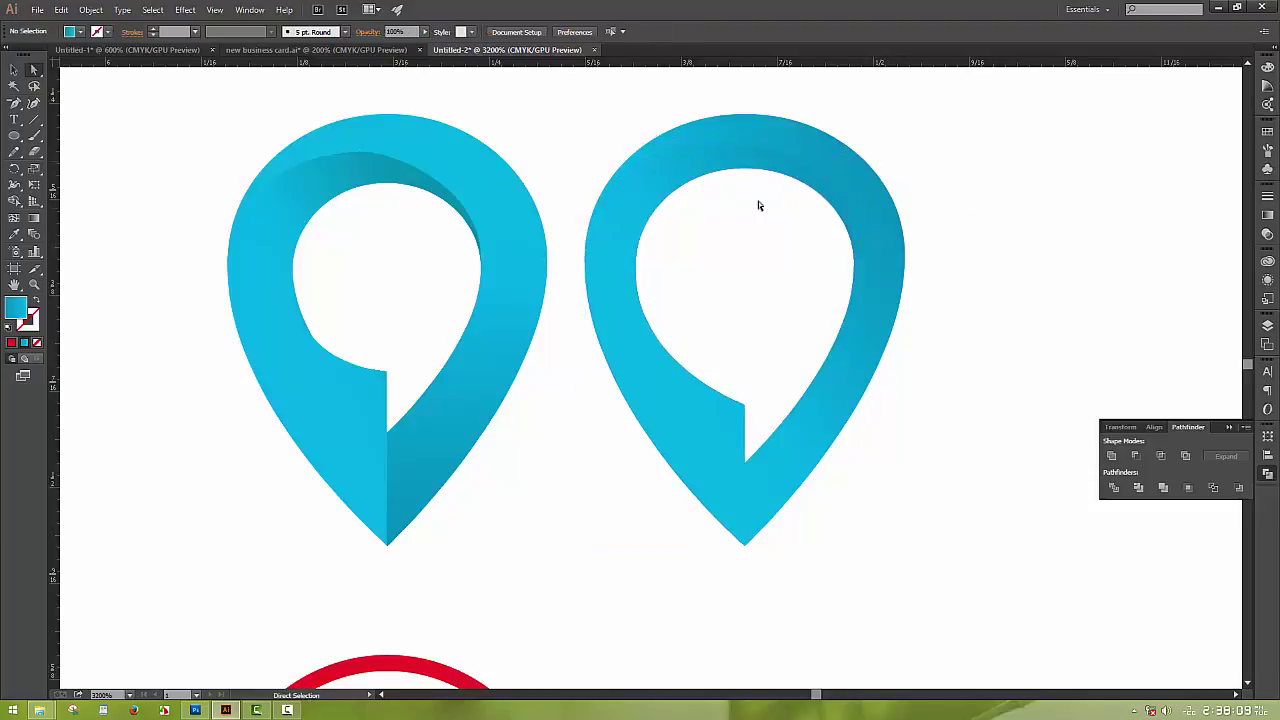
pyautogui.press('v')
pyautogui.hotkey('ctrl', 'z')
# Step: Move the left pin further to the left
pyautogui.click(840, 362)
pyautogui.moveTo(363, 402); pyautogui.dragTo(290, 390)
pyautogui.rightClick(290, 390)
pyautogui.click(316, 425)
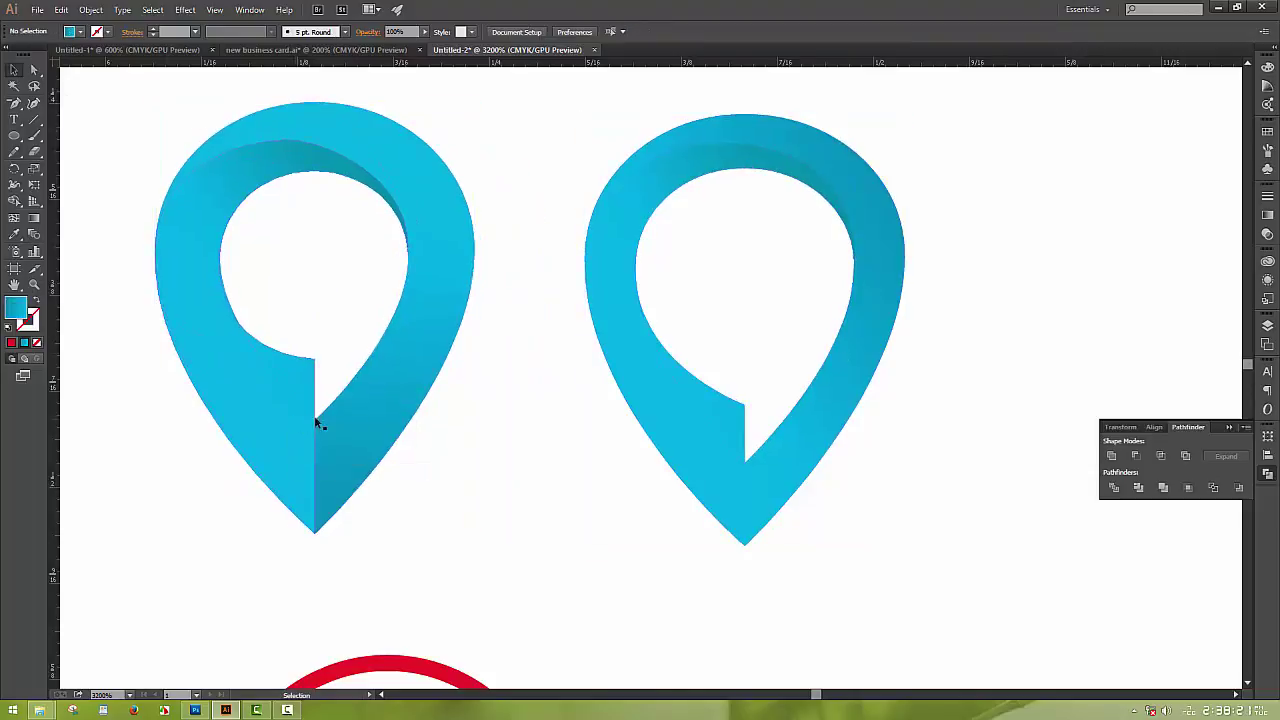
# Step: Redraw the right pin's gradient to run nearly top to bottom
pyautogui.click(884, 330)
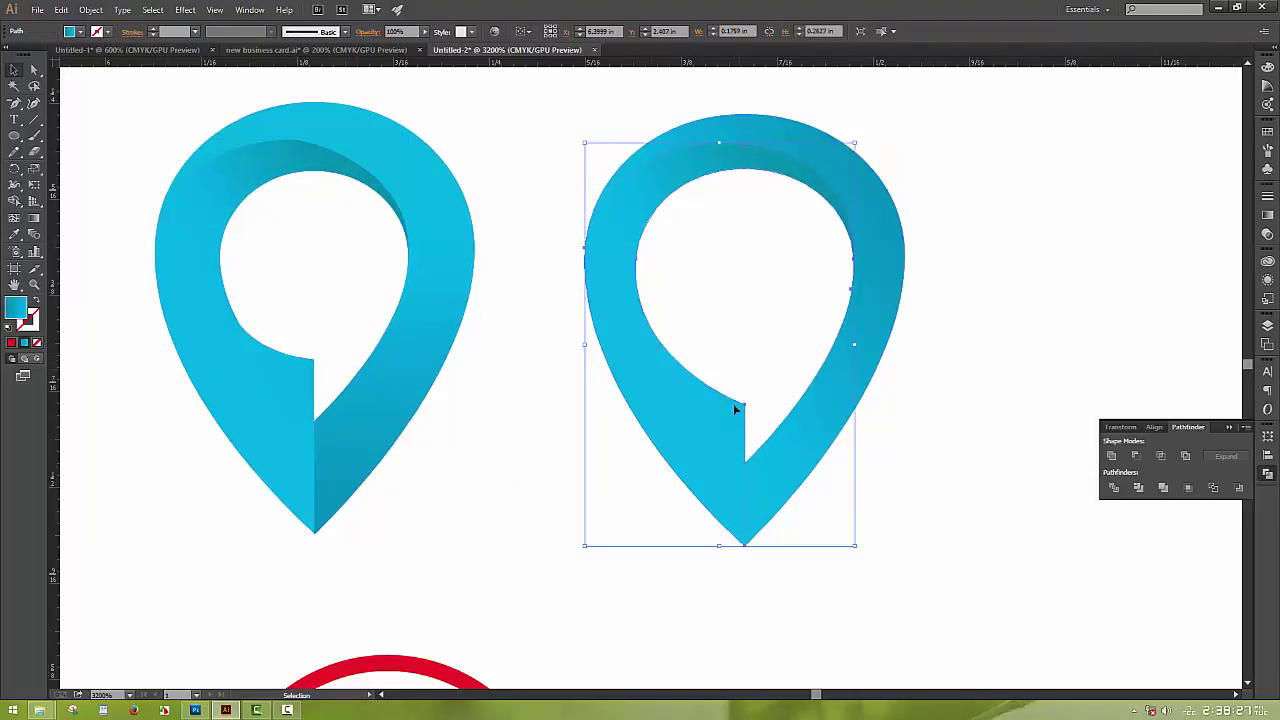
pyautogui.click(34, 217)
pyautogui.moveTo(752, 326); pyautogui.dragTo(779, 578)
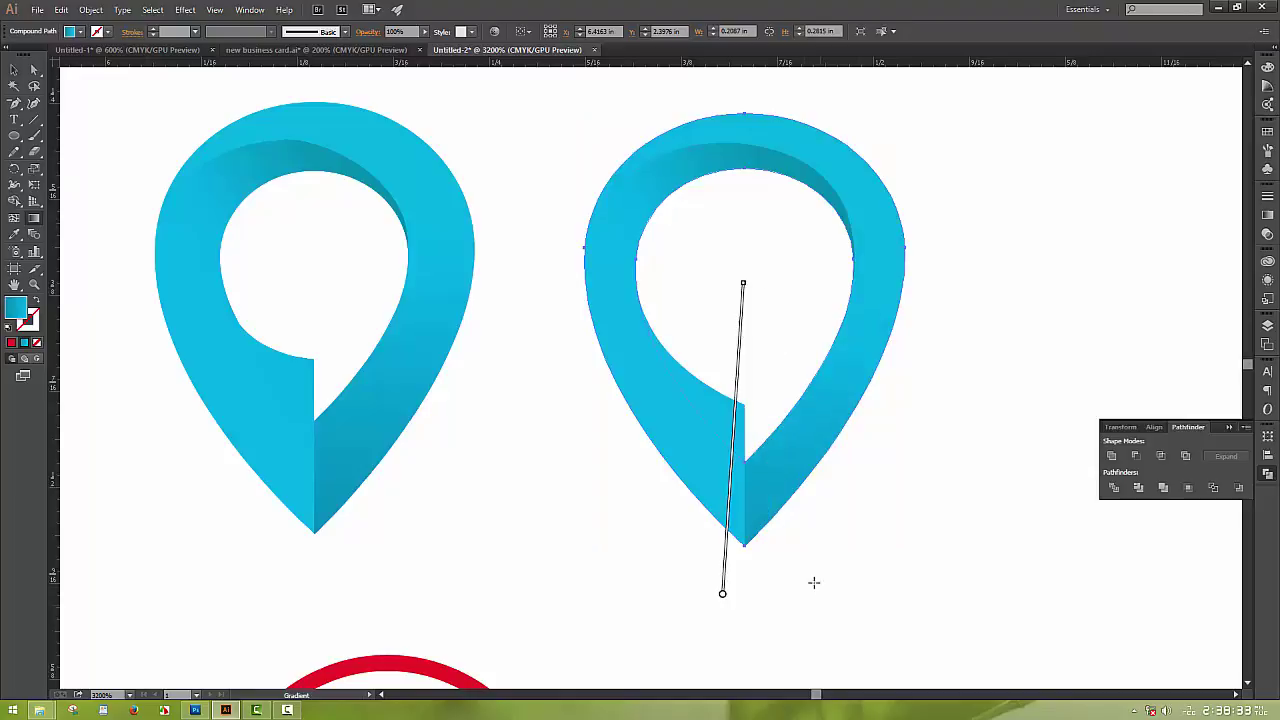
pyautogui.moveTo(743, 275); pyautogui.dragTo(740, 580)
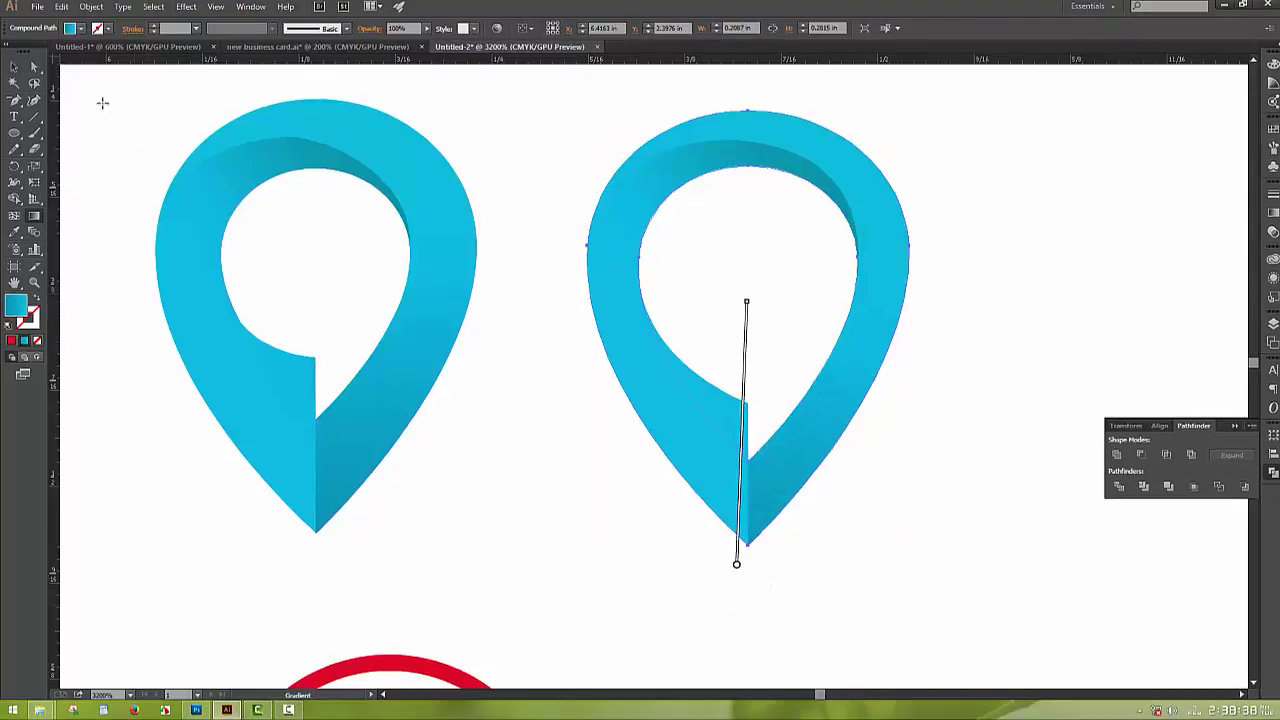
pyautogui.press('v')
pyautogui.click(1020, 234)
# Step: Zoom out and move the right column of icons into place
pyautogui.hotkey('ctrl', '-')
pyautogui.hotkey('ctrl', '-')
pyautogui.hotkey('ctrl', '-')
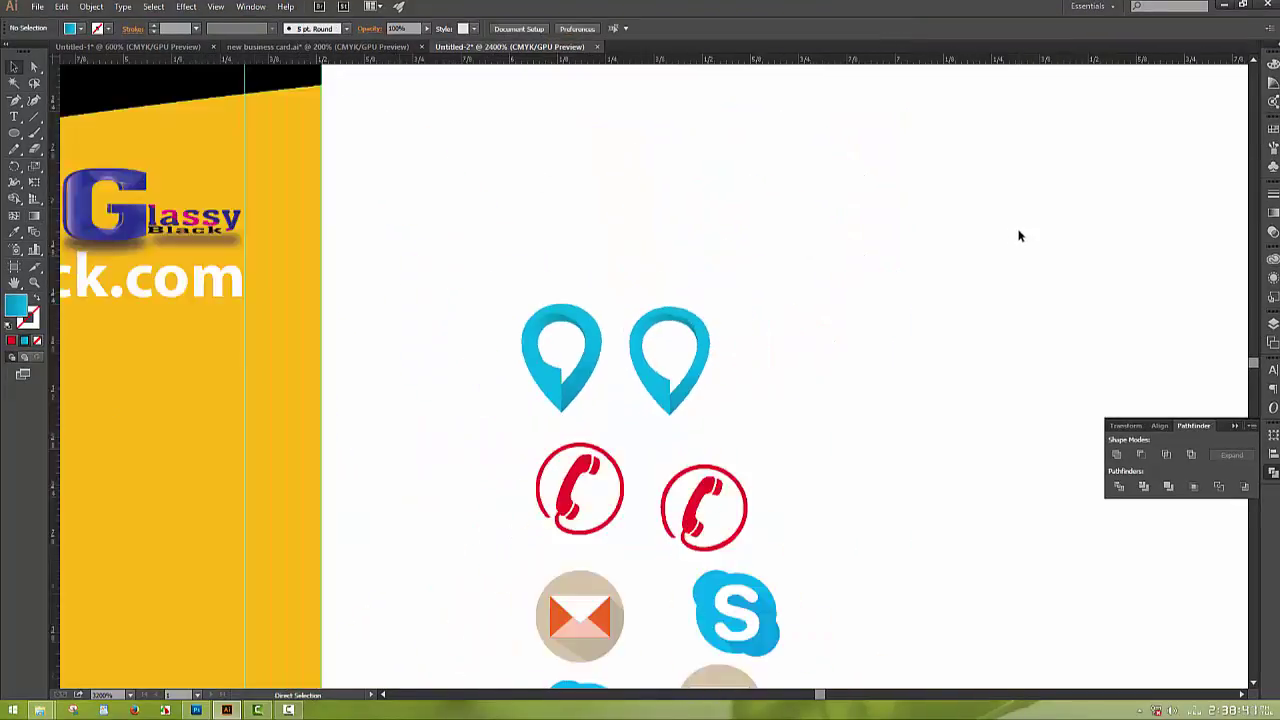
pyautogui.hotkey('ctrl', '-')
pyautogui.hotkey('ctrl', '-')
pyautogui.moveTo(817, 420); pyautogui.dragTo(865, 395)
pyautogui.moveTo(684, 272)
pyautogui.mouseDown()
pyautogui.moveTo(788, 540)
pyautogui.moveTo(699, 301)
pyautogui.moveTo(850, 325)
pyautogui.mouseUp()
pyautogui.click(792, 564)
pyautogui.click(965, 330)
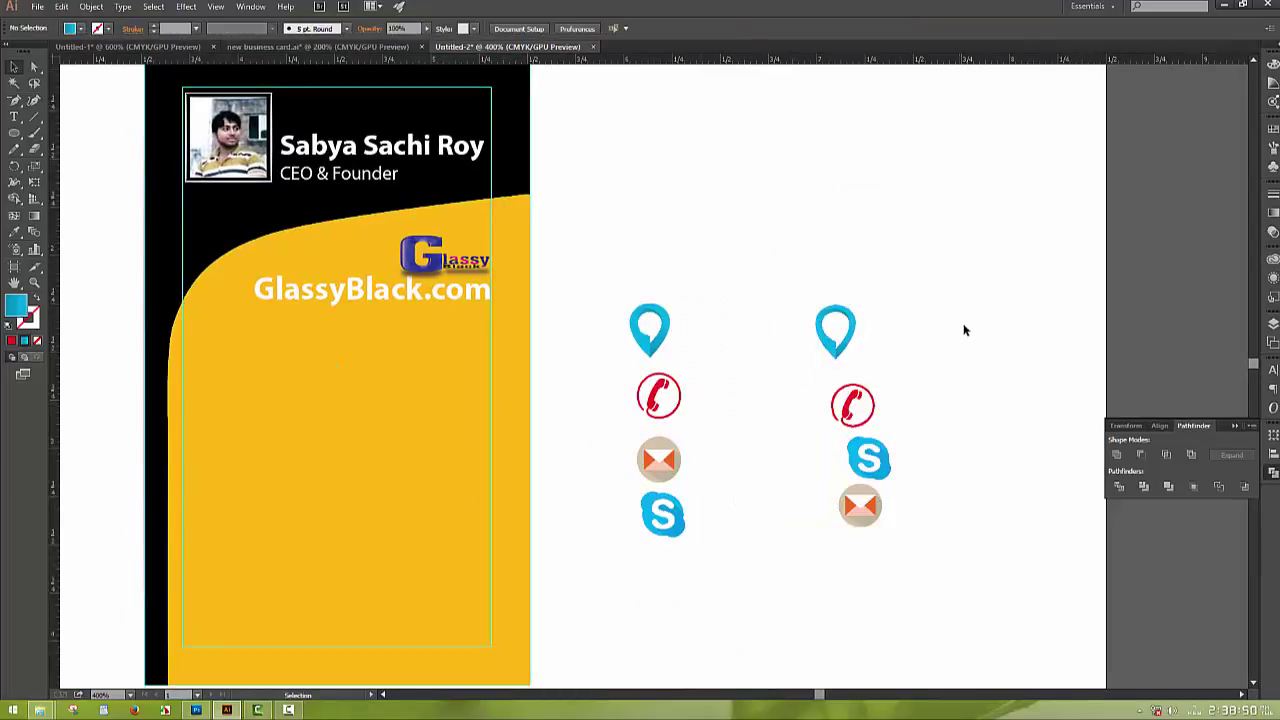
# Step: Set the selected icon's width to 0.2254 in via the Transform panel
pyautogui.click(860, 505)
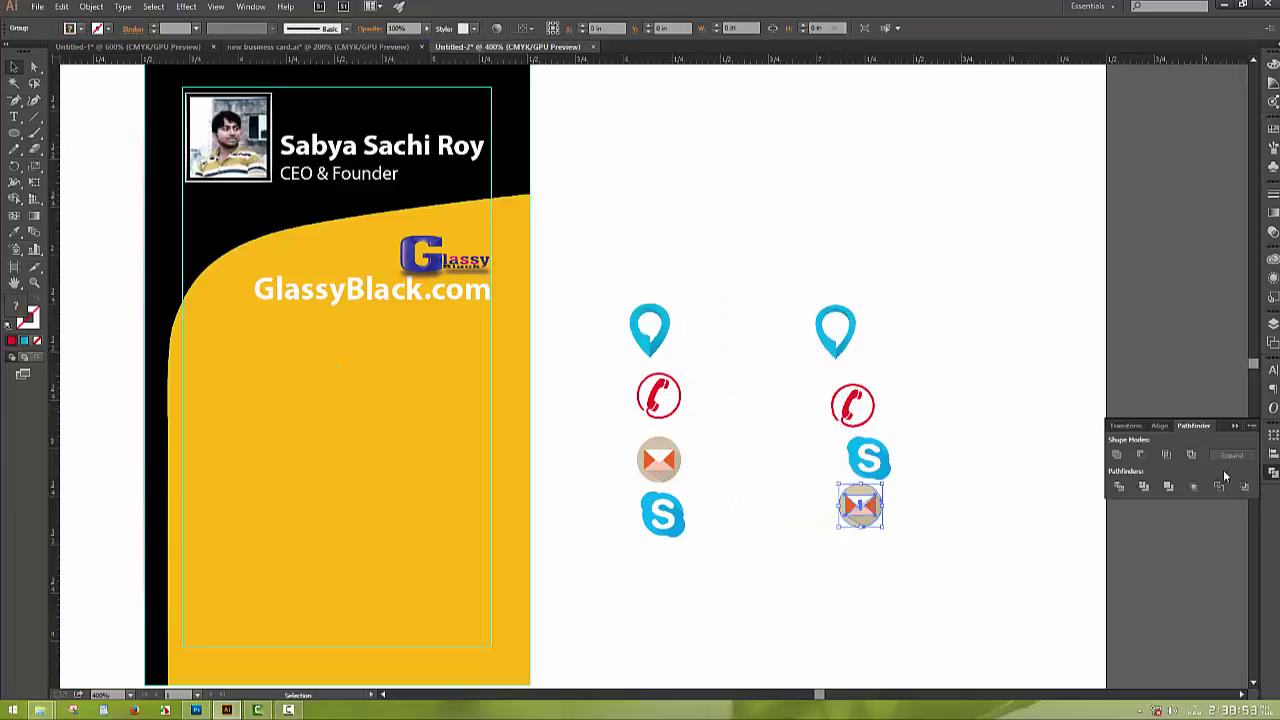
pyautogui.hotkey('shift', 'F8')
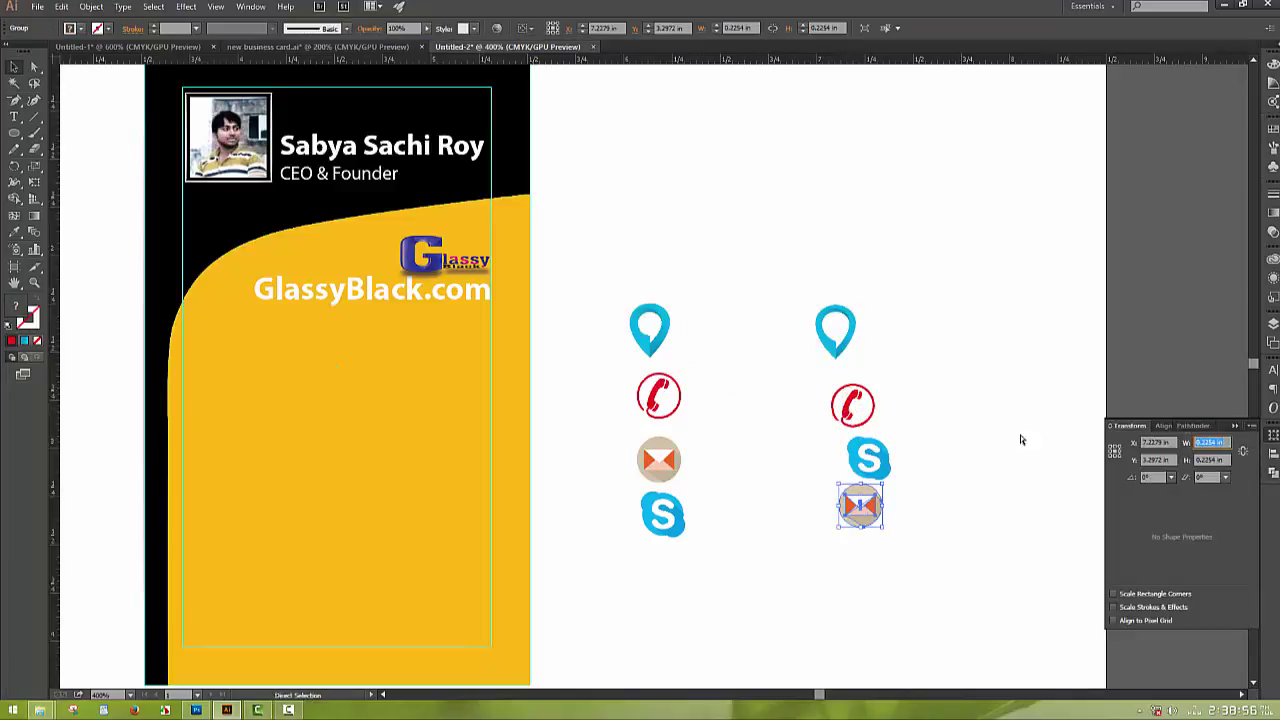
pyautogui.click(684, 333)
pyautogui.click(1212, 443)
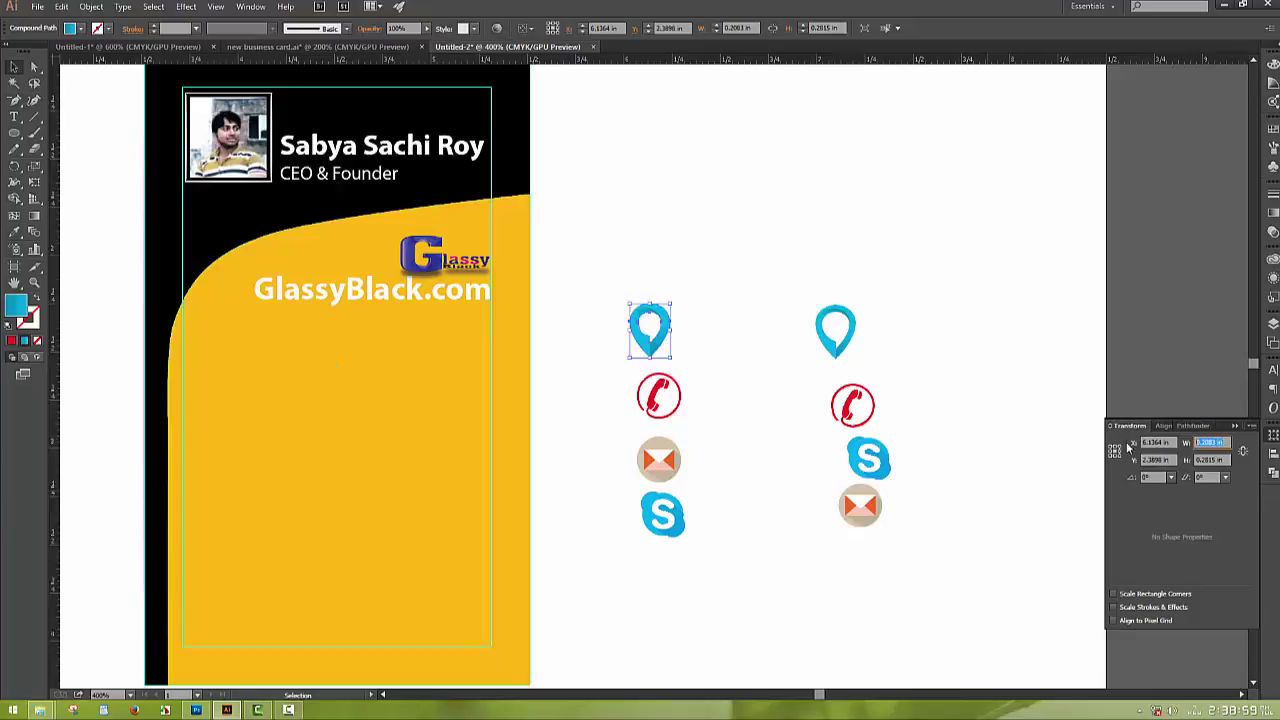
pyautogui.write('0.2254')
pyautogui.press('Return')
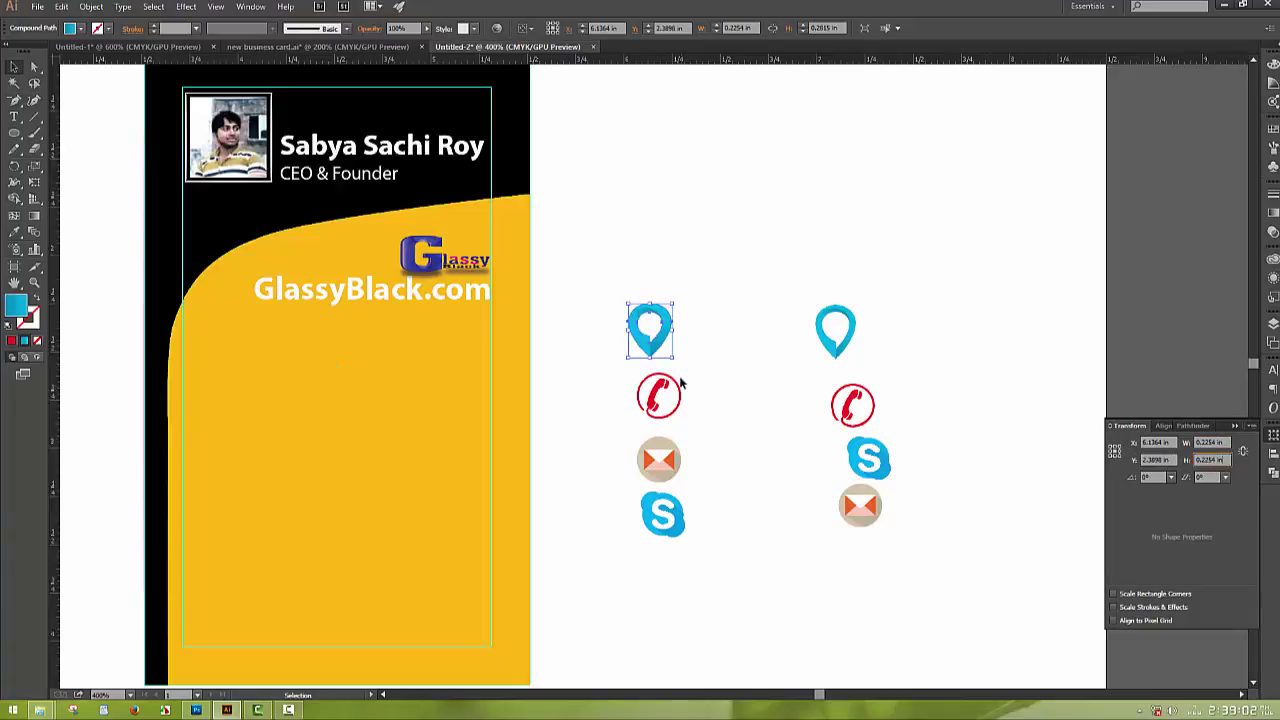
pyautogui.click(683, 383)
pyautogui.press('a')
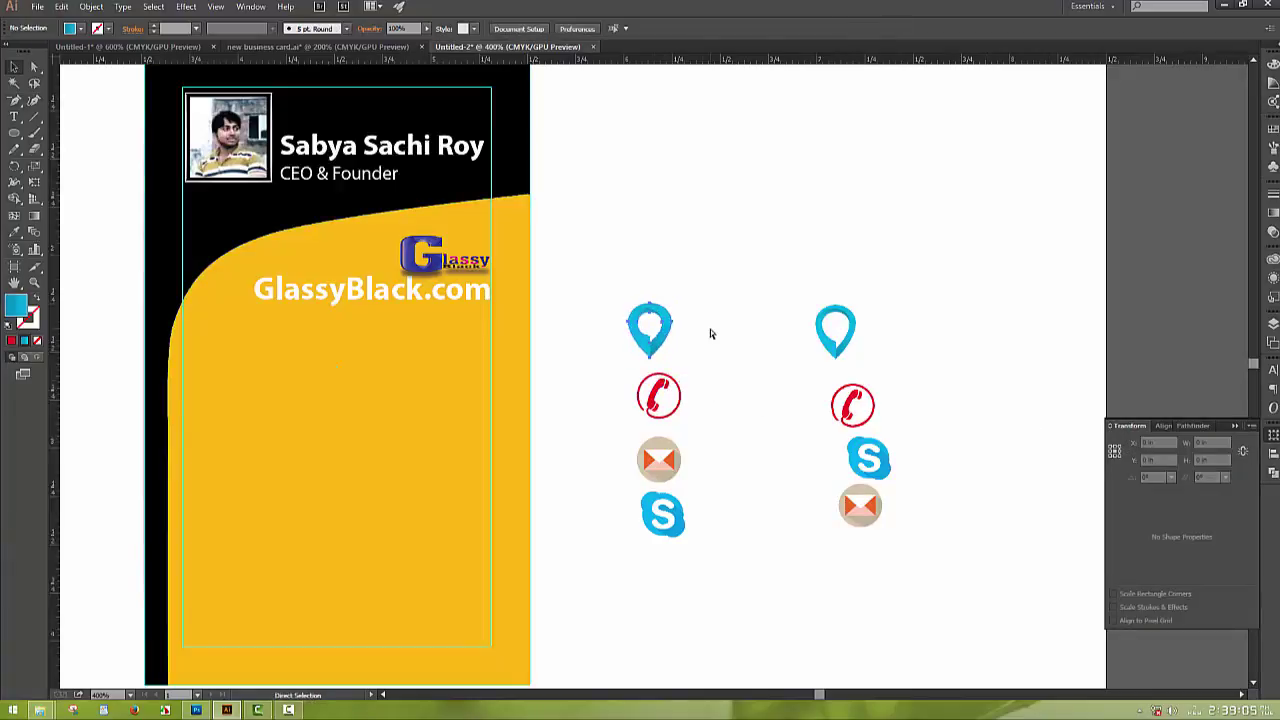
pyautogui.press('v')
# Step: Resize the left mail and Skype icons to 0.2254 in
pyautogui.click(658, 395)
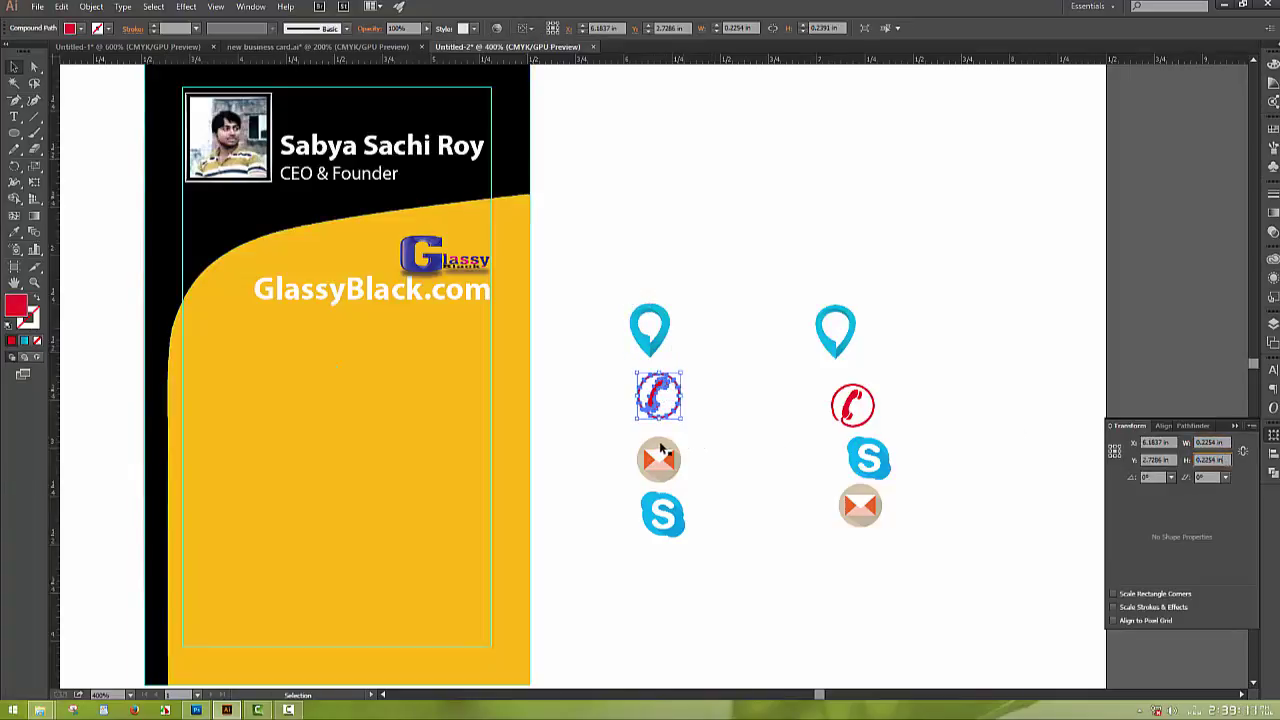
pyautogui.click(662, 452)
pyautogui.click(1222, 442)
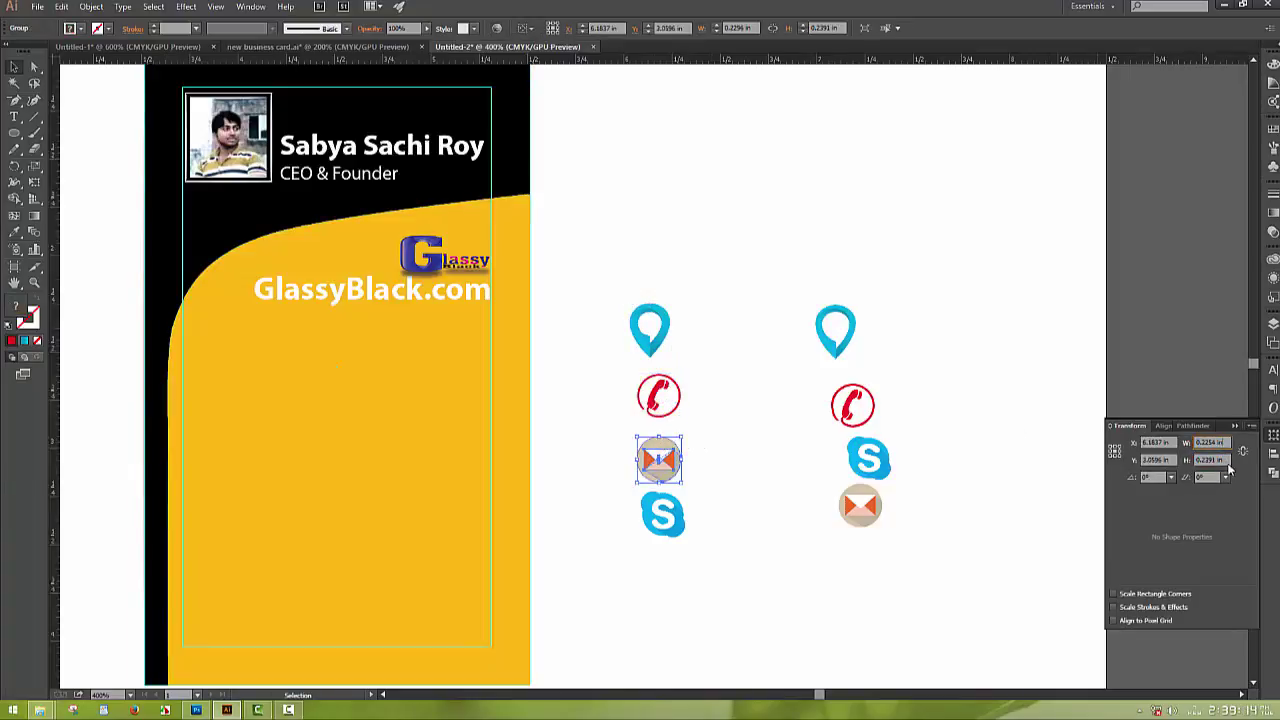
pyautogui.press('Tab')
pyautogui.write('0.2254 in')
pyautogui.click(662, 514)
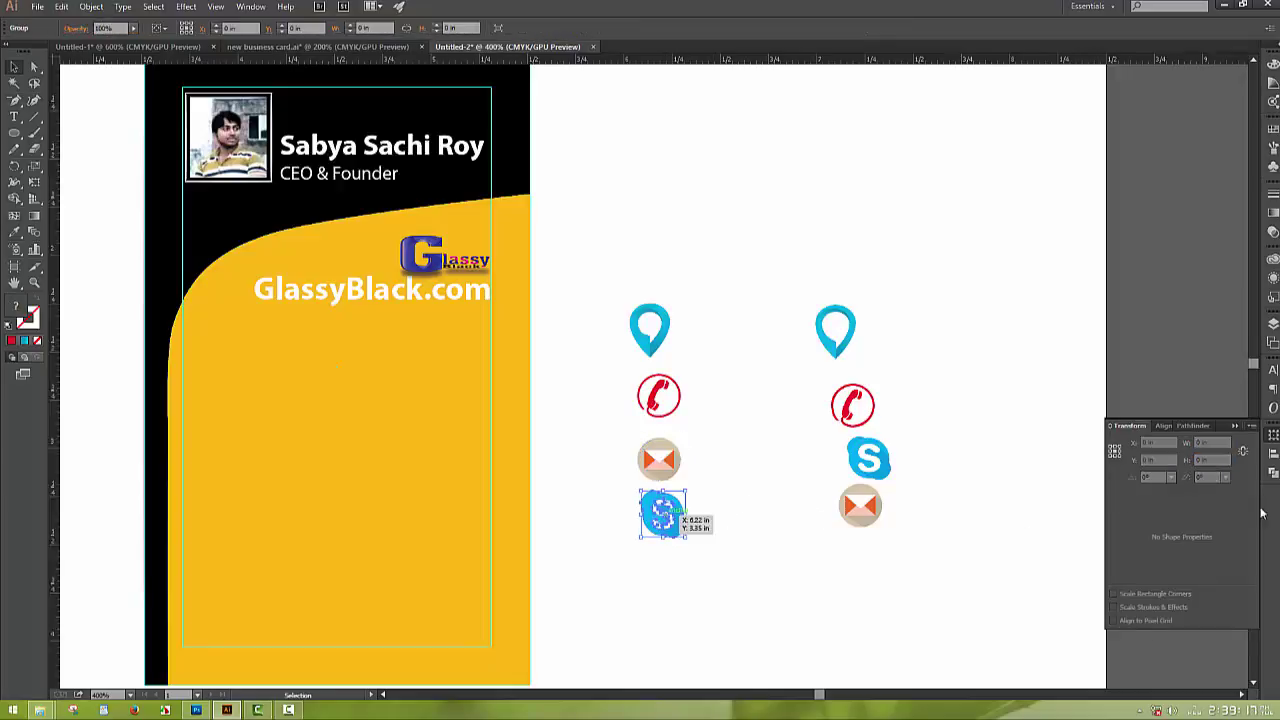
pyautogui.click(1212, 442)
pyautogui.write('0.2254 in')
pyautogui.press('Tab')
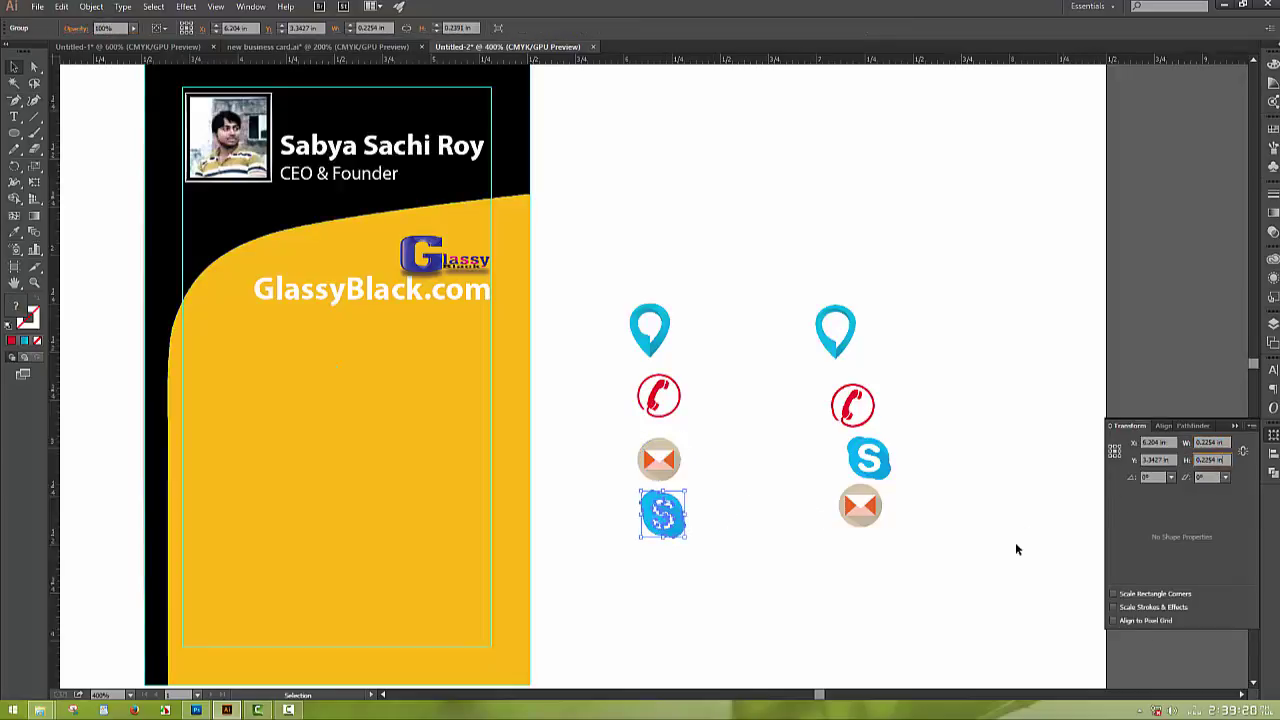
pyautogui.click(1015, 549)
# Step: Lower Magenta on one envelope path so it turns orange
pyautogui.moveTo(718, 376); pyautogui.dragTo(780, 370)
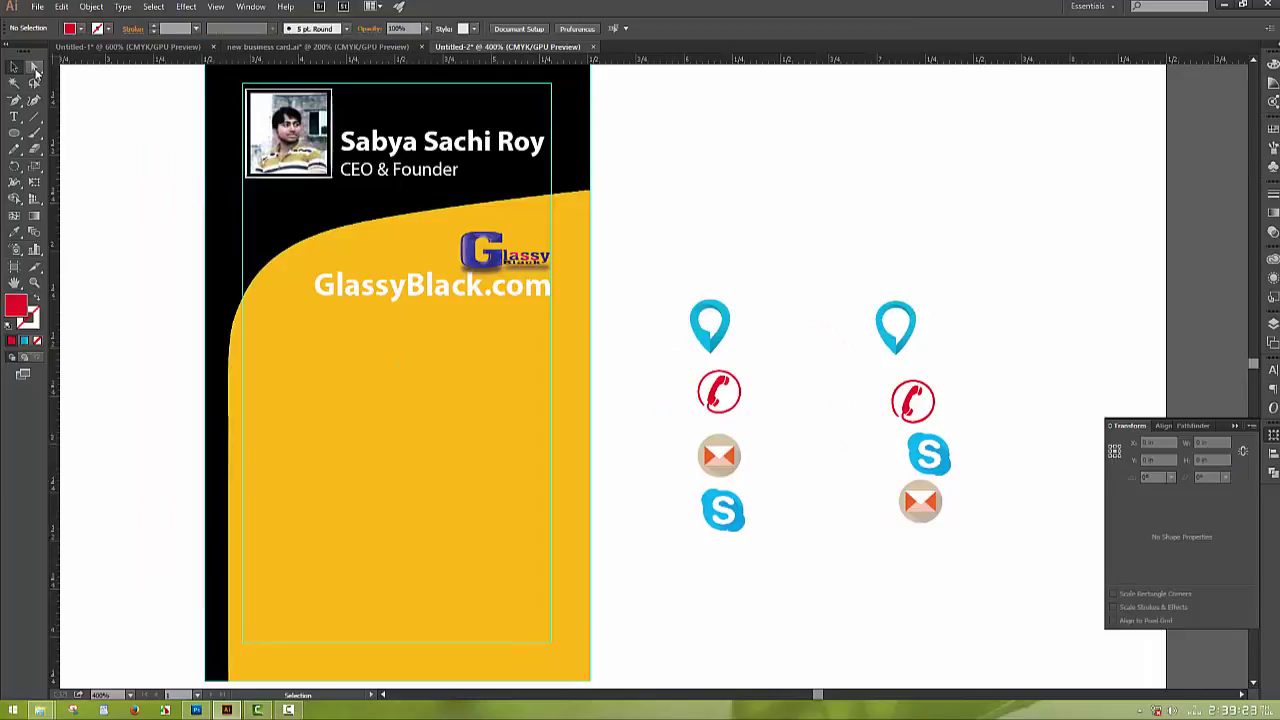
pyautogui.click(35, 68)
pyautogui.click(734, 458)
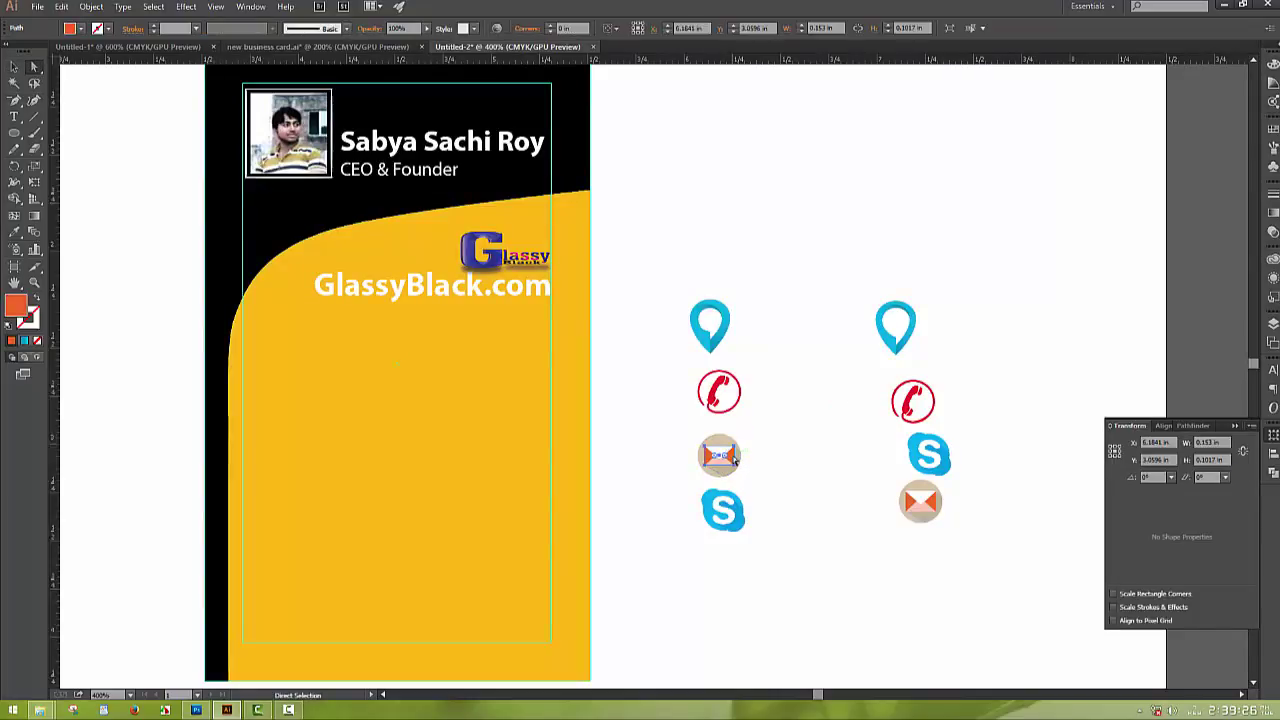
pyautogui.click(1272, 84)
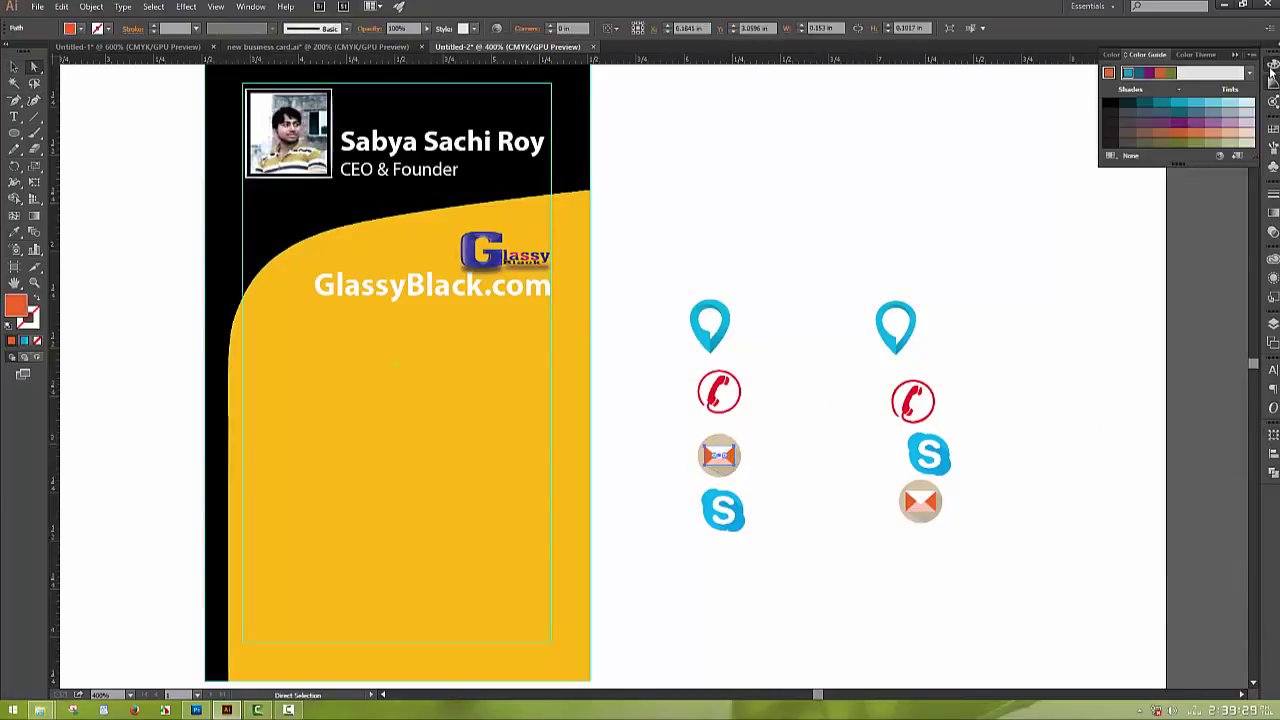
pyautogui.moveTo(1189, 95); pyautogui.dragTo(1177, 95)
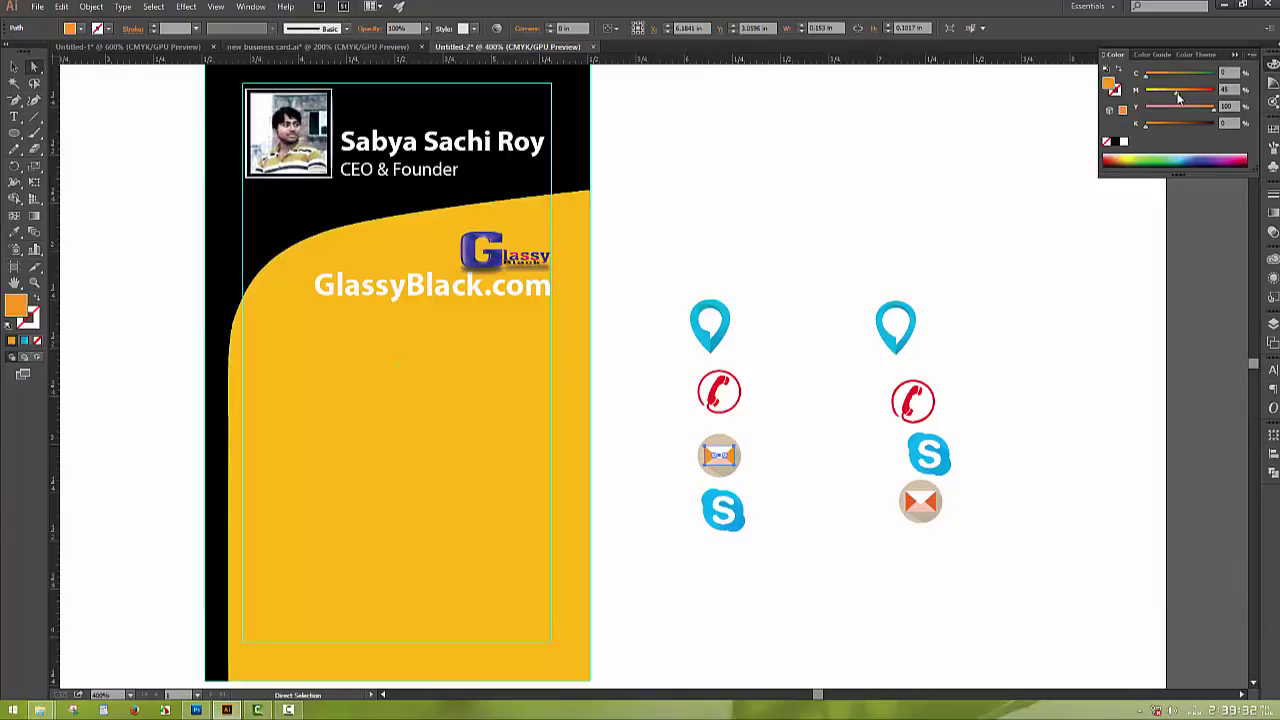
pyautogui.click(1078, 350)
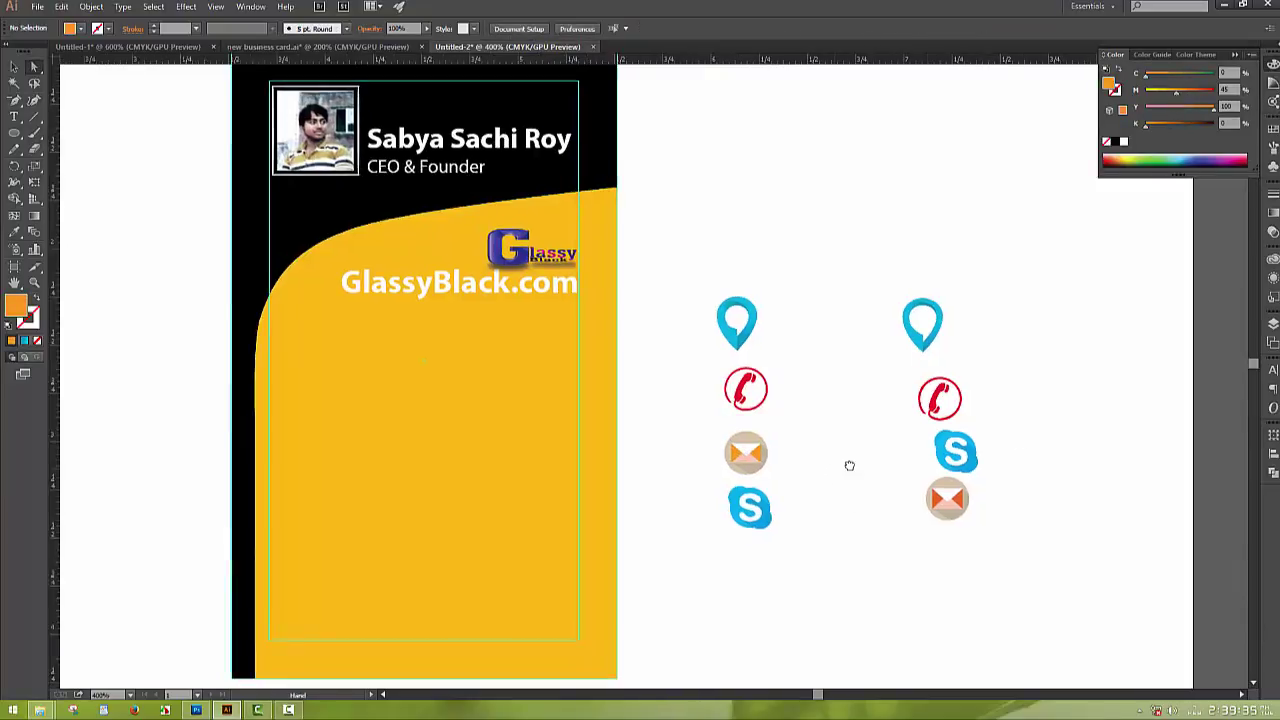
# Step: Select and nudge the left icons, undoing an accidental squash
pyautogui.press('v')
pyautogui.click(762, 385)
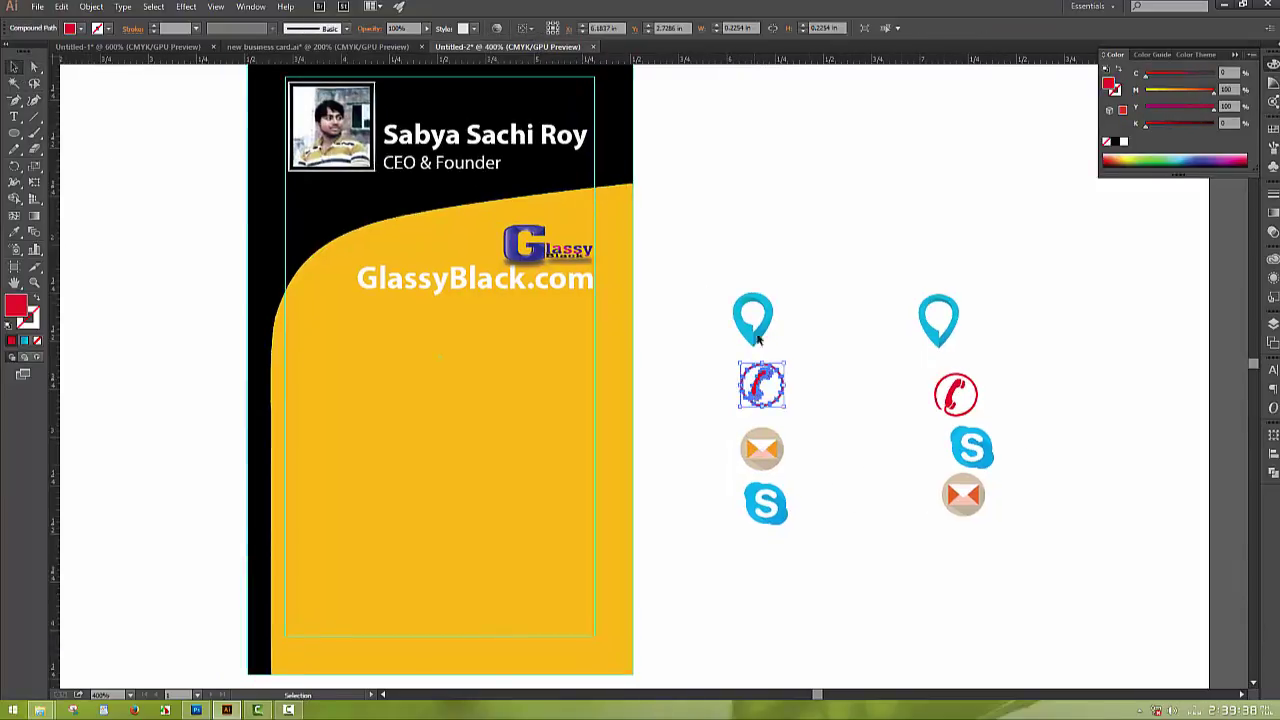
pyautogui.moveTo(753, 320)
pyautogui.mouseDown()
pyautogui.moveTo(406, 333)
pyautogui.moveTo(749, 320)
pyautogui.mouseUp()
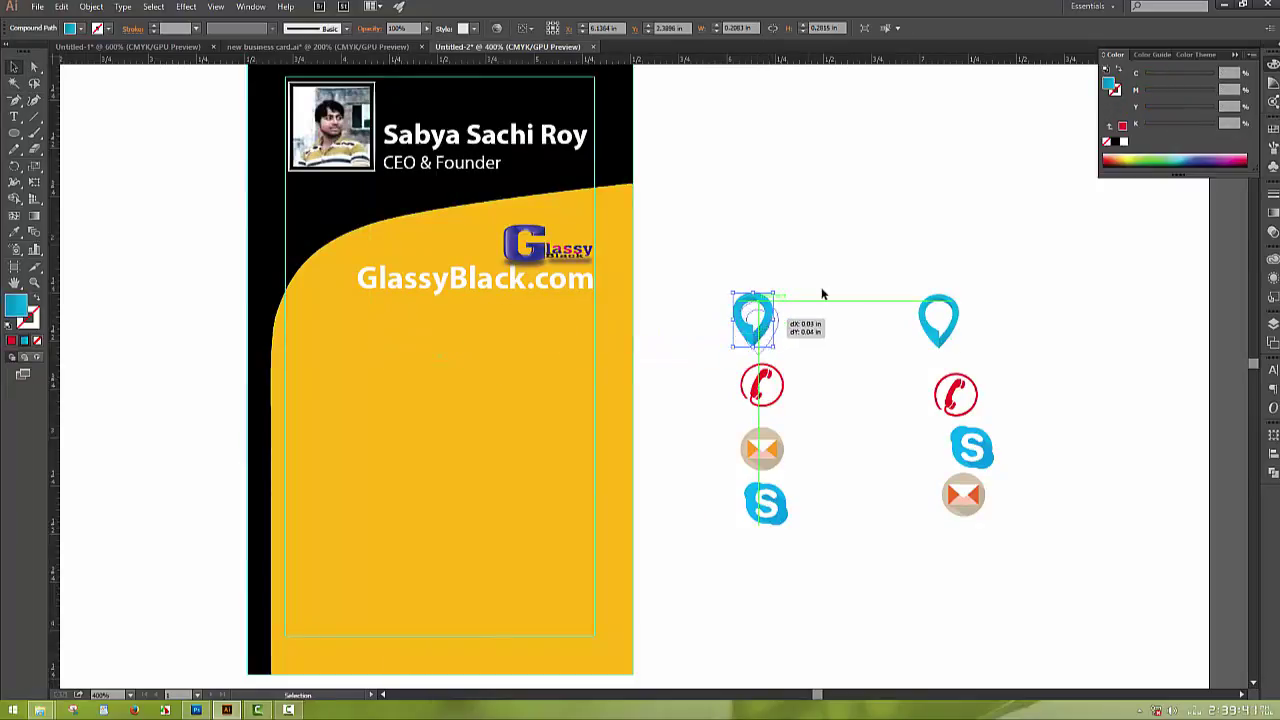
pyautogui.moveTo(860, 340)
pyautogui.mouseDown()
pyautogui.moveTo(798, 240)
pyautogui.moveTo(854, 334)
pyautogui.mouseUp()
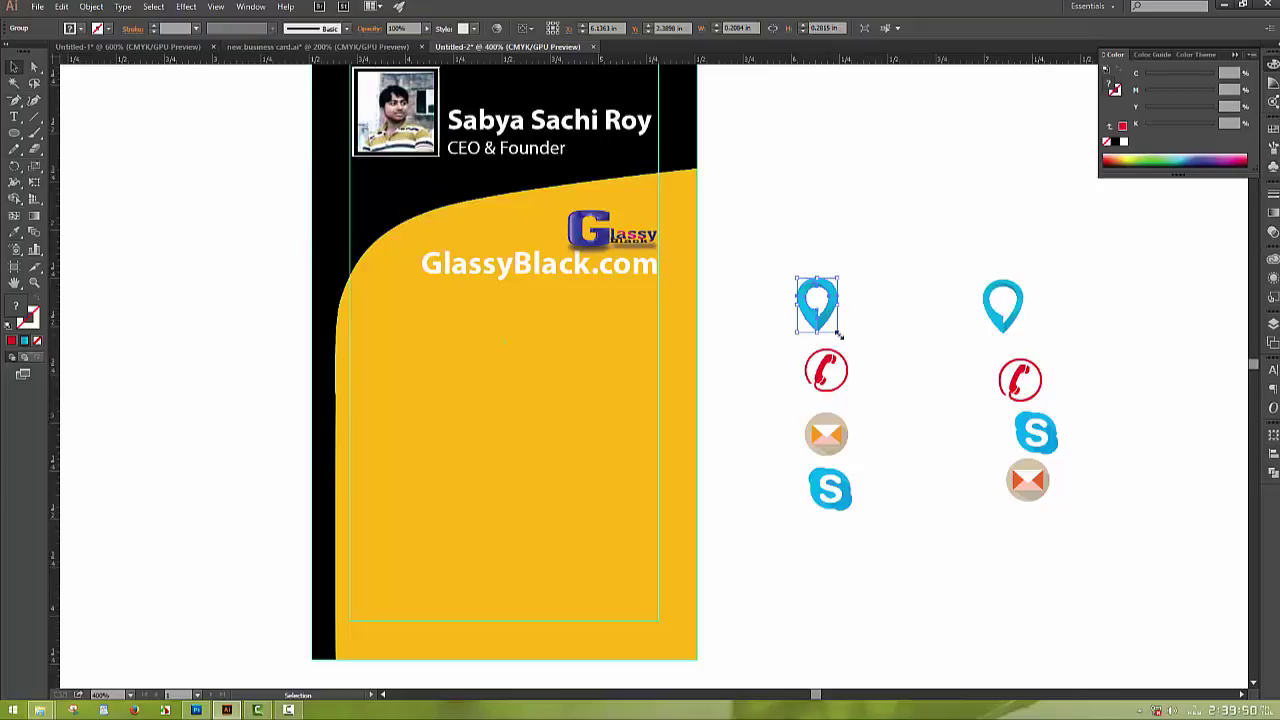
pyautogui.moveTo(760, 259)
pyautogui.mouseDown()
pyautogui.moveTo(889, 526)
pyautogui.moveTo(843, 500)
pyautogui.mouseUp()
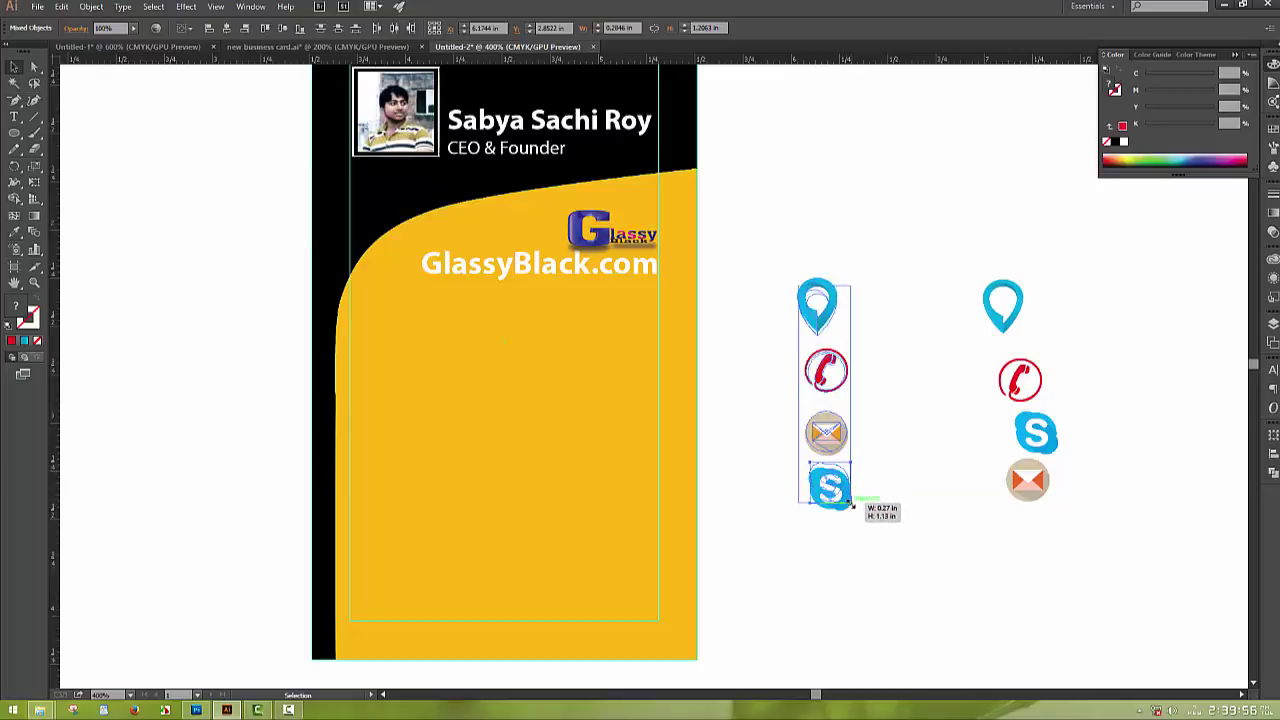
pyautogui.hotkey('ctrl', 'z')
pyautogui.click(897, 429)
pyautogui.moveTo(861, 356); pyautogui.dragTo(959, 381)
# Step: Place the pin, phone, envelope and Skype icons down the yellow panel
pyautogui.moveTo(916, 342); pyautogui.dragTo(466, 358)
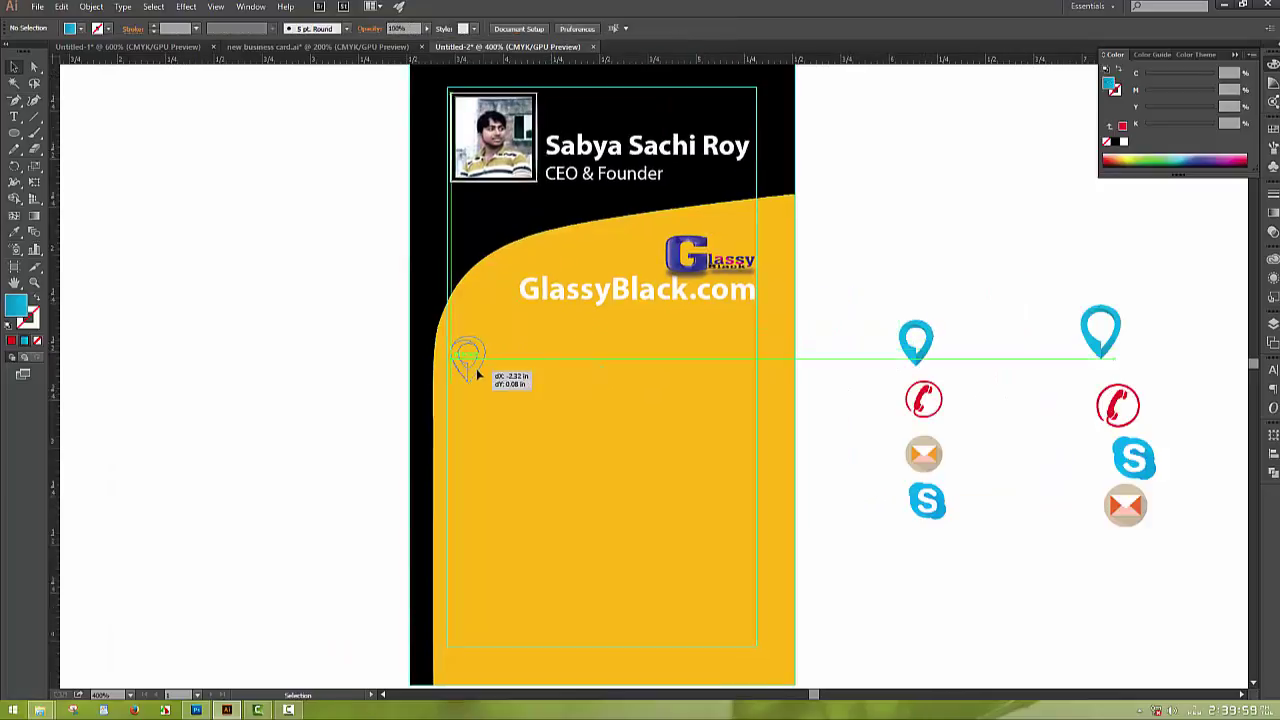
pyautogui.moveTo(930, 395); pyautogui.dragTo(470, 418)
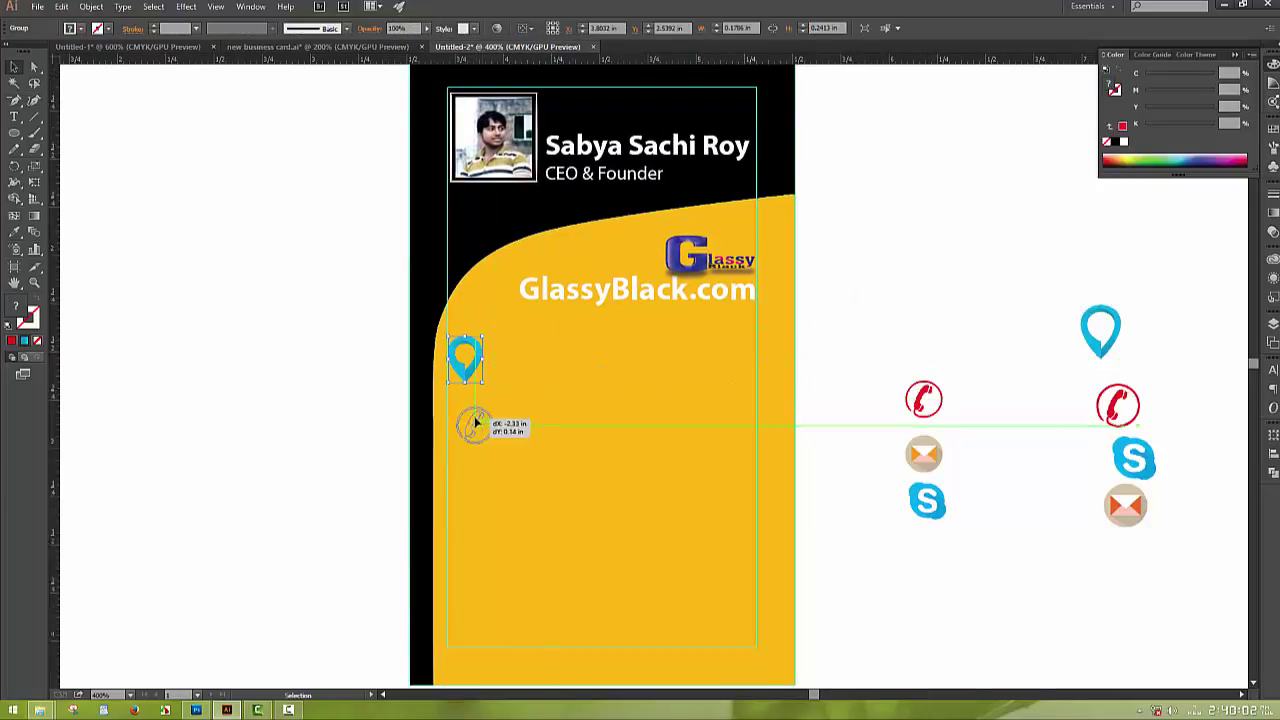
pyautogui.moveTo(924, 455); pyautogui.dragTo(552, 483)
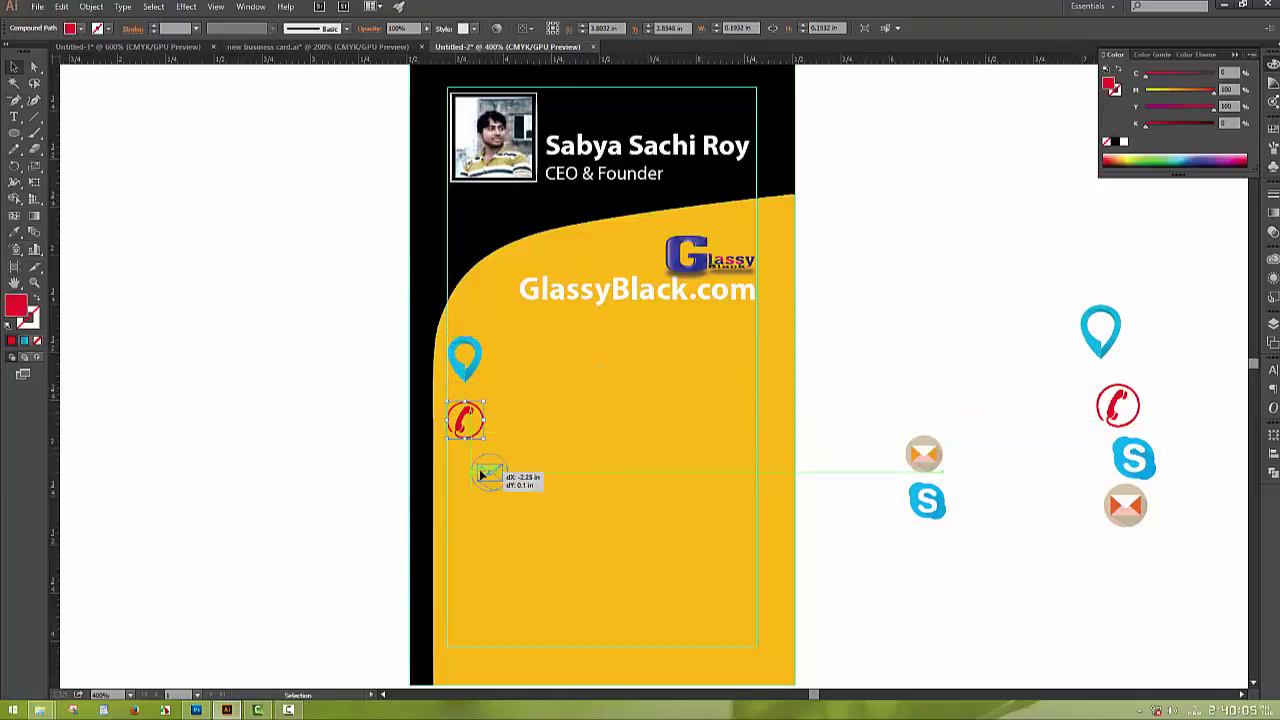
pyautogui.moveTo(926, 500); pyautogui.dragTo(462, 520)
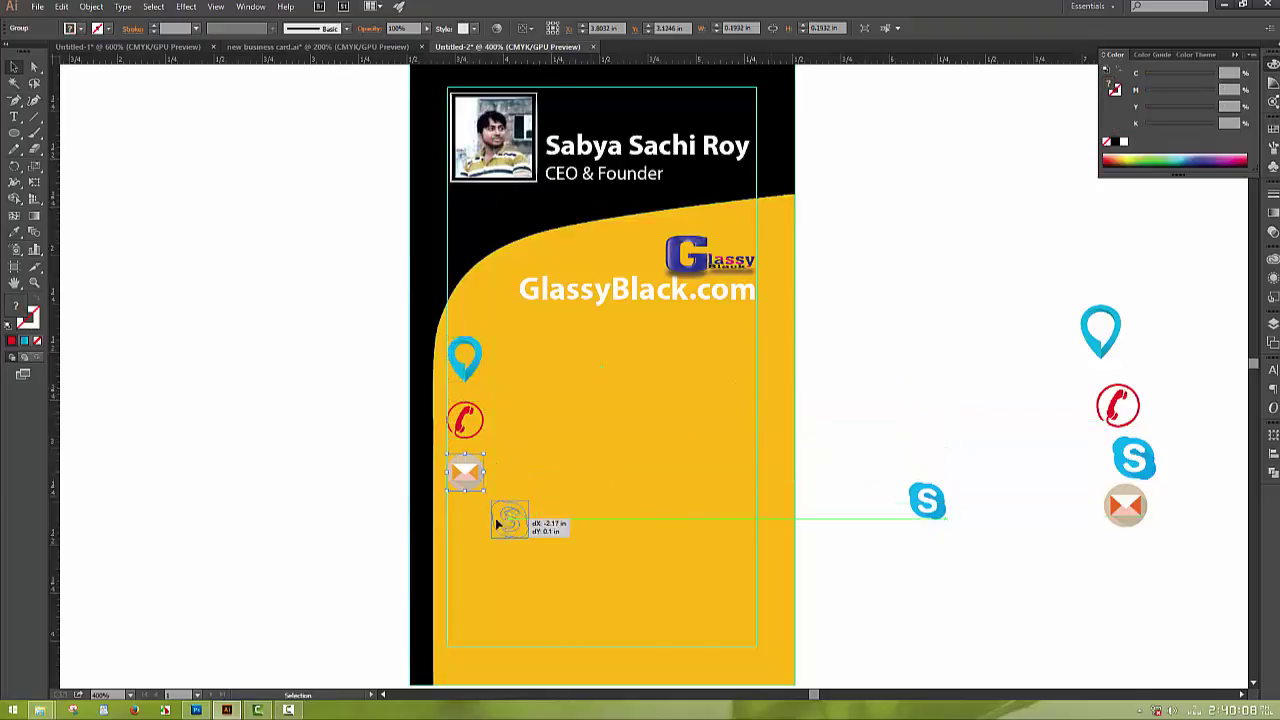
pyautogui.click(934, 420)
pyautogui.hscroll(-1, 940, 420)
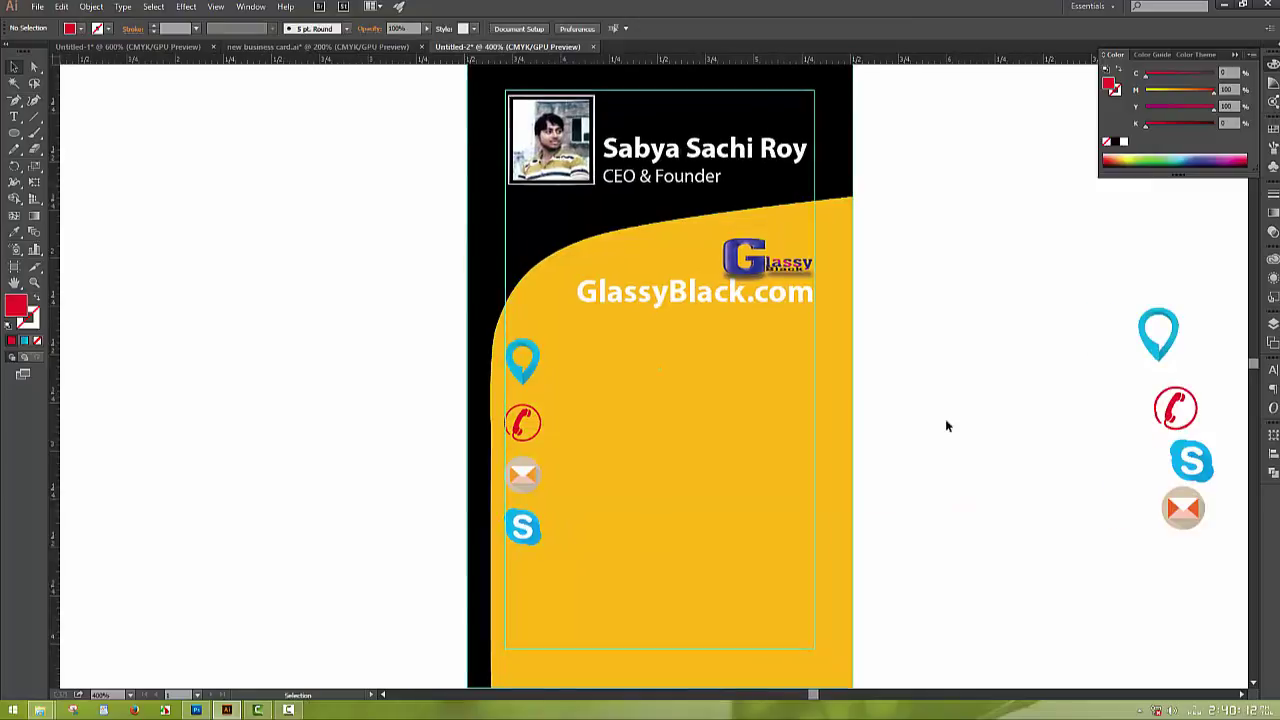
# Step: Move all four card icons down together and align them in a column
pyautogui.click(523, 527)
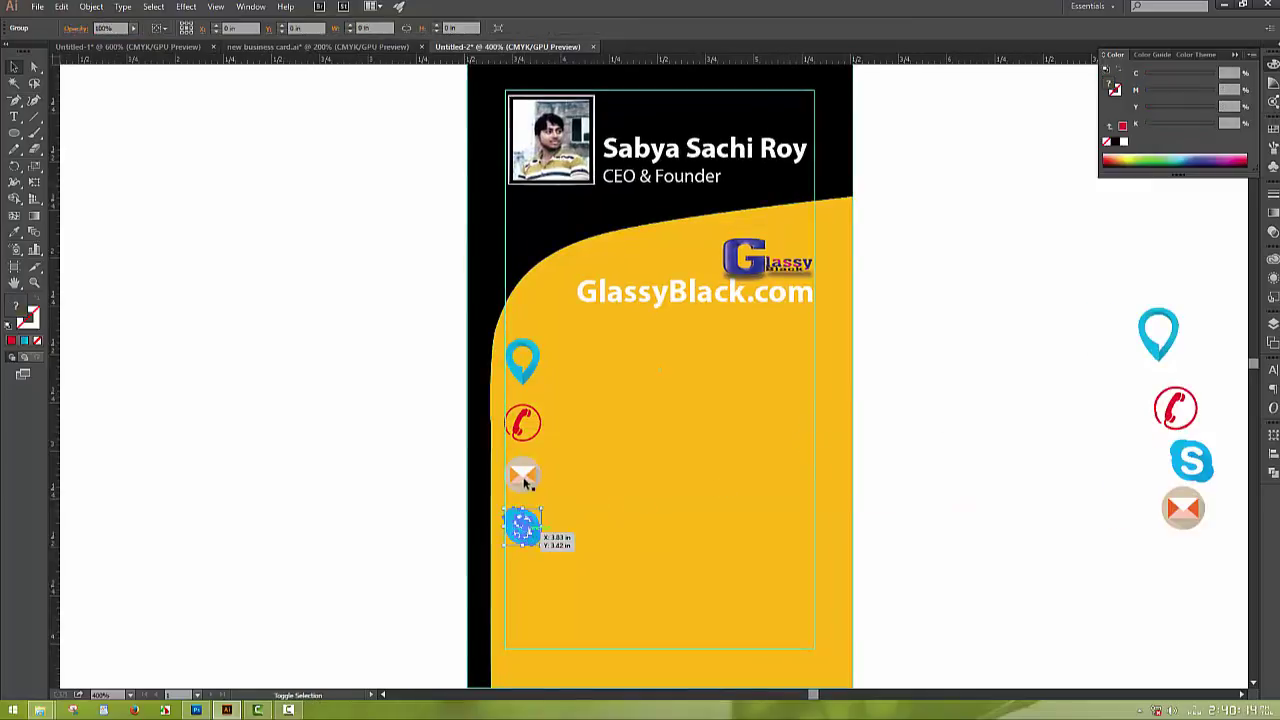
pyautogui.keyDown('shift'); pyautogui.click(523, 475); pyautogui.keyUp('shift')
pyautogui.keyDown('shift'); pyautogui.click(523, 422); pyautogui.keyUp('shift')
pyautogui.keyDown('shift'); pyautogui.click(535, 368); pyautogui.keyUp('shift')
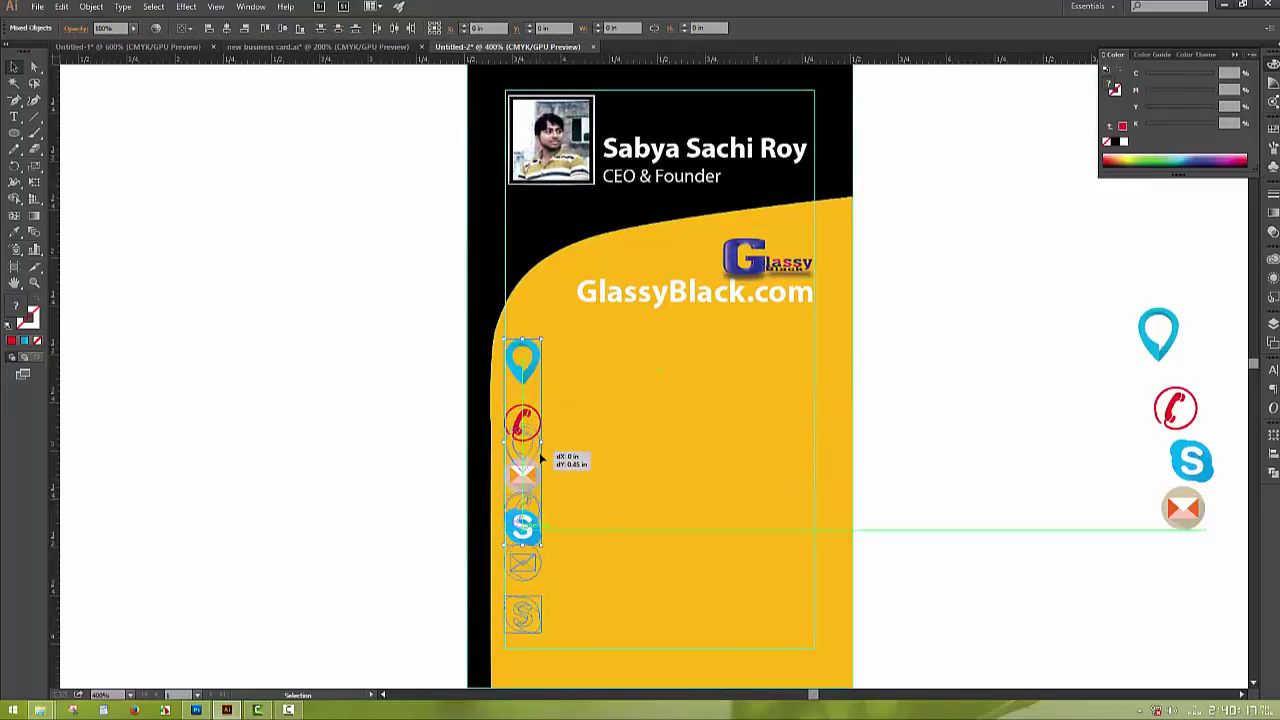
pyautogui.moveTo(535, 368); pyautogui.dragTo(535, 458)
pyautogui.click(1270, 470)
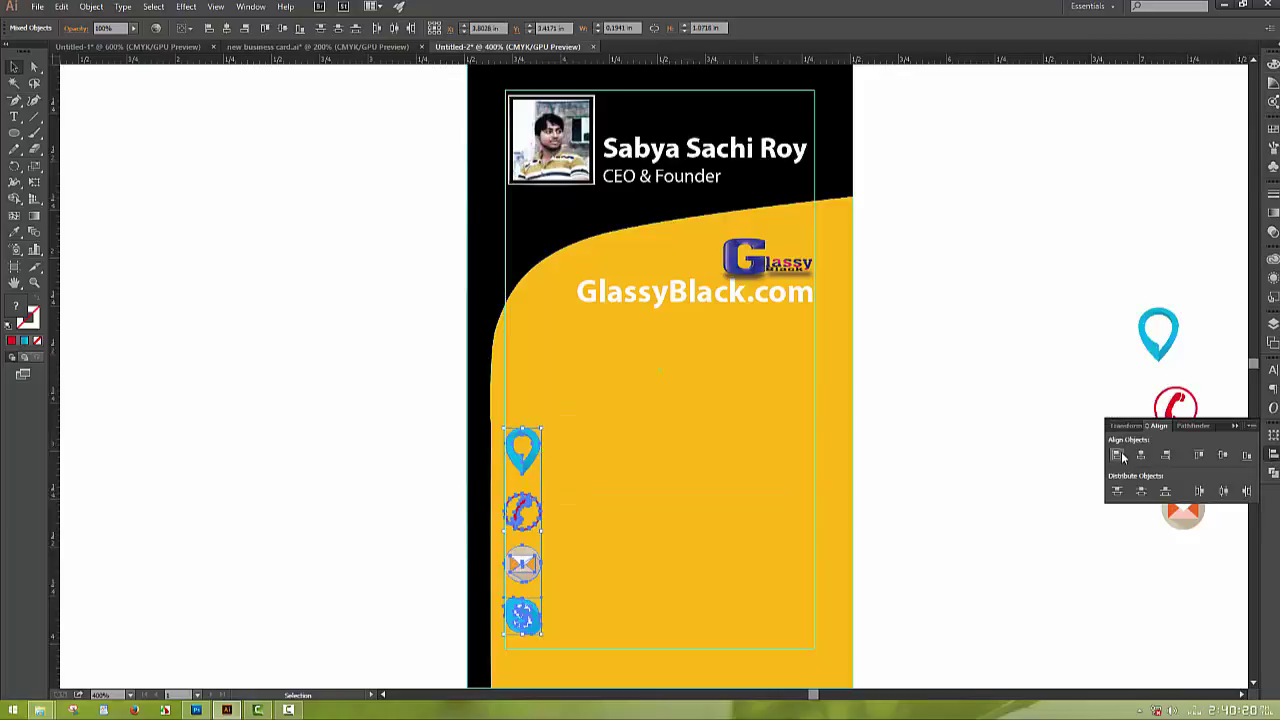
pyautogui.click(1007, 415)
pyautogui.moveTo(950, 486); pyautogui.dragTo(980, 406)
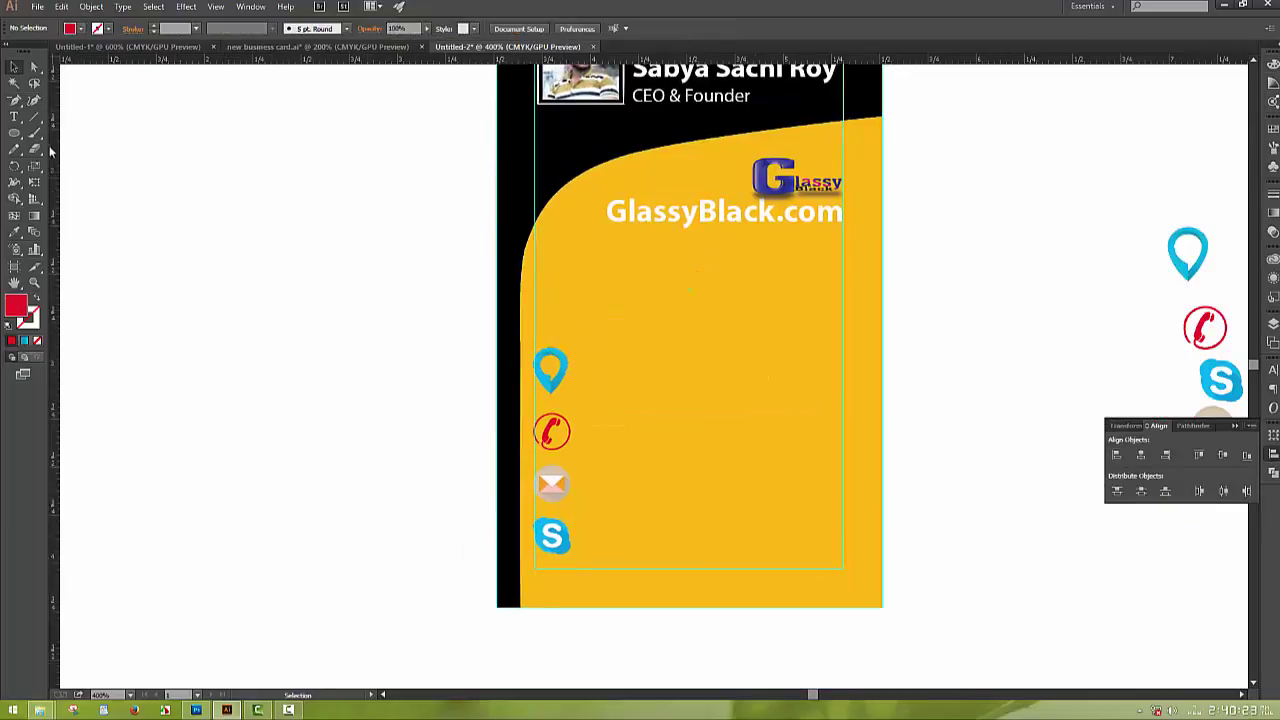
# Step: Type the address line as text beside the location pin
pyautogui.click(15, 120)
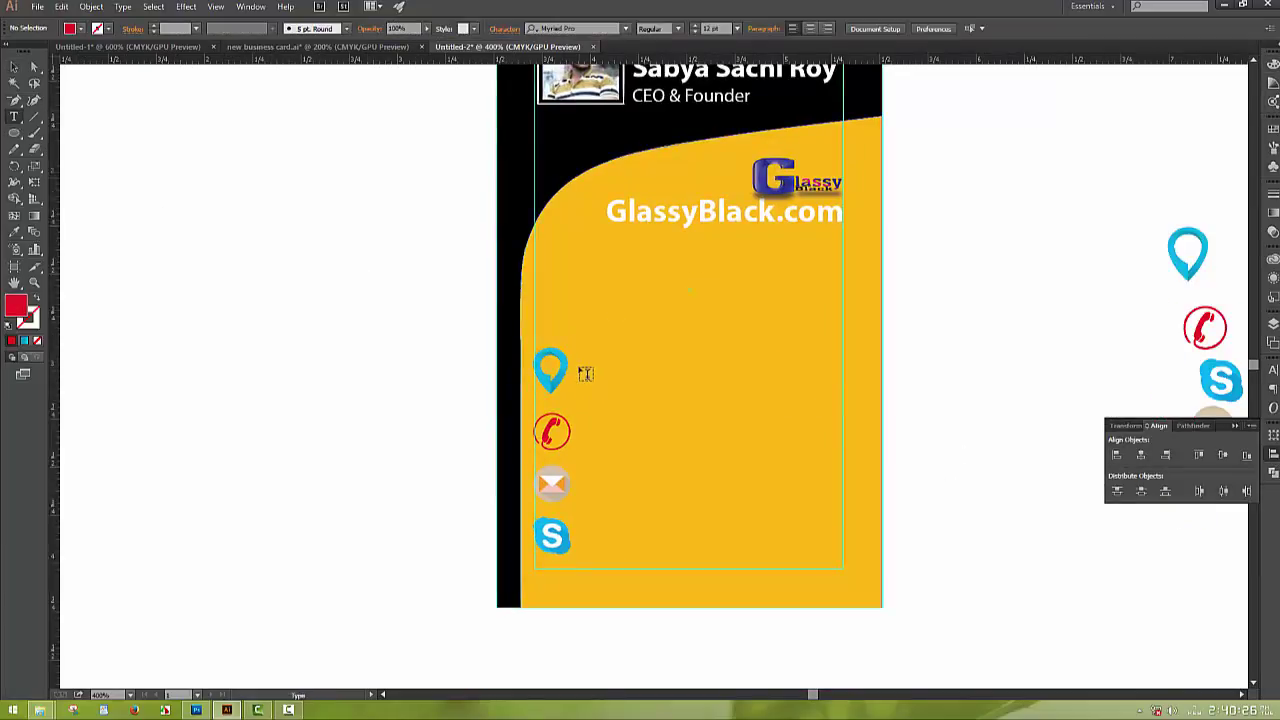
pyautogui.write('Digraj,')
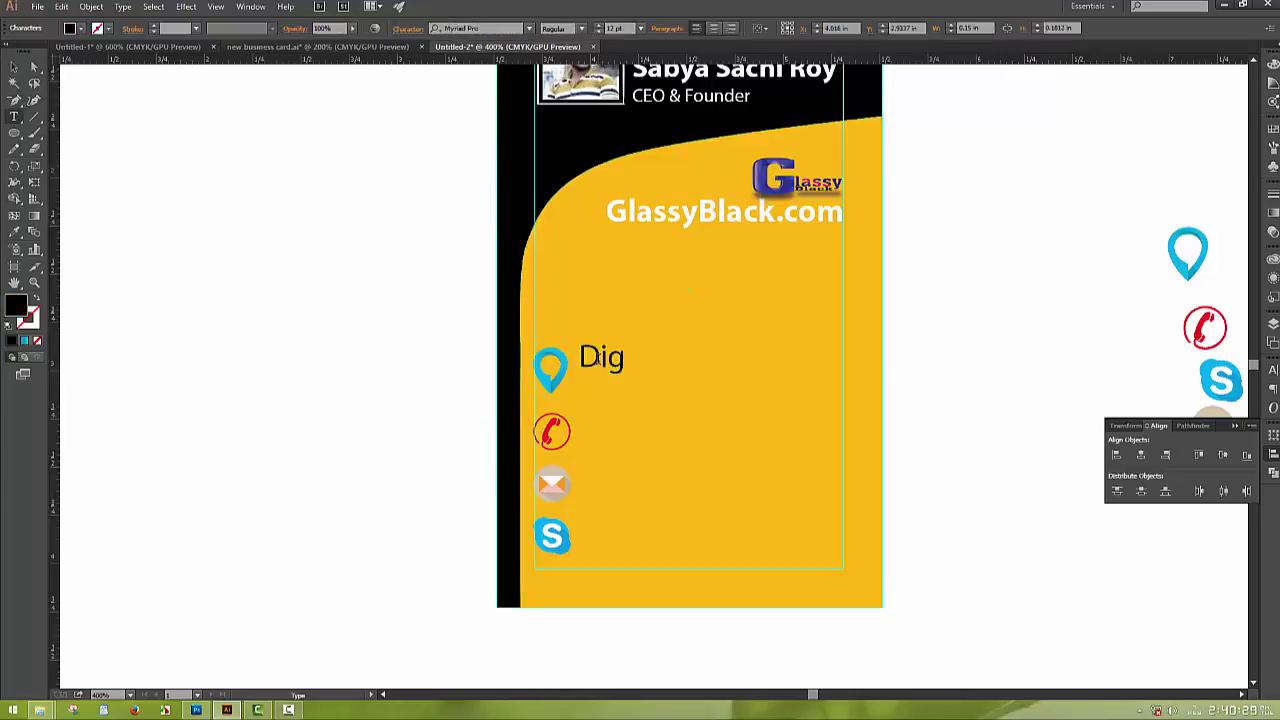
pyautogui.write(' Mo')
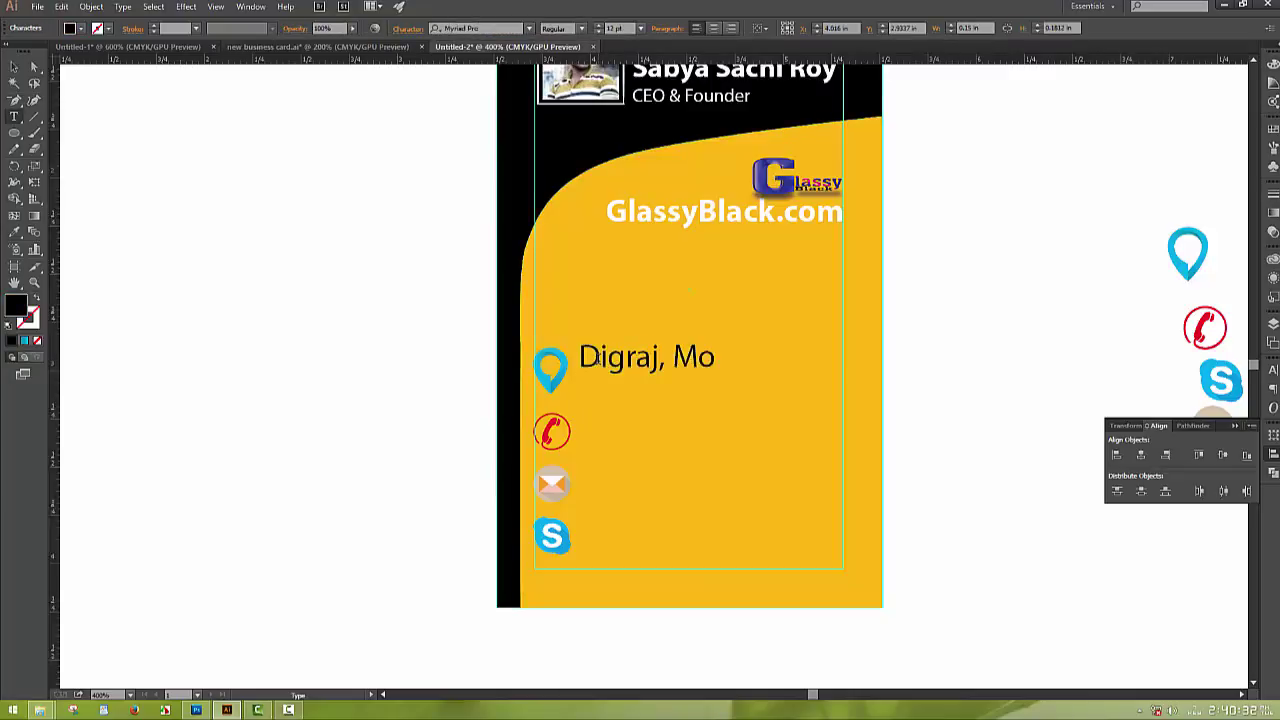
pyautogui.write('ngla, B')
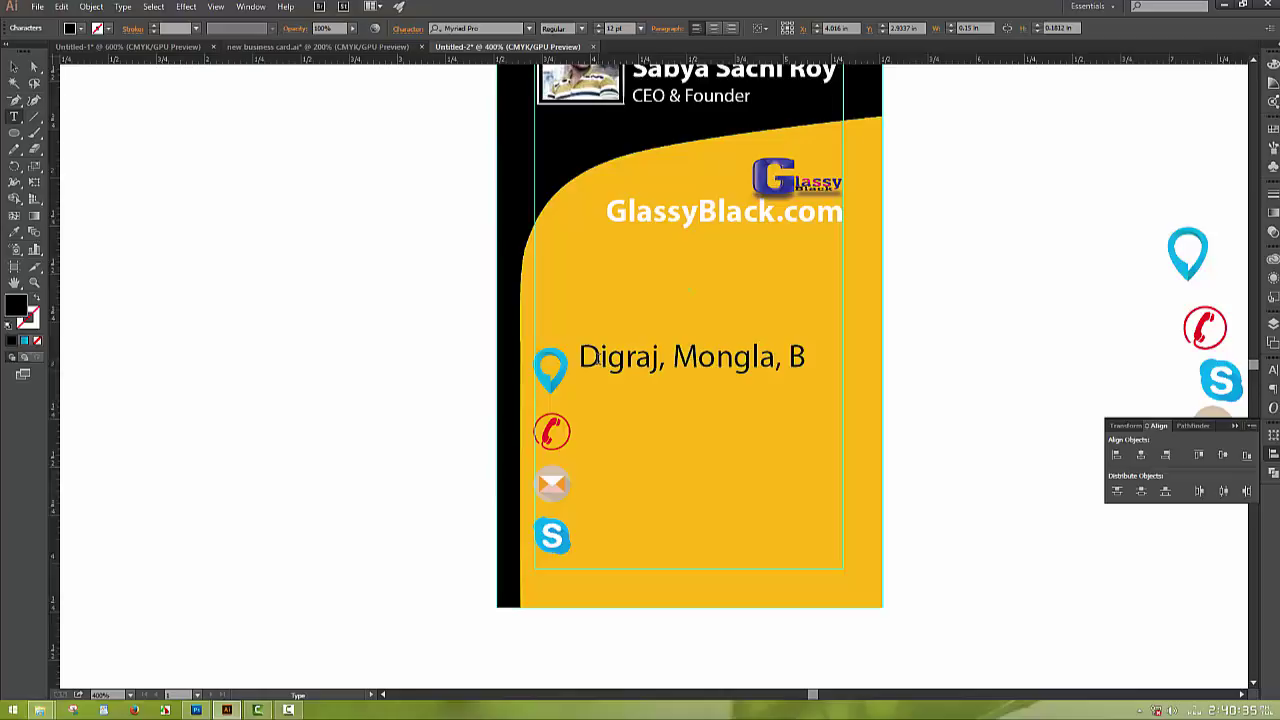
pyautogui.write('agethat')
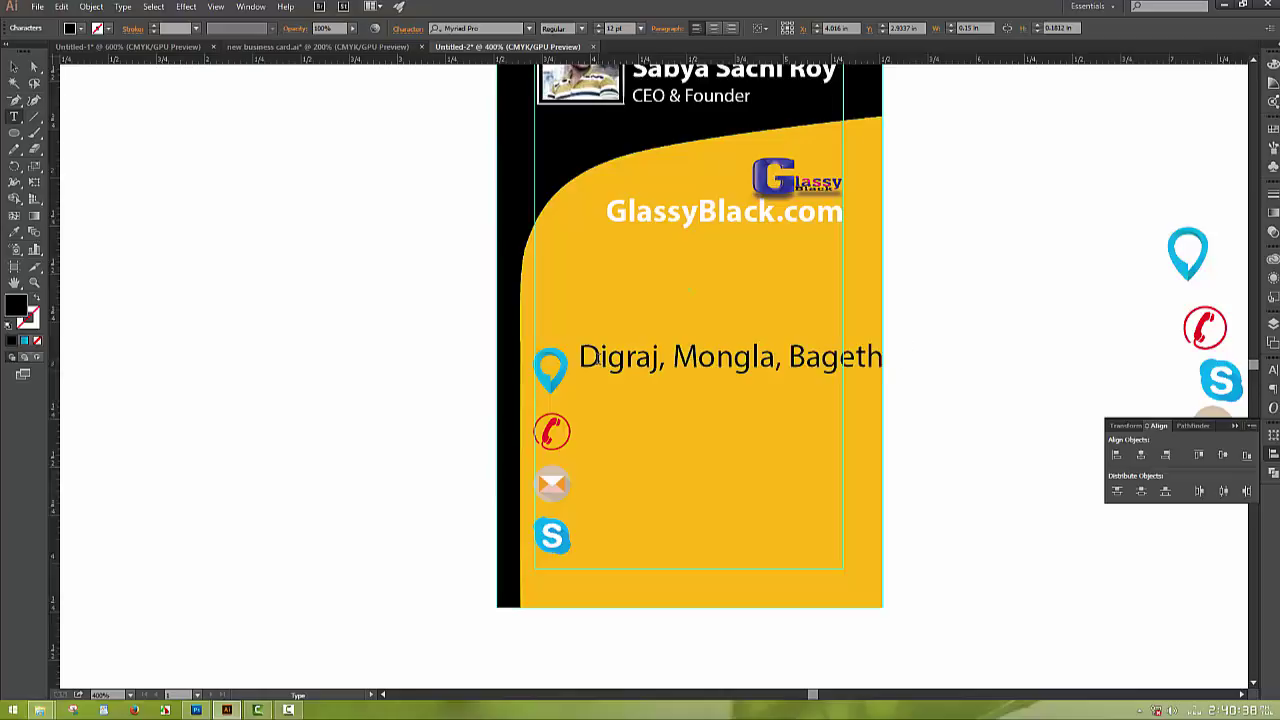
pyautogui.press('BackSpace')
pyautogui.press('BackSpace')
pyautogui.click(14, 66)
# Step: Set the address text to 7 pt Times New Roman
pyautogui.click(1273, 370)
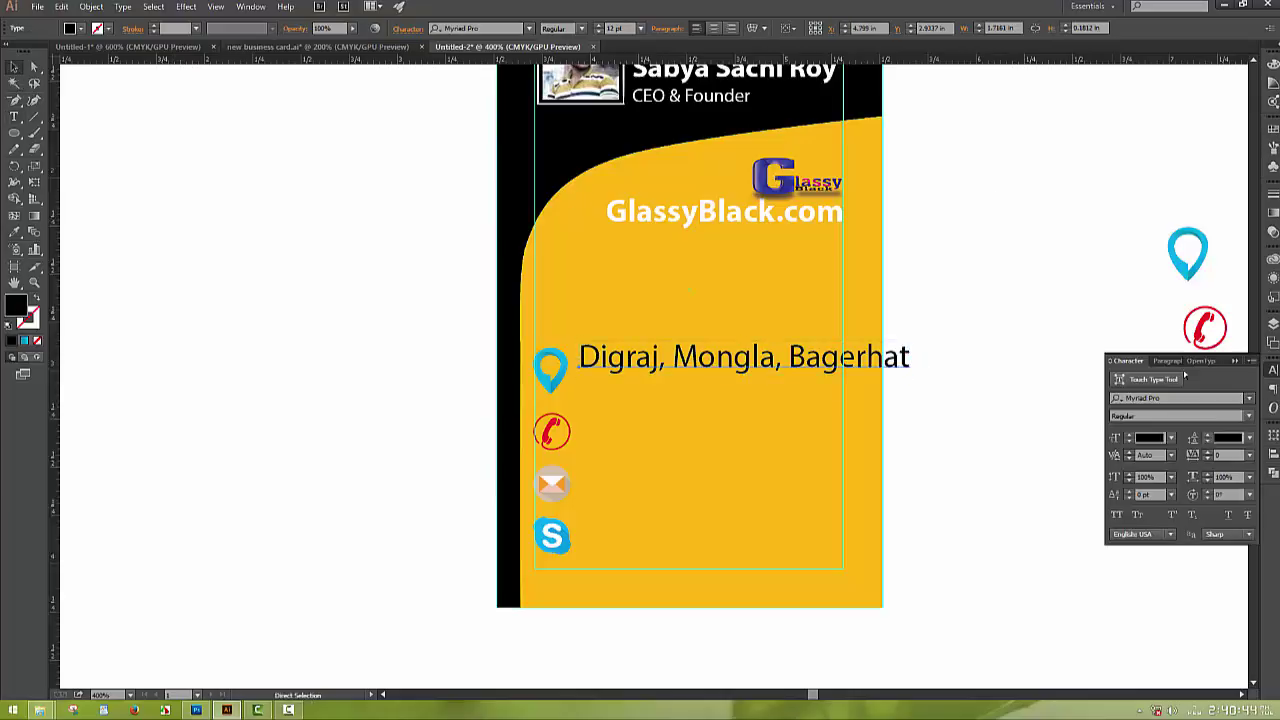
pyautogui.click(1148, 437)
pyautogui.write('7')
pyautogui.press('Return')
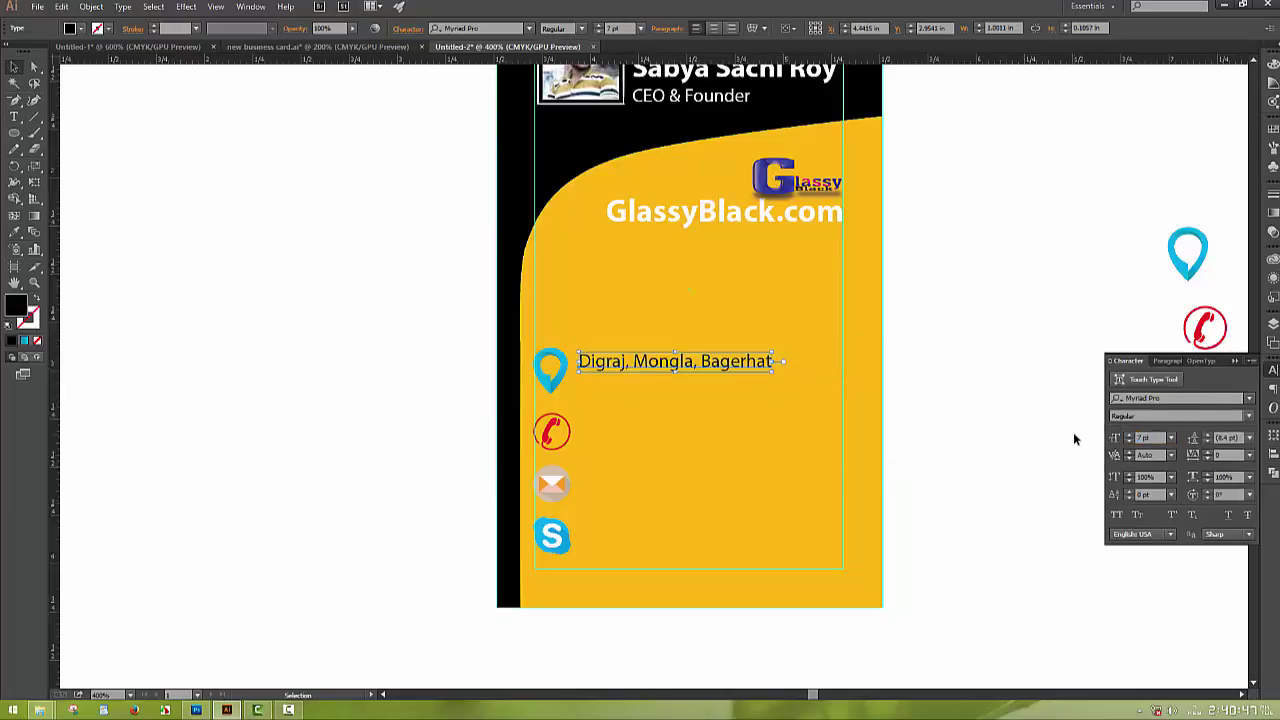
pyautogui.click(1247, 415)
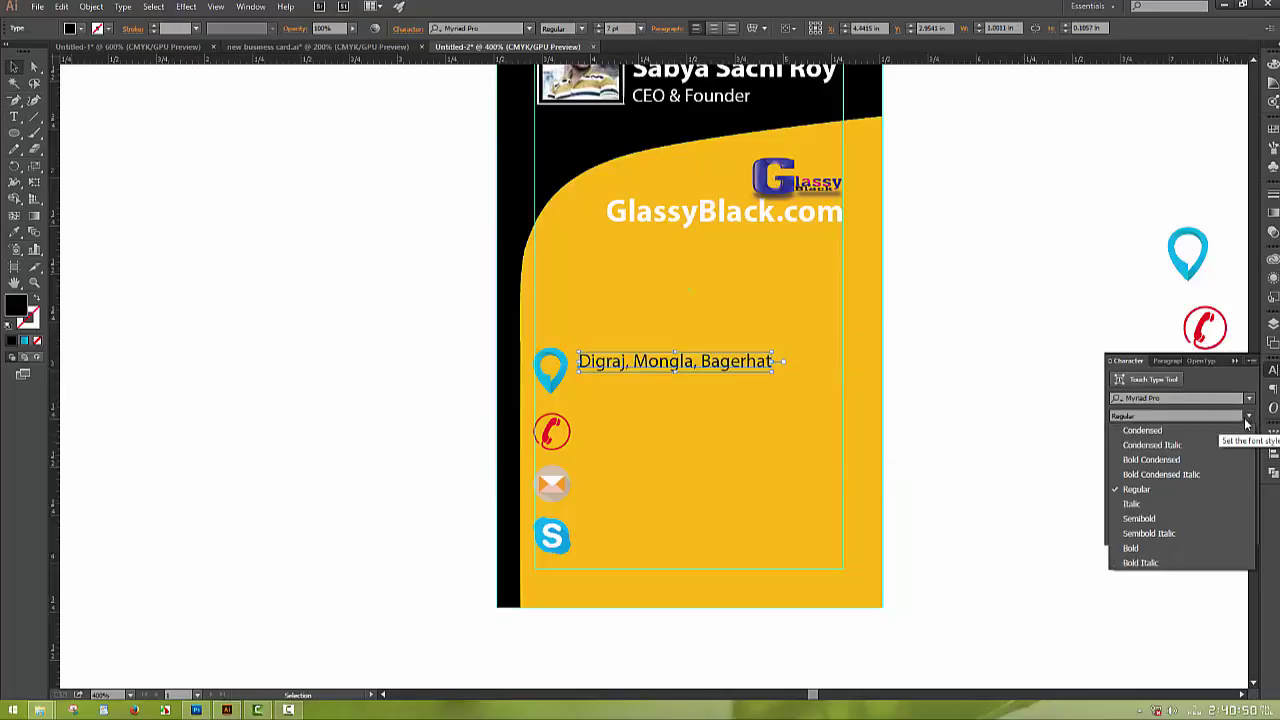
pyautogui.click(1200, 398)
pyautogui.write('tim')
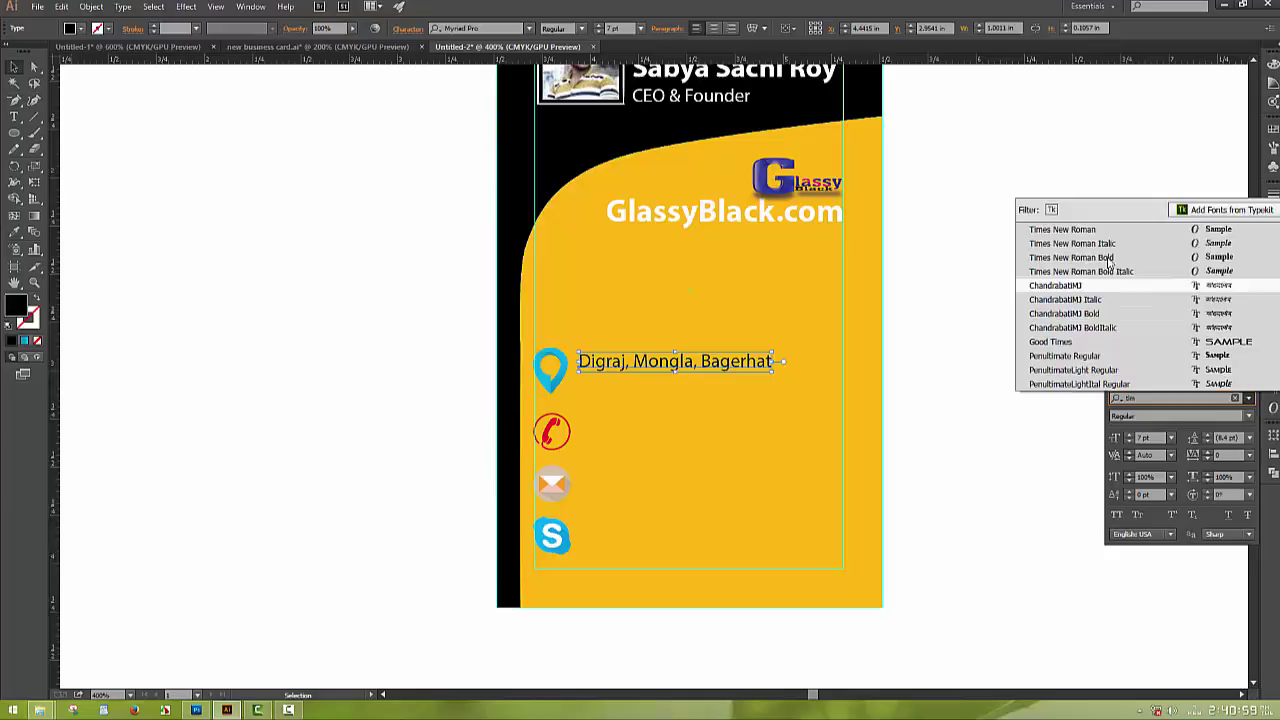
pyautogui.click(1095, 232)
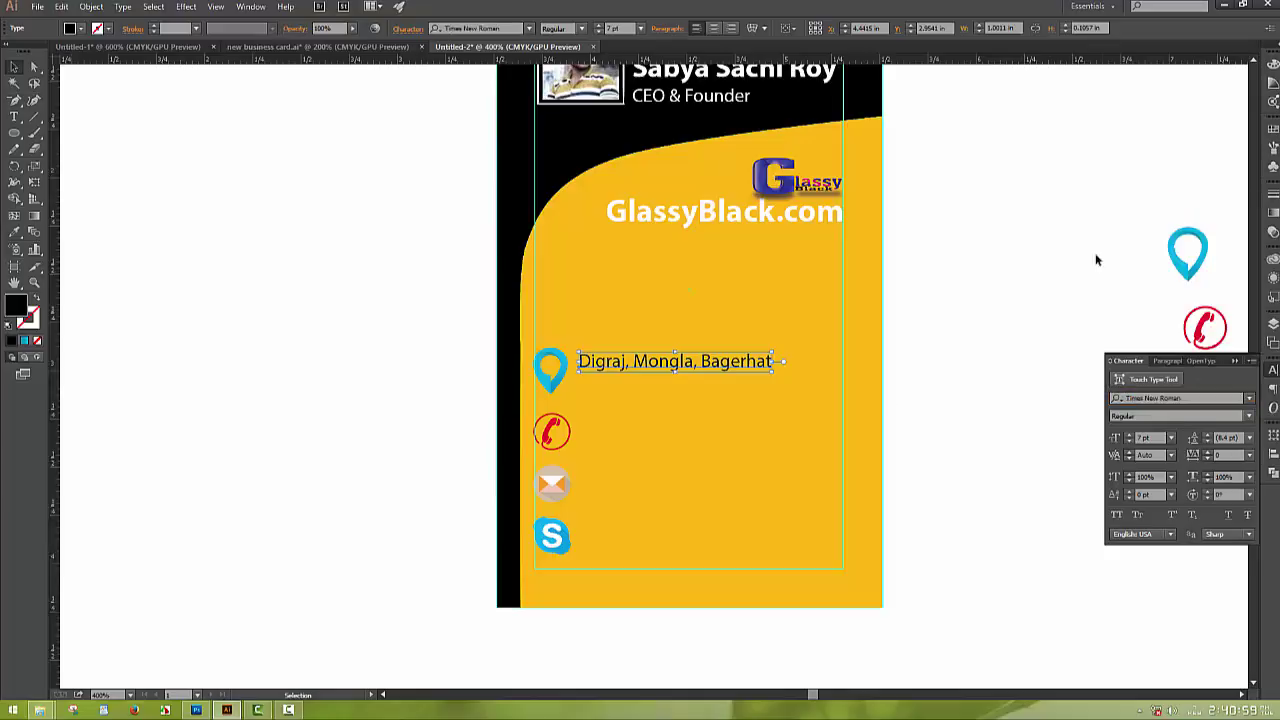
# Step: Copy the address line down to the phone row and enter the two phone numbers
pyautogui.moveTo(733, 362); pyautogui.dragTo(733, 430)
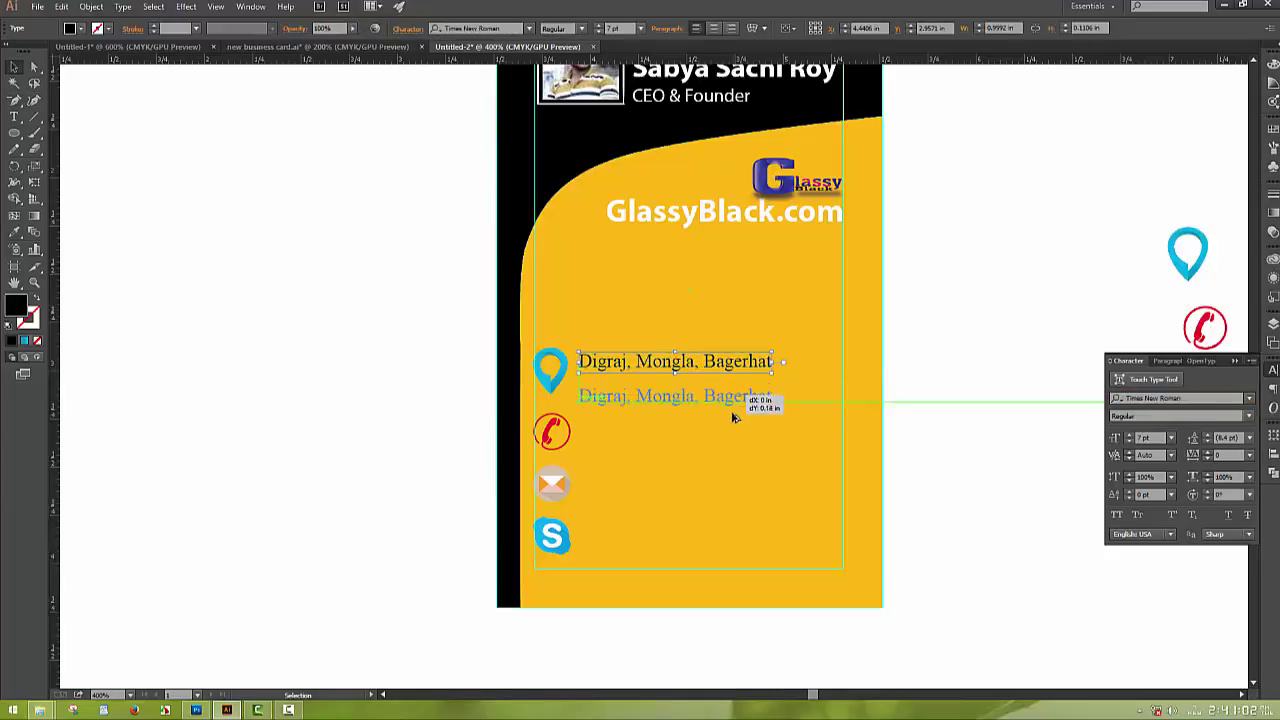
pyautogui.tripleClick(737, 428)
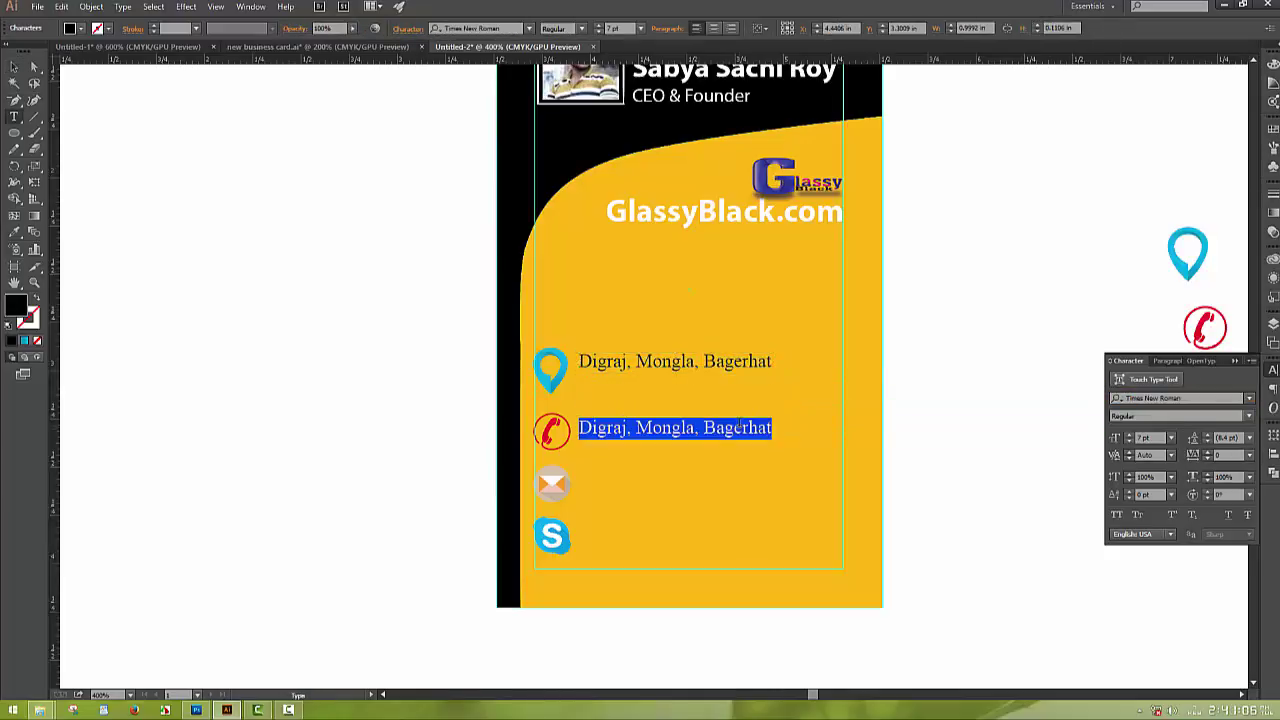
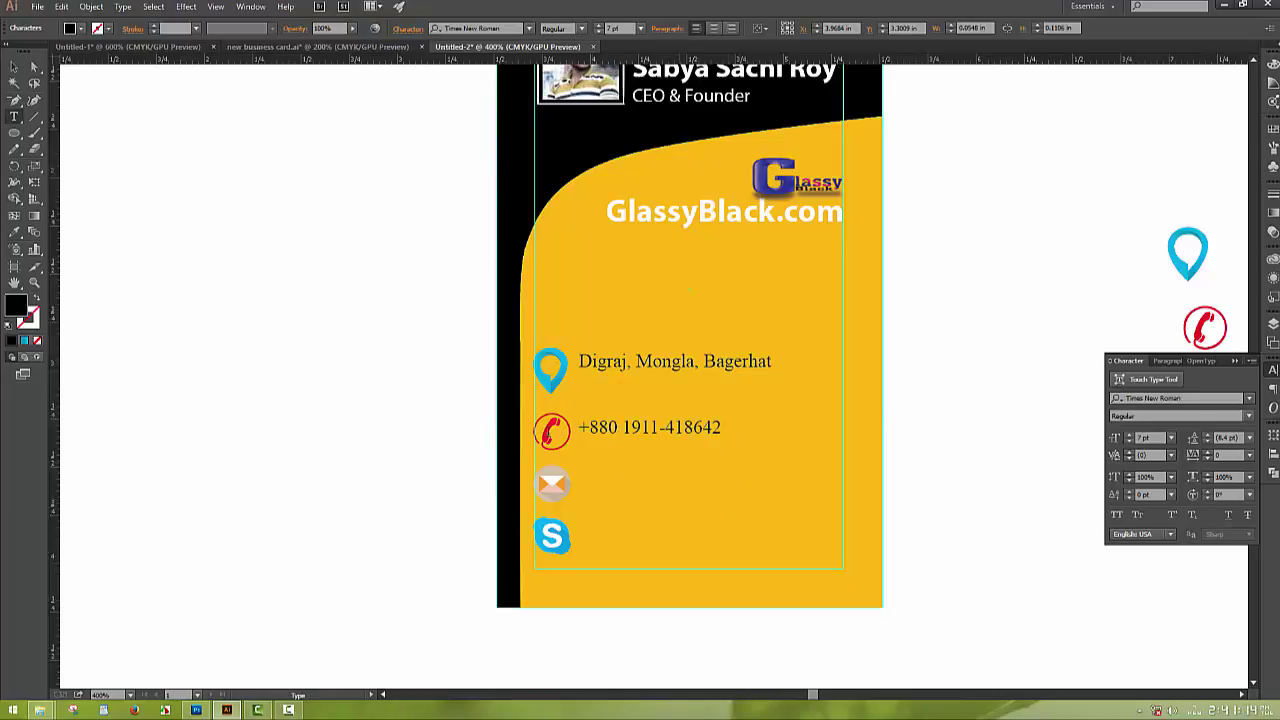
pyautogui.click(14, 66)
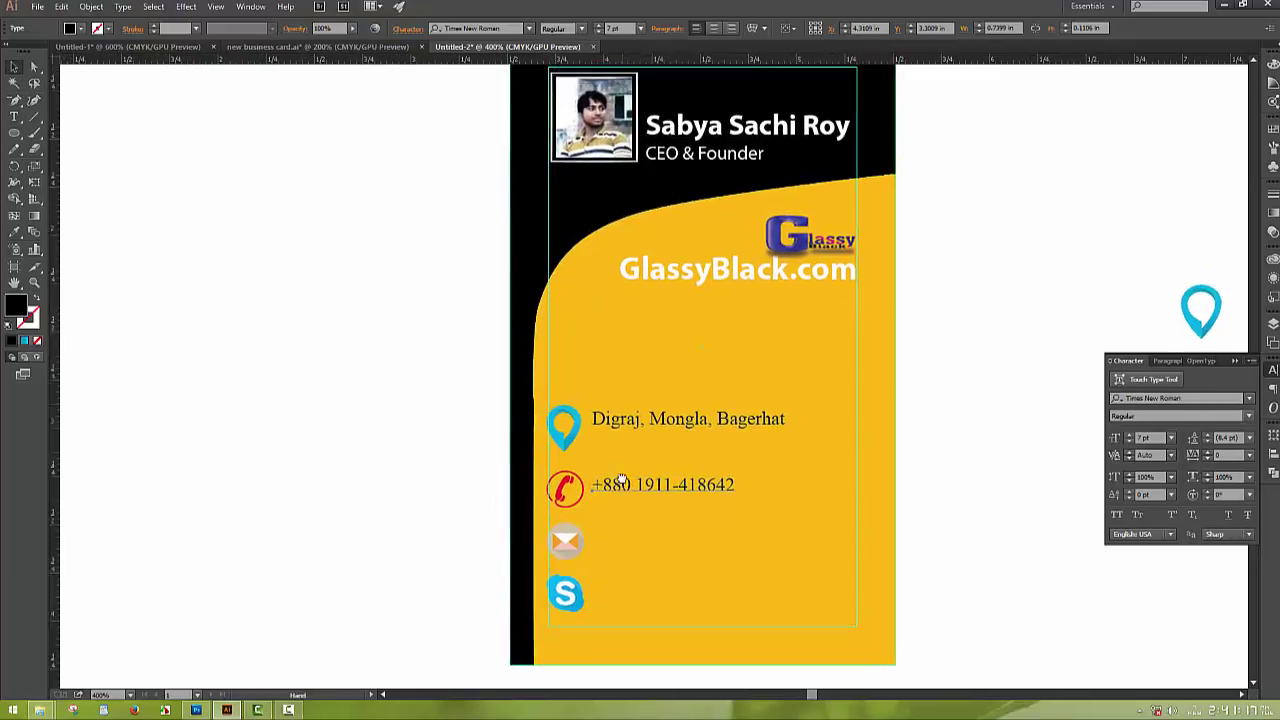
pyautogui.scroll(-1, 620, 410)
pyautogui.scroll(2, 611, 434)
pyautogui.scroll(-1, 611, 434)
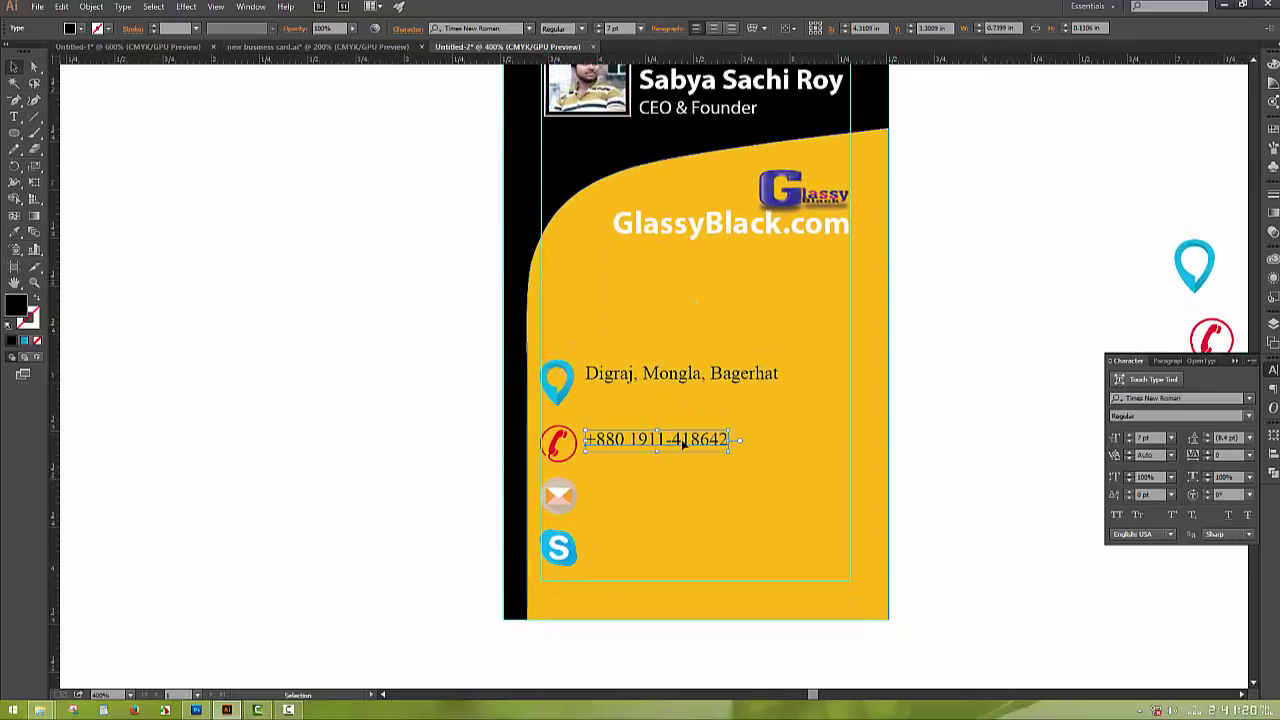
pyautogui.doubleClick(739, 437)
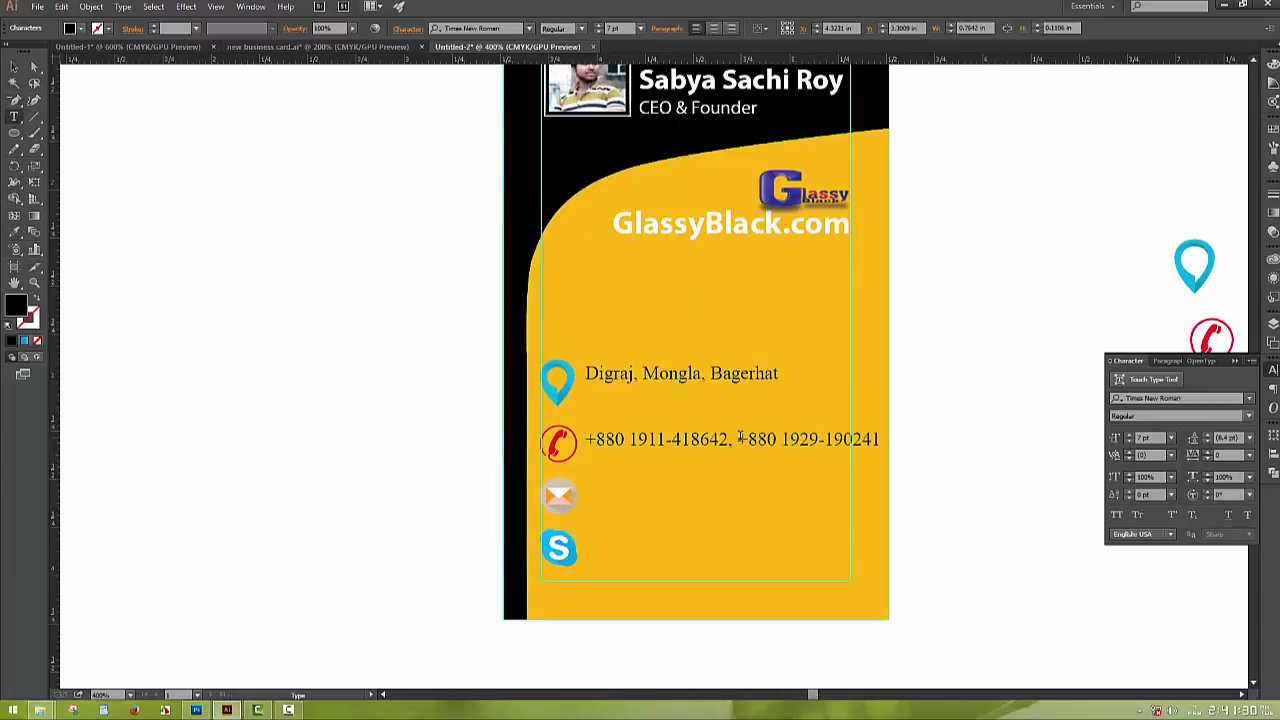
pyautogui.click(14, 66)
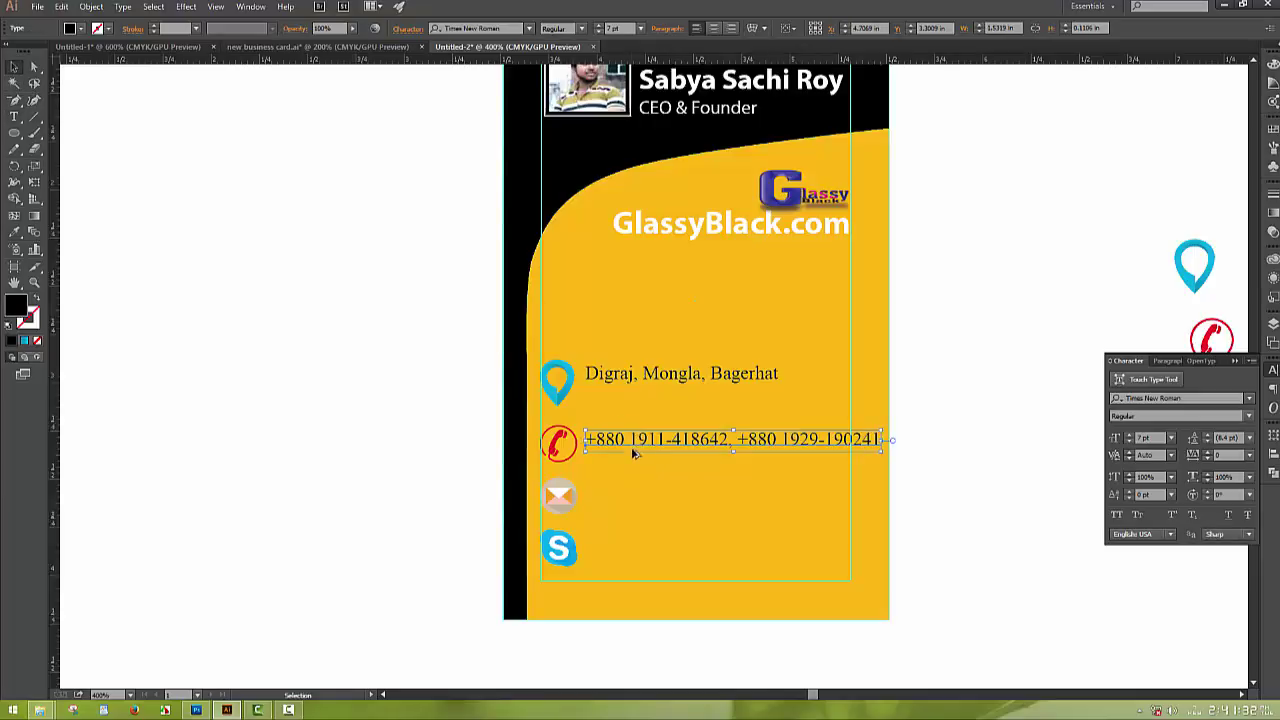
# Step: Add the e-mail address and Skype name beside the envelope and Skype icons
pyautogui.moveTo(631, 447); pyautogui.dragTo(634, 498)
pyautogui.tripleClick(636, 492)
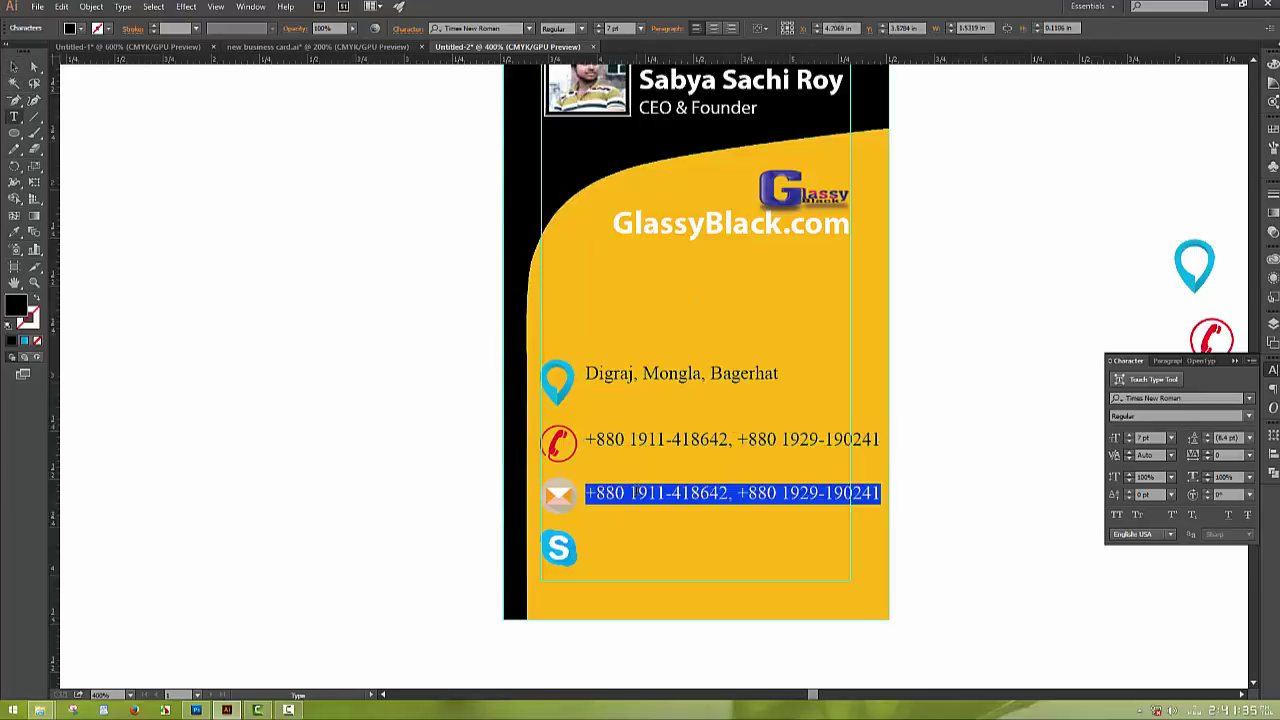
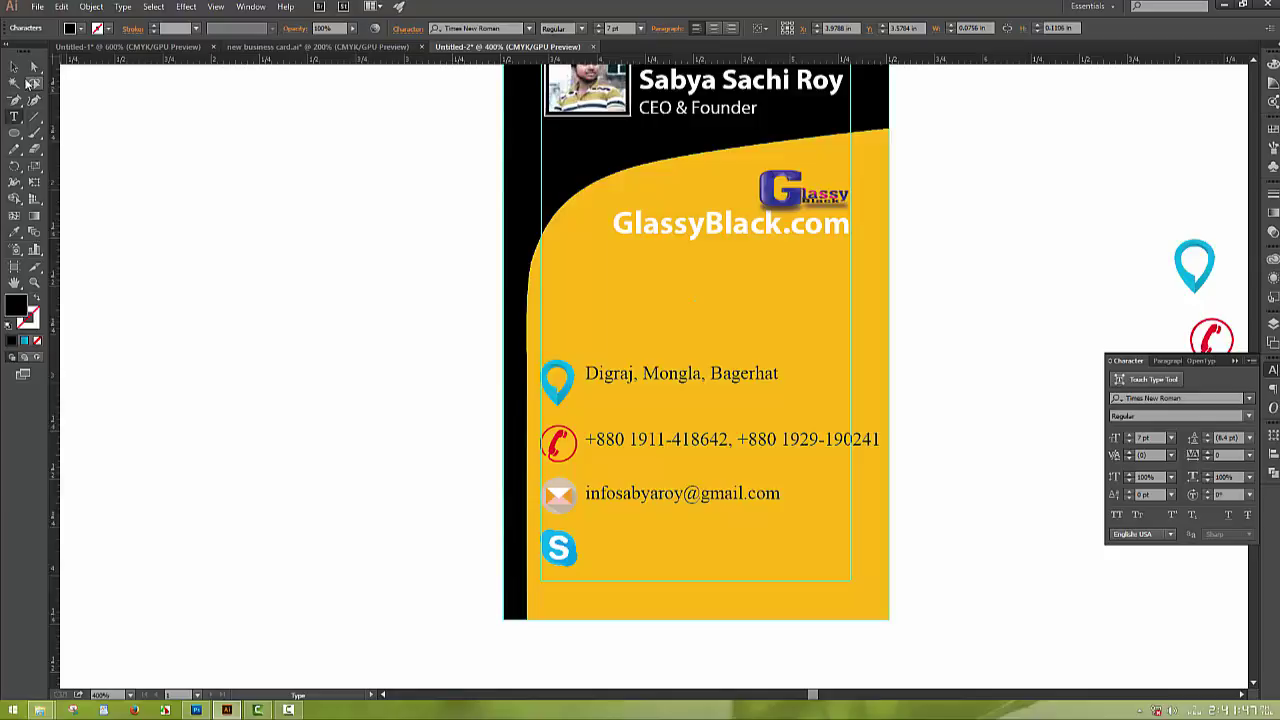
pyautogui.press('Escape')
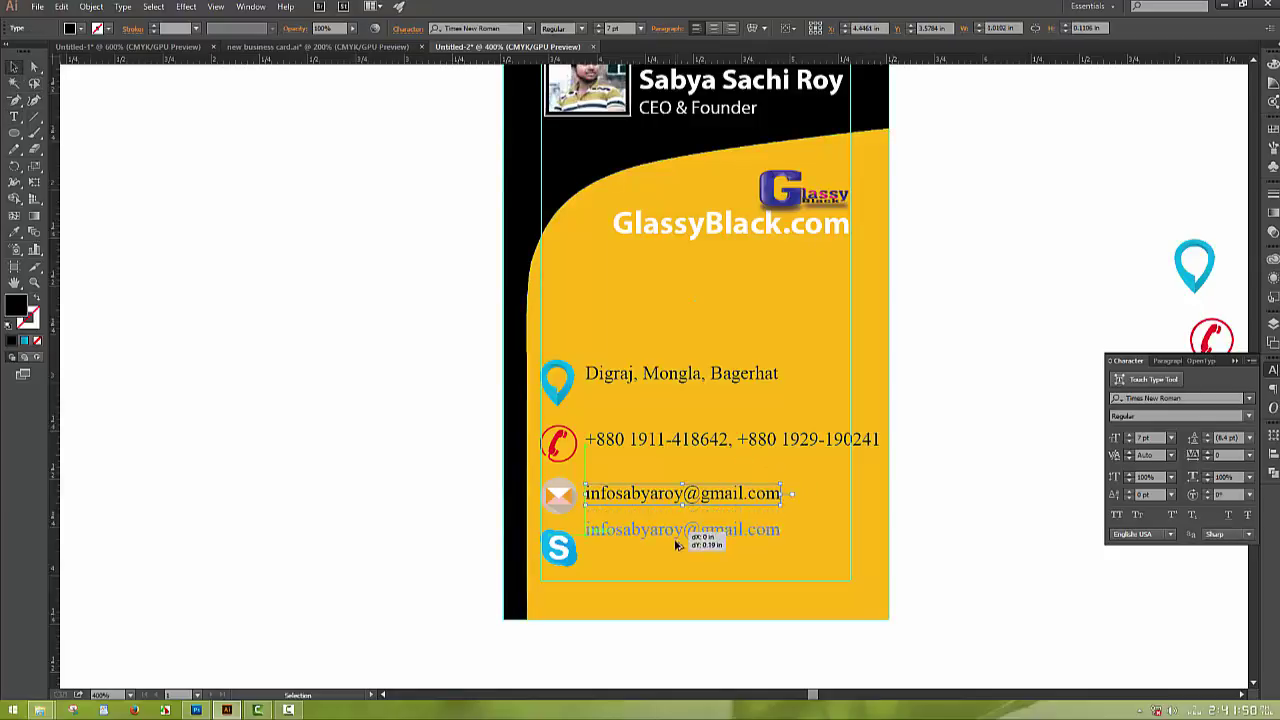
pyautogui.moveTo(682, 491); pyautogui.dragTo(677, 543)
pyautogui.doubleClick(676, 548)
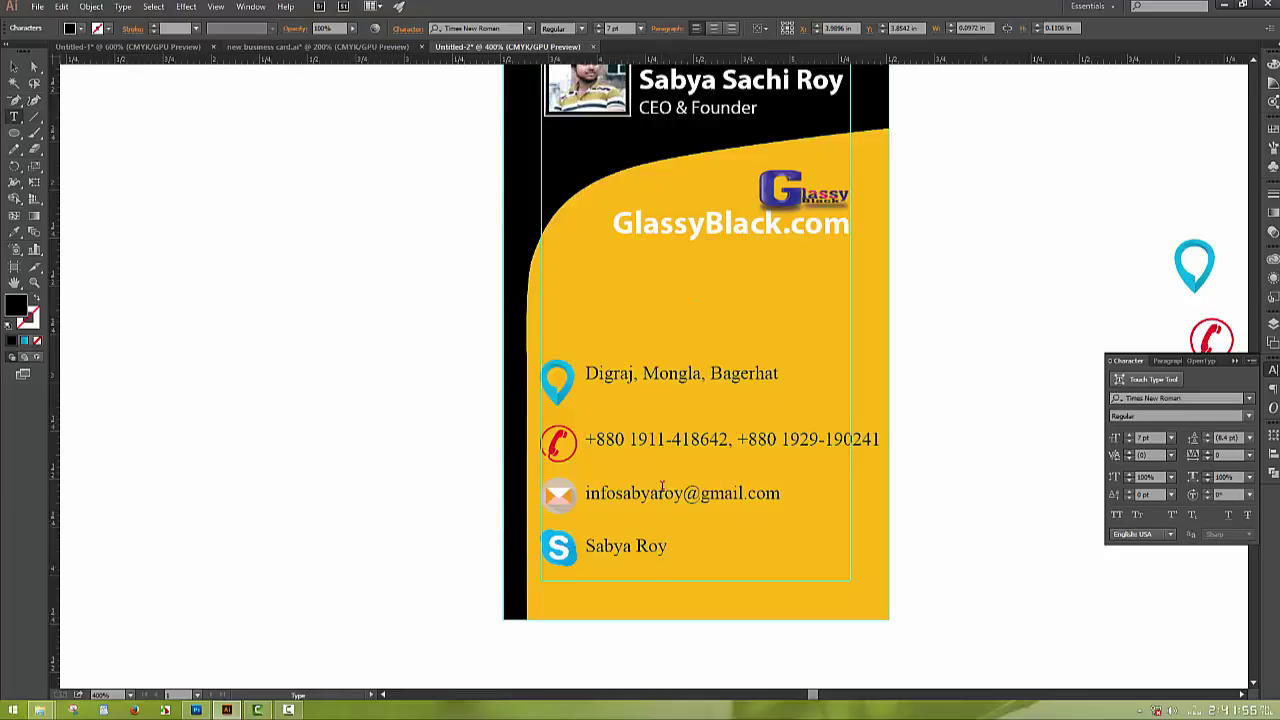
pyautogui.press('Escape')
# Step: Select the Skype, location pin and phone icons
pyautogui.click(558, 547)
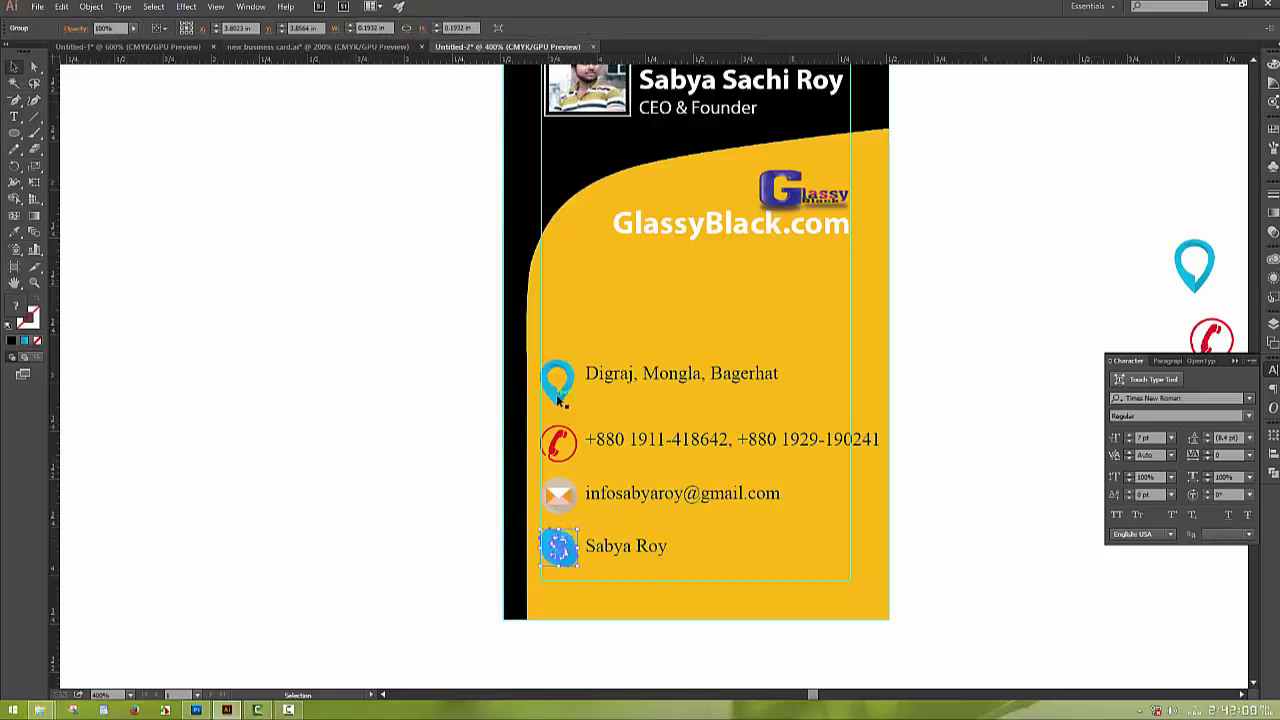
pyautogui.click(557, 382)
pyautogui.keyDown('shift'); pyautogui.click(559, 441); pyautogui.keyUp('shift')
# Step: Space all four contact icons evenly with Vertical Distribute Center
pyautogui.keyDown('shift'); pyautogui.click(562, 497); pyautogui.keyUp('shift')
pyautogui.keyDown('shift'); pyautogui.click(558, 547); pyautogui.keyUp('shift')
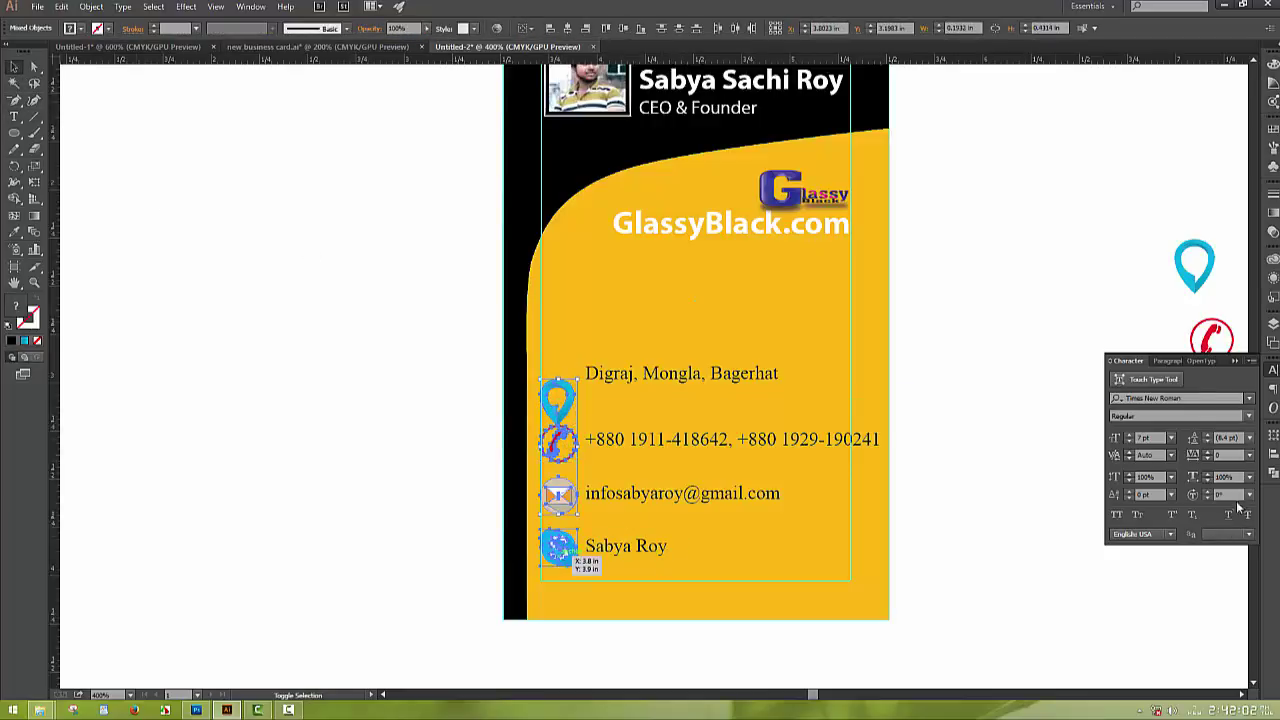
pyautogui.click(1273, 472)
pyautogui.hotkey('shift', 'F7')
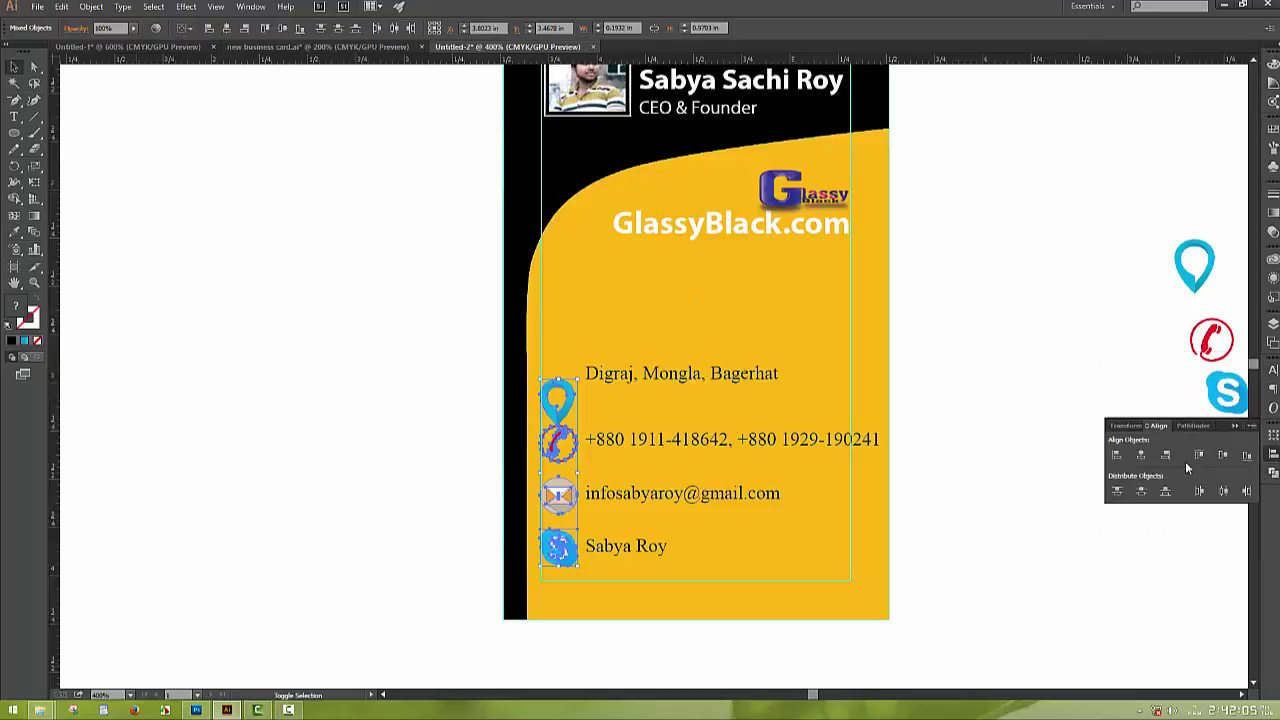
pyautogui.click(1165, 491)
pyautogui.click(970, 542)
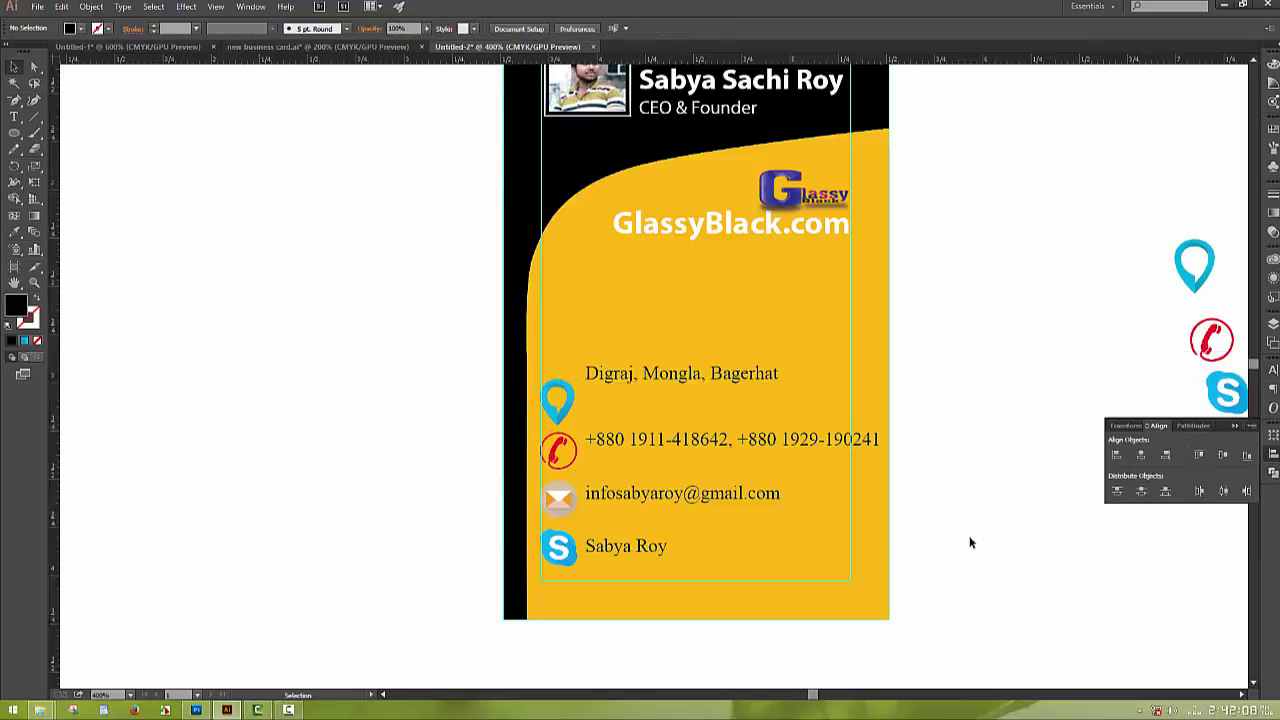
# Step: Line up the Skype name and e-mail text with their icons
pyautogui.click(777, 547)
pyautogui.click(580, 451)
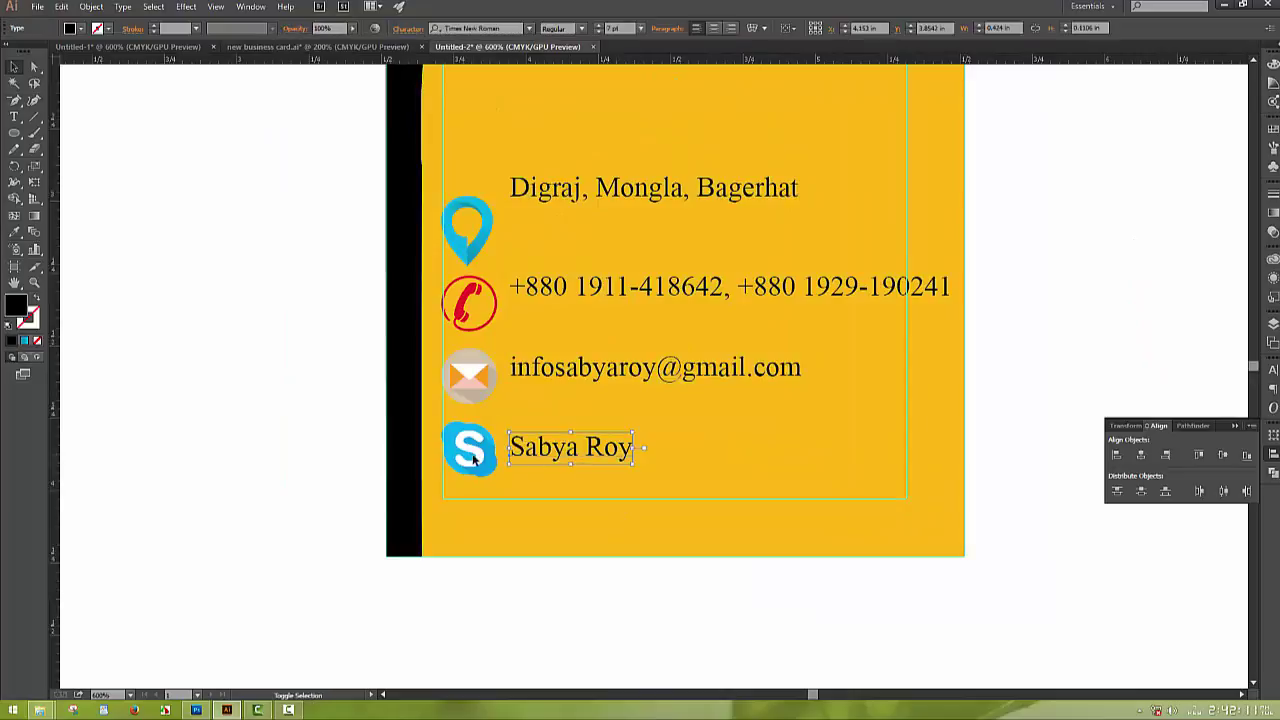
pyautogui.click(1222, 455)
pyautogui.click(1040, 374)
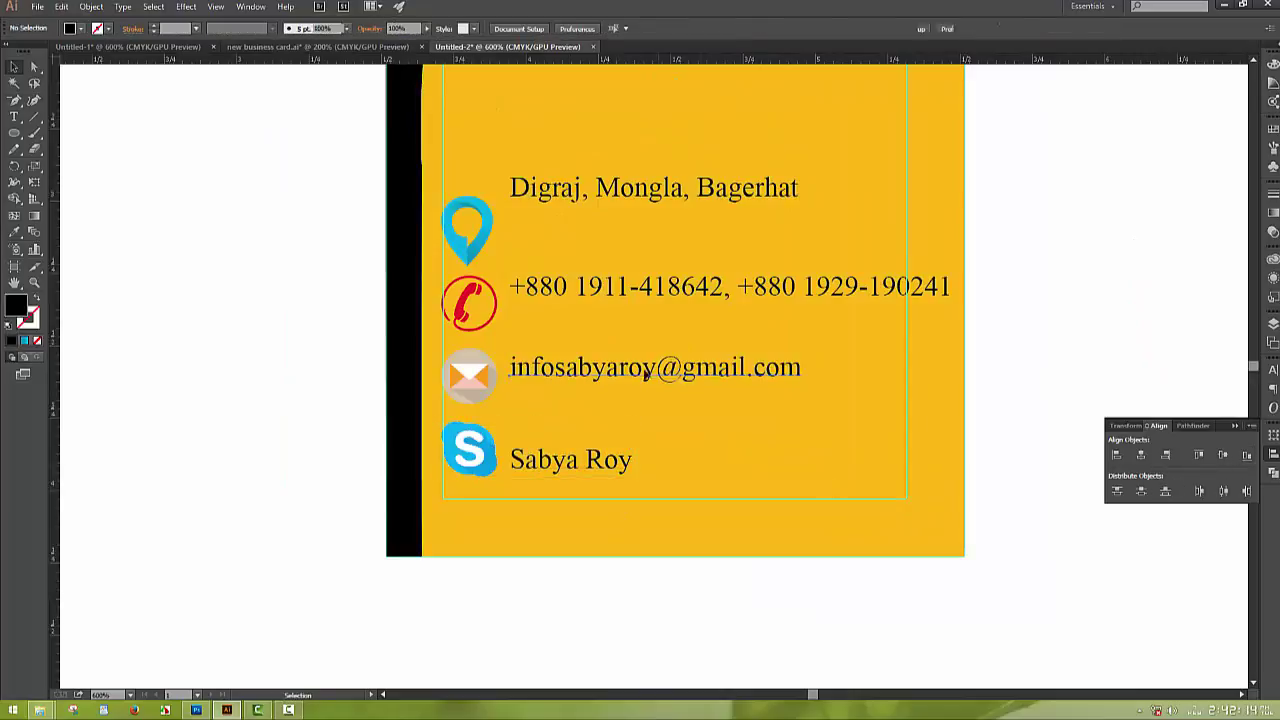
pyautogui.click(640, 368)
pyautogui.keyDown('shift'); pyautogui.click(470, 376); pyautogui.keyUp('shift')
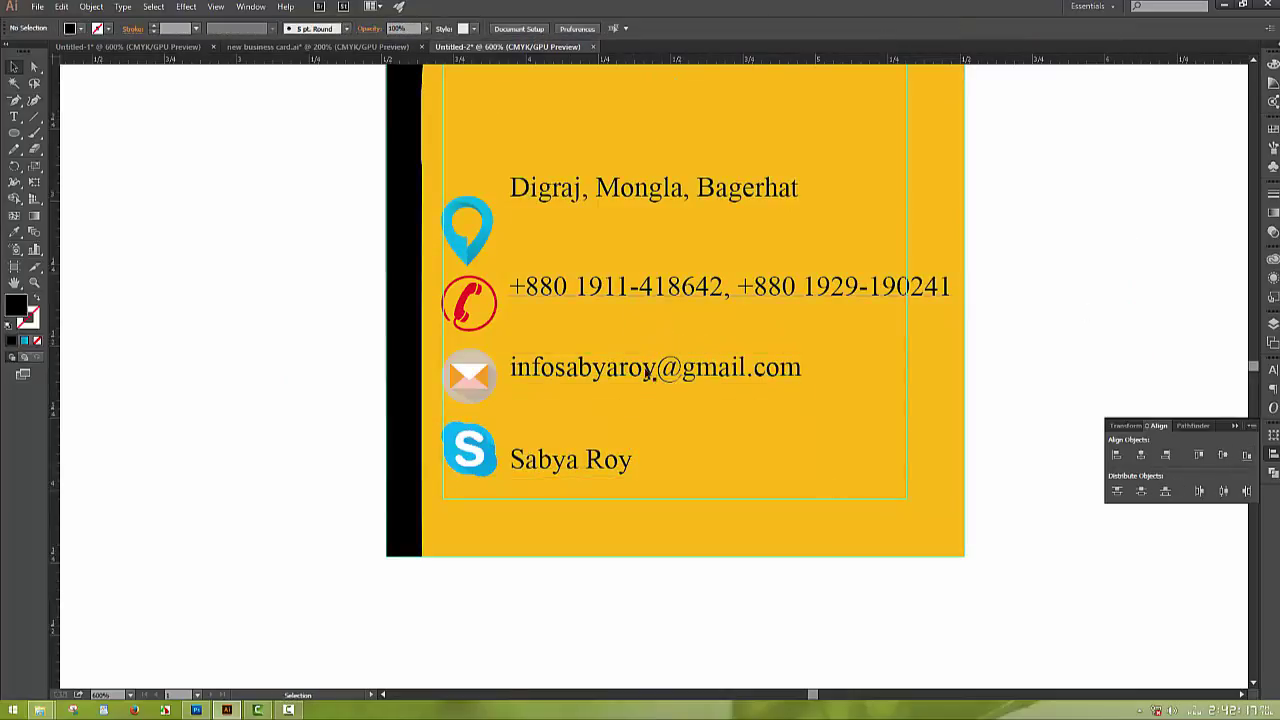
pyautogui.click(1247, 455)
pyautogui.click(1161, 380)
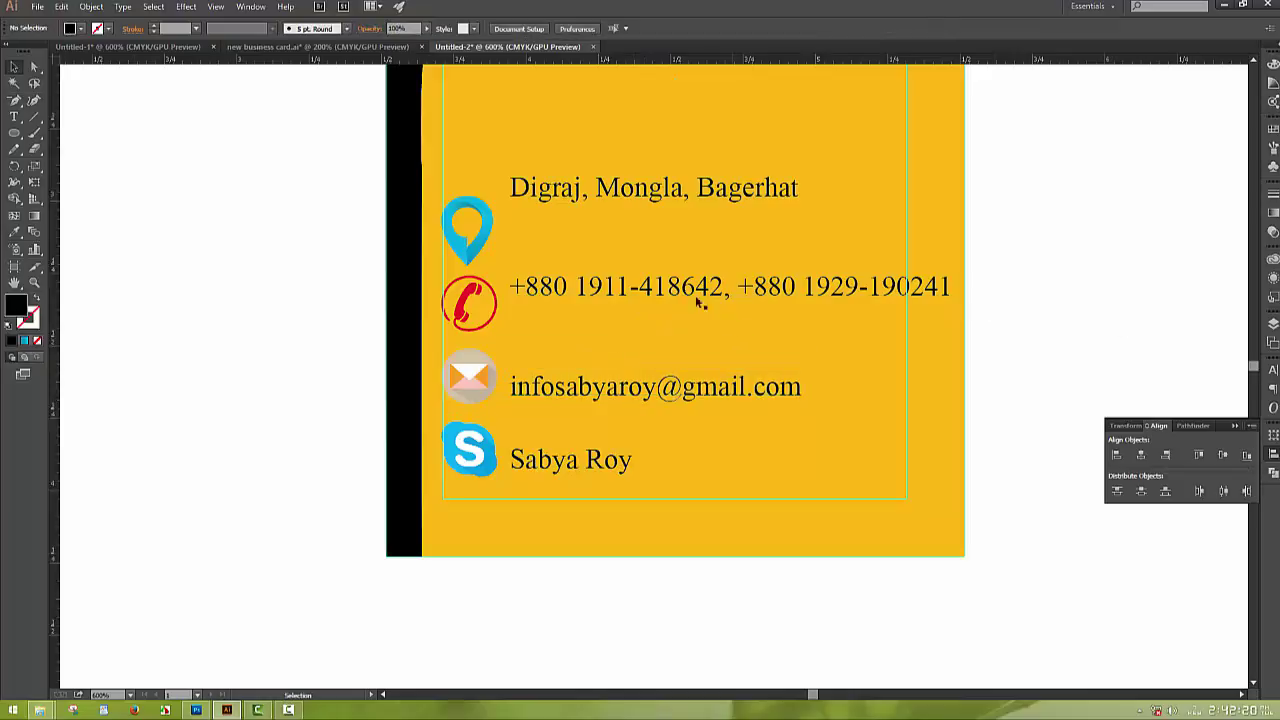
# Step: Bottom-align the phone and address lines with their icons, then view the whole card
pyautogui.click(700, 294)
pyautogui.keyDown('shift'); pyautogui.click(466, 300); pyautogui.keyUp('shift')
pyautogui.click(1247, 455)
pyautogui.click(1141, 258)
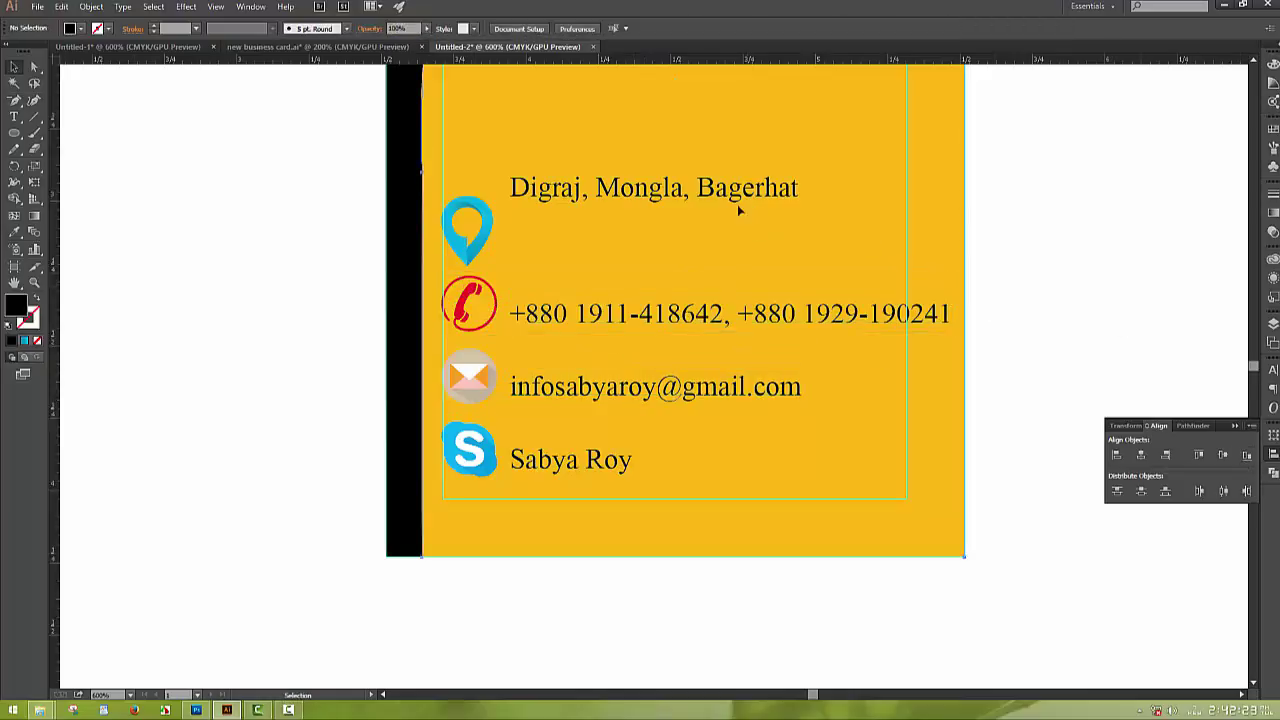
pyautogui.moveTo(534, 243); pyautogui.dragTo(484, 180)
pyautogui.click(1247, 455)
pyautogui.click(992, 287)
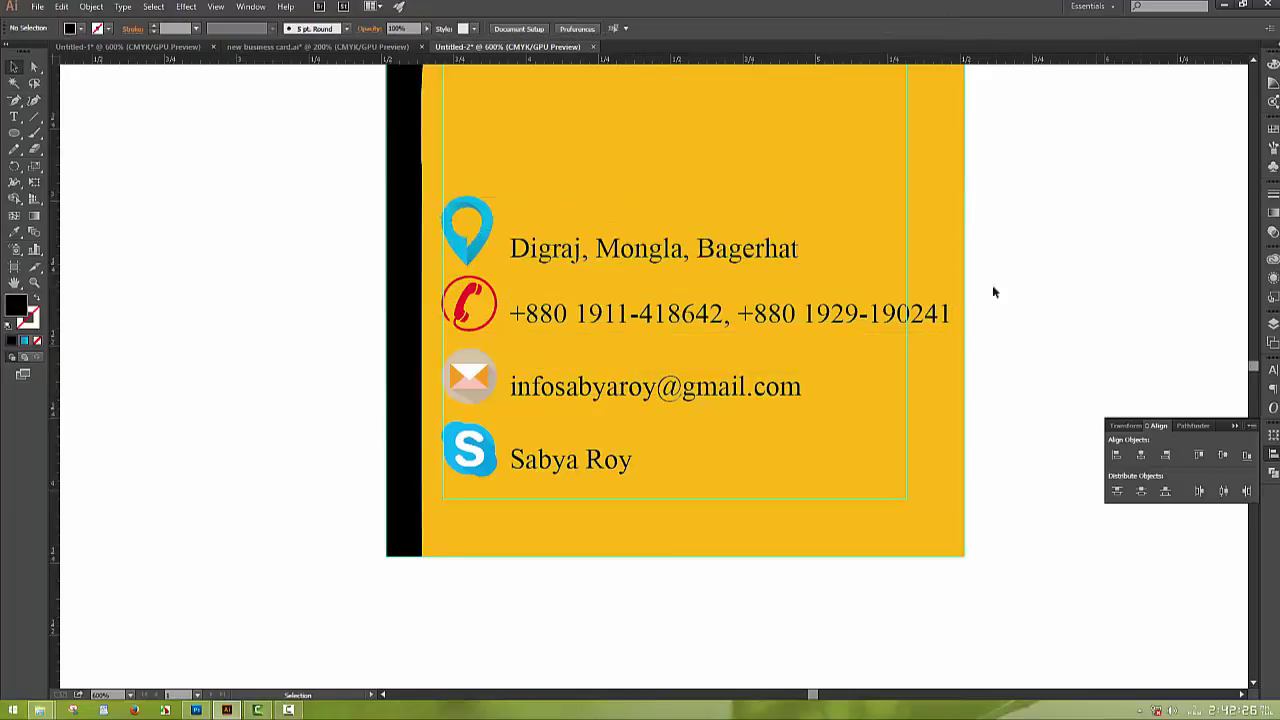
pyautogui.click(948, 314)
pyautogui.click(1025, 316)
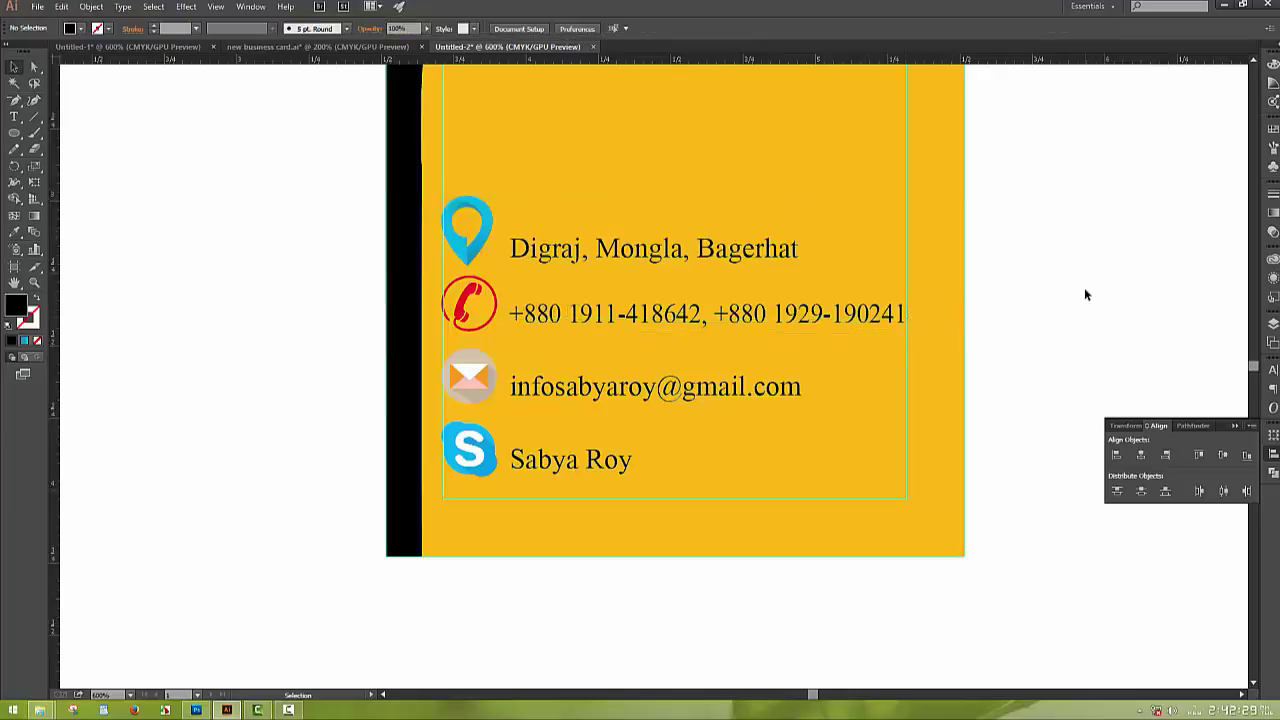
pyautogui.hotkey('ctrl', '0')
# Step: Move the GlassyBlack.com text and Glassy logo lower on the yellow panel
pyautogui.hotkey('ctrl', '=')
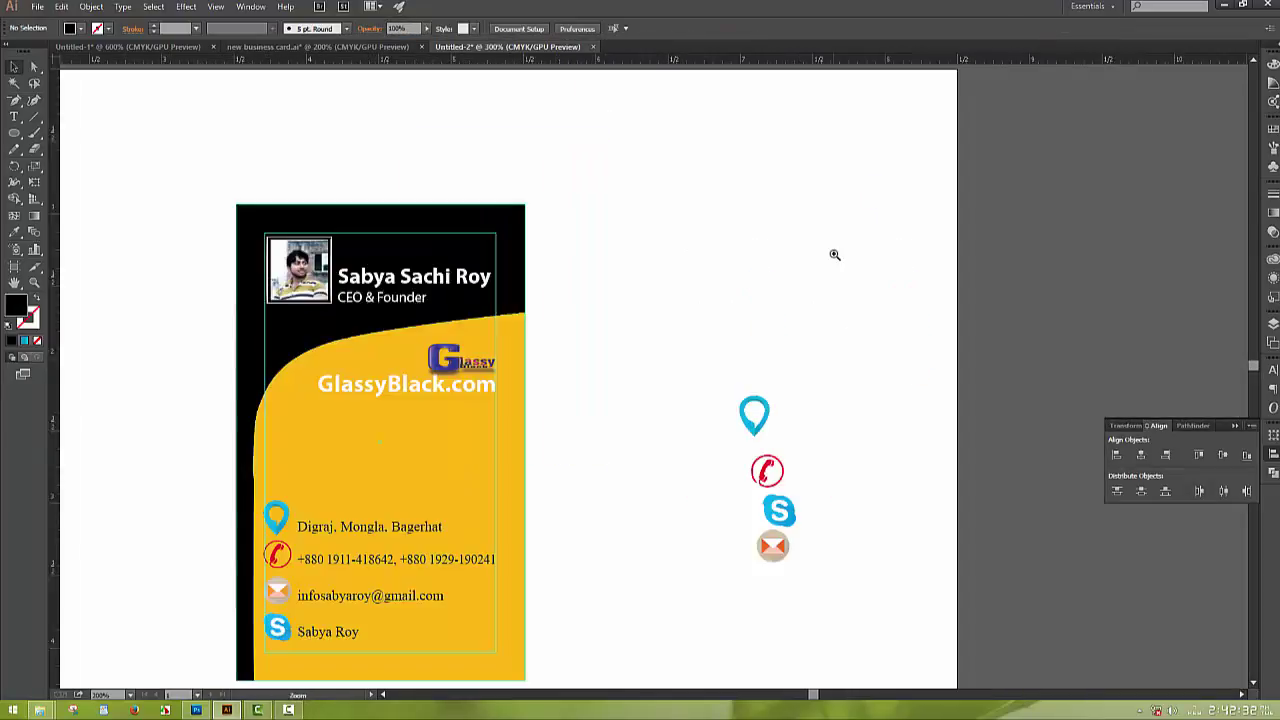
pyautogui.hotkey('ctrl', '=')
pyautogui.moveTo(534, 455); pyautogui.dragTo(708, 317)
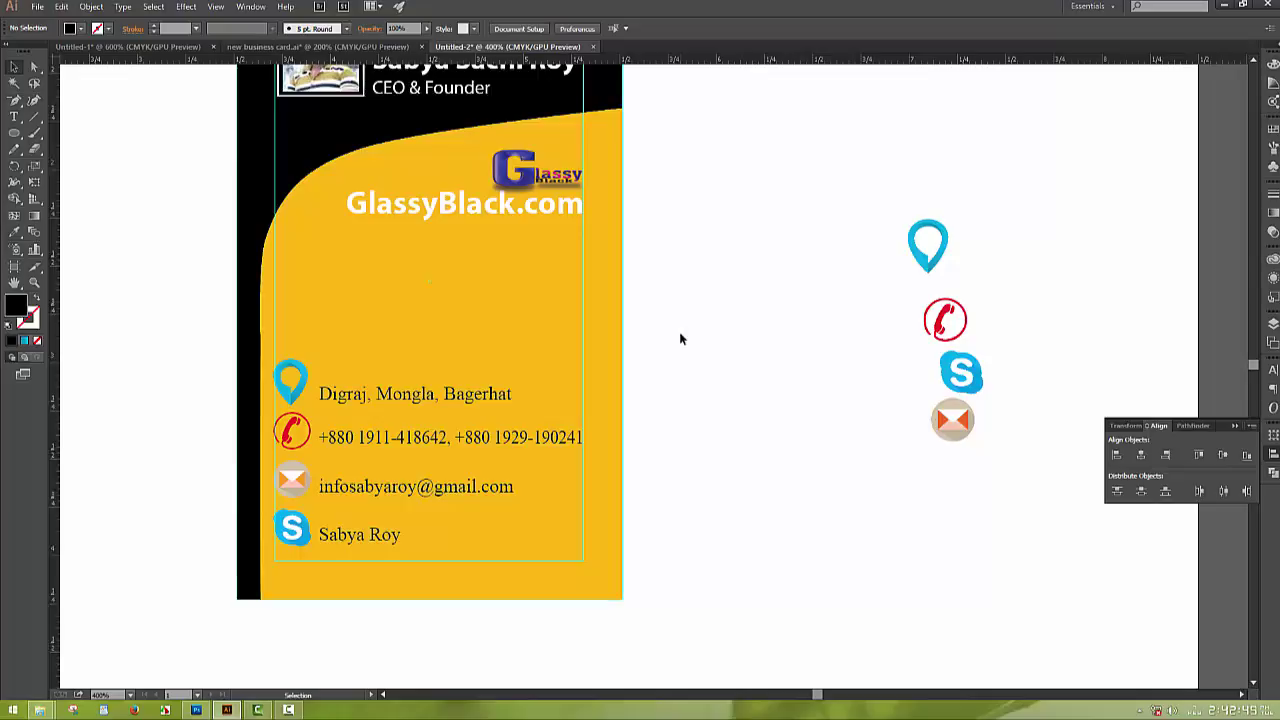
pyautogui.moveTo(515, 278); pyautogui.dragTo(507, 341)
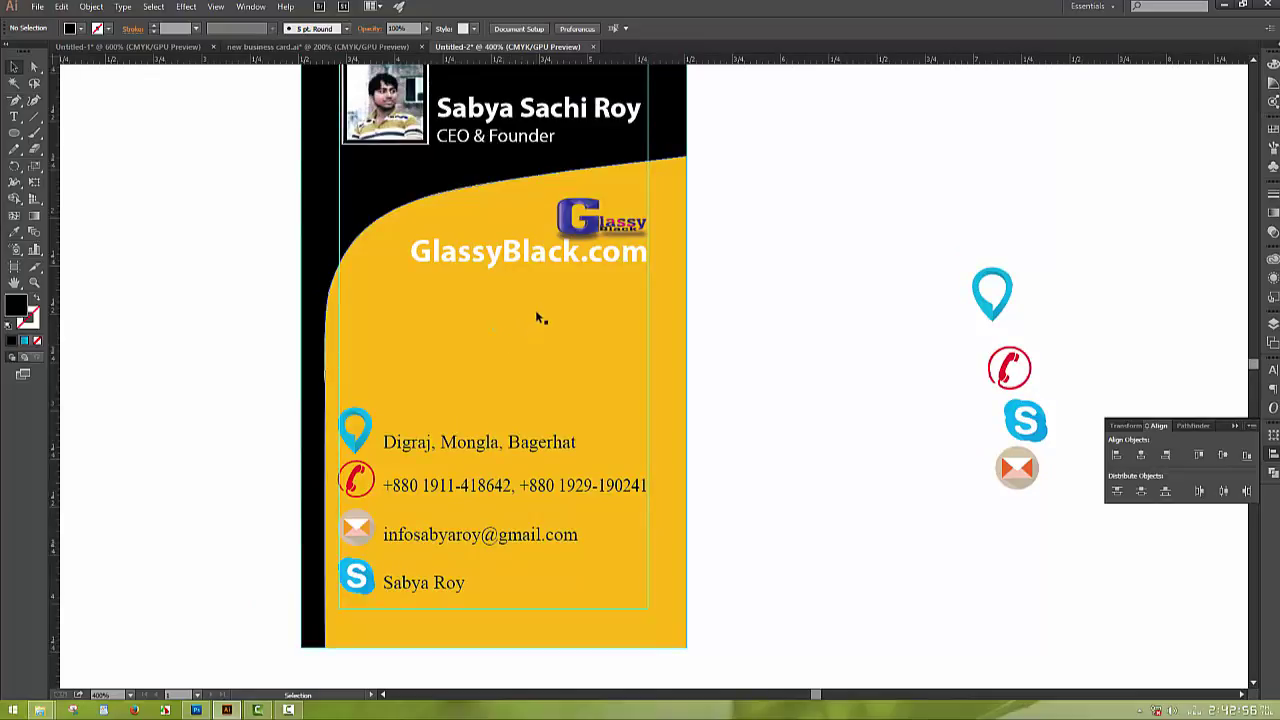
pyautogui.moveTo(545, 262); pyautogui.dragTo(543, 368)
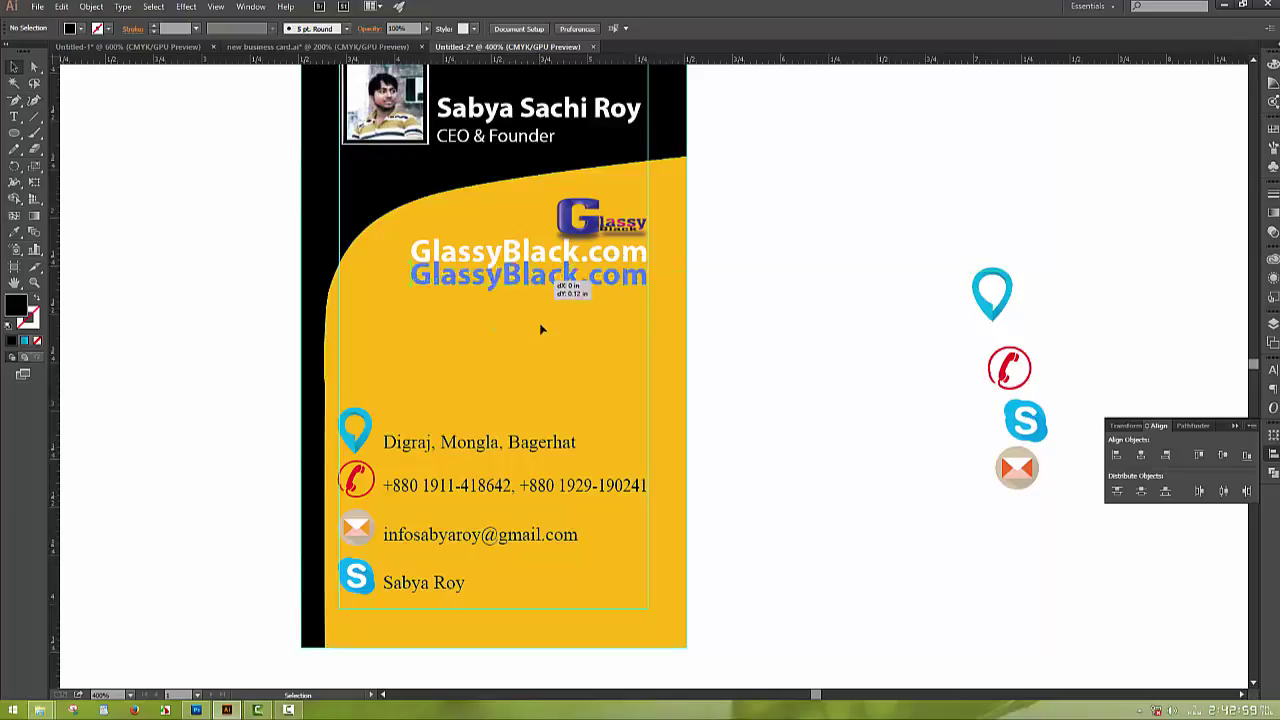
pyautogui.moveTo(582, 222); pyautogui.dragTo(581, 315)
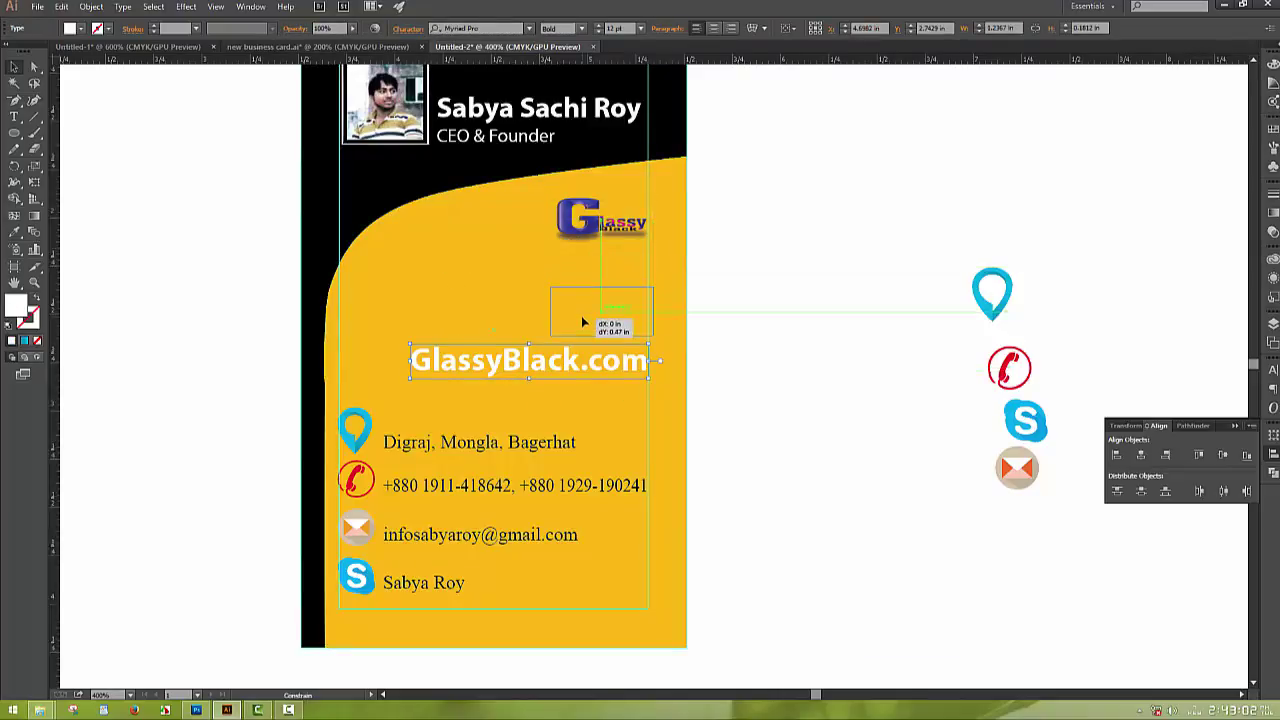
# Step: Enlarge GlassyBlack.com to 13 pt and nudge it slightly left
pyautogui.click(625, 365)
pyautogui.click(1130, 425)
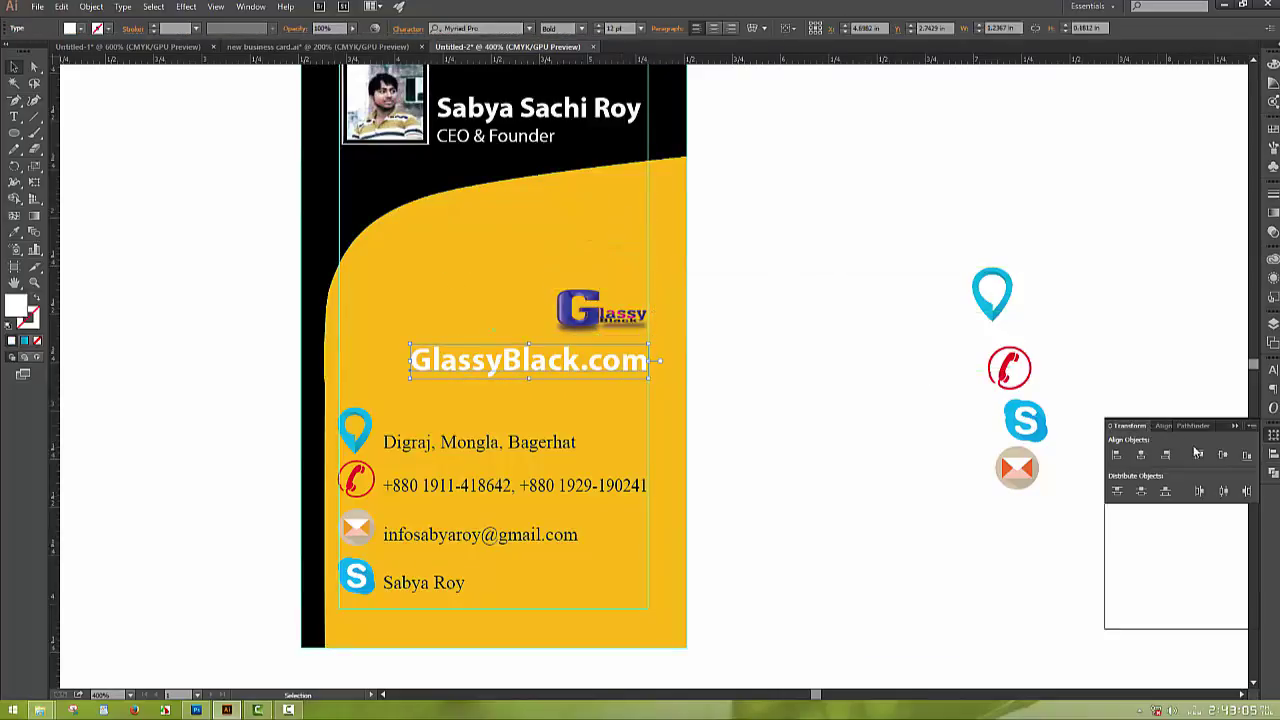
pyautogui.click(1169, 389)
pyautogui.hotkey('ctrl', 't')
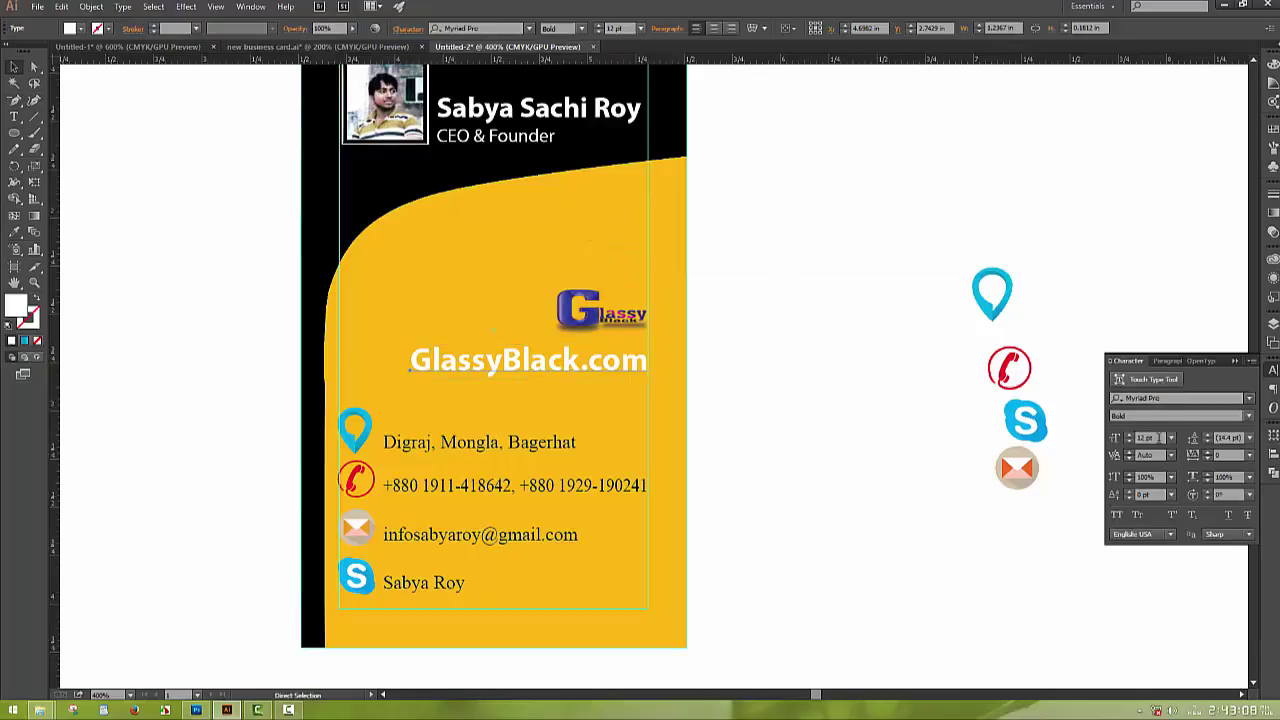
pyautogui.click(1117, 438)
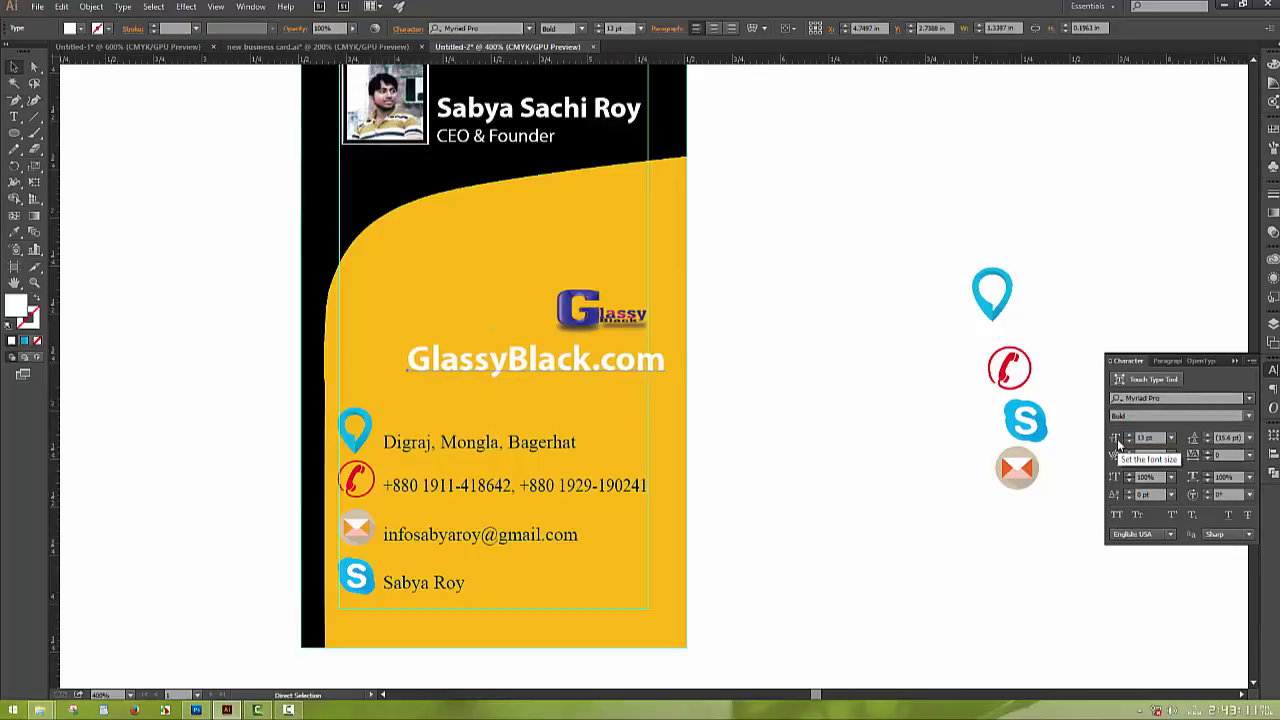
pyautogui.press('Left')
pyautogui.press('Left')
pyautogui.press('Left')
pyautogui.press('Left')
pyautogui.press('Left')
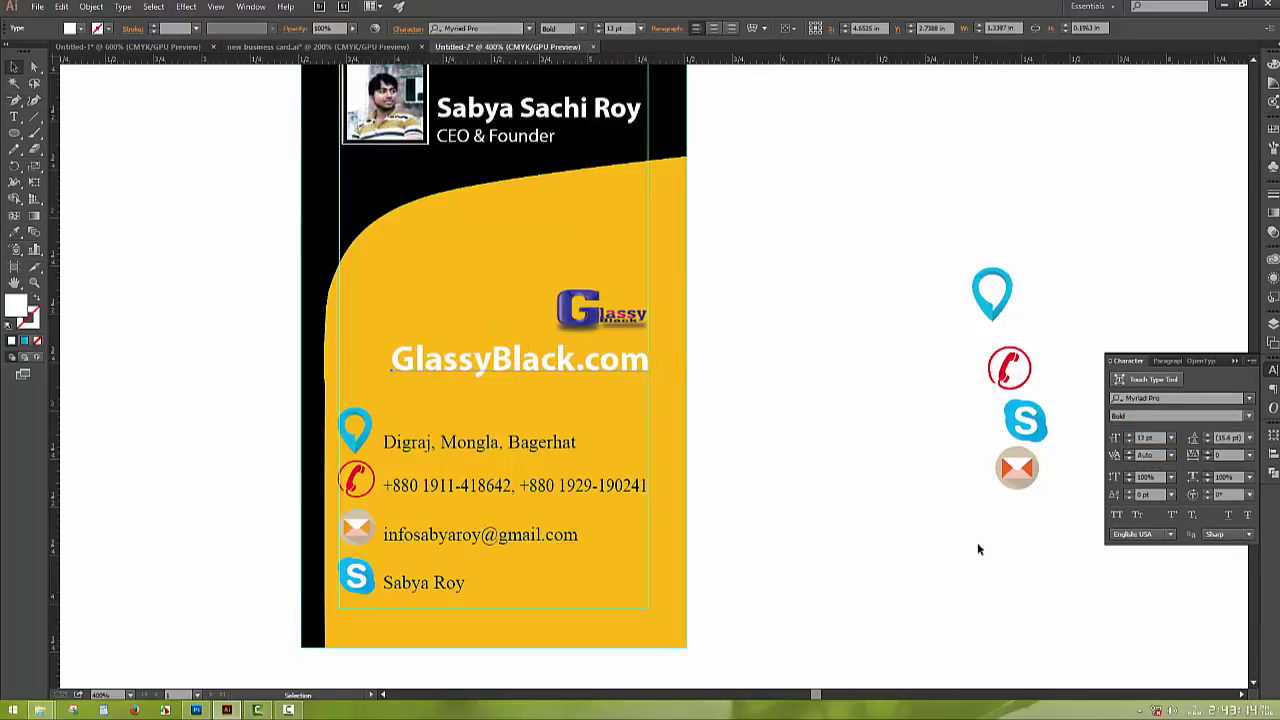
pyautogui.click(978, 546)
pyautogui.moveTo(752, 311); pyautogui.dragTo(801, 310)
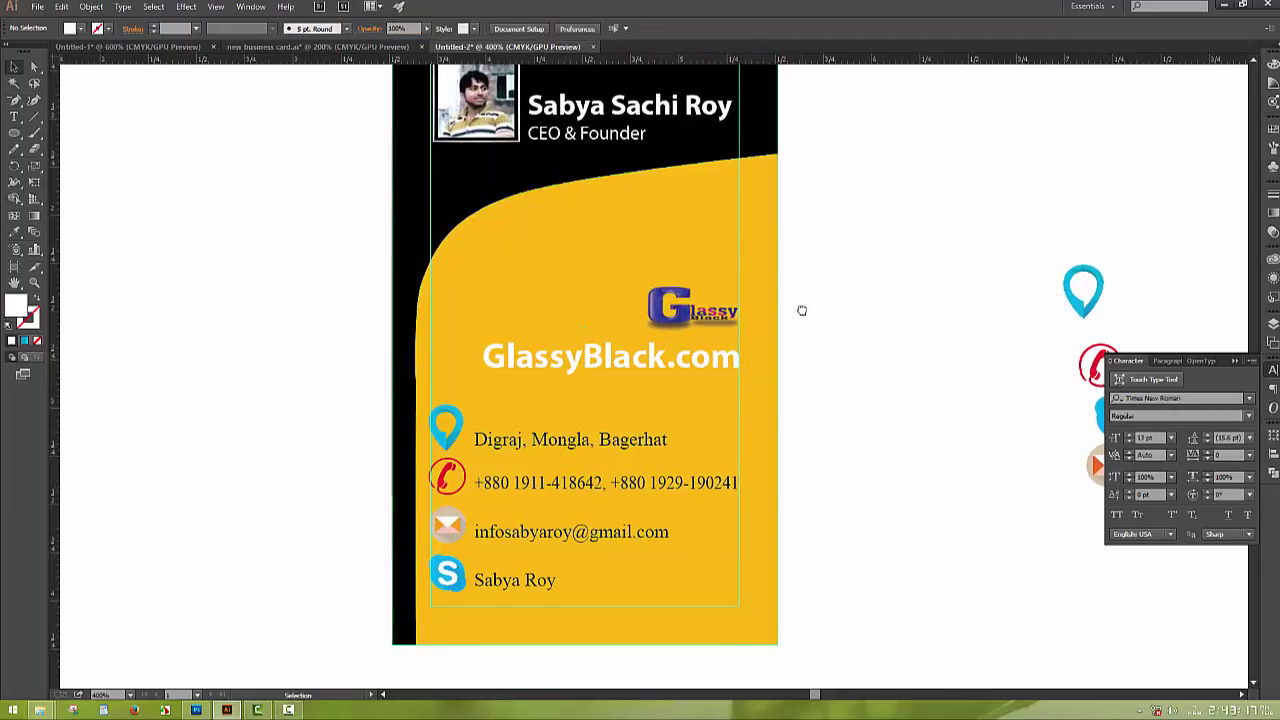
# Step: Raise the logo and GlassyBlack.com, and place a copy of the address text beneath them
pyautogui.click(736, 355)
pyautogui.keyDown('shift'); pyautogui.click(720, 310); pyautogui.keyUp('shift')
pyautogui.moveTo(720, 310); pyautogui.dragTo(720, 201)
pyautogui.click(835, 303)
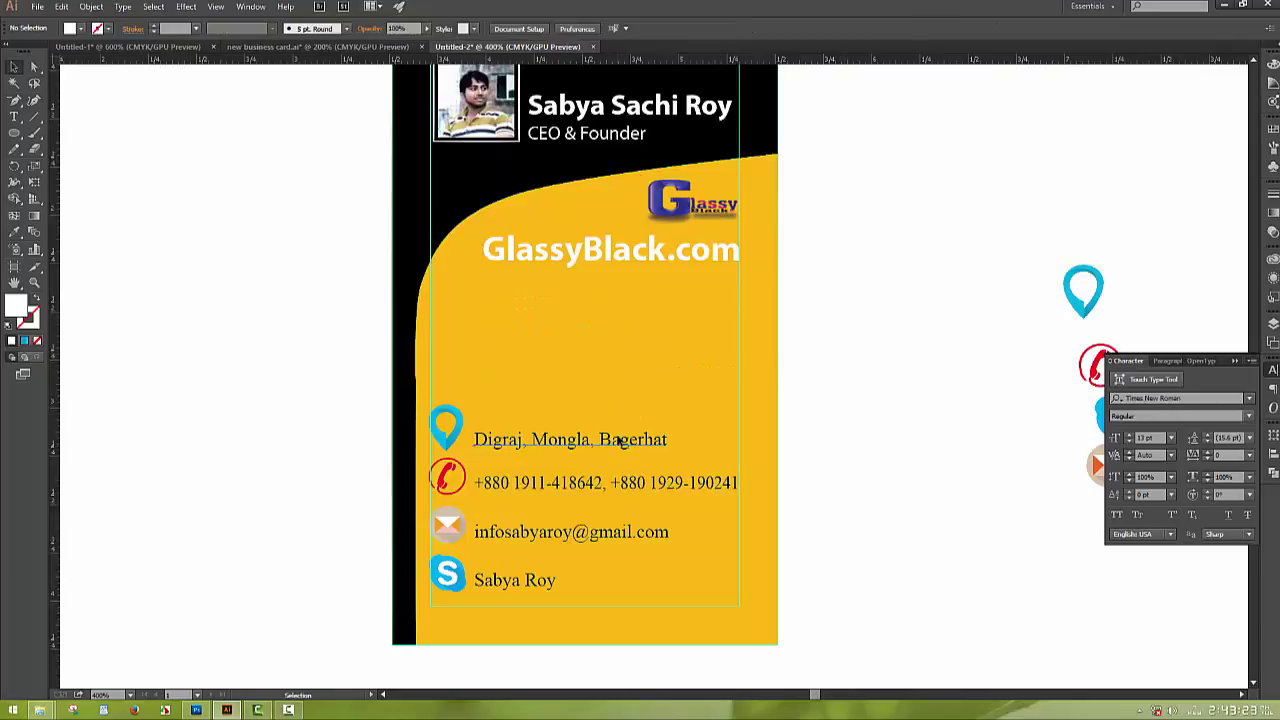
pyautogui.click(622, 441)
pyautogui.moveTo(624, 441); pyautogui.dragTo(700, 289)
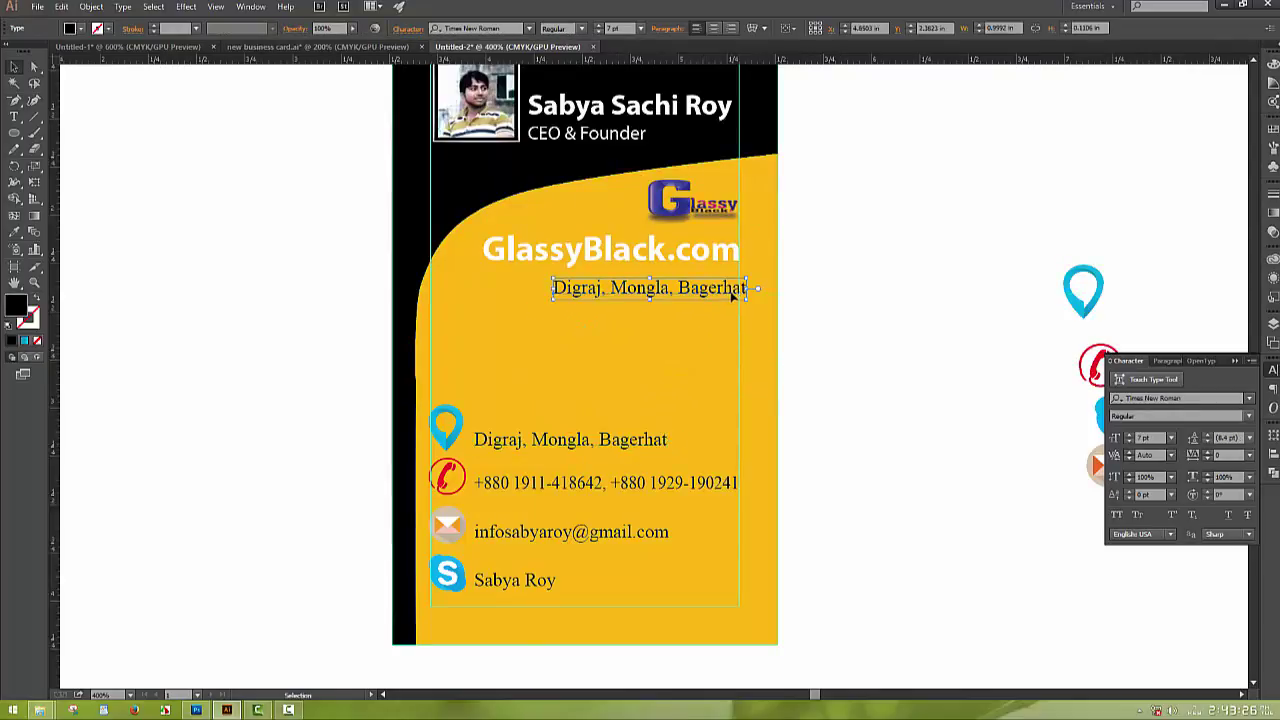
pyautogui.press('Left')
# Step: Replace the copied text with Vector Design, PSD Design, Art Image and Programming
pyautogui.tripleClick(733, 290)
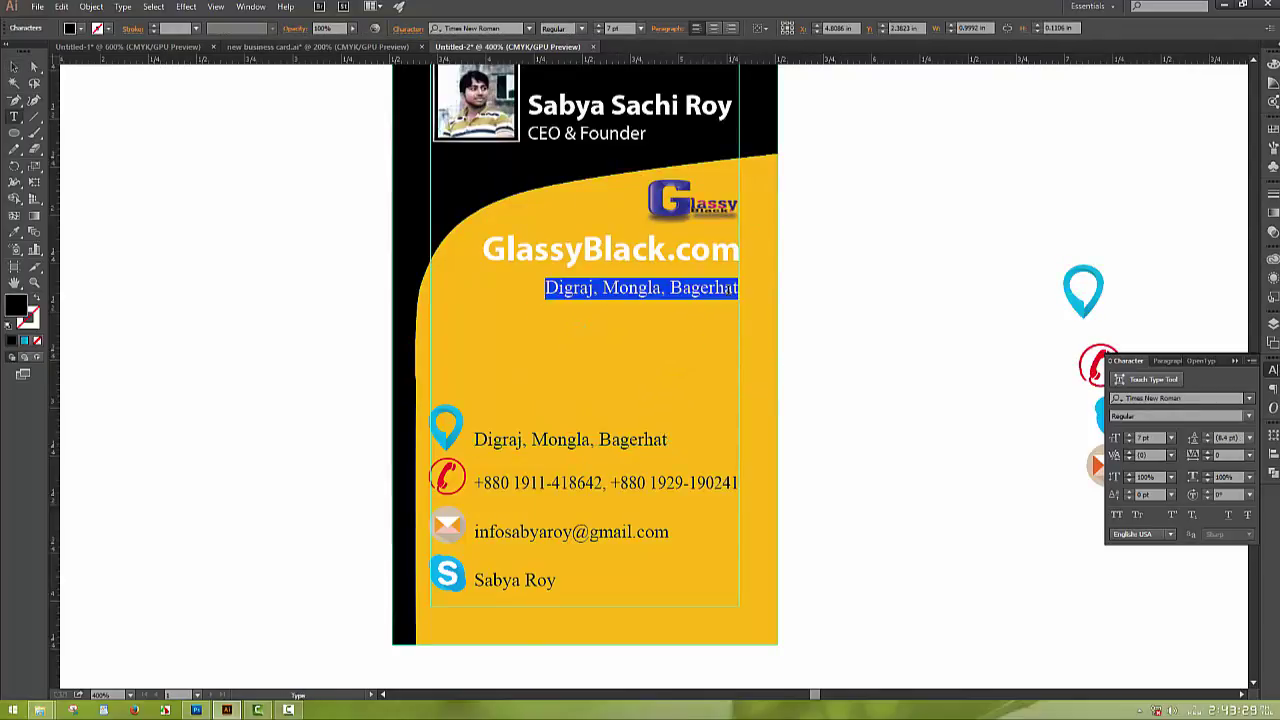
pyautogui.write('Vector ')
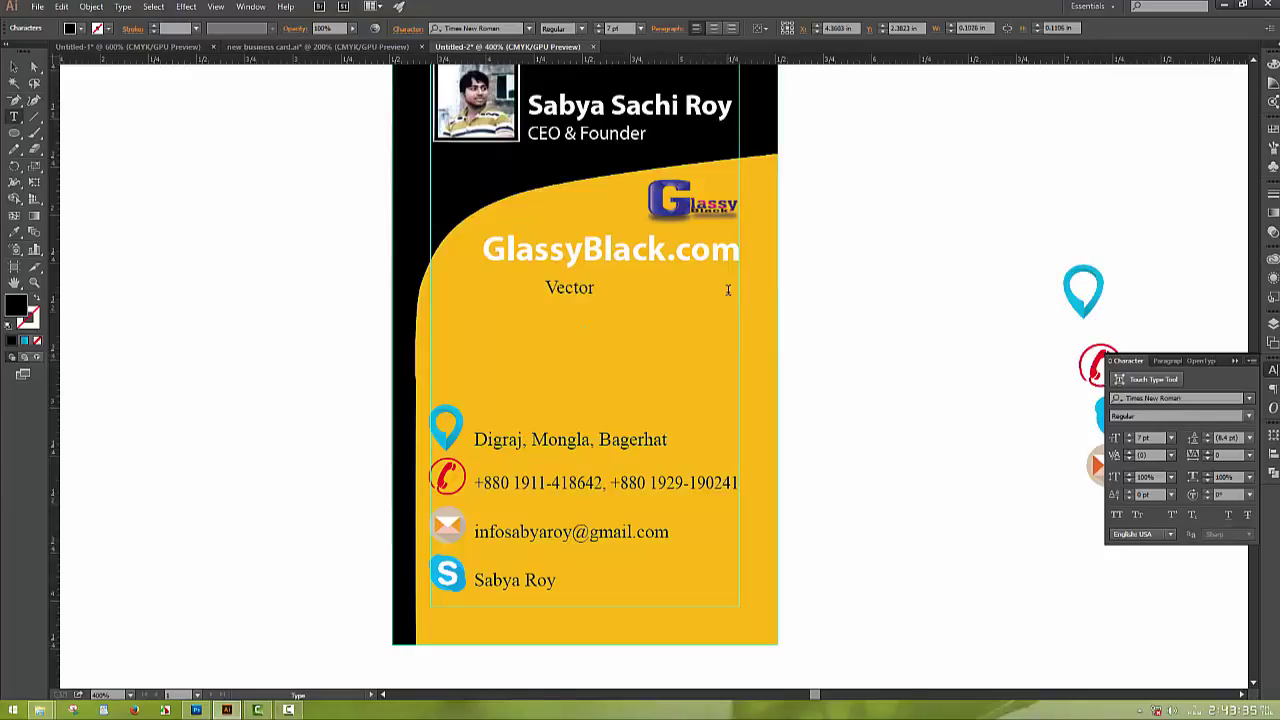
pyautogui.write('Design')
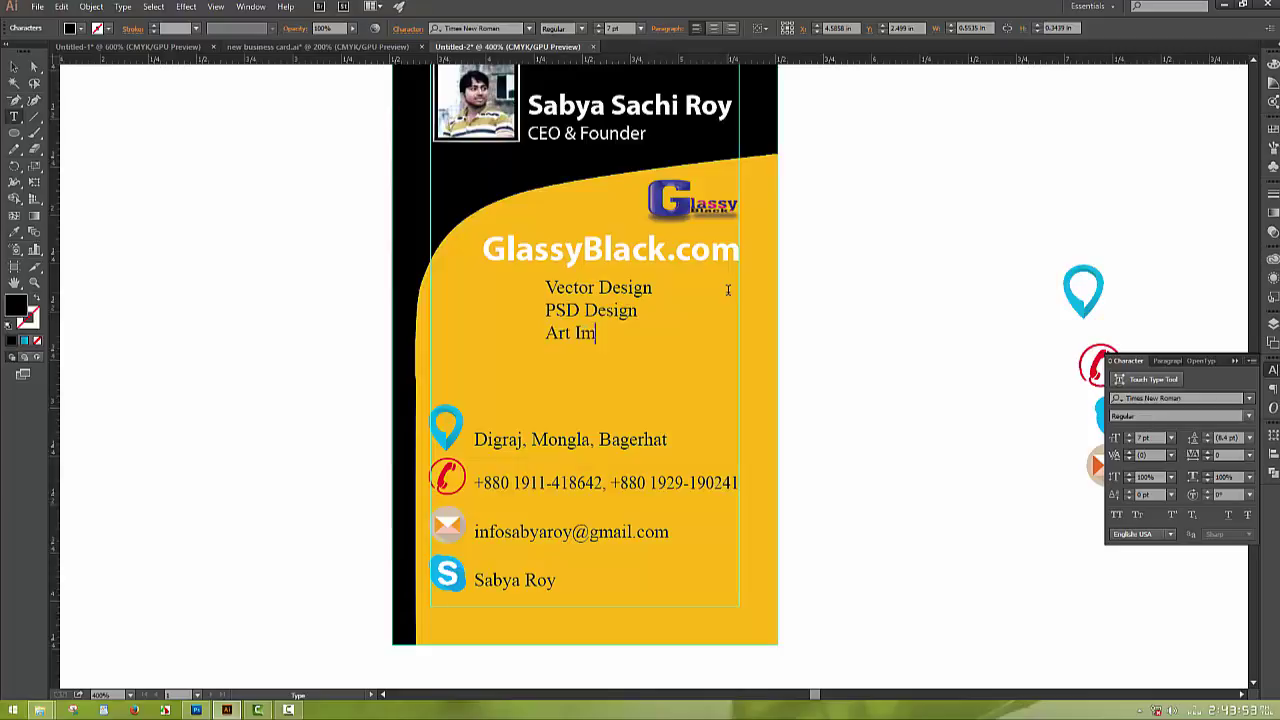
pyautogui.write('age')
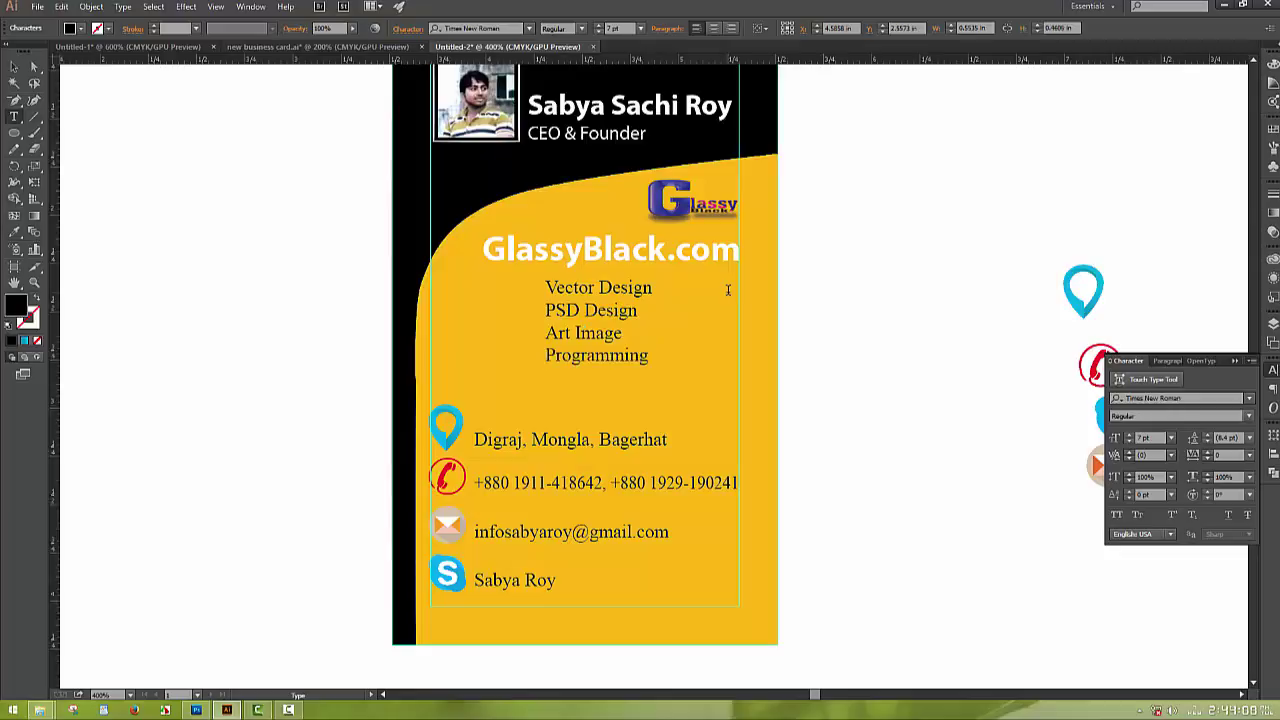
pyautogui.click(14, 66)
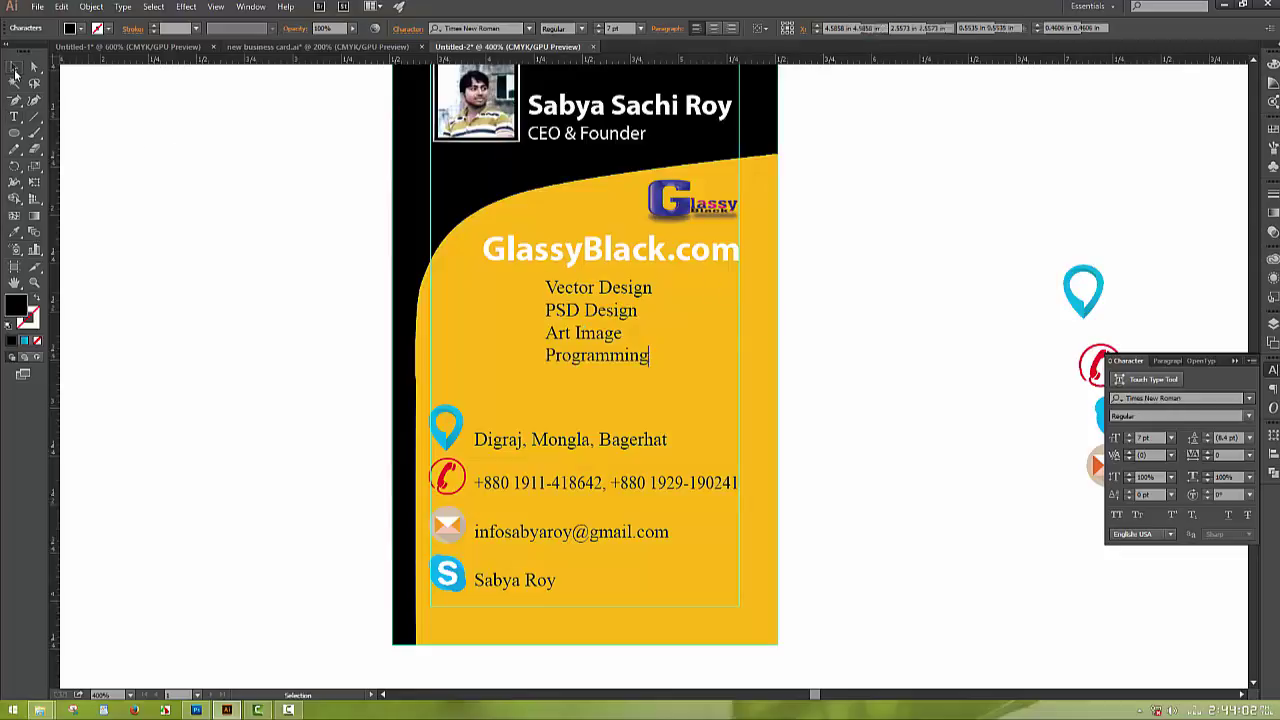
pyautogui.click(620, 320)
pyautogui.click(1162, 361)
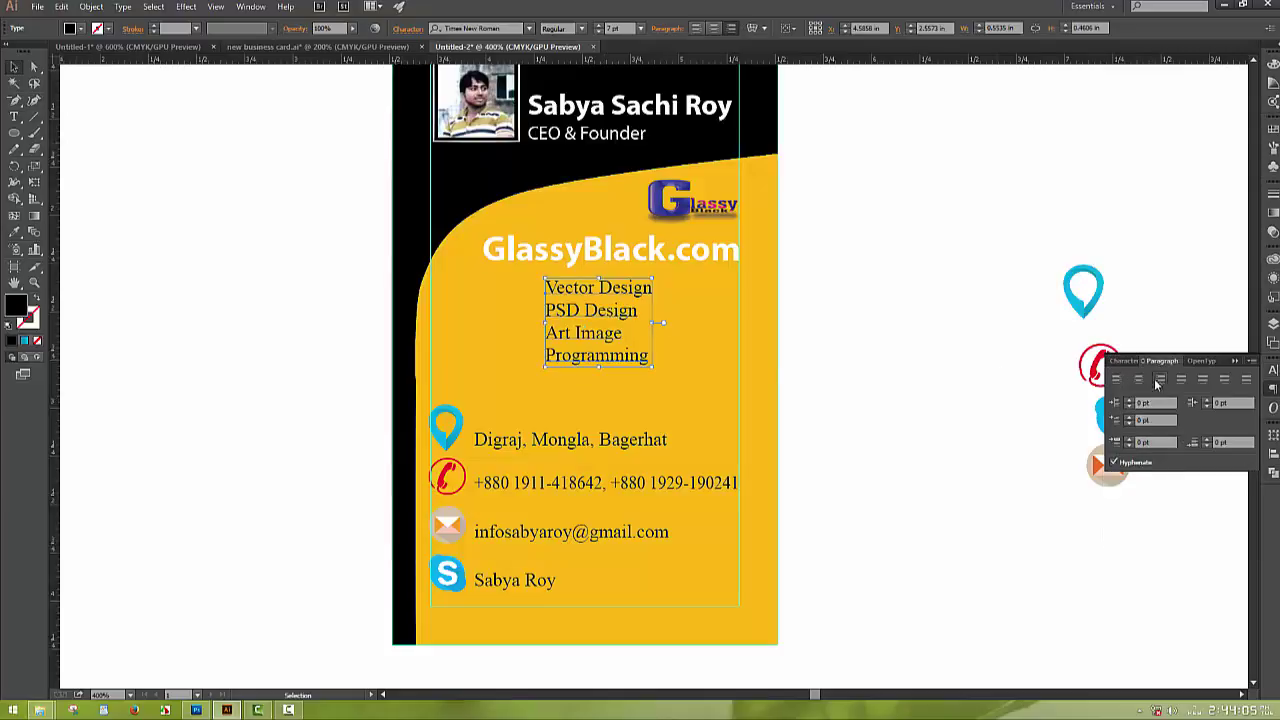
# Step: Right-align the services list and move it toward the card's right edge
pyautogui.click(1160, 379)
pyautogui.moveTo(543, 292); pyautogui.dragTo(712, 292)
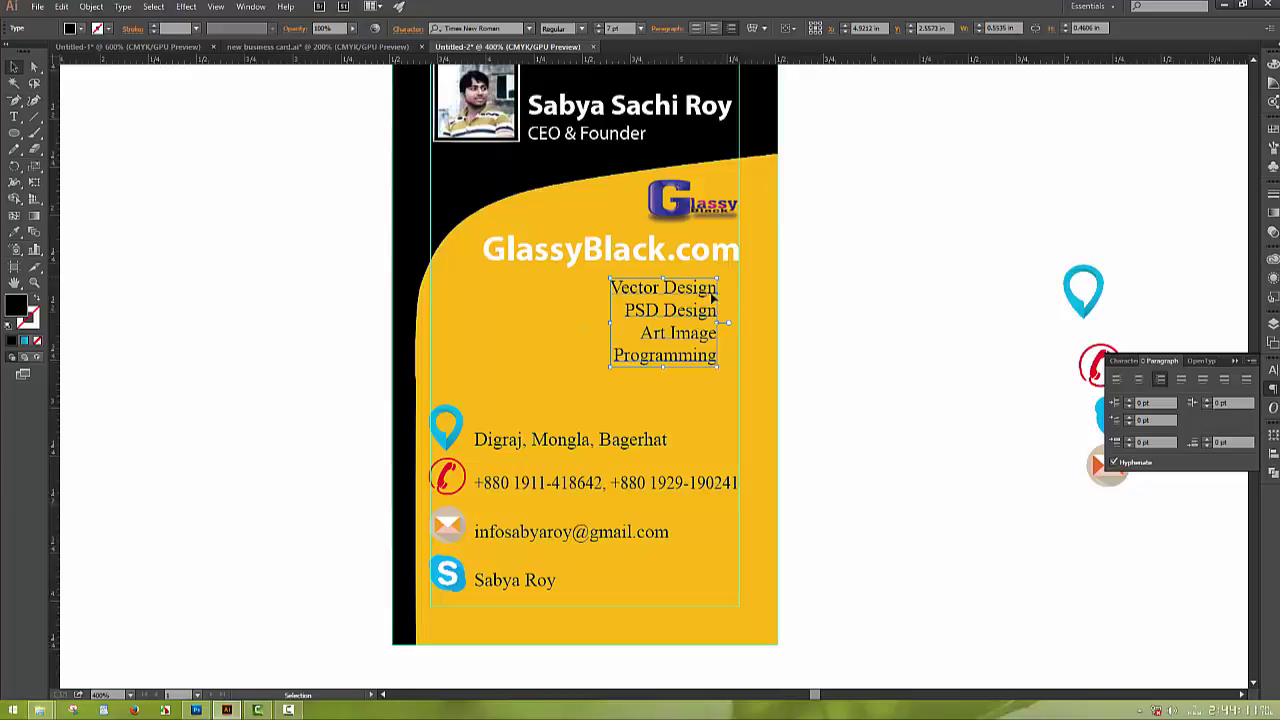
pyautogui.click(833, 279)
pyautogui.click(713, 293)
# Step: Duplicate the services list off the card and set the copy's font to Zapf Dingbats BT
pyautogui.moveTo(713, 293); pyautogui.dragTo(874, 293)
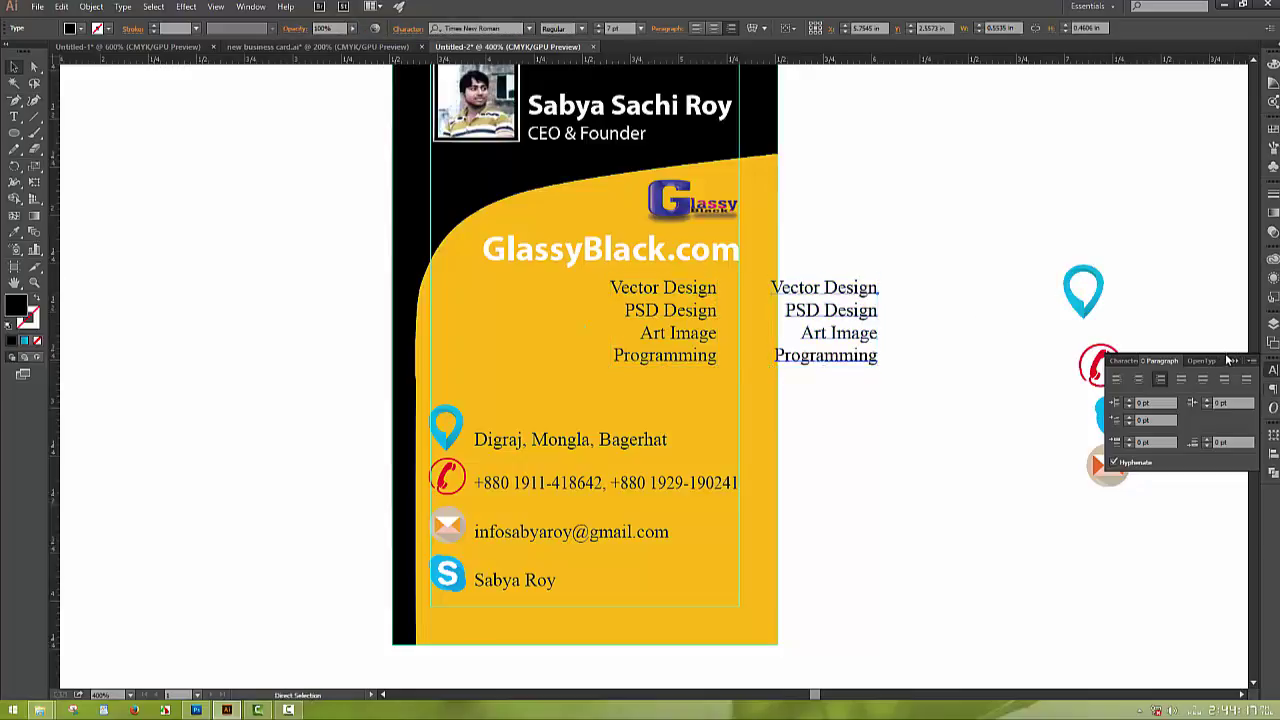
pyautogui.click(1227, 360)
pyautogui.click(1248, 398)
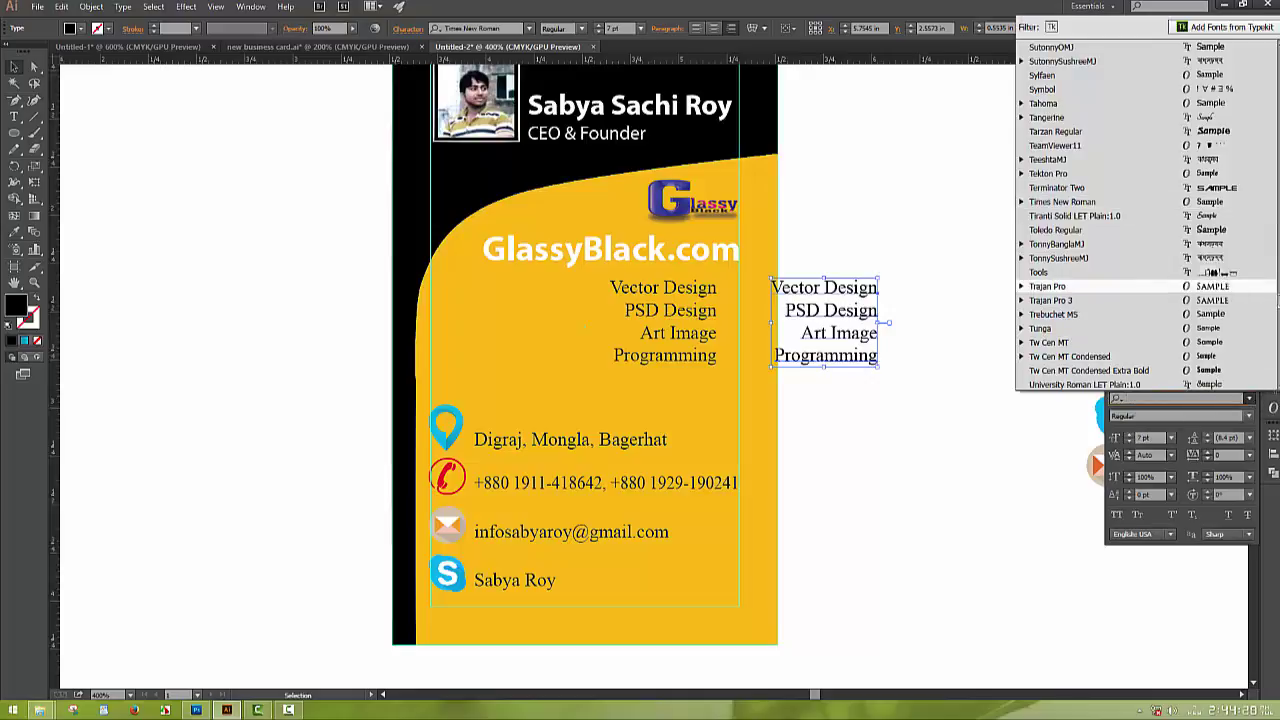
pyautogui.click(1240, 277)
pyautogui.moveTo(880, 333); pyautogui.dragTo(967, 347)
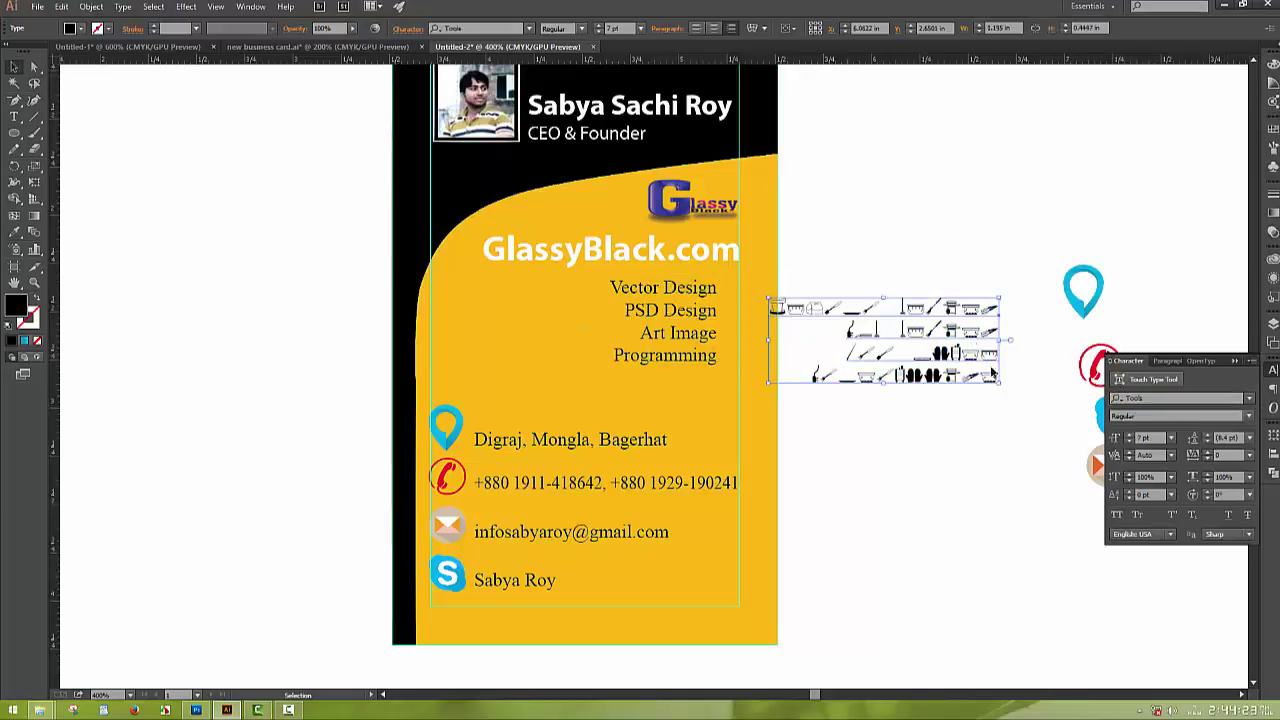
pyautogui.click(1249, 398)
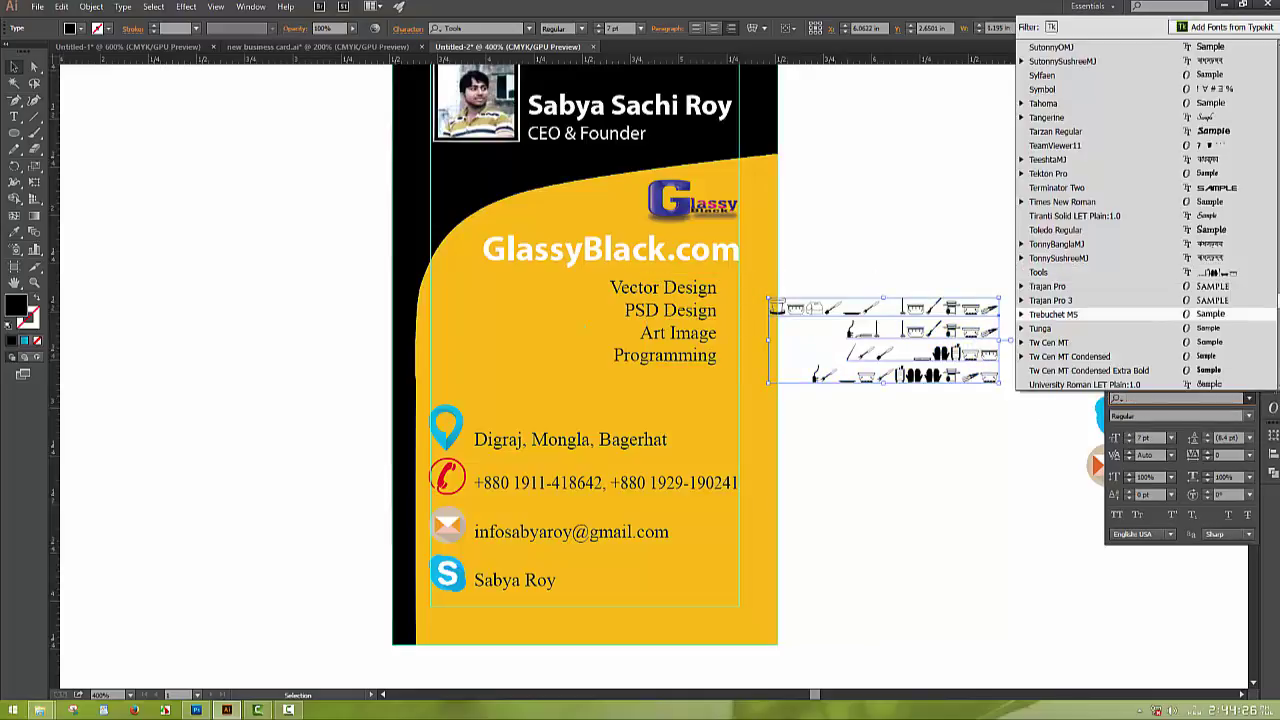
pyautogui.scroll(-5, 1147, 217)
pyautogui.scroll(-3, 1147, 217)
pyautogui.scroll(1, 1060, 203)
pyautogui.click(1060, 203)
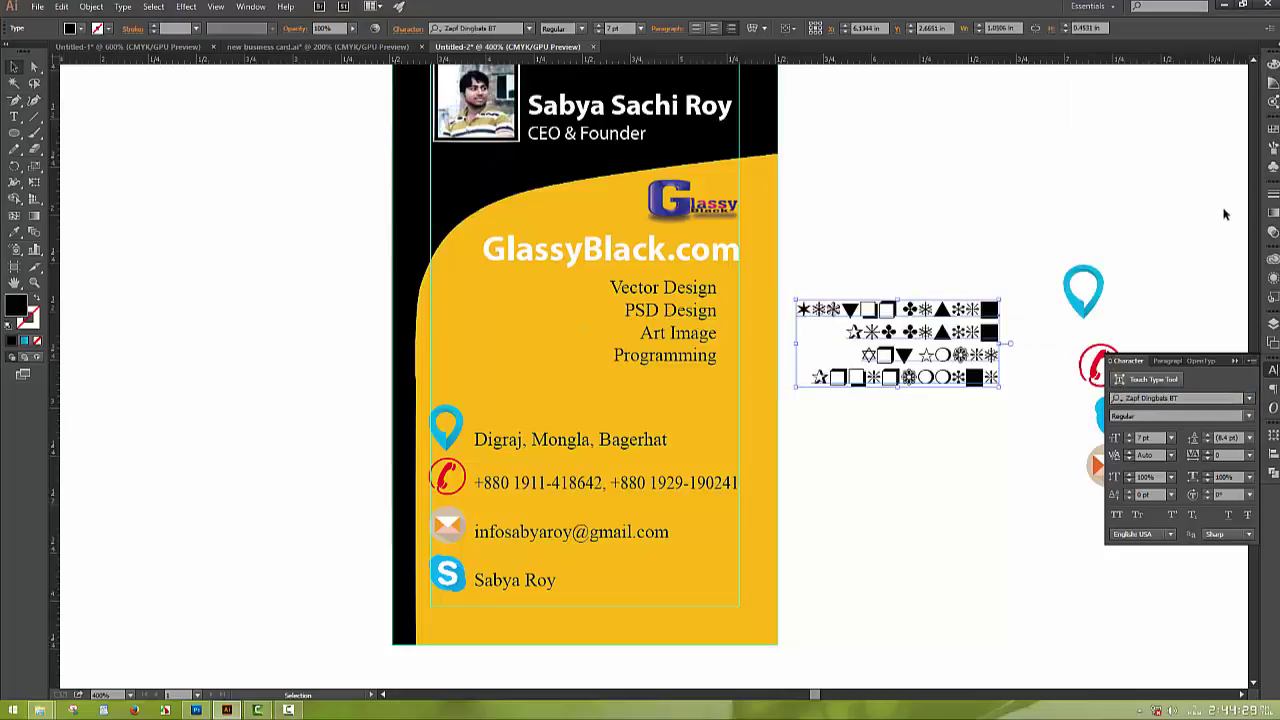
pyautogui.click(1016, 376)
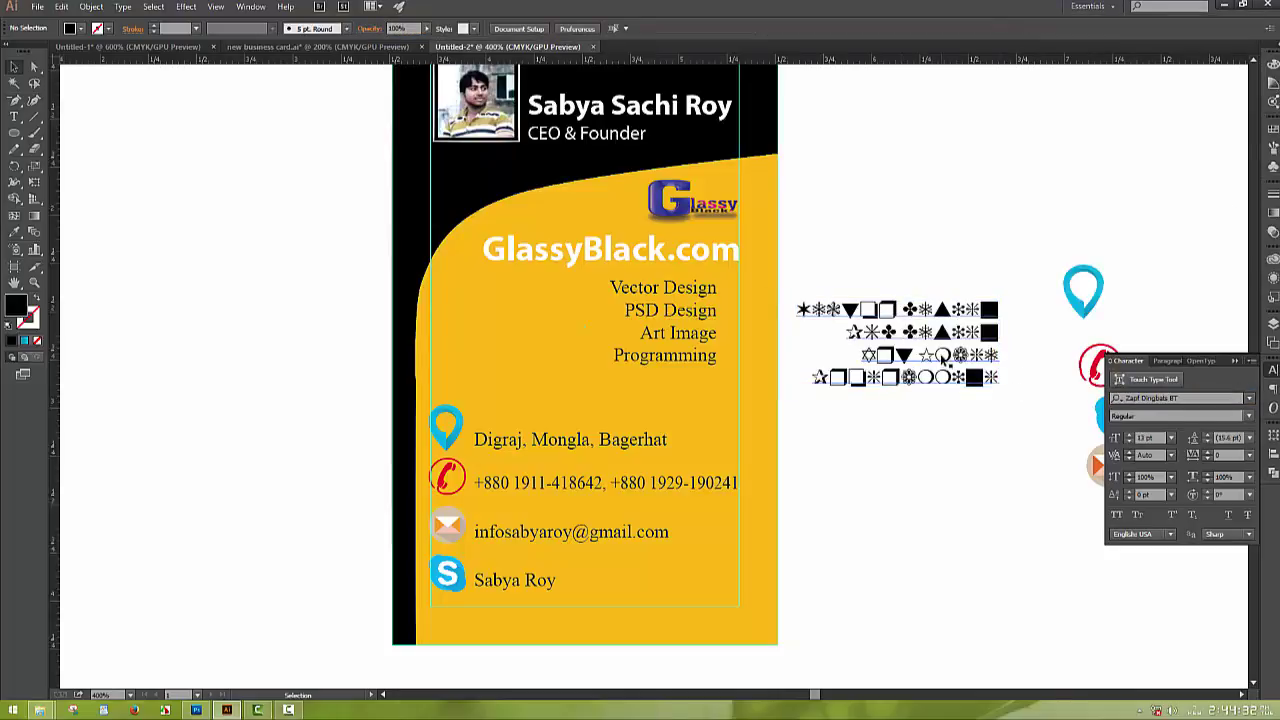
# Step: Copy the hollow circle glyph and paste it after each of the four services
pyautogui.click(943, 357)
pyautogui.moveTo(934, 356); pyautogui.dragTo(954, 356)
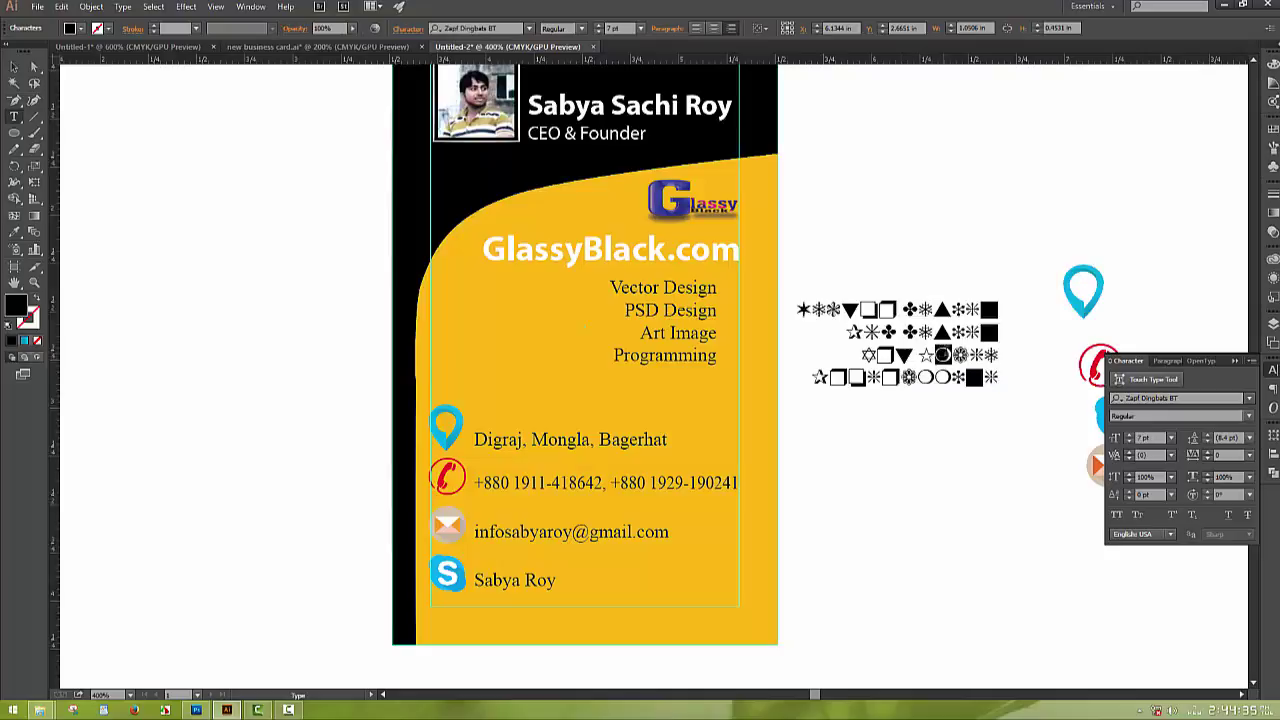
pyautogui.click(729, 289)
pyautogui.hotkey('ctrl', 'v')
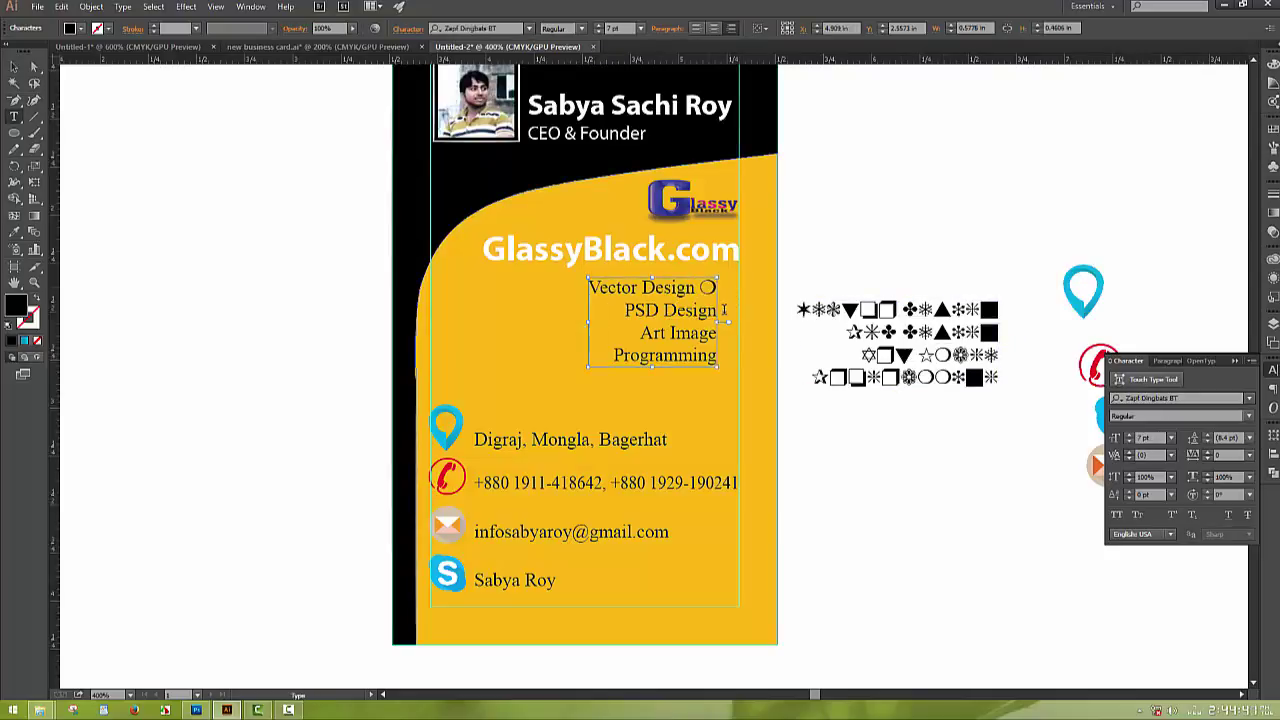
pyautogui.click(722, 312)
pyautogui.hotkey('ctrl', 'v')
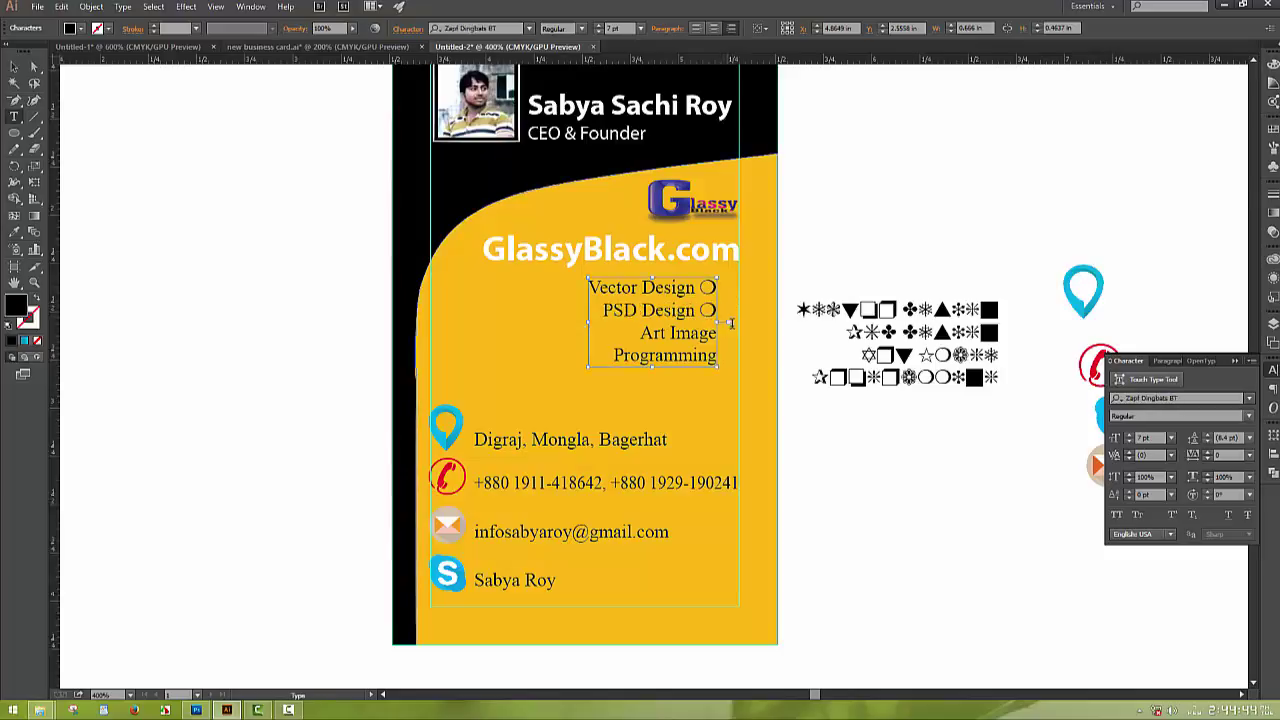
pyautogui.click(720, 334)
pyautogui.hotkey('ctrl', 'v')
pyautogui.click(725, 355)
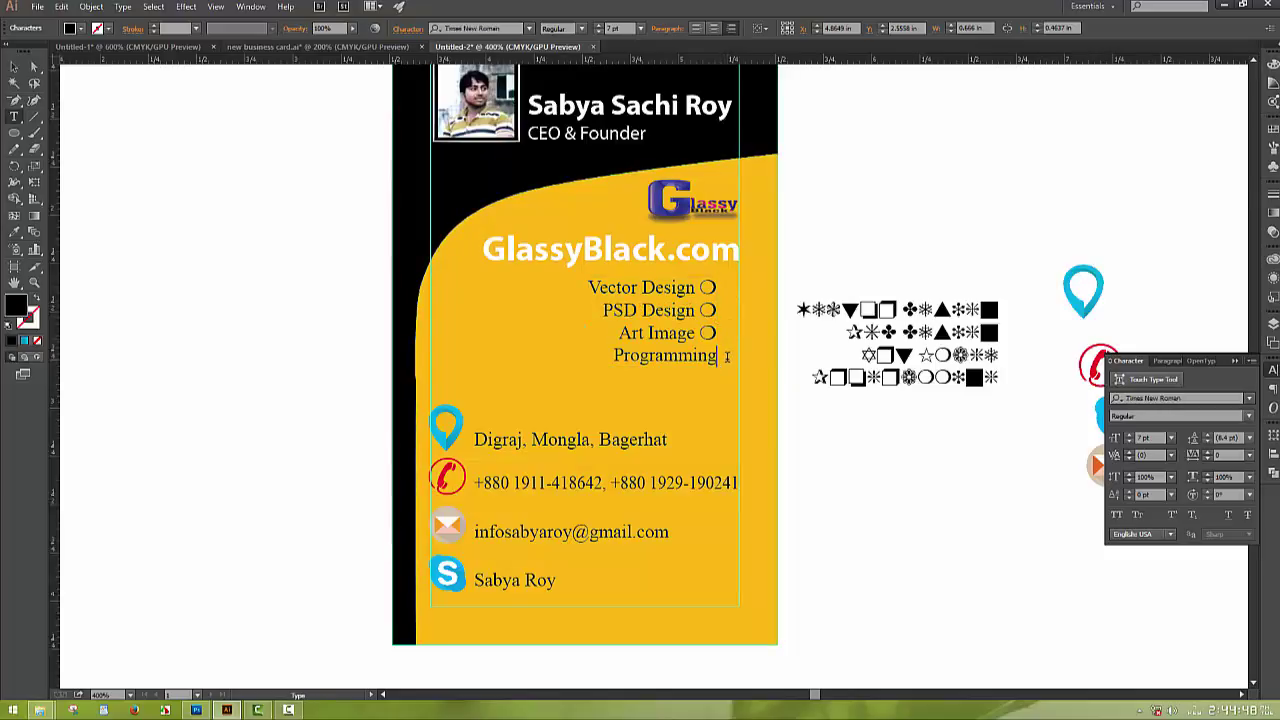
pyautogui.hotkey('ctrl', 'v')
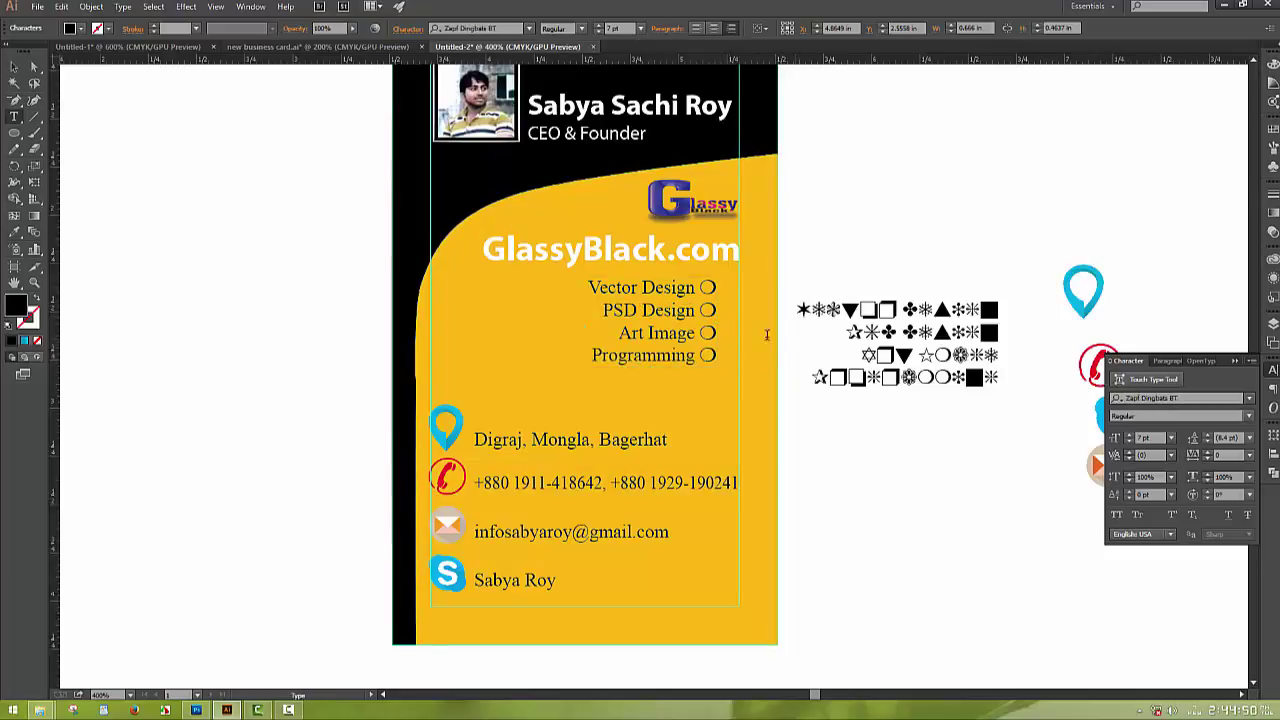
pyautogui.press('Escape')
# Step: Delete the leftover dingbat block and adjust alignment of the web address and services text
pyautogui.click(965, 310)
pyautogui.press('Delete')
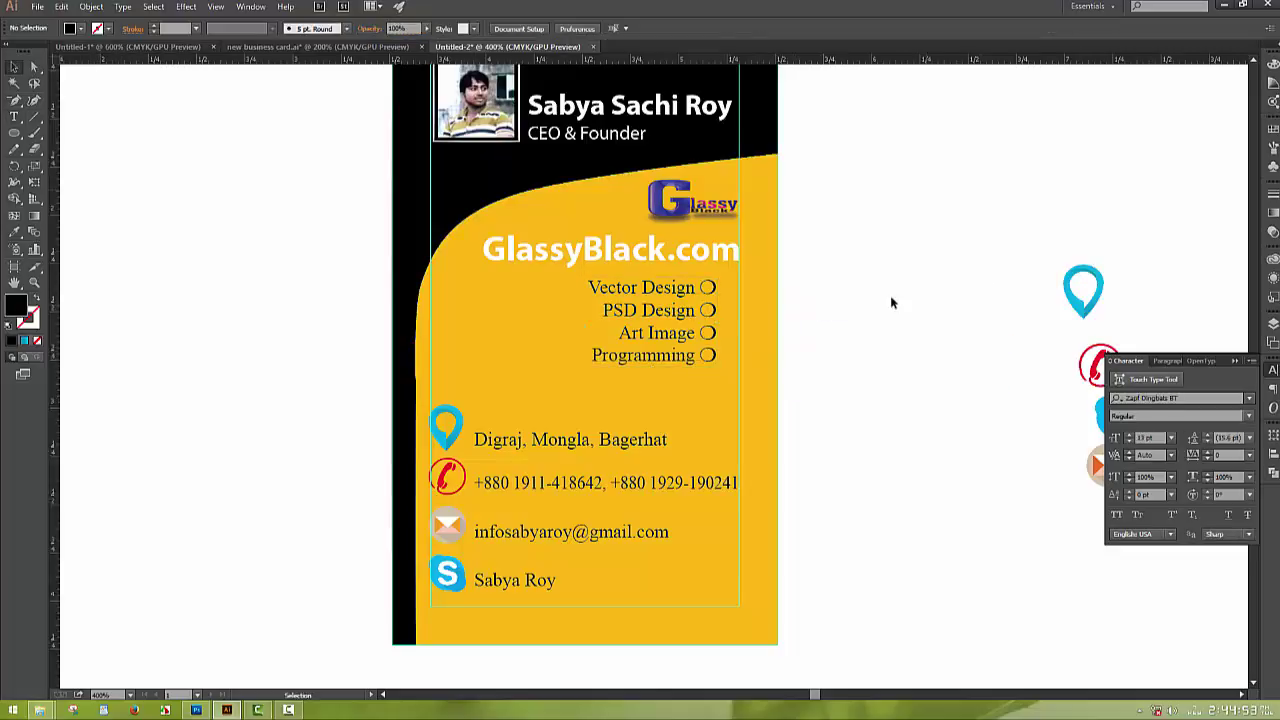
pyautogui.click(716, 295)
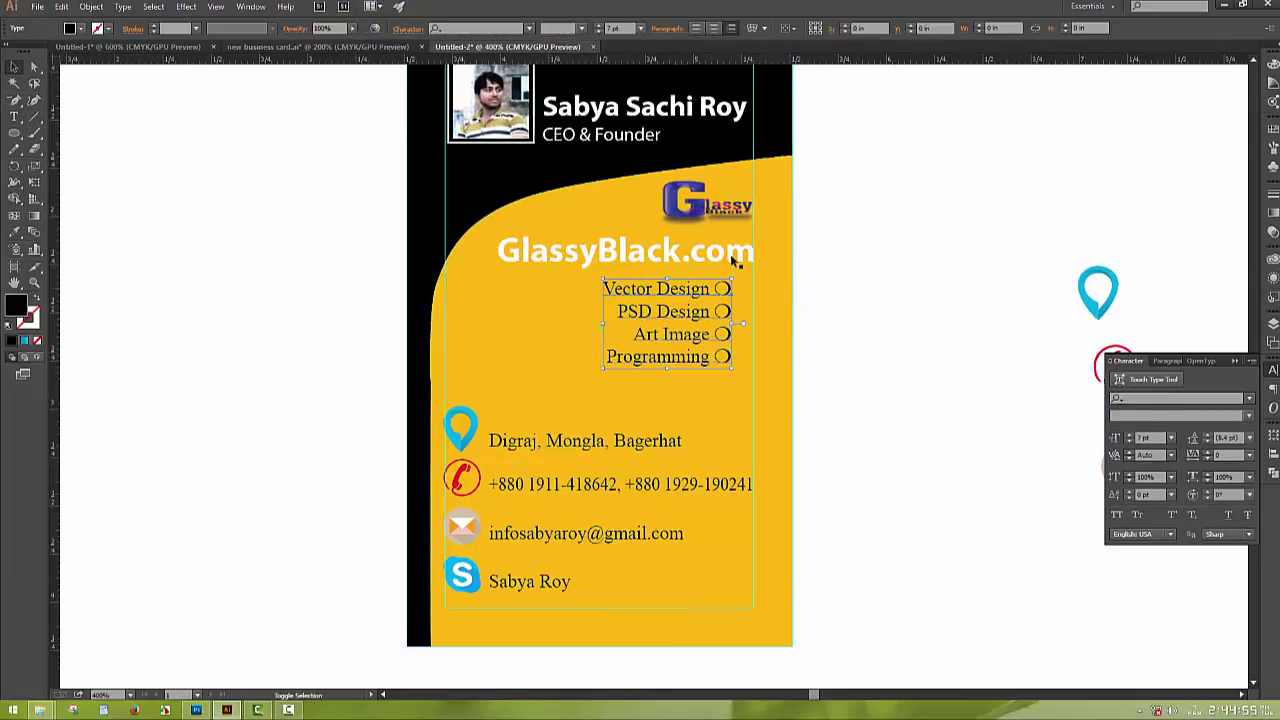
pyautogui.click(1170, 361)
pyautogui.click(1273, 453)
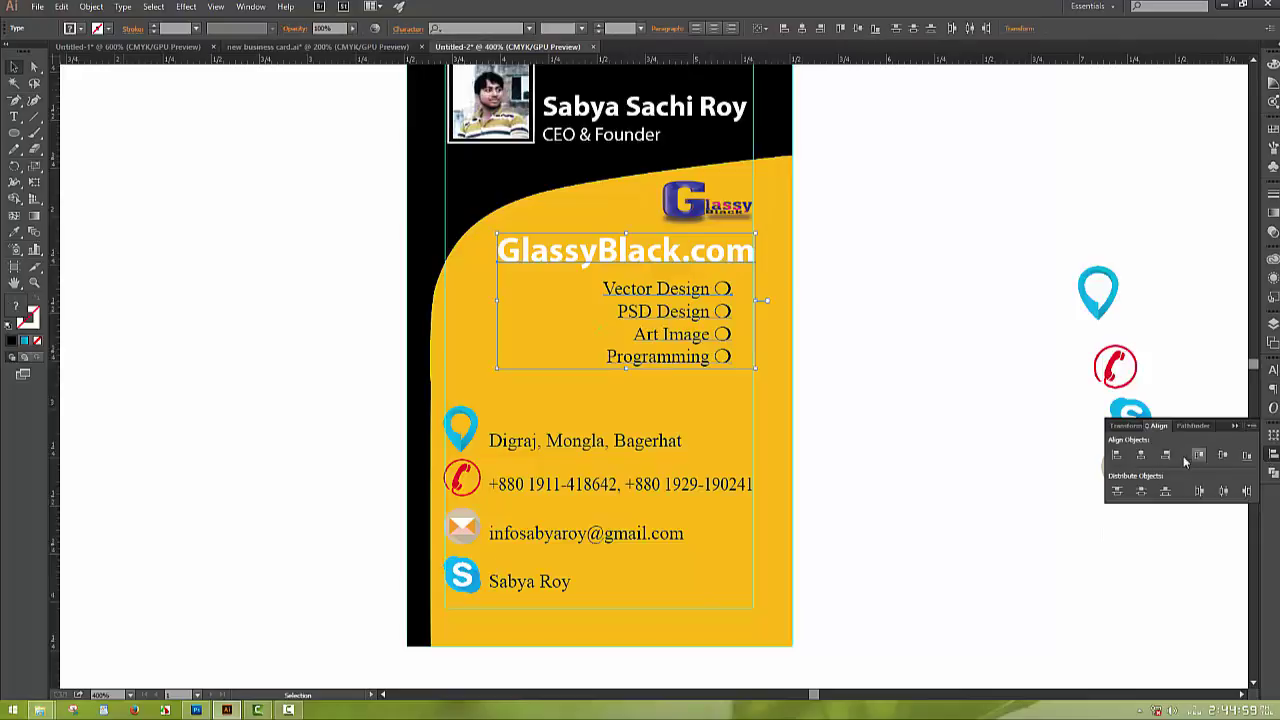
pyautogui.click(997, 358)
# Step: Select the yellow curved panel together with the black background
pyautogui.hscroll(-1, 1000, 345)
pyautogui.hotkey('ctrl', '-')
pyautogui.hotkey('ctrl', '-')
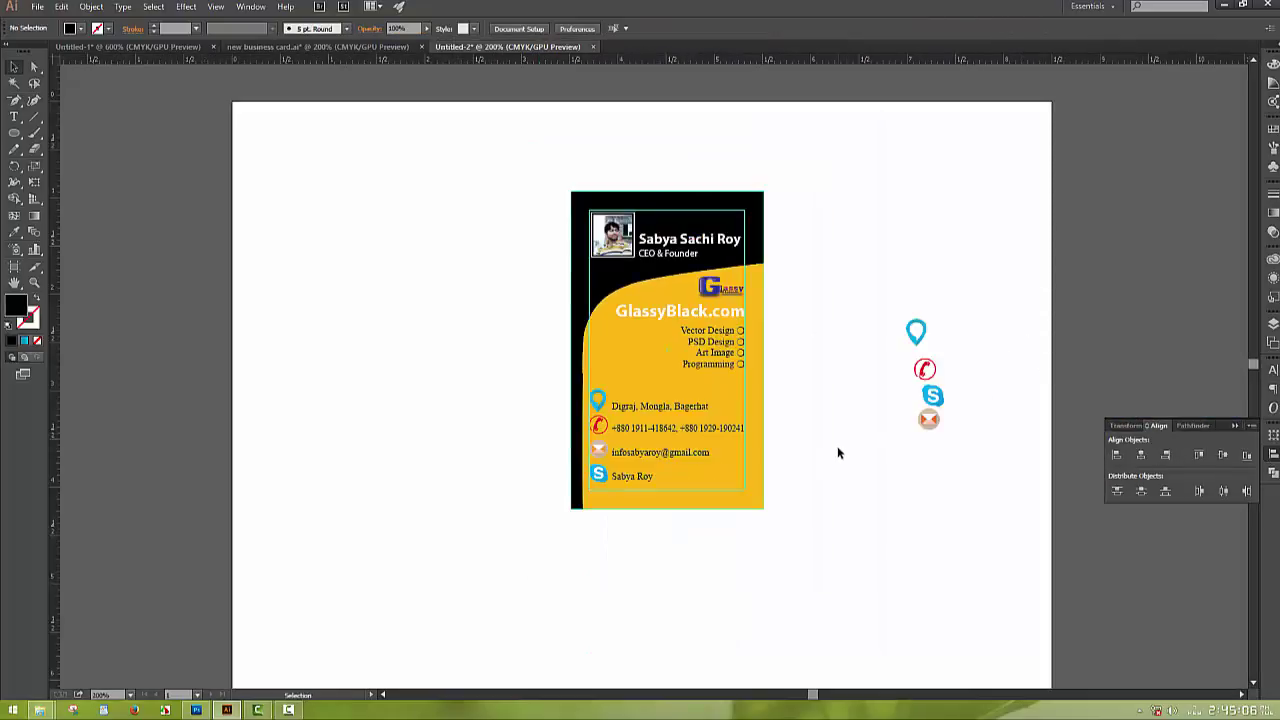
pyautogui.click(735, 366)
pyautogui.click(758, 248)
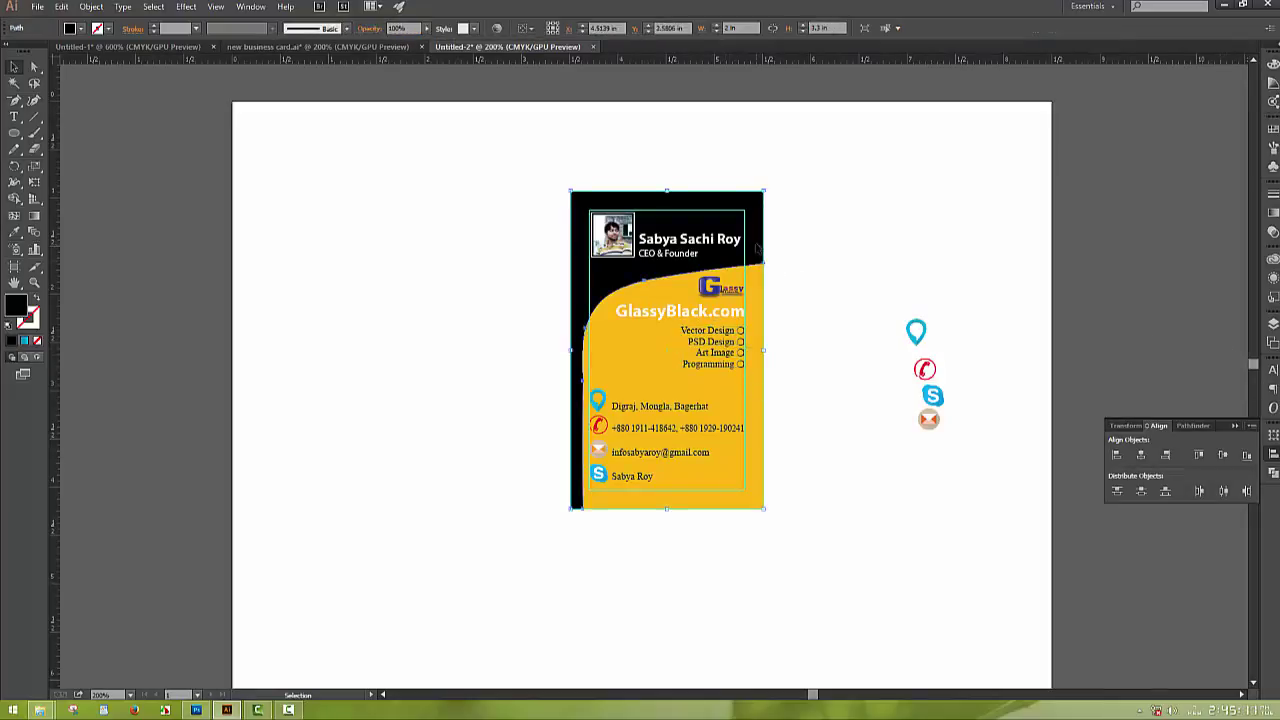
pyautogui.hotkey('ctrl', '+')
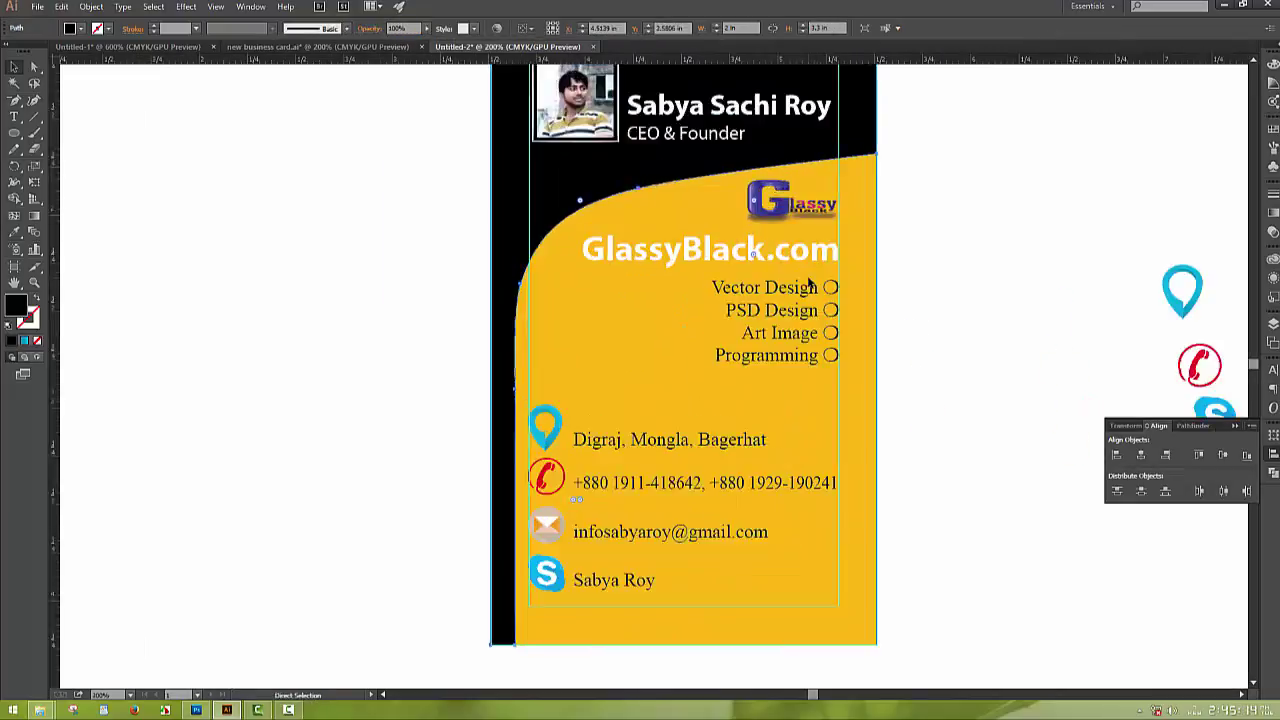
pyautogui.keyDown('shift'); pyautogui.click(614, 181); pyautogui.keyUp('shift')
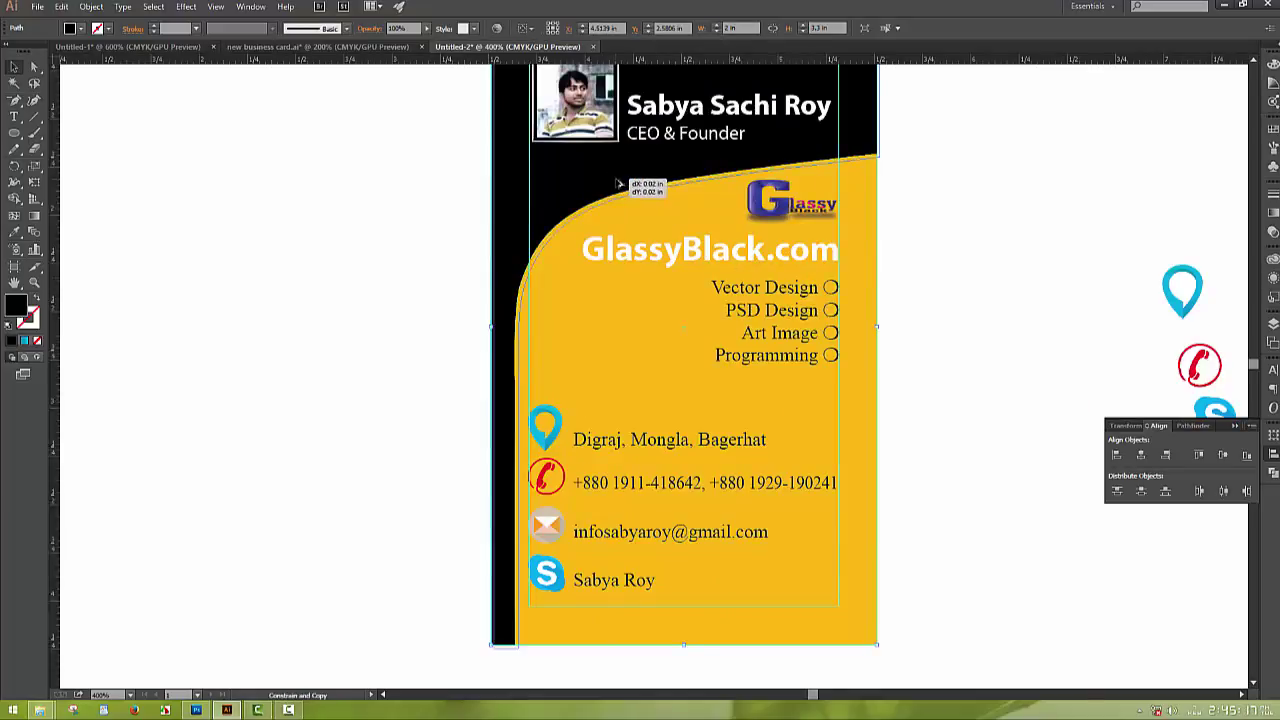
# Step: Fill the black shape behind the yellow panel with about 44% K gray
pyautogui.press('a')
pyautogui.keyDown('shift'); pyautogui.click(693, 318); pyautogui.keyUp('shift')
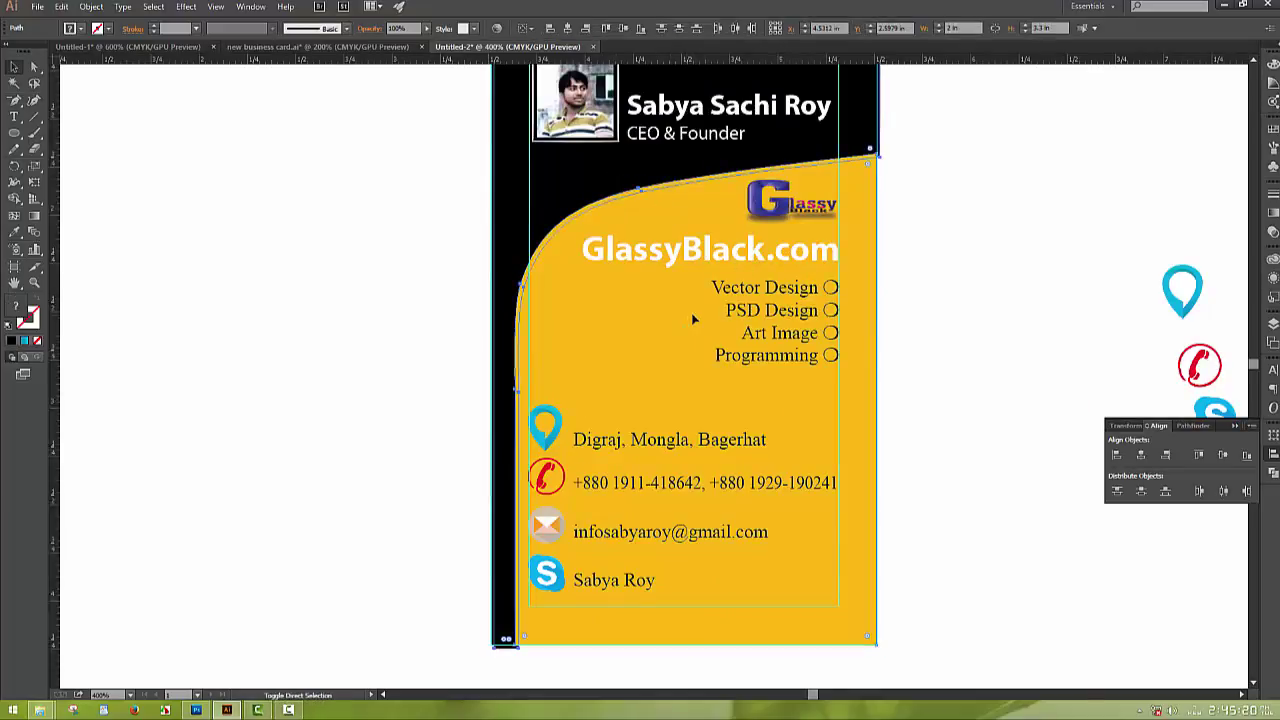
pyautogui.press('v')
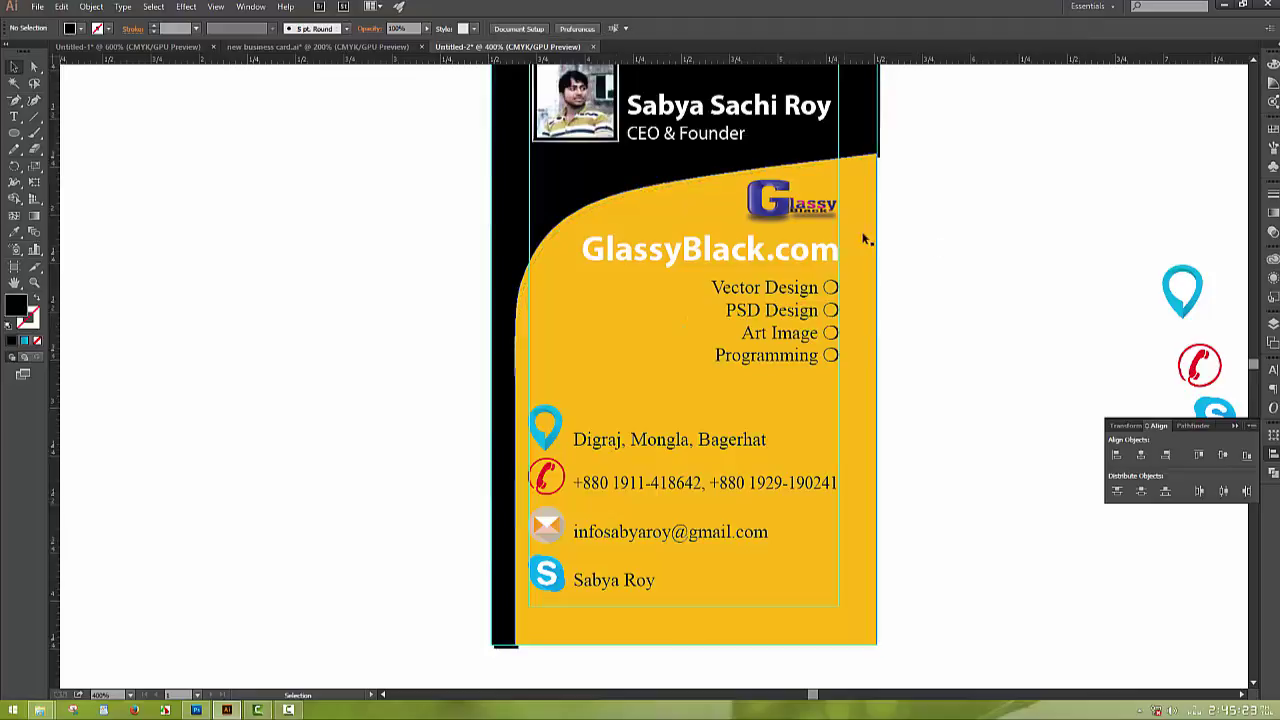
pyautogui.click(862, 236)
pyautogui.scroll(1, 930, 165)
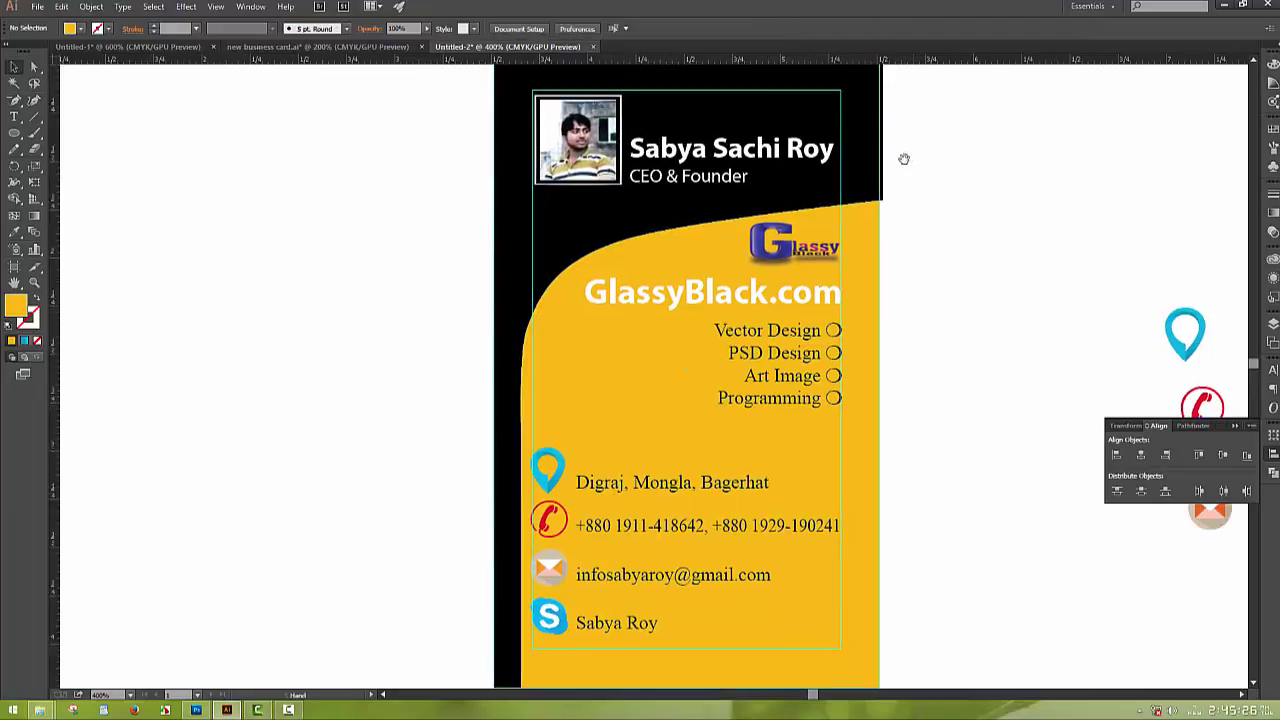
pyautogui.click(878, 150)
pyautogui.click(1275, 80)
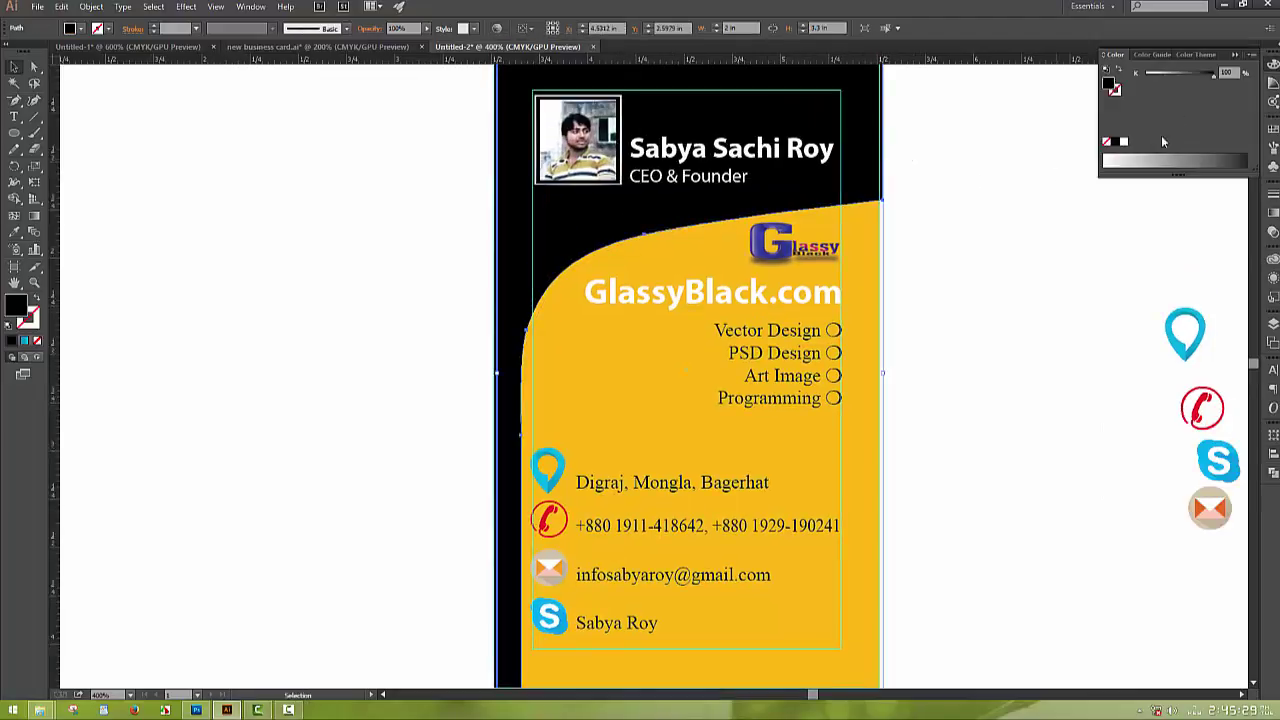
pyautogui.click(1172, 76)
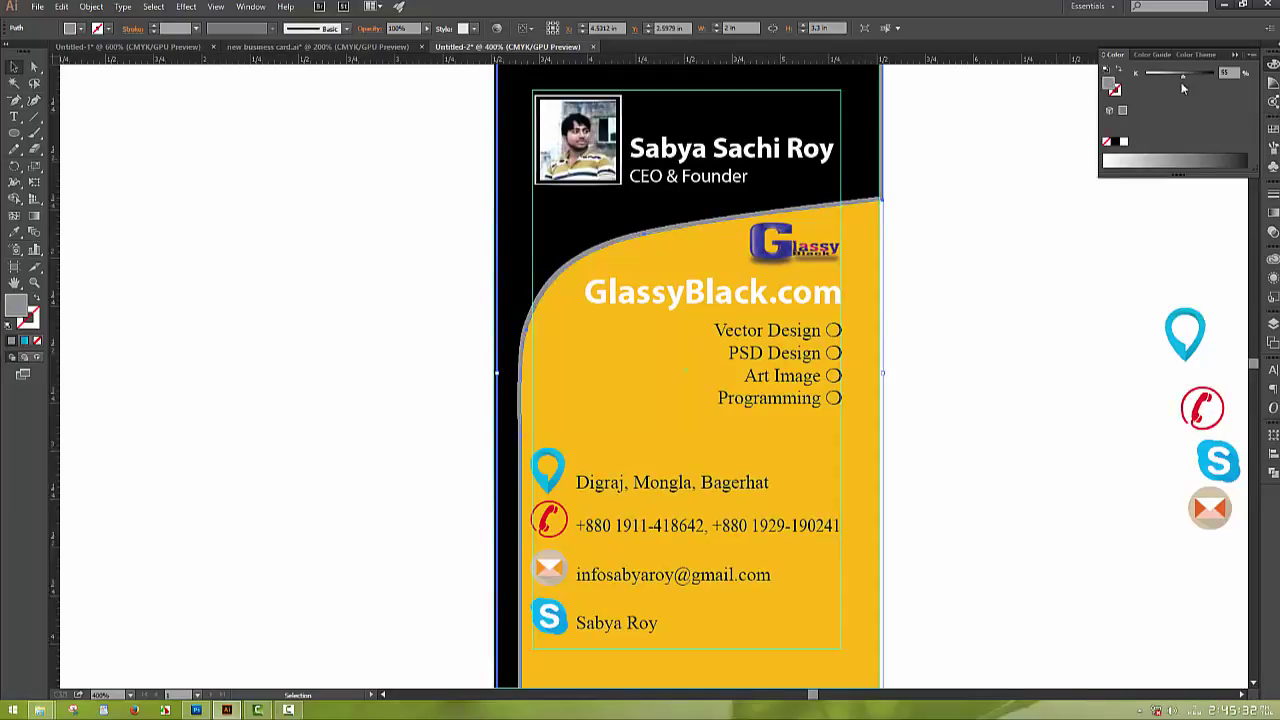
pyautogui.click(878, 255)
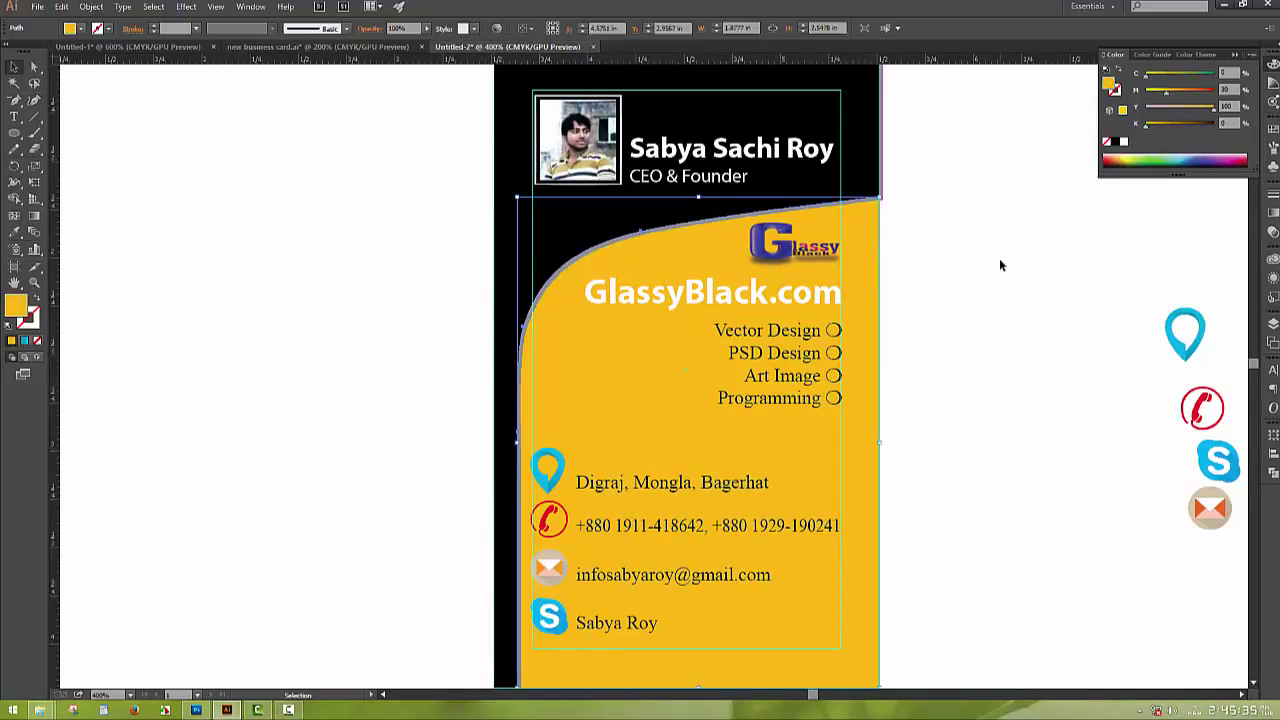
pyautogui.click(157, 217)
pyautogui.scroll(-2, 163, 283)
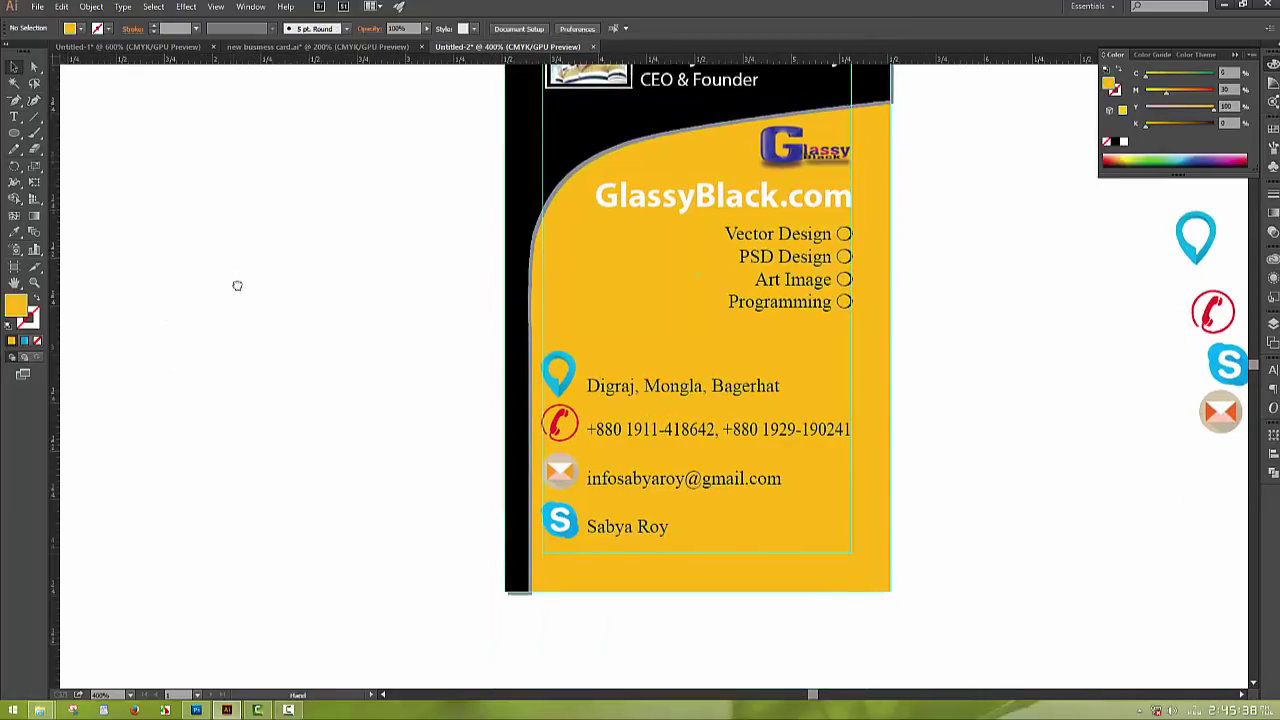
pyautogui.scroll(4, 237, 286)
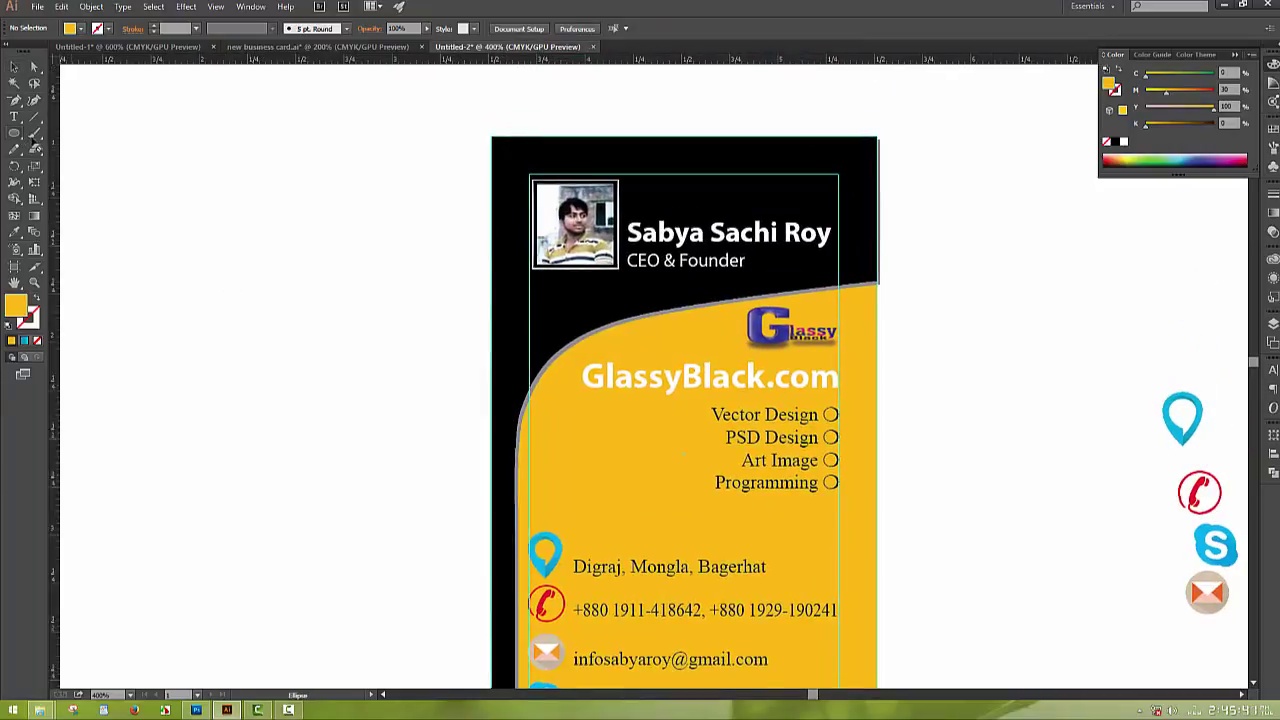
pyautogui.moveTo(27, 137); pyautogui.dragTo(45, 137)
pyautogui.click(260, 222)
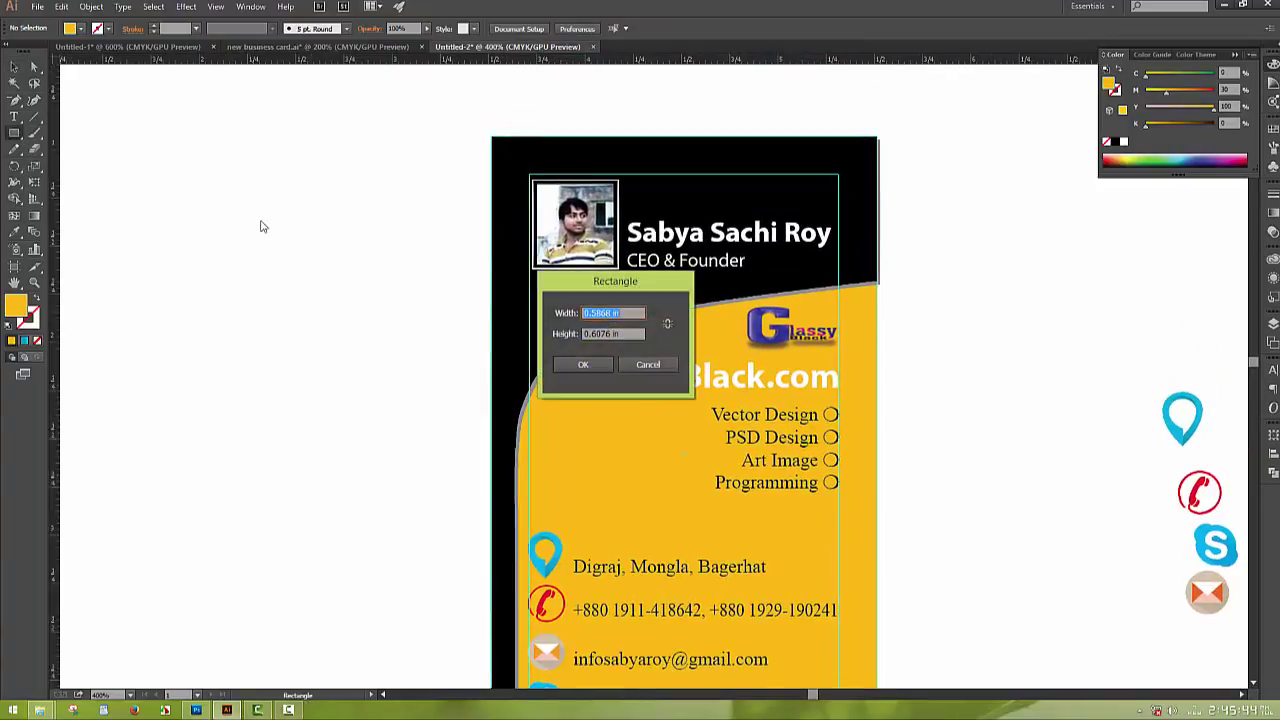
pyautogui.write('2')
pyautogui.press('Tab')
pyautogui.write('3')
pyautogui.press('Return')
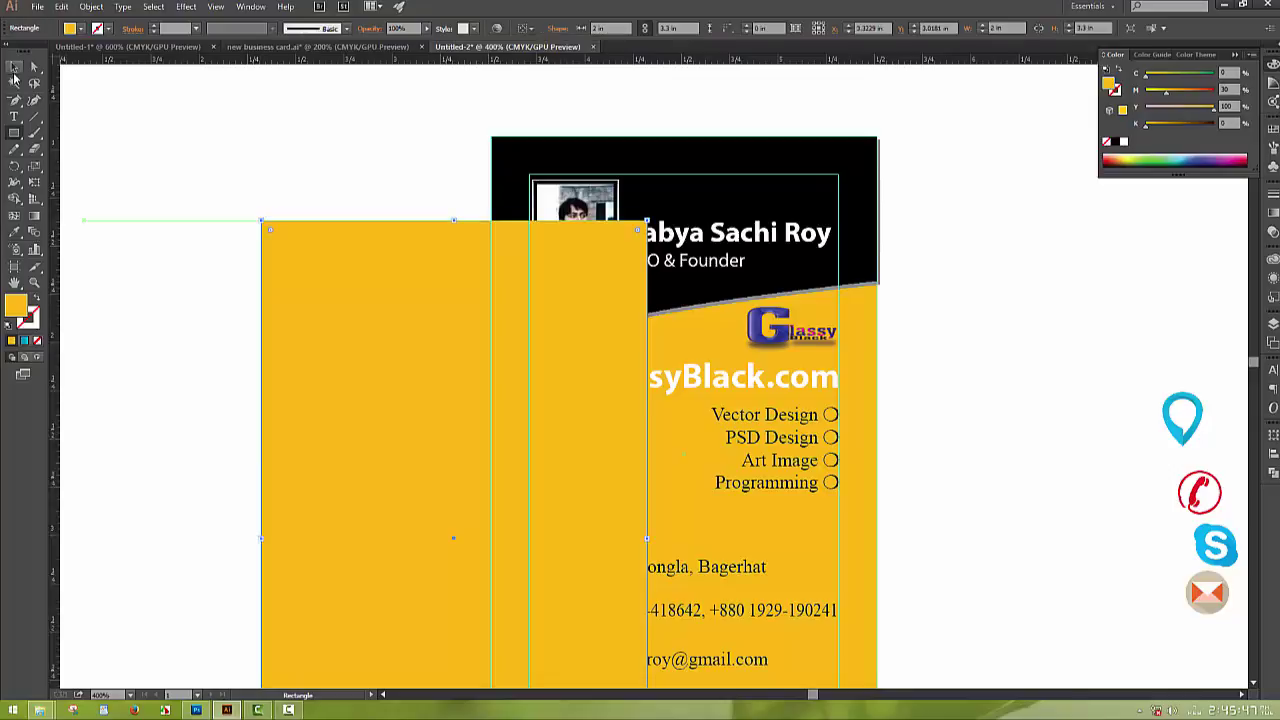
pyautogui.press('v')
pyautogui.keyDown('shift'); pyautogui.click(771, 161); pyautogui.keyUp('shift')
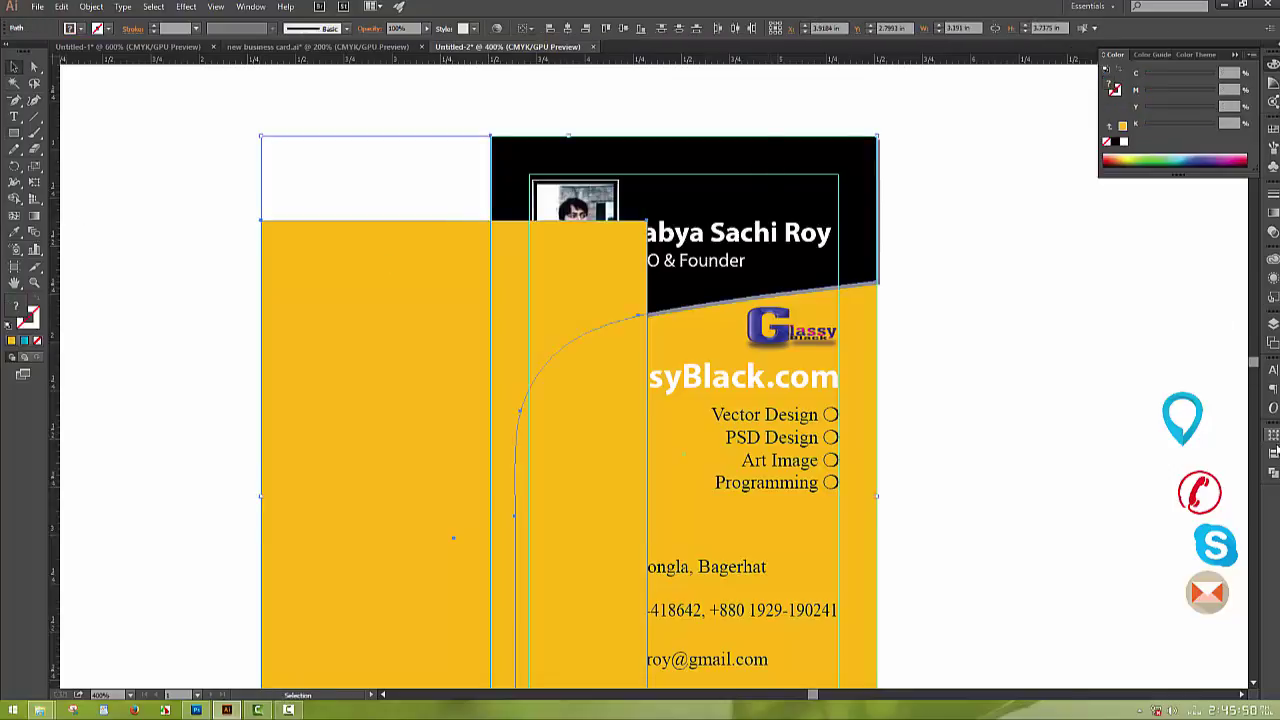
pyautogui.click(1272, 455)
pyautogui.click(1200, 455)
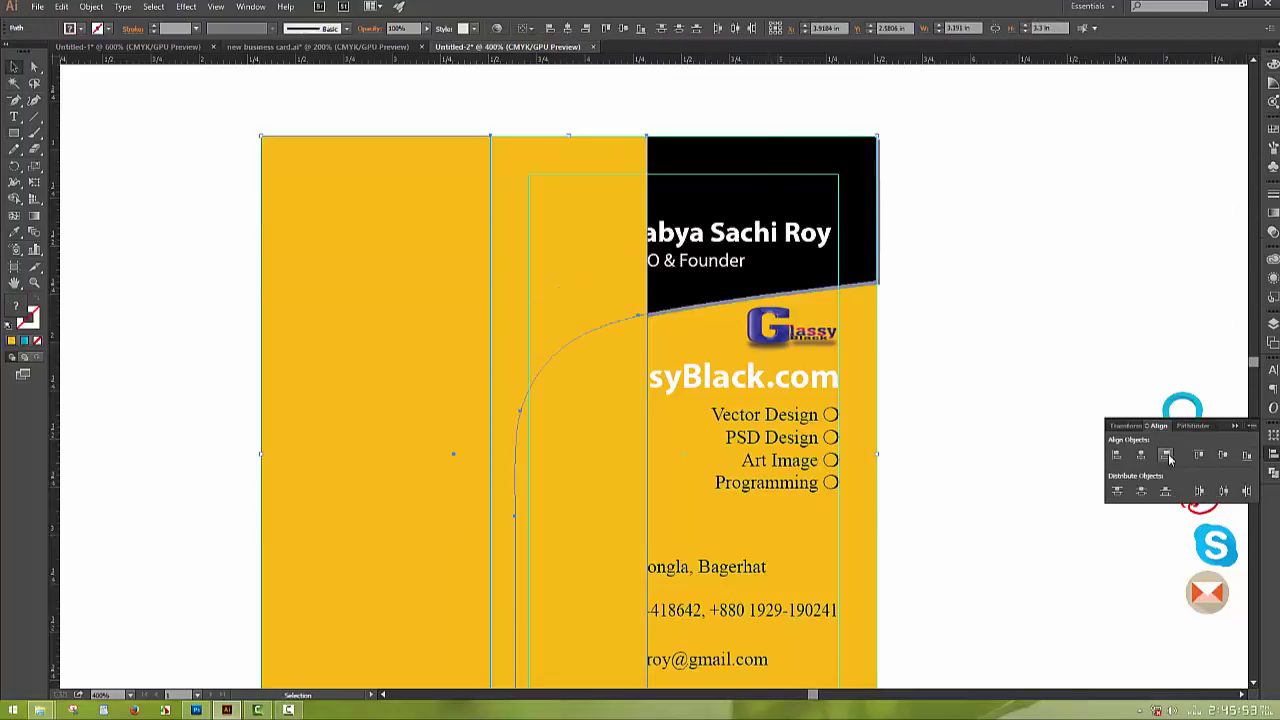
pyautogui.click(872, 160)
pyautogui.moveTo(880, 150); pyautogui.dragTo(860, 300)
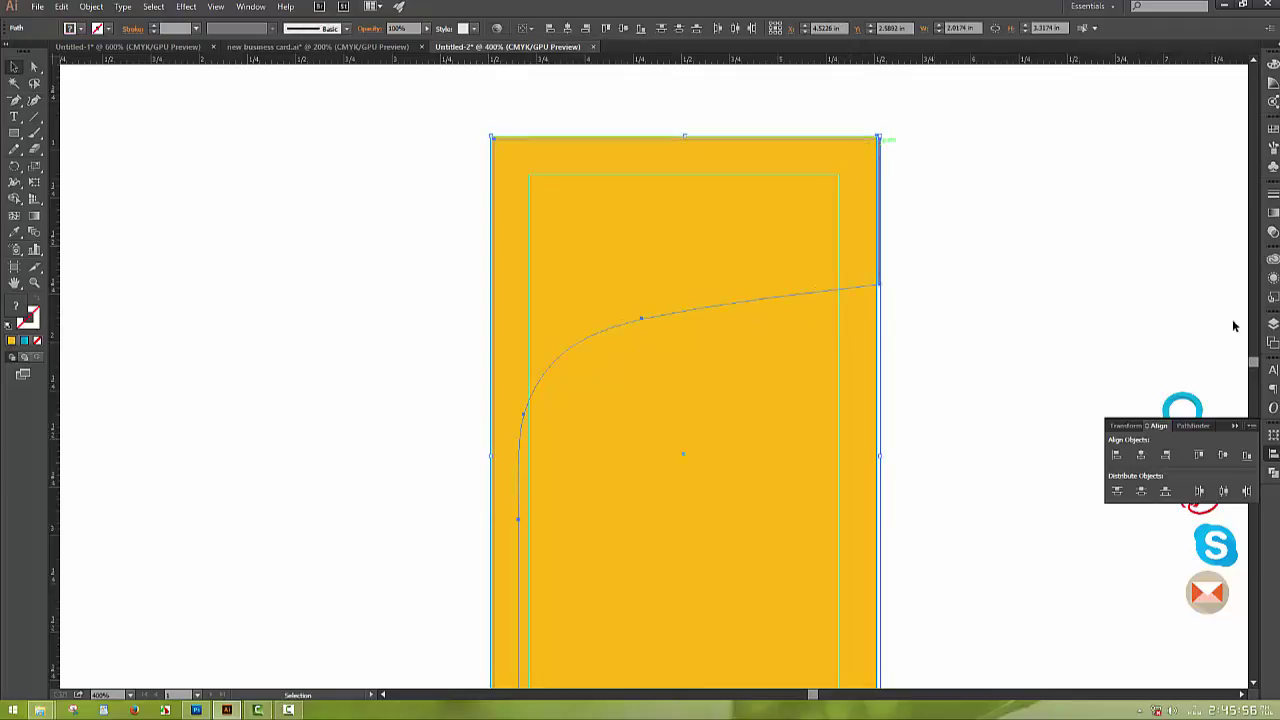
pyautogui.click(1193, 425)
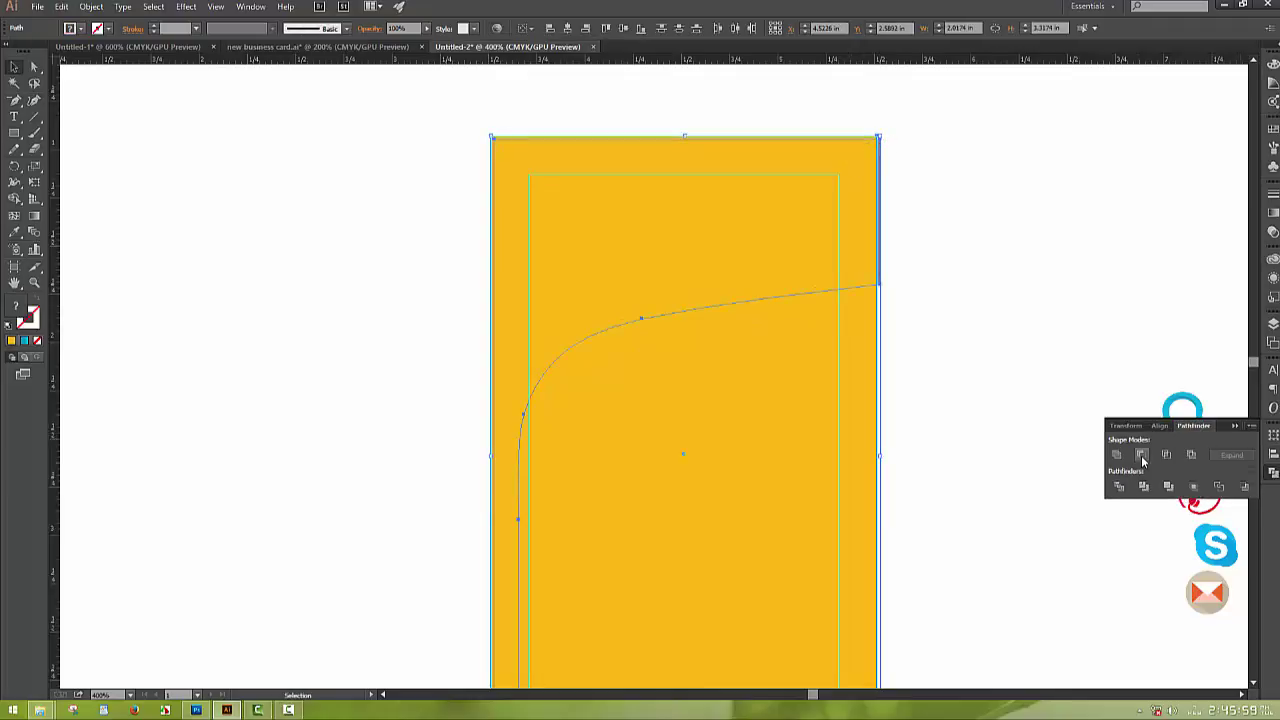
pyautogui.click(1142, 455)
pyautogui.hotkey('ctrl', 'z')
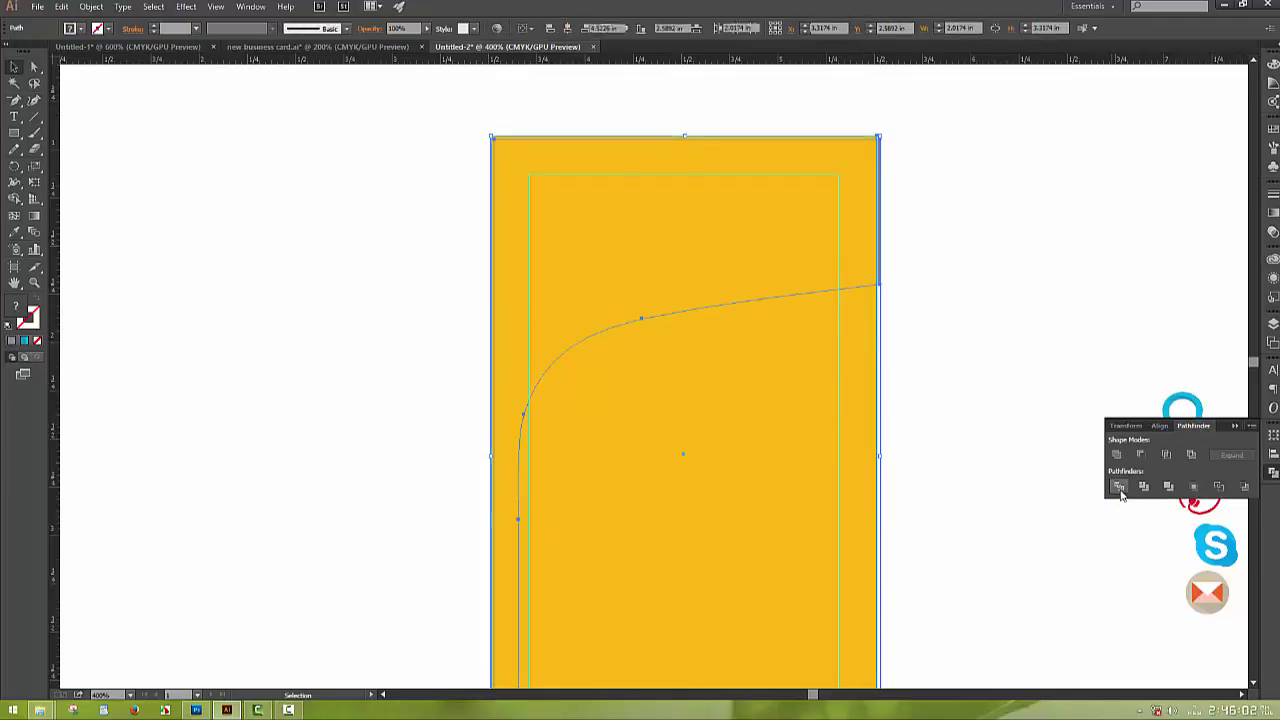
pyautogui.rightClick(871, 234)
pyautogui.click(905, 307)
pyautogui.click(1040, 234)
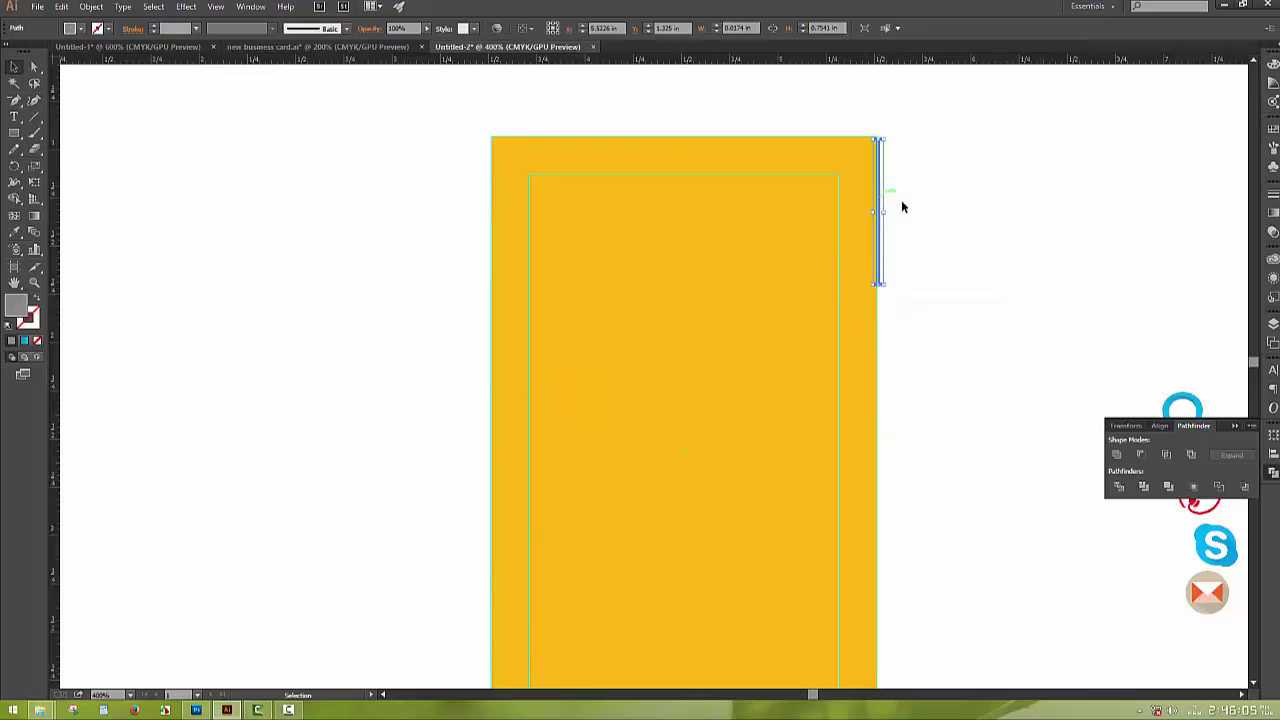
pyautogui.click(826, 165)
pyautogui.press('Delete')
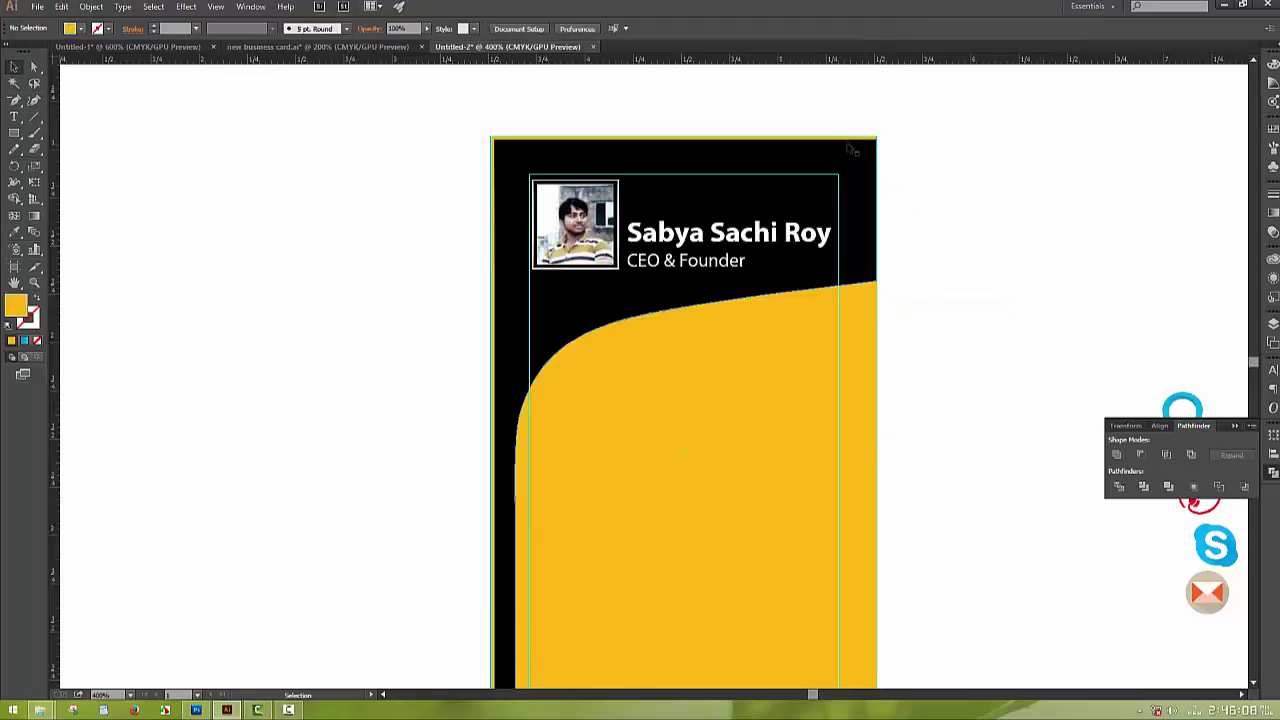
# Step: Check what lies under the yellow curved panel by moving it aside, then undo the move
pyautogui.scroll(-5, 723, 236)
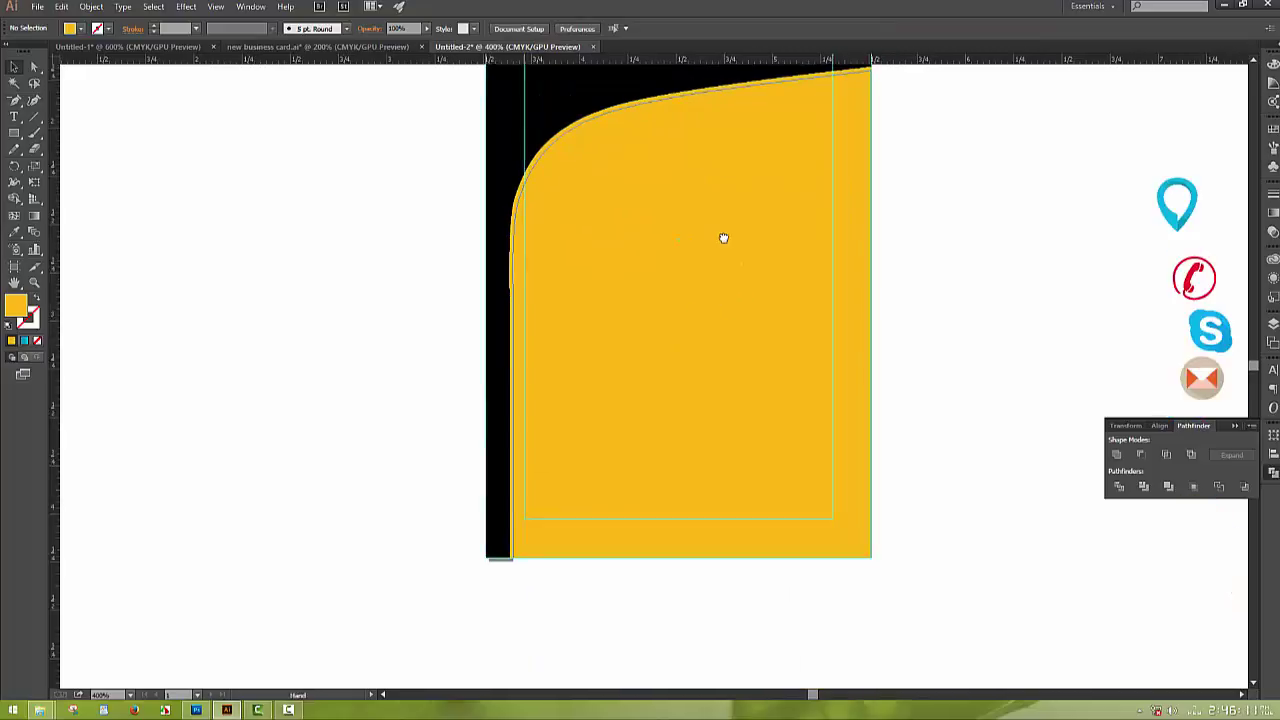
pyautogui.click(579, 126)
pyautogui.click(981, 213)
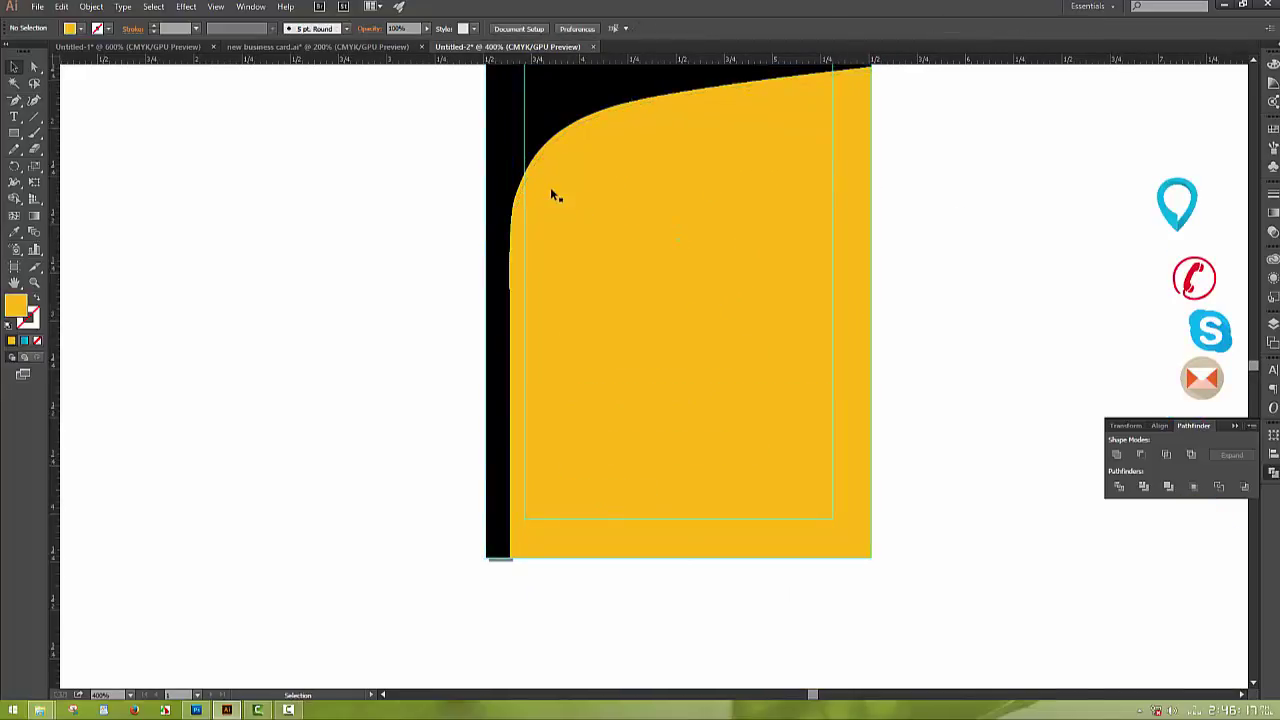
pyautogui.click(526, 177)
pyautogui.click(535, 177)
pyautogui.moveTo(531, 547); pyautogui.dragTo(579, 540)
pyautogui.hotkey('ctrl', 'z')
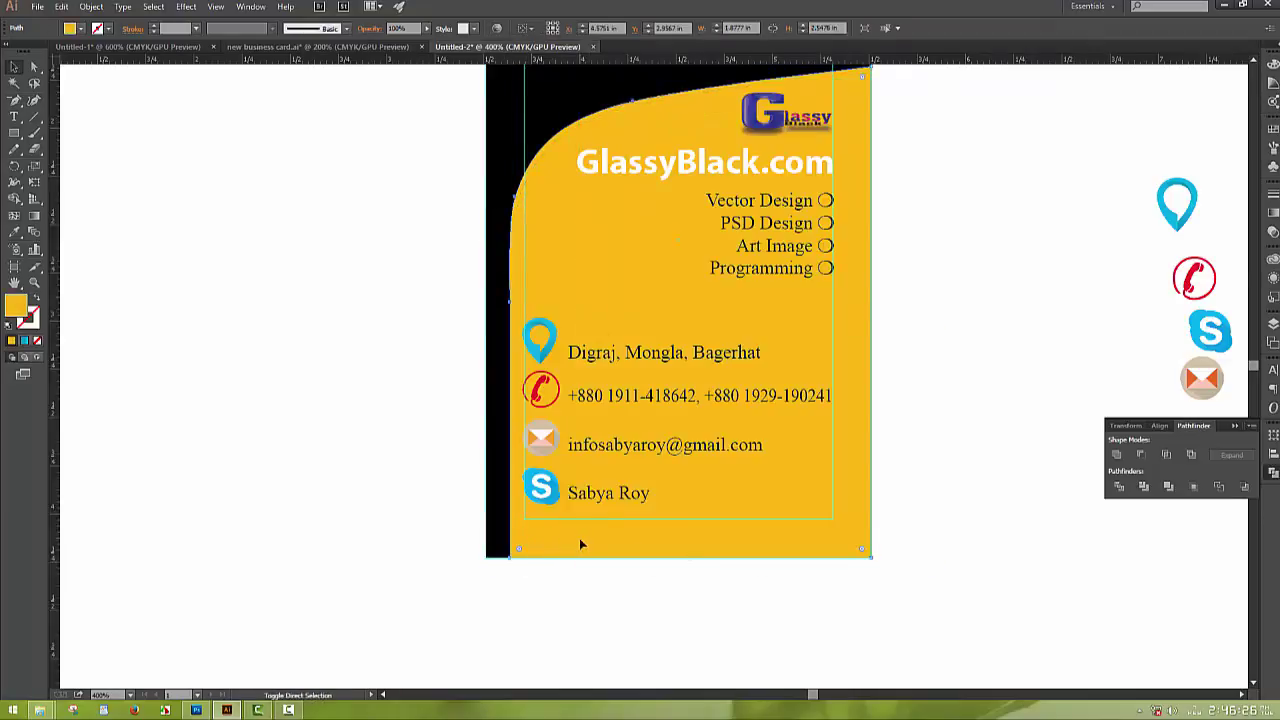
pyautogui.click(588, 585)
# Step: Bring the yellow panel in front of the text, checking beneath it with moves that are undone
pyautogui.scroll(2, 920, 240)
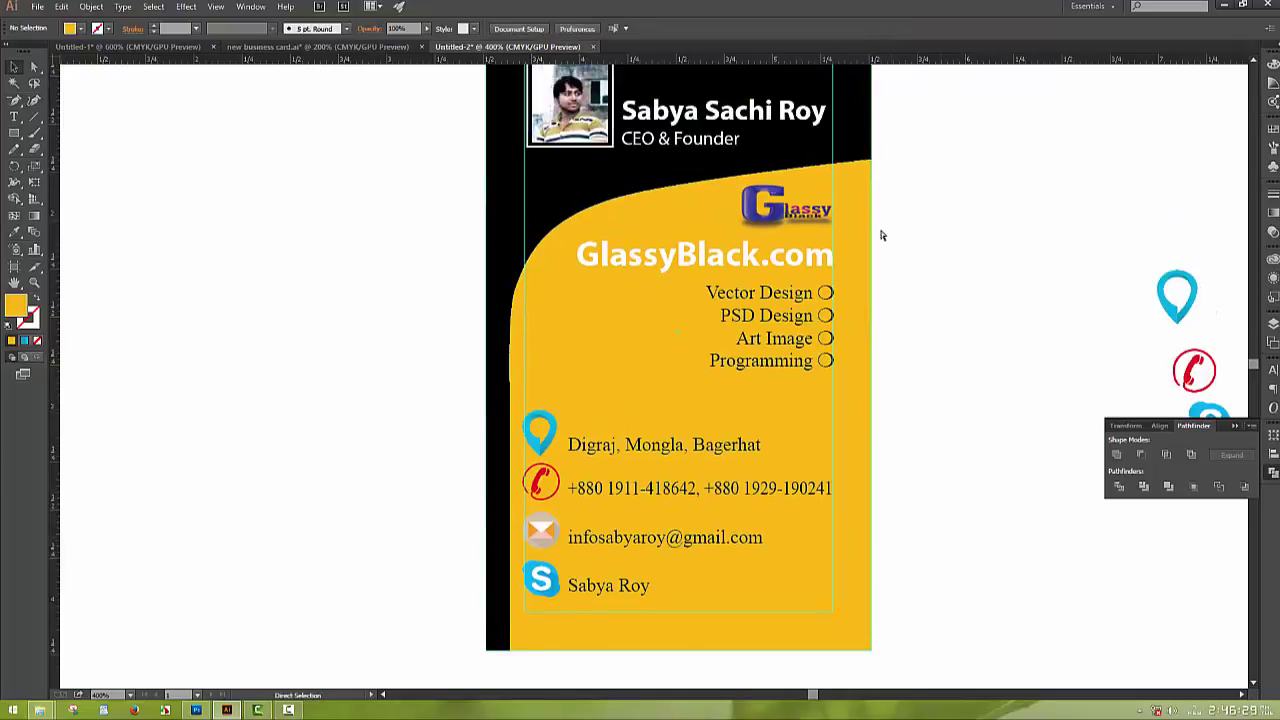
pyautogui.moveTo(845, 170); pyautogui.dragTo(923, 228)
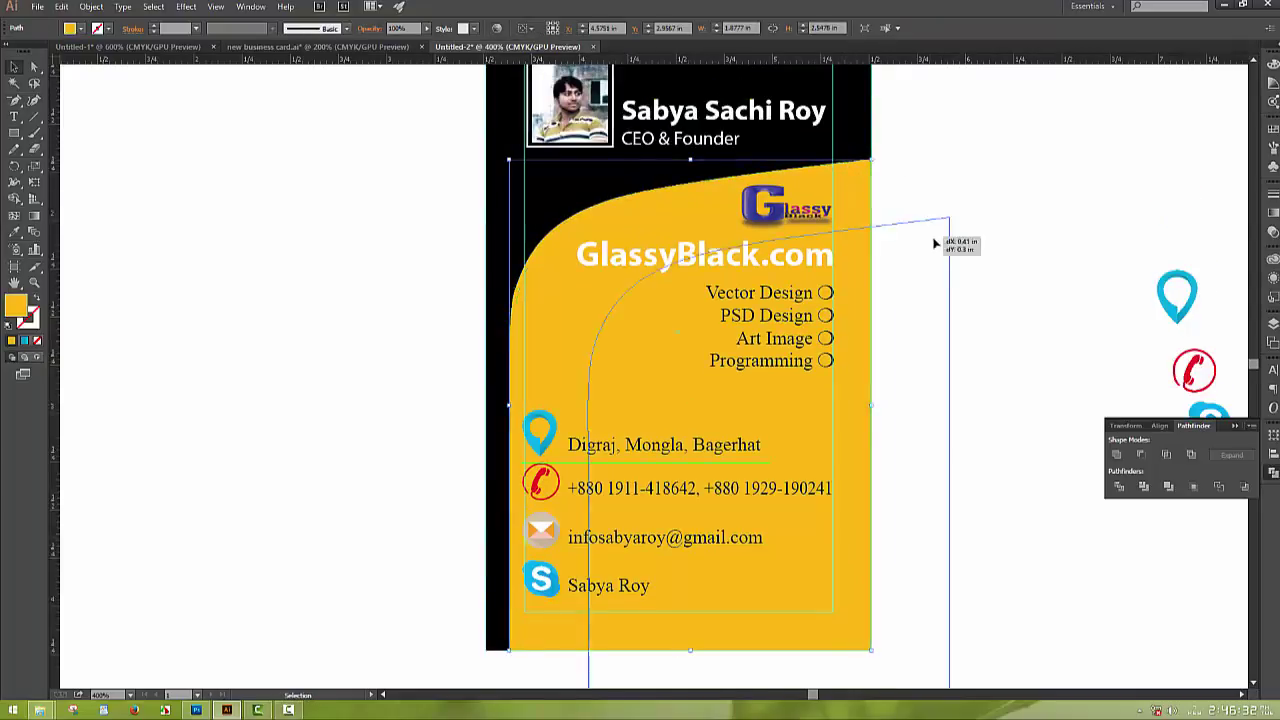
pyautogui.hotkey('ctrl', 'z')
pyautogui.hotkey('ctrl', 'shift', ']')
pyautogui.click(923, 195)
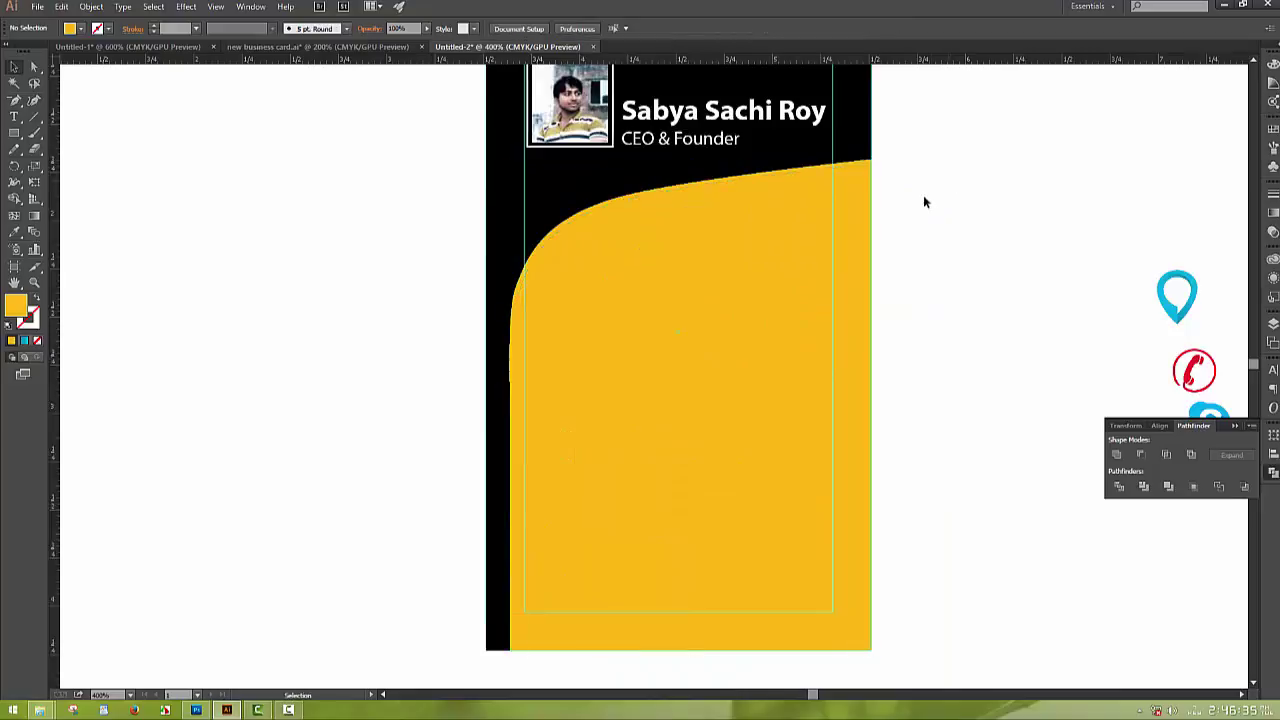
pyautogui.click(589, 214)
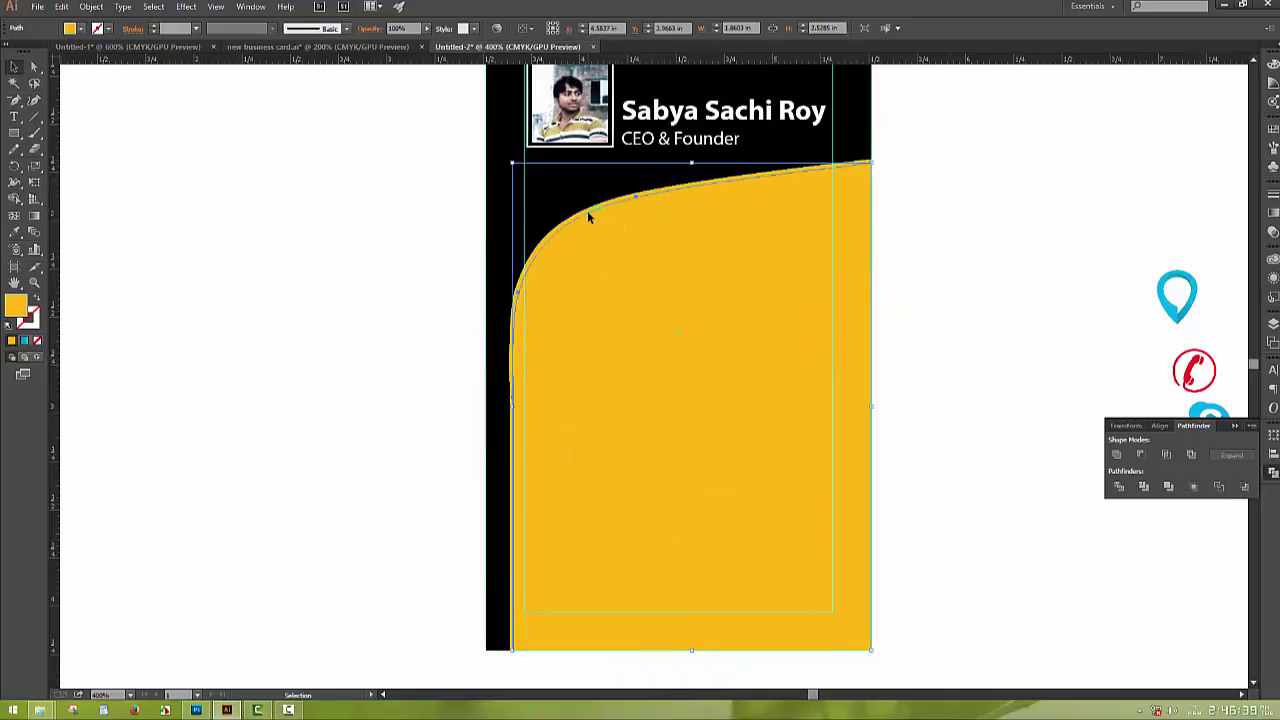
pyautogui.moveTo(589, 217); pyautogui.dragTo(631, 272)
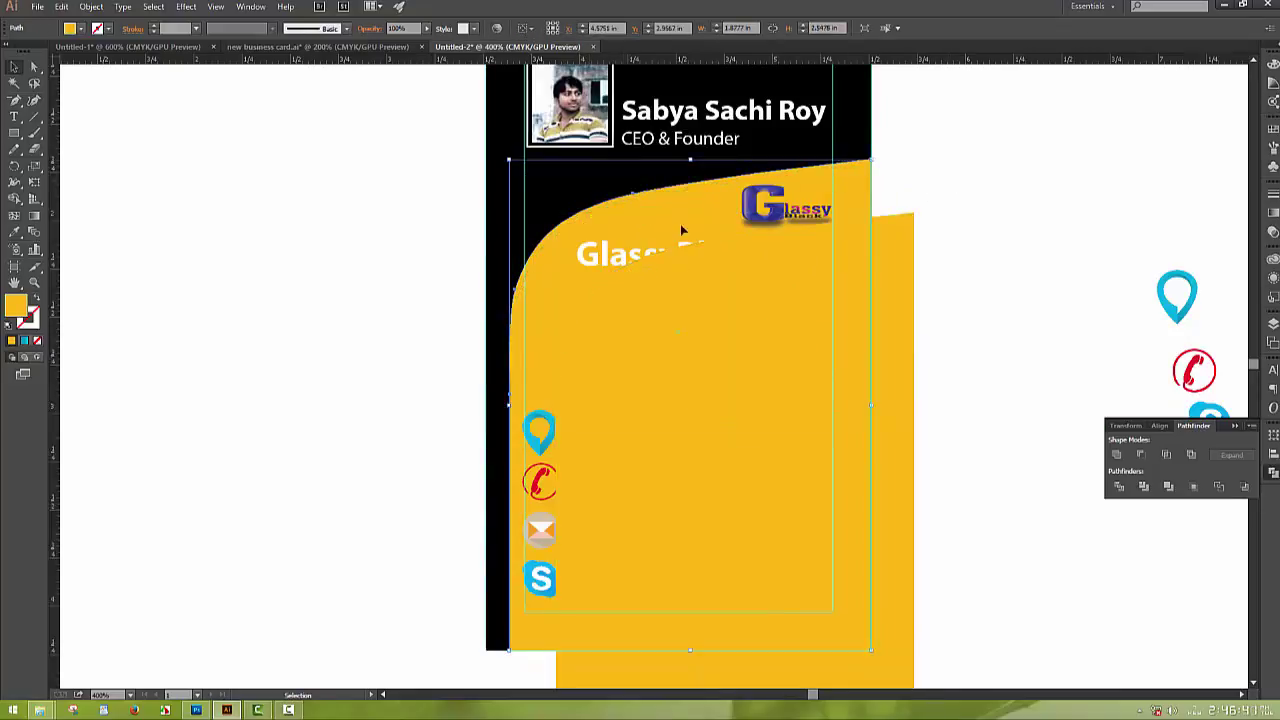
pyautogui.hotkey('ctrl', 'z')
# Step: Bring a yellow shape over the whole card and drag the curve copies and black shape aside
pyautogui.press('a')
pyautogui.scroll(2, 990, 260)
pyautogui.press('v')
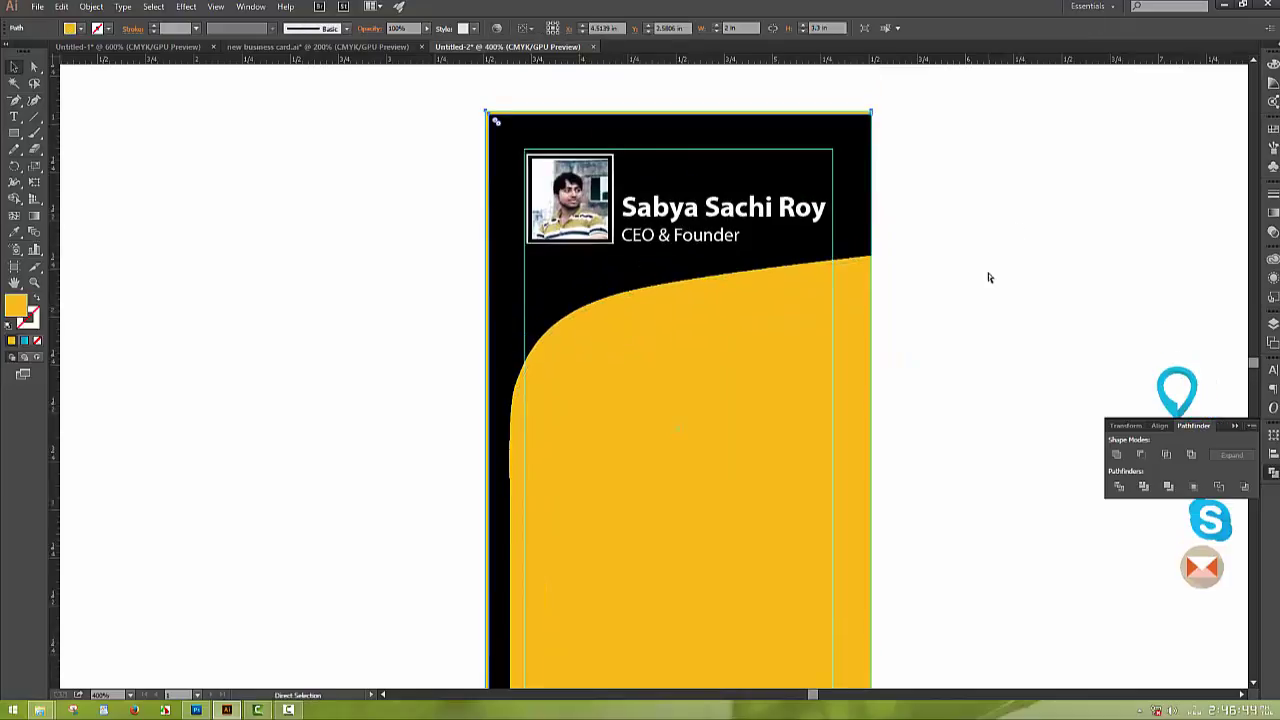
pyautogui.hotkey('ctrl', 'shift', ']')
pyautogui.click(949, 263)
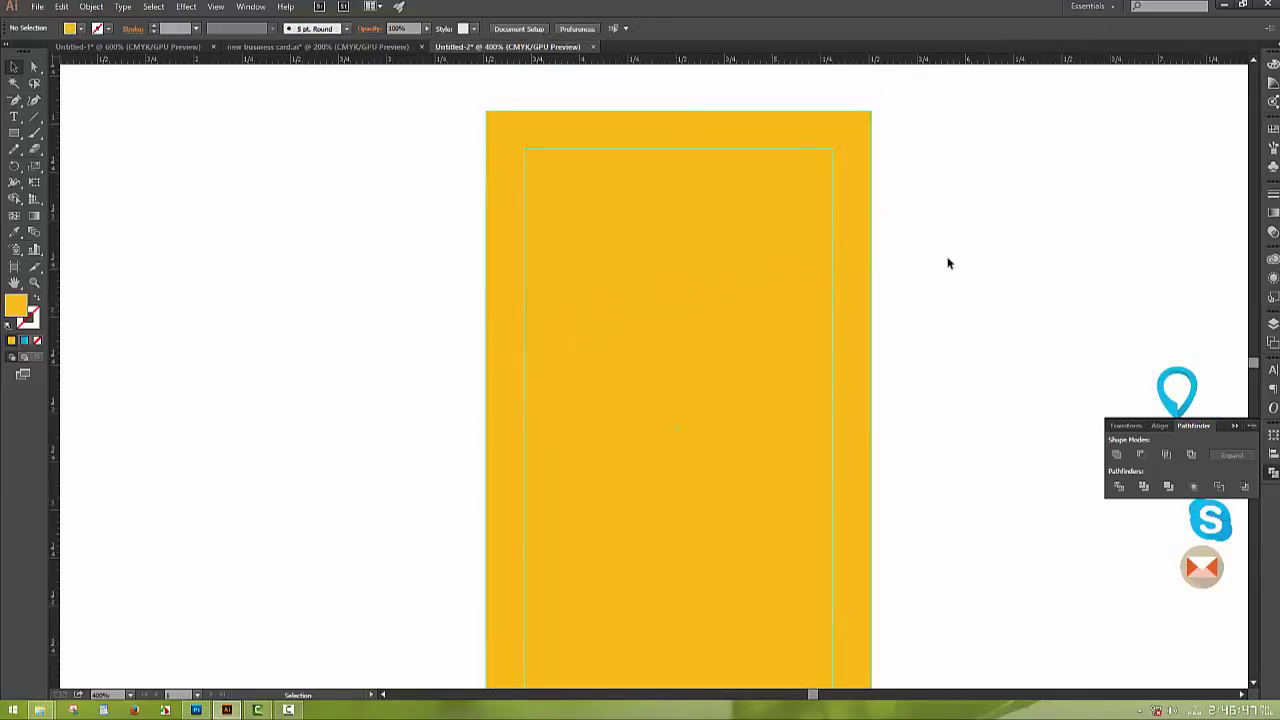
pyautogui.moveTo(846, 200); pyautogui.dragTo(453, 221)
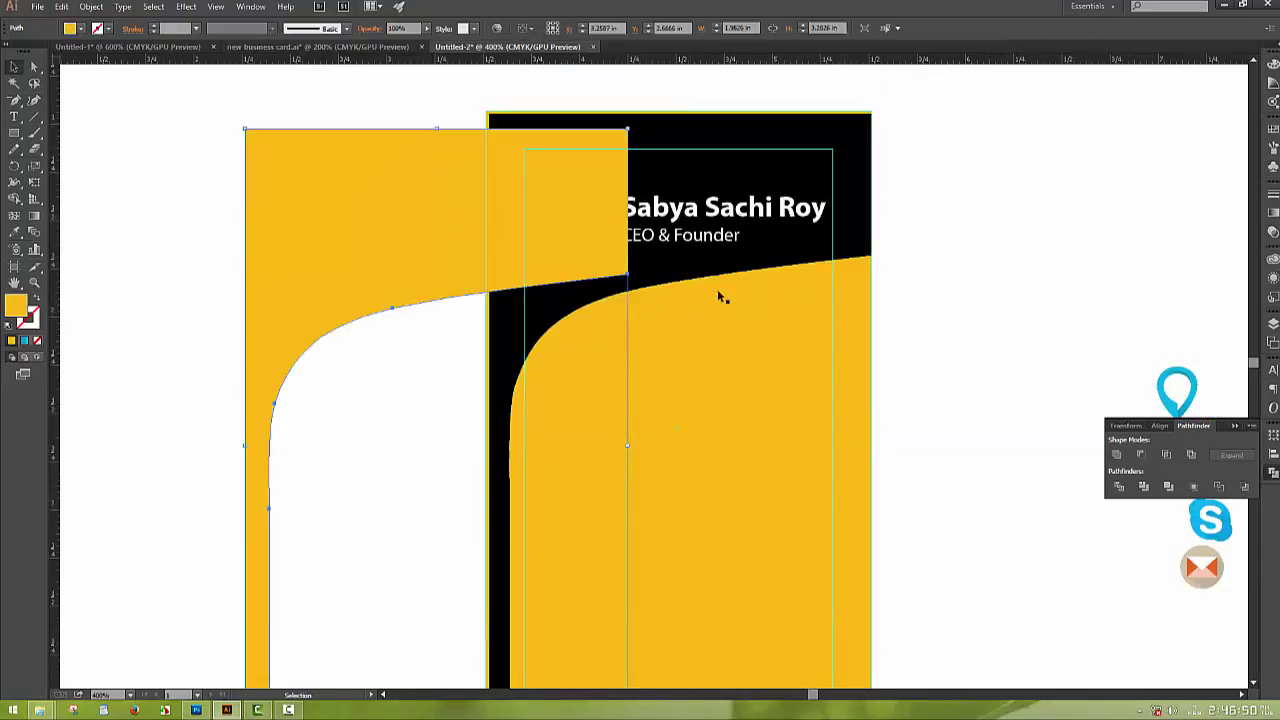
pyautogui.moveTo(855, 280); pyautogui.dragTo(955, 390)
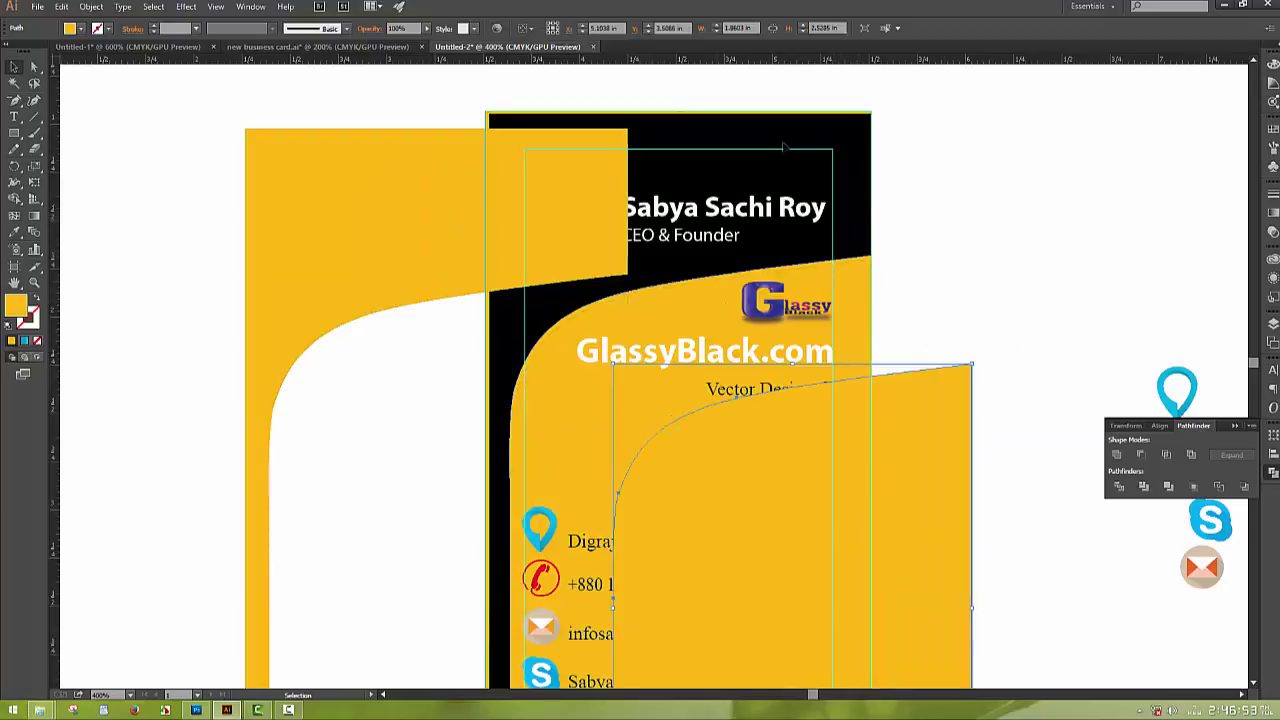
pyautogui.moveTo(898, 130); pyautogui.dragTo(781, 125)
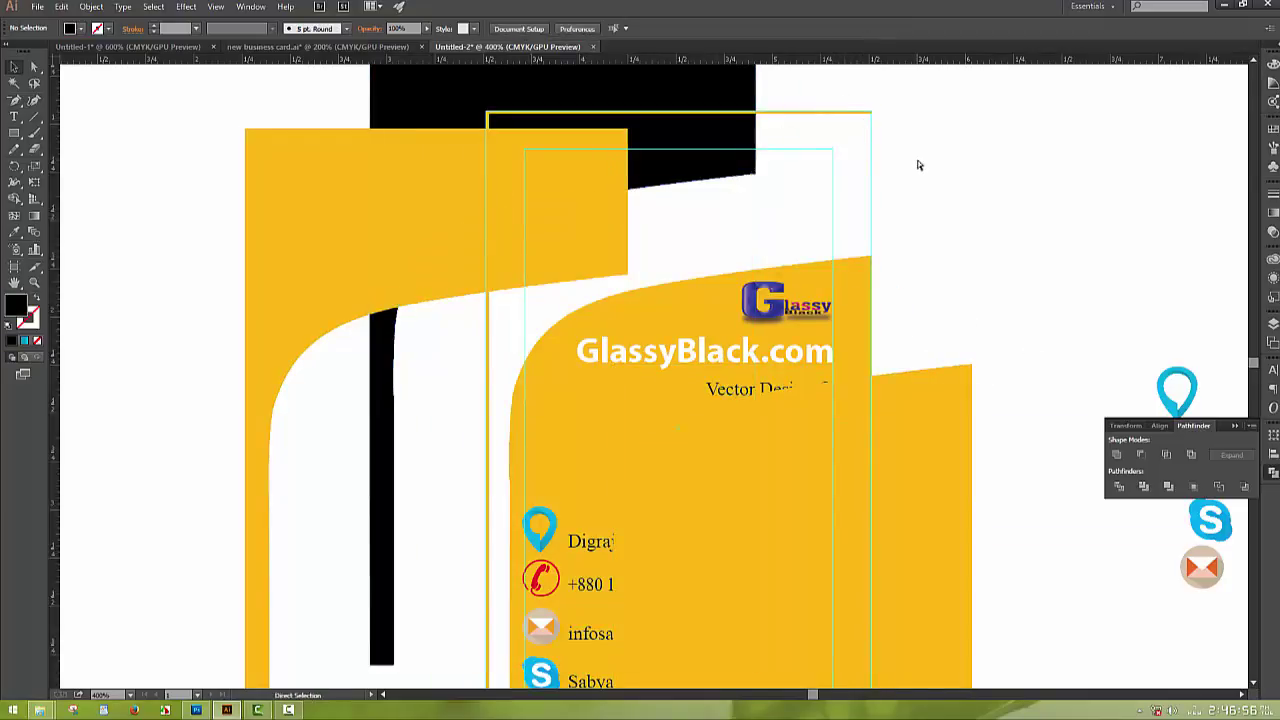
# Step: Restore the yellow card rectangle and split it along the curve, checking the right-edge strip
pyautogui.hotkey('ctrl', 'z')
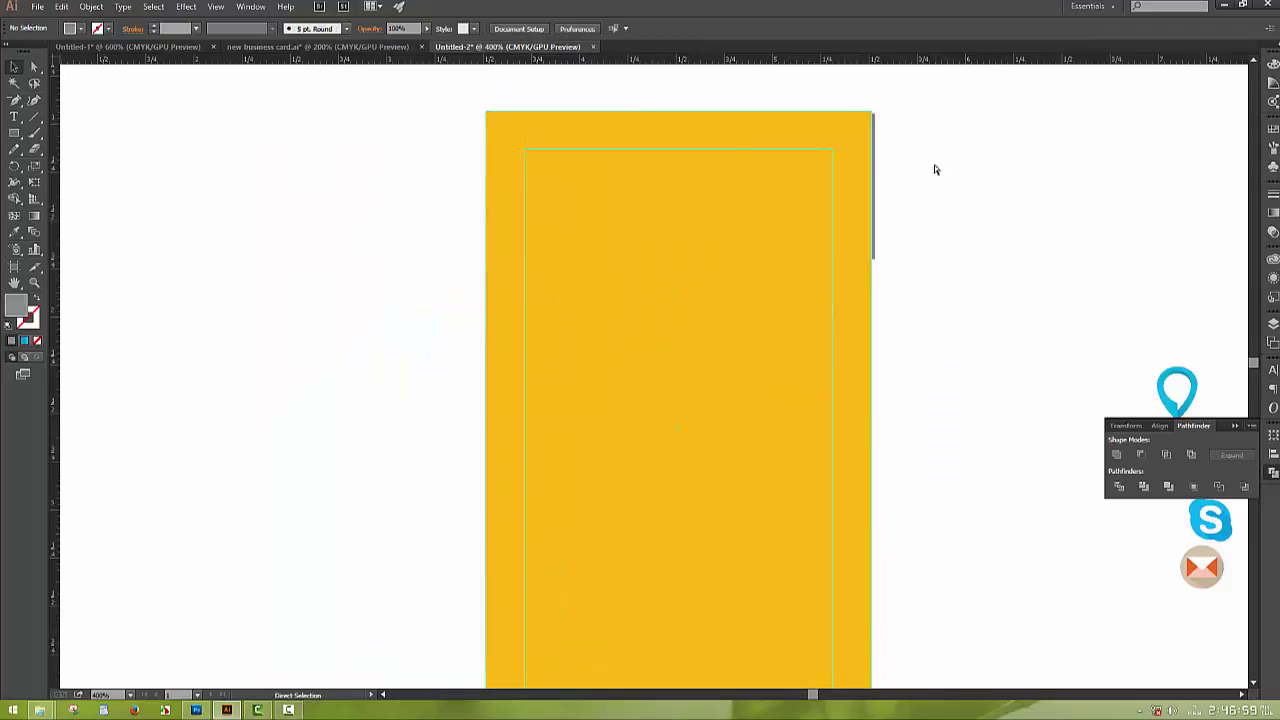
pyautogui.moveTo(891, 391); pyautogui.dragTo(906, 271)
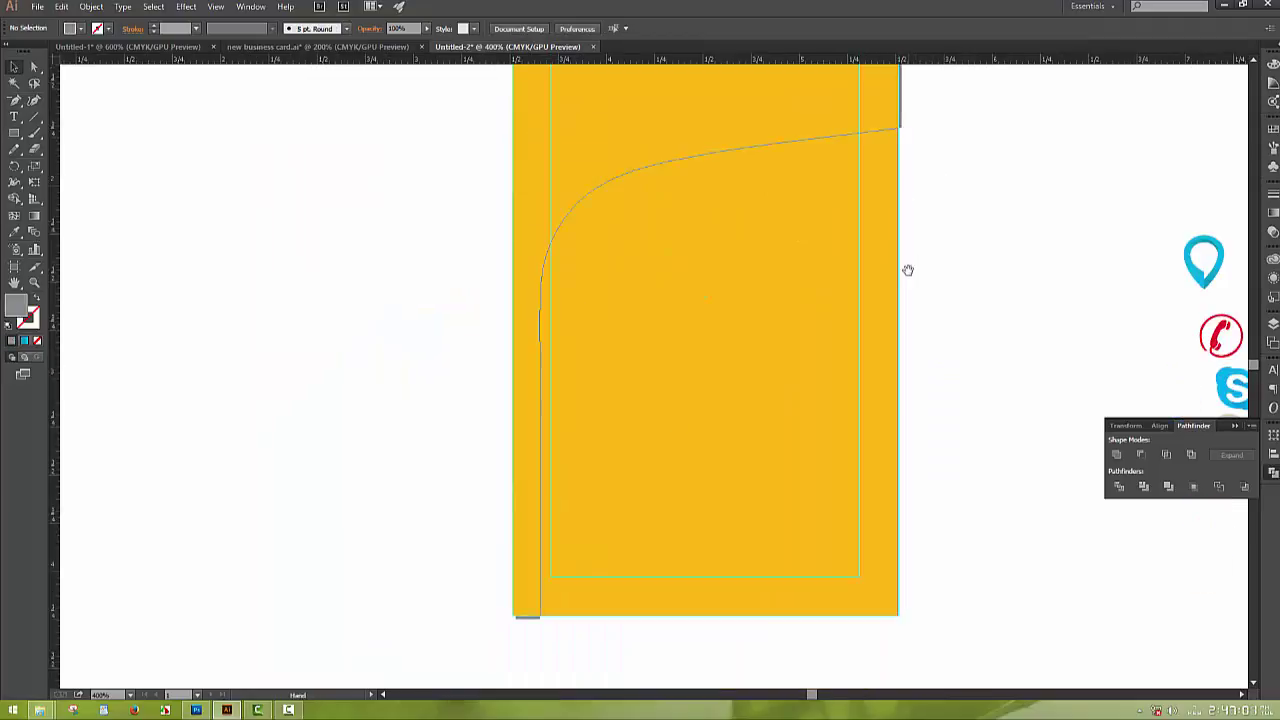
pyautogui.click(536, 564)
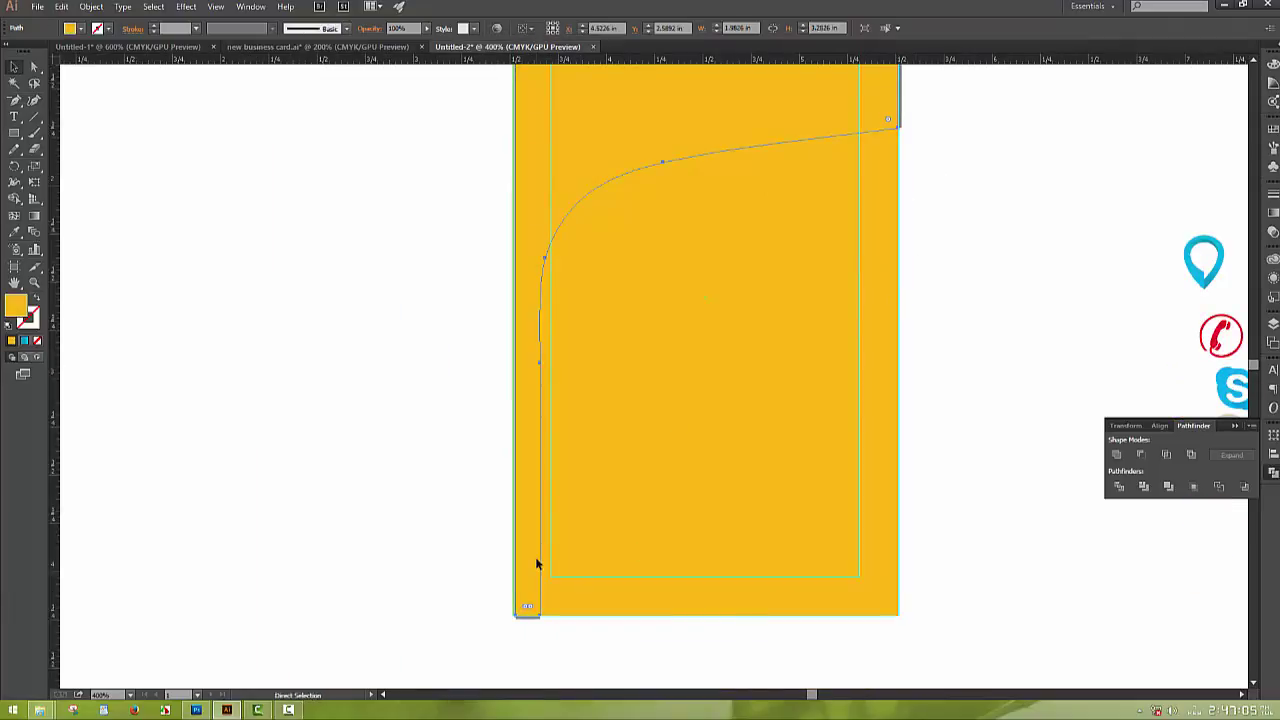
pyautogui.hotkey('ctrl', 'z')
pyautogui.hotkey('ctrl', 'z')
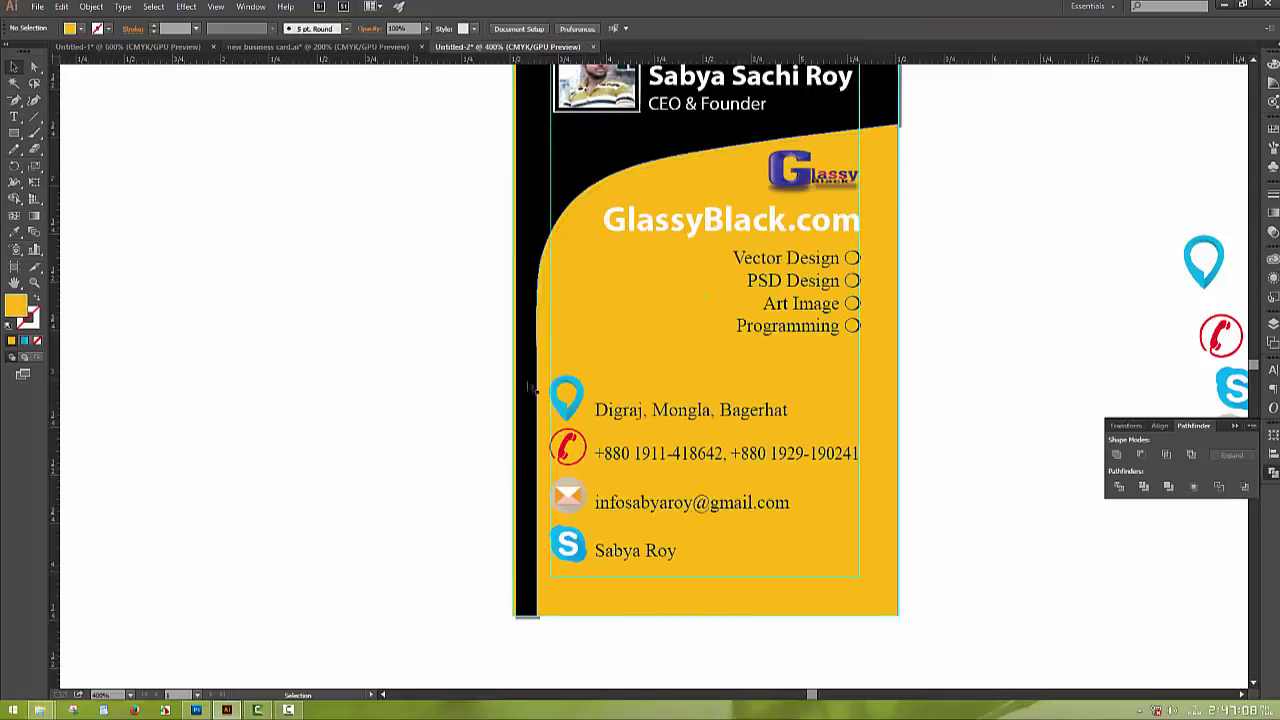
pyautogui.scroll(3, 655, 220)
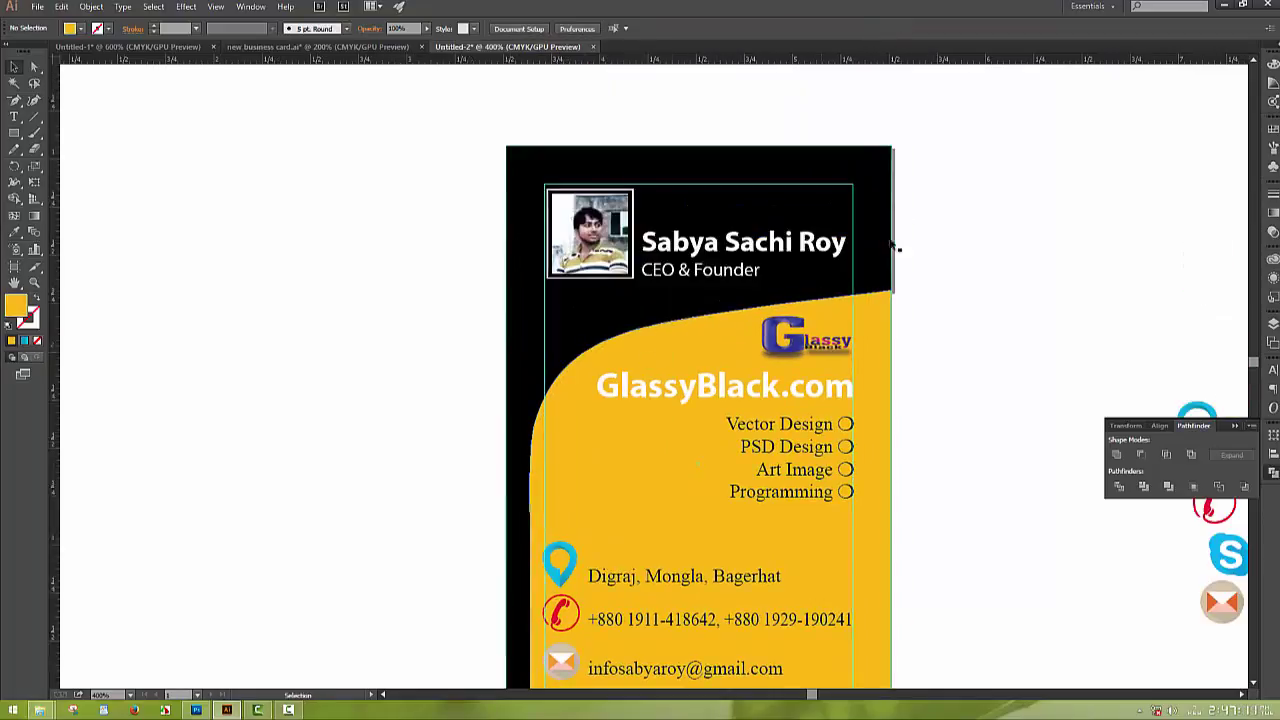
pyautogui.click(894, 240)
pyautogui.click(900, 210)
pyautogui.scroll(-3, 730, 400)
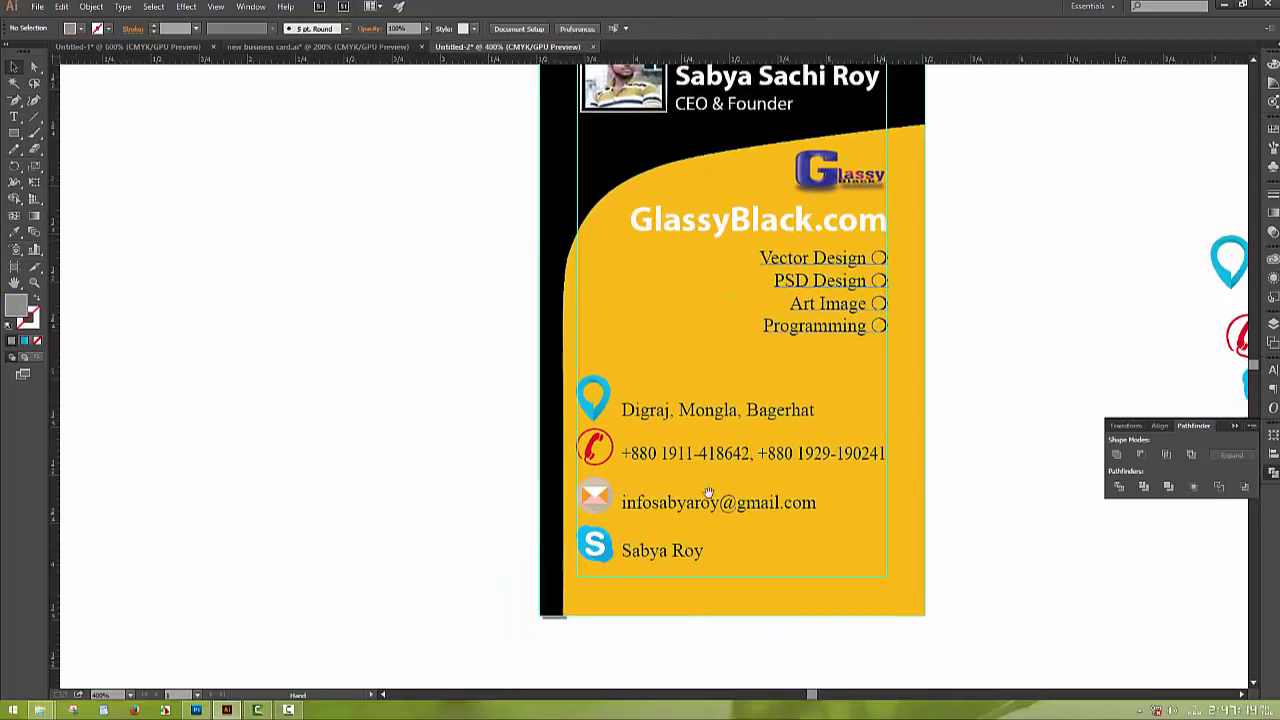
# Step: Fill a copy of the curved panel gray and send it behind to form an edge
pyautogui.click(561, 615)
pyautogui.click(571, 605)
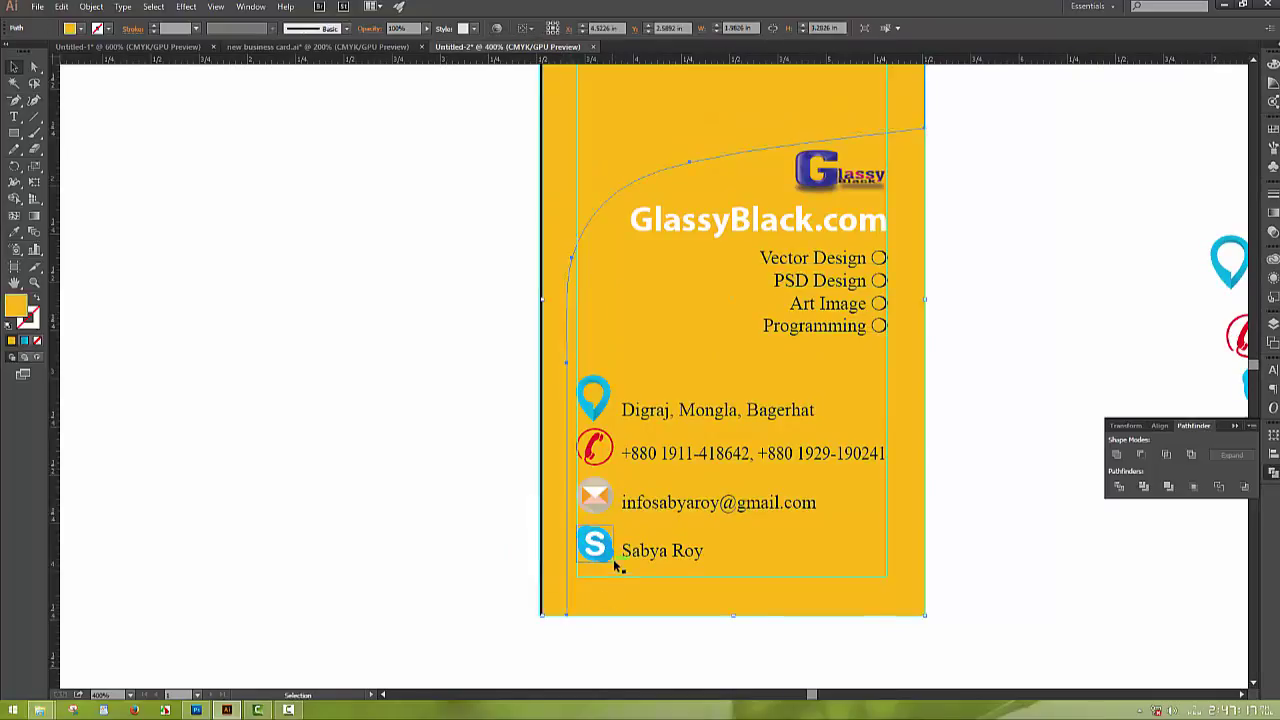
pyautogui.click(1273, 83)
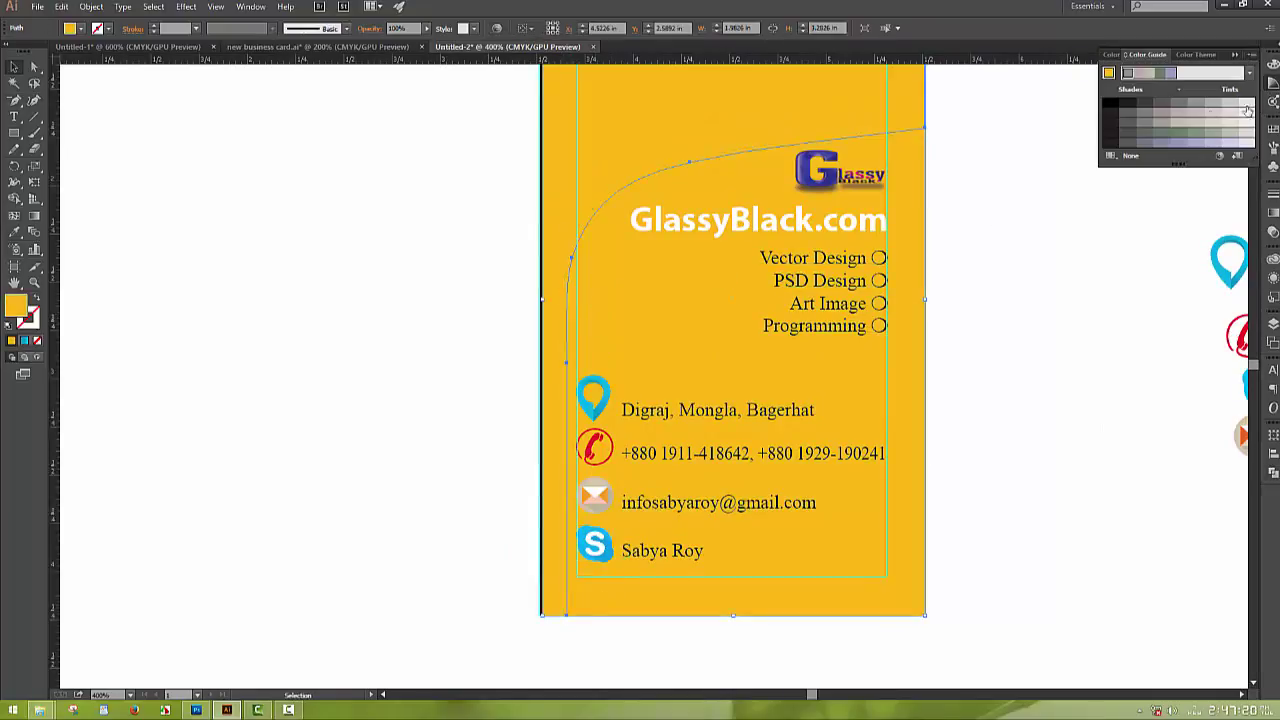
pyautogui.click(1161, 102)
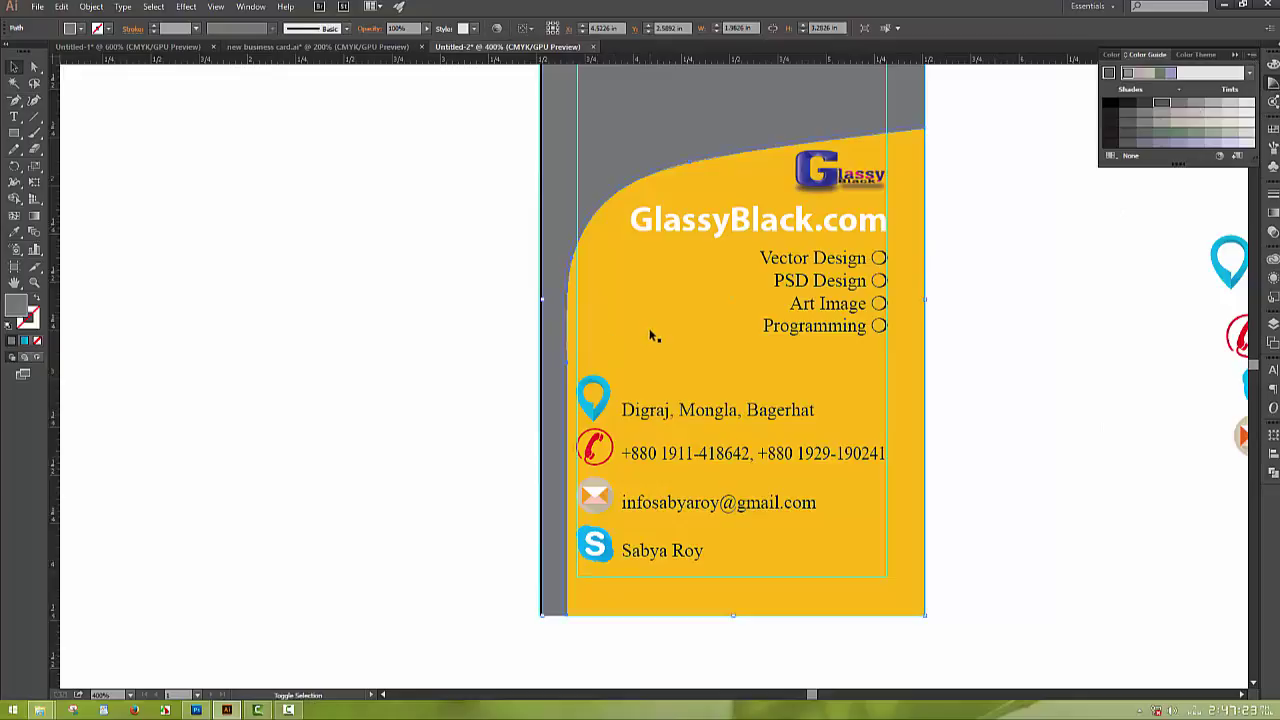
pyautogui.hotkey('ctrl', 'z')
pyautogui.hotkey('ctrl', 'z')
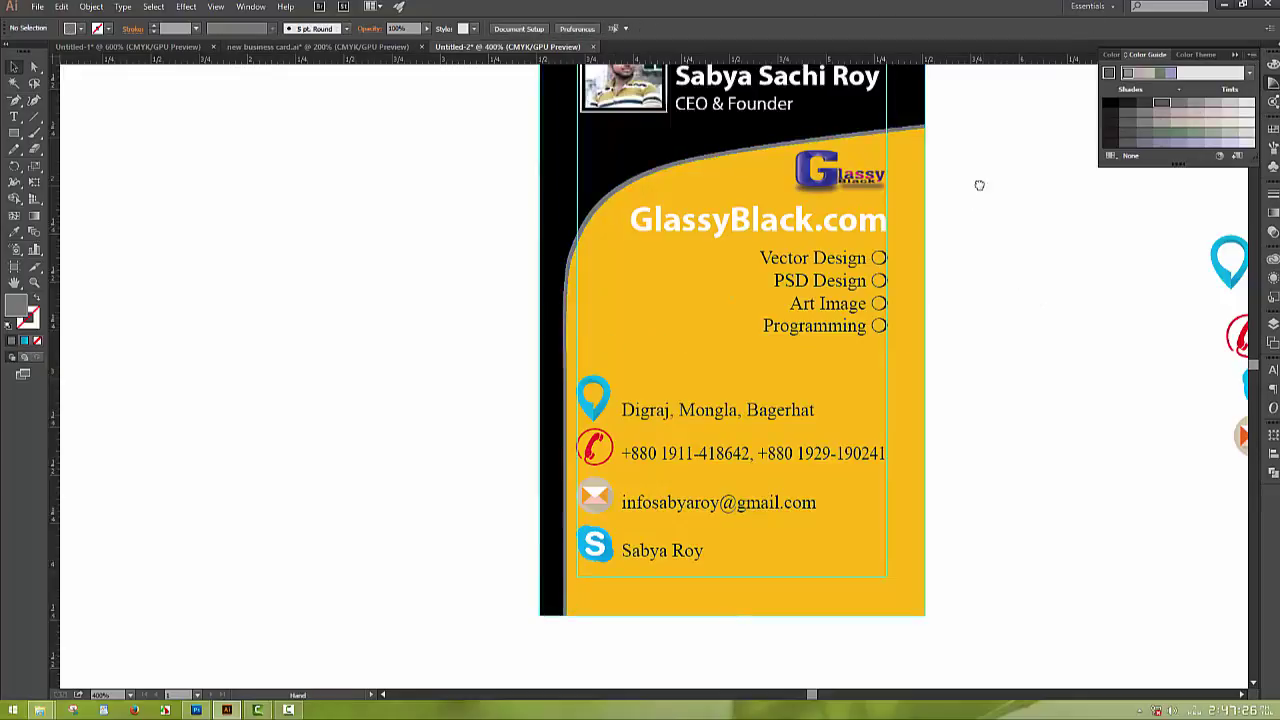
# Step: Make the services list text white
pyautogui.scroll(2, 977, 200)
pyautogui.click(912, 343)
pyautogui.click(862, 350)
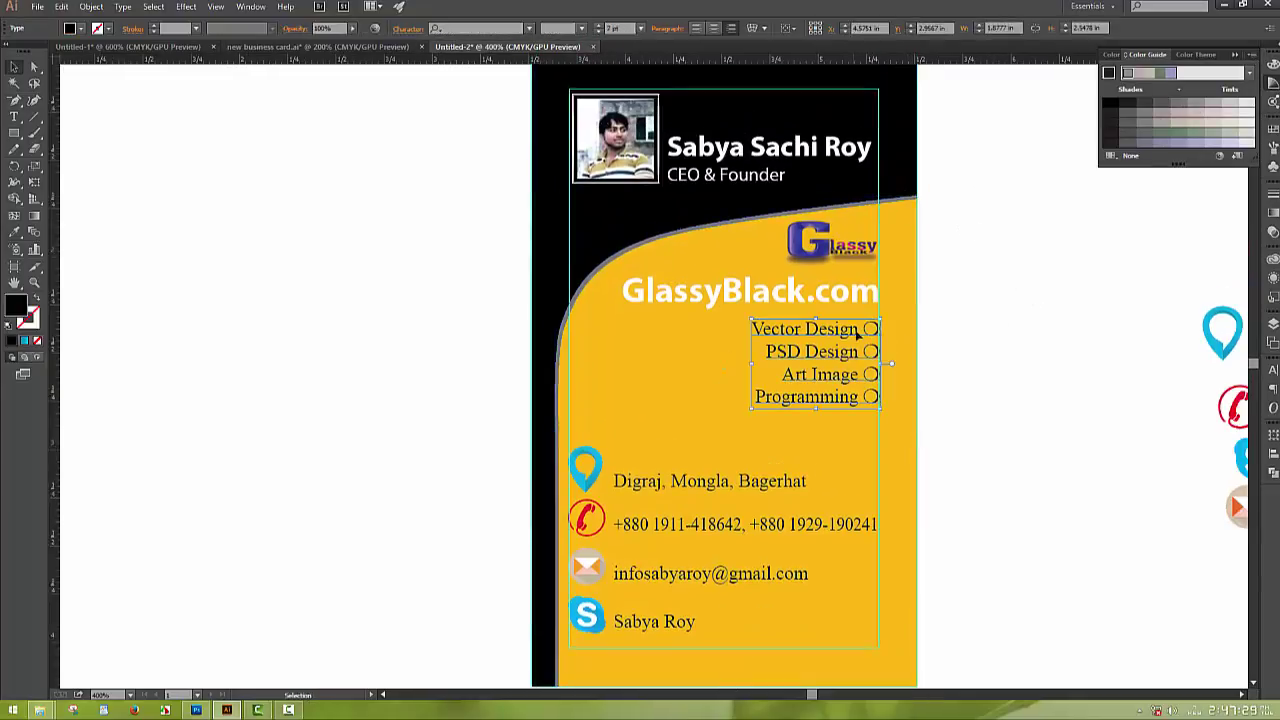
pyautogui.click(1273, 66)
pyautogui.click(1131, 142)
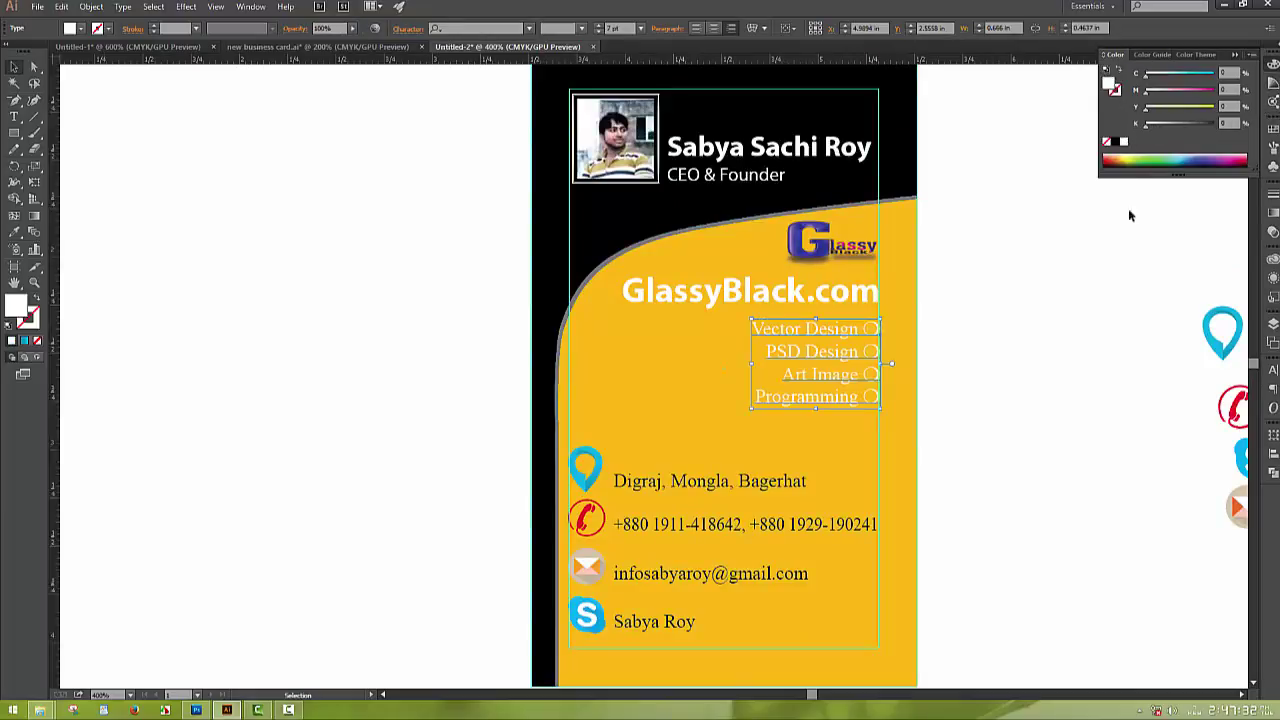
pyautogui.click(977, 359)
pyautogui.moveTo(950, 421); pyautogui.dragTo(962, 342)
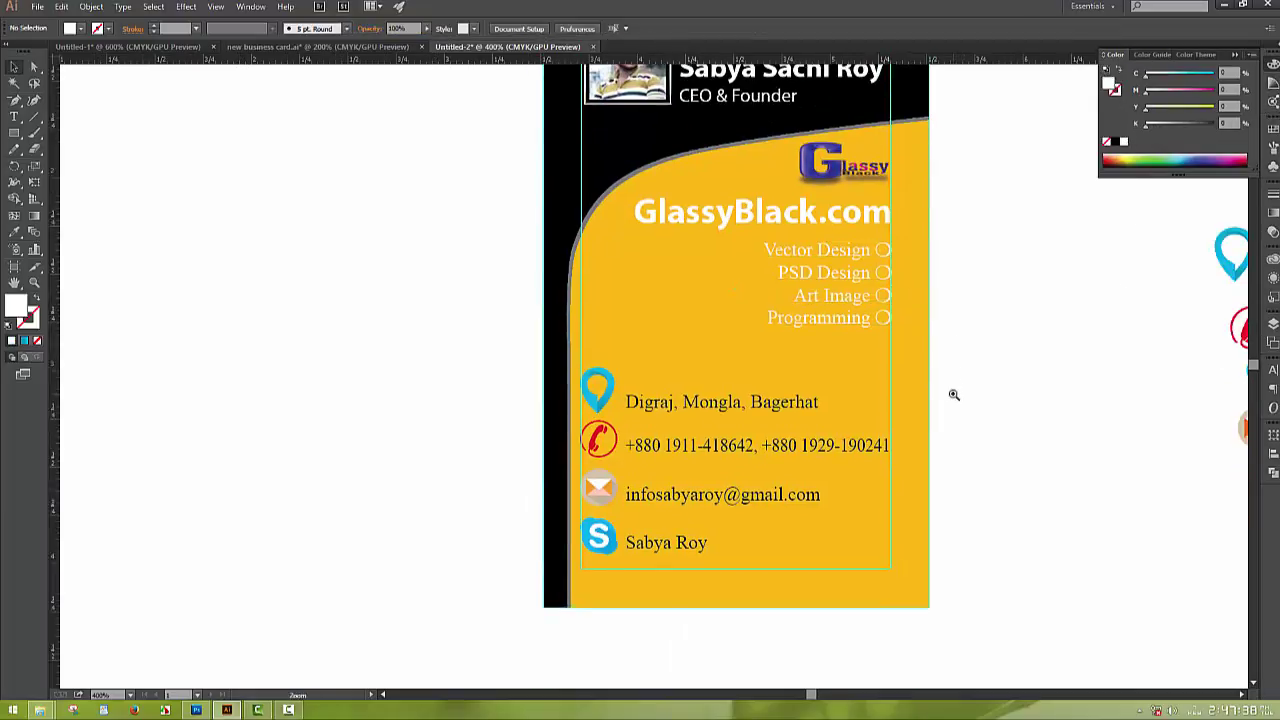
# Step: Shrink the location-pin, phone, envelope and Skype icons slightly together
pyautogui.scroll(1, 954, 394)
pyautogui.click(380, 320)
pyautogui.keyDown('shift'); pyautogui.click(383, 390); pyautogui.keyUp('shift')
pyautogui.keyDown('shift'); pyautogui.click(380, 468); pyautogui.keyUp('shift')
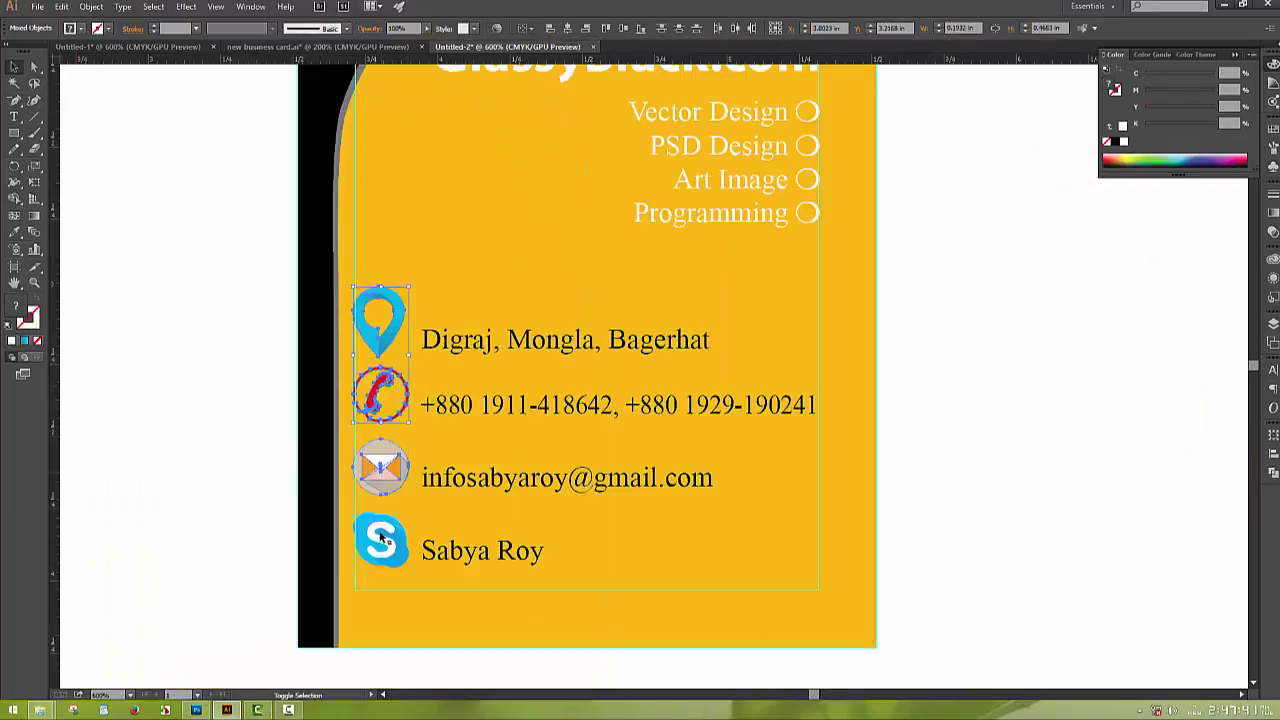
pyautogui.keyDown('shift'); pyautogui.click(380, 540); pyautogui.keyUp('shift')
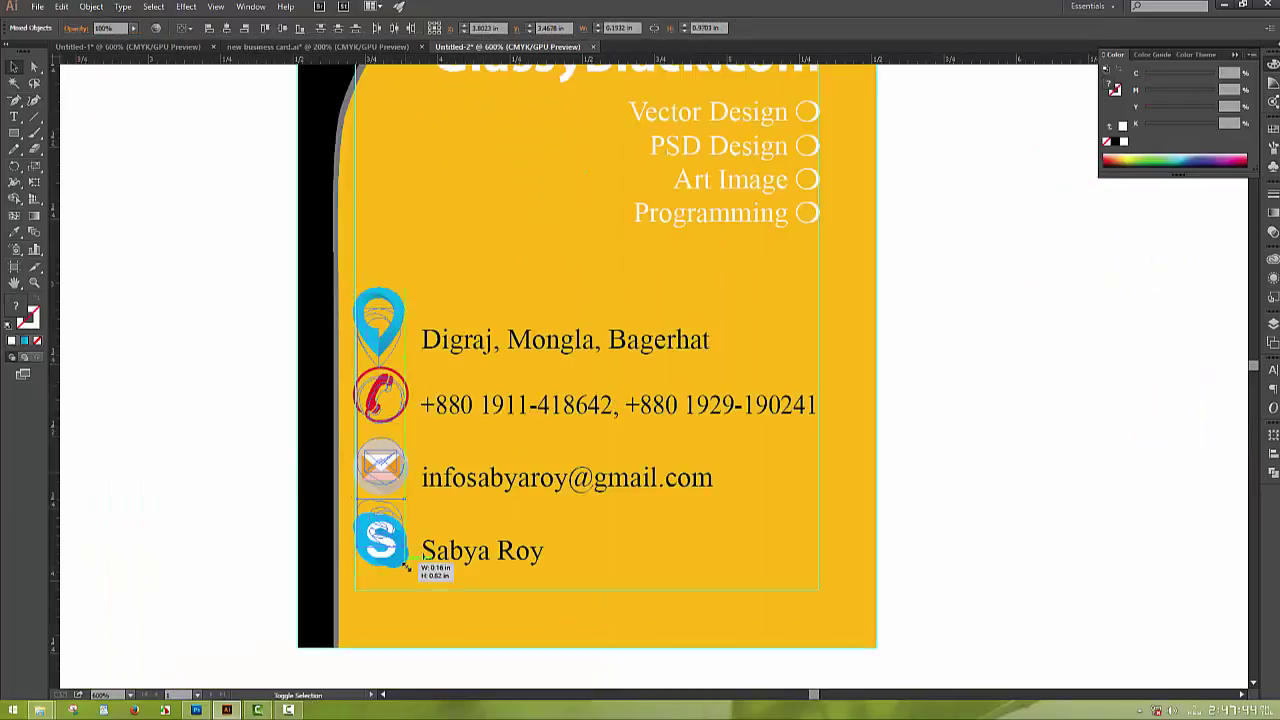
pyautogui.moveTo(408, 568); pyautogui.dragTo(405, 546)
# Step: Nudge the contact icons down and vertically centre the Skype name on its icon
pyautogui.press('Down')
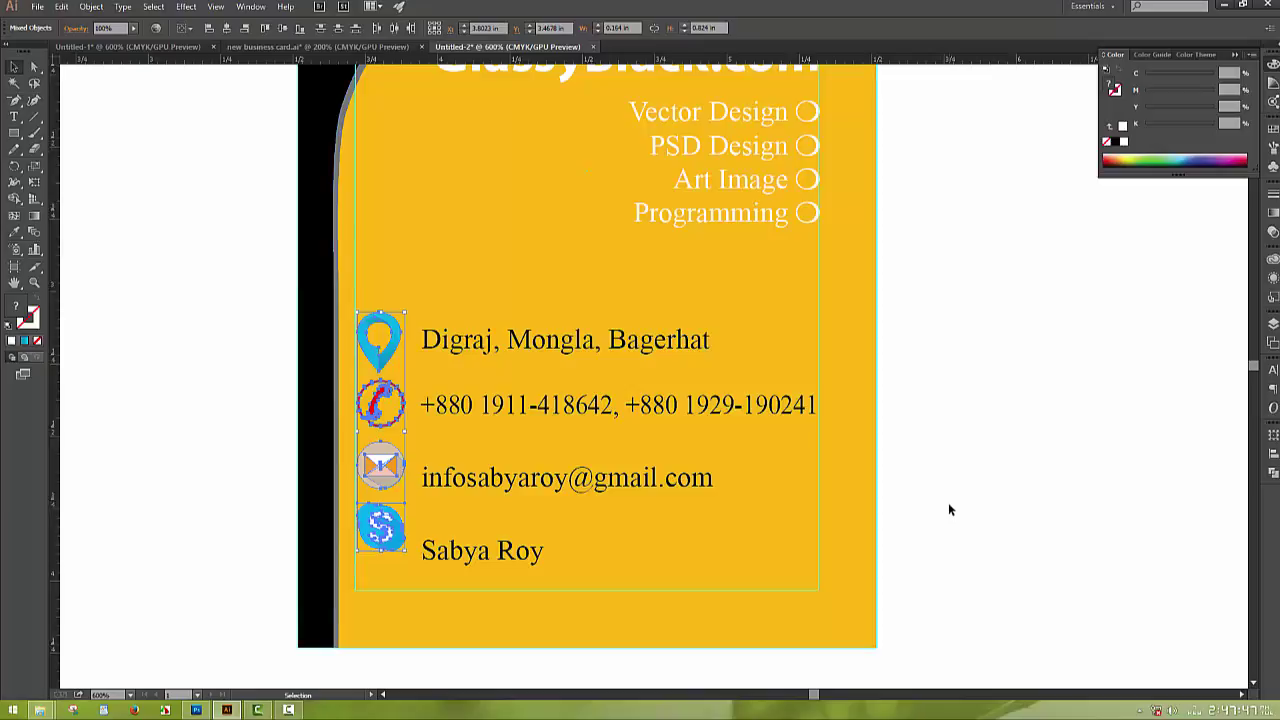
pyautogui.press('Down')
pyautogui.press('Down')
pyautogui.press('Down')
pyautogui.press('Down')
pyautogui.press('Down')
pyautogui.click(933, 501)
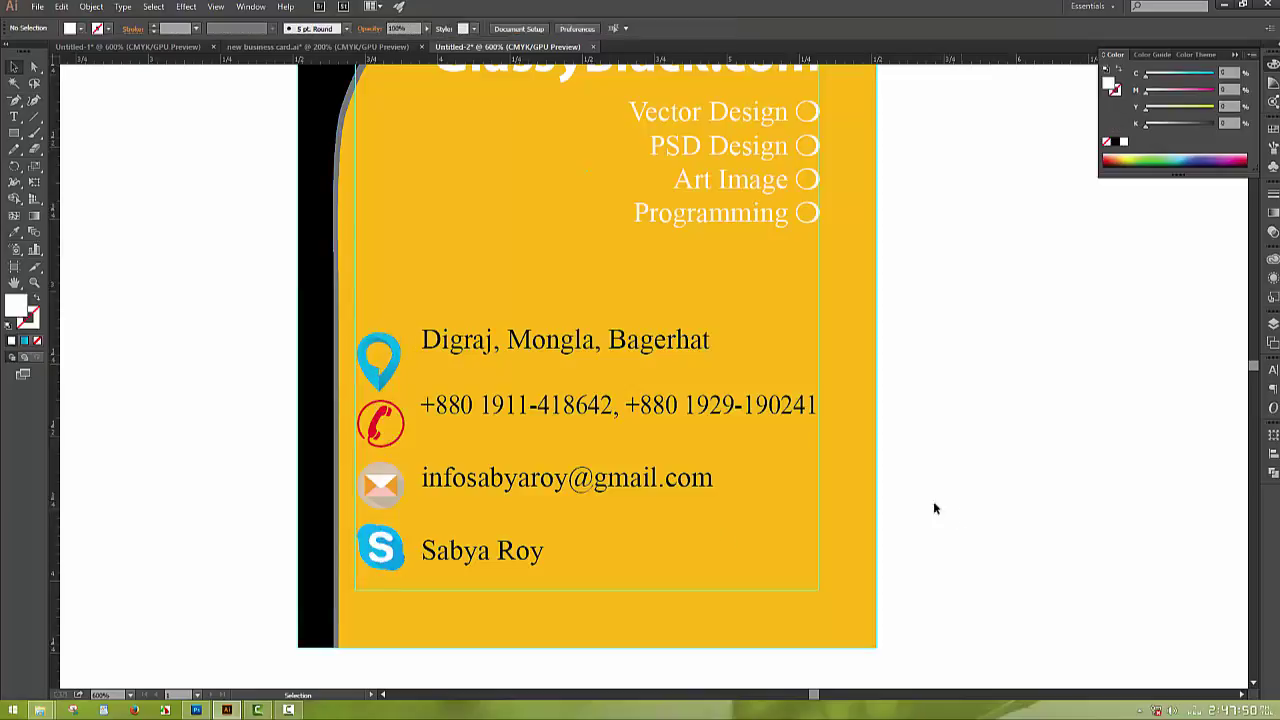
pyautogui.click(508, 560)
pyautogui.keyDown('shift'); pyautogui.click(380, 548); pyautogui.keyUp('shift')
pyautogui.click(1272, 453)
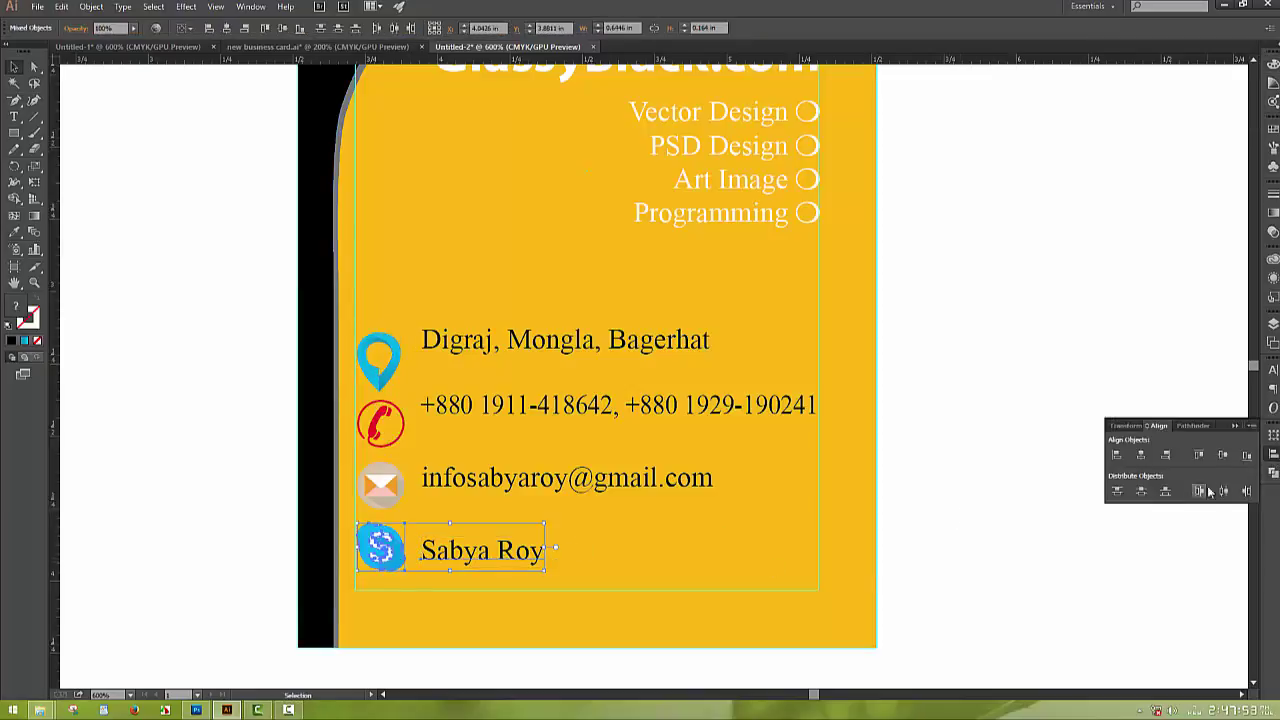
pyautogui.click(1209, 491)
# Step: Vertically centre the email line and phone numbers line on their icons
pyautogui.click(945, 503)
pyautogui.moveTo(466, 500); pyautogui.dragTo(372, 490)
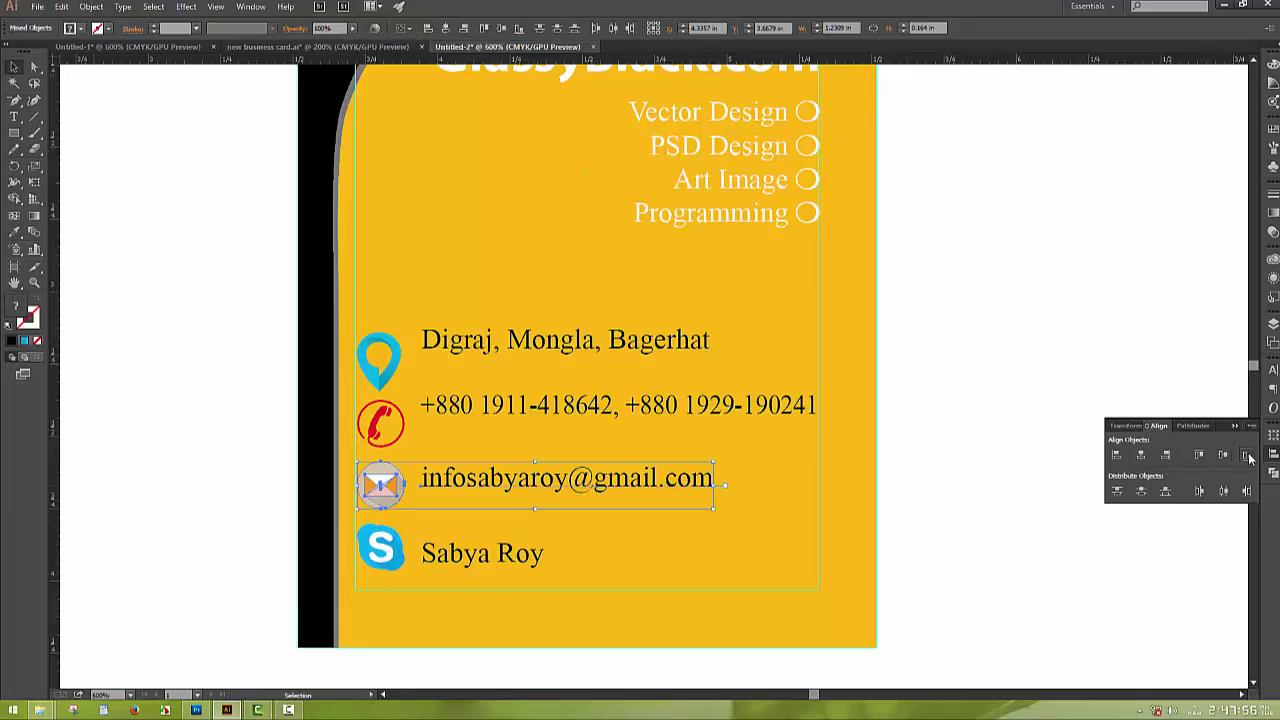
pyautogui.click(1249, 457)
pyautogui.click(520, 404)
pyautogui.keyDown('shift'); pyautogui.click(483, 437); pyautogui.keyUp('shift')
pyautogui.keyDown('shift'); pyautogui.click(390, 422); pyautogui.keyUp('shift')
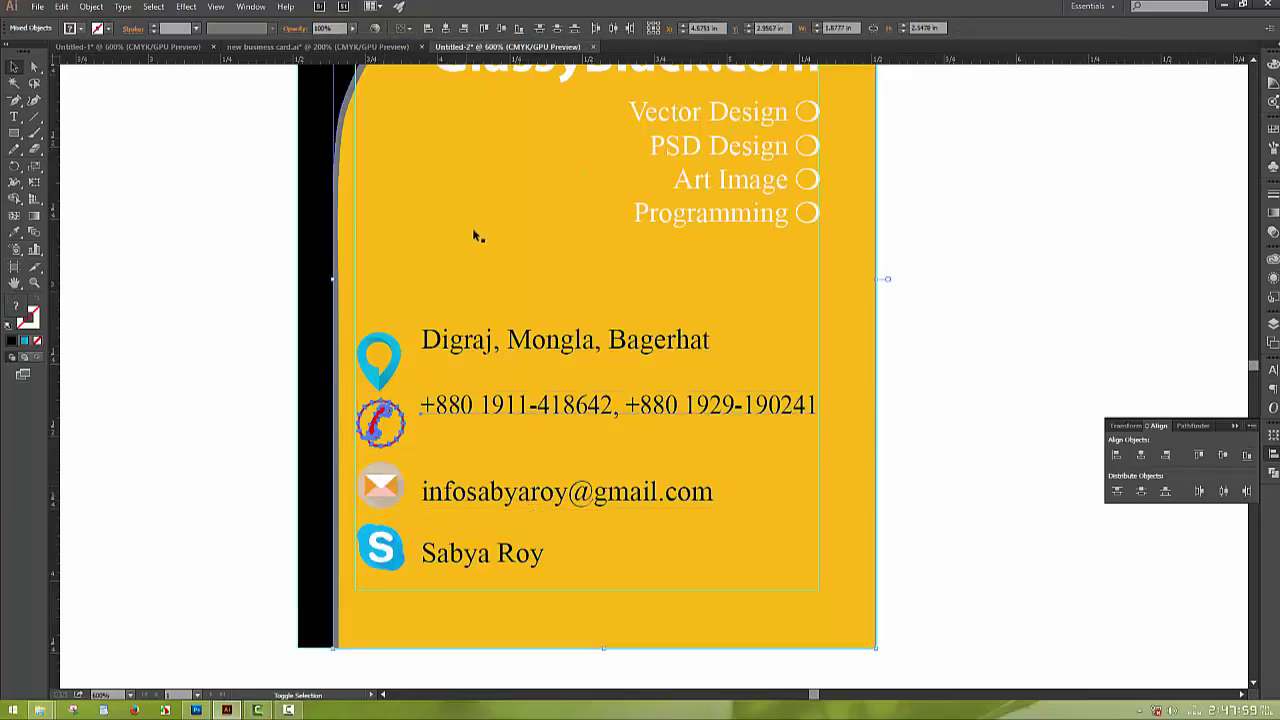
pyautogui.keyDown('shift'); pyautogui.click(477, 235); pyautogui.keyUp('shift')
# Step: Vertically centre the address line on the location-pin icon, then zoom out
pyautogui.click(1249, 457)
pyautogui.click(960, 440)
pyautogui.click(623, 340)
pyautogui.keyDown('shift'); pyautogui.click(380, 360); pyautogui.keyUp('shift')
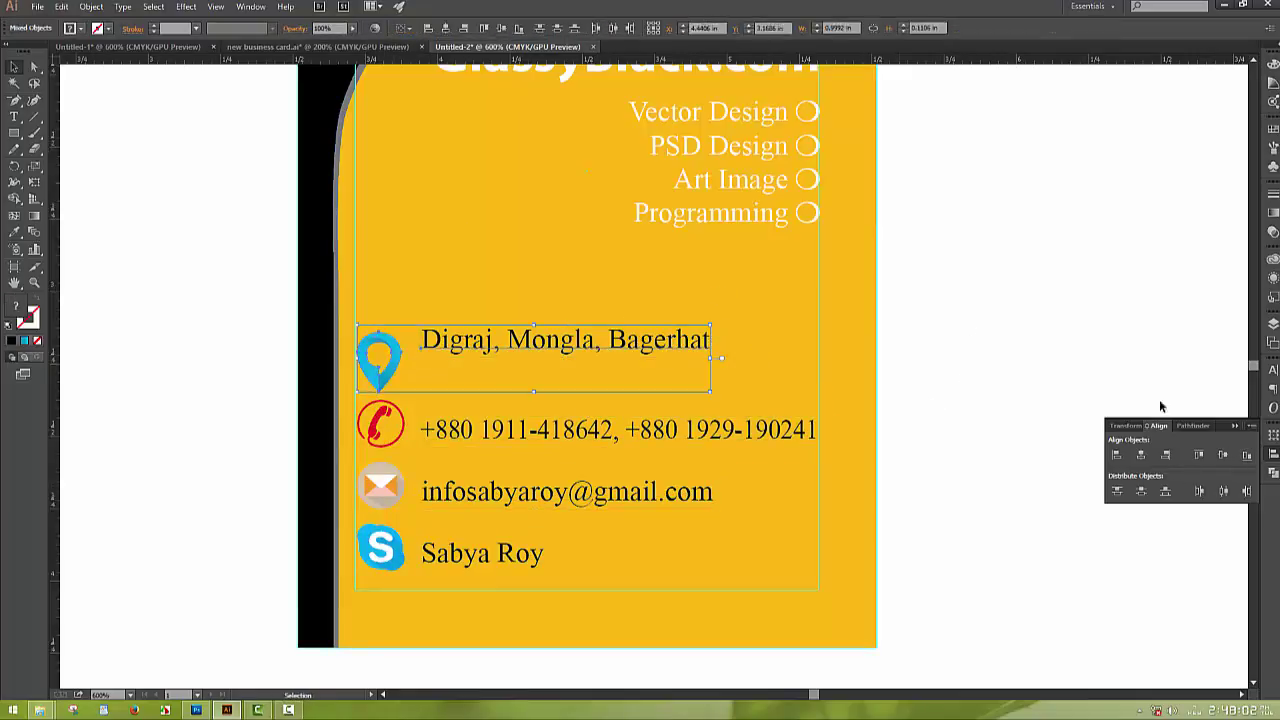
pyautogui.click(1241, 457)
pyautogui.click(1126, 322)
pyautogui.hotkey('ctrl', '-')
pyautogui.hotkey('ctrl', '-')
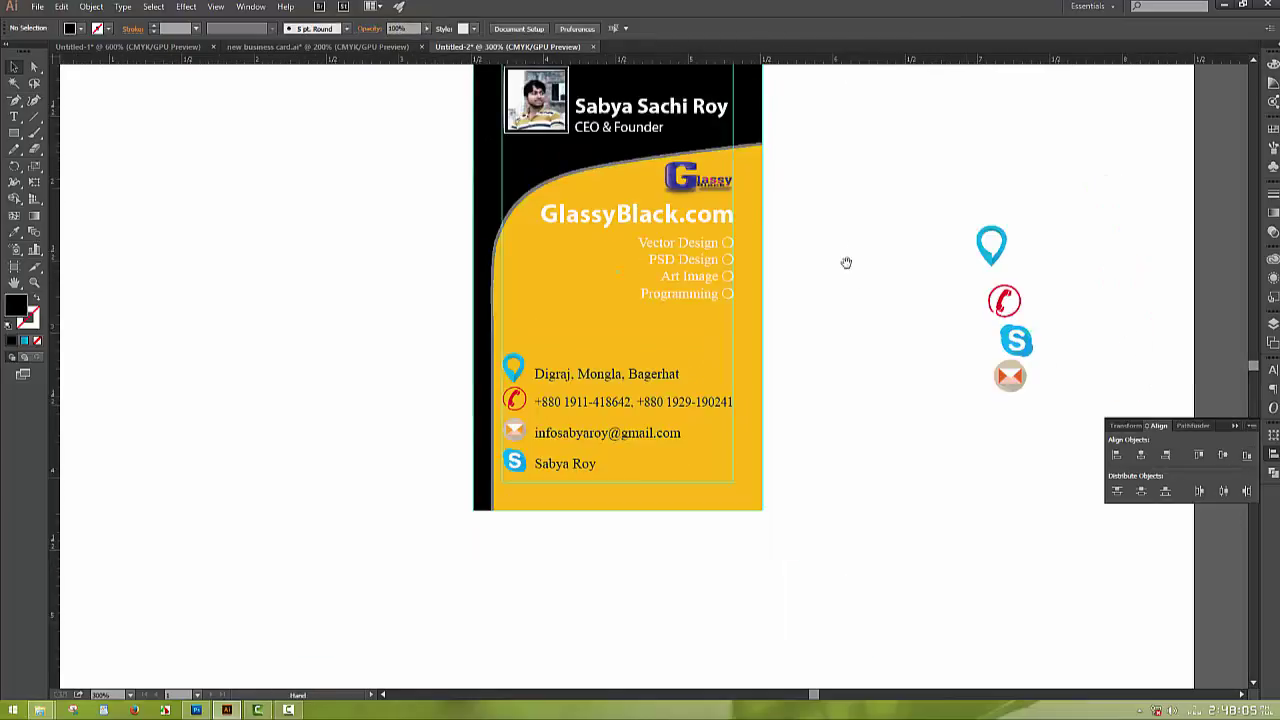
# Step: Nudge the Glassy logo, GlassyBlack.com heading and services list down, then the logo further
pyautogui.moveTo(846, 260); pyautogui.dragTo(856, 292)
pyautogui.click(736, 390)
pyautogui.keyDown('shift'); pyautogui.click(750, 315); pyautogui.keyUp('shift')
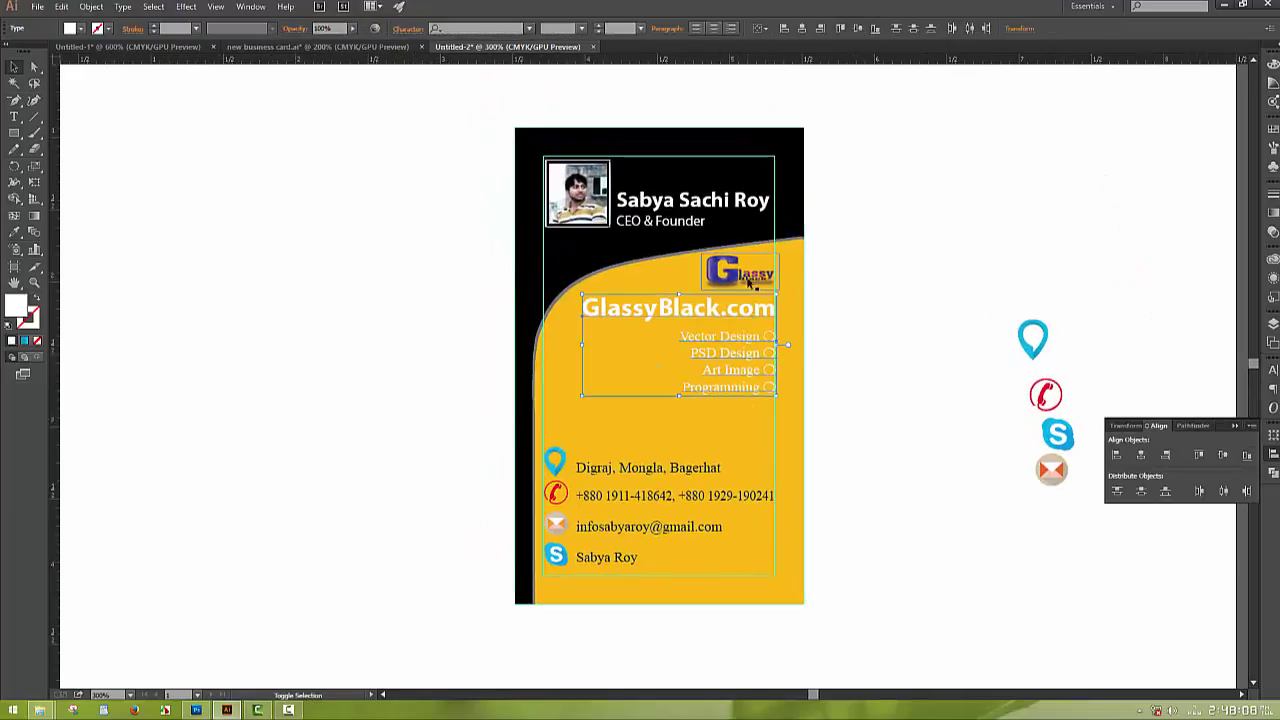
pyautogui.keyDown('shift'); pyautogui.click(752, 280); pyautogui.keyUp('shift')
pyautogui.press('Down')
pyautogui.press('Down')
pyautogui.press('Down')
pyautogui.press('Down')
pyautogui.press('Down')
pyautogui.press('Down')
pyautogui.press('Down')
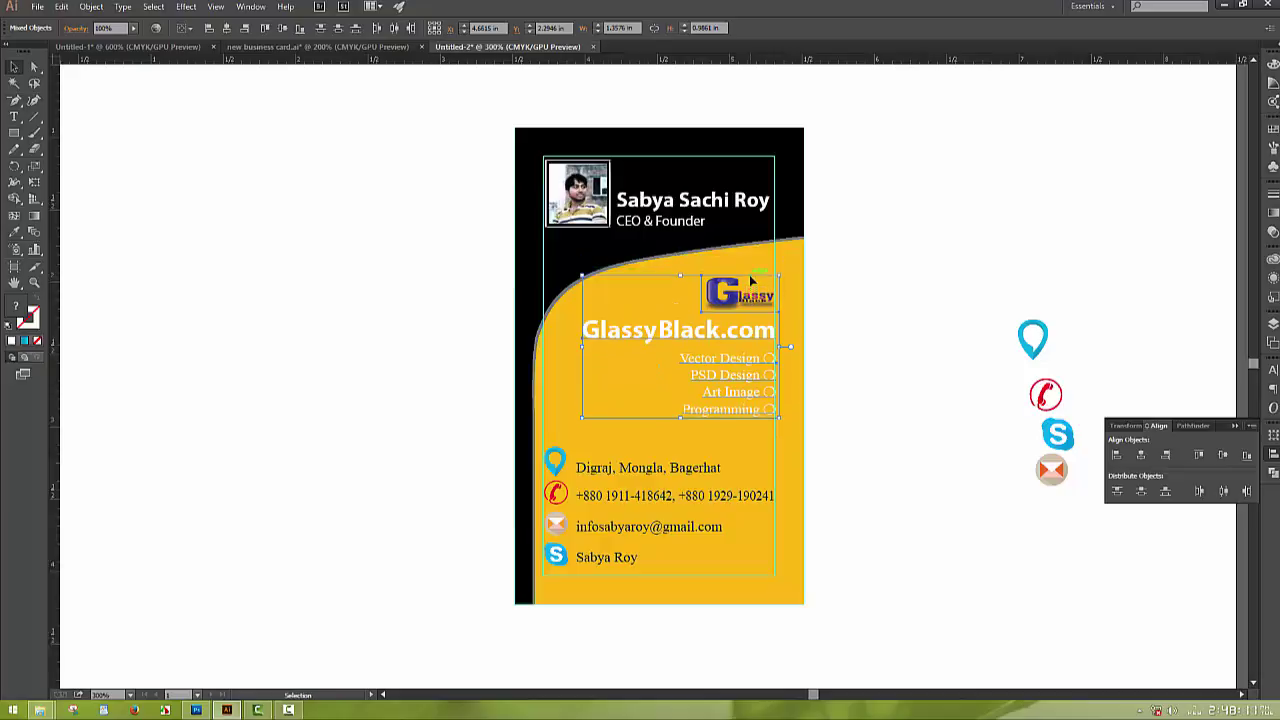
pyautogui.press('Down')
pyautogui.press('Down')
pyautogui.press('Down')
pyautogui.press('Down')
pyautogui.press('Down')
pyautogui.click(765, 305)
pyautogui.press('Down')
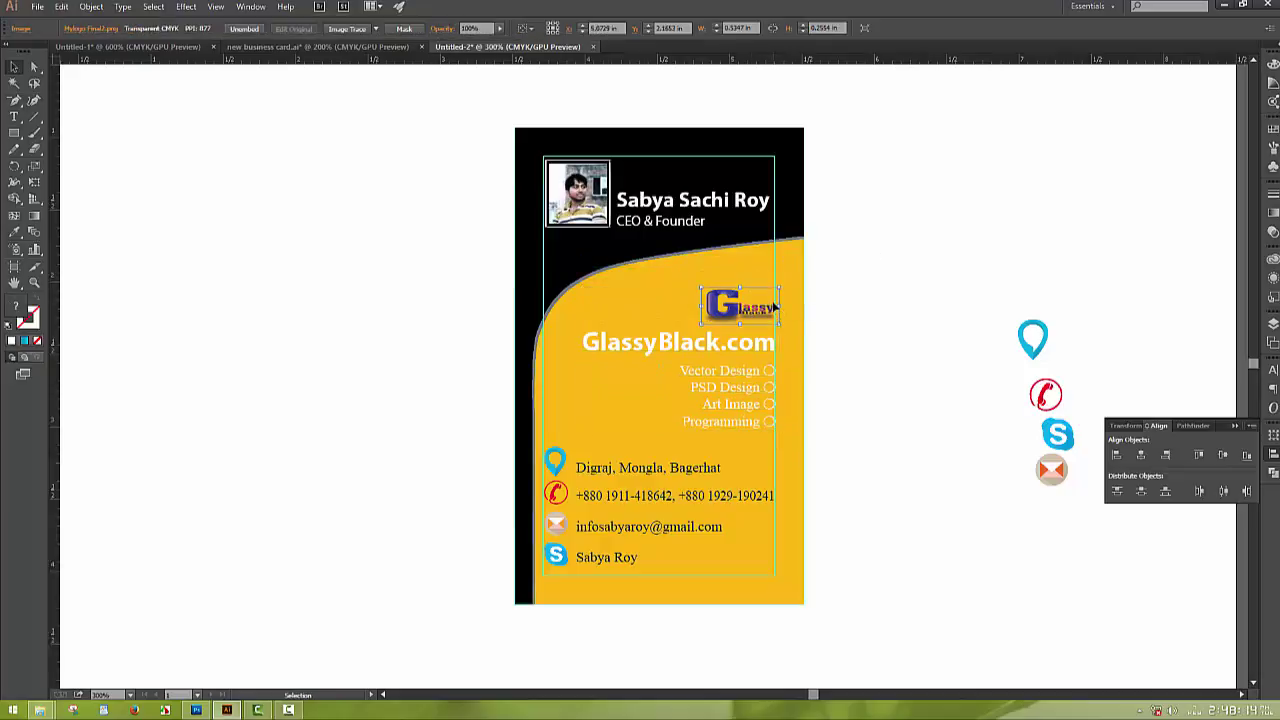
pyautogui.press('Down')
pyautogui.click(823, 369)
# Step: Zoom out and back in on the card to check the new positions
pyautogui.moveTo(823, 366); pyautogui.dragTo(845, 362)
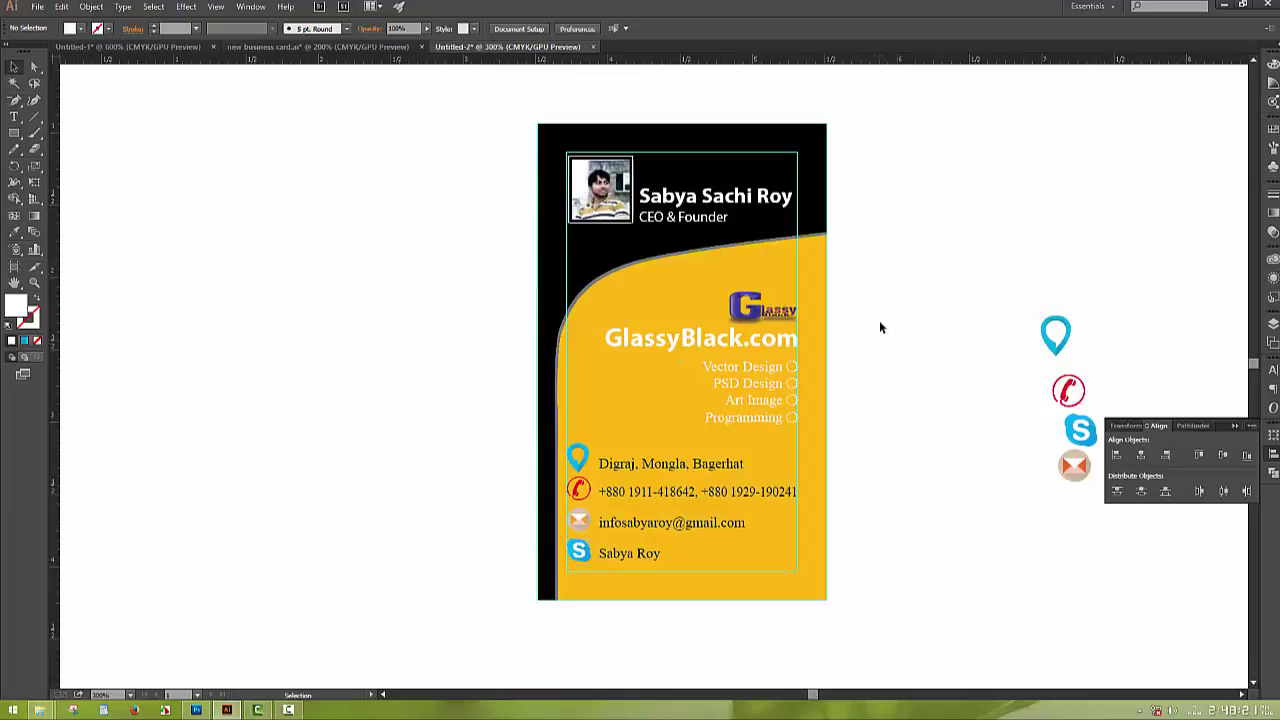
pyautogui.hotkey('ctrl', '-')
pyautogui.hotkey('ctrl', '-')
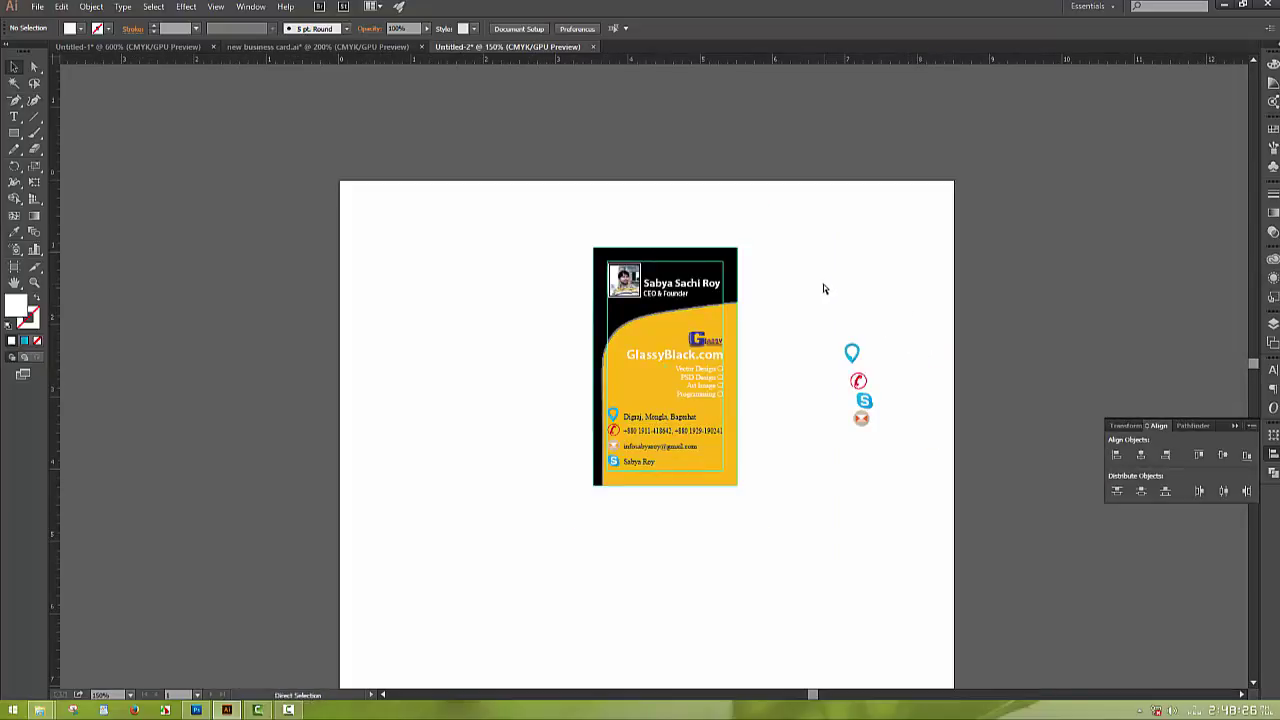
pyautogui.press('z')
pyautogui.click(789, 277)
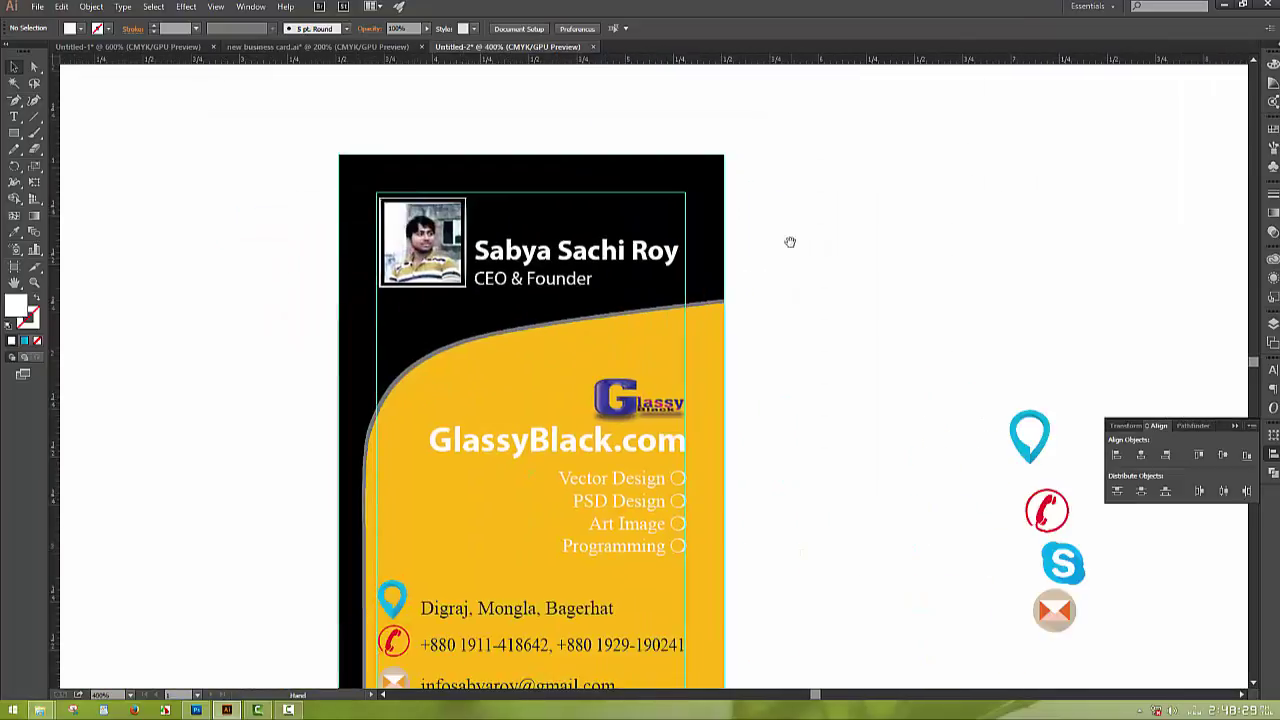
pyautogui.press('v')
pyautogui.click(1274, 81)
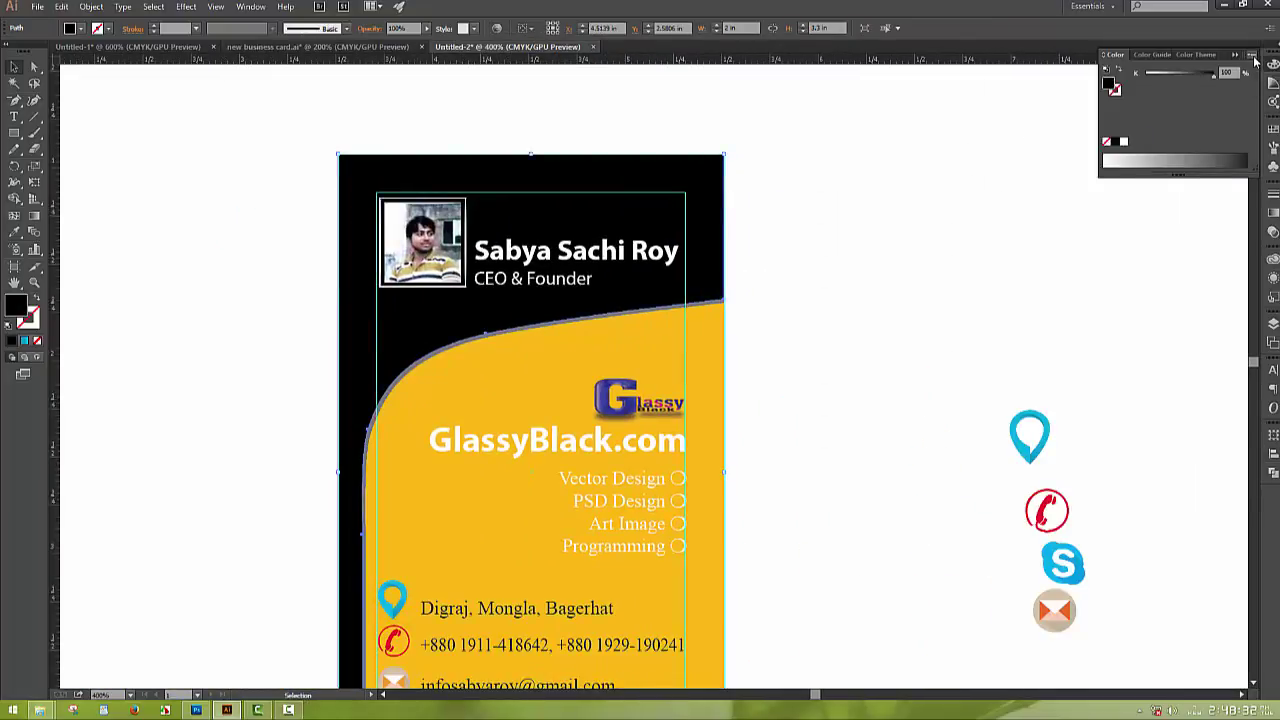
# Step: Try a white and cyan CMYK fill on the card background, then restore it to black
pyautogui.click(1256, 62)
pyautogui.click(1180, 80)
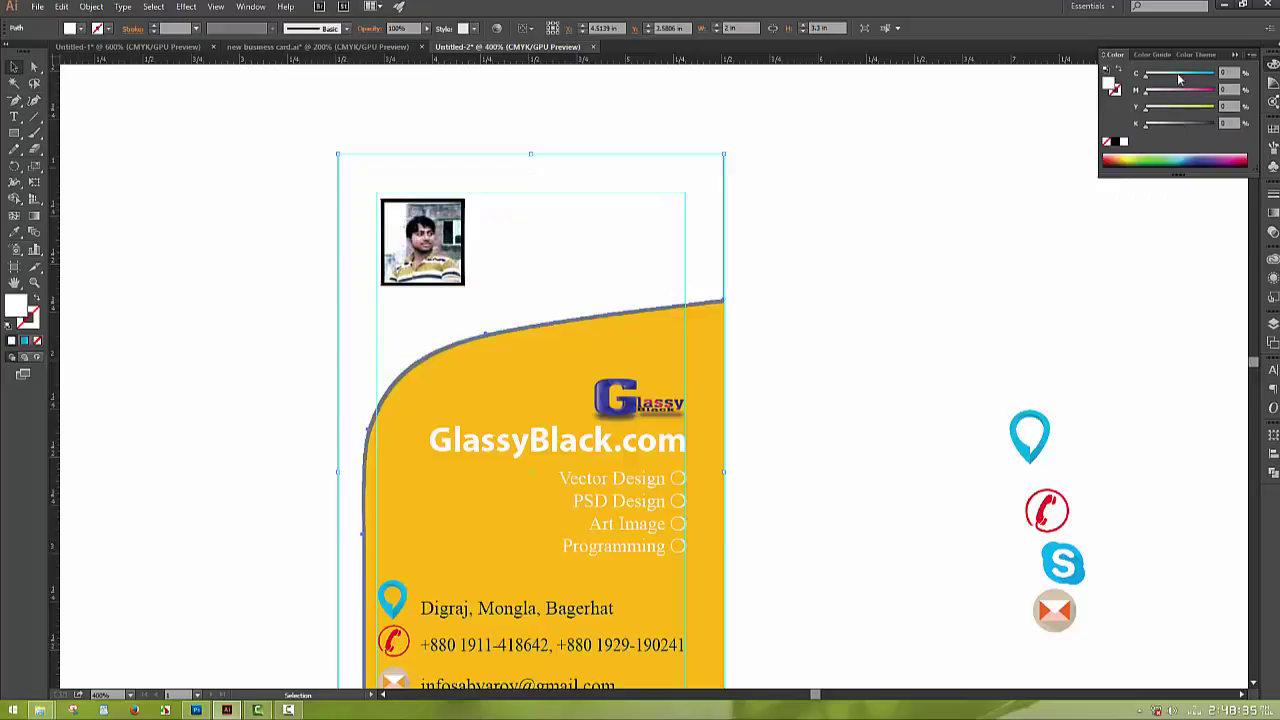
pyautogui.moveTo(1180, 80); pyautogui.dragTo(1214, 75)
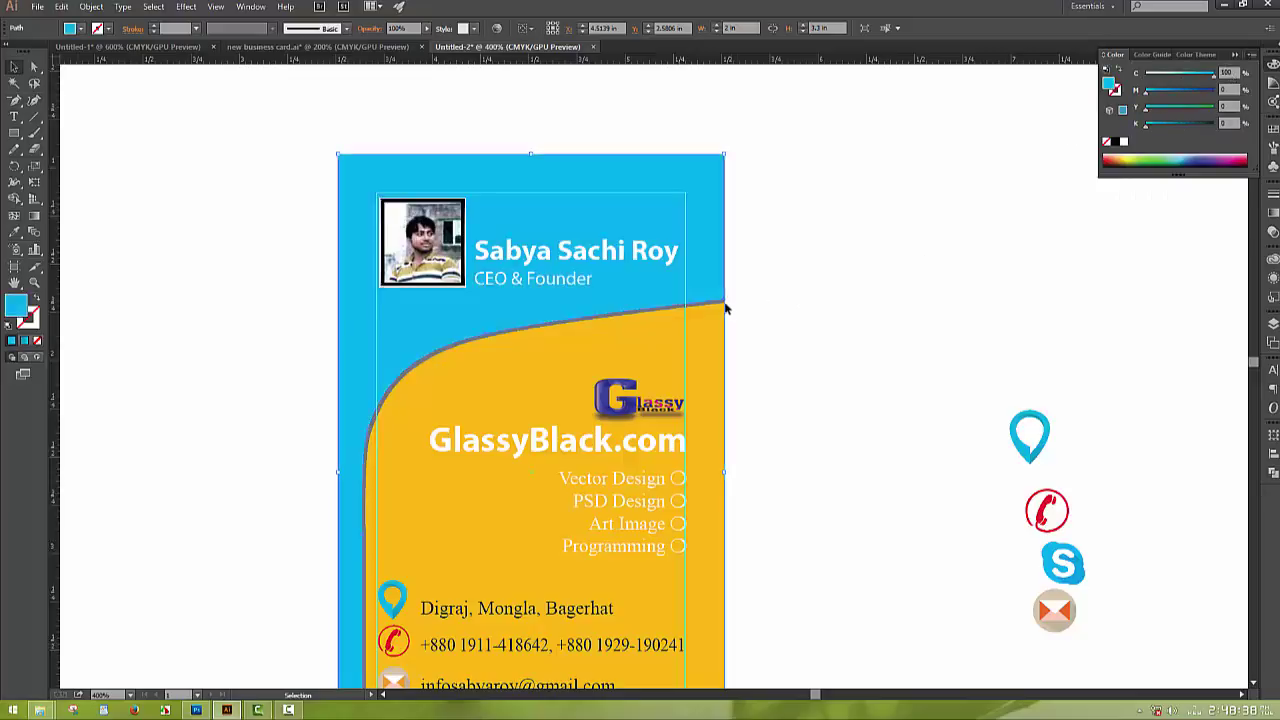
pyautogui.click(874, 317)
pyautogui.hotkey('ctrl', '-')
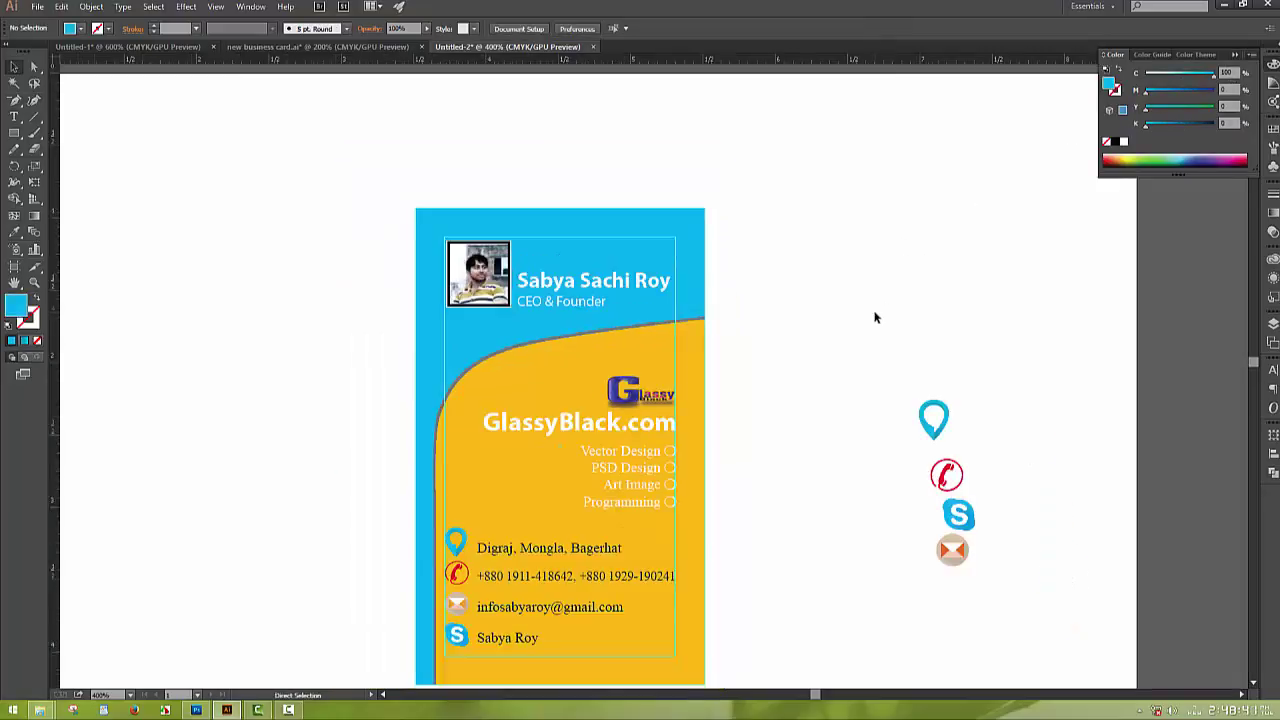
pyautogui.moveTo(796, 342)
pyautogui.mouseDown()
pyautogui.moveTo(789, 295)
pyautogui.moveTo(825, 279)
pyautogui.mouseUp()
pyautogui.hotkey('ctrl', 'z')
pyautogui.click(793, 310)
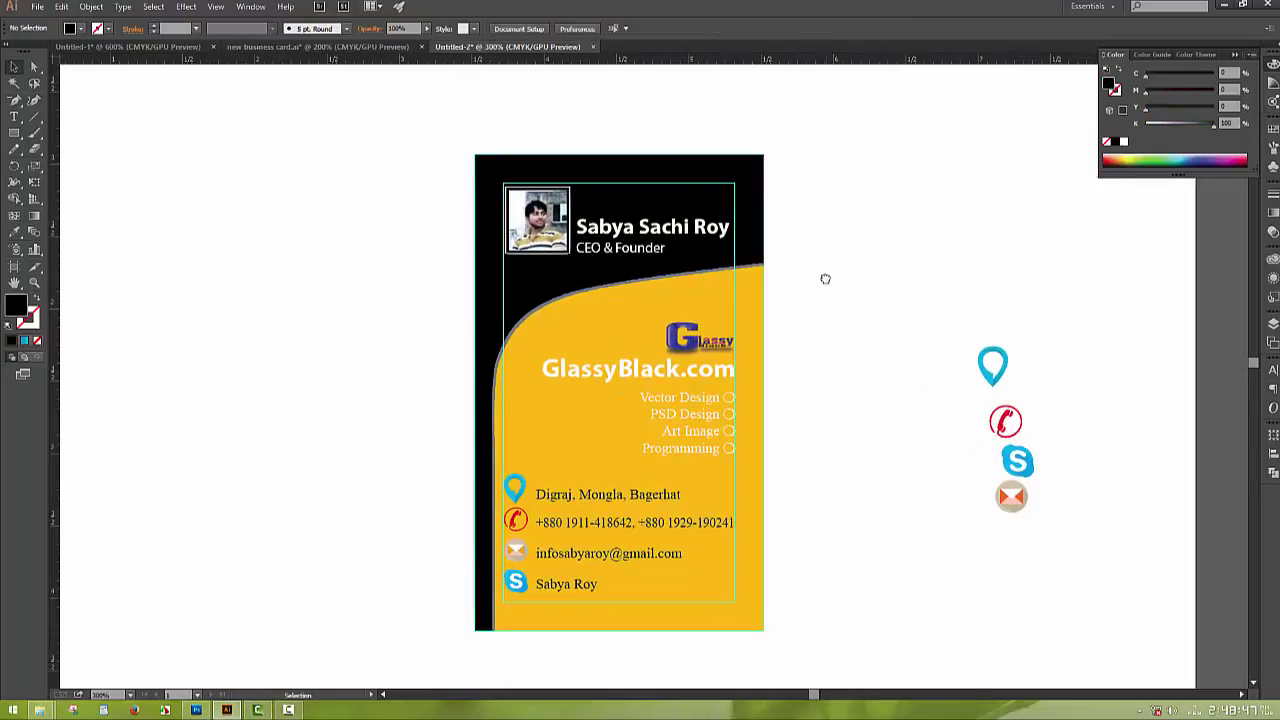
# Step: Delete the stray contact icons left beside the card
pyautogui.moveTo(906, 292); pyautogui.dragTo(1038, 556)
pyautogui.press('Delete')
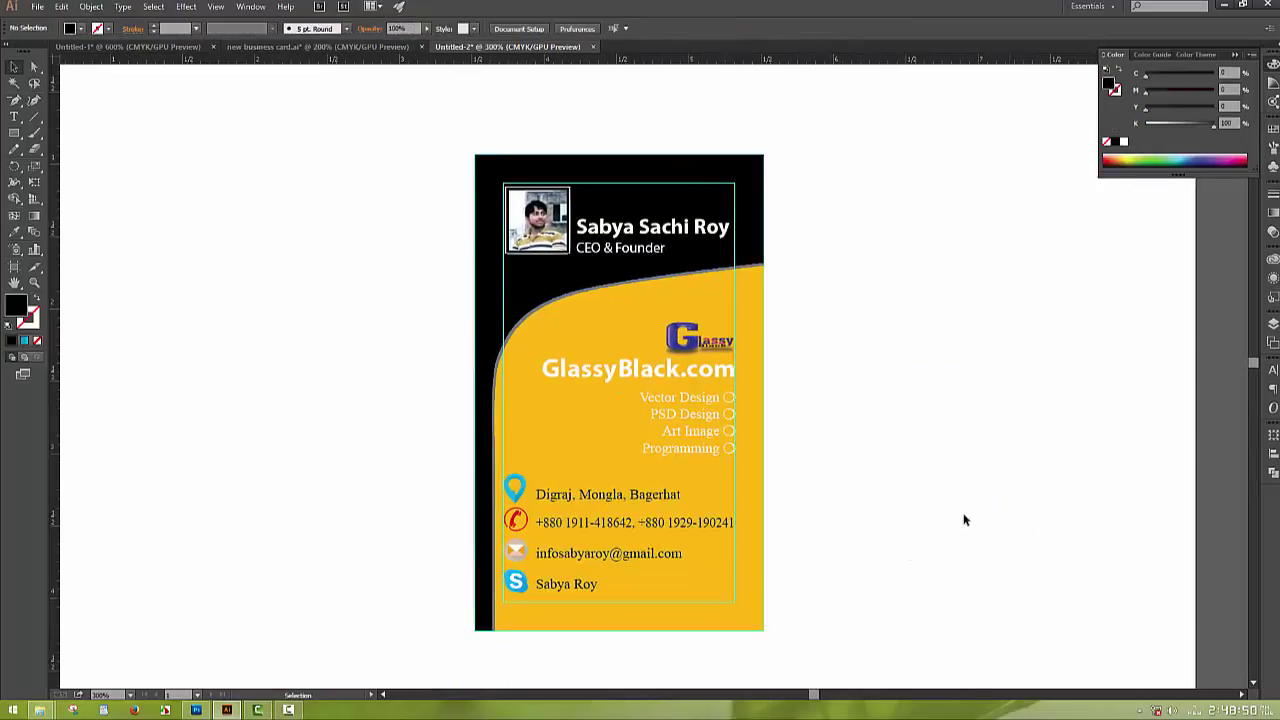
pyautogui.click(749, 288)
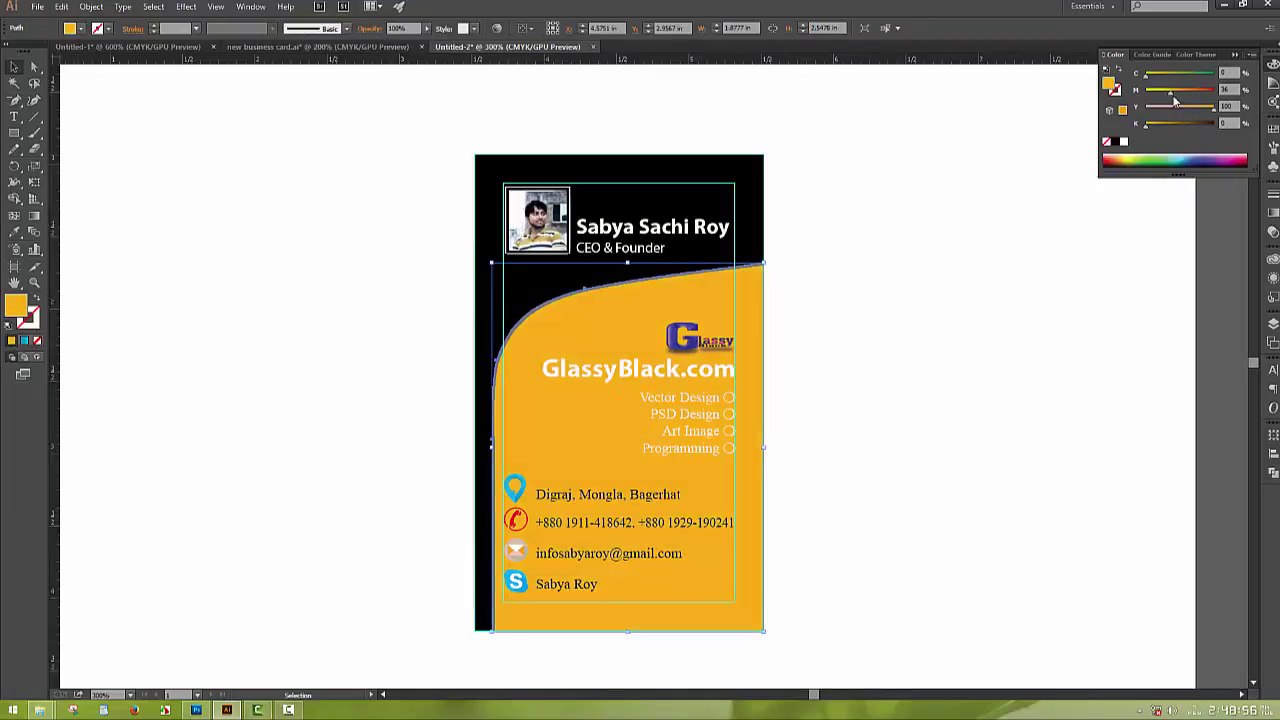
pyautogui.click(986, 372)
pyautogui.moveTo(897, 343); pyautogui.dragTo(913, 343)
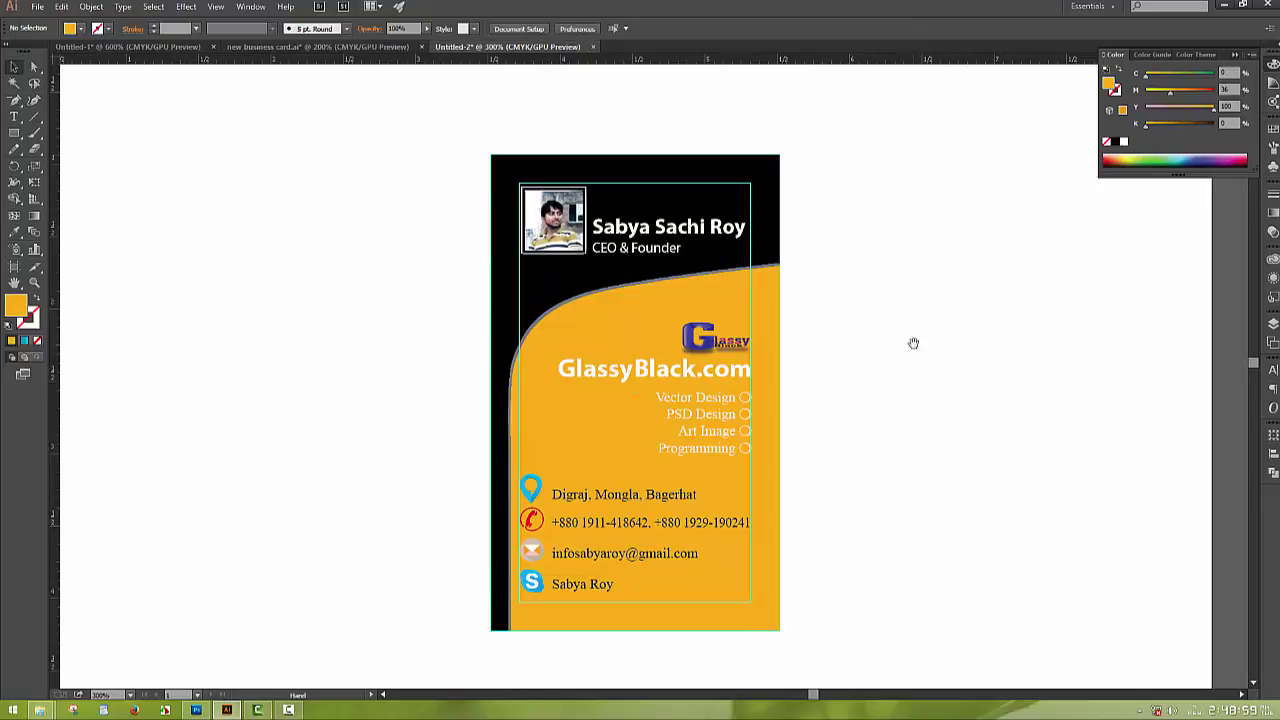
# Step: Hide the guides around the card from the canvas context menu
pyautogui.click(626, 558)
pyautogui.keyDown('shift'); pyautogui.click(647, 497); pyautogui.keyUp('shift')
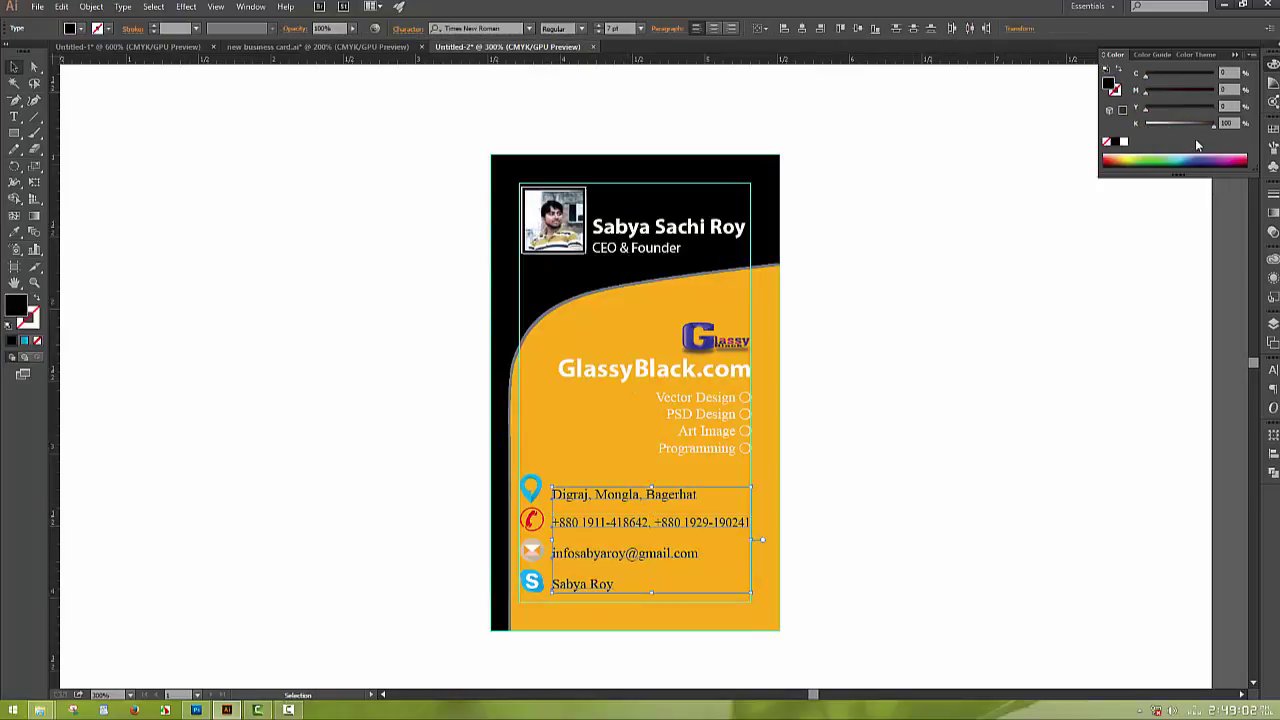
pyautogui.click(938, 380)
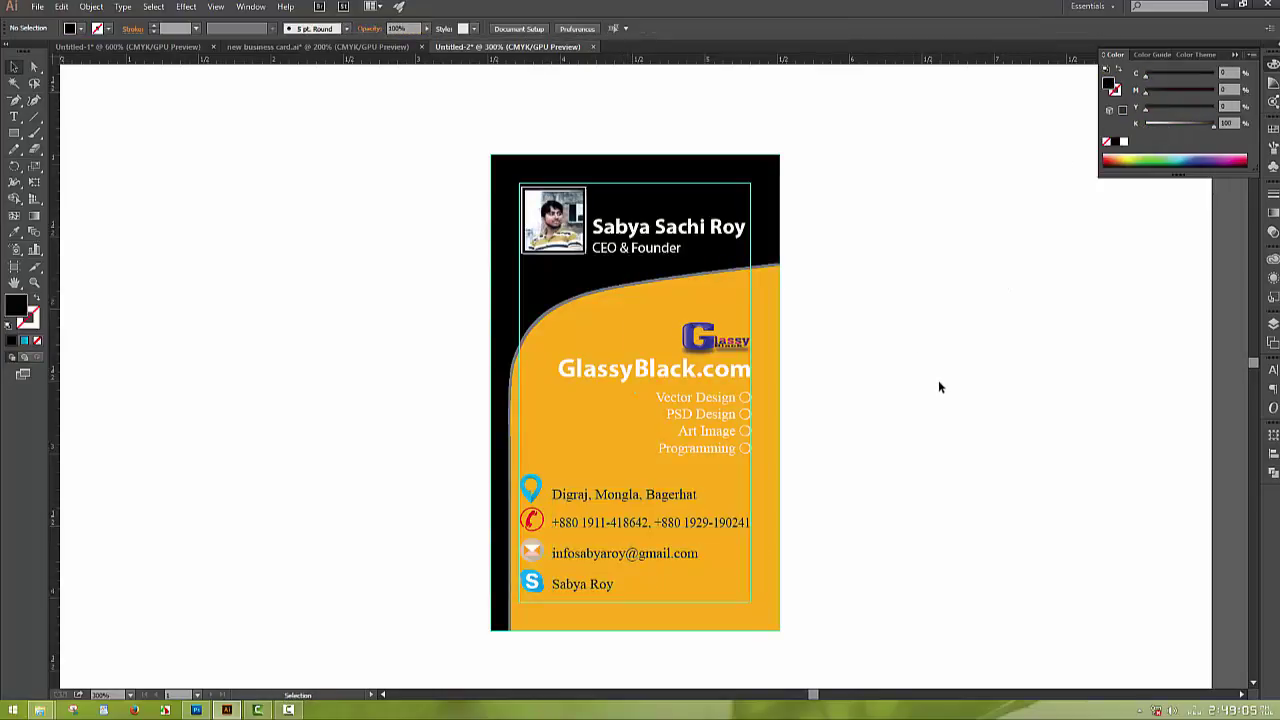
pyautogui.moveTo(892, 361); pyautogui.dragTo(922, 359)
pyautogui.rightClick(922, 359)
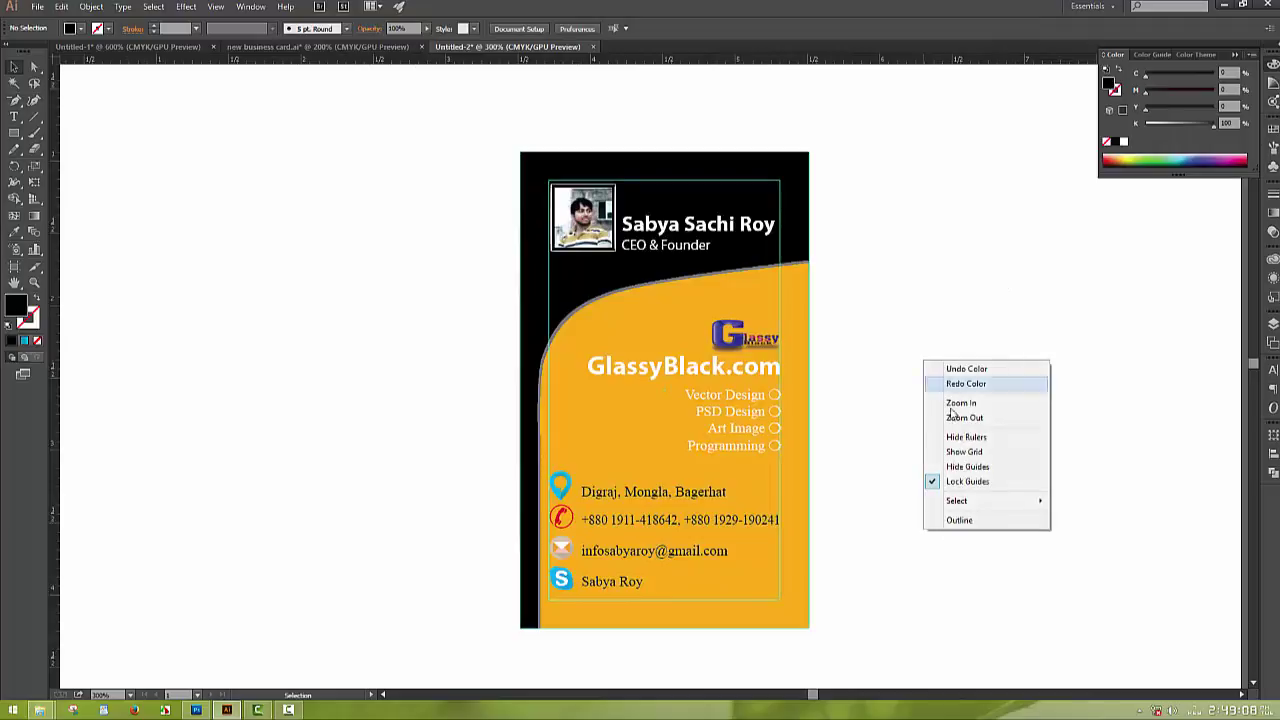
pyautogui.click(967, 466)
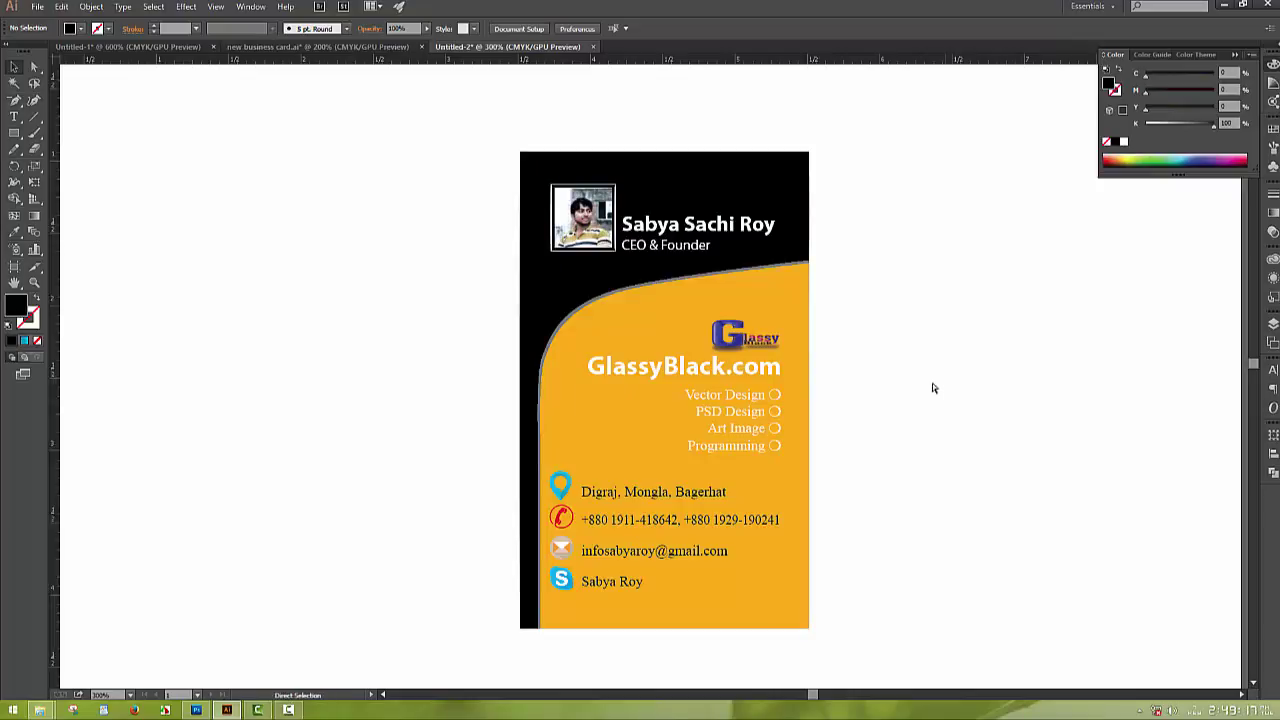
pyautogui.click(644, 288)
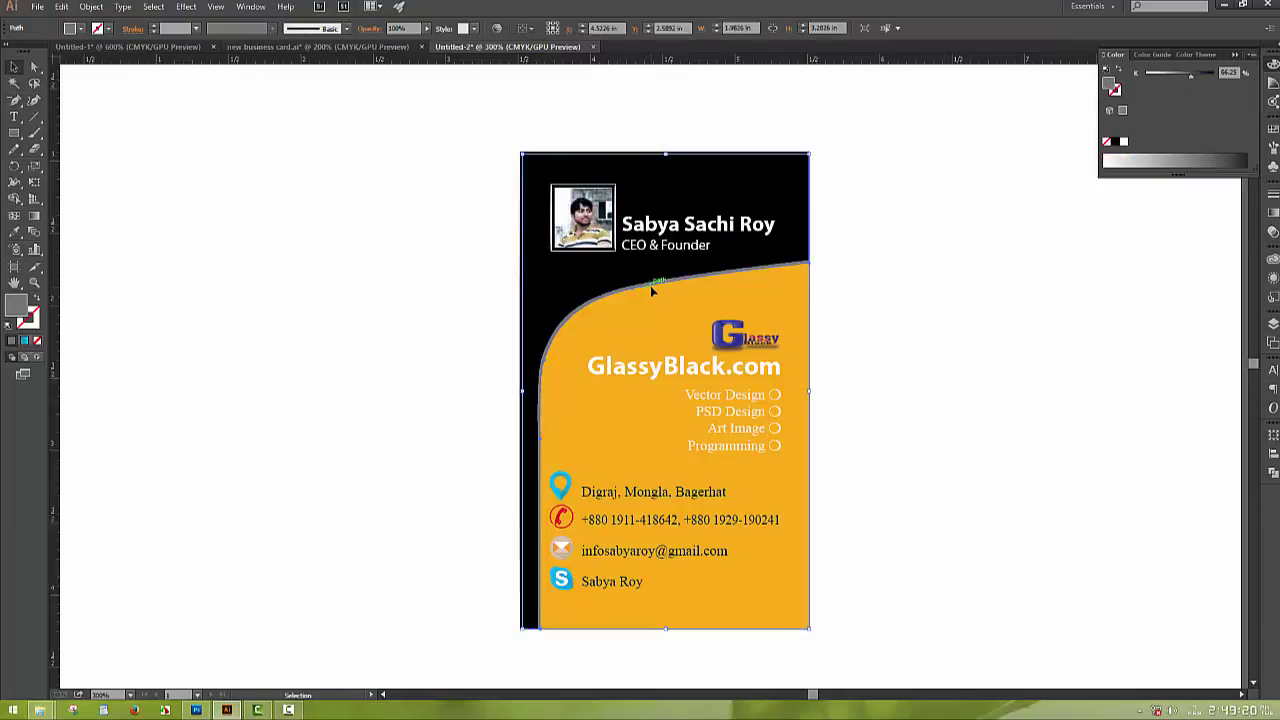
# Step: Nudge the black background path right and back left to test its alignment
pyautogui.hotkey('ctrl', '+')
pyautogui.hotkey('ctrl', '+')
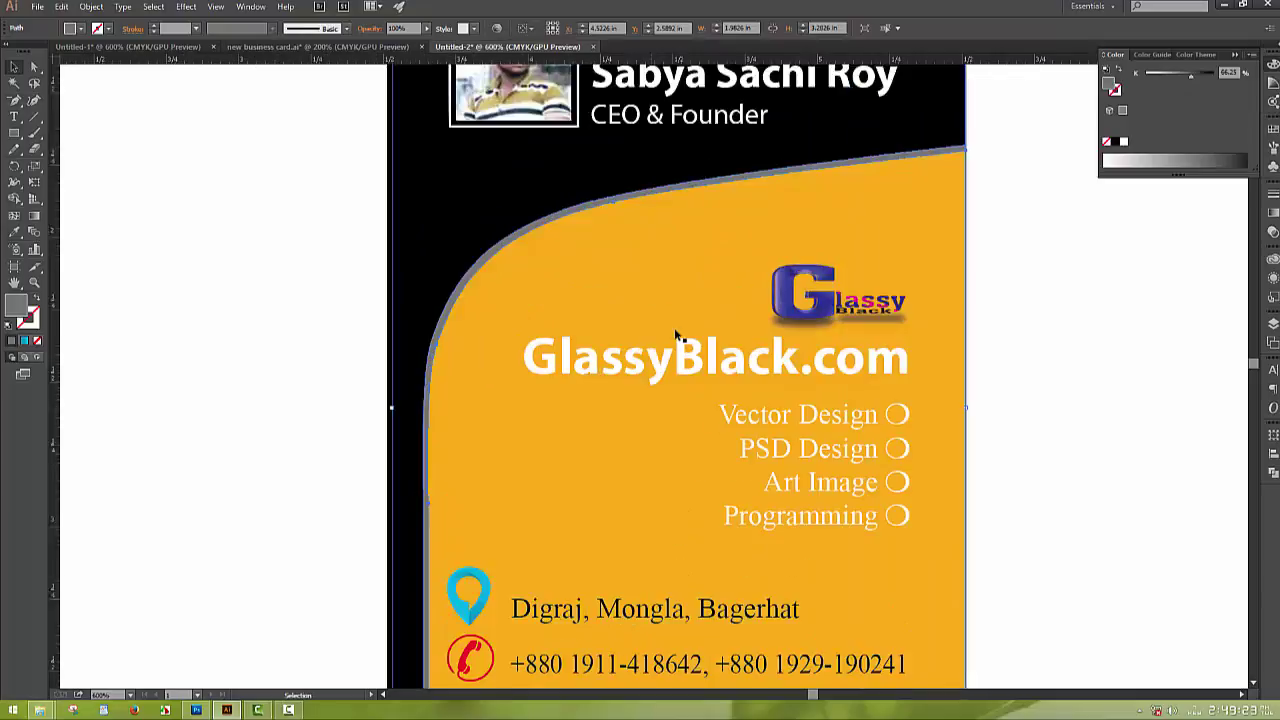
pyautogui.press('Right')
pyautogui.press('Right')
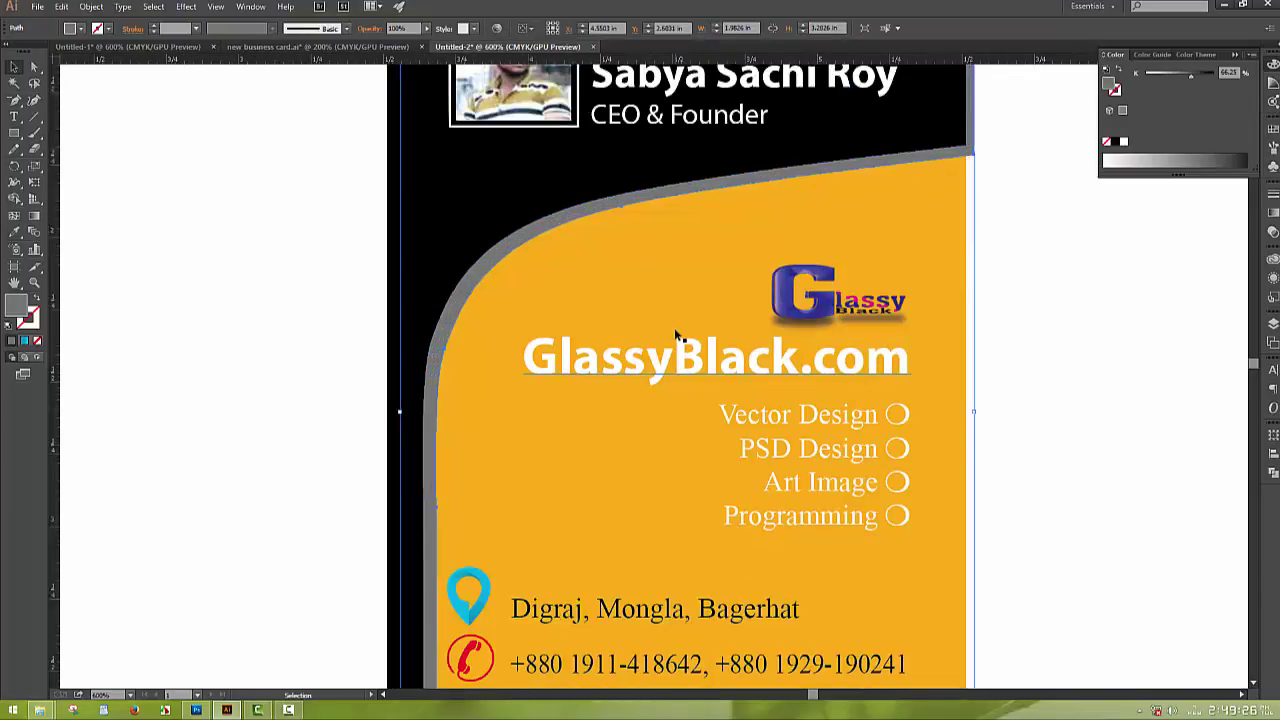
pyautogui.press('Left')
pyautogui.hotkey('ctrl', '-')
pyautogui.hotkey('ctrl', '-')
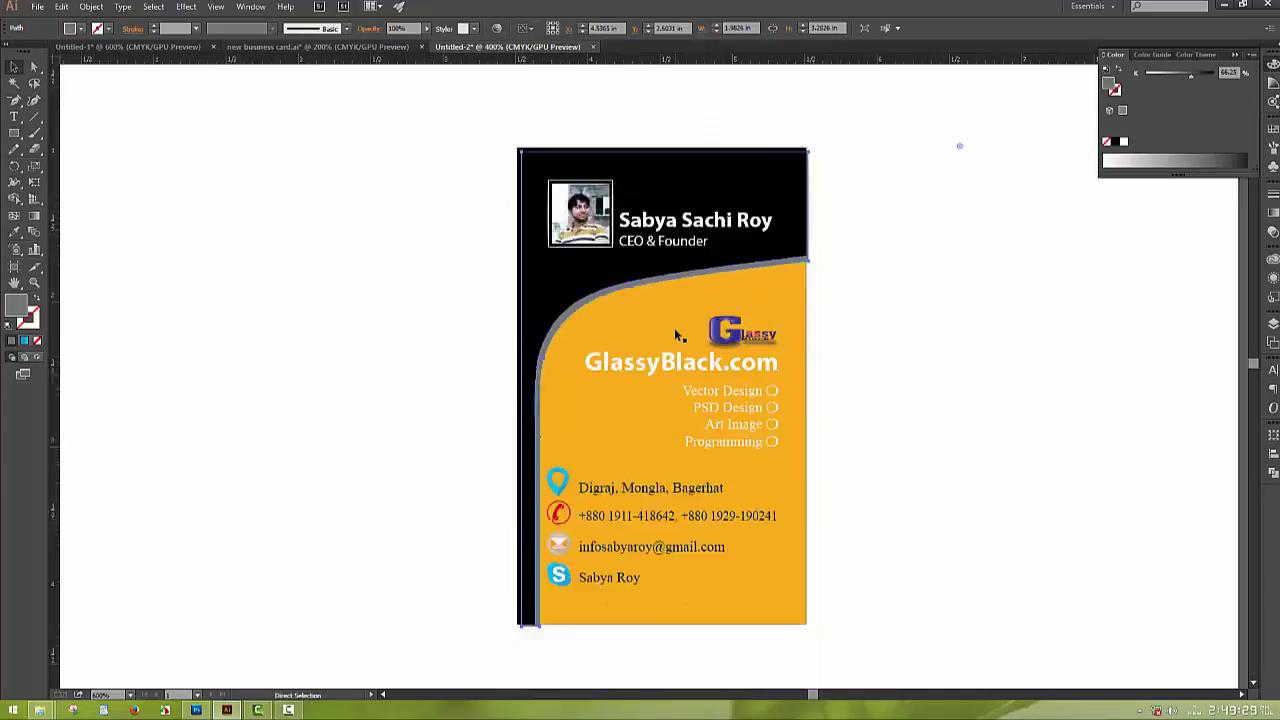
pyautogui.hotkey('ctrl', '-')
pyautogui.click(928, 259)
# Step: Zoom into the top-right corner and select the background's right-side corner anchors
pyautogui.click(835, 299)
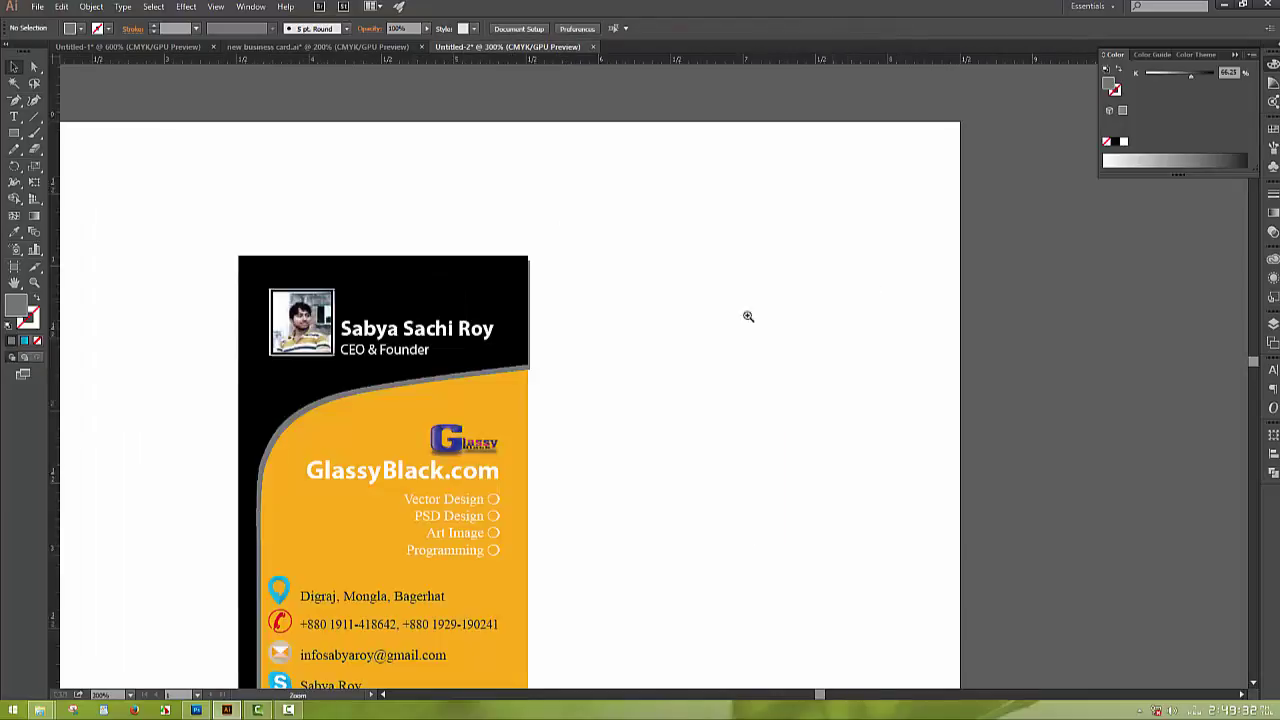
pyautogui.click(749, 317)
pyautogui.click(529, 374)
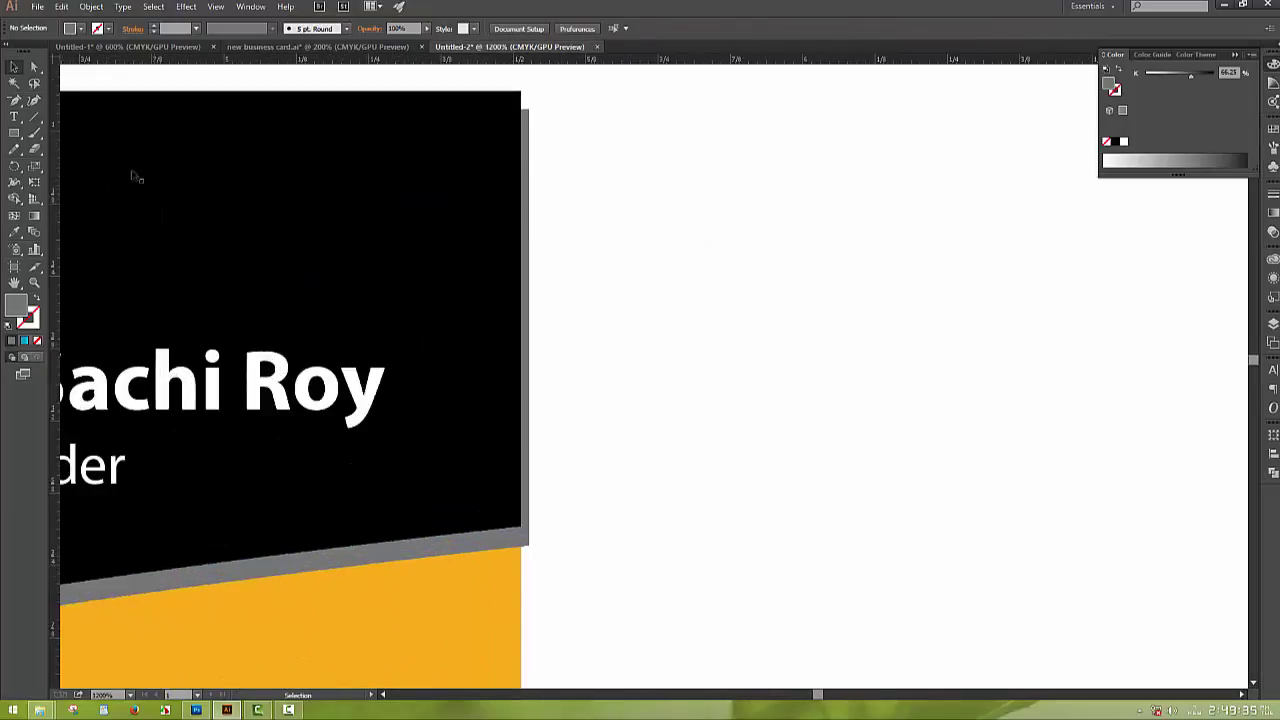
pyautogui.press('a')
pyautogui.click(521, 537)
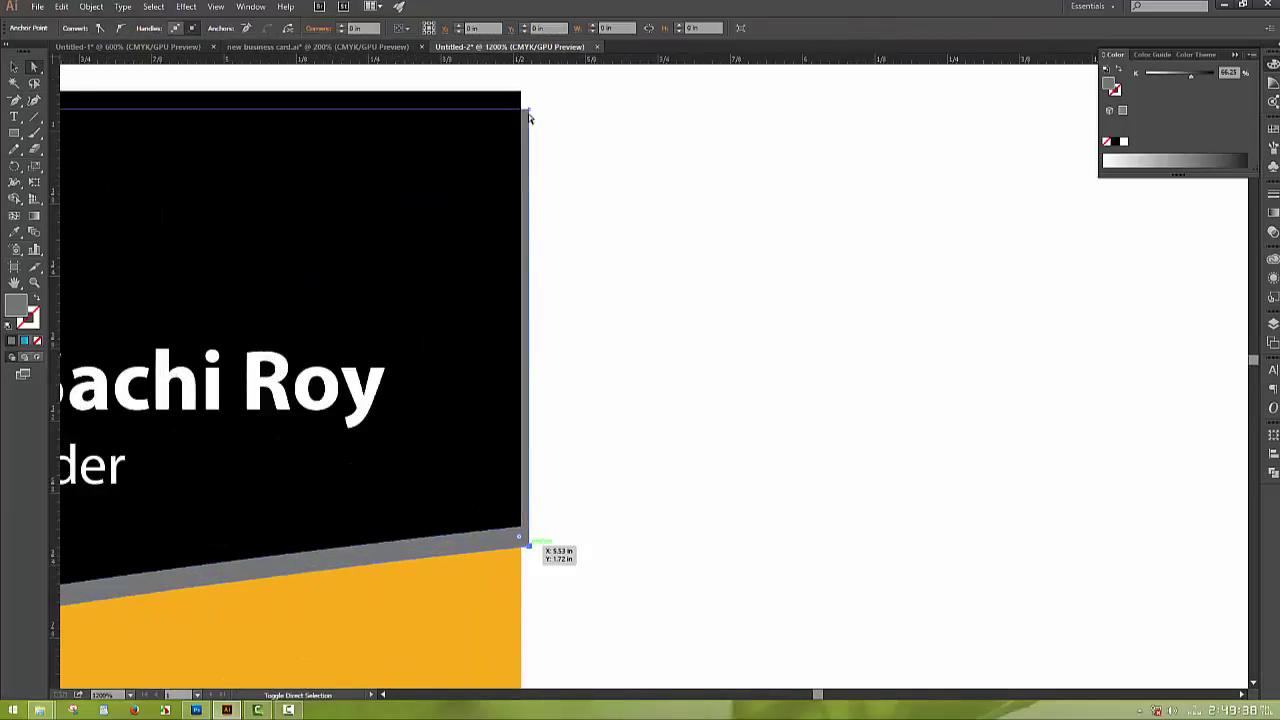
pyautogui.keyDown('shift'); pyautogui.click(521, 116); pyautogui.keyUp('shift')
pyautogui.click(652, 187)
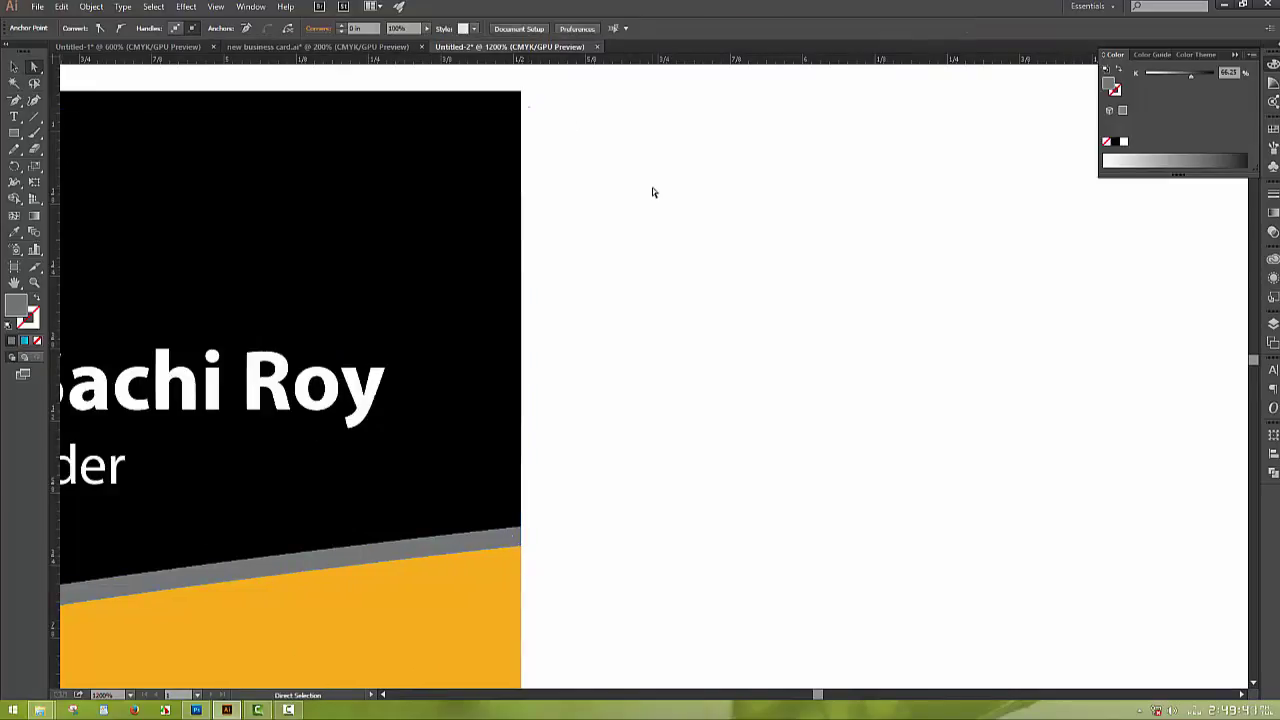
# Step: Check the background's two bottom corner anchors against the card's bottom edge
pyautogui.hotkey('ctrl', '-')
pyautogui.hotkey('ctrl', '-')
pyautogui.moveTo(652, 187); pyautogui.dragTo(815, 187)
pyautogui.scroll(-10, 815, 187)
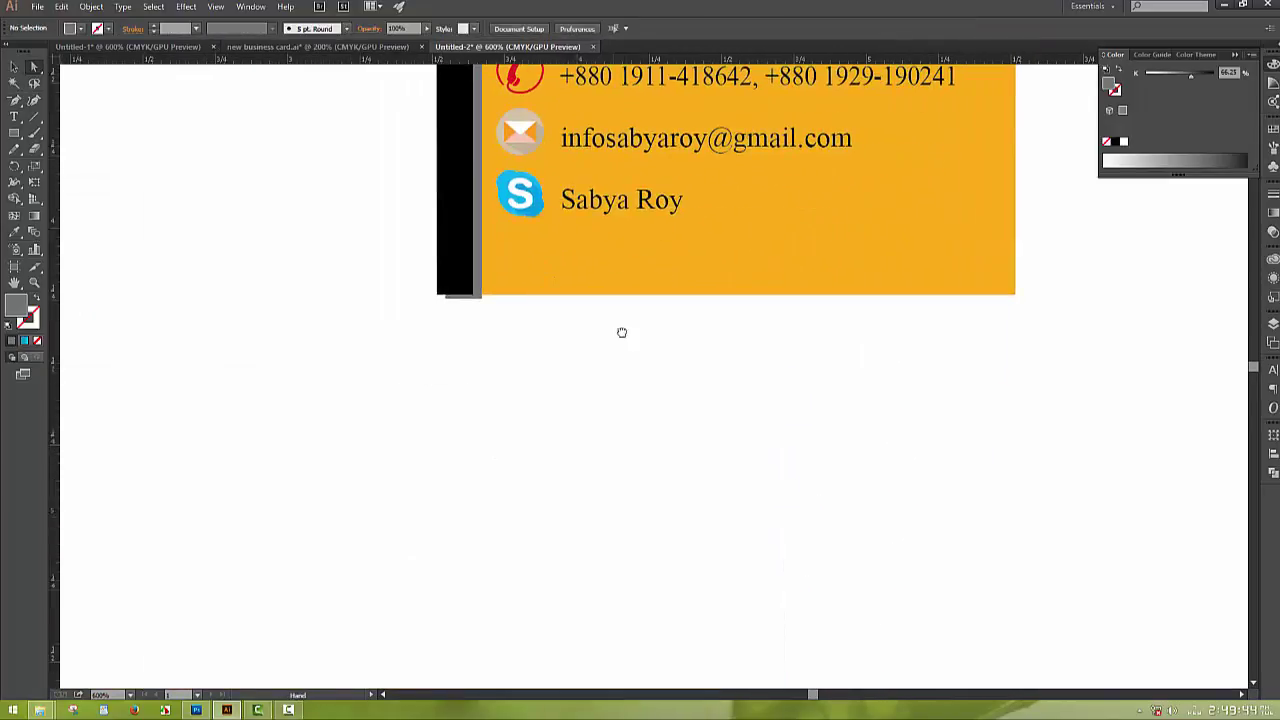
pyautogui.hotkey('ctrl', '+')
pyautogui.click(759, 368)
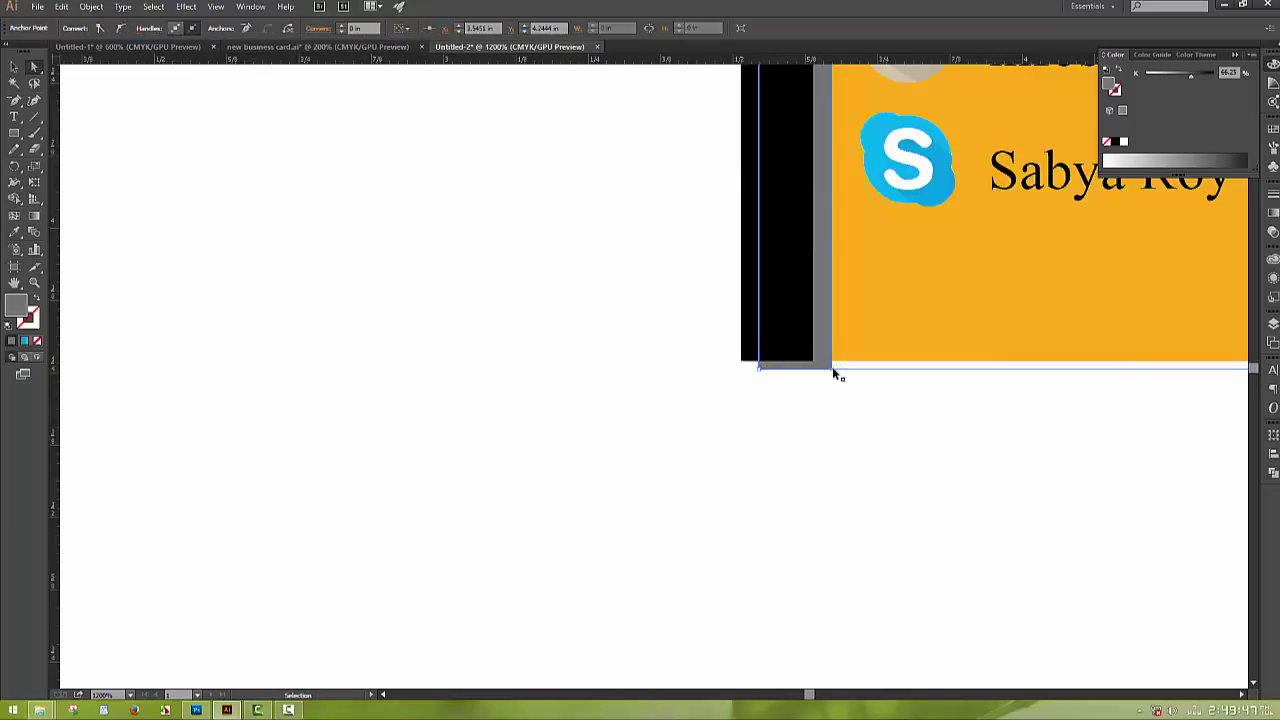
pyautogui.keyDown('shift'); pyautogui.click(832, 364); pyautogui.keyUp('shift')
pyautogui.click(793, 422)
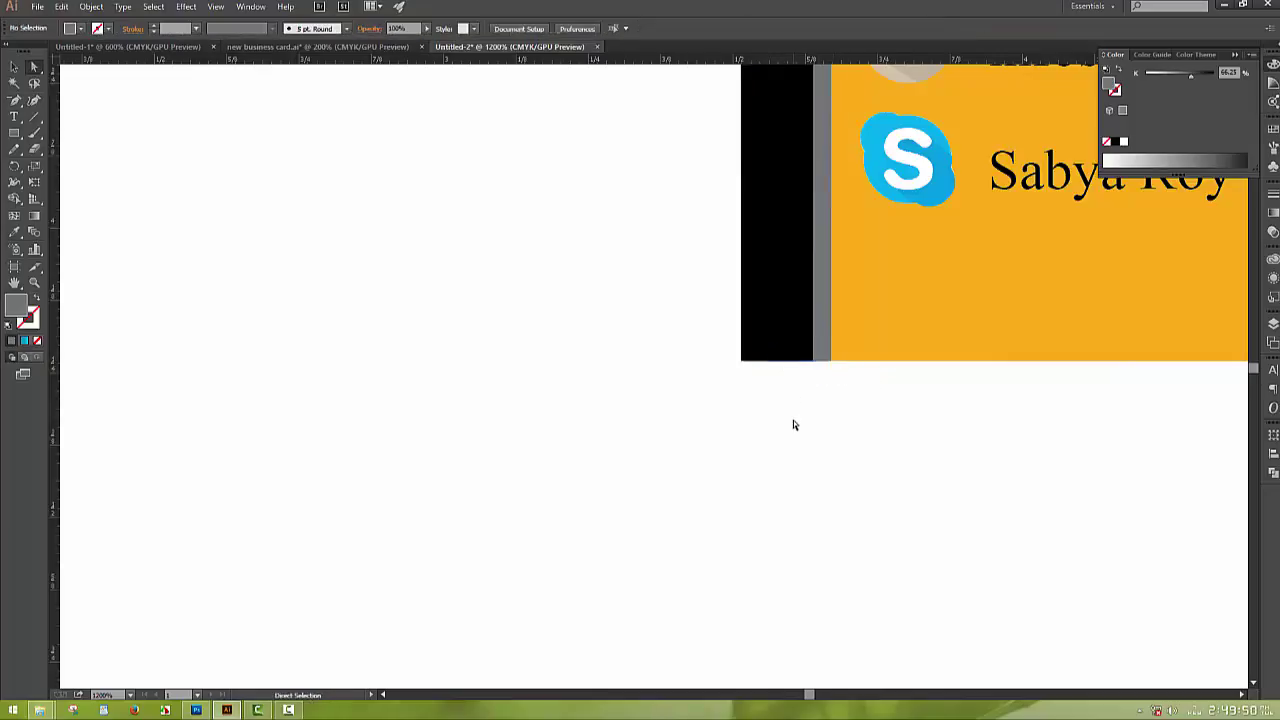
pyautogui.hotkey('ctrl', '-')
pyautogui.hotkey('ctrl', '-')
pyautogui.hotkey('ctrl', '-')
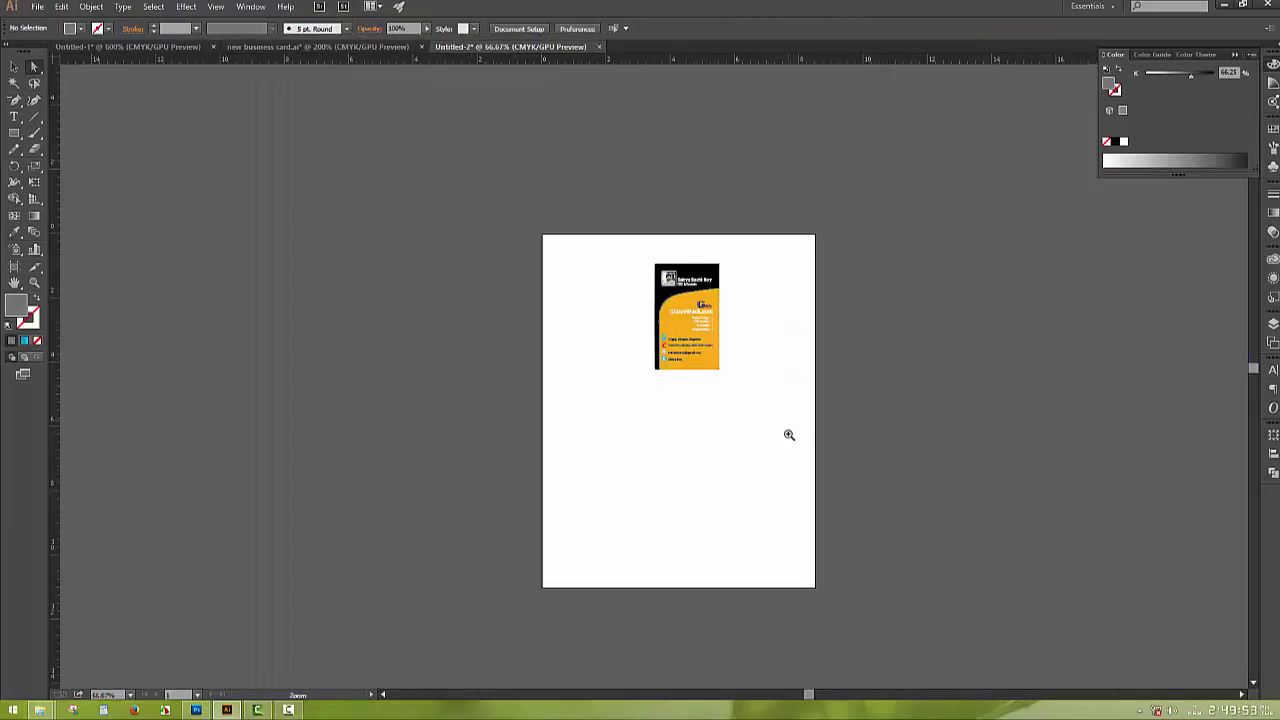
pyautogui.keyDown('ctrl'); pyautogui.click(793, 425); pyautogui.keyUp('ctrl')
# Step: Save the card to the Desktop as 'New abstract business card'
pyautogui.keyDown('ctrl'); pyautogui.click(683, 317); pyautogui.keyUp('ctrl')
pyautogui.moveTo(512, 250); pyautogui.dragTo(569, 257)
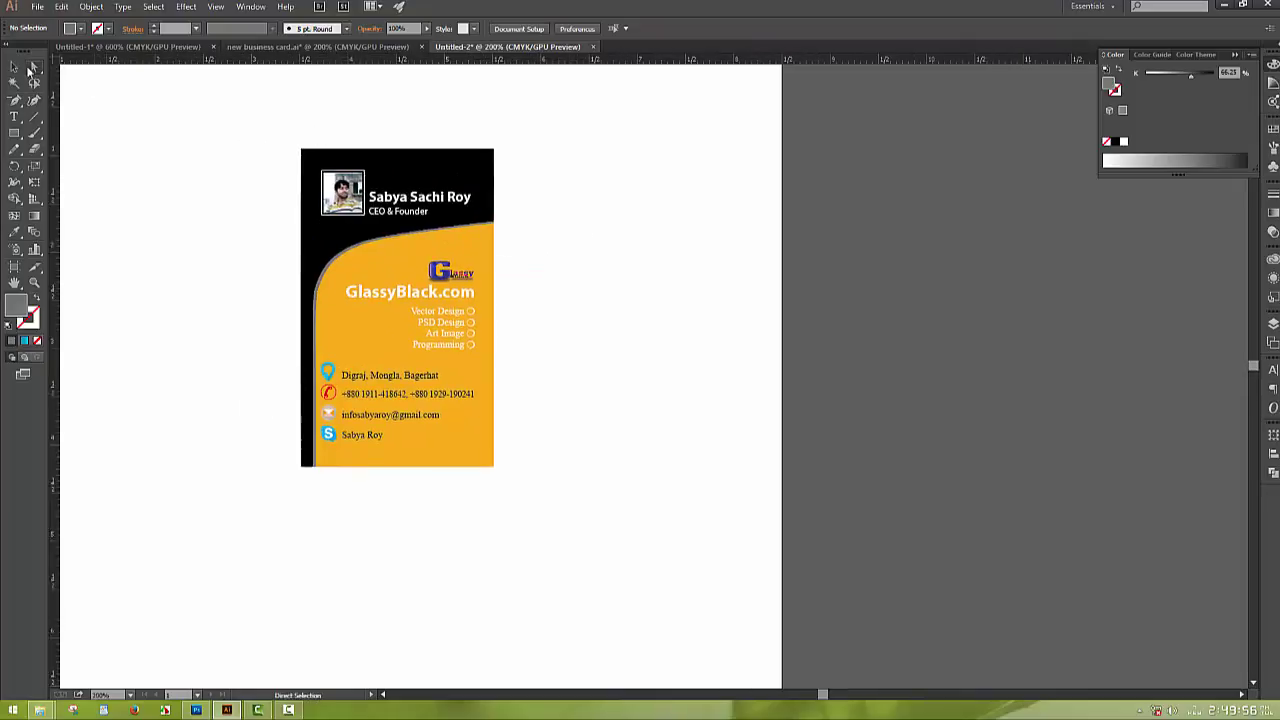
pyautogui.moveTo(211, 128); pyautogui.dragTo(270, 139)
pyautogui.hotkey('ctrl', 's')
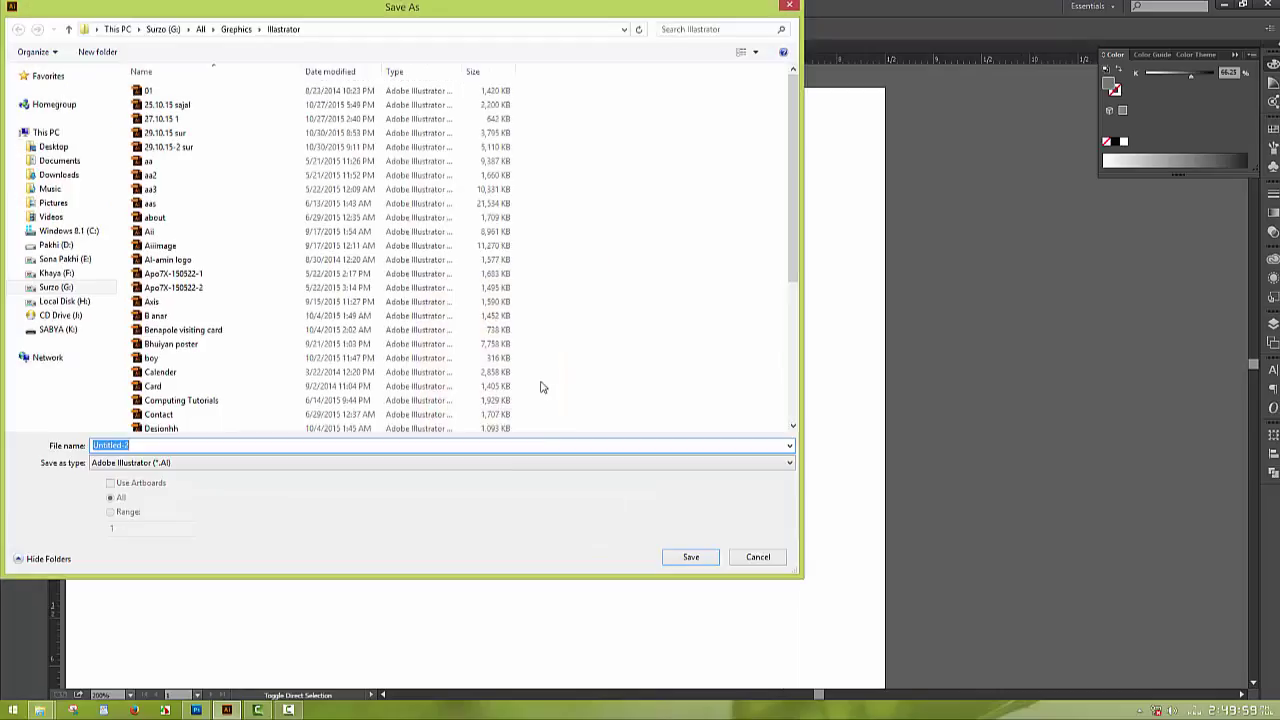
pyautogui.click(50, 146)
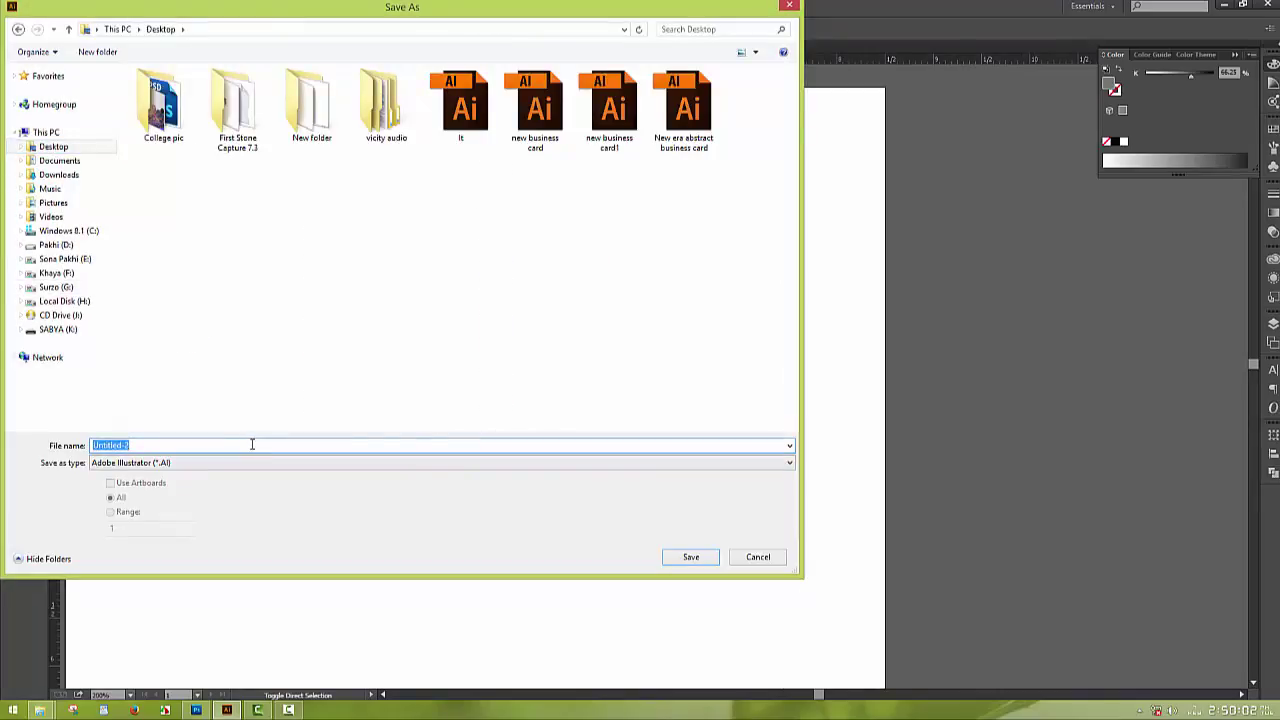
pyautogui.write('New abstract business card')
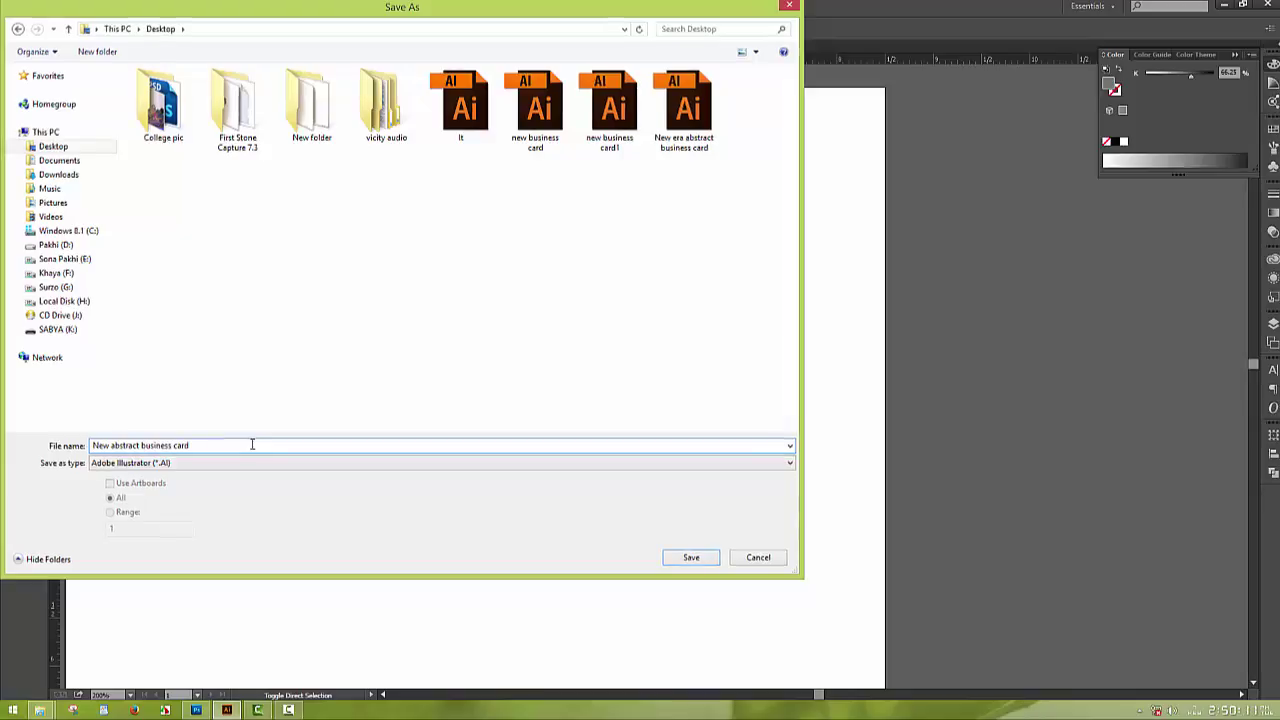
pyautogui.press('Return')
pyautogui.press('Return')
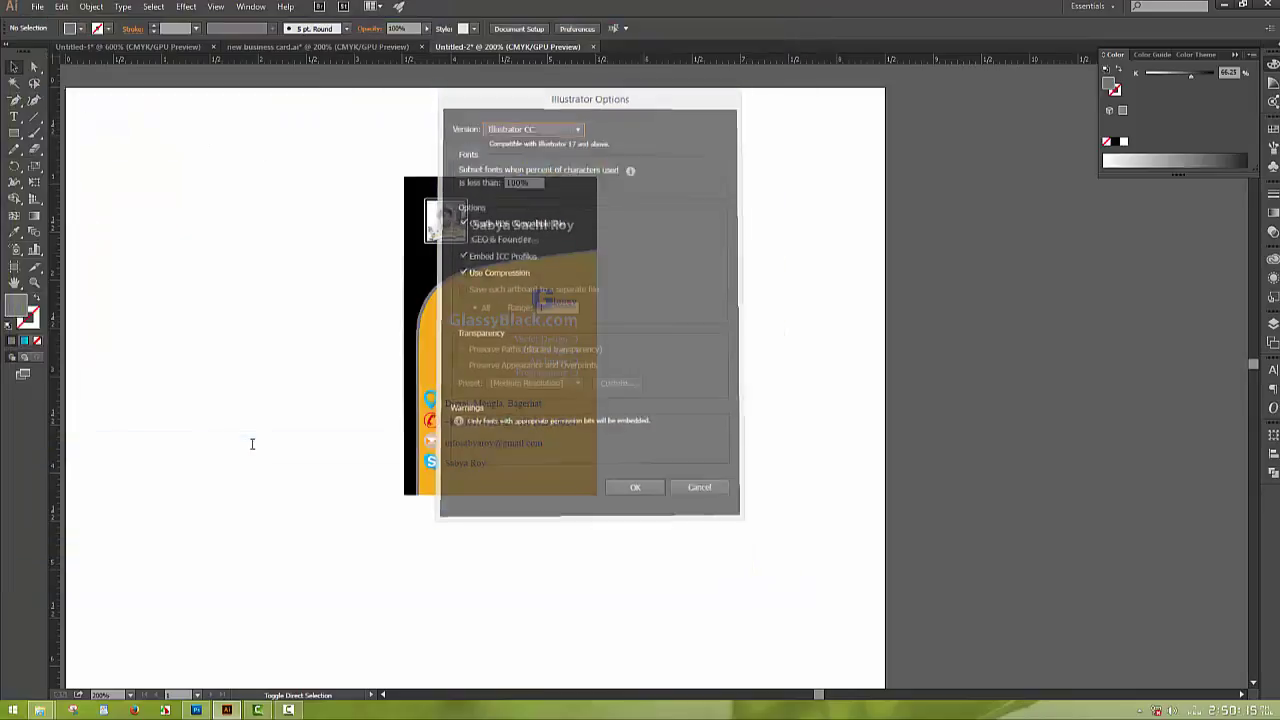